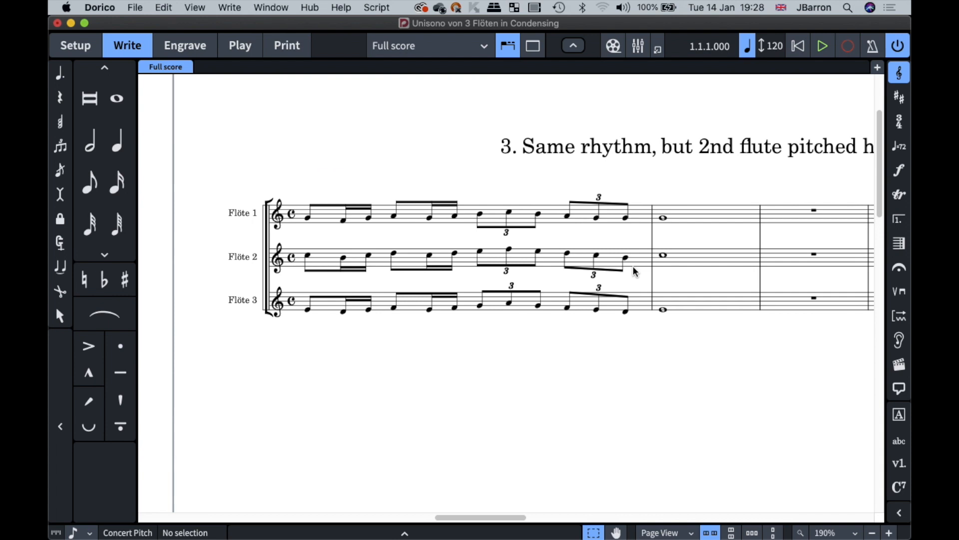
Turn condensing on for example 3 to compare the flute staves, and turn it off again.
scroll(382, 258, right, 3)
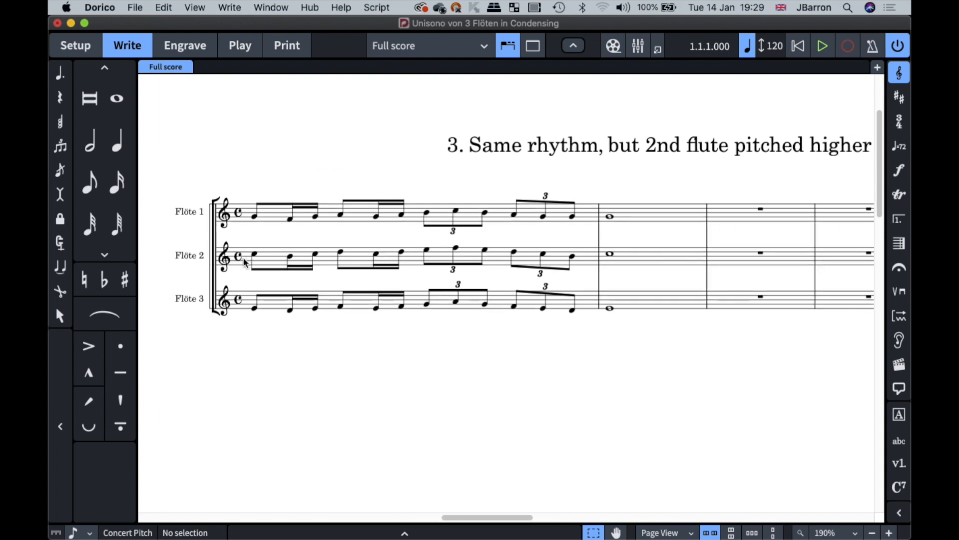
key(super+alt+c)
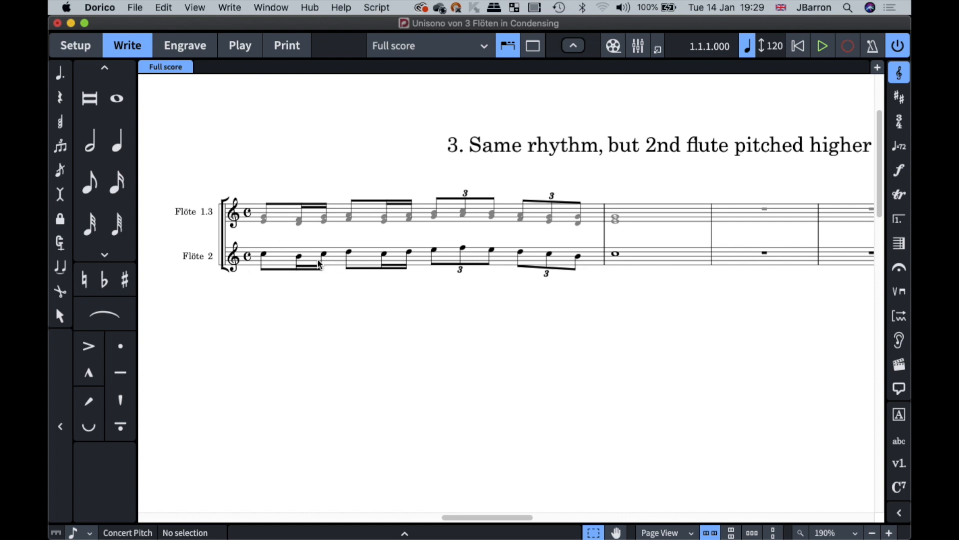
key(super+alt+c)
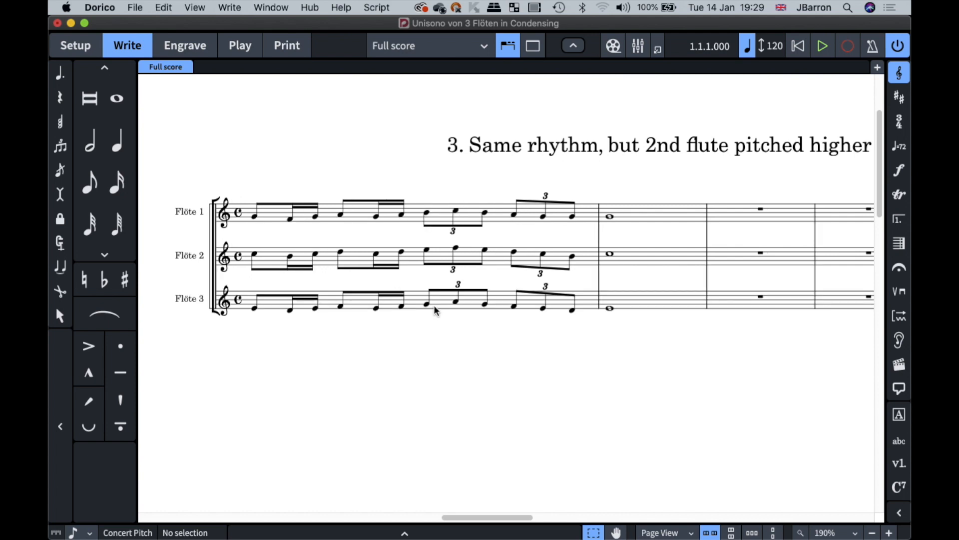
Turn condensing on for example 4, Different rhythms (polyphonic), to examine the combined flutes, and turn it off again.
scroll(434, 305, right, 15)
scroll(433, 309, right, 10)
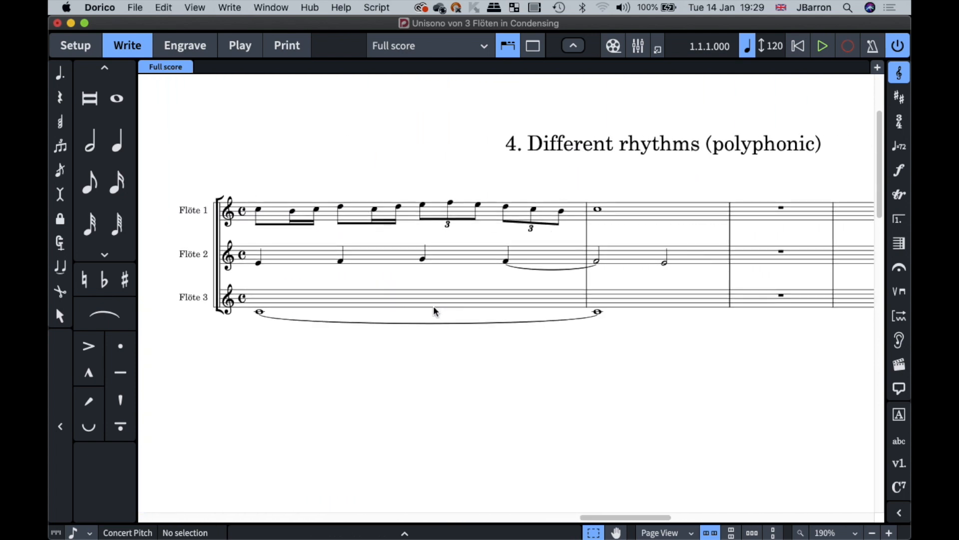
key(x)
key(super+alt+c)
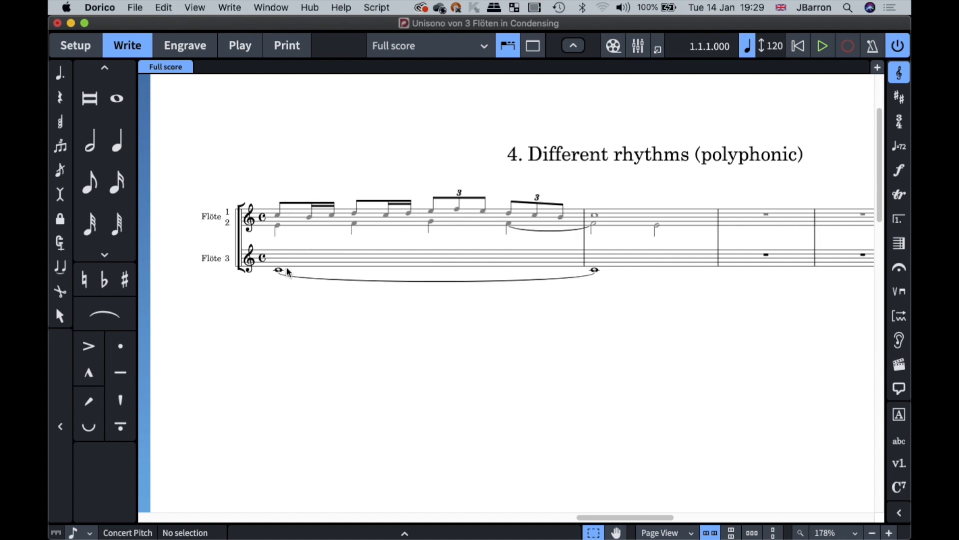
key(super+alt+c)
Turn on condensing to examine how the flutes combine in example 5, All examples together.
scroll(435, 299, right, 15)
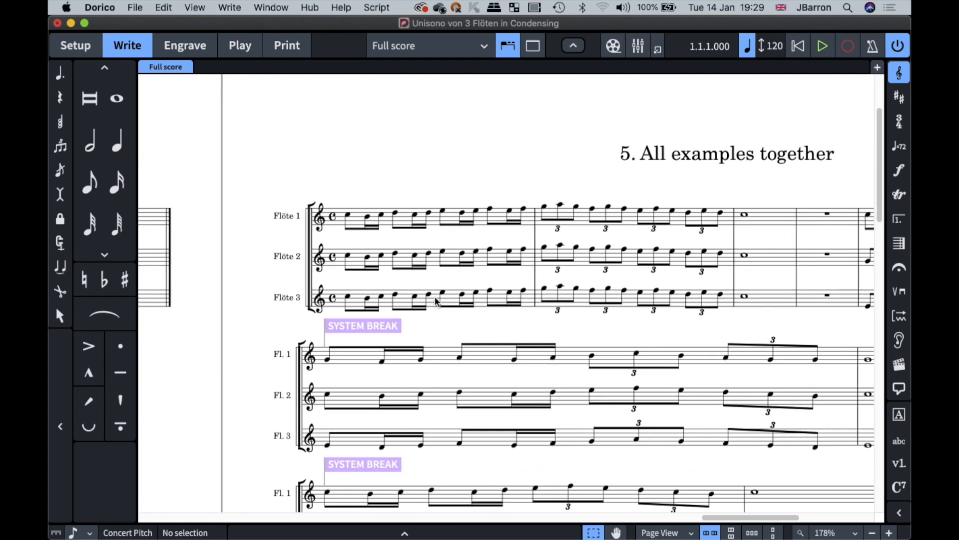
scroll(435, 302, down, 2)
scroll(434, 301, right, 2)
key(x)
key(x)
scroll(435, 302, down, 3)
scroll(435, 302, right, 3)
key(super+alt+c)
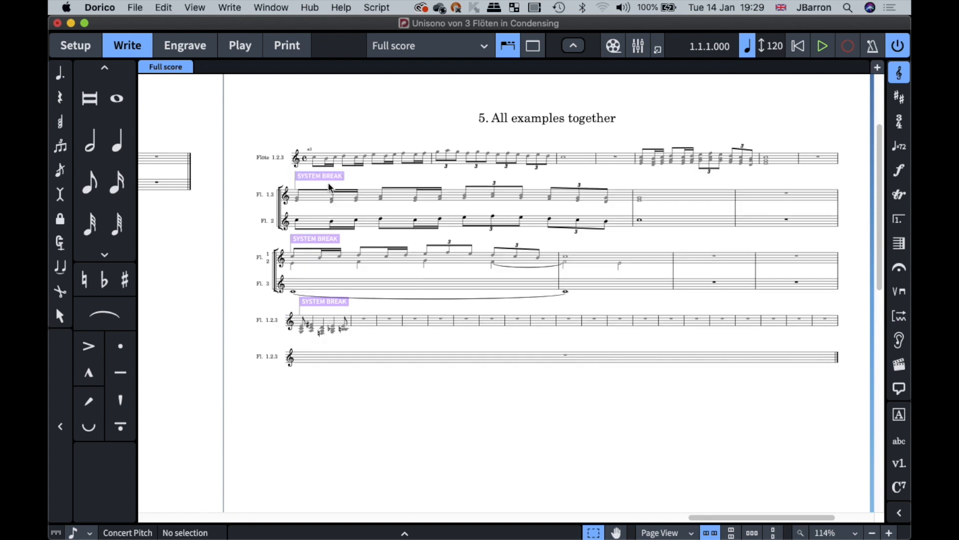
Hide the system break signposts in example 5, All examples together.
key(z)
key(z)
key(super+alt+s)
scroll(318, 152, up, 1)
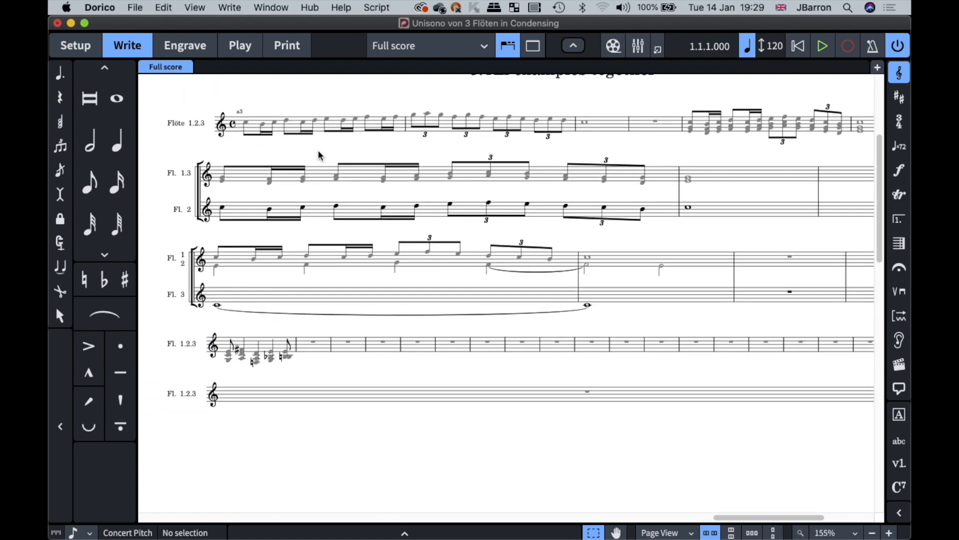
scroll(319, 155, up, 1)
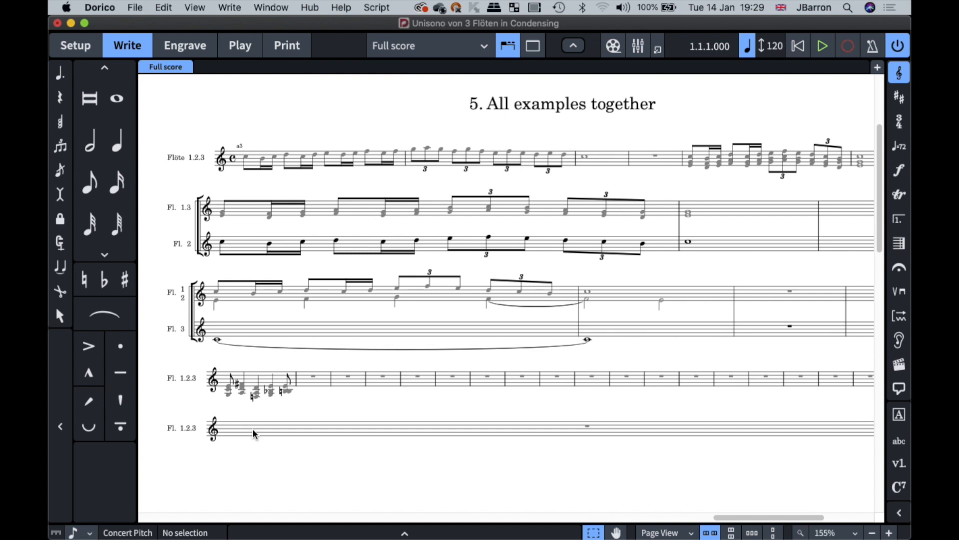
Turn off condensing so every flute has its own staff, and look up the Condensing command and its shortcut.
key(super+alt+c)
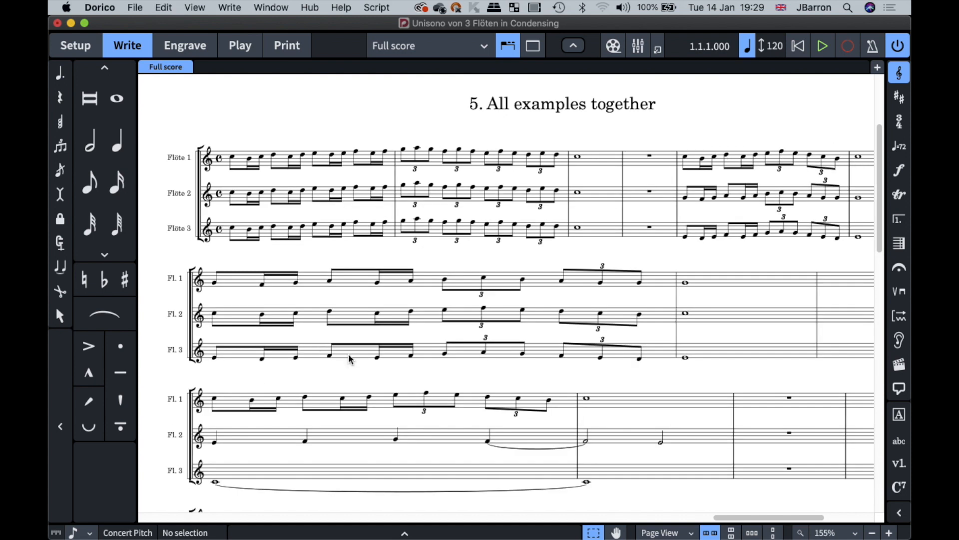
click(164, 6)
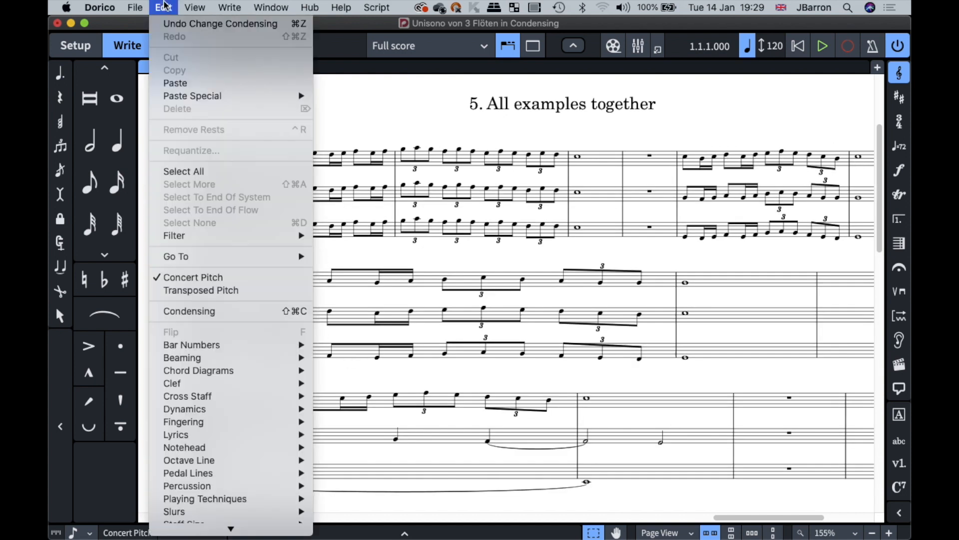
click(165, 6)
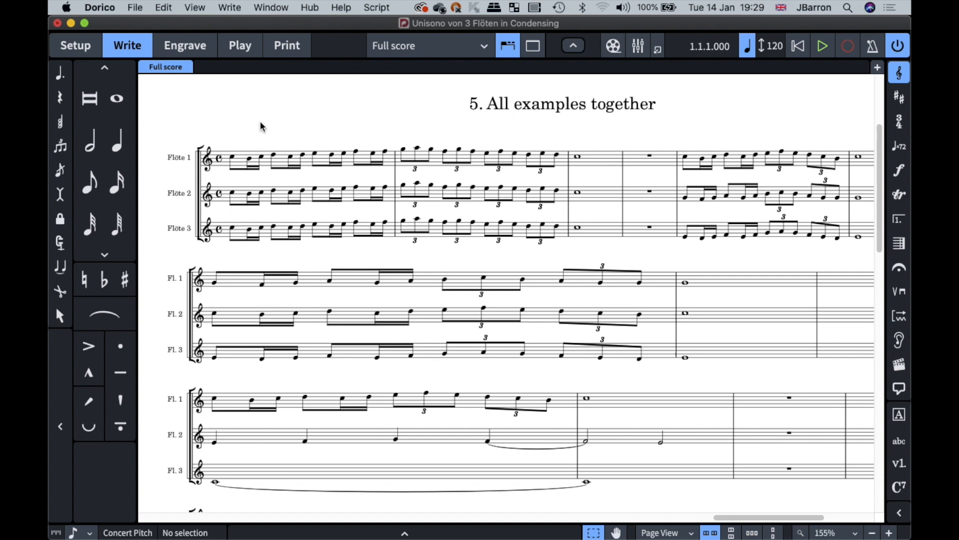
Look for schubert 8th.dorico in the NAMM 20 folder in Finder, and bring up the schubert 8th score in Dorico.
key(super+Tab)
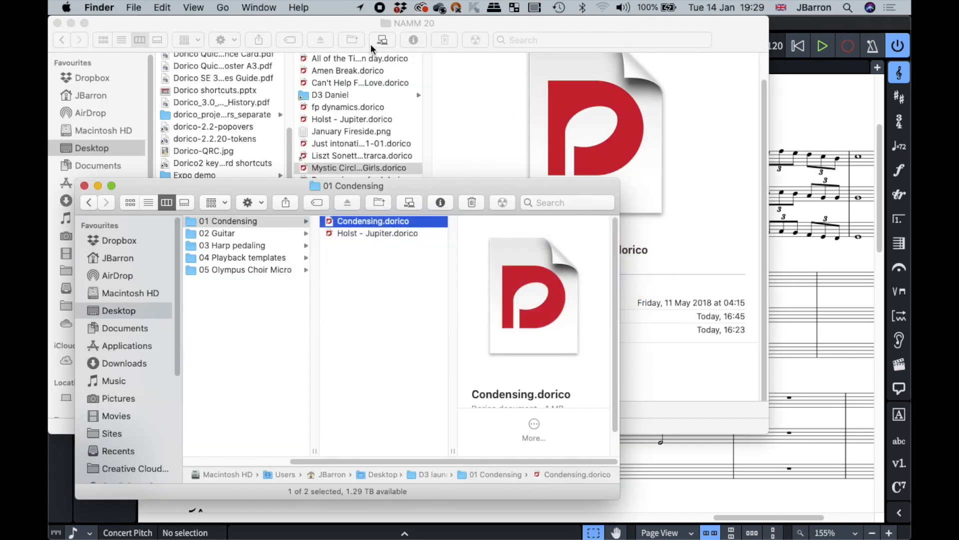
click(358, 23)
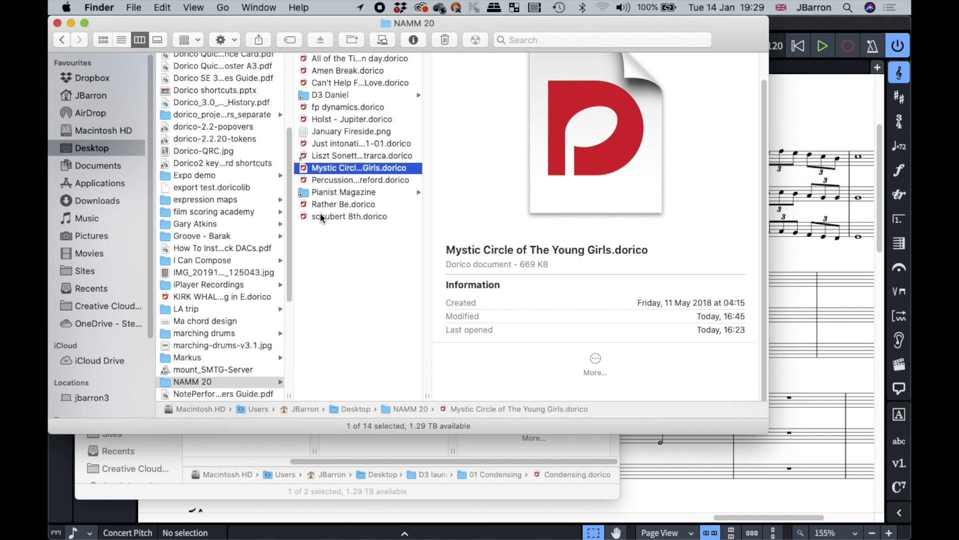
key(super+Tab)
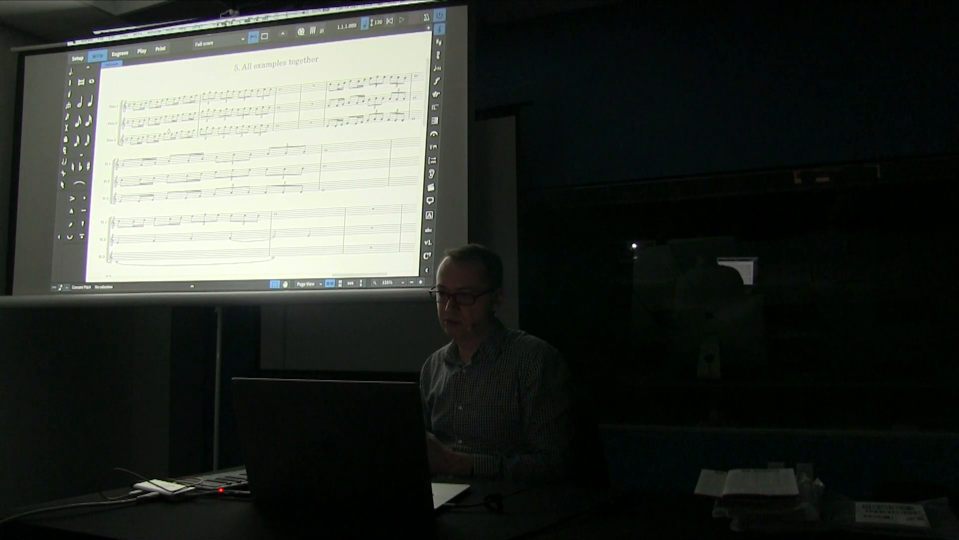
key(super+grave)
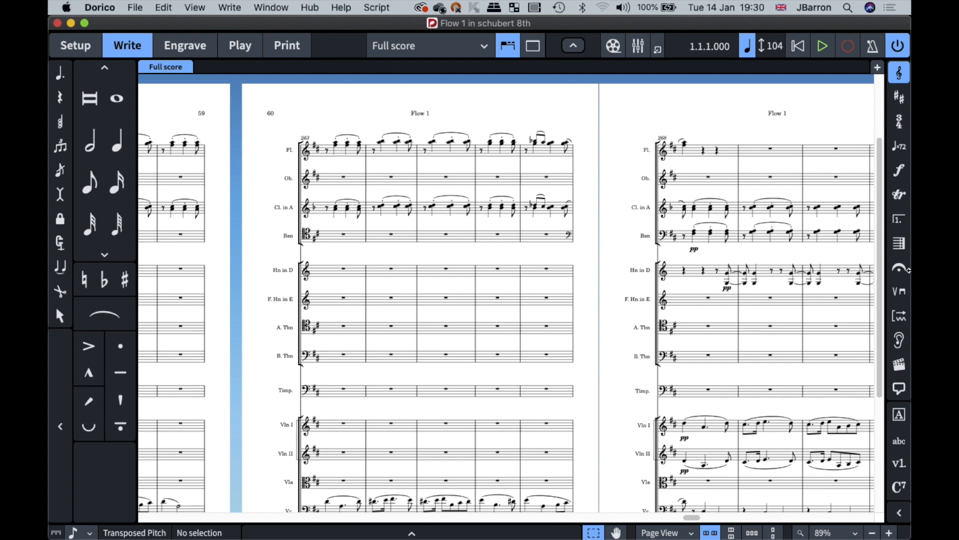
Generate the cue suggestions for Flow 1 in the full score and select the flute suggestion at bar 26.
click(899, 341)
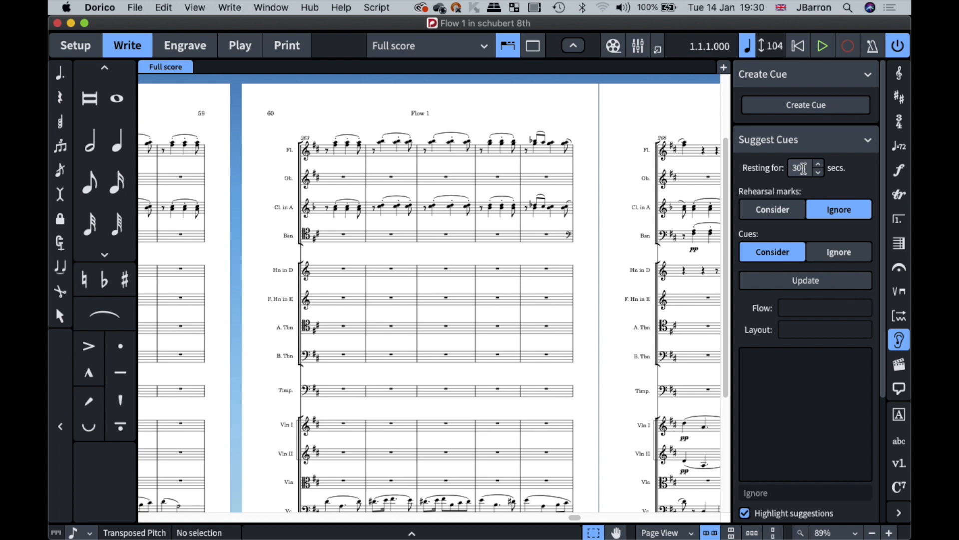
click(790, 283)
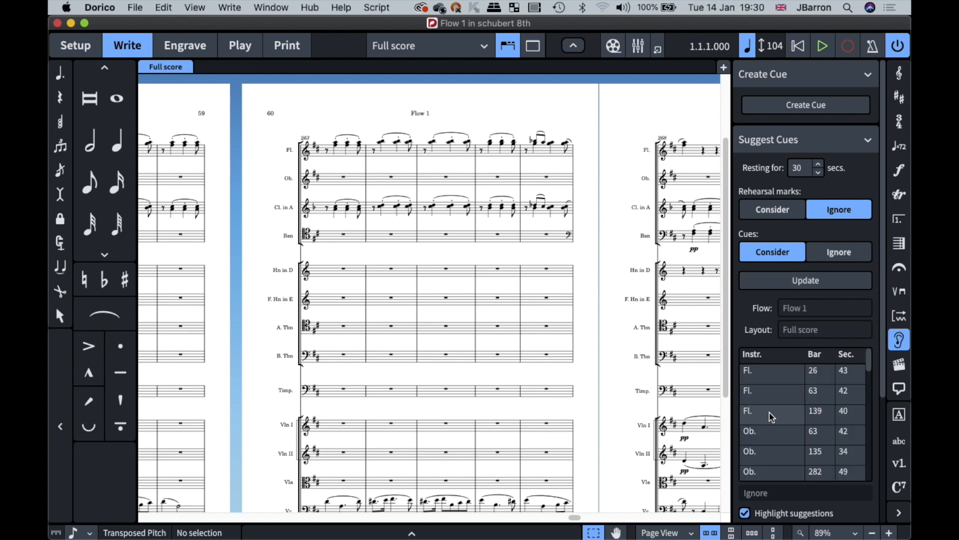
click(766, 377)
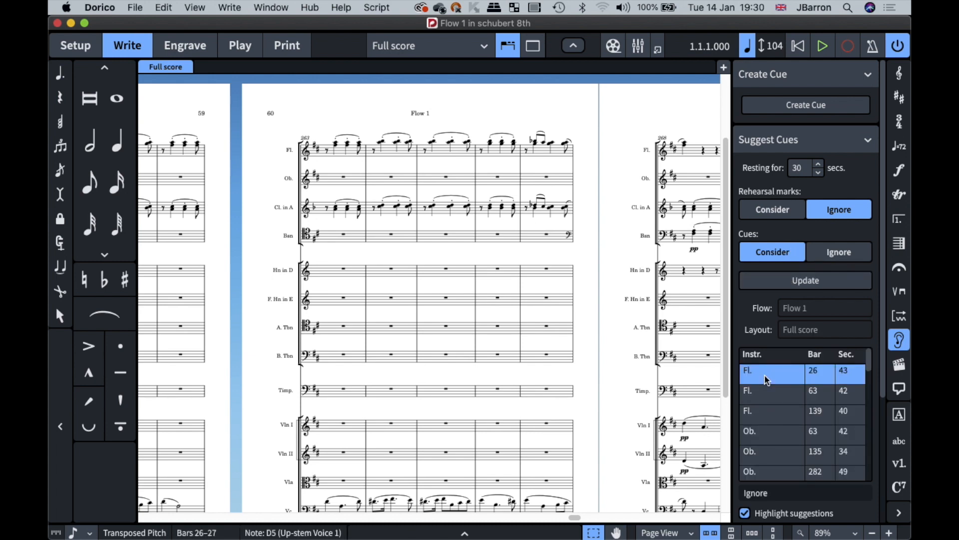
click(773, 398)
click(771, 372)
Examine the highlighted cue suggestion regions across the score, around bar 240 and around bars 128 to 135.
scroll(498, 202, down, 4)
scroll(497, 202, left, 15)
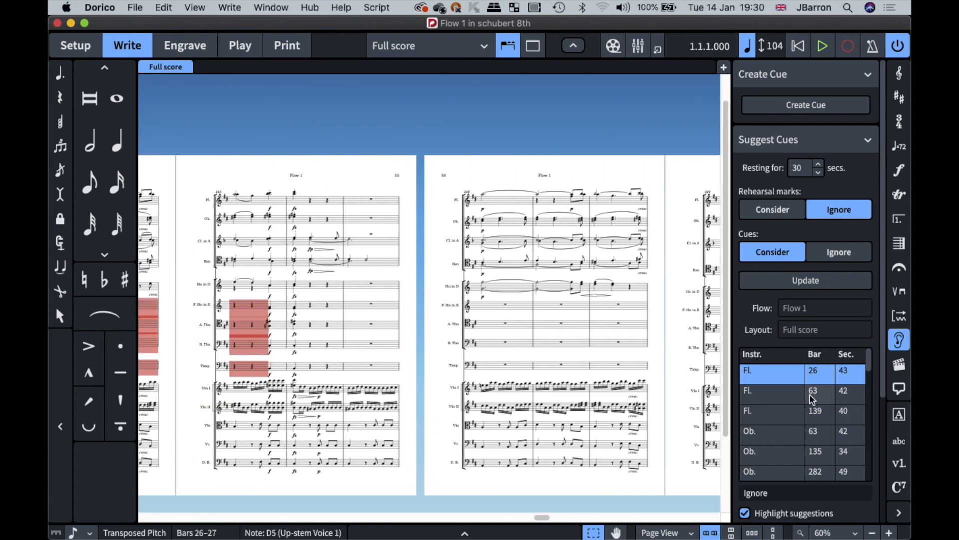
scroll(319, 354, left, 8)
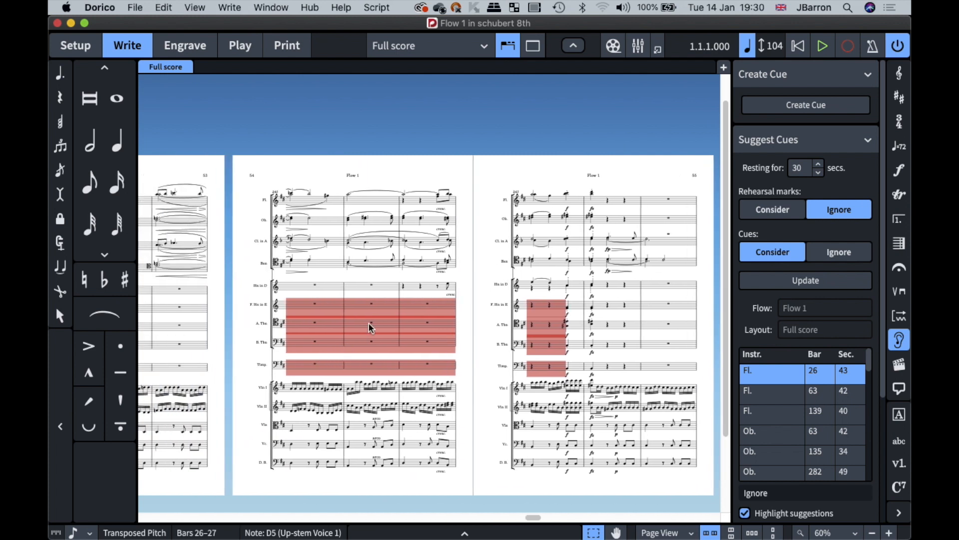
scroll(369, 327, up, 8)
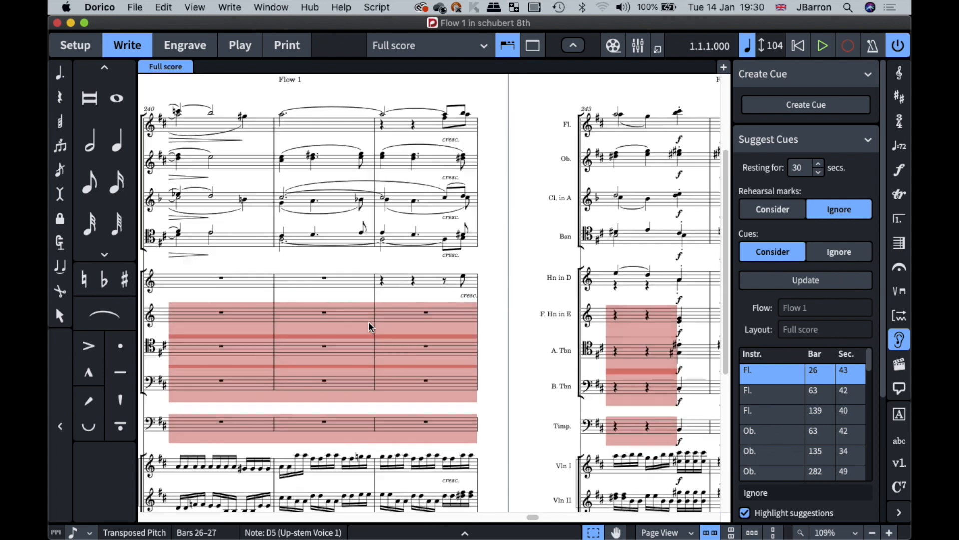
scroll(369, 324, up, 3)
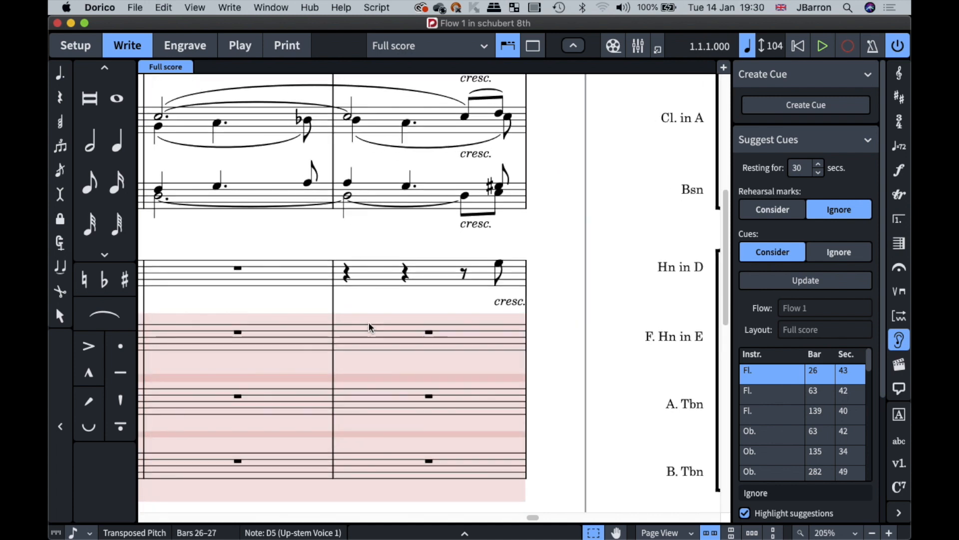
scroll(368, 324, down, 4)
scroll(369, 325, down, 10)
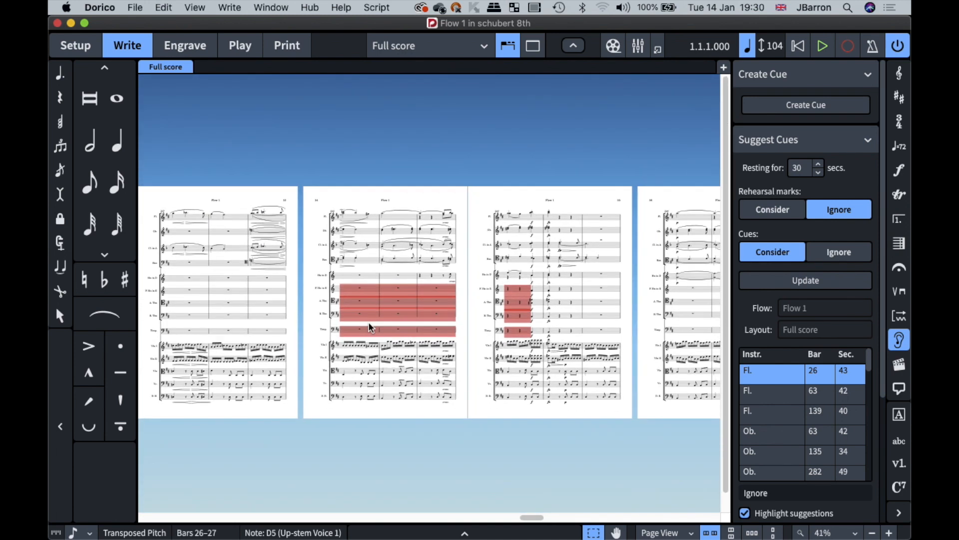
scroll(369, 327, left, 10)
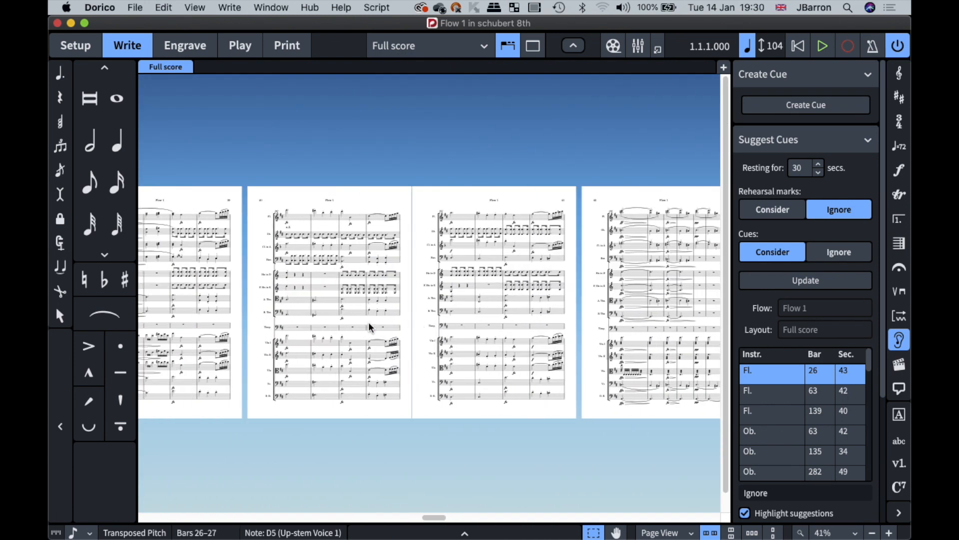
scroll(370, 326, left, 5)
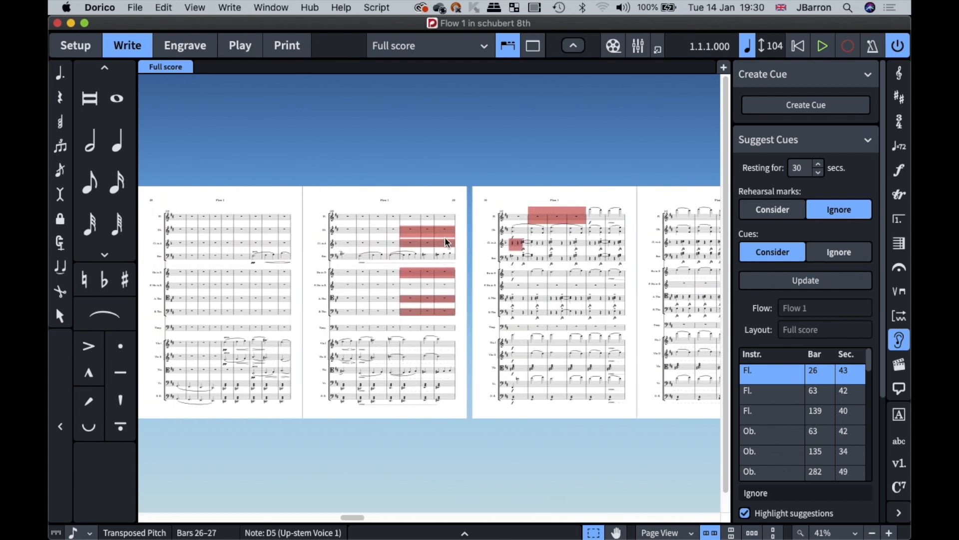
scroll(445, 237, up, 5)
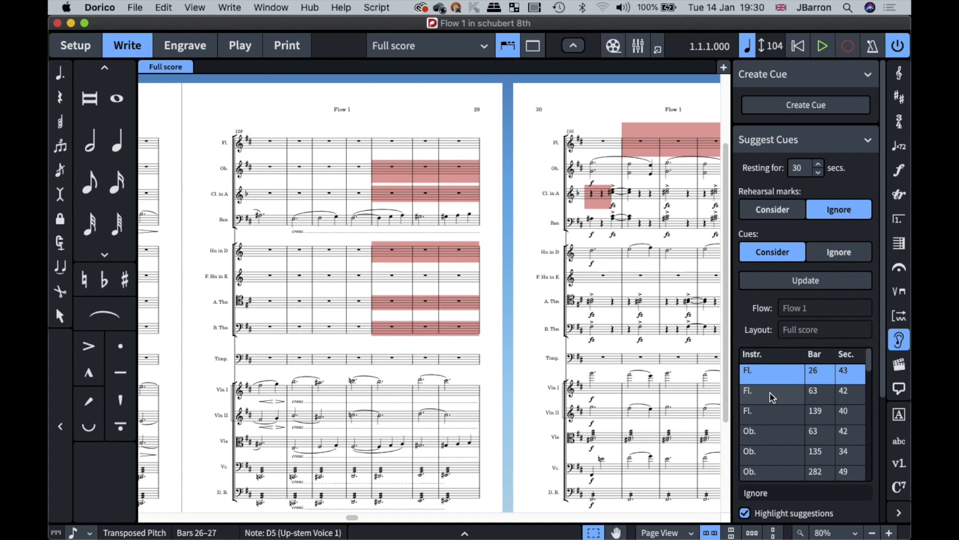
Go through the flute and oboe cue suggestions, select the viola suggestion at bar 277, and view its playing instruments.
click(773, 397)
click(769, 412)
click(767, 437)
scroll(772, 432, down, 10)
scroll(785, 425, down, 3)
click(774, 468)
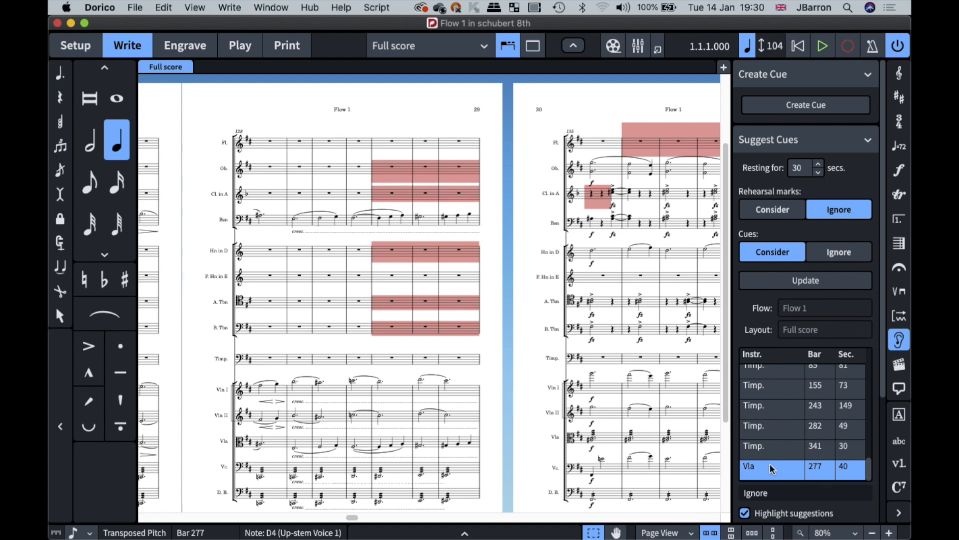
scroll(610, 255, right, 2)
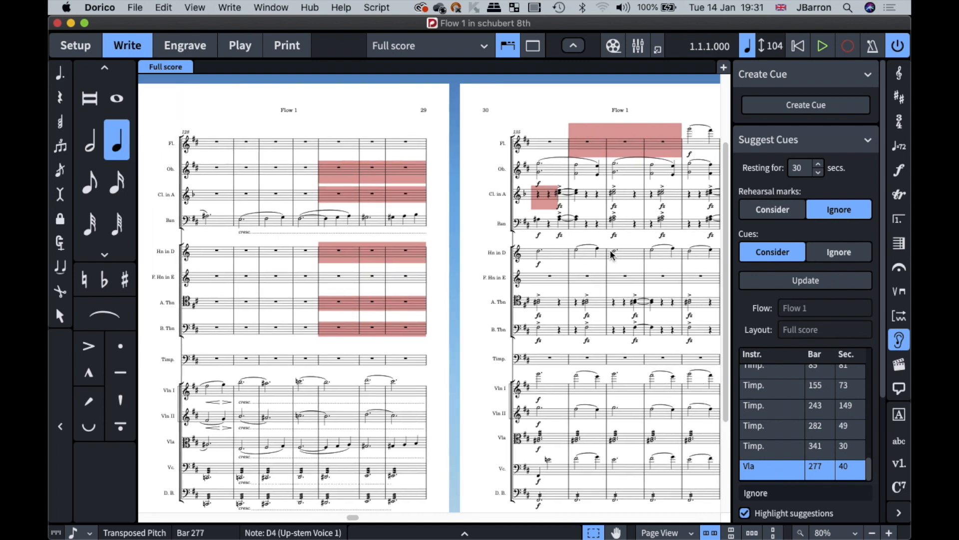
scroll(611, 254, right, 2)
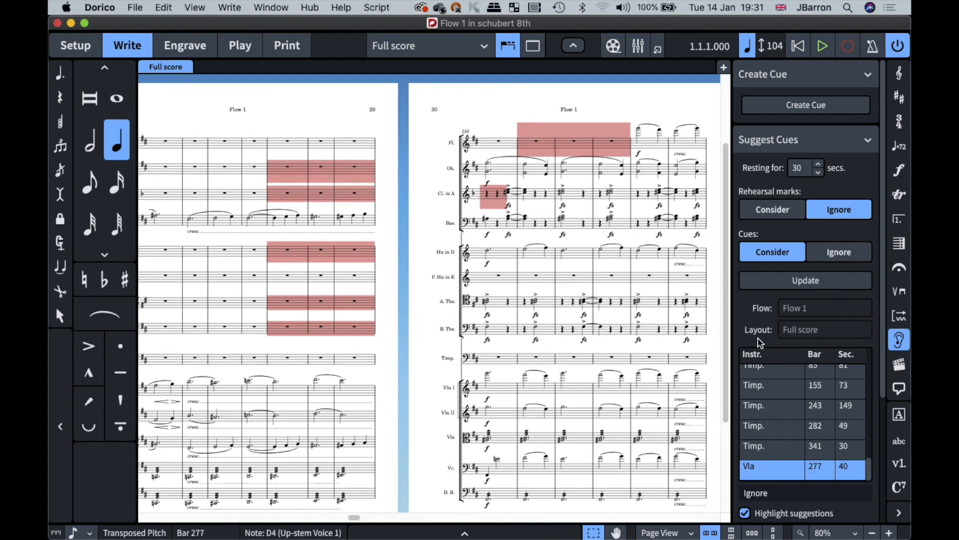
scroll(762, 345, down, 3)
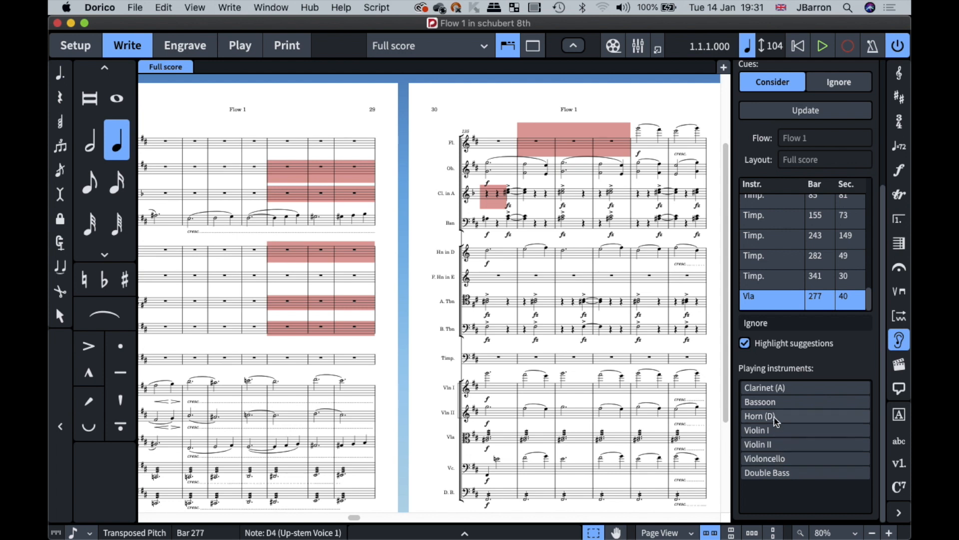
Go to the viola's entry at bar 277 in the score and examine the highlighted viola bars before it.
key(super+g)
key(Return)
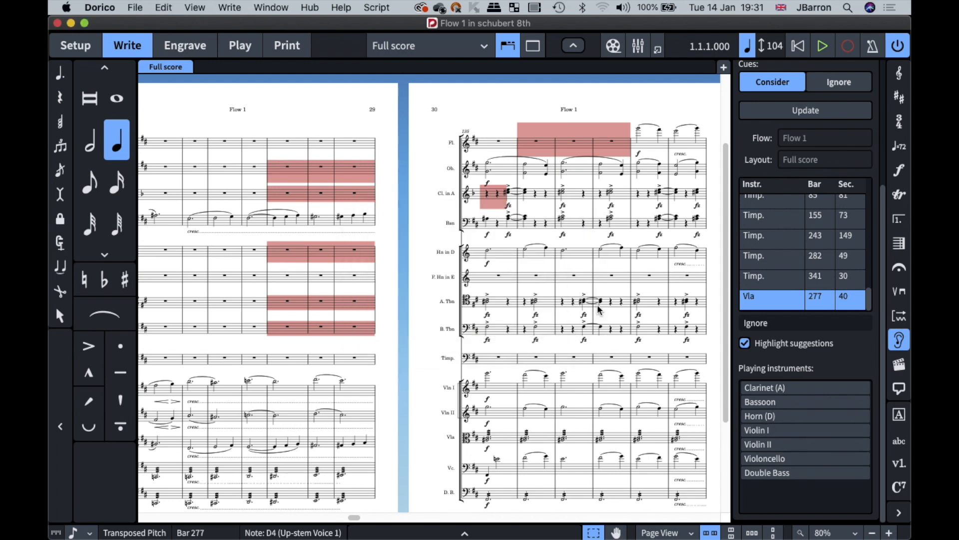
scroll(301, 247, up, 2)
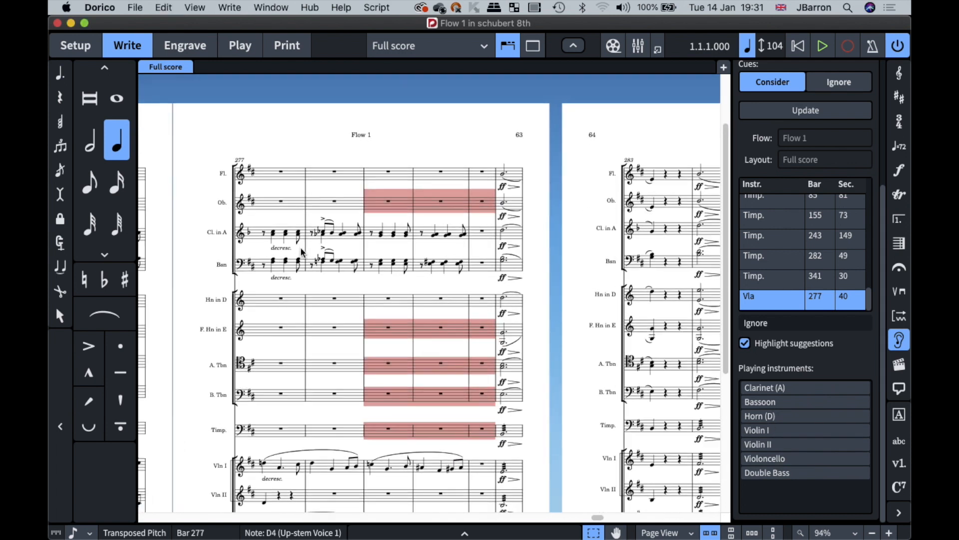
scroll(300, 247, down, 5)
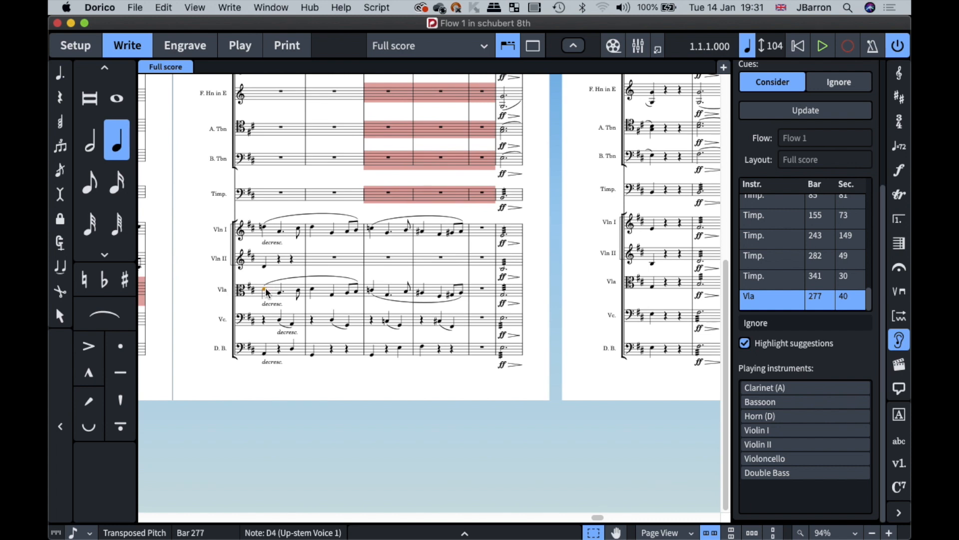
scroll(265, 286, left, 5)
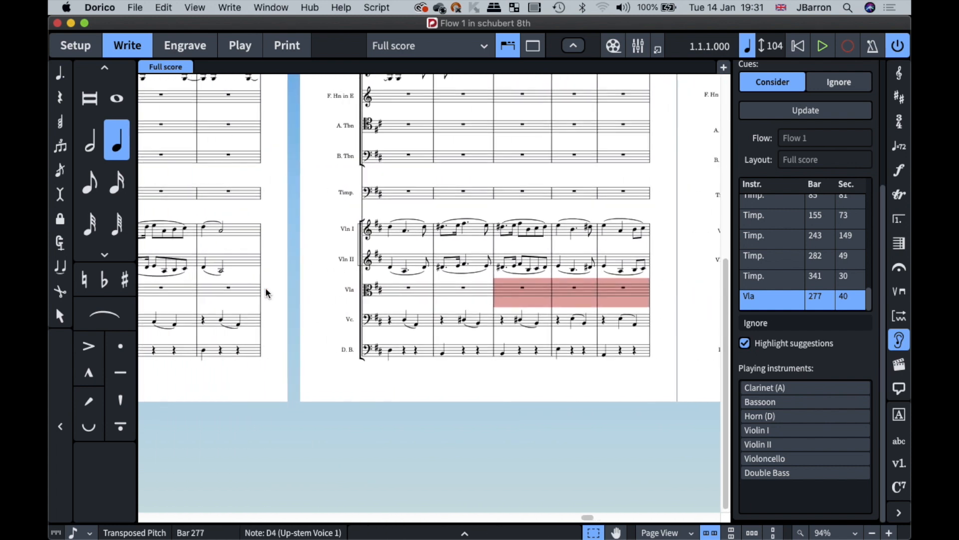
Add a Violin I cue to the viola's rests in bars 268 to 276.
scroll(369, 292, left, 5)
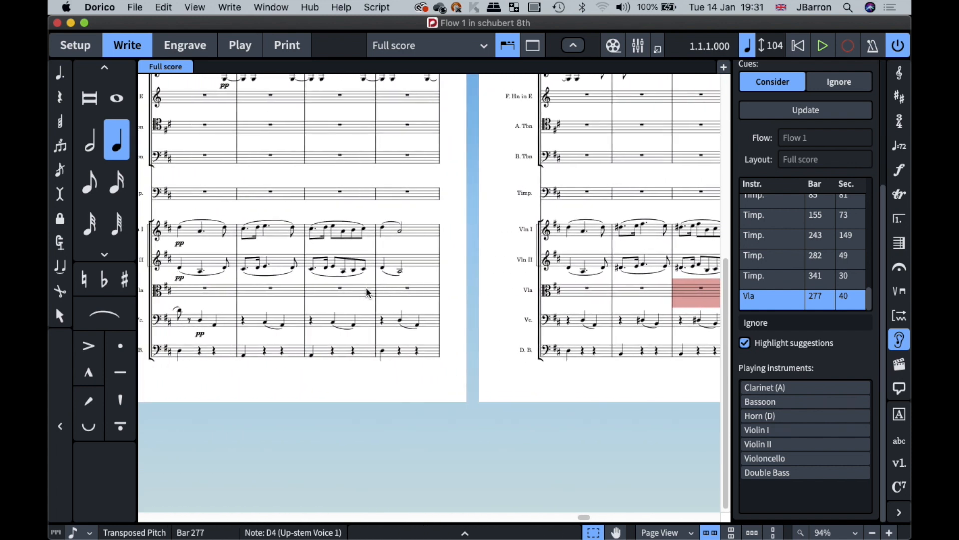
click(236, 290)
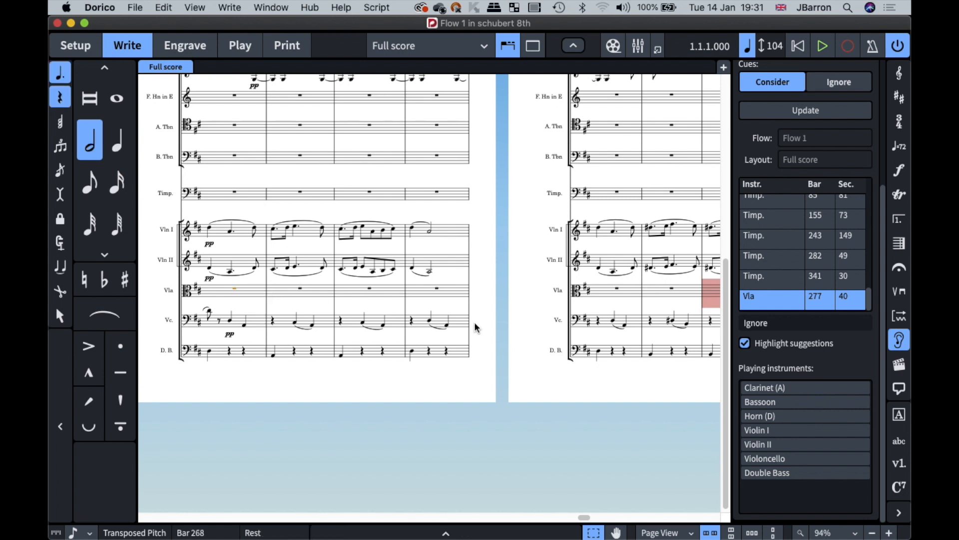
scroll(476, 327, right, 4)
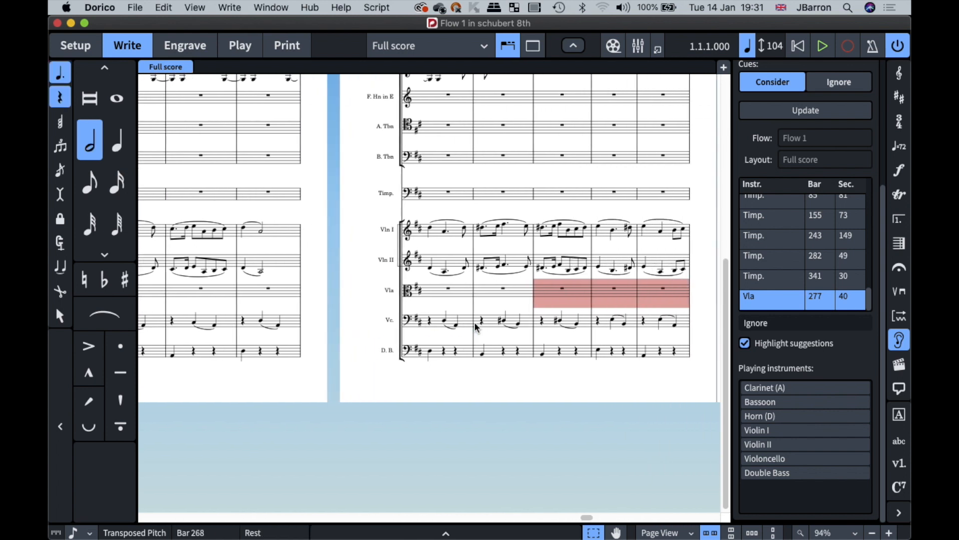
shift+click(664, 289)
scroll(363, 308, left, 5)
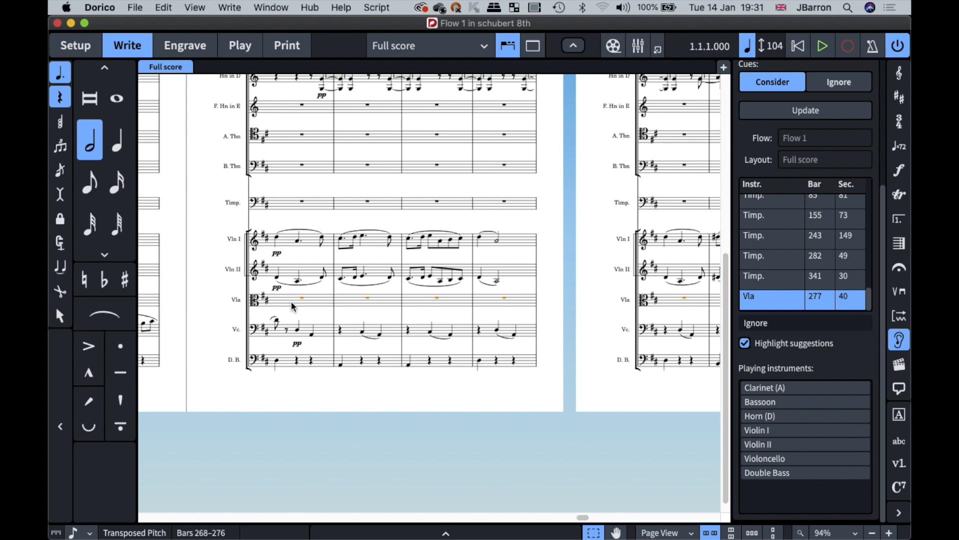
key(shift+alt+c)
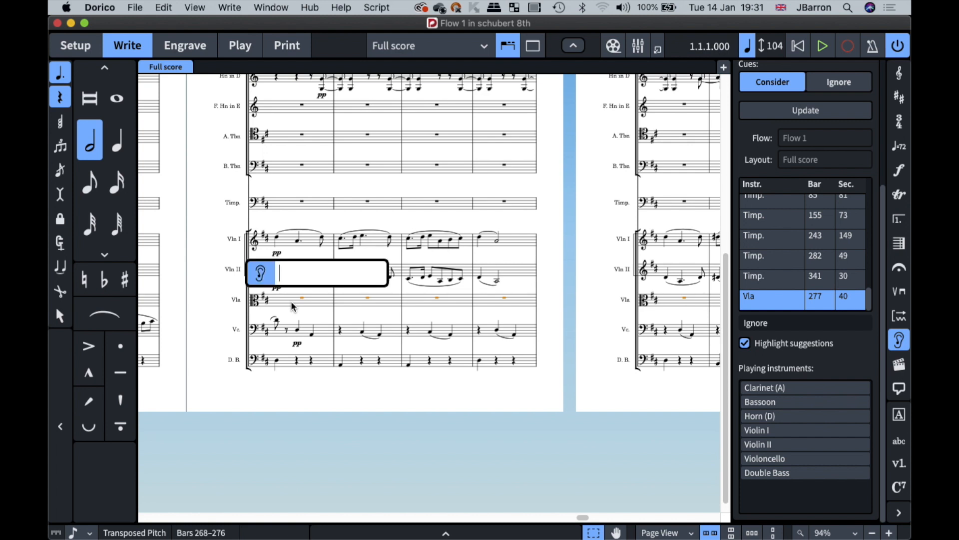
text(V)
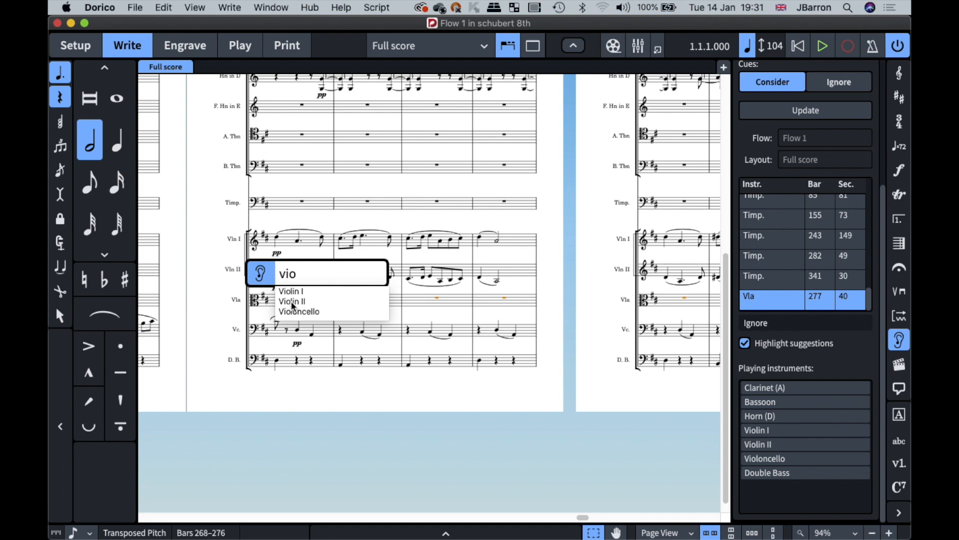
key(Down)
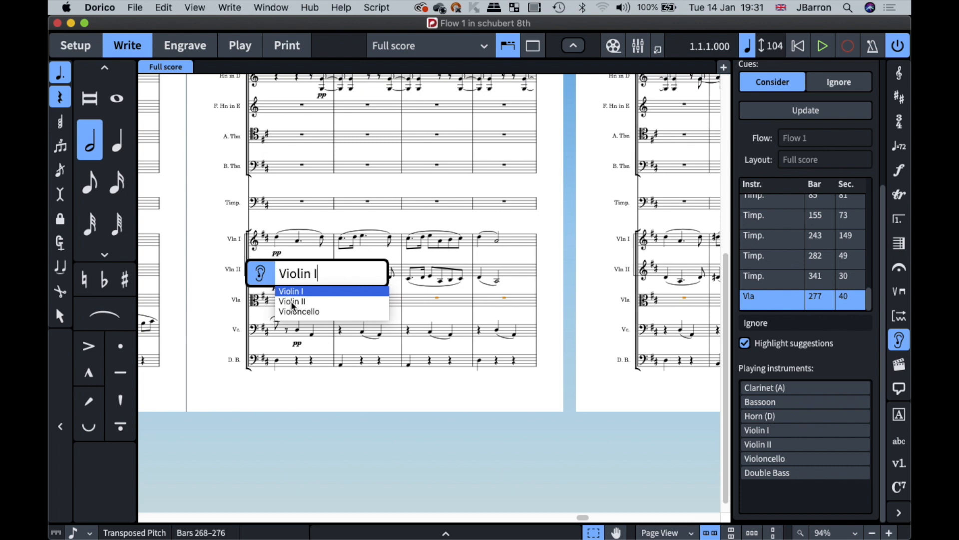
key(Return)
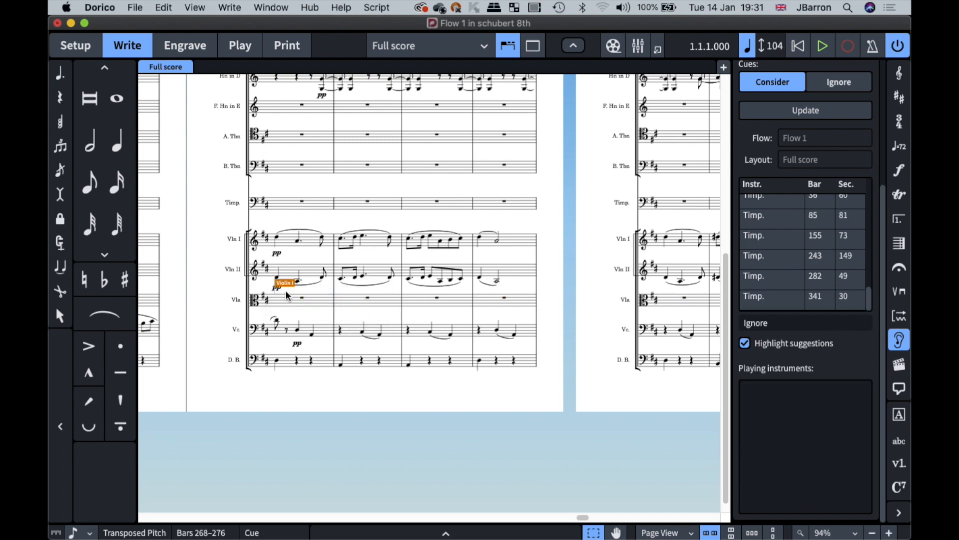
Switch to the viola part layout and examine the Violin I cue starting at bar 268 in an enlarged music area.
scroll(285, 285, up, 5)
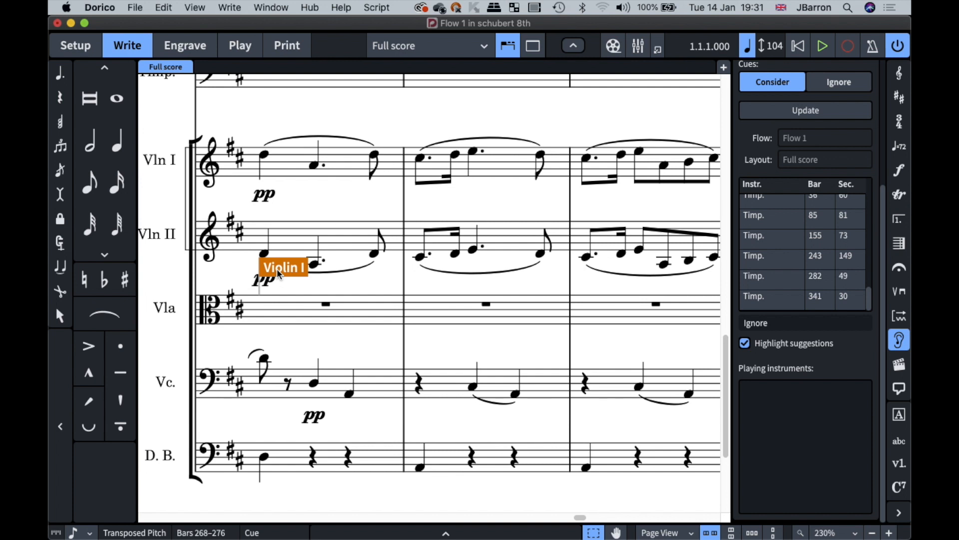
key(w)
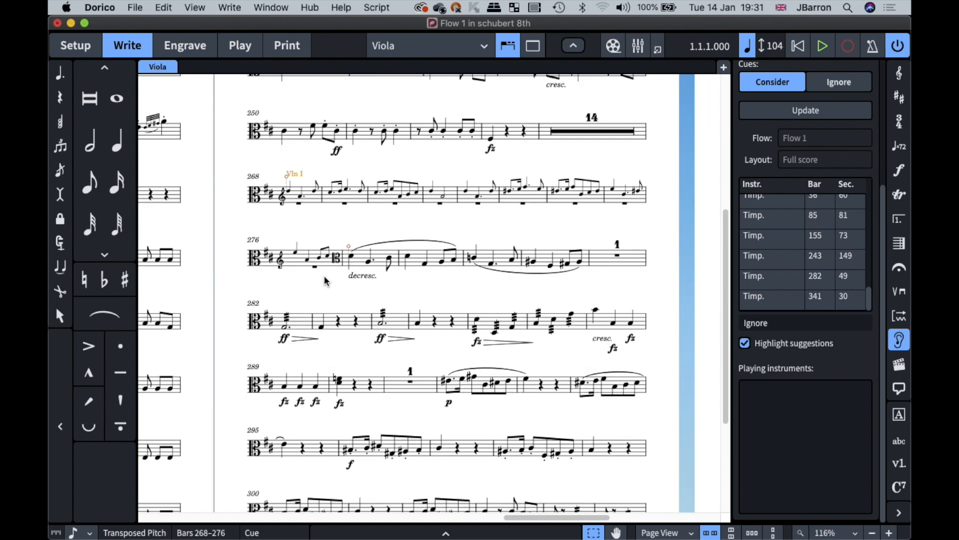
scroll(311, 223, up, 3)
key(super+9)
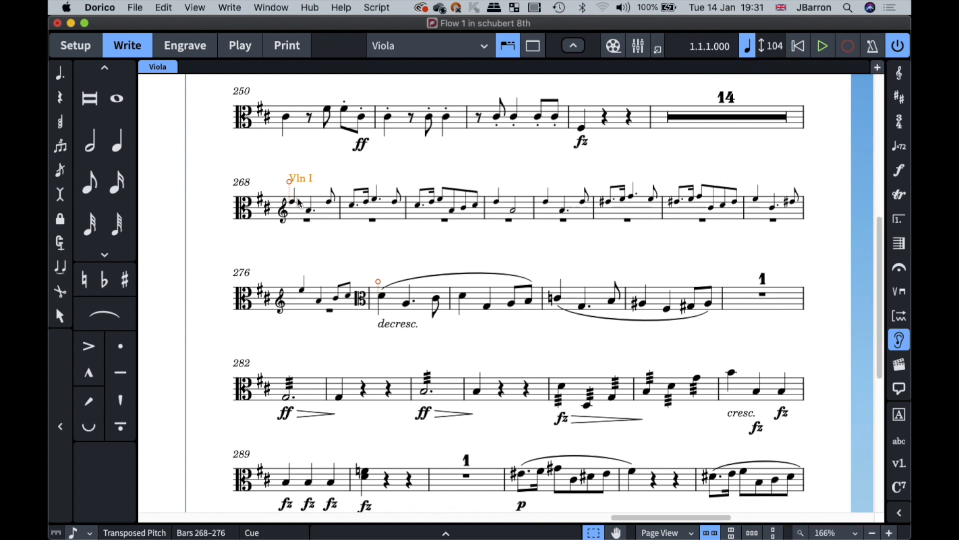
click(443, 218)
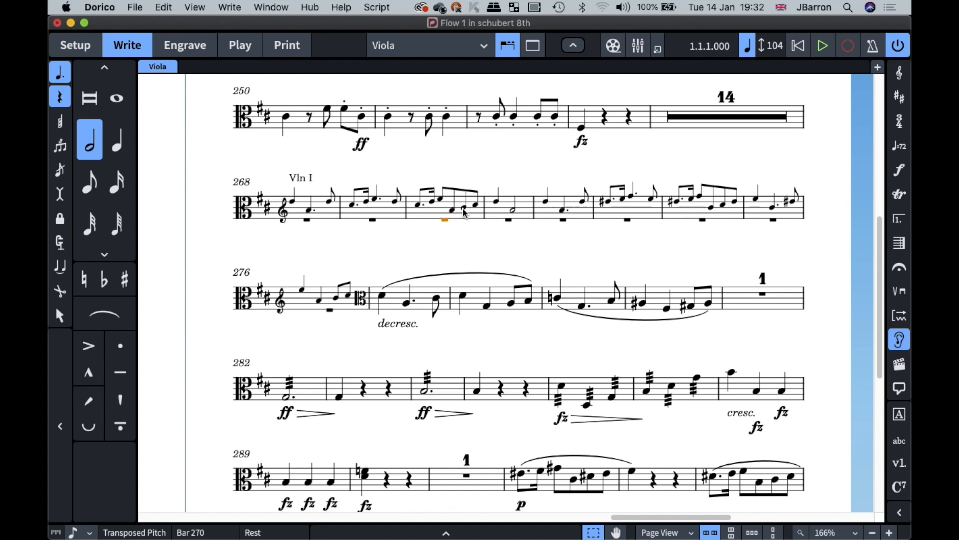
Try moving the start of the Violin I cue forward to bar 270, and undo the move.
click(304, 179)
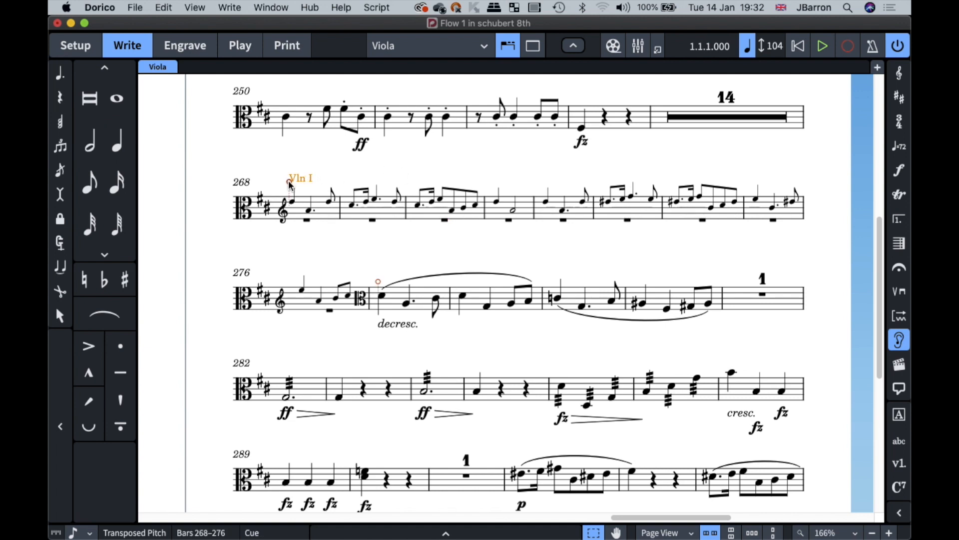
key(alt+Right)
key(alt+Right)
key(alt+Right)
key(alt+Right)
key(alt+Right)
key(alt+Right)
key(alt+Right)
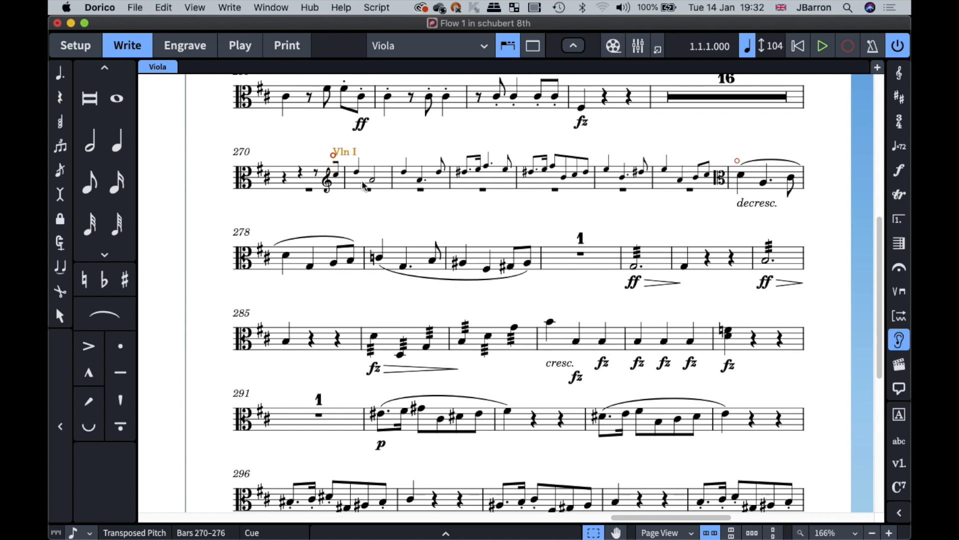
key(ctrl+z)
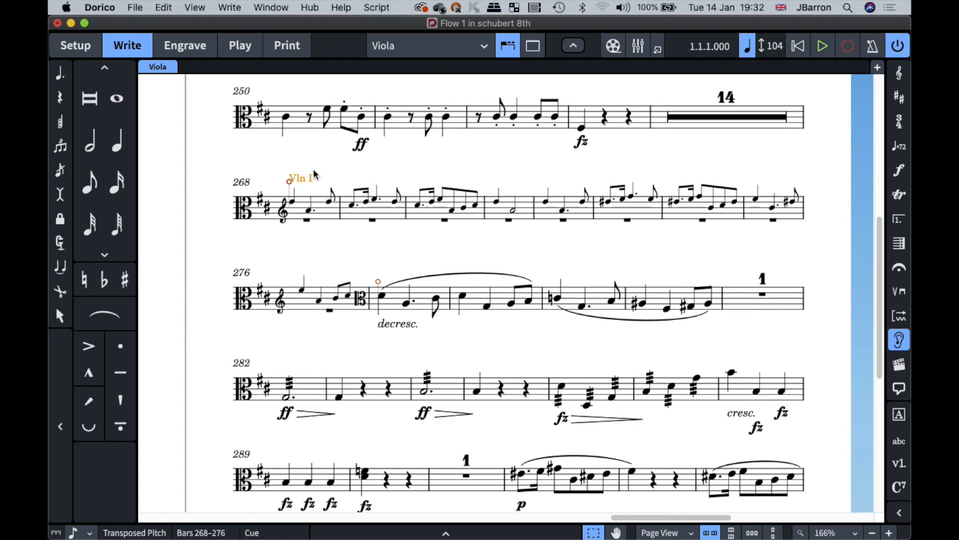
Show slurs and dynamics in the Violin I cue at bar 268 of the viola part.
scroll(294, 194, up, 5)
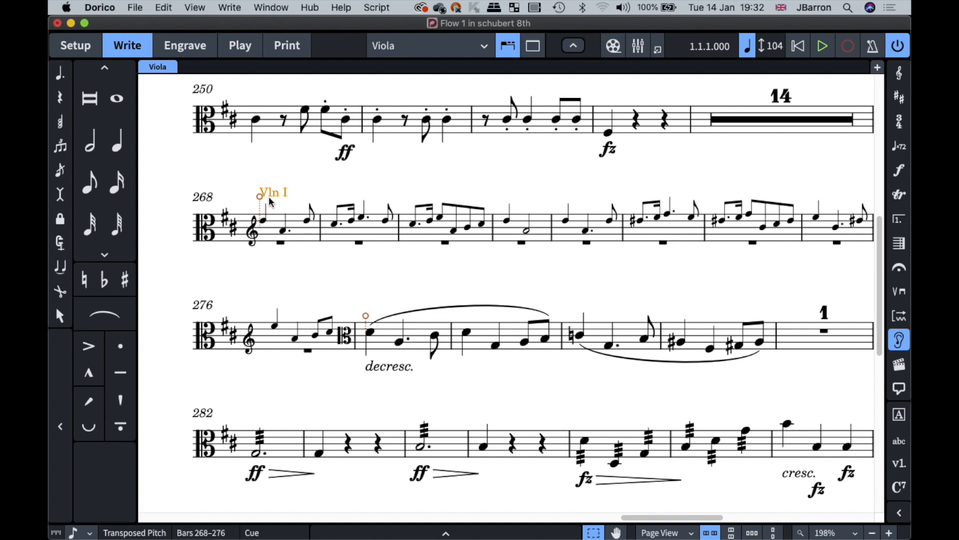
key(super+8)
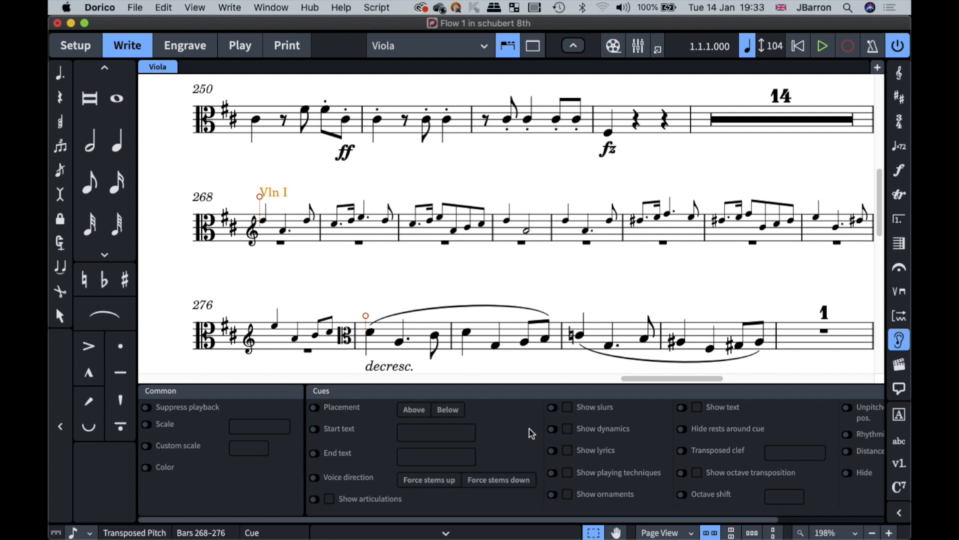
click(552, 407)
click(568, 408)
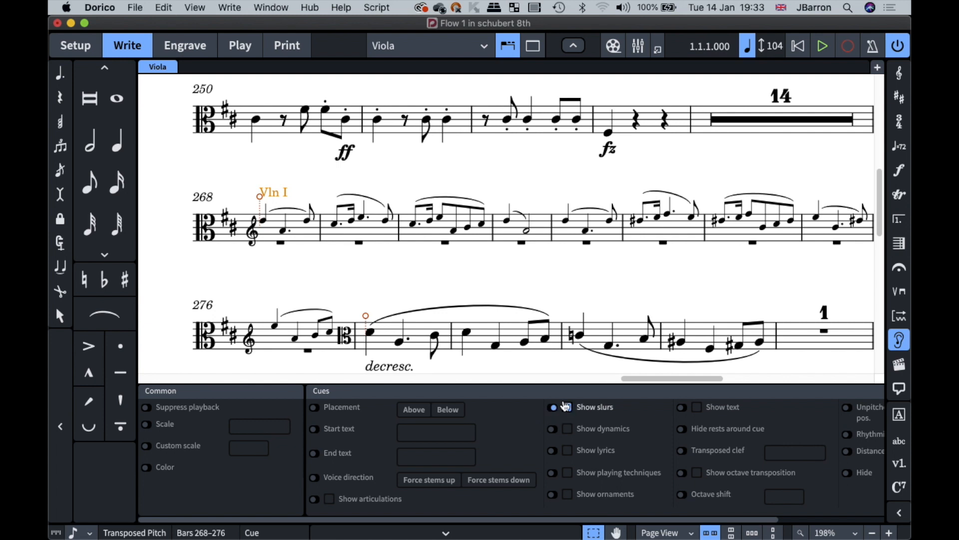
click(554, 428)
click(567, 430)
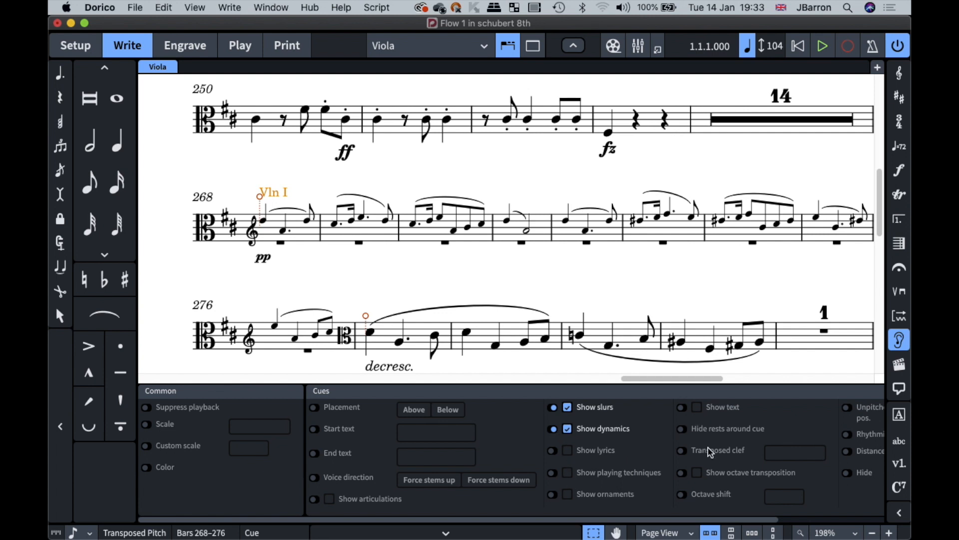
Set the Violin I cue's transposed clef to None and its octave shift to -1.
click(684, 452)
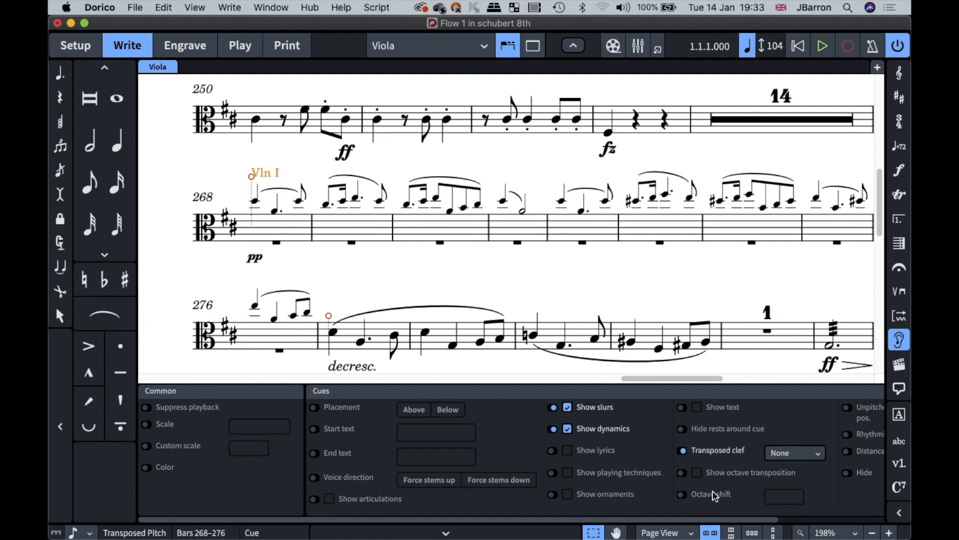
click(683, 495)
click(798, 501)
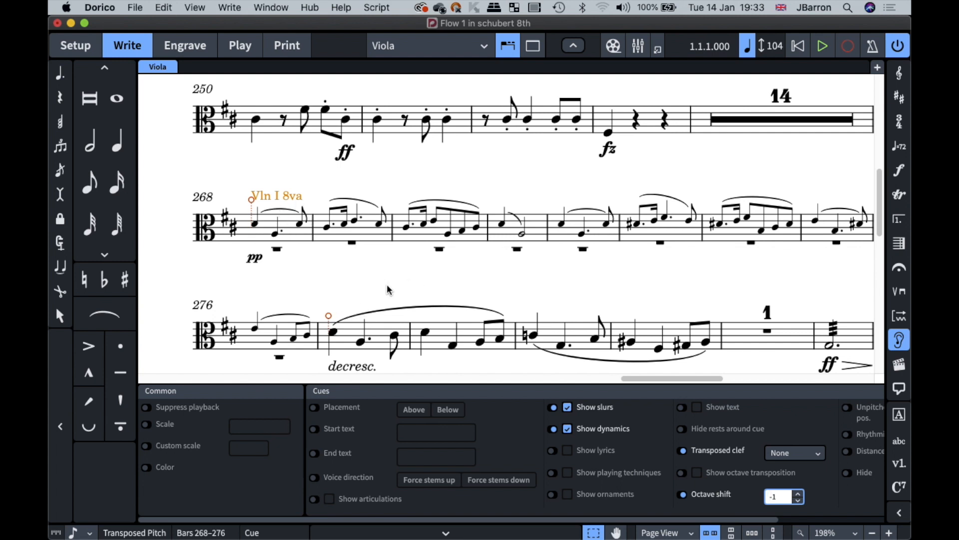
Turn the Violin I cue into a rhythmic cue and set its distance to 1.
scroll(605, 429, right, 5)
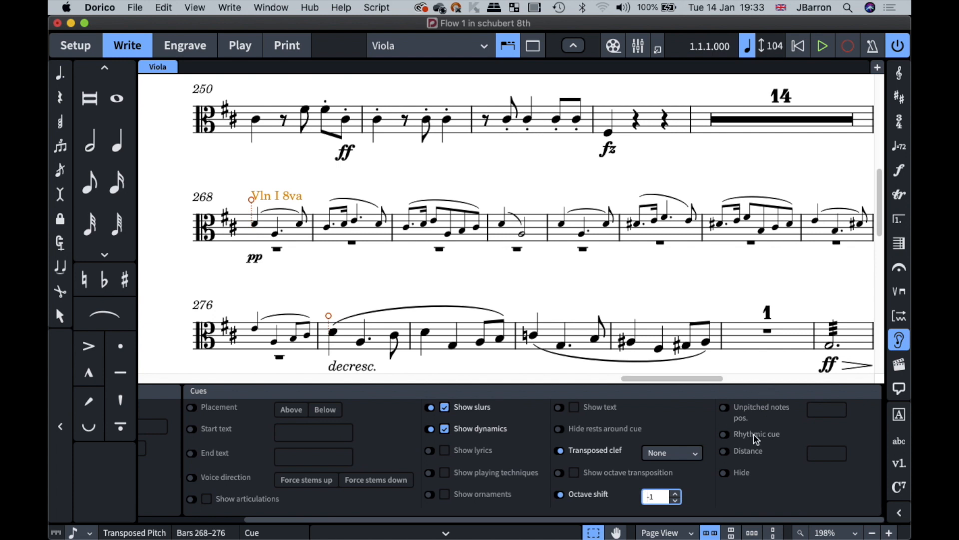
click(724, 434)
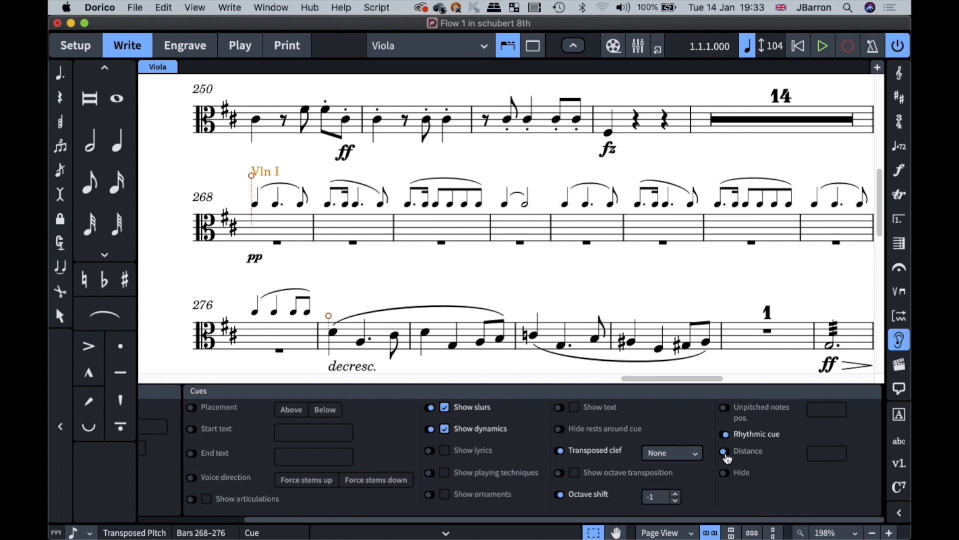
click(724, 451)
click(842, 450)
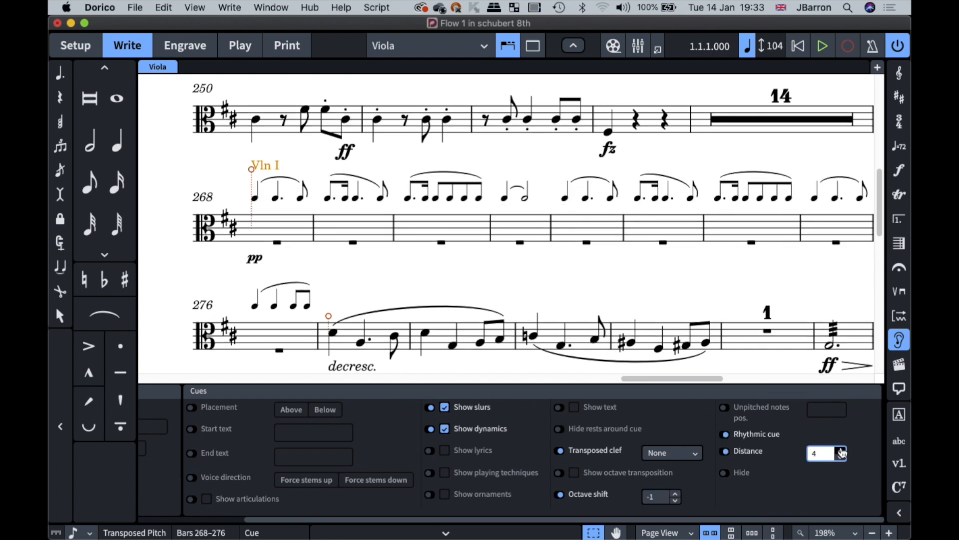
click(841, 457)
click(841, 457)
click(840, 457)
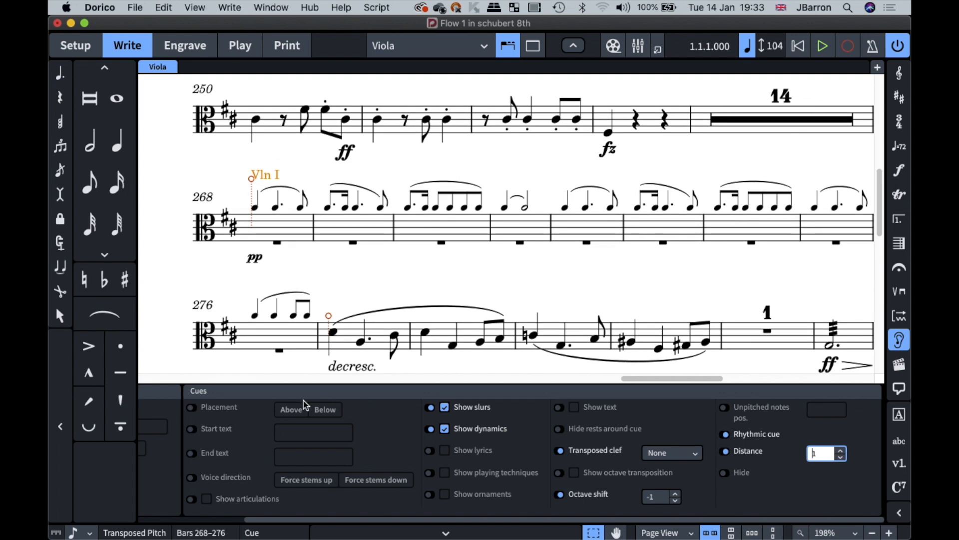
Set the cue's start text to "Strings".
click(192, 429)
click(289, 429)
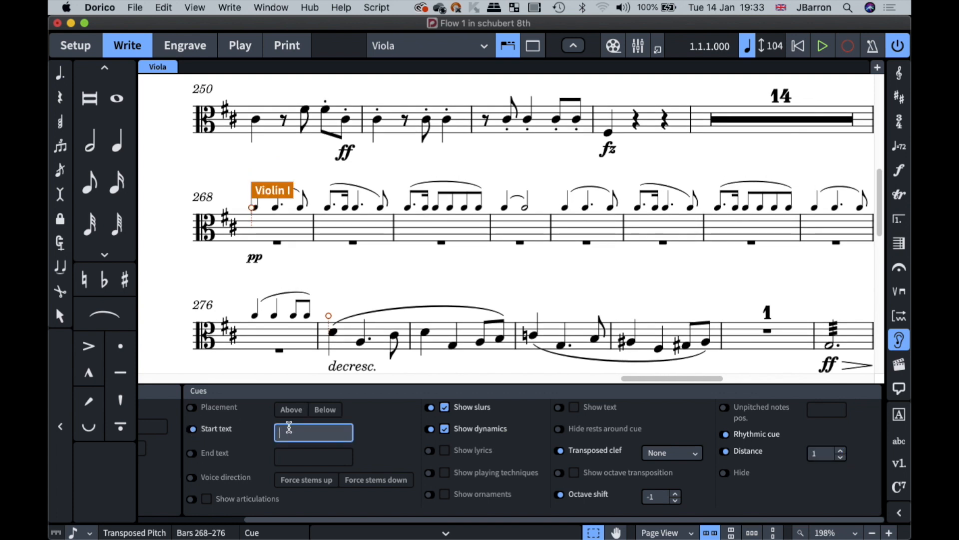
text(Strings)
key(Return)
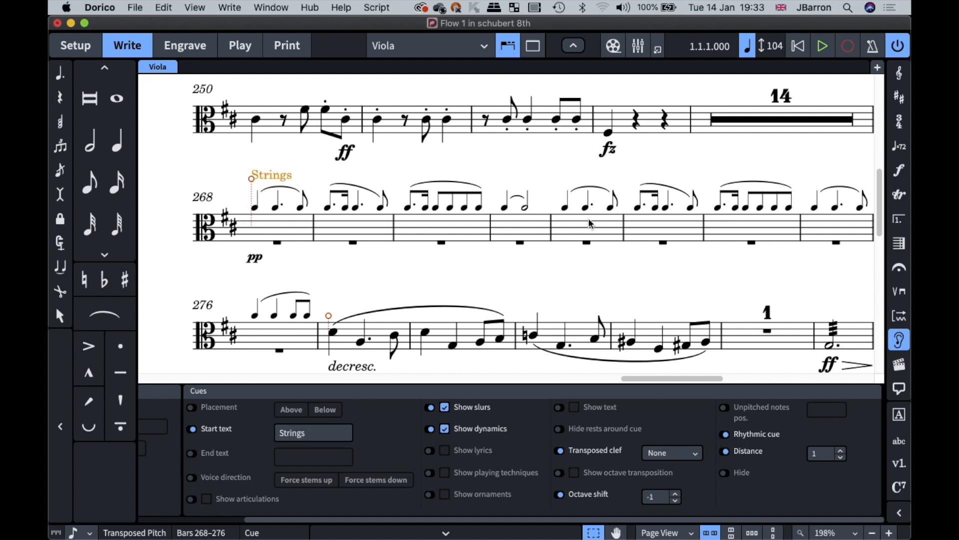
Remove the rhythmic cue, distance and start text settings from the cue at bar 268.
click(724, 435)
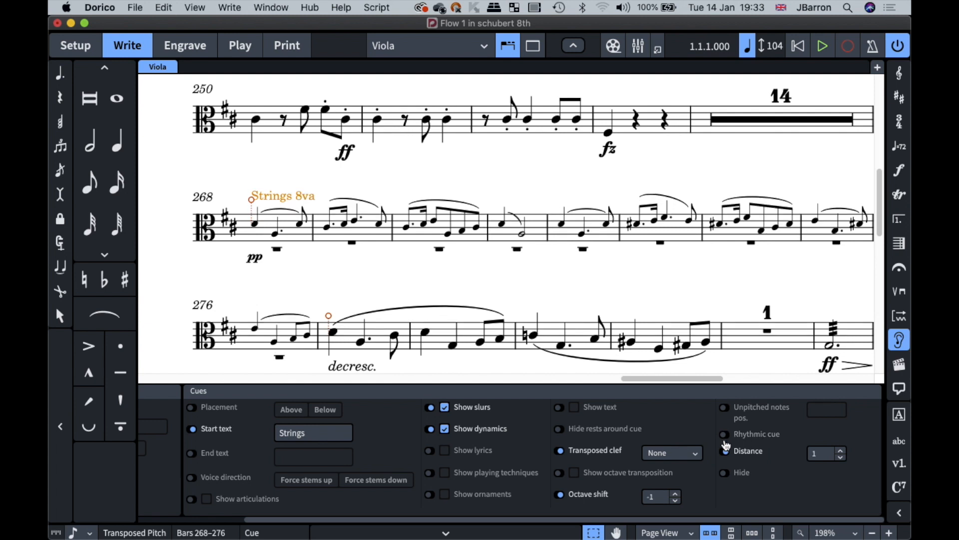
click(725, 451)
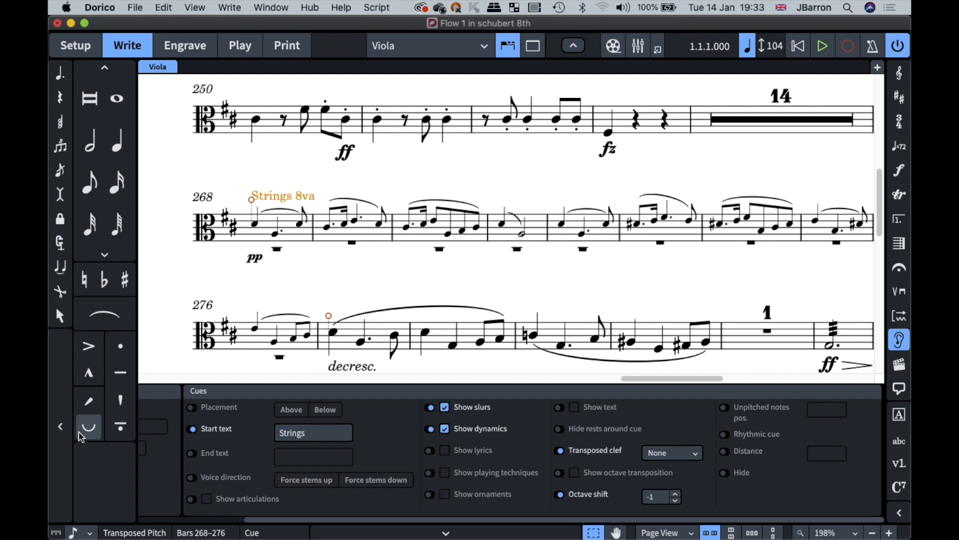
click(192, 430)
scroll(360, 269, down, 1)
scroll(361, 268, down, 2)
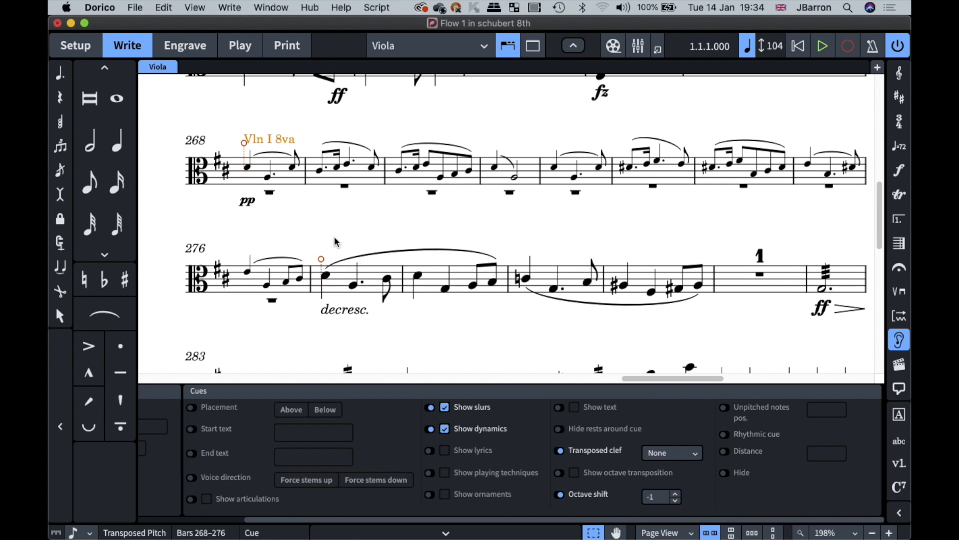
scroll(335, 243, right, 1)
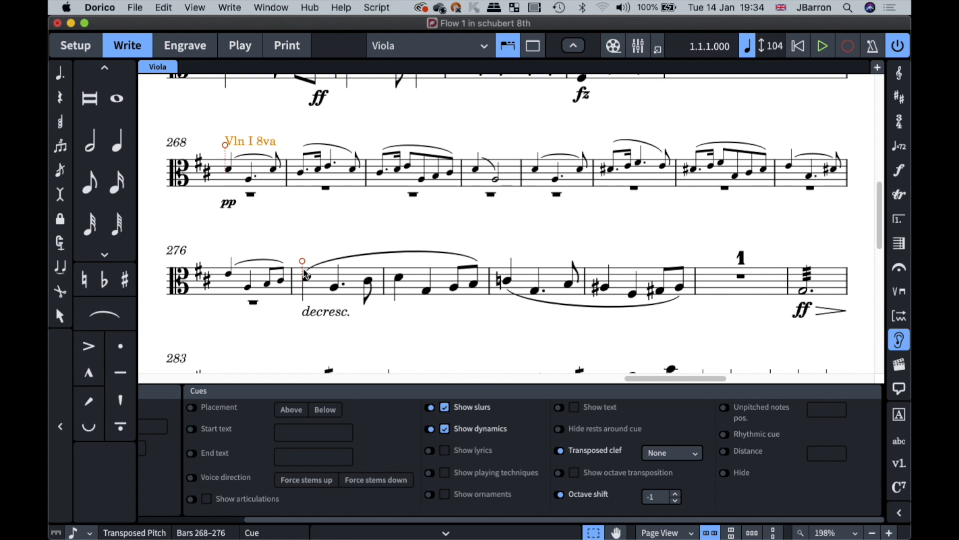
click(231, 188)
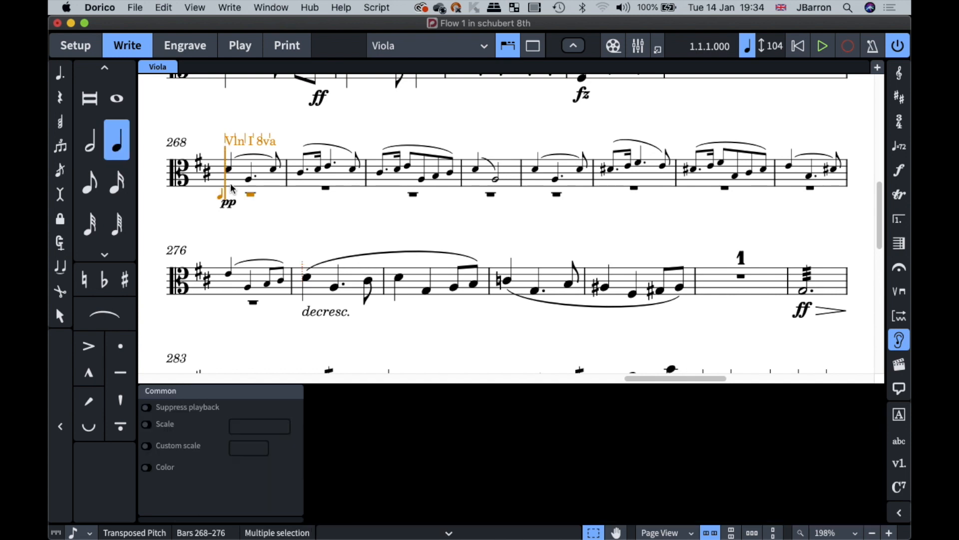
key(shift+p)
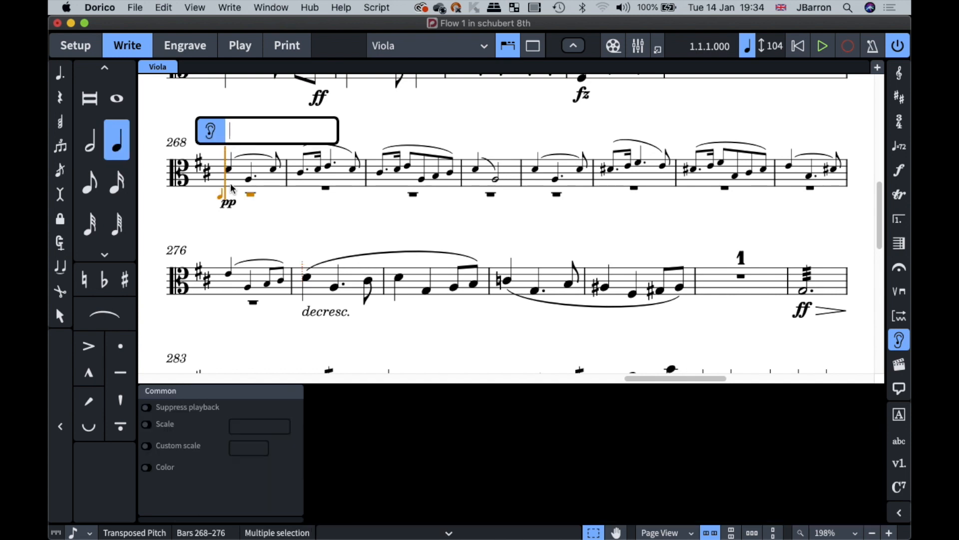
key(Escape)
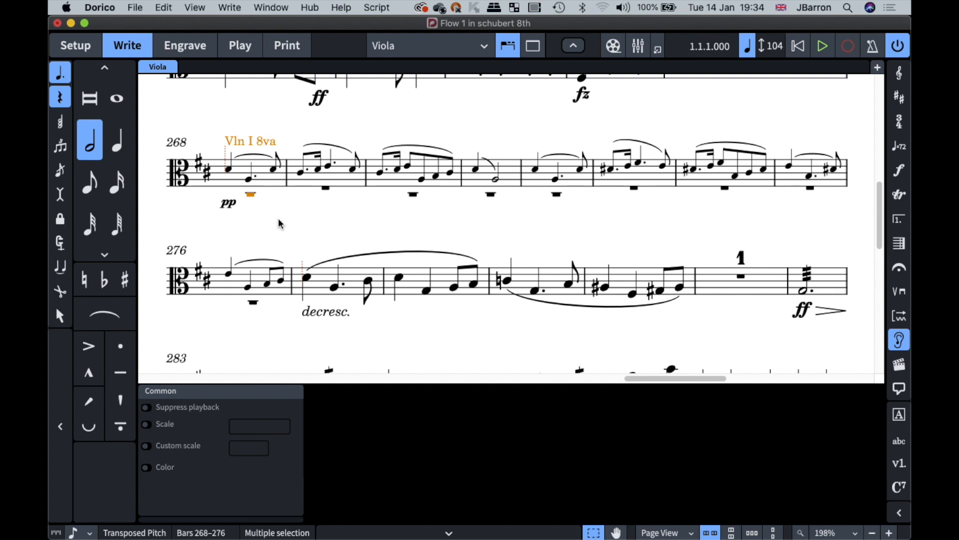
Switch from the viola part back to the full score at the bar 268 cue.
key(w)
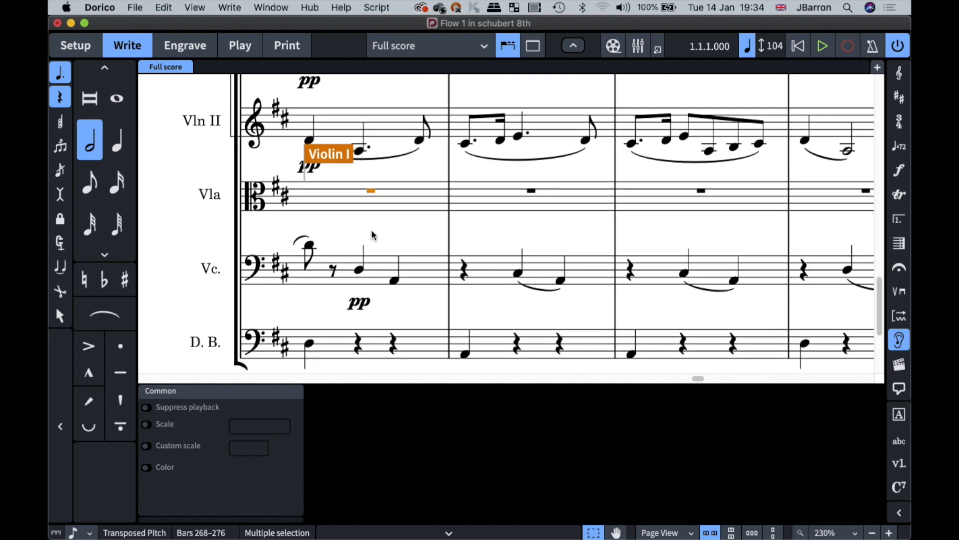
Switch to the viola part and add a cello cue across bars 268 to 271.
key(w)
double_click(330, 175)
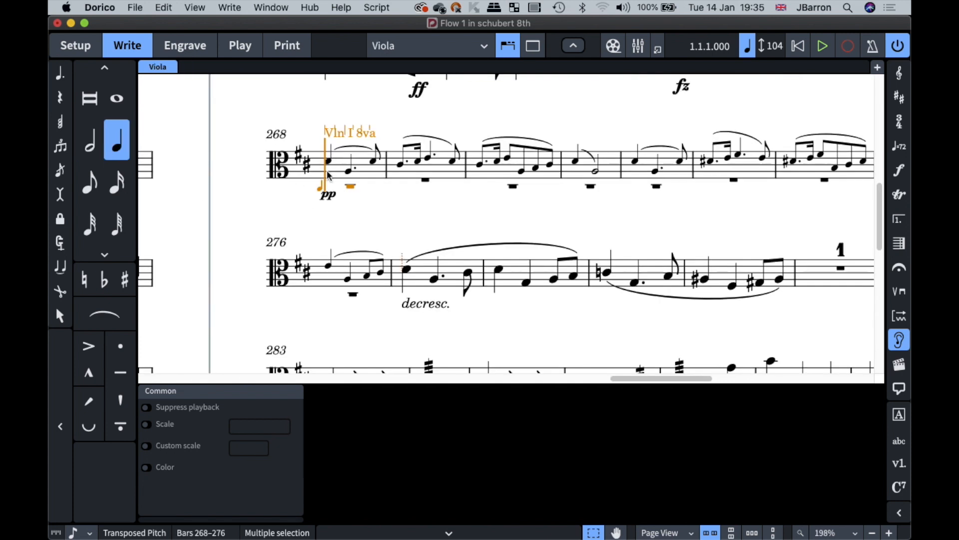
key(shift+p)
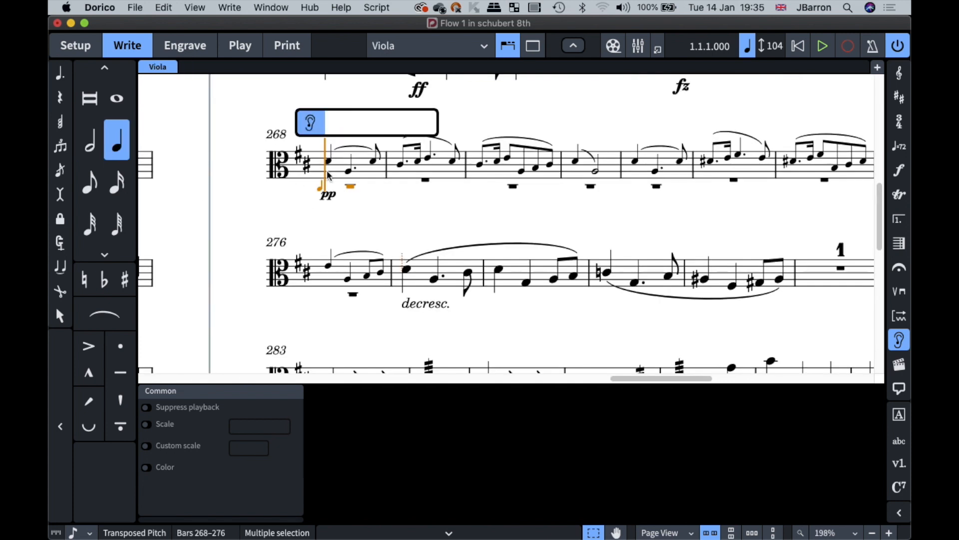
text(vio)
key(Down)
key(Down)
key(Down)
key(Return)
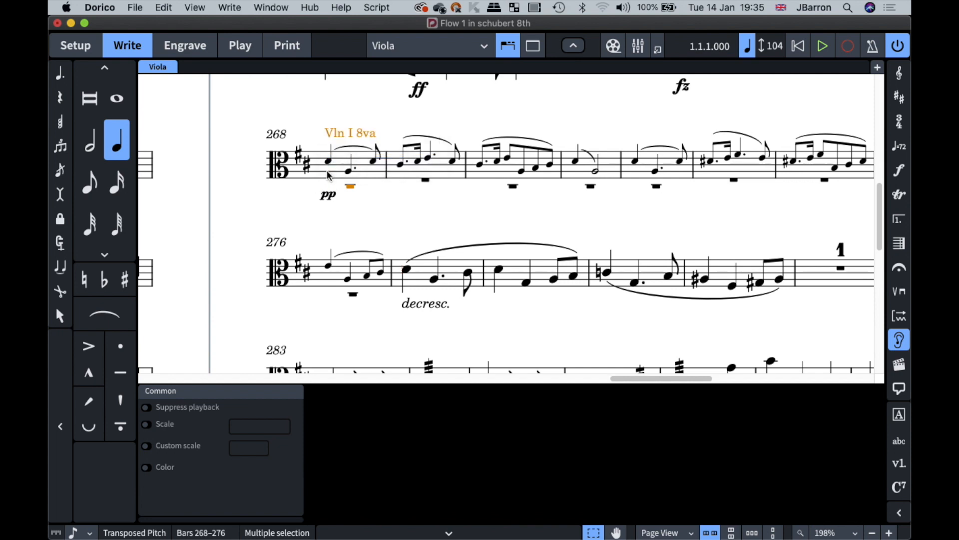
key(Escape)
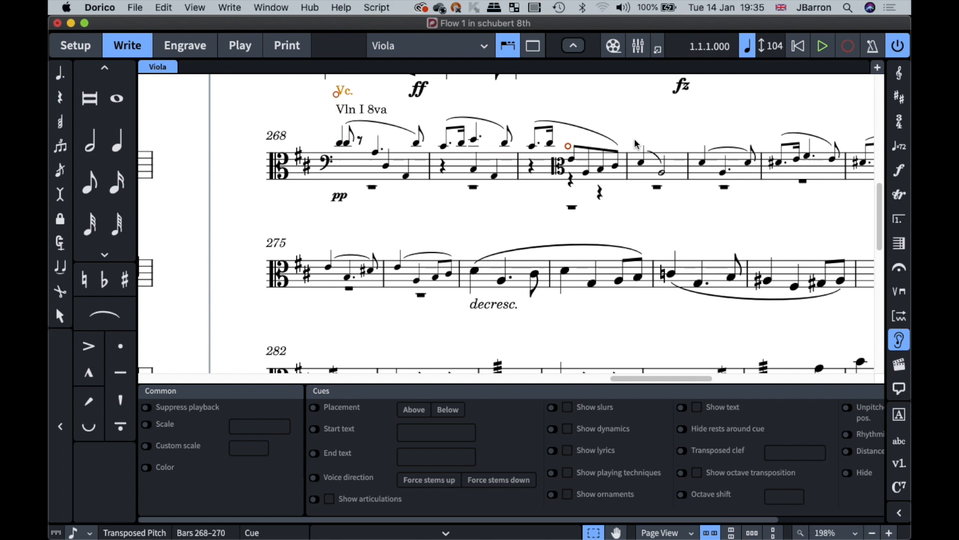
scroll(420, 147, up, 3)
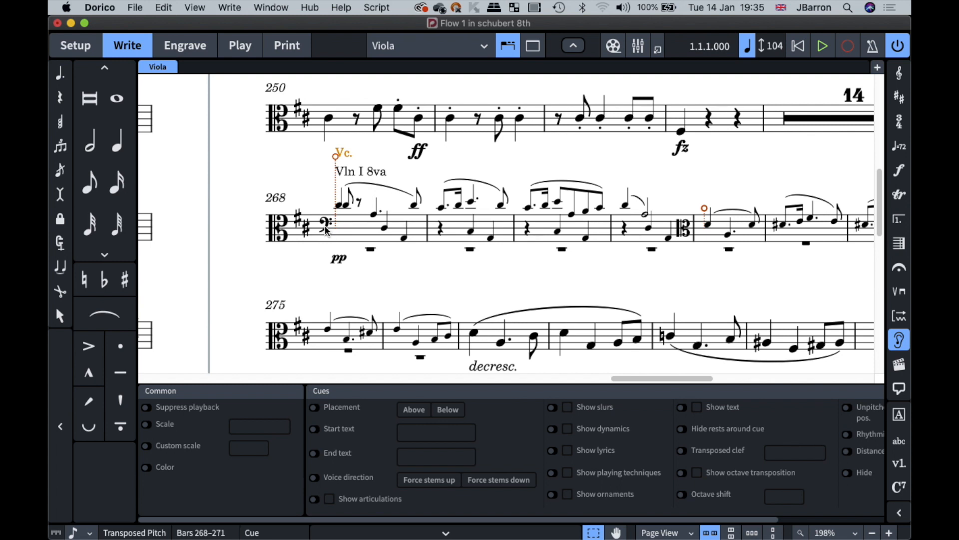
Remove the transposed clef and octave shift overrides from the Violin I cue at bar 268.
click(357, 174)
scroll(617, 439, right, 4)
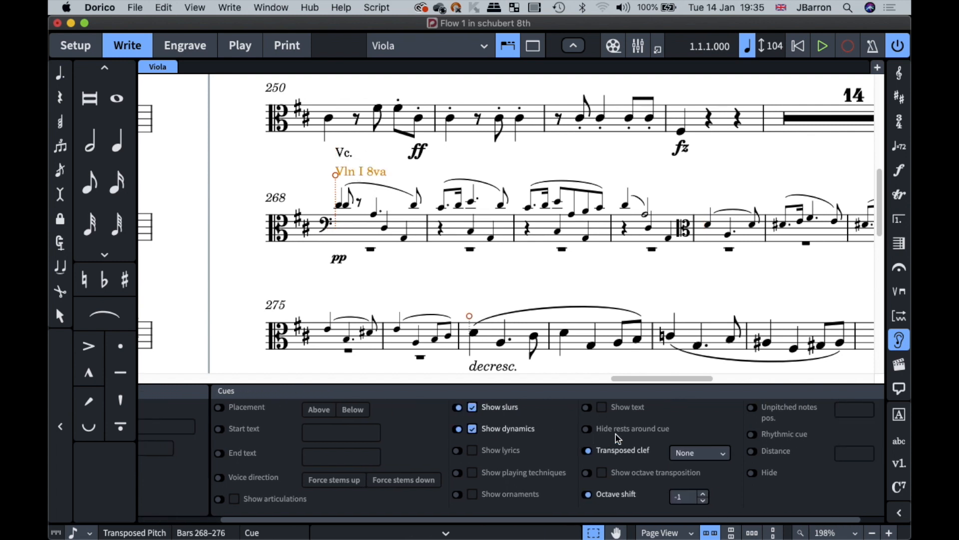
click(588, 451)
click(588, 495)
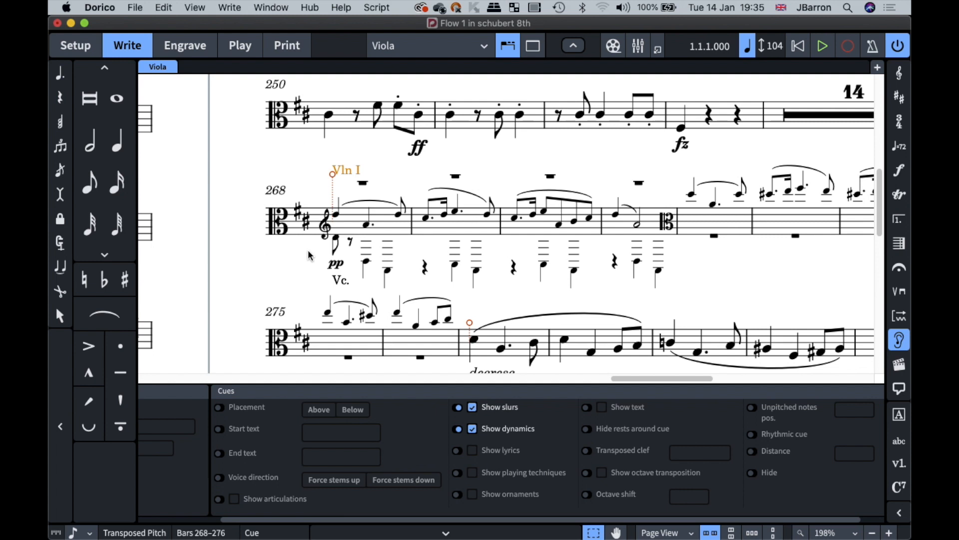
click(314, 270)
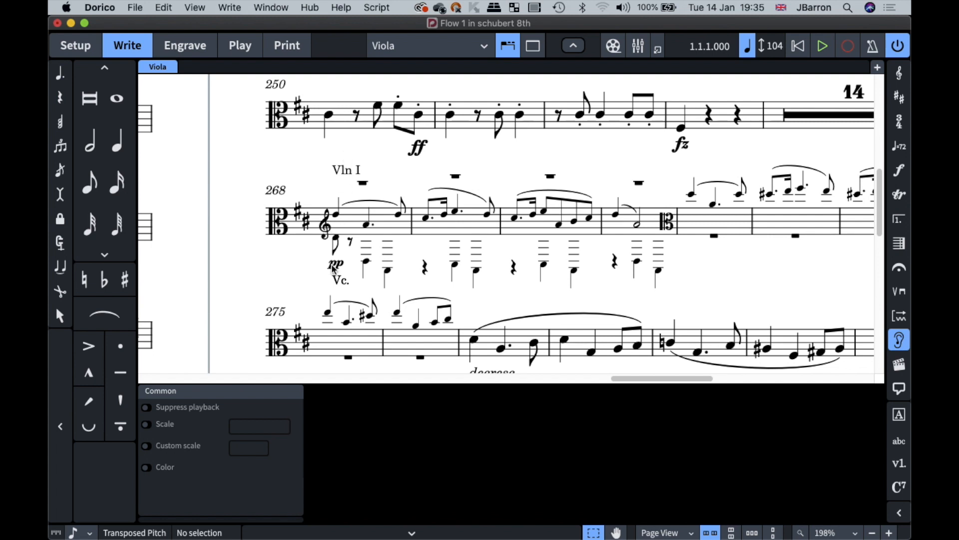
Delete the cello cue at bar 268 of the viola part and hide the properties display.
click(340, 283)
key(Delete)
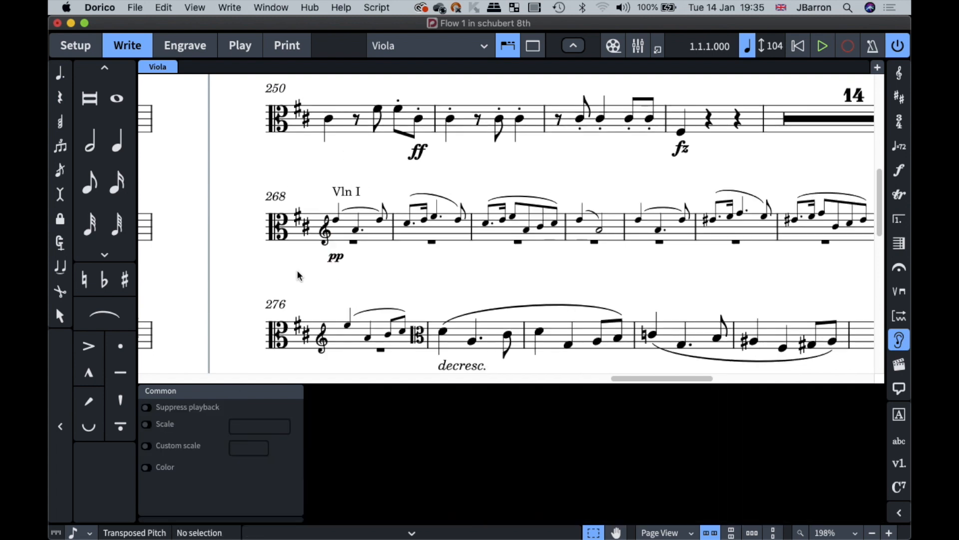
key(super+8)
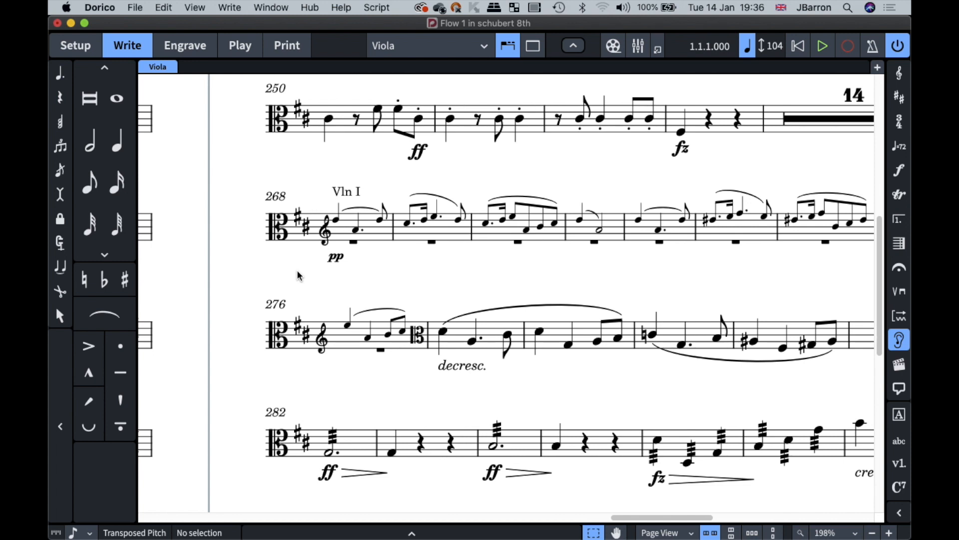
scroll(298, 275, right, 4)
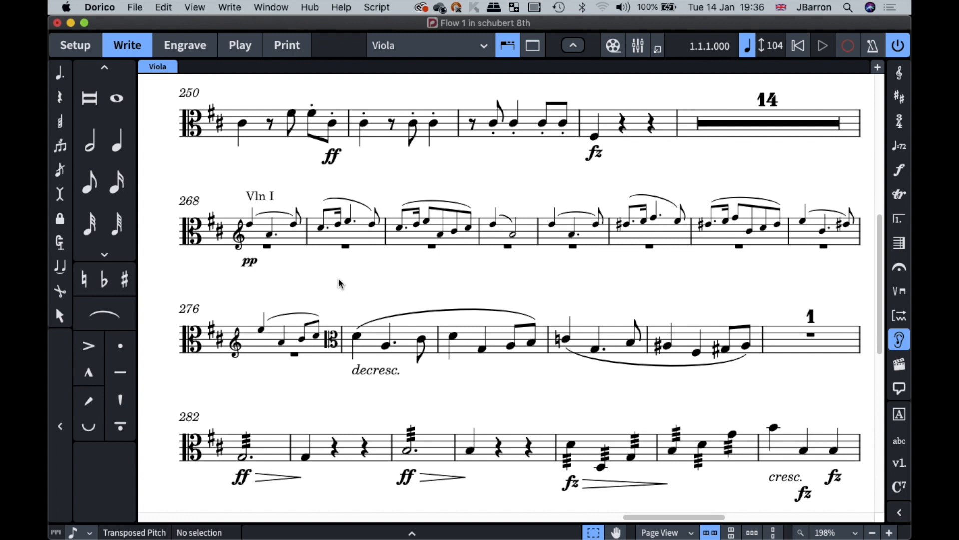
Create a new project, enlarge its window and add a solo player holding a flute.
key(super+n)
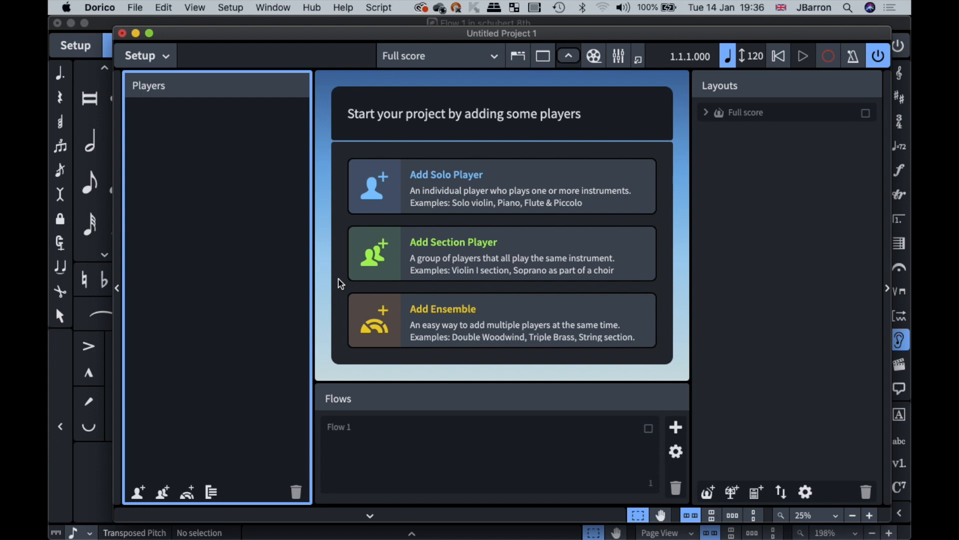
key(ctrl+alt+Return)
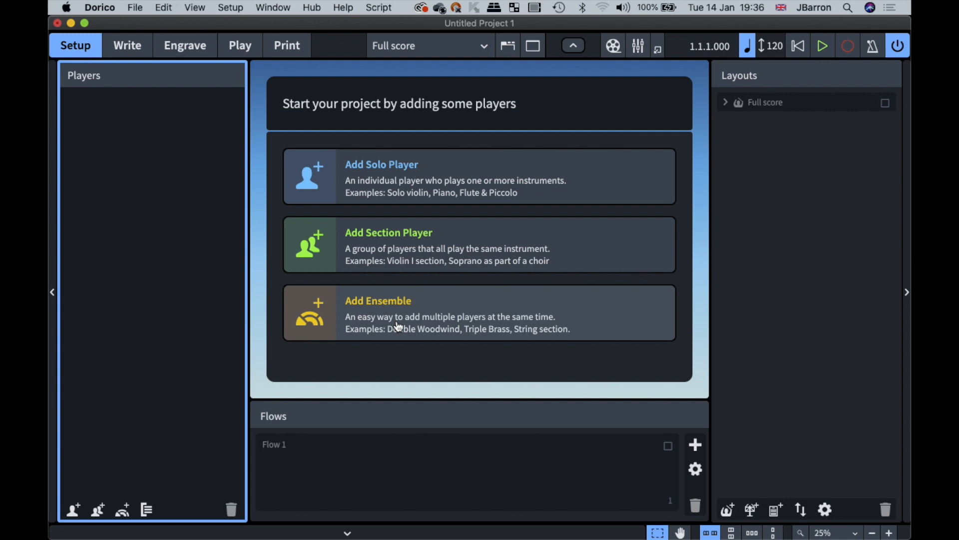
click(419, 188)
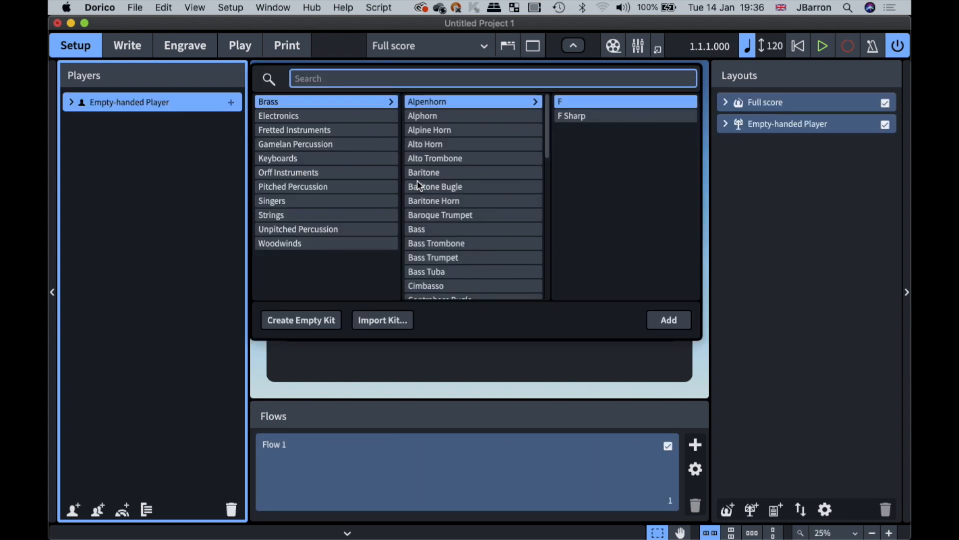
text(flute)
key(Return)
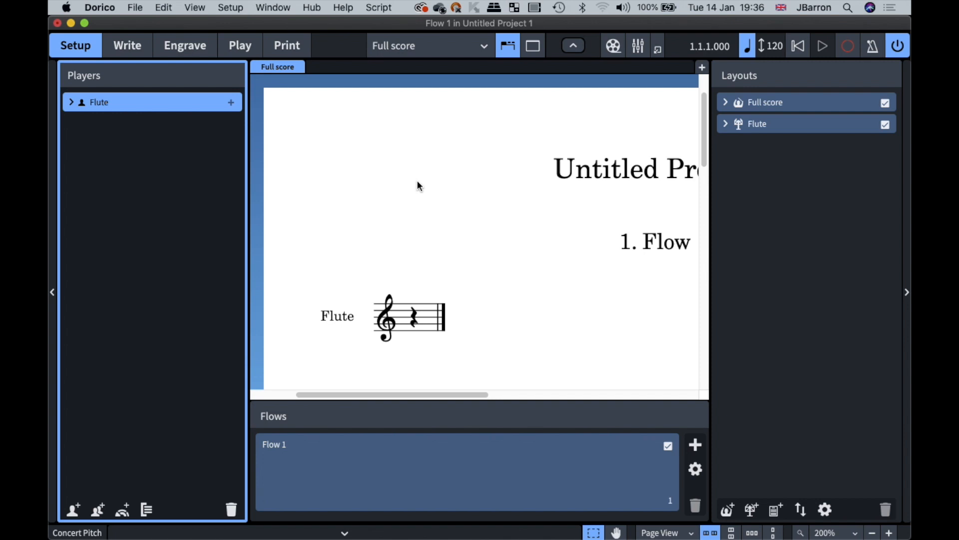
Give the flute player a clarinet in B flat as a second instrument and expand the player's instrument list.
key(shift+p)
text(car)
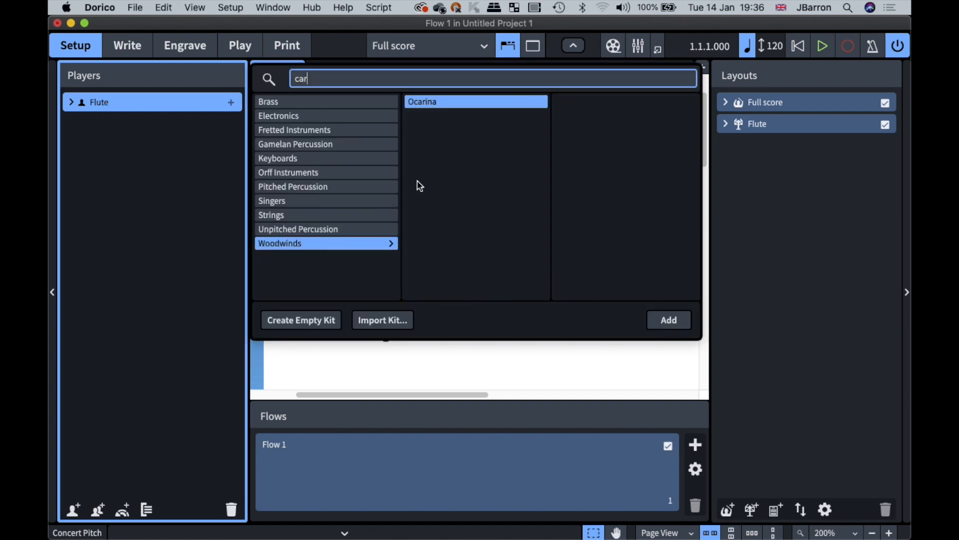
key(BackSpace)
key(BackSpace)
text(larinet)
key(Return)
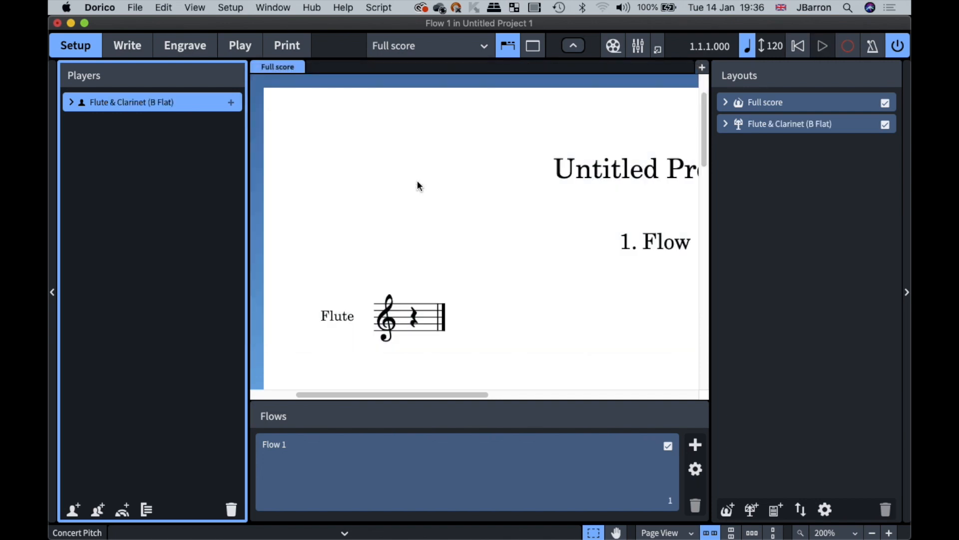
click(73, 103)
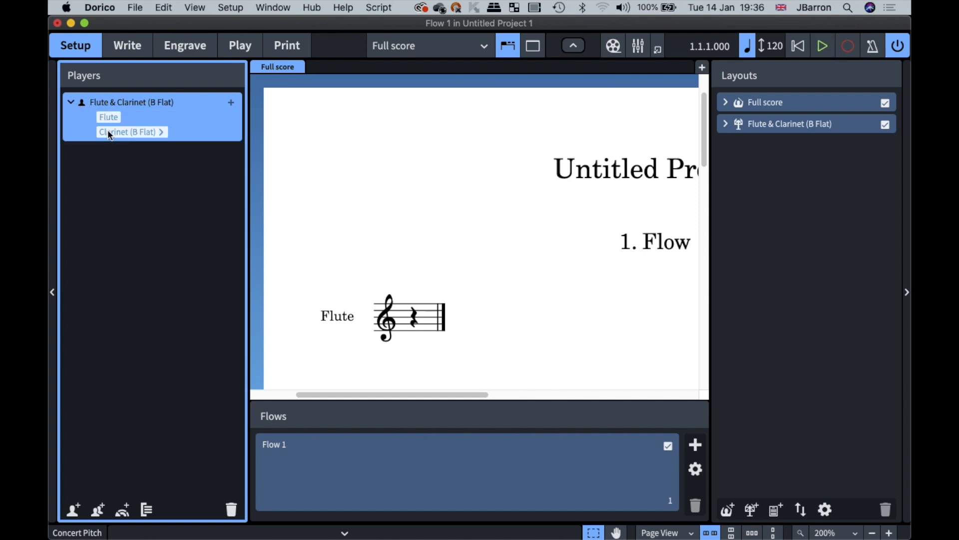
Add two more solo players, one with a piano and one with a basic drum set.
key(shift+p)
text(piano)
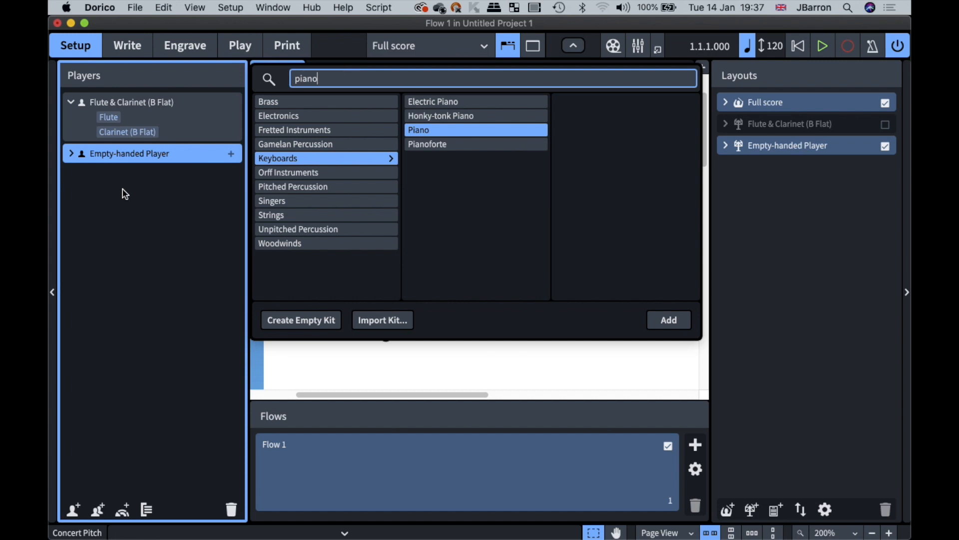
key(Return)
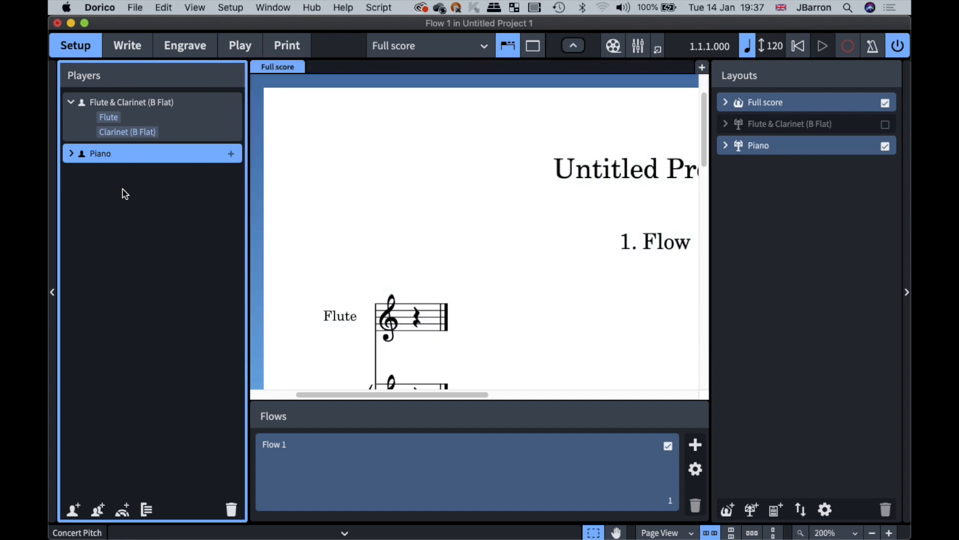
key(shift+p)
text(drum)
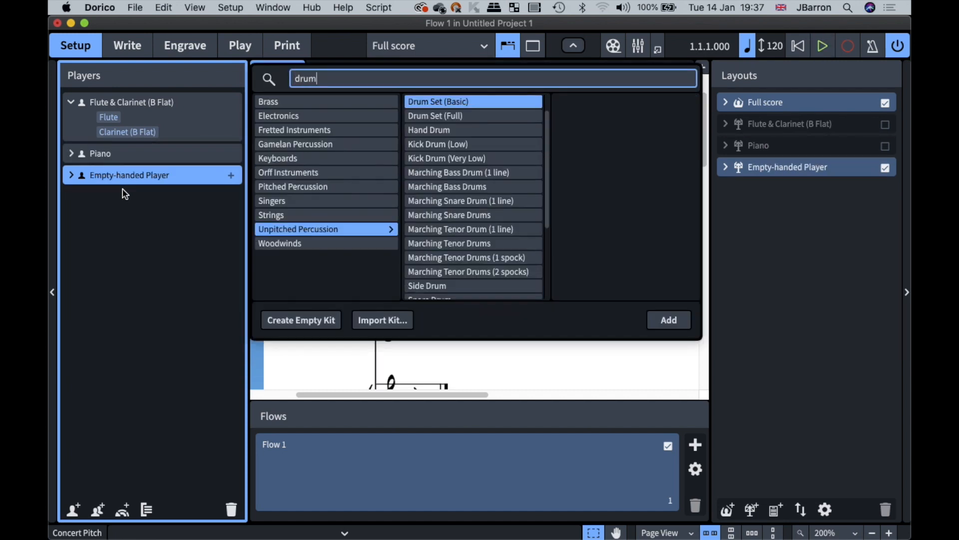
key(Return)
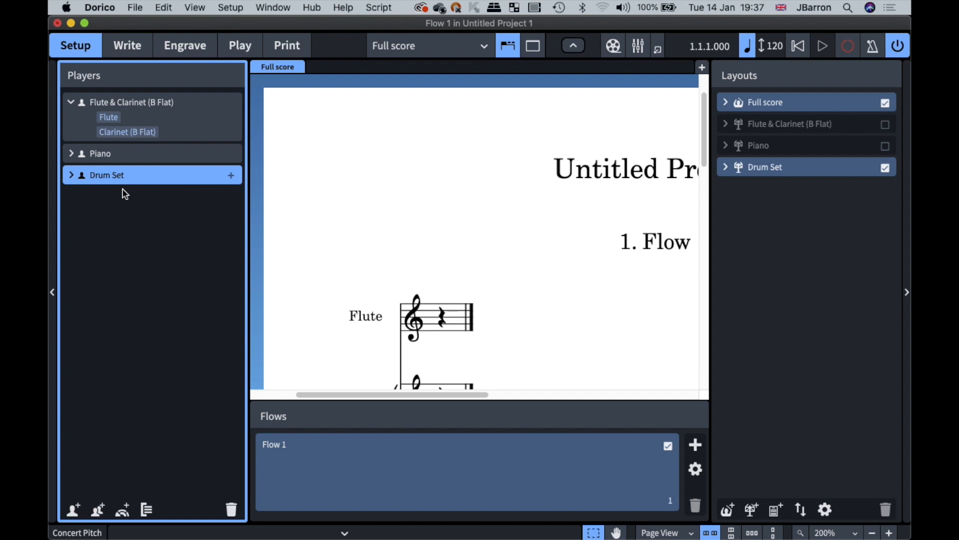
scroll(324, 207, down, 5)
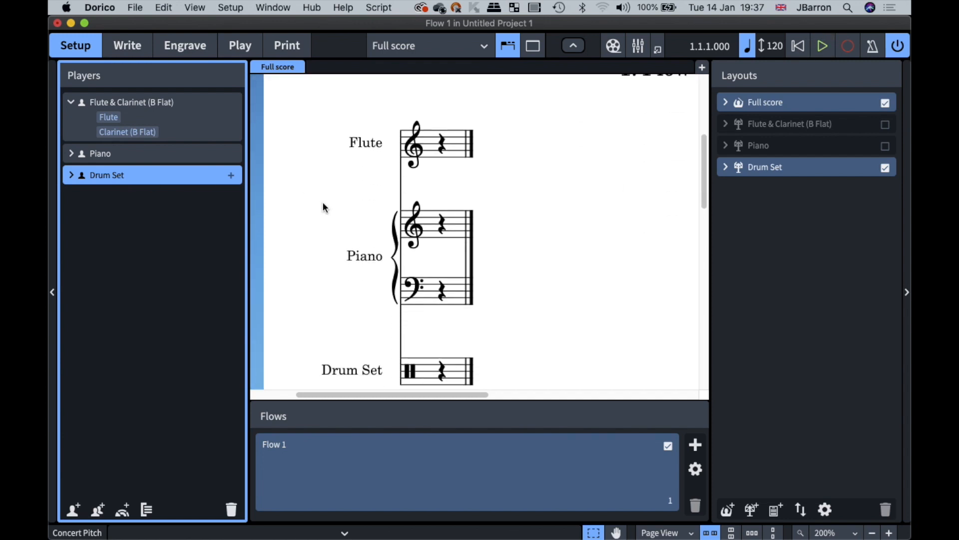
Move the clarinet above the flute within their shared player, and return it below the flute.
click(133, 155)
mouse_move(148, 154)
mouse_down()
mouse_move(143, 100)
mouse_move(131, 160)
mouse_up()
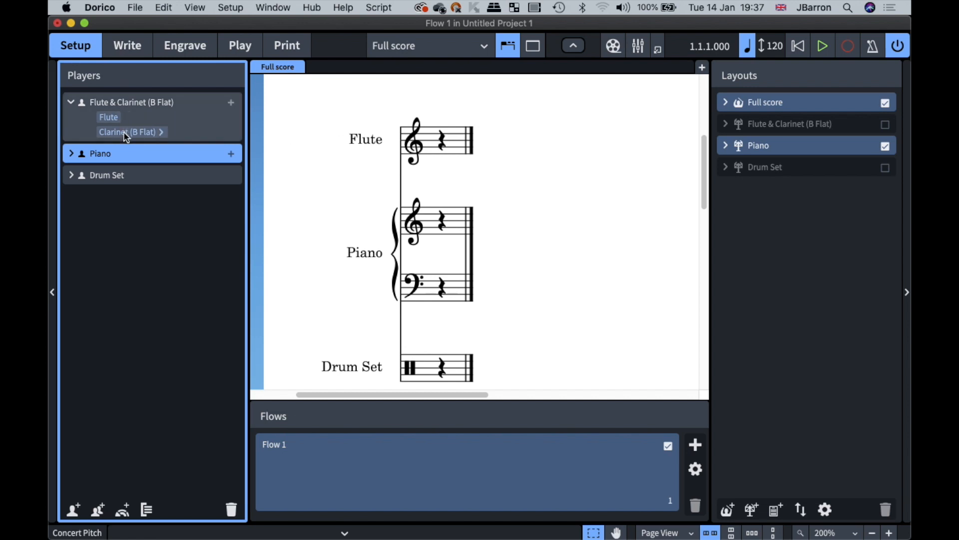
drag(125, 134, 126, 120)
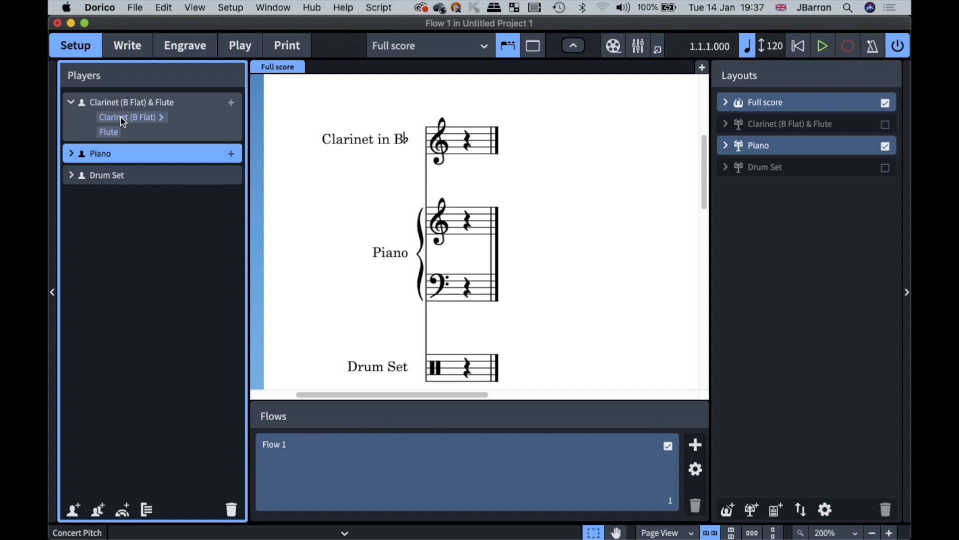
drag(123, 122, 122, 133)
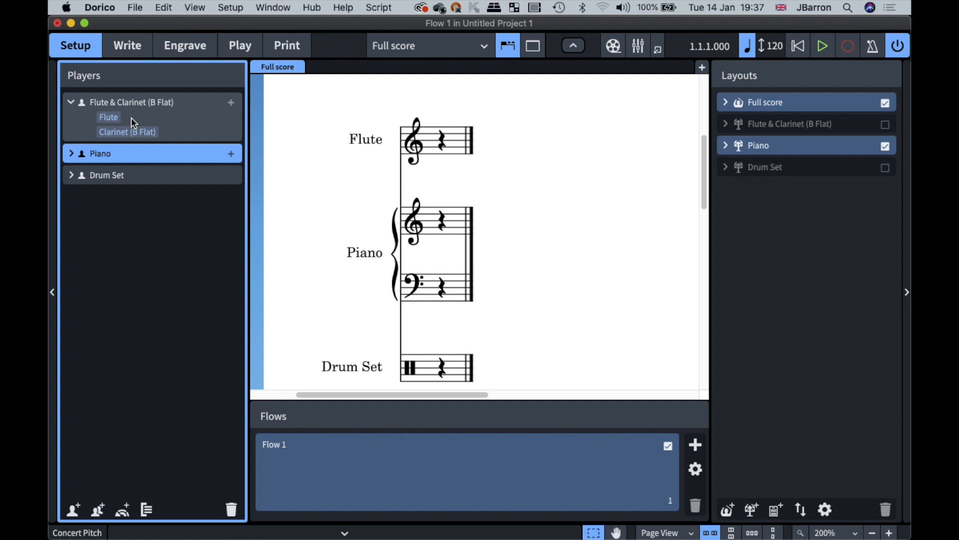
Move the clarinet out into its own player and place that player directly below the flute player.
key(shift+p)
key(Escape)
drag(140, 133, 143, 201)
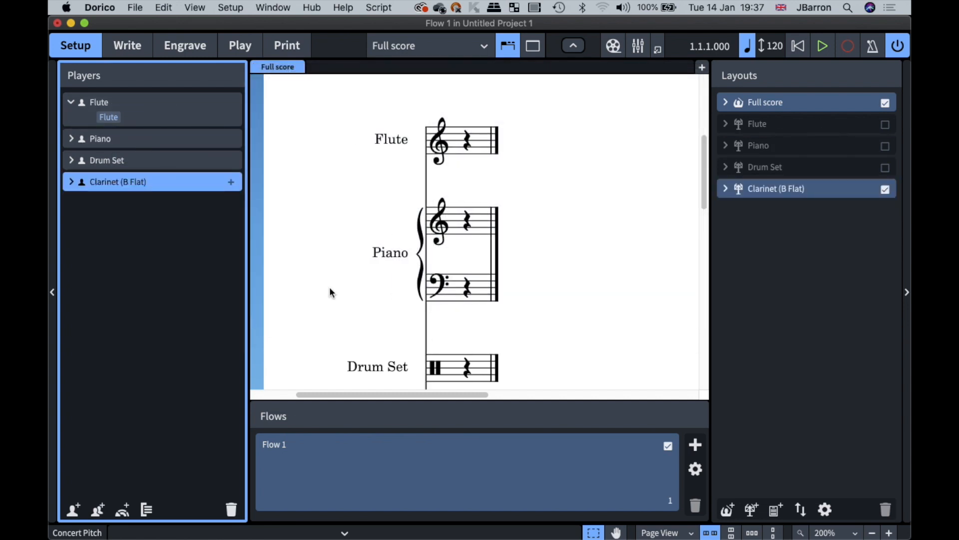
scroll(325, 288, down, 5)
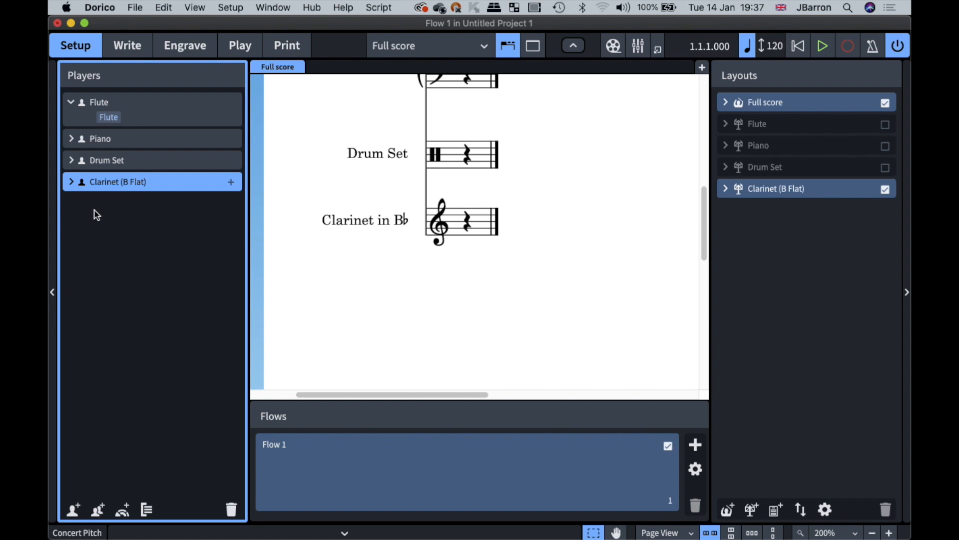
drag(154, 184, 152, 135)
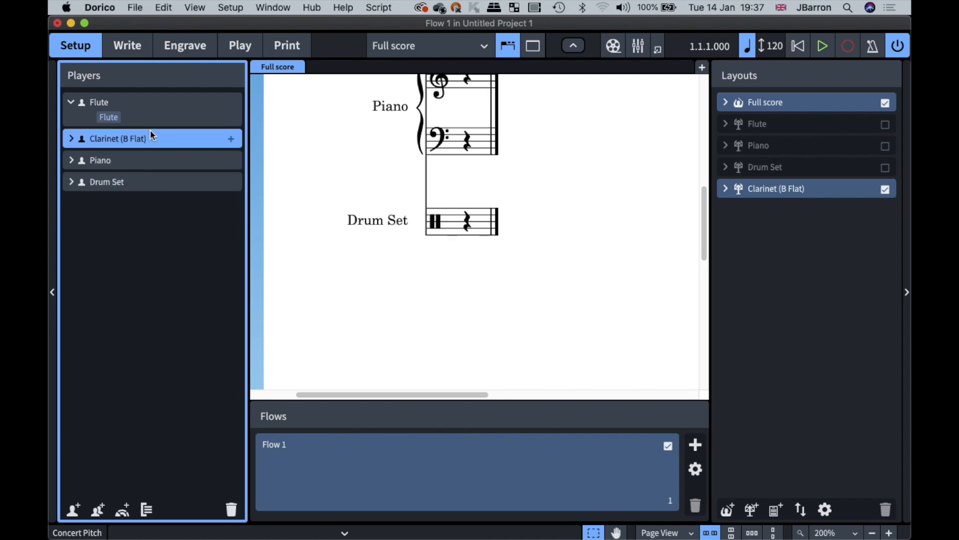
Move the clarinet back into the flute player as its second instrument.
click(71, 138)
drag(118, 151, 119, 129)
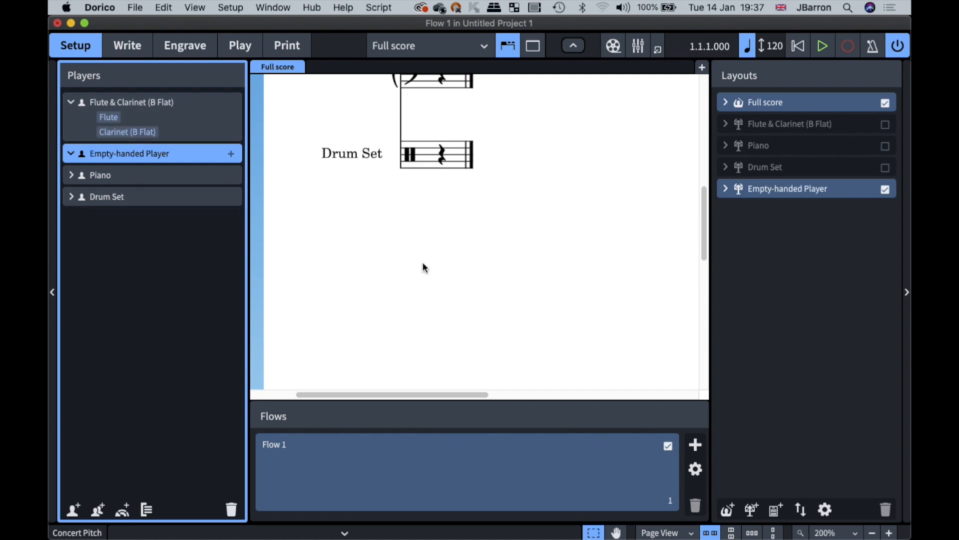
scroll(422, 265, up, 5)
scroll(423, 264, down, 2)
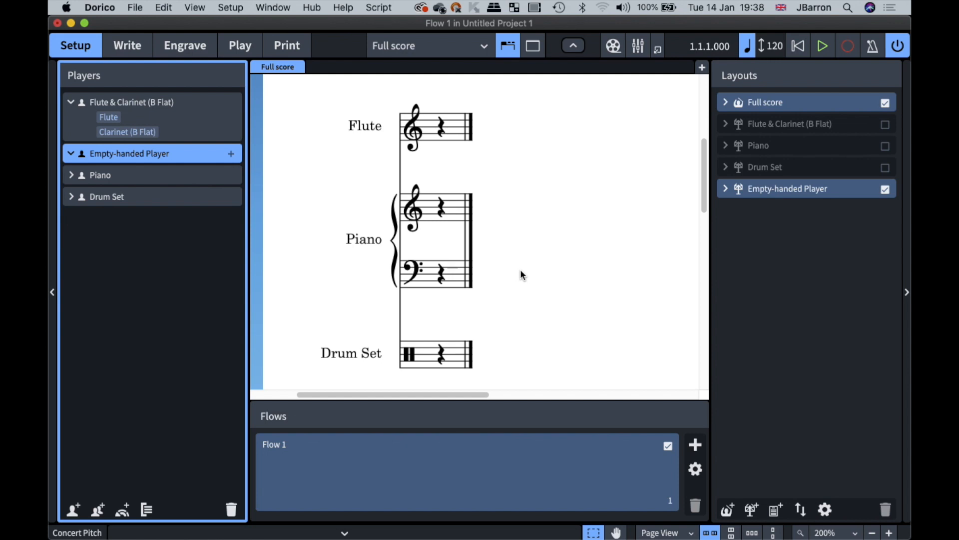
Add a second flow and exclude the drum set player from it.
click(696, 445)
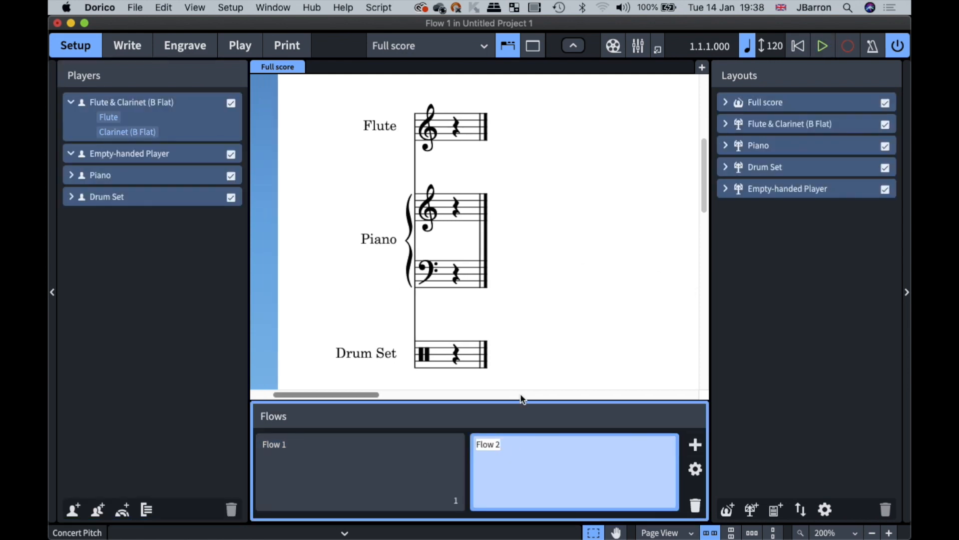
scroll(547, 262, down, 6)
scroll(300, 272, left, 5)
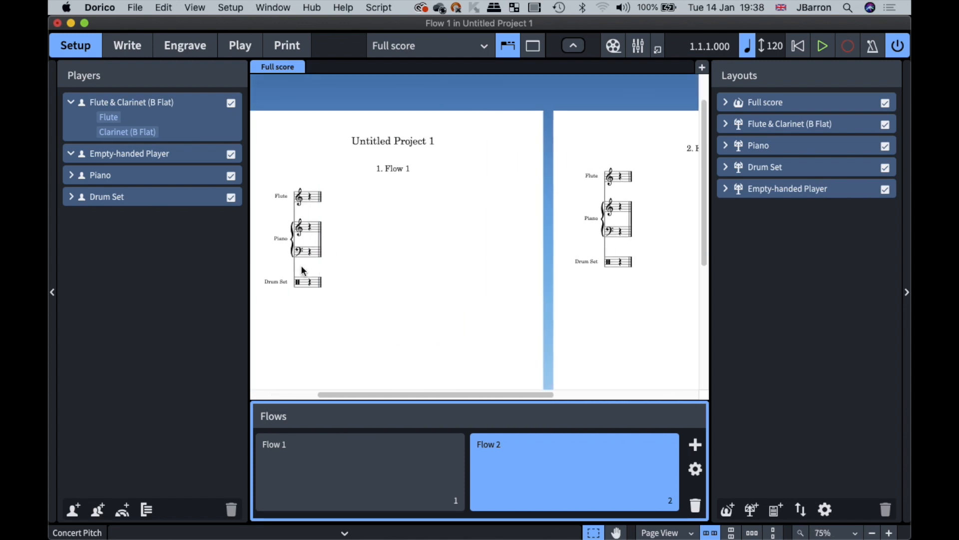
click(546, 471)
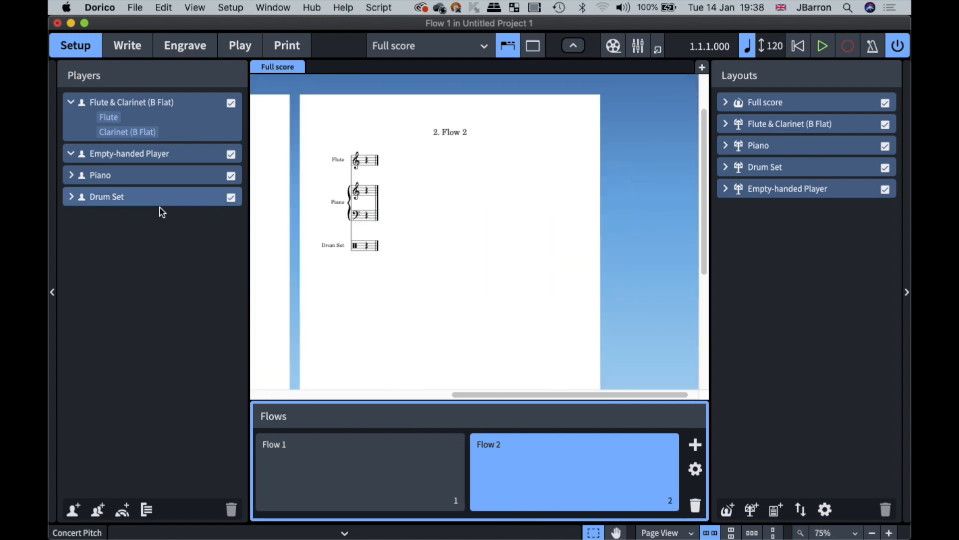
click(230, 198)
scroll(387, 253, left, 5)
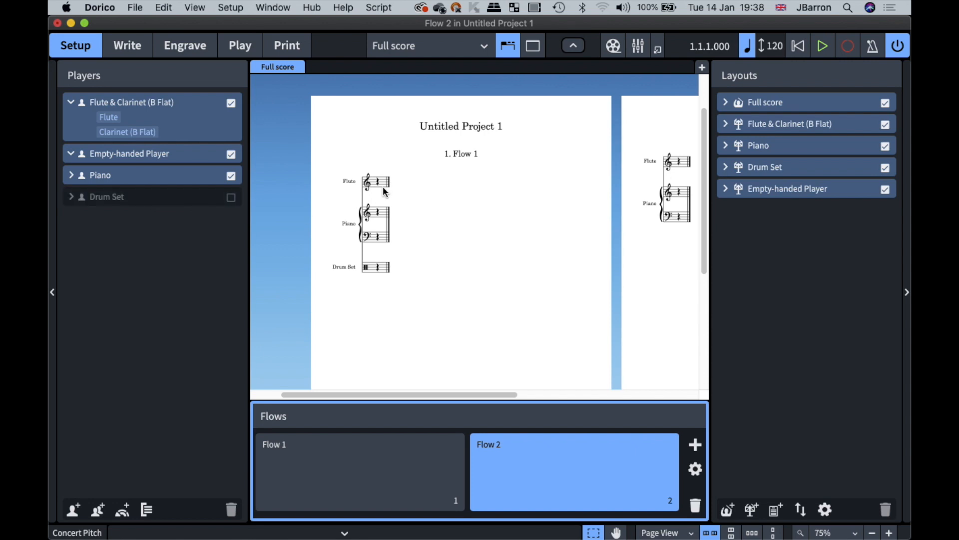
Select Flow 1, view the options for it, and look at the full score in Write mode before returning to Setup mode.
click(303, 489)
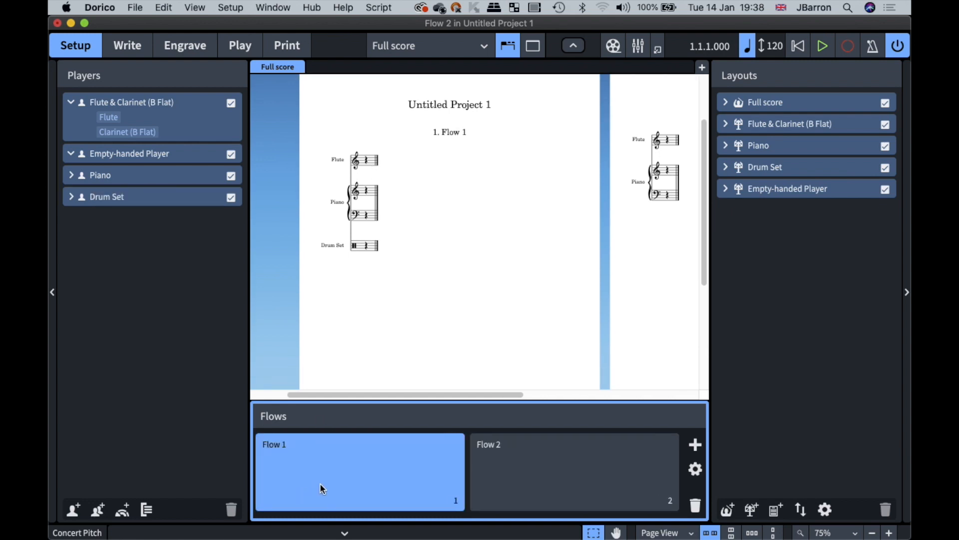
right_click(335, 478)
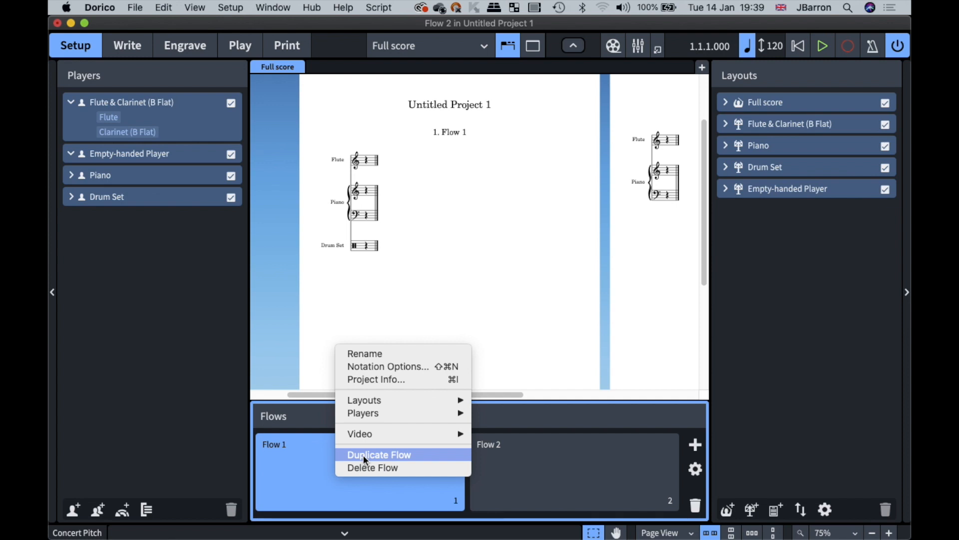
click(314, 455)
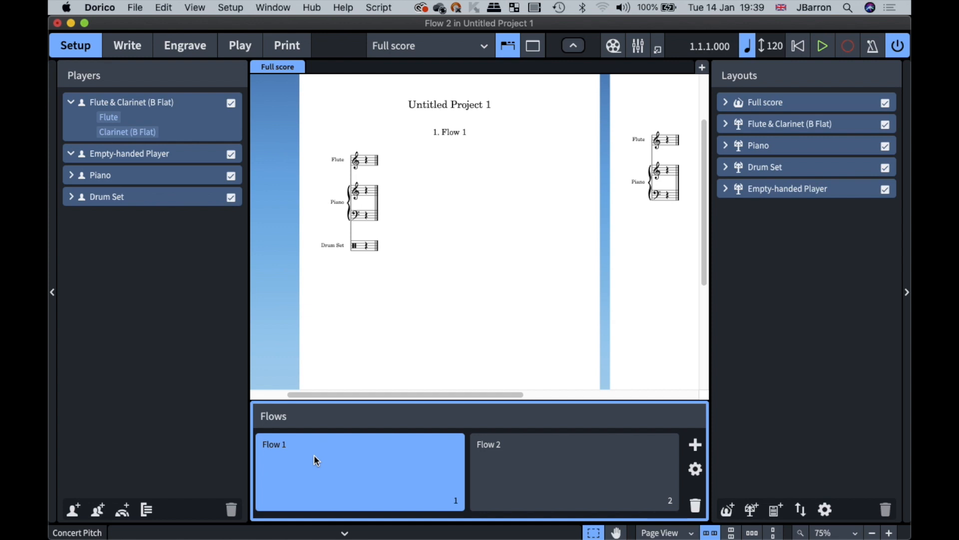
key(super+2)
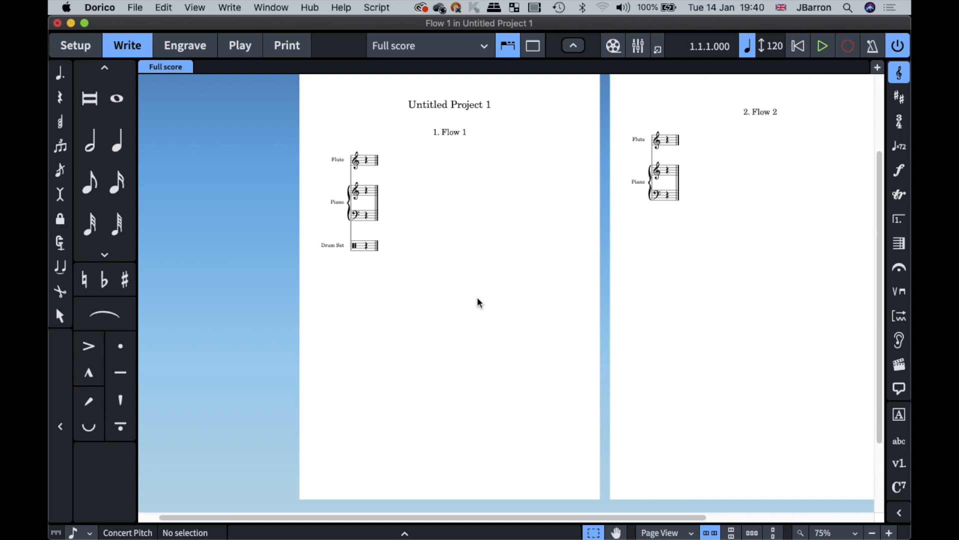
key(super+shift+s)
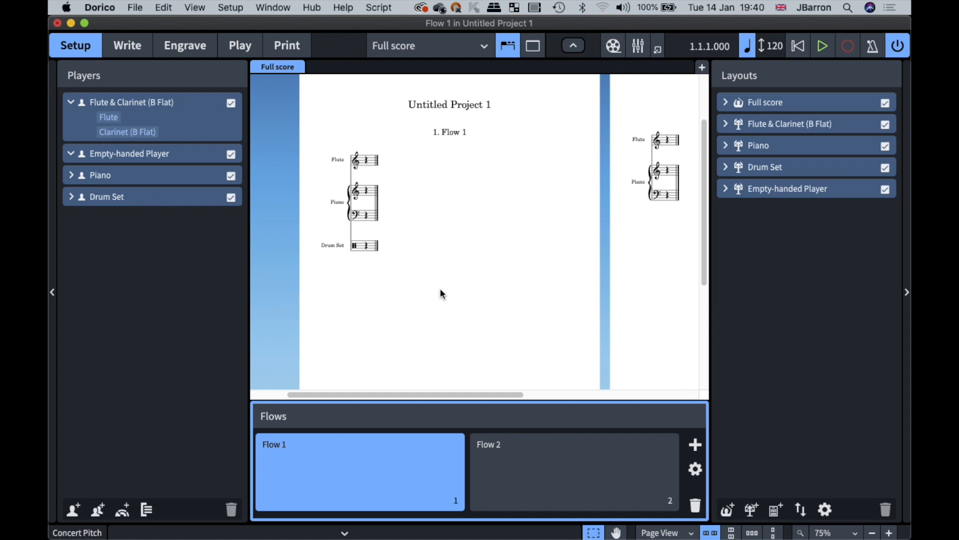
Check which flows and layouts the drum set player and the flute and clarinet player are assigned to.
click(199, 198)
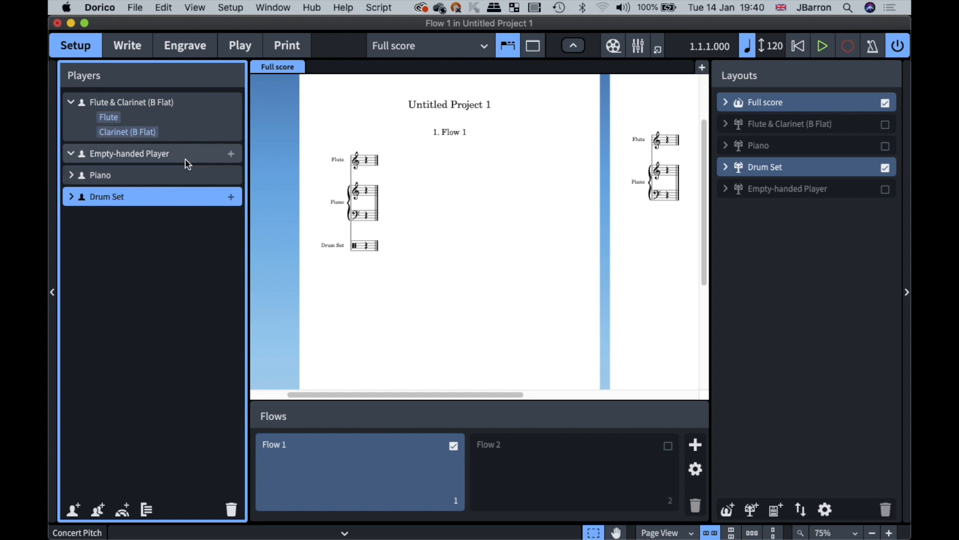
click(188, 129)
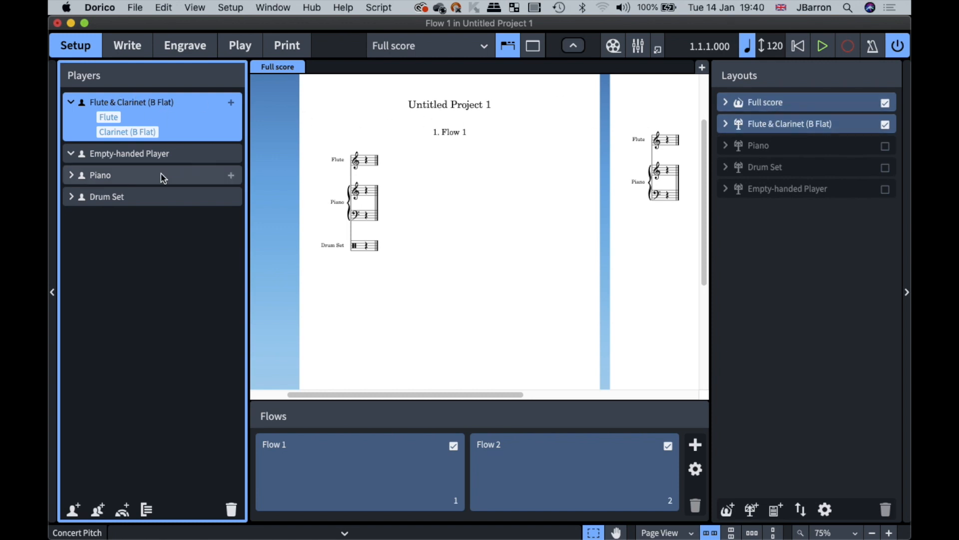
click(145, 198)
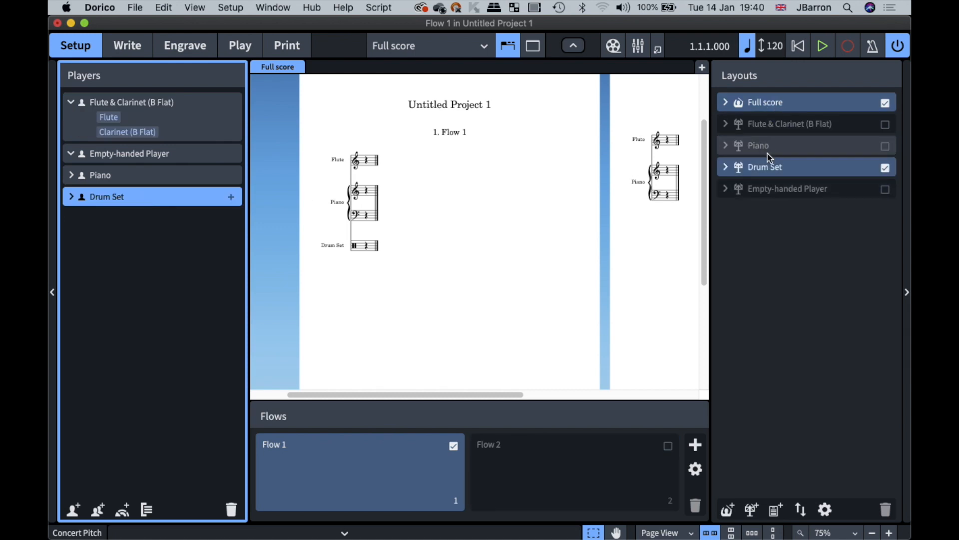
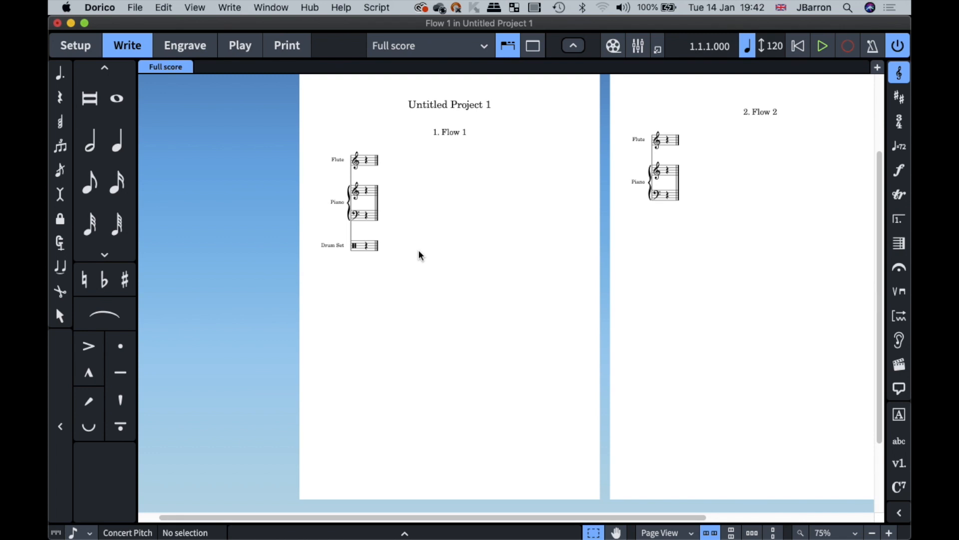
Start note input at the rest in the piano's upper staff in Flow 1.
scroll(397, 215, up, 5)
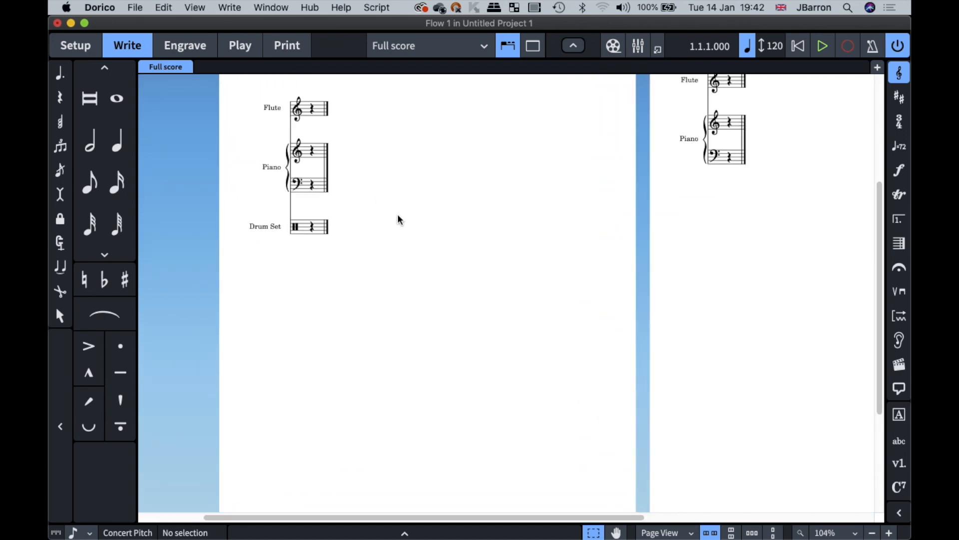
scroll(397, 215, up, 4)
scroll(398, 219, left, 2)
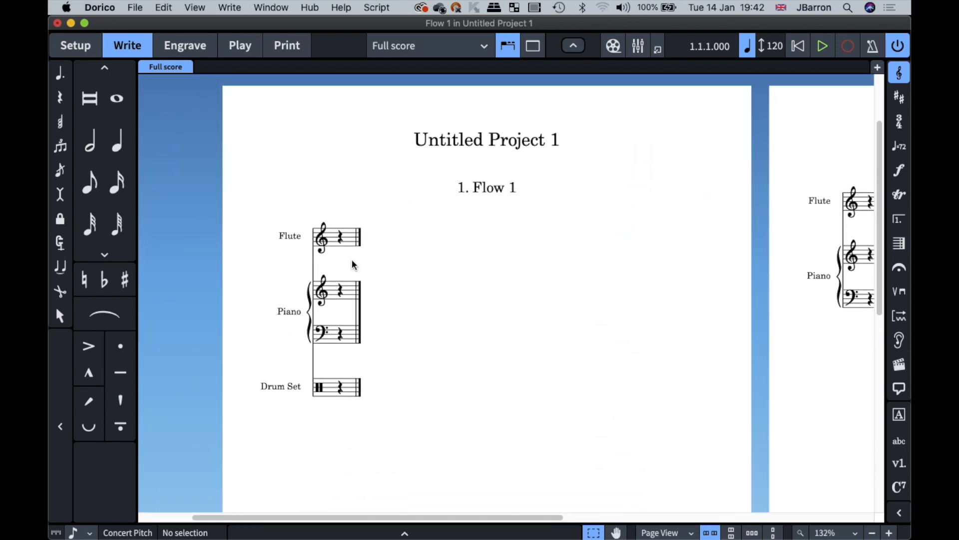
scroll(352, 265, up, 2)
scroll(352, 262, left, 3)
scroll(352, 258, up, 1)
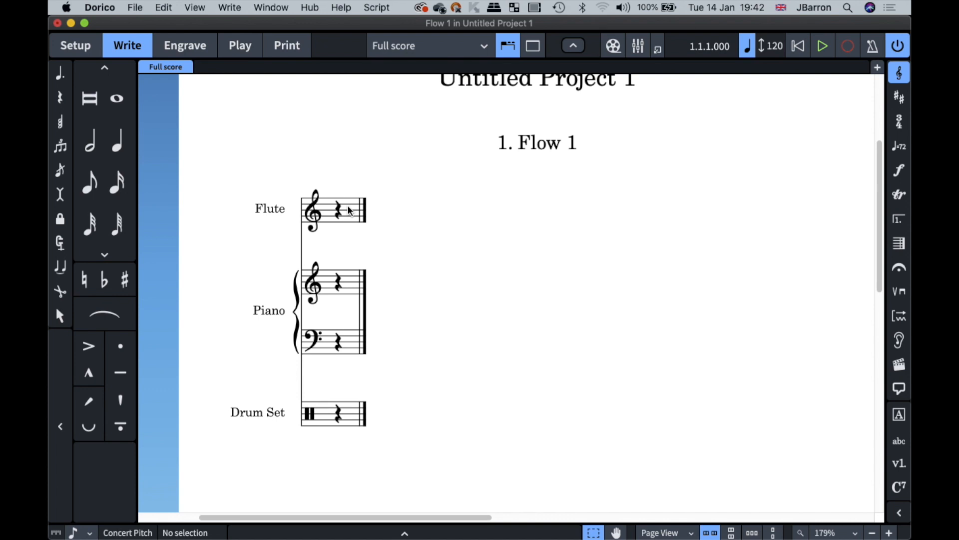
double_click(337, 282)
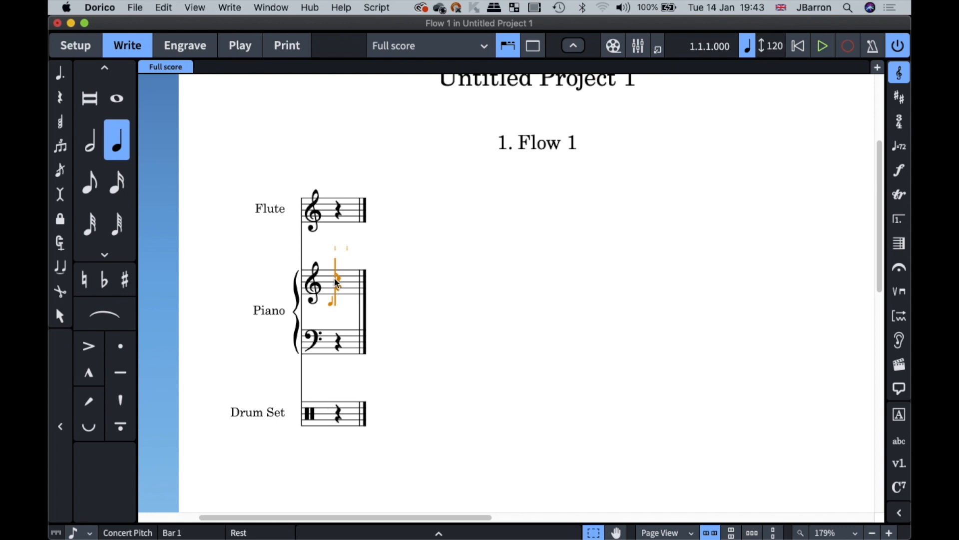
Browse the available clefs, key signatures, time signatures, tempo marks and dynamics, and leave note input with the piano rest selected.
key(super+9)
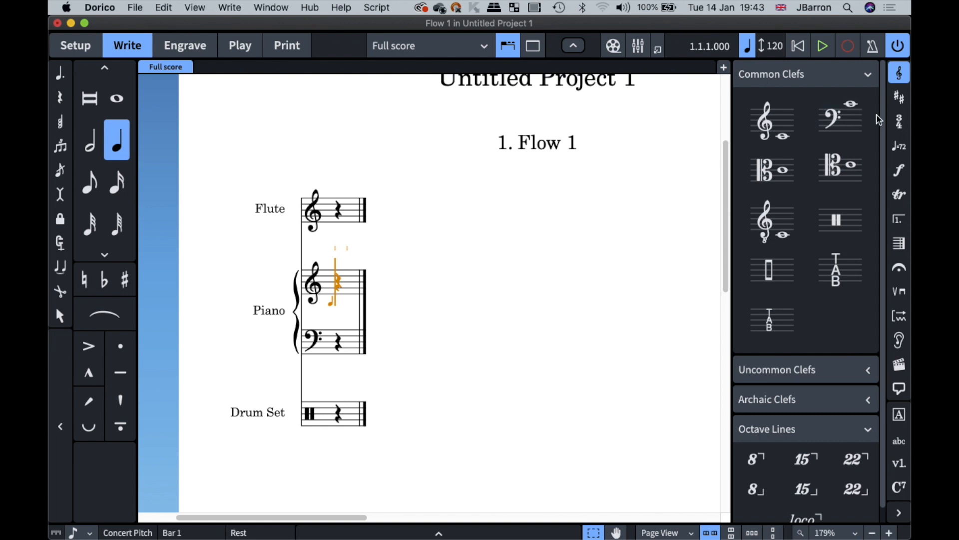
click(899, 98)
click(903, 123)
click(901, 146)
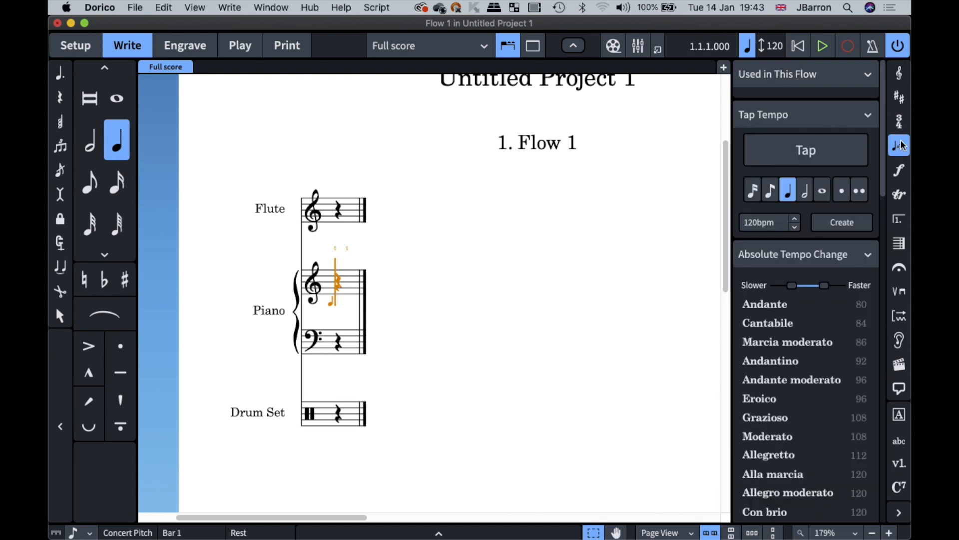
click(902, 172)
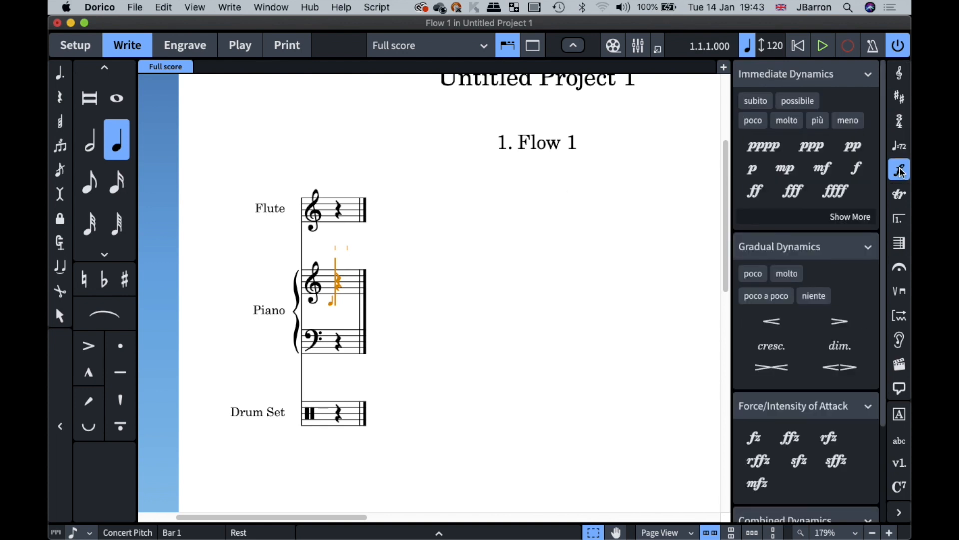
click(902, 172)
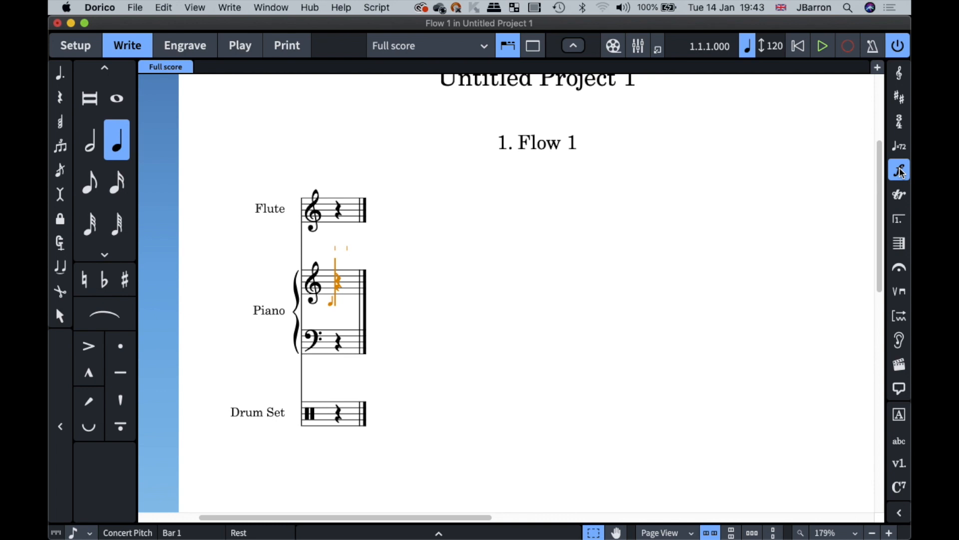
key(super+1)
key(super+2)
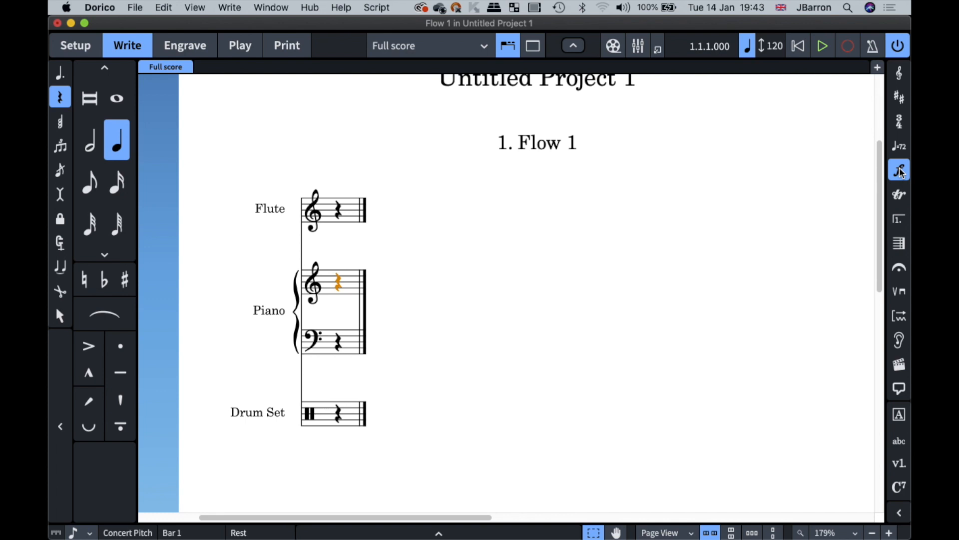
Add a 4/4 time signature at the start of Flow 1 and replace it with 3/4.
key(shift+m)
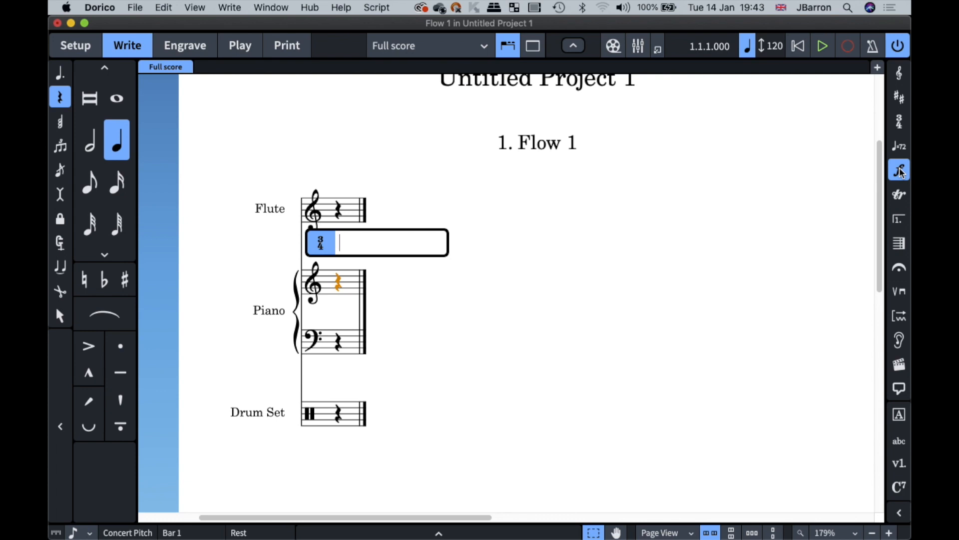
text(4/4)
key(Return)
key(shift+m)
text(3/4)
key(Return)
Change the time signature at the start of Flow 1 to 7/8.
key(shift+m)
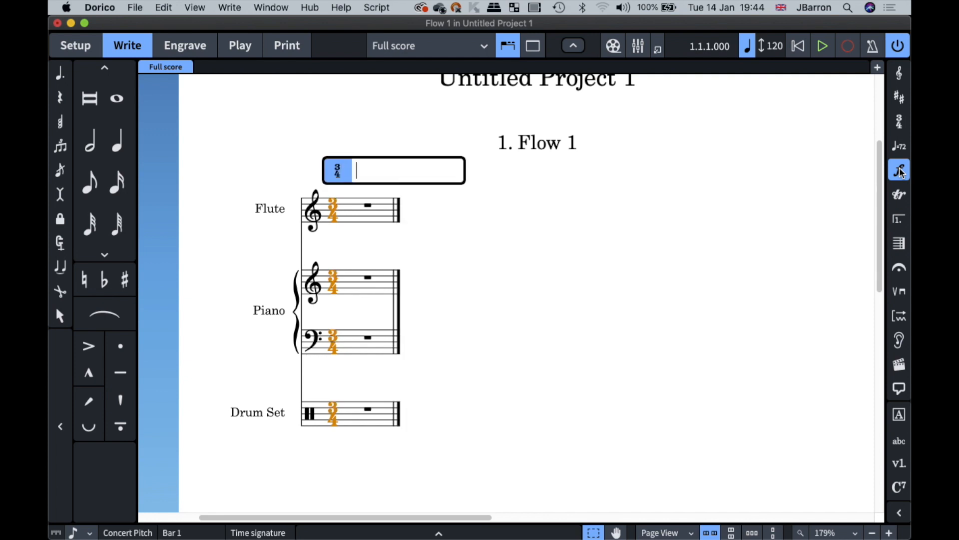
text(7/8)
key(Return)
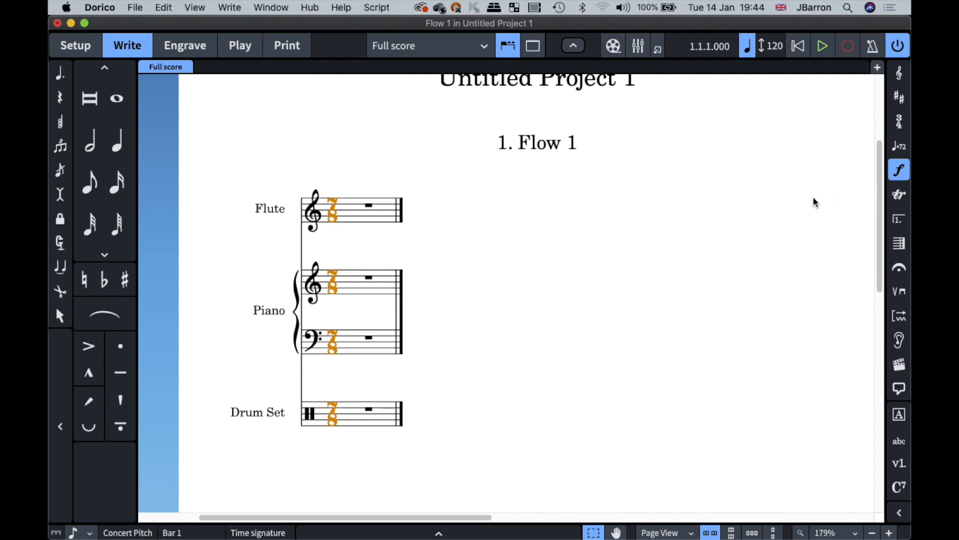
Change the time signature at the start of Flow 1 to the additive 2+2+3/8.
scroll(330, 274, up, 3)
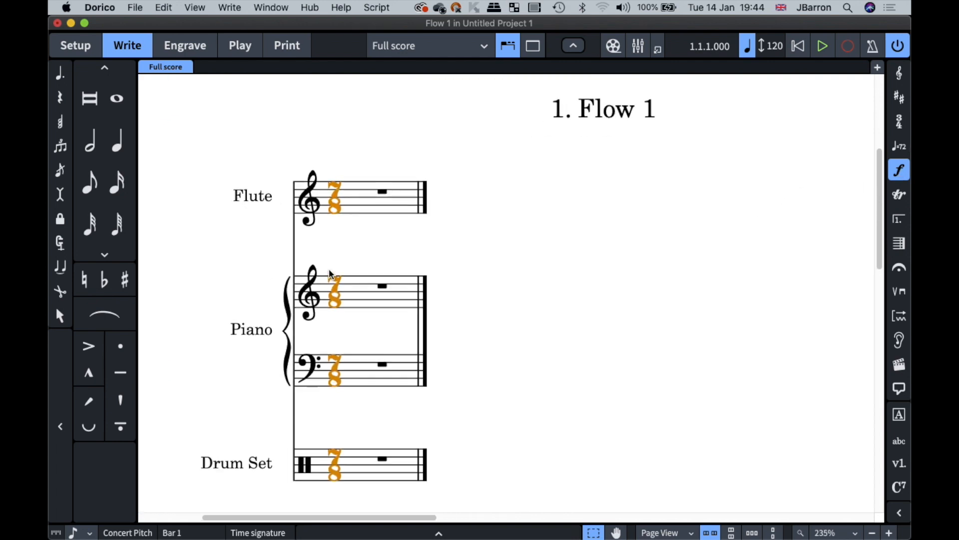
key(shift+m)
text(2+2+3/8)
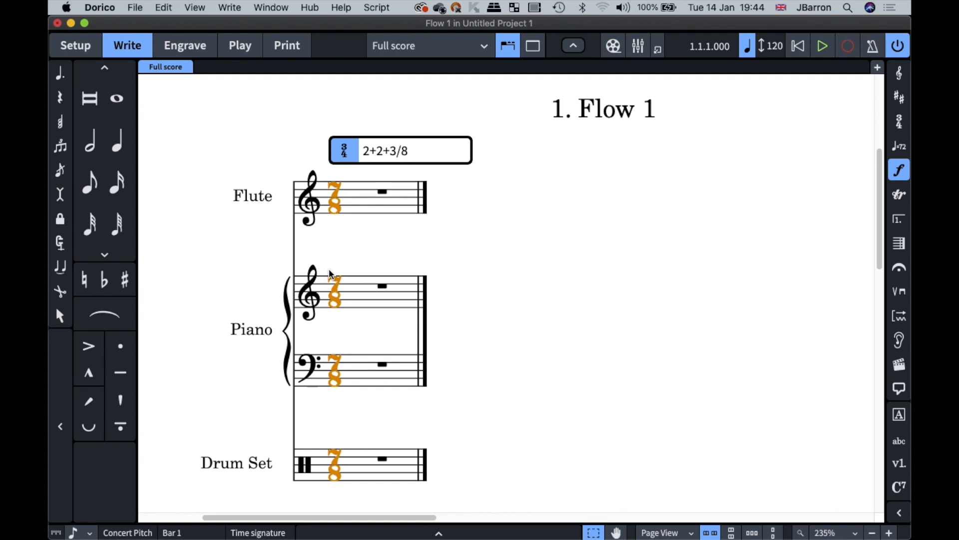
key(Return)
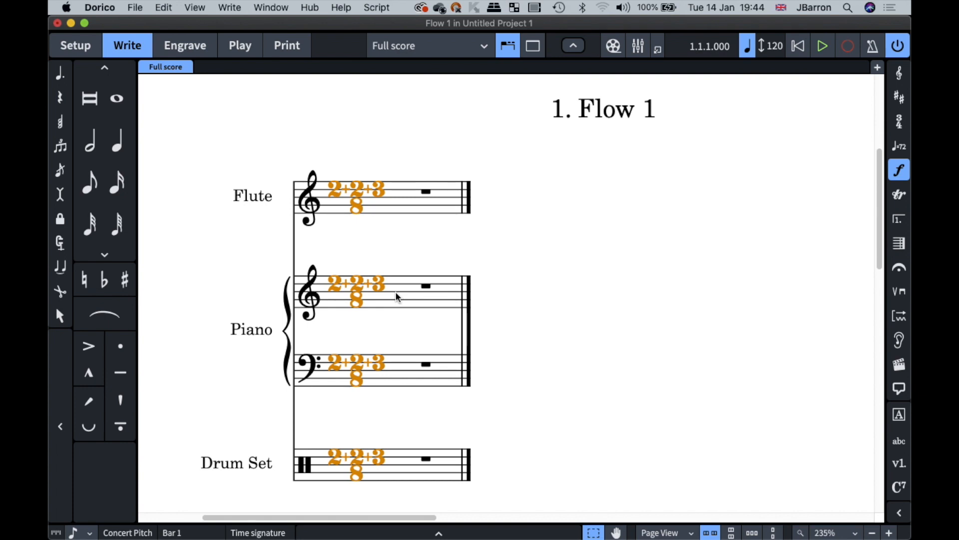
Preview the dorico-2.2-popovers document on the desktop and look through it to the time signature entries.
key(F11)
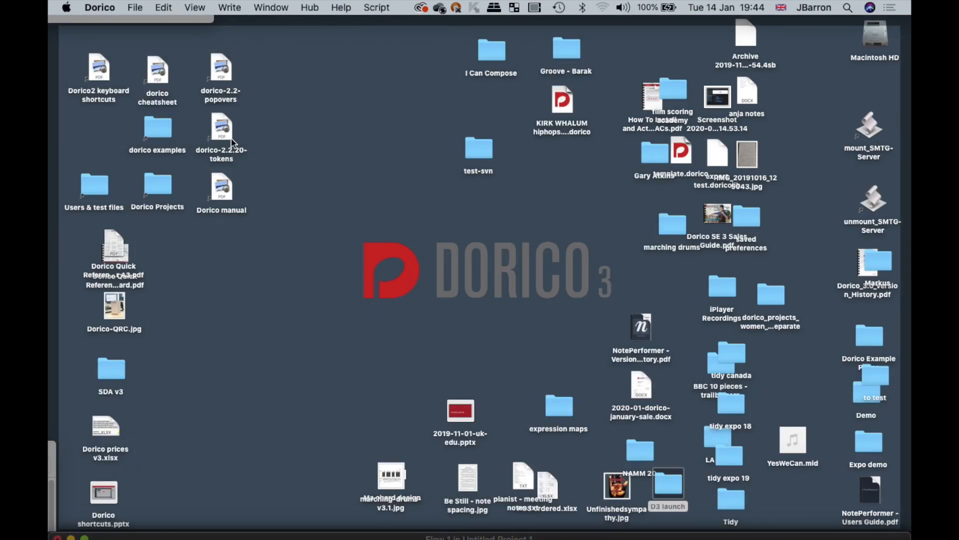
click(224, 73)
key(space)
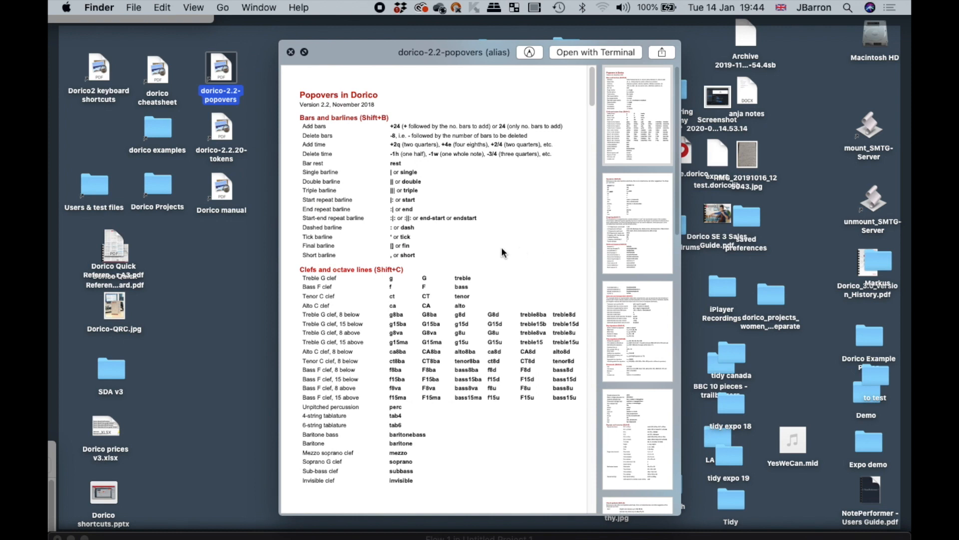
scroll(501, 246, down, 3)
scroll(501, 210, up, 2)
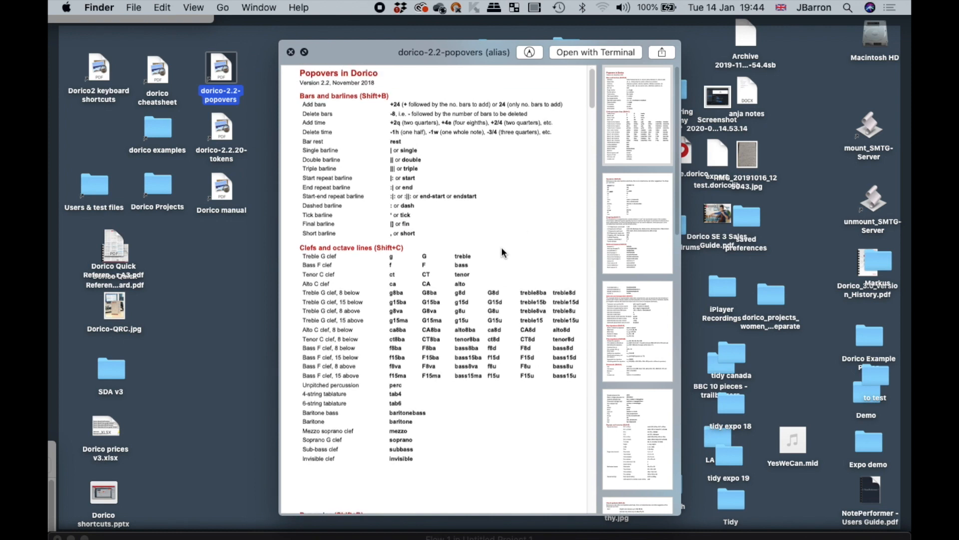
scroll(440, 244, down, 15)
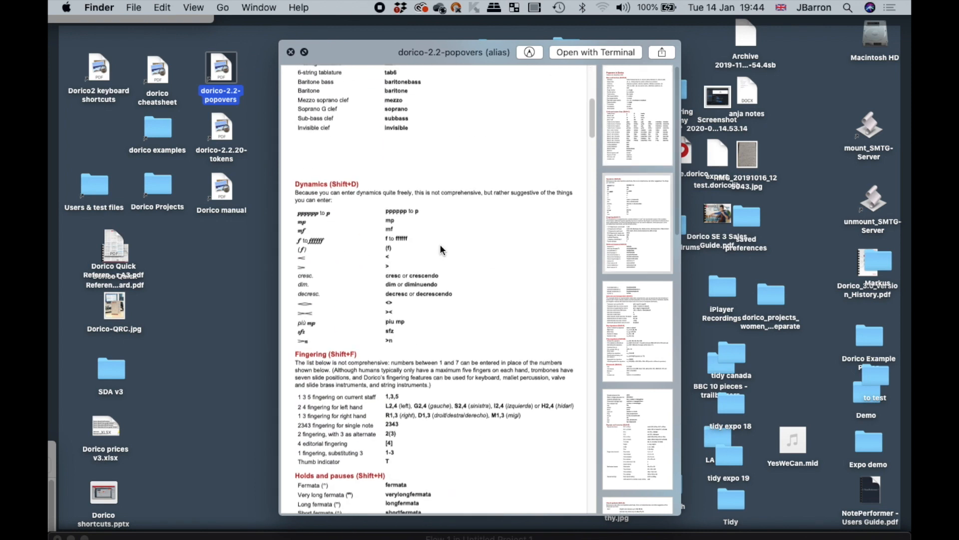
scroll(440, 244, down, 10)
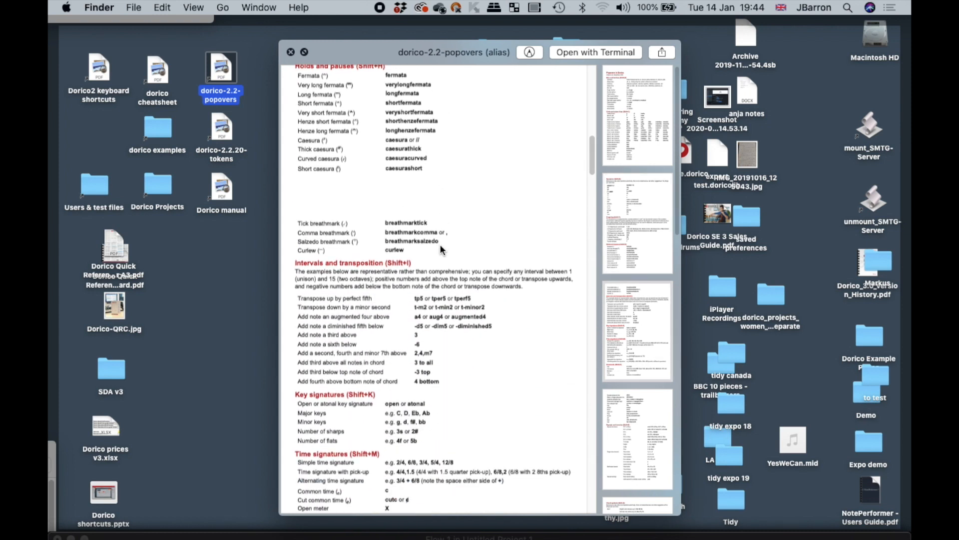
scroll(439, 244, down, 3)
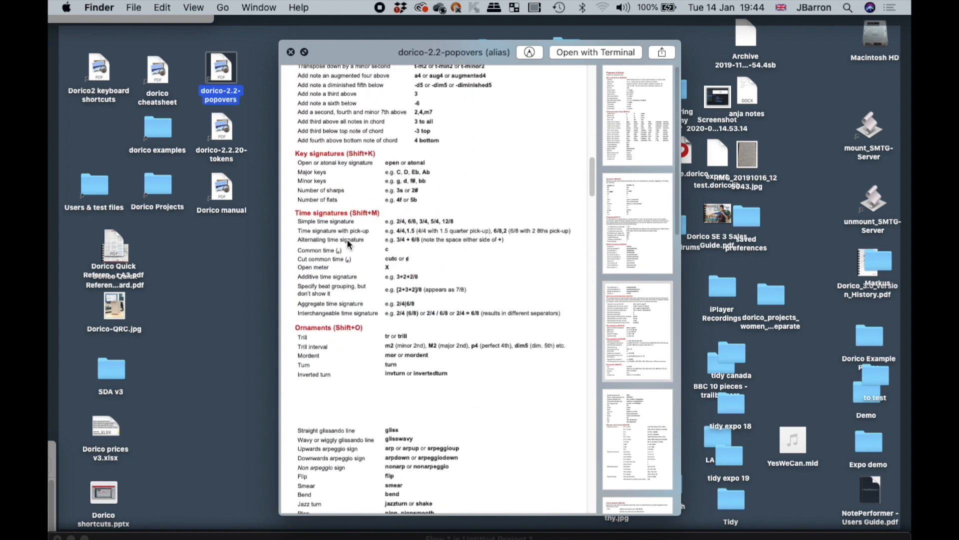
Open dorico-2.2-popovers.pdf in Preview, examine the time signature popover entries on page 3, and return to the Dorico score.
double_click(407, 235)
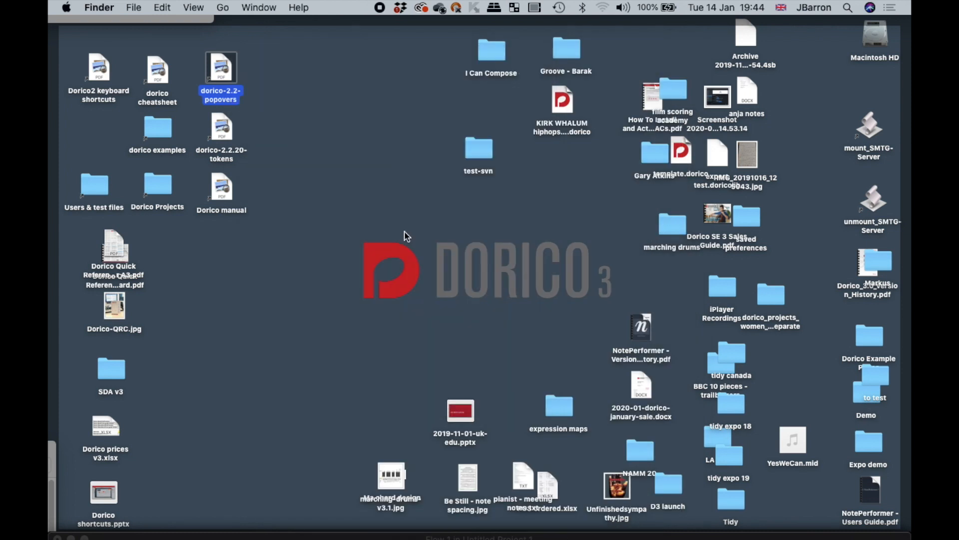
scroll(494, 347, down, 20)
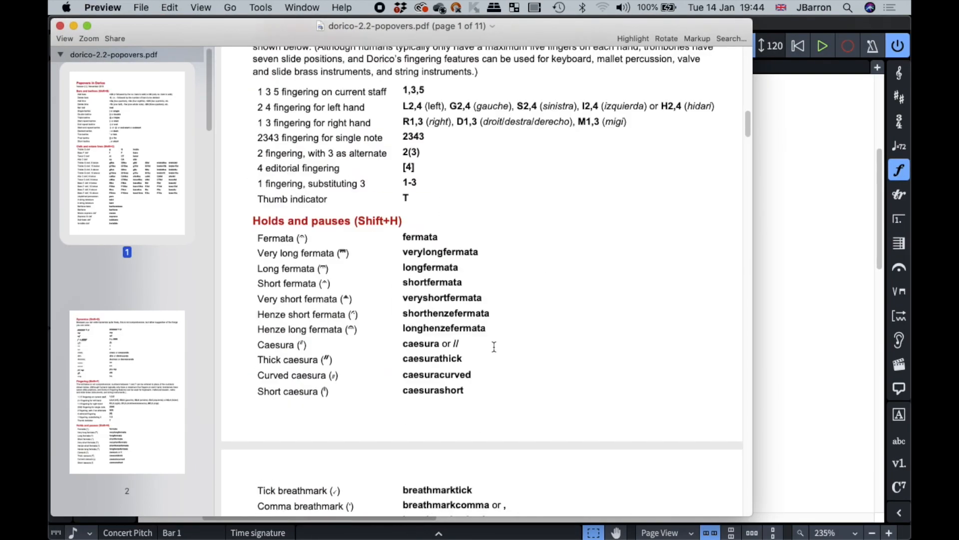
scroll(494, 347, down, 6)
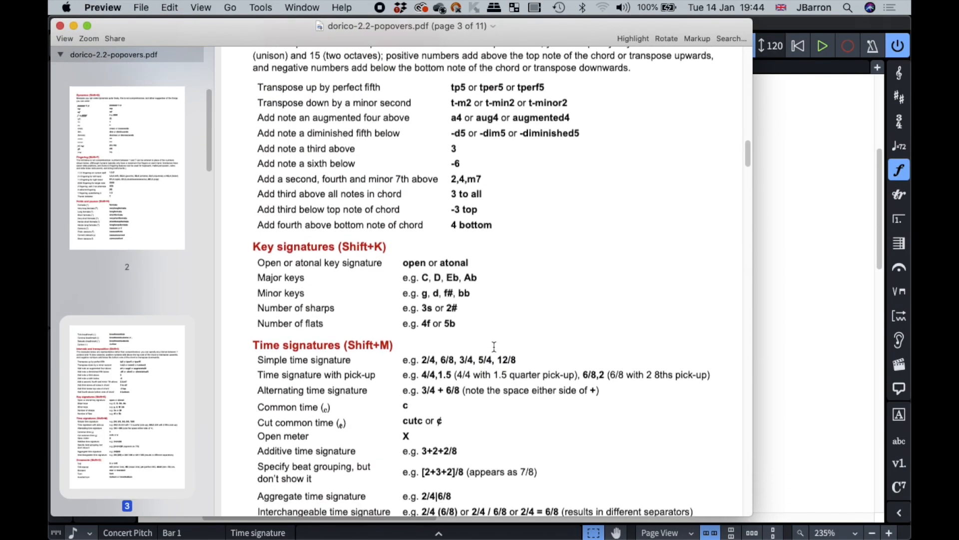
scroll(494, 347, up, 5)
scroll(494, 347, left, 5)
scroll(494, 347, up, 2)
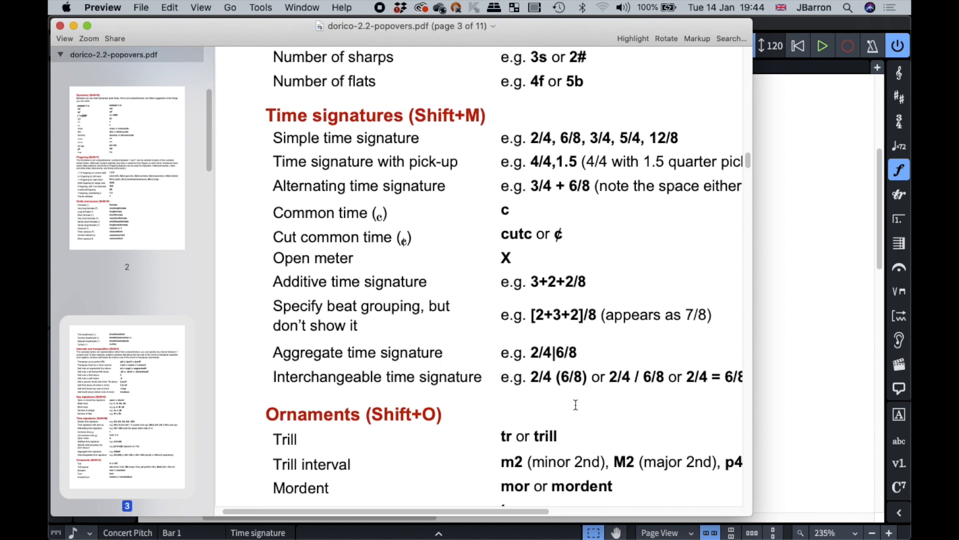
click(832, 319)
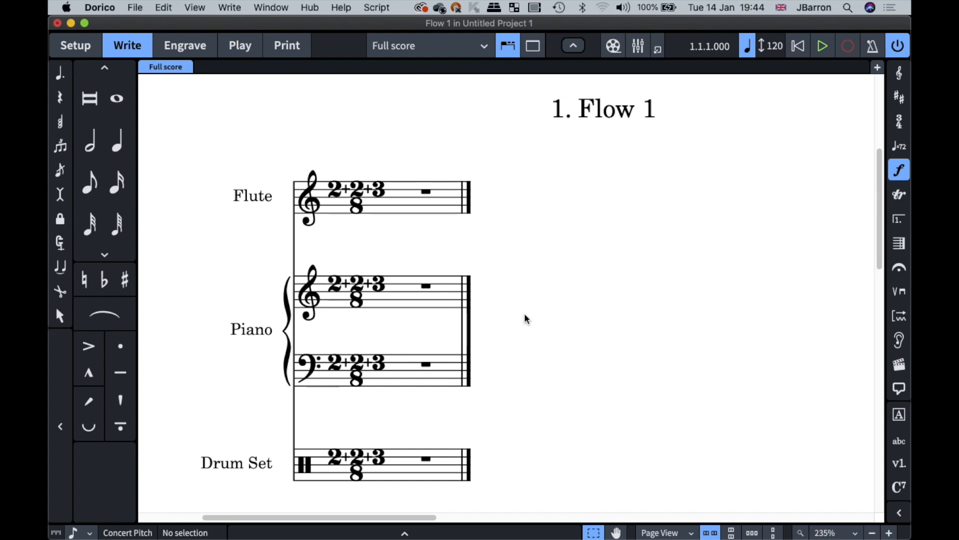
Change the time signature at the start of Flow 1 to 4/4.
click(392, 296)
key(shift+n)
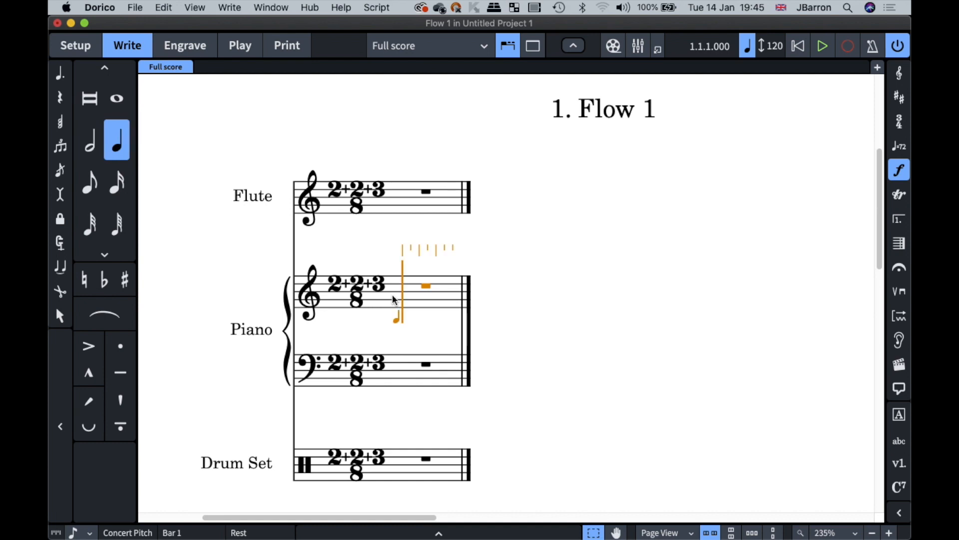
key(shift+m)
text(4/4)
key(Return)
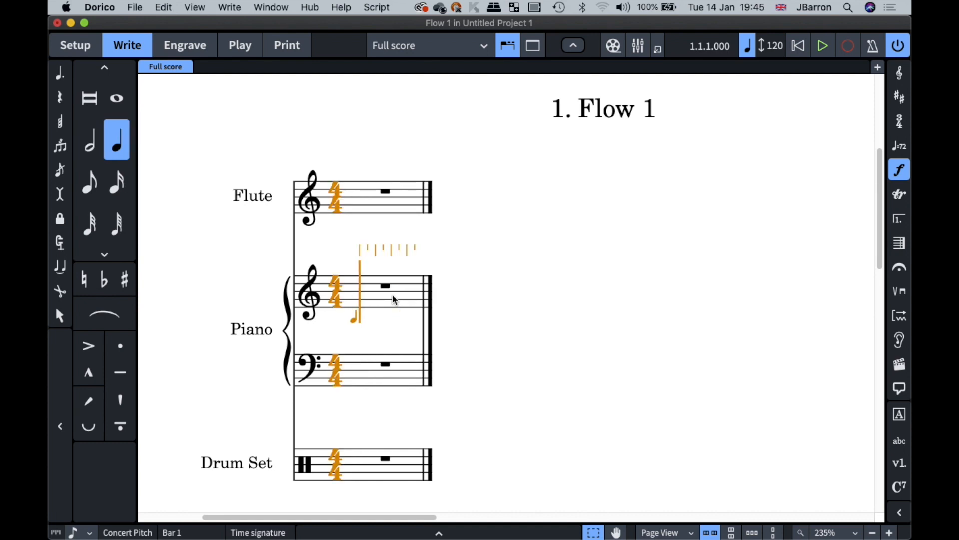
Add 23 bars to Flow 1.
key(shift+b)
text(23)
key(Return)
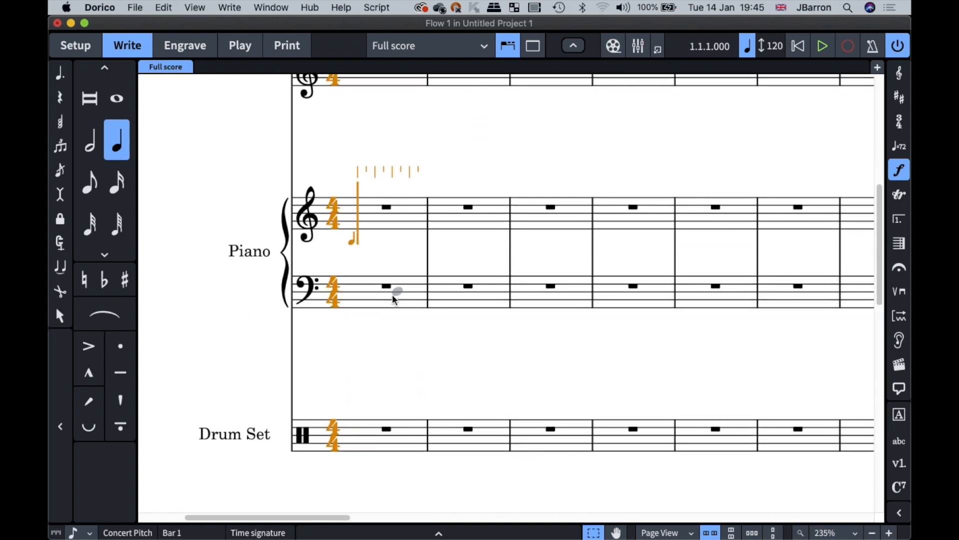
scroll(394, 299, down, 5)
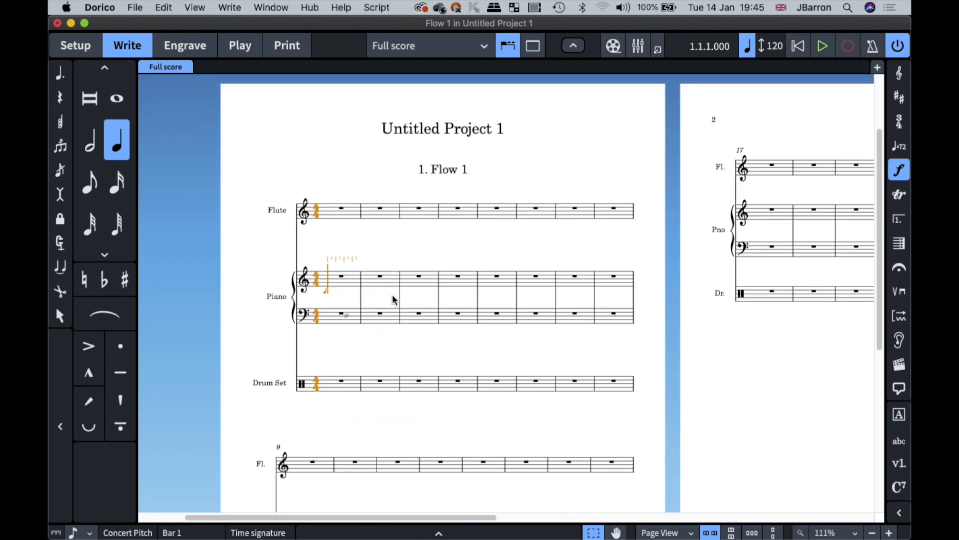
Browse the tempo suggestions for "And" at the start of Flow 1.
scroll(393, 297, up, 2)
key(shift+t)
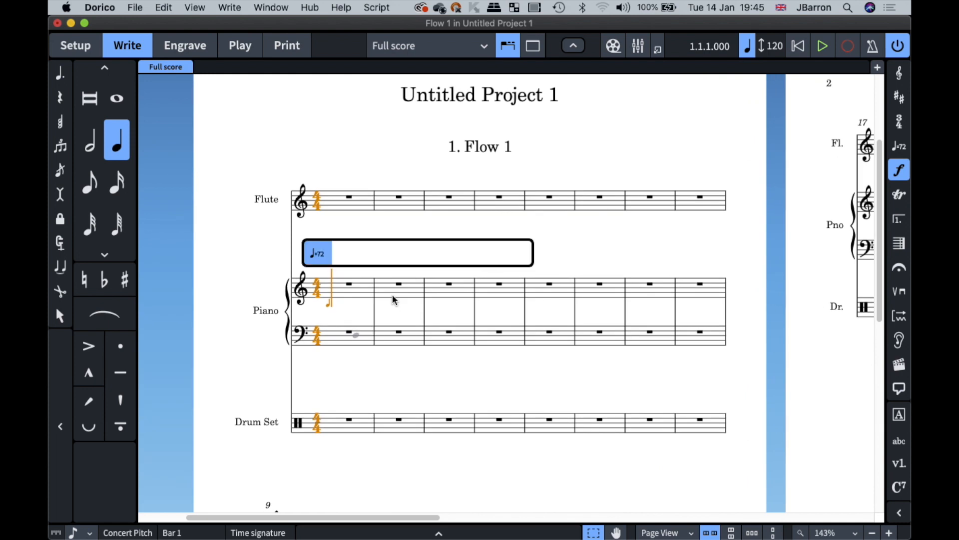
text(And)
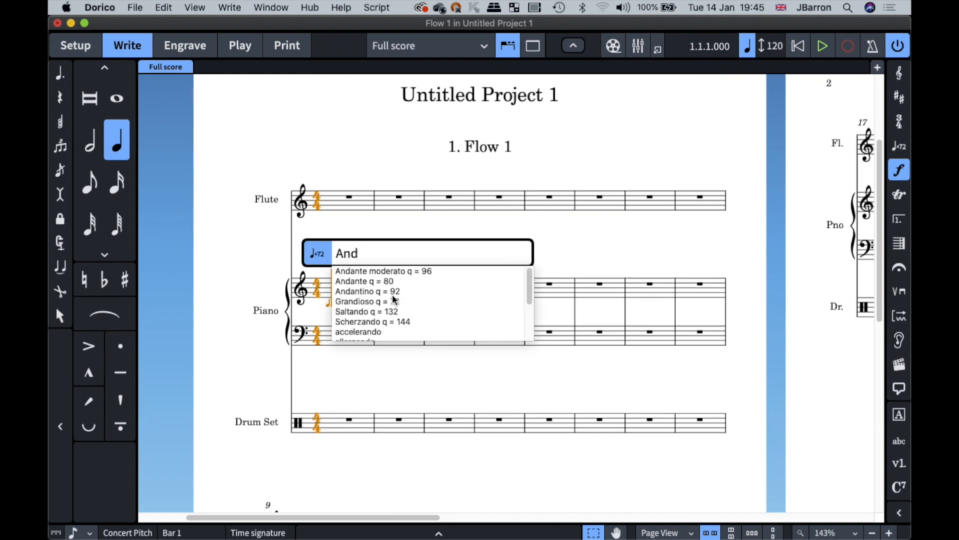
key(Down)
key(Down)
key(Down)
key(Down)
key(Down)
key(Down)
key(Down)
key(Down)
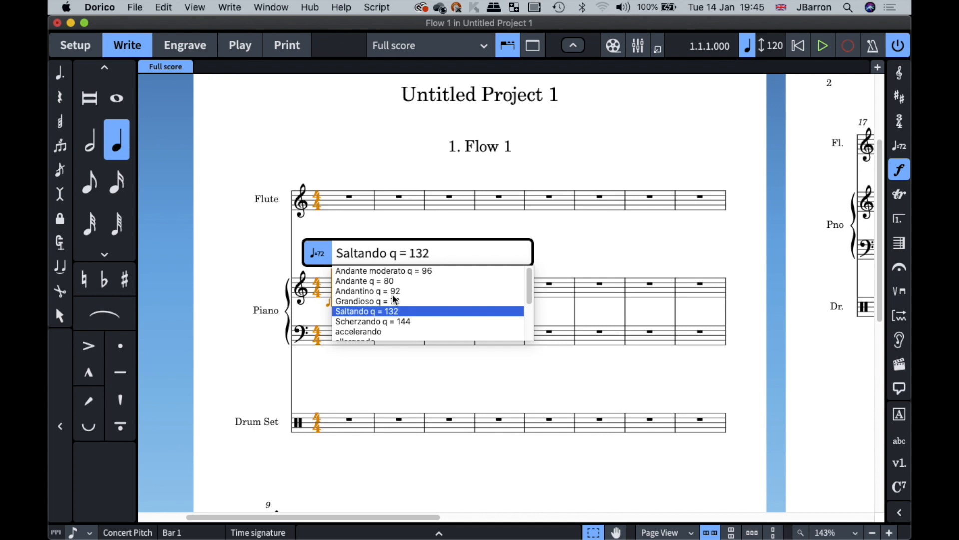
key(Up)
key(Up)
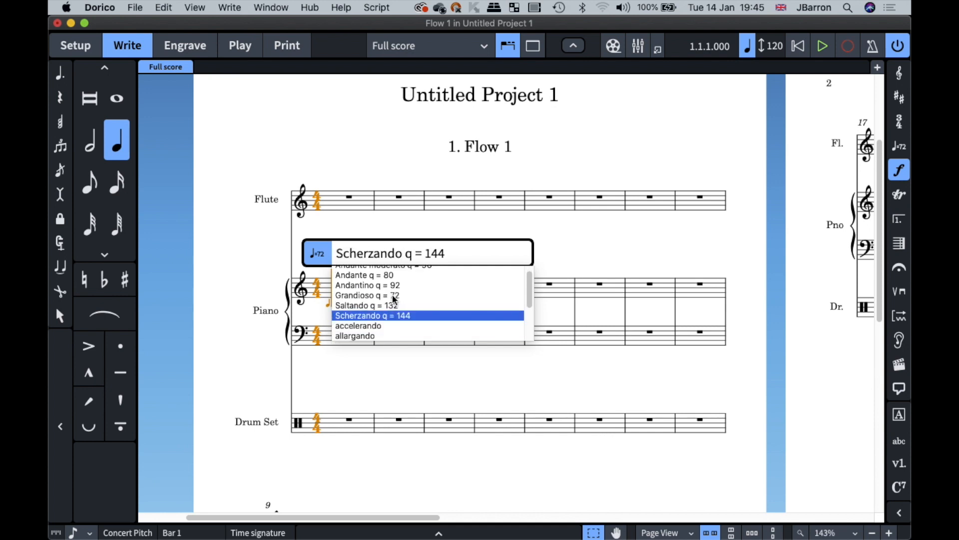
Discard the suggested tempo text and add the tempo marking q=132 at the start of Flow 1.
key(super+a)
key(BackSpace)
text(q=132)
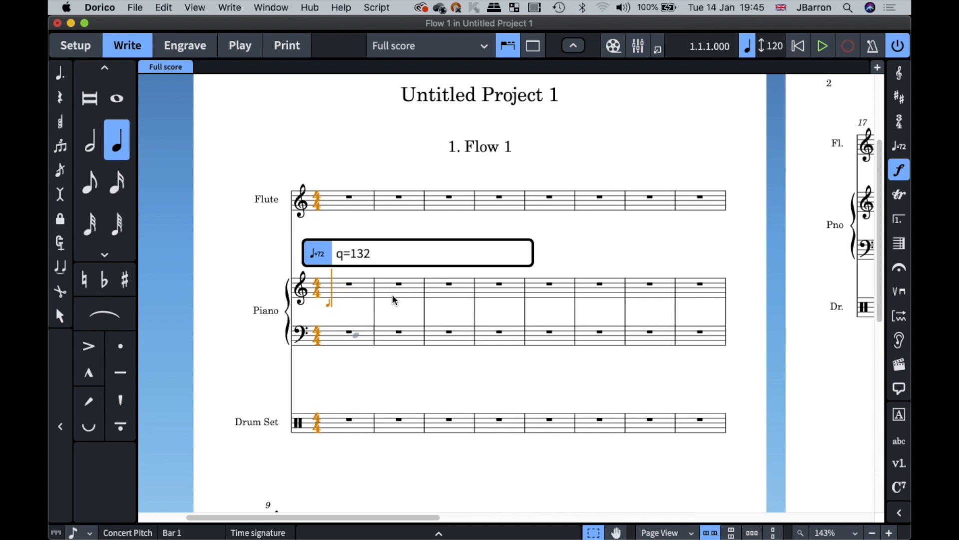
key(Return)
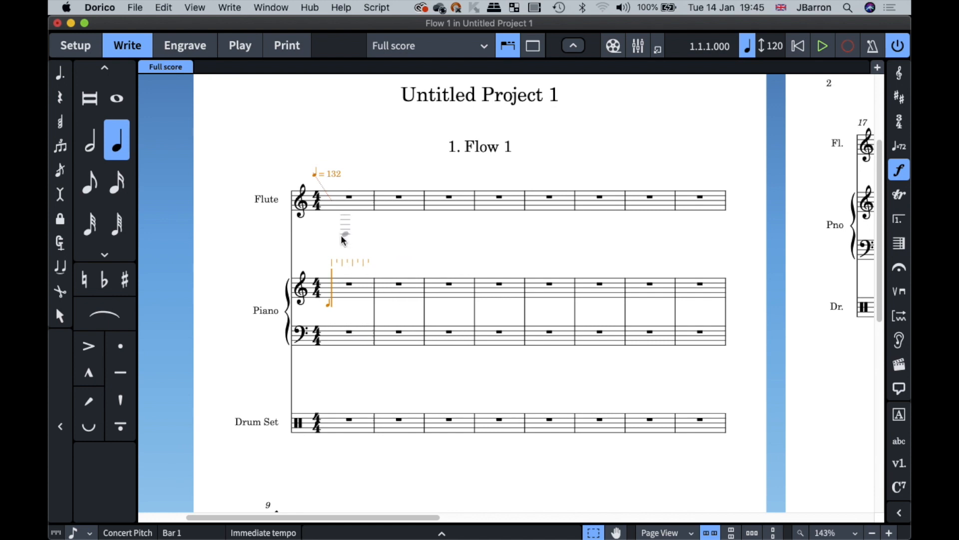
key(Escape)
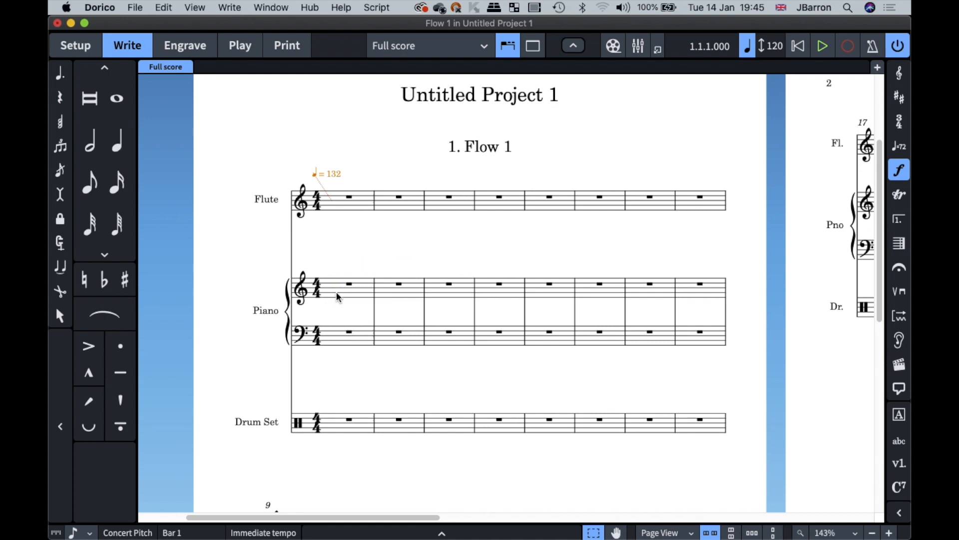
Enter an ascending run of quarter notes A, B, C, D, E, F, G, A in bars 1 and 2 of the upper piano staff.
double_click(329, 288)
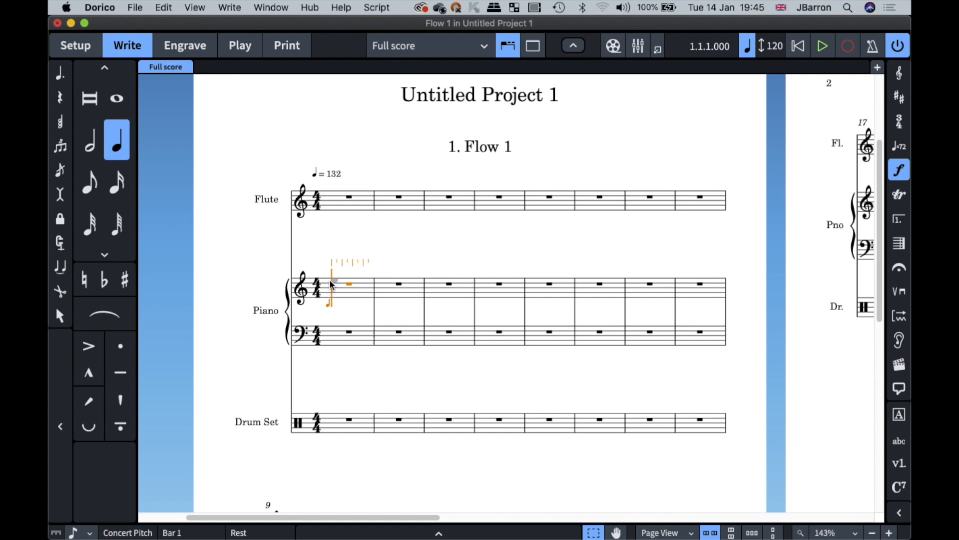
scroll(330, 288, up, 5)
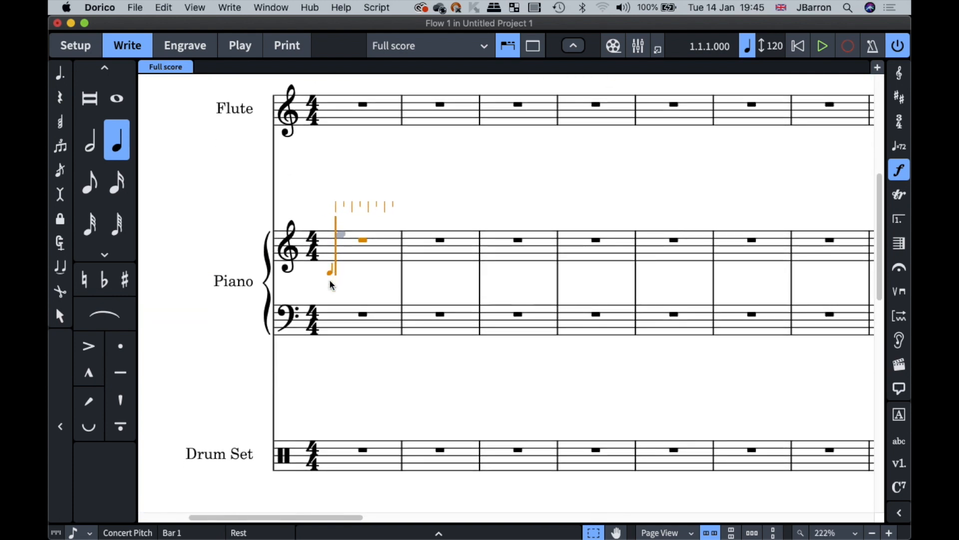
click(334, 255)
key(b)
key(c)
key(d)
key(e)
key(f)
key(g)
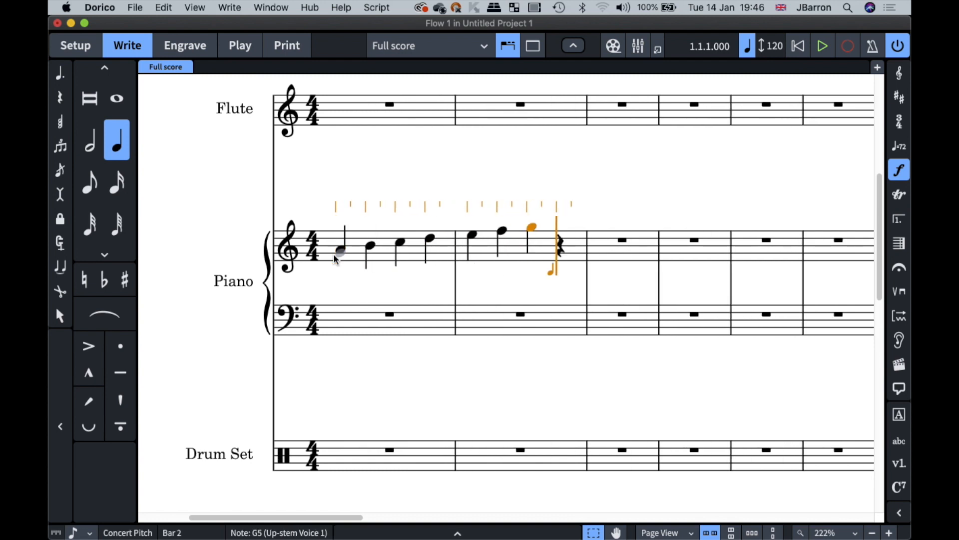
key(a)
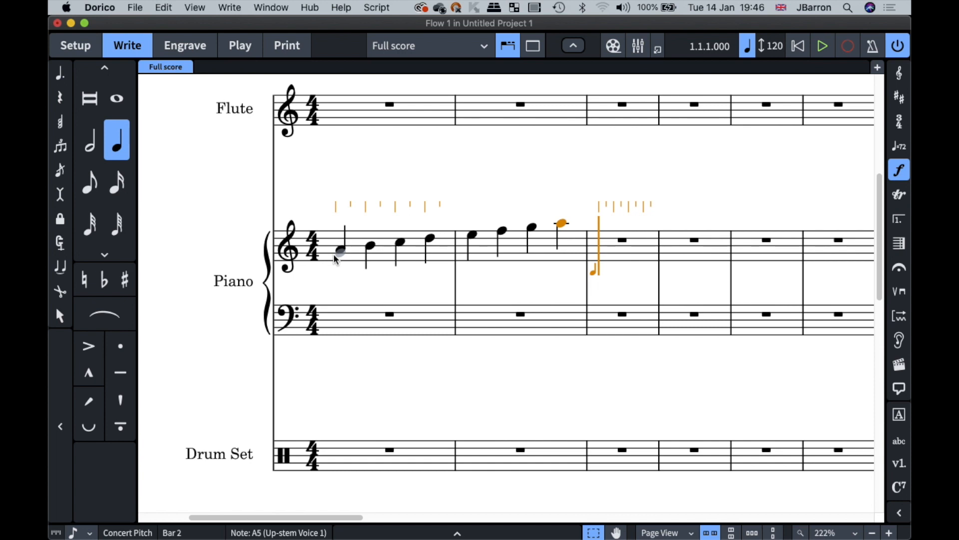
key(Escape)
Step the selection back and forth through the piano notes, ending on the last note of bar 2.
key(Left)
key(Left)
key(Left)
key(Left)
key(Right)
key(Right)
key(Right)
key(Right)
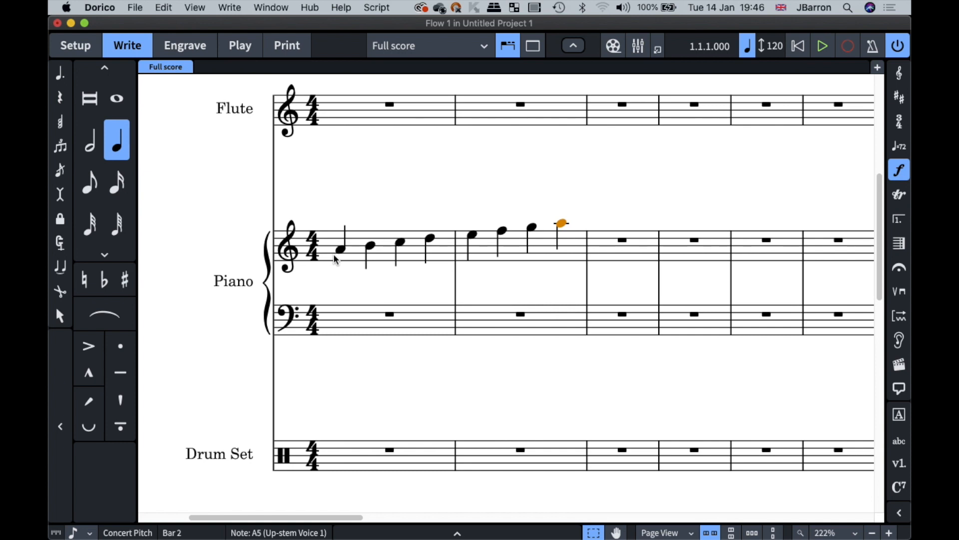
Start note input on the last piano note and move the caret between staves and along the rhythmic grid, closing note input at the end.
key(Return)
key(Down)
key(Down)
key(Up)
key(Up)
key(Up)
key(Down)
key(Left)
key(Left)
key(Left)
key(Left)
key(Right)
key(Right)
key(Right)
key(Right)
key(Right)
key(Right)
key(Escape)
Move the selection among the bar 2 piano notes and the bar 3 rest, returning to the last note of bar 2.
key(Left)
key(Left)
key(Left)
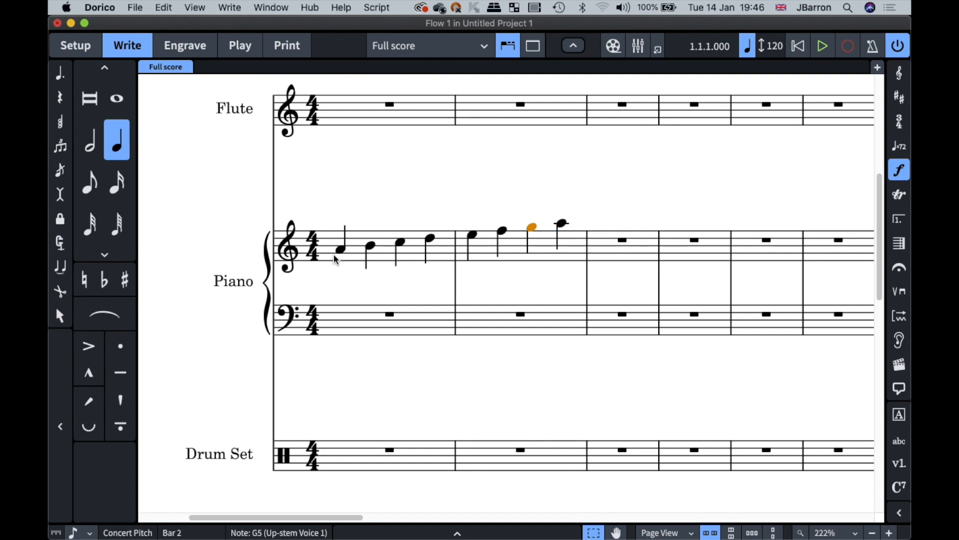
key(Right)
key(Right)
key(Right)
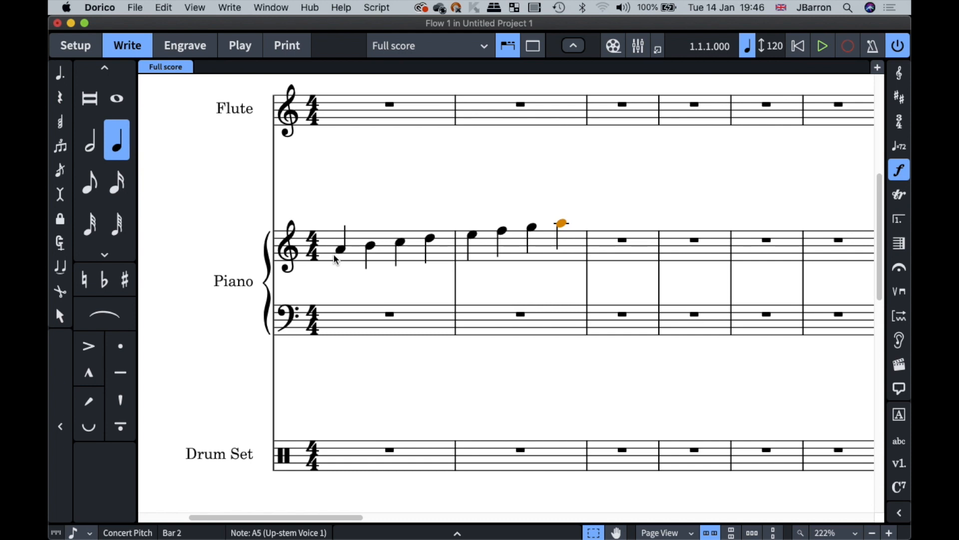
key(super+Up)
key(super+Down)
key(Right)
key(Right)
key(Right)
key(Right)
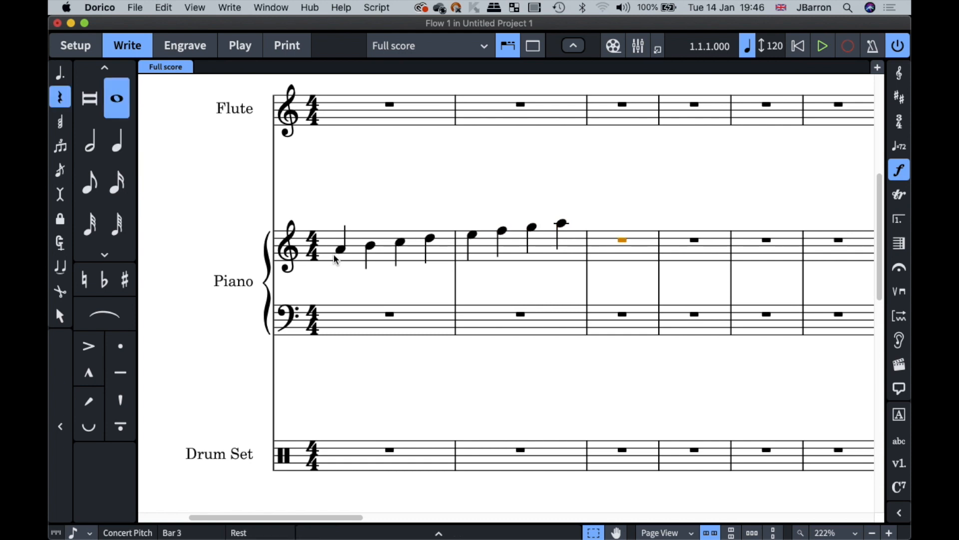
key(Left)
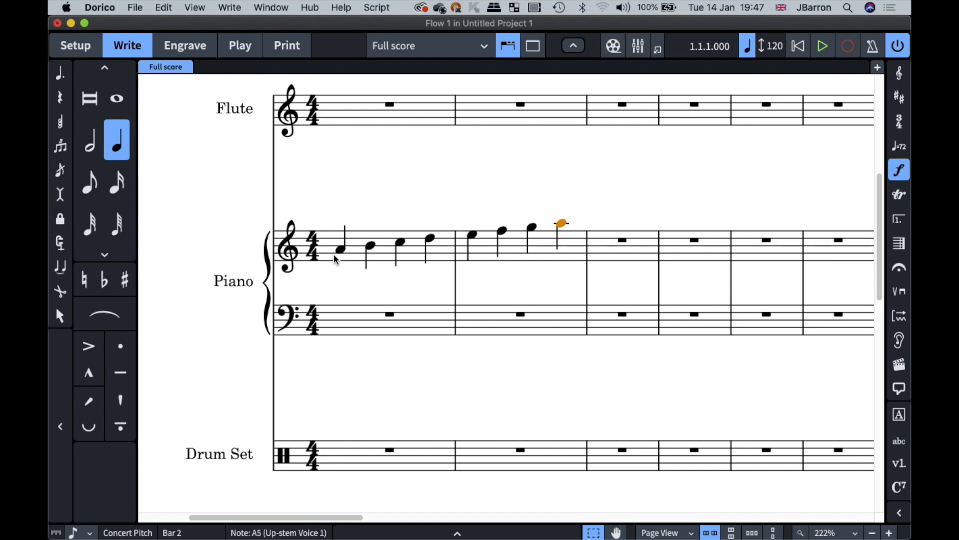
Shift the last piano note of bar 2 down by scale steps and back up to G5.
key(alt+Down)
key(alt+Down)
key(alt+Down)
key(alt+Down)
key(alt+Up)
key(alt+Up)
key(alt+Up)
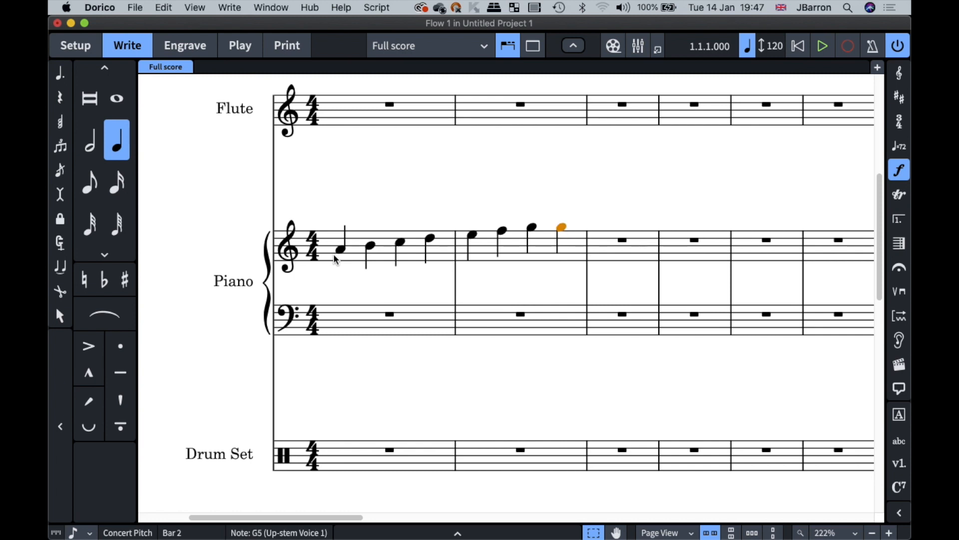
Move the last piano note of bar 2 rhythmically into bar 3 and back to its original beat.
key(alt+Right)
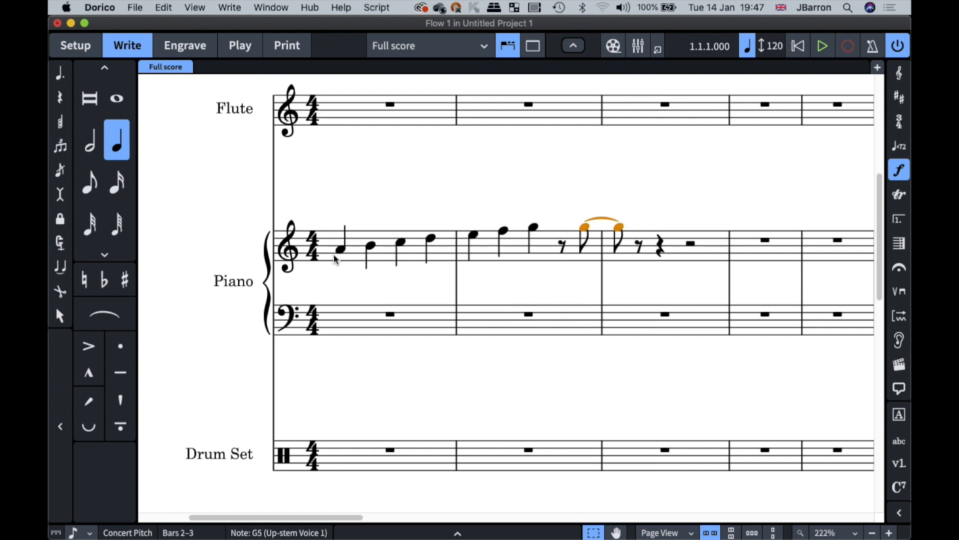
key(alt+Right)
key(alt+Left)
key(alt+Right)
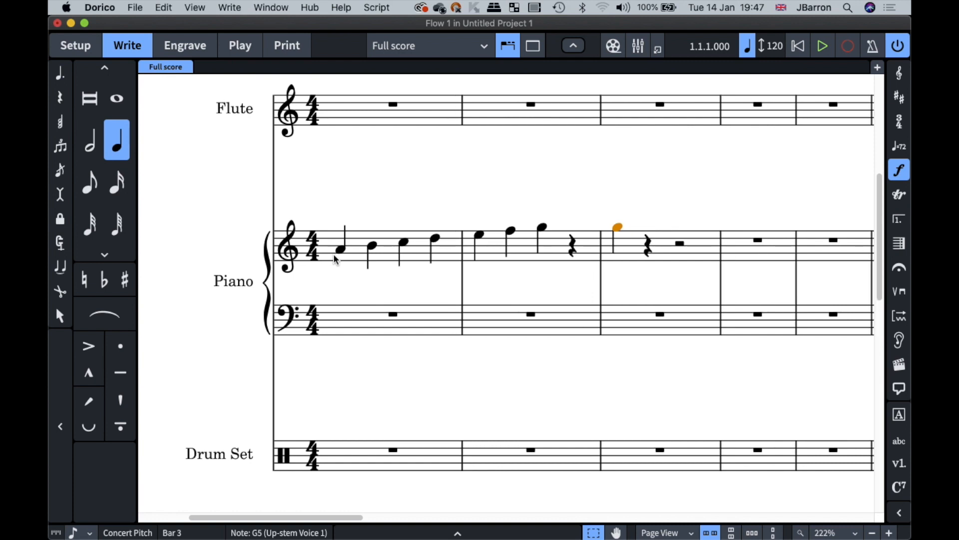
key(alt+Left)
key(alt+Left)
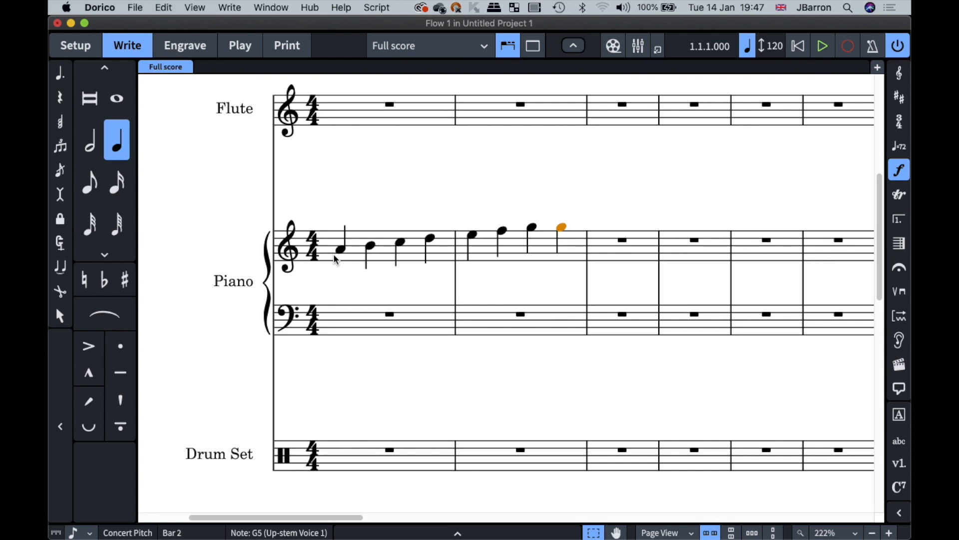
Raise the last piano note of bar 2 to A5, then transpose it by octaves down to A0 and up to A4.
key(alt+Up)
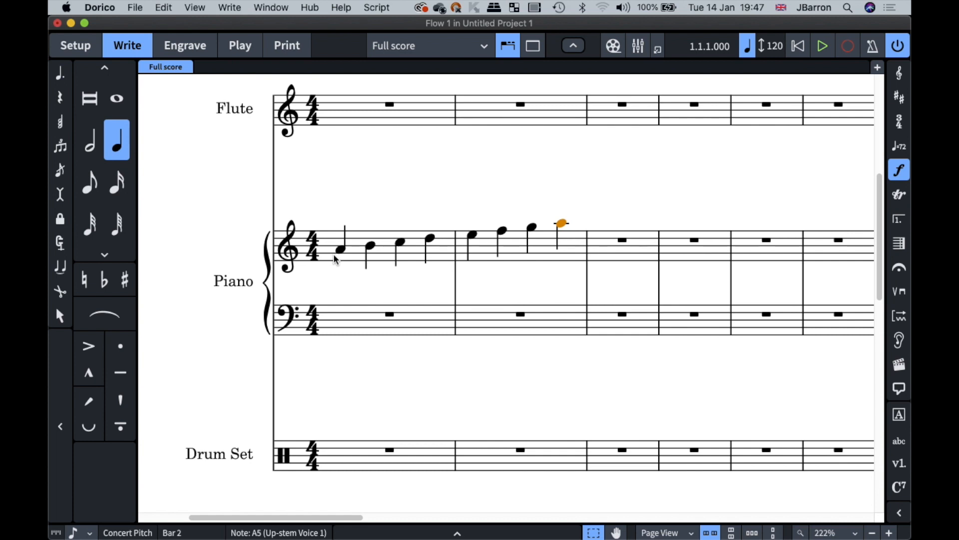
key(ctrl+alt+Down)
key(ctrl+alt+Down)
key(ctrl+alt+Down)
key(ctrl+alt+Down)
key(ctrl+alt+Down)
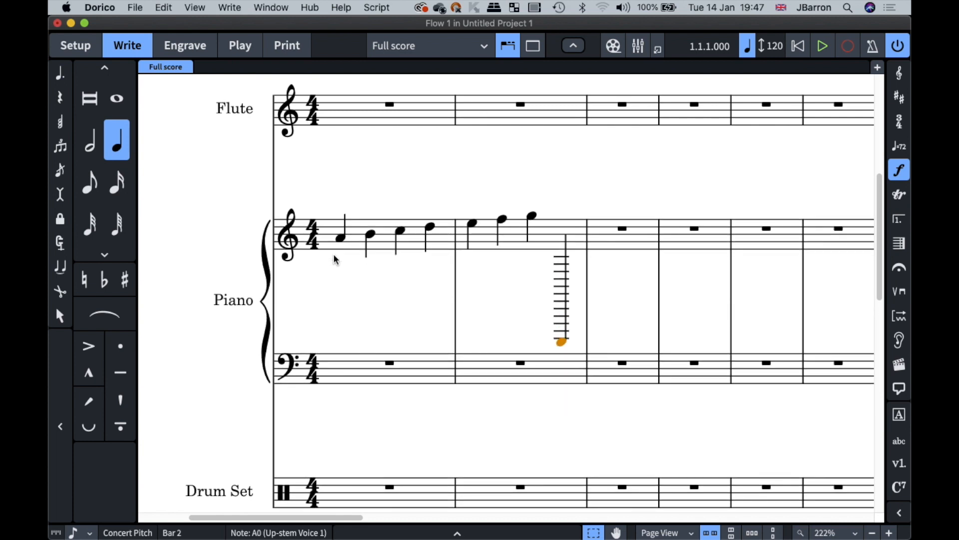
key(ctrl+alt+Up)
key(ctrl+alt+Up)
key(ctrl+alt+Up)
key(ctrl+alt+Up)
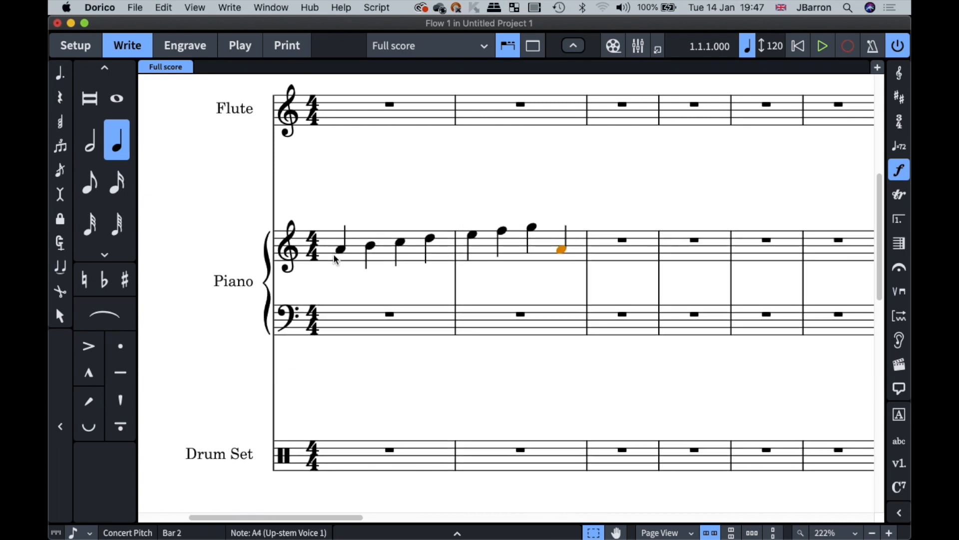
Transpose the last piano note of bar 2 by octaves up to A7, down to A-1 and back to A5.
key(ctrl+alt+Up)
key(ctrl+alt+Up)
key(ctrl+alt+Up)
key(ctrl+alt+Up)
key(ctrl+alt+Down)
key(ctrl+alt+Down)
key(ctrl+alt+Down)
key(ctrl+alt+Down)
key(ctrl+alt+Down)
key(ctrl+alt+Down)
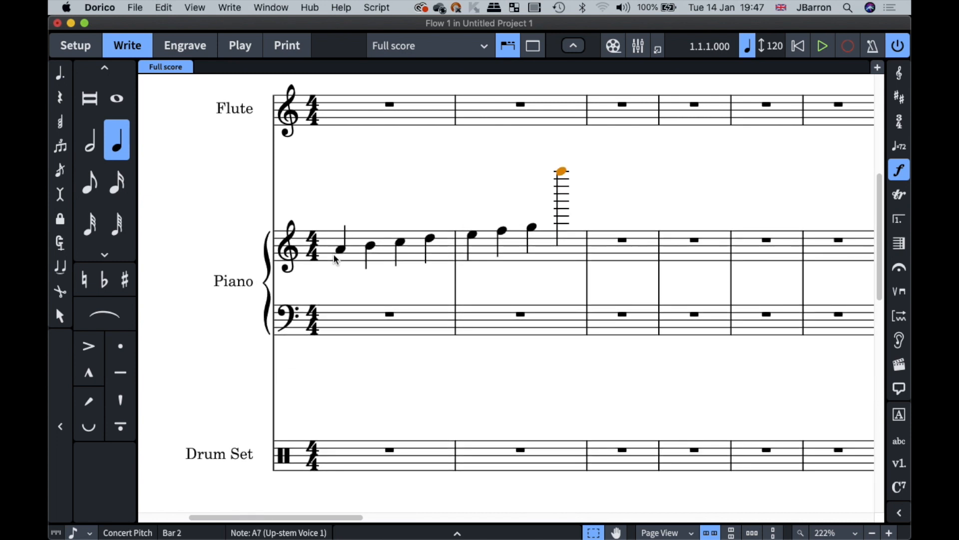
key(ctrl+alt+Down)
key(ctrl+alt+Down)
key(ctrl+alt+Down)
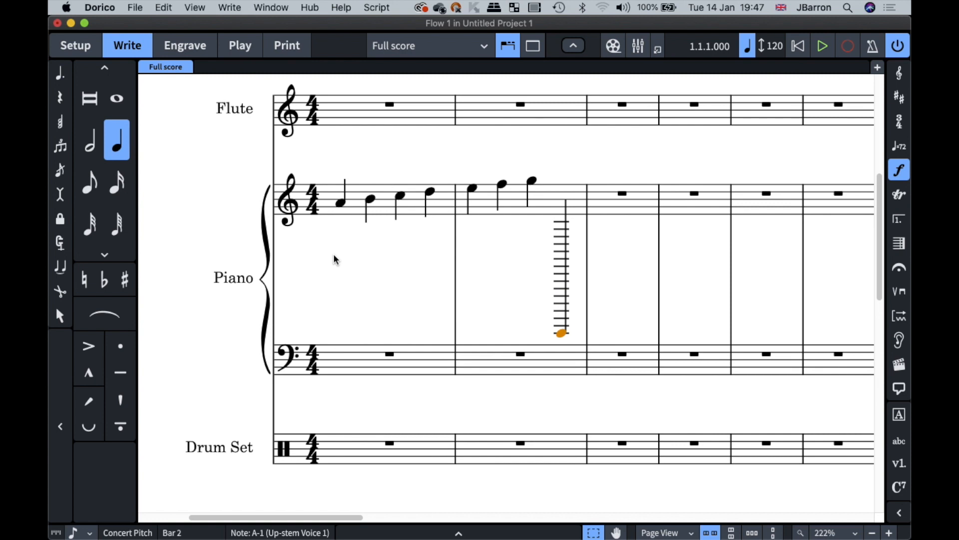
key(ctrl+alt+Up)
key(ctrl+alt+Up)
key(ctrl+alt+Up)
key(ctrl+alt+Up)
key(ctrl+alt+Up)
key(ctrl+alt+Up)
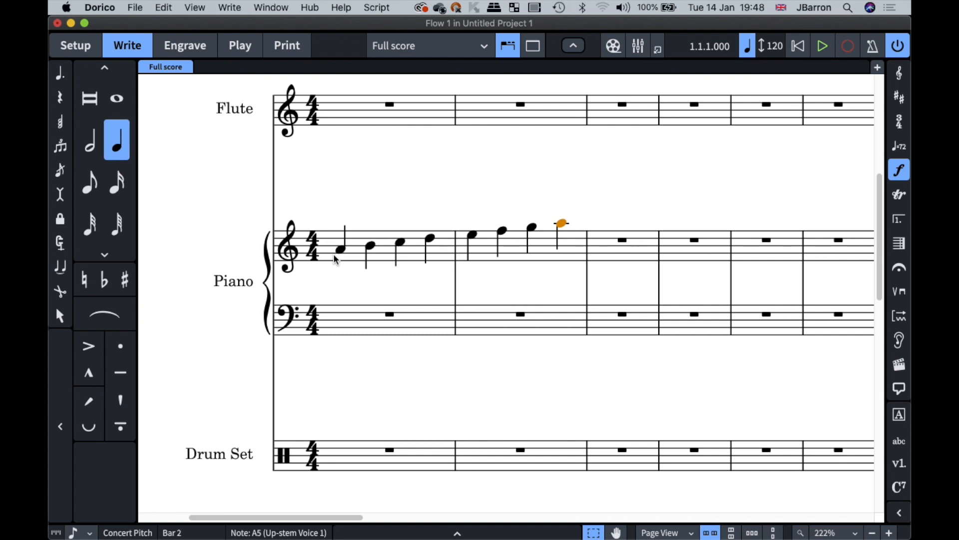
Move the last piano note of bar 2 an eighth note later and start note input there.
key(alt+Right)
key(shift+n)
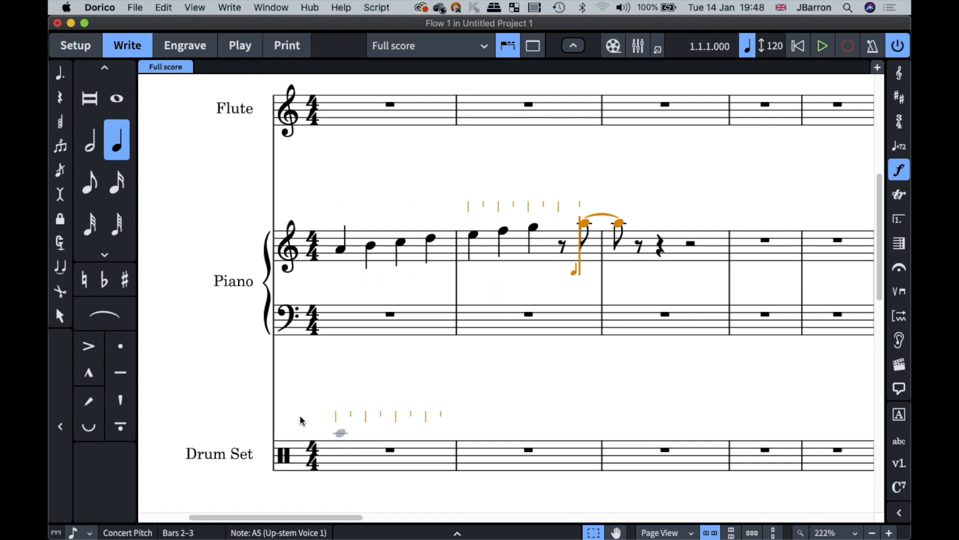
Switch the rhythmic grid to sixteenth notes and back to eighth notes.
click(89, 533)
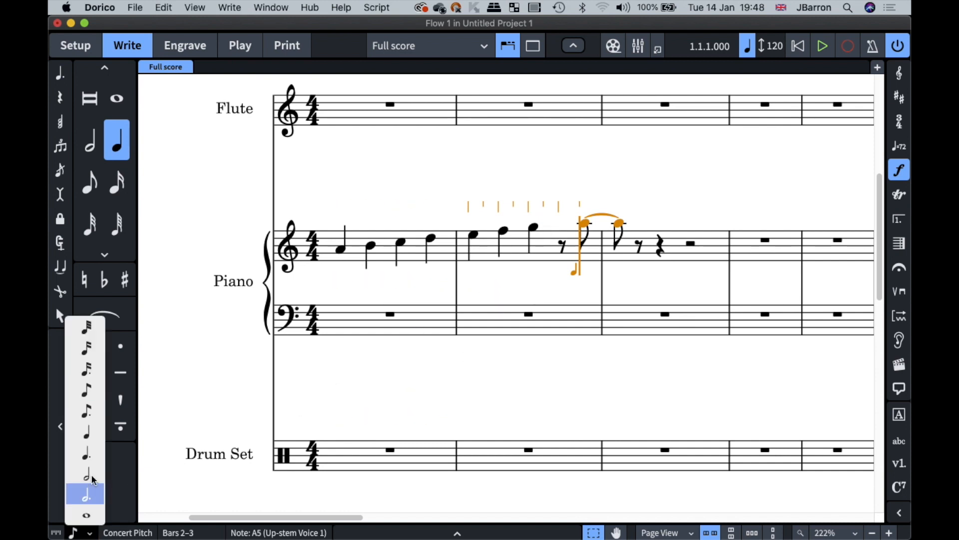
click(93, 349)
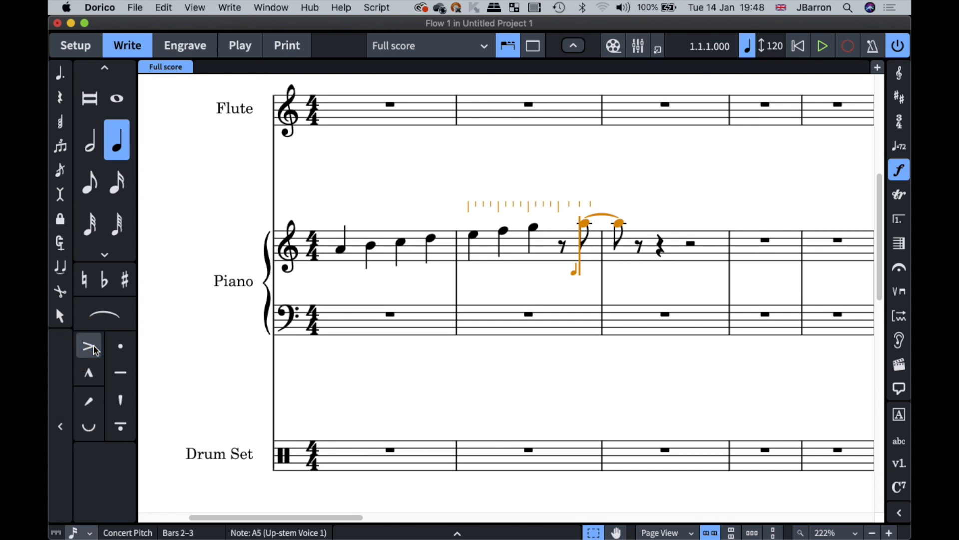
click(89, 533)
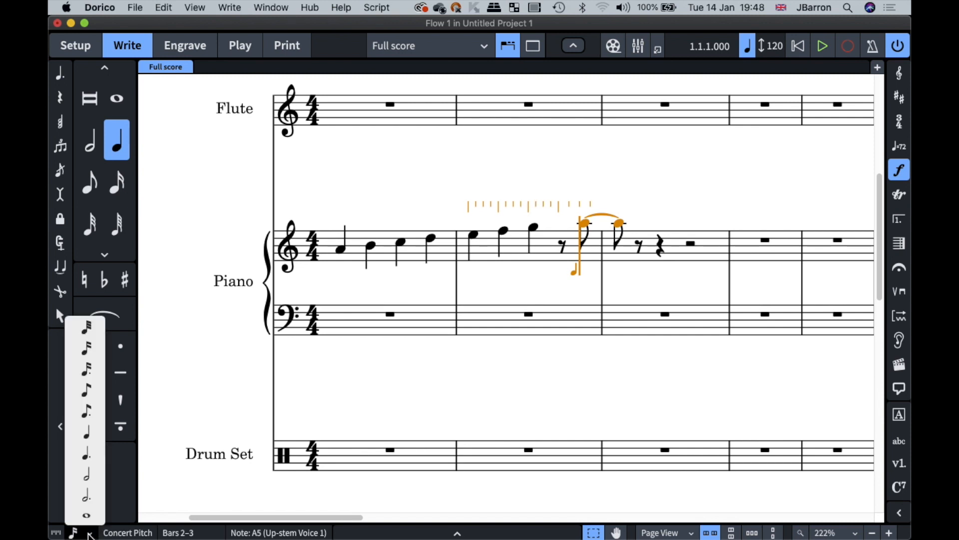
click(90, 392)
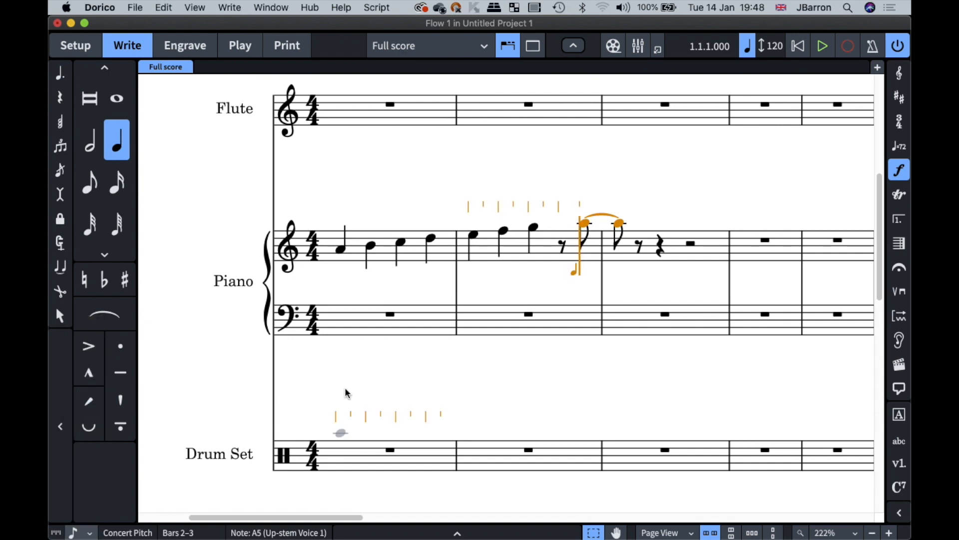
Move the piano A5 by eighth-note steps into bar 3, then back to beat 4 of bar 2.
key(alt+Right)
key(alt+Right)
key(alt+Right)
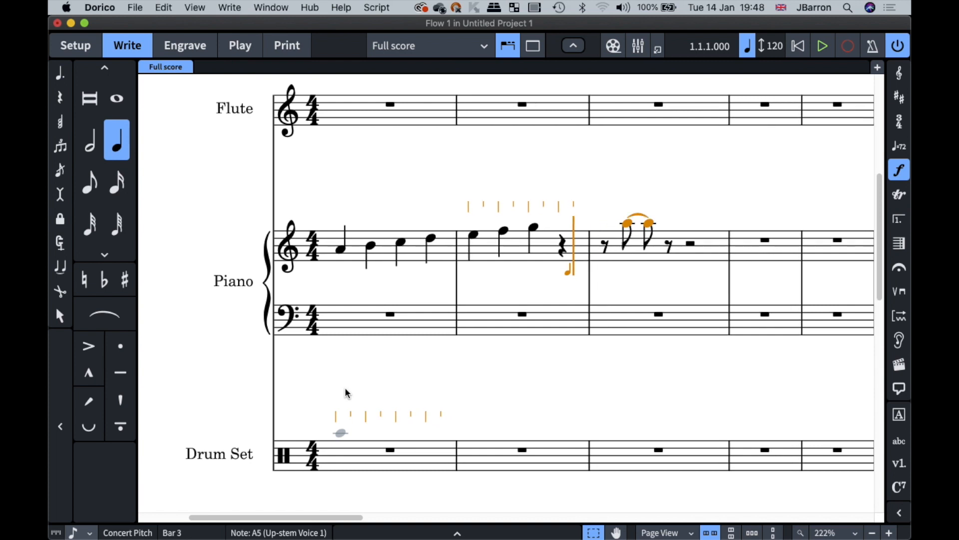
key(alt+Left)
key(alt+Left)
key(alt+Left)
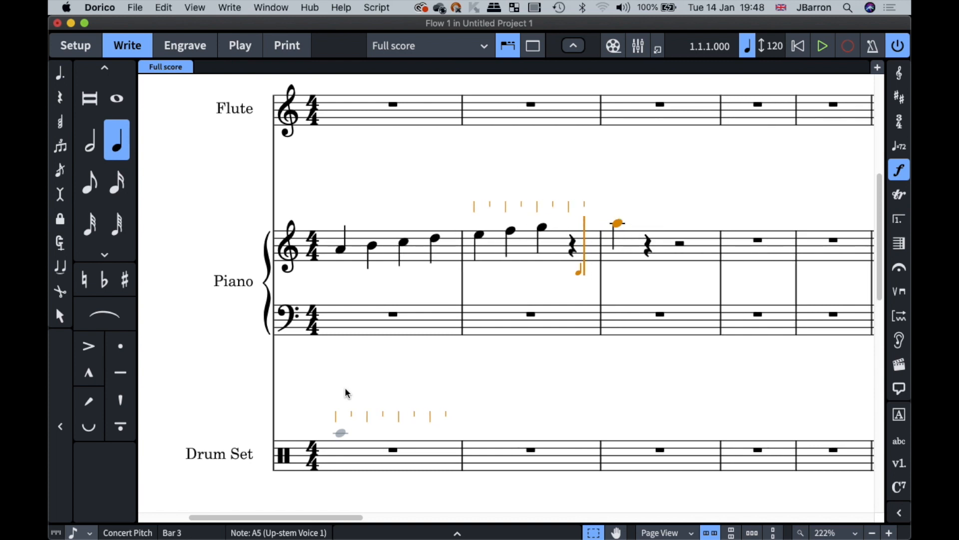
key(alt+Left)
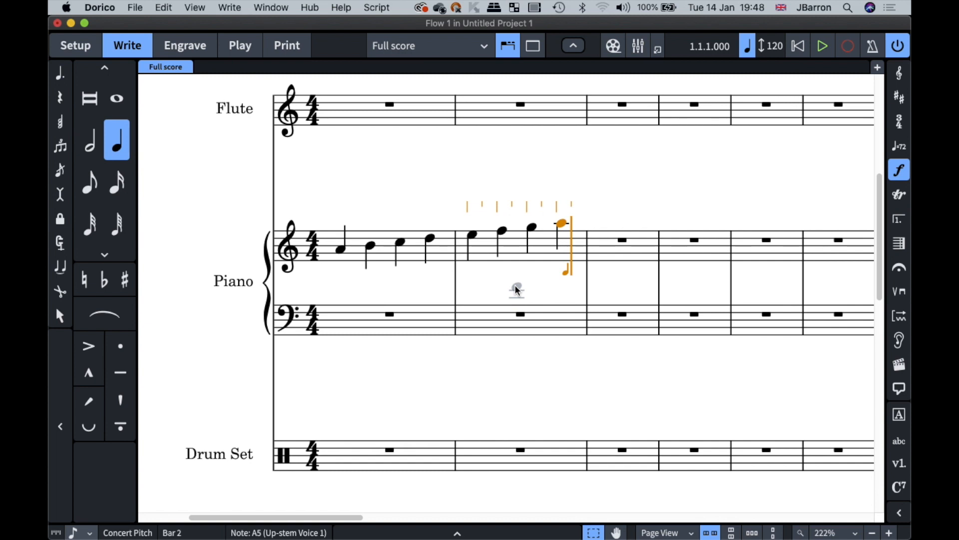
Lengthen the A5 on beat 4 of bar 2 across the barline by eighth-note steps, then shorten it to an eighth note.
key(alt+shift+Right)
key(alt+shift+Right)
key(alt+shift+Right)
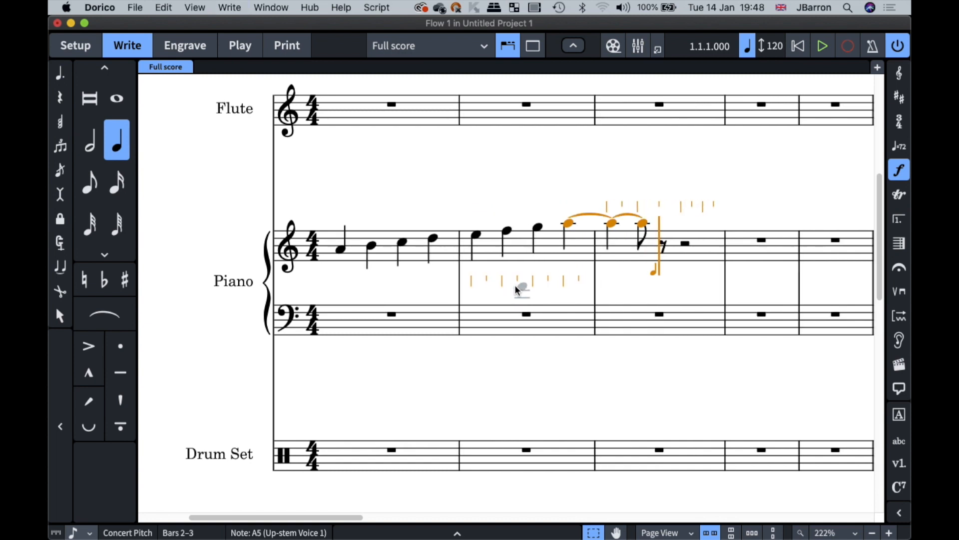
key(alt+shift+Left)
key(alt+shift+Left)
key(alt+shift+Left)
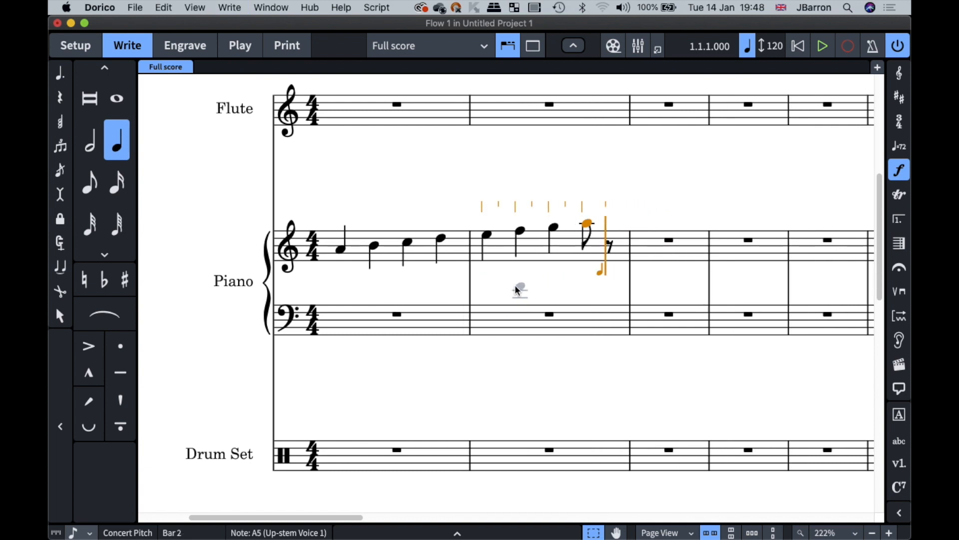
Enter an eighth-note F5 on the second half of beat 3 in bar 3 of the upper piano staff.
key(Right)
key(Right)
key(Right)
key(Right)
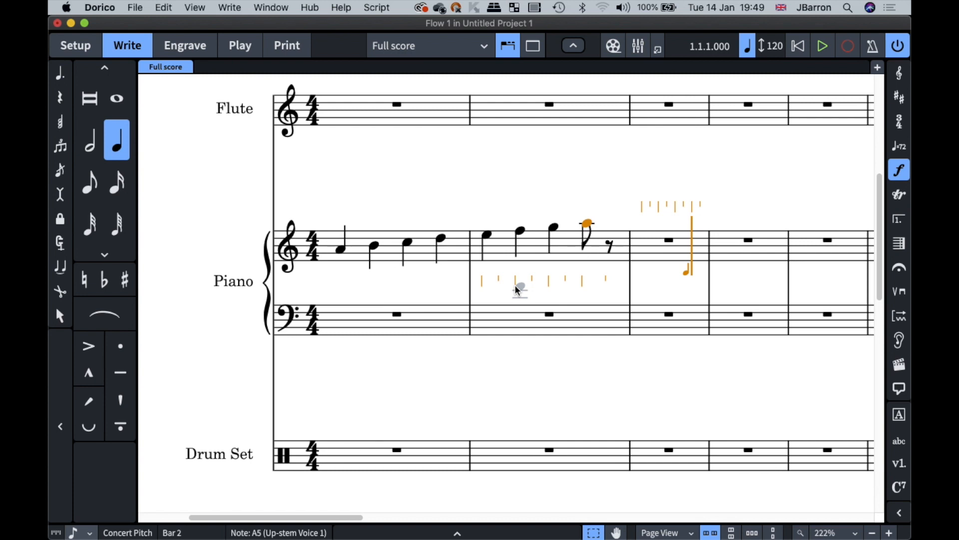
key(Left)
key(5)
key(f)
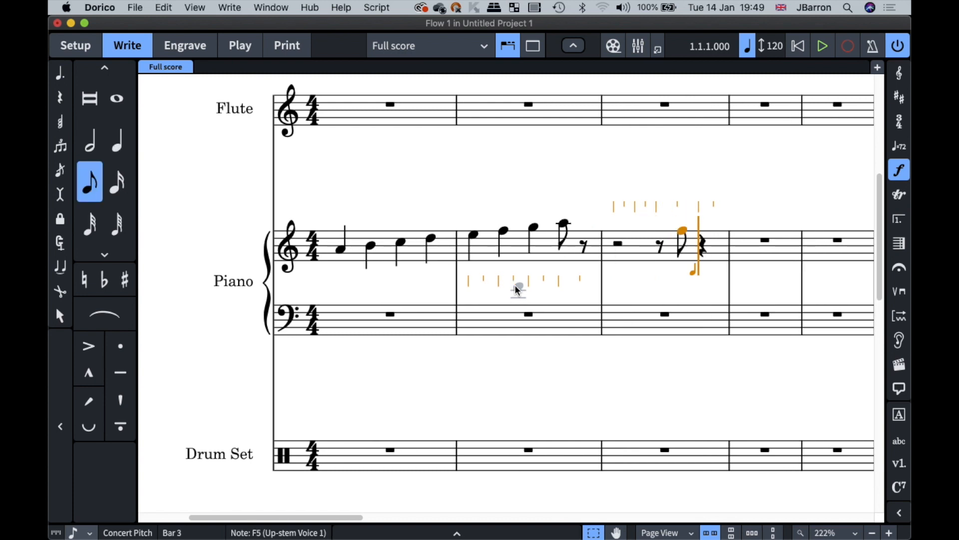
Lengthen the F5 in bar 3 by eighth-note steps to a dotted quarter note, undoing and repeating the last extension.
key(t)
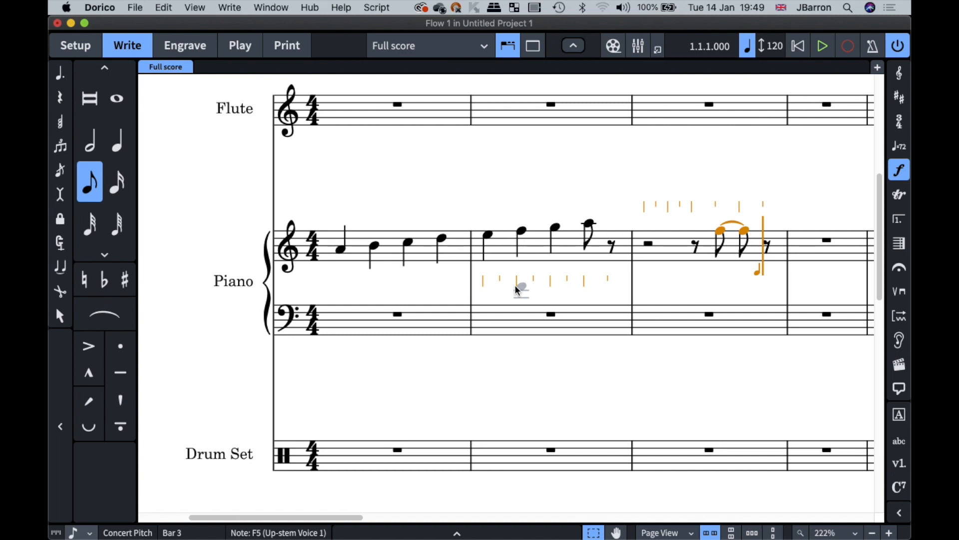
key(t)
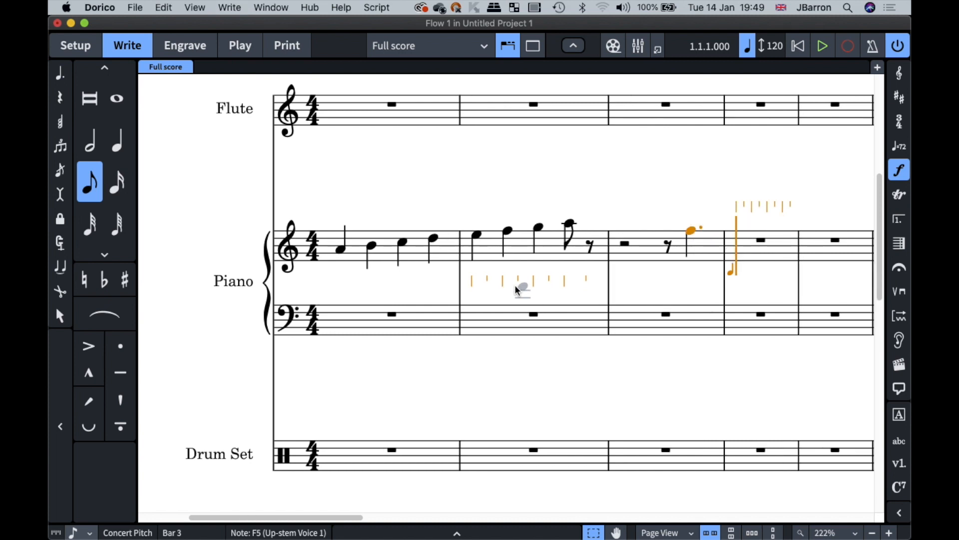
key(super+z)
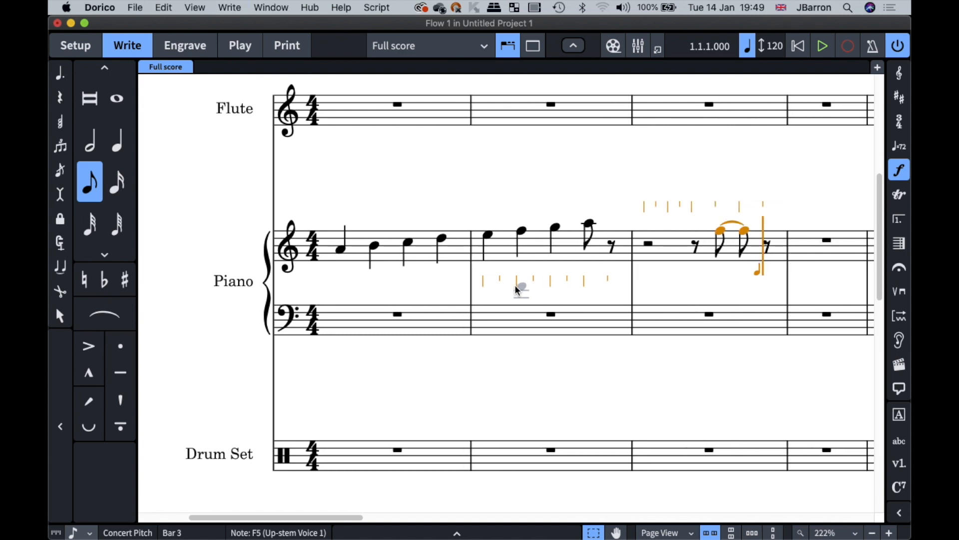
key(t)
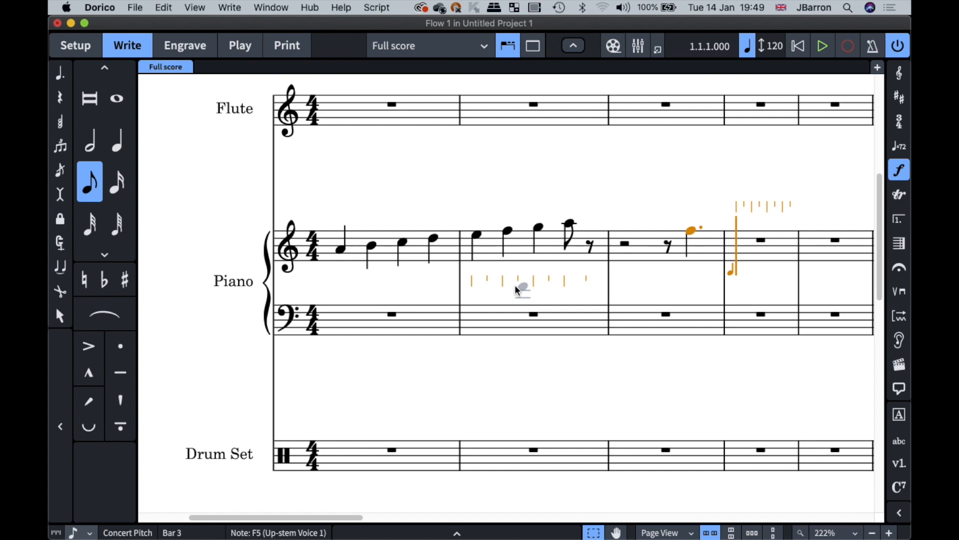
Move the F5 in bar 3 earlier to beat 2 and lengthen it to a dotted half note.
key(t)
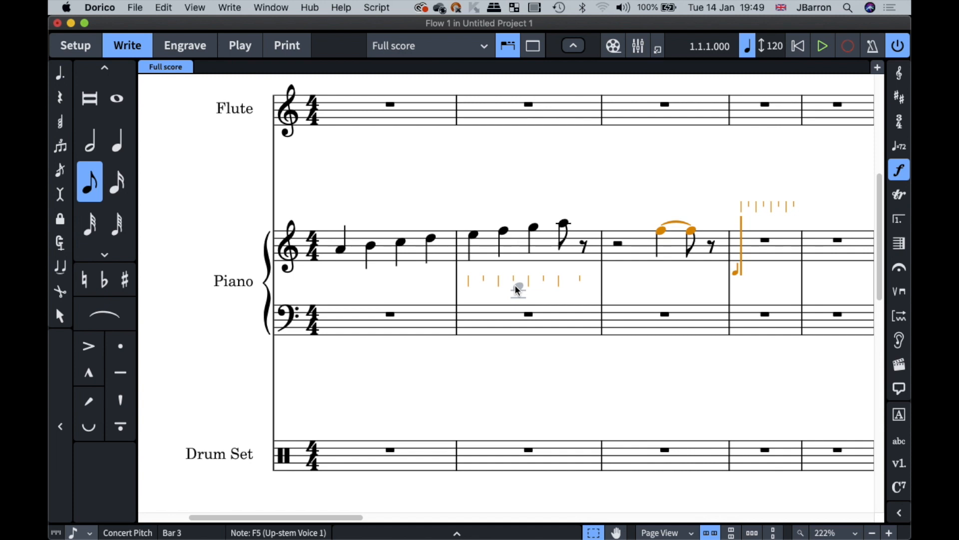
key(alt+Left)
key(alt+shift+Right)
key(alt+shift+Right)
key(alt+shift+Right)
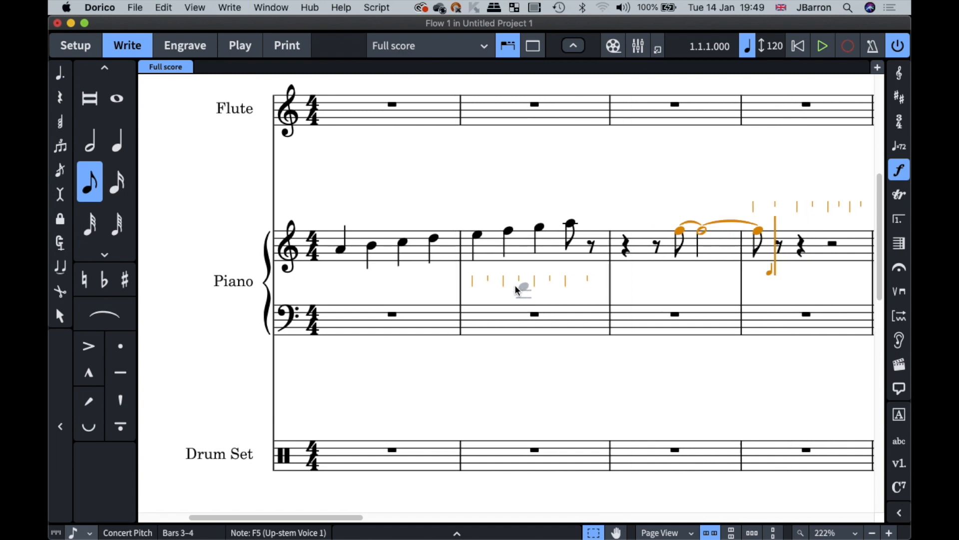
key(alt+Left)
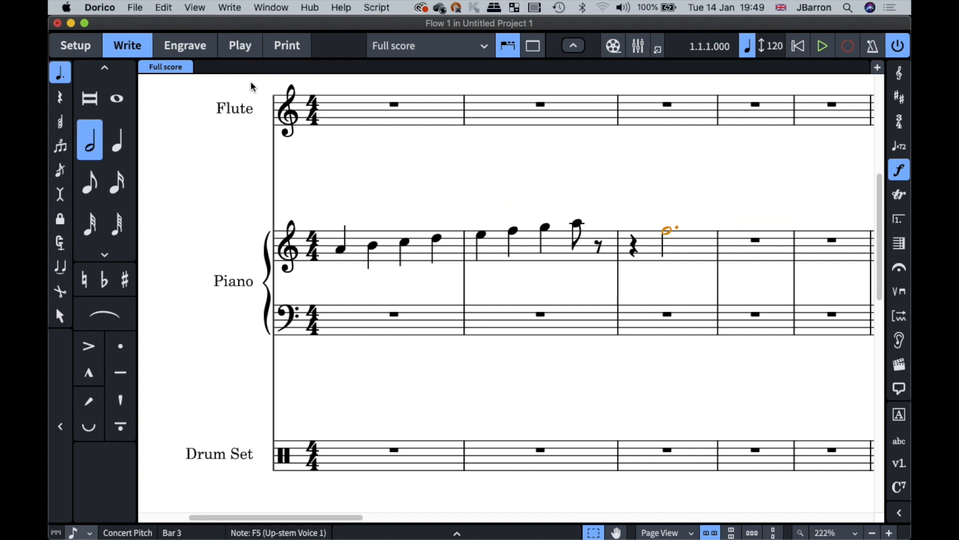
Leave note input and review the available commands for lengthening, shortening, doubling and halving note durations.
key(Escape)
click(197, 7)
mouse_move(230, 7)
scroll(318, 450, down, 3)
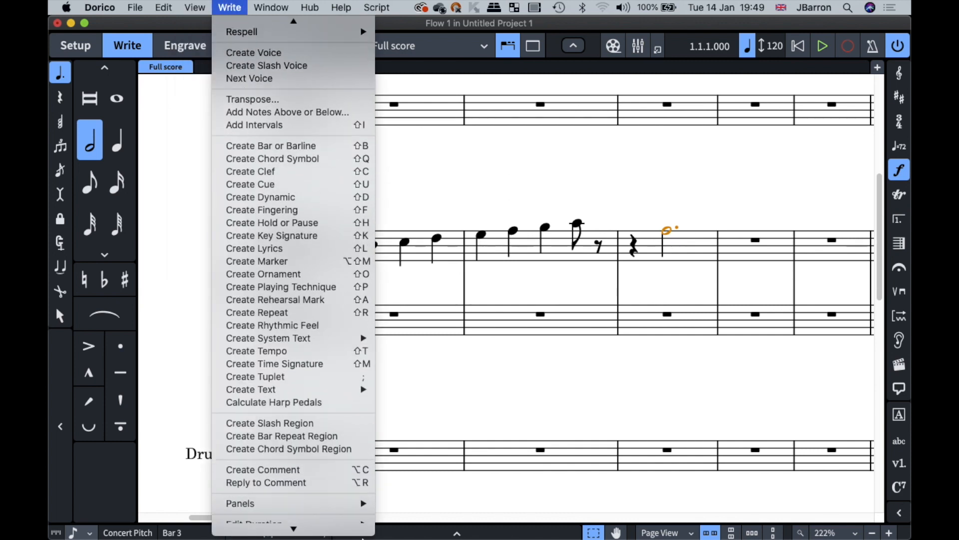
mouse_move(317, 463)
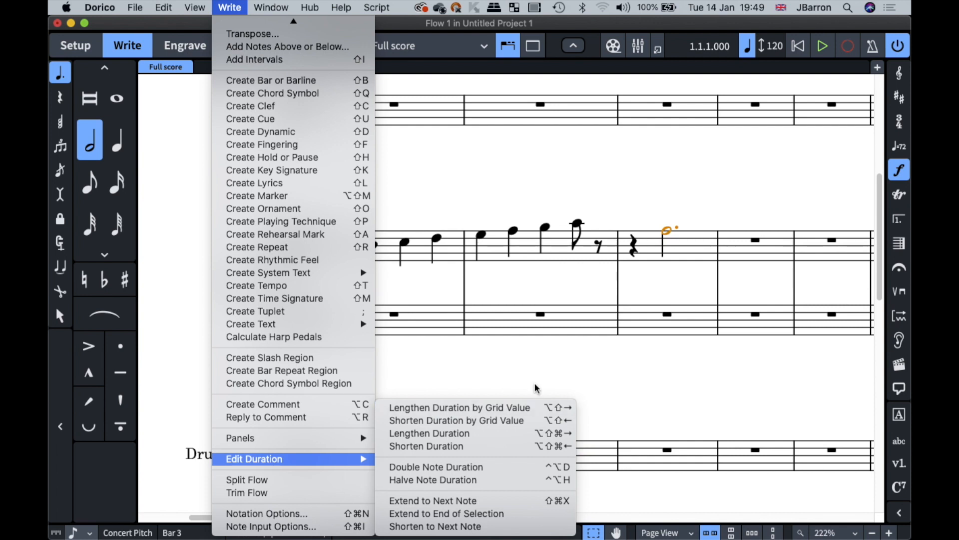
click(470, 412)
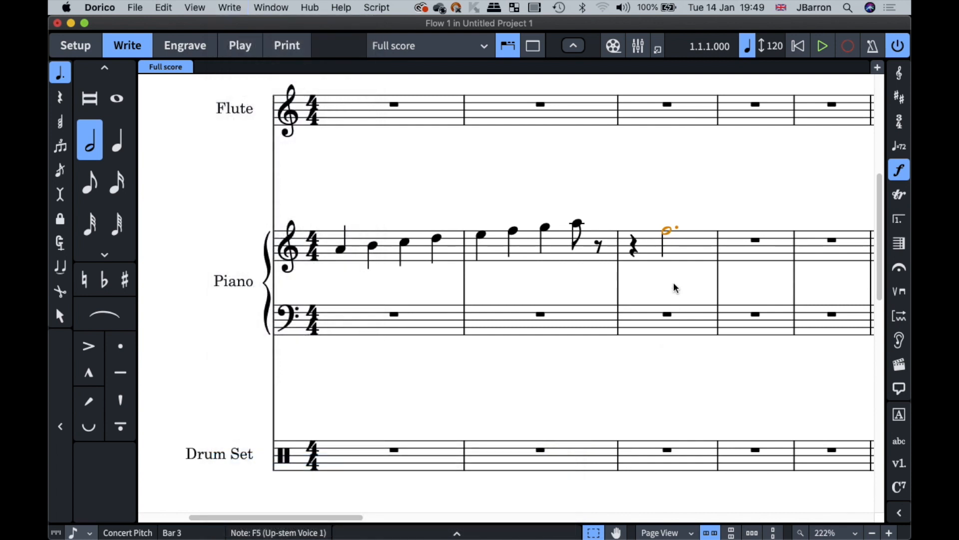
Start note input at the beginning of bar 4 in the upper piano staff.
double_click(729, 248)
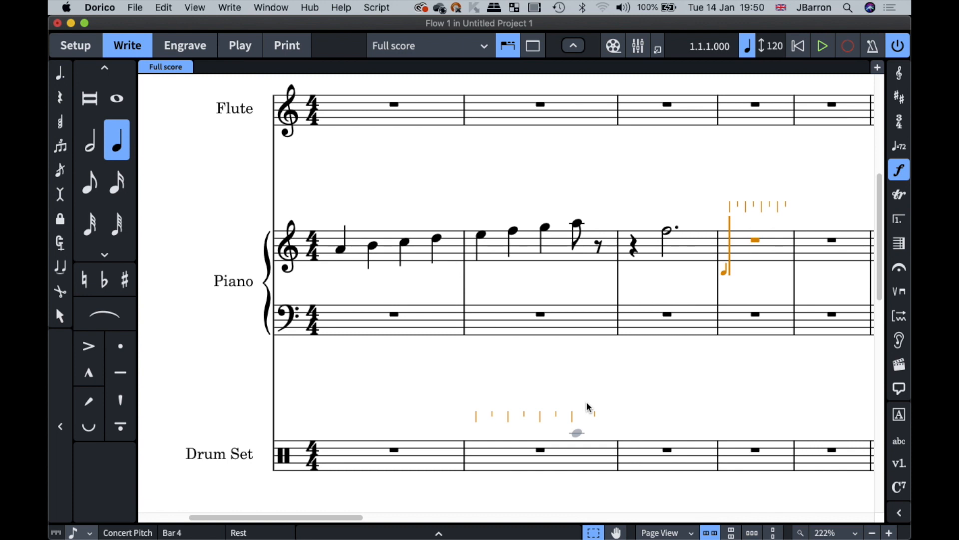
key(Up)
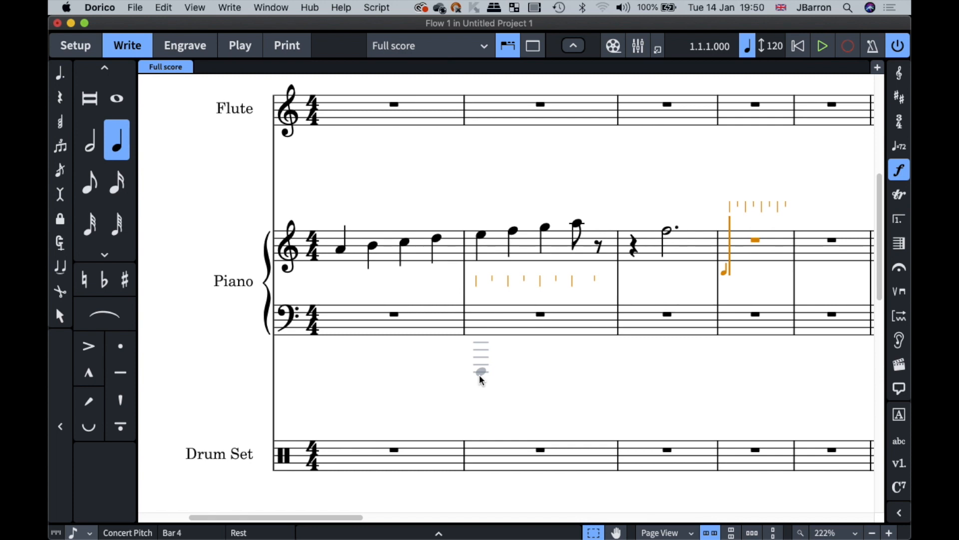
scroll(479, 374, right, 2)
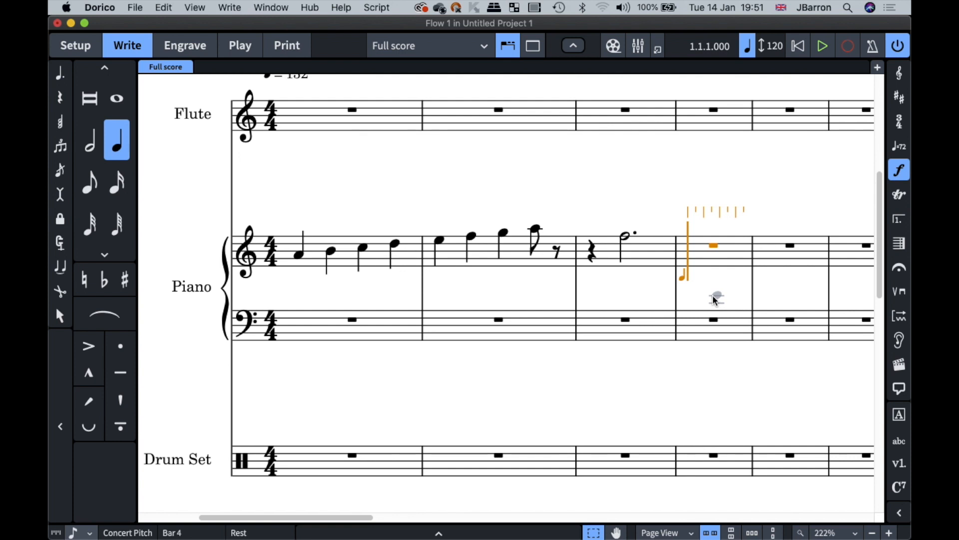
Step the input duration from double whole down past sixteenth note, then again from double whole down to quarter note.
key(8)
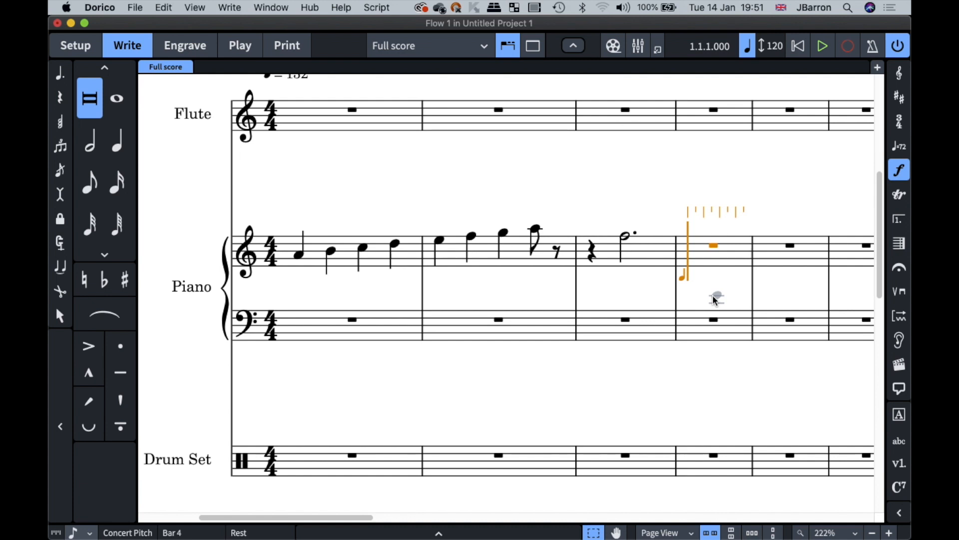
key(7)
key(6)
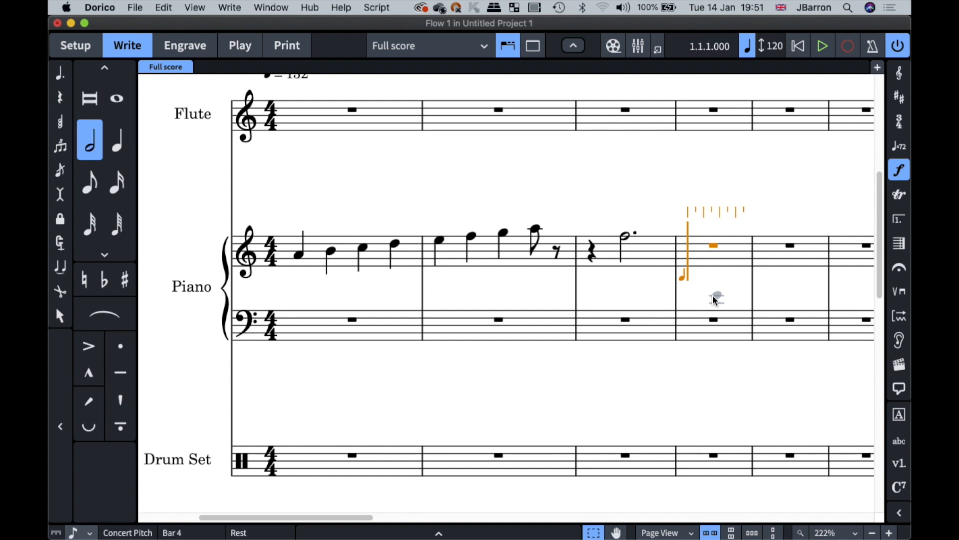
key(5)
key(4)
key(3)
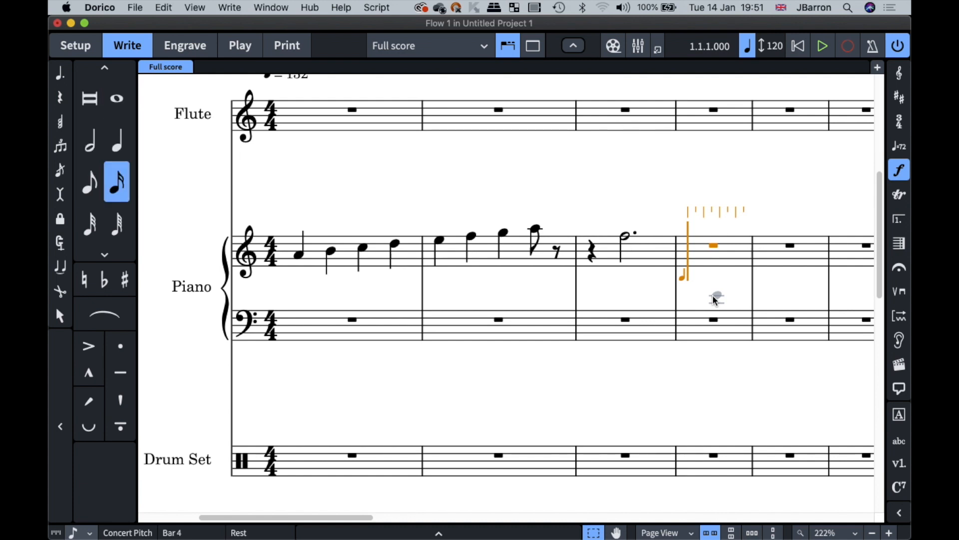
key(2)
key(8)
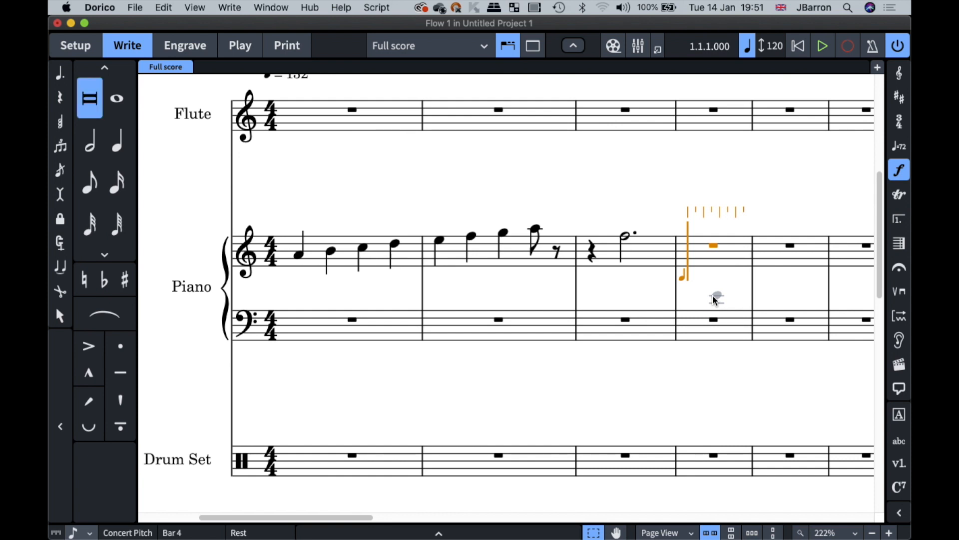
key(7)
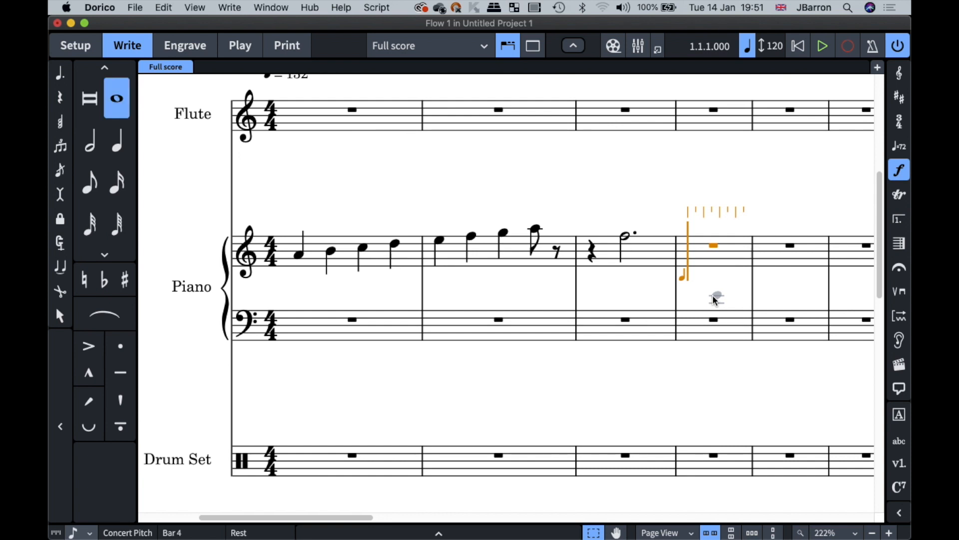
key(6)
key(5)
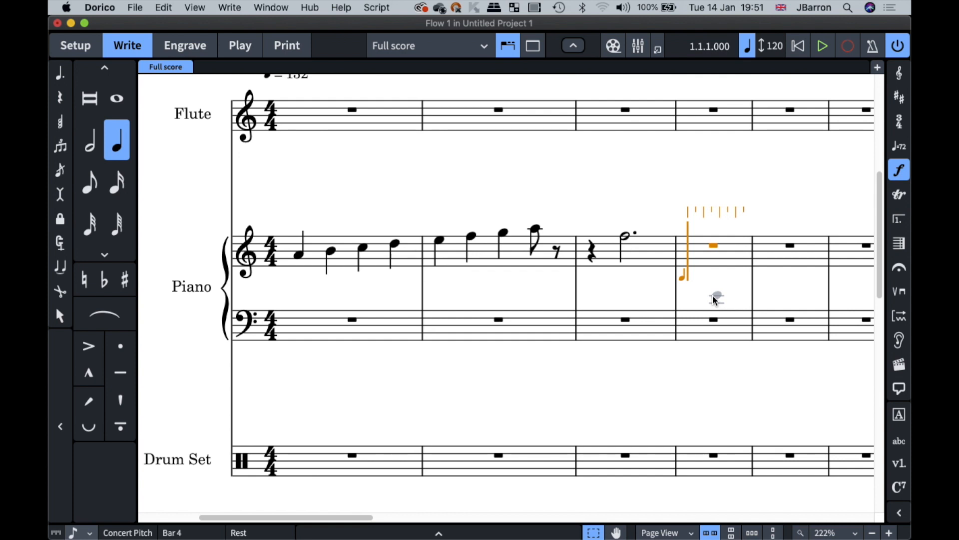
Check the key commands page in the preferences and close it without changes.
key(super+comma)
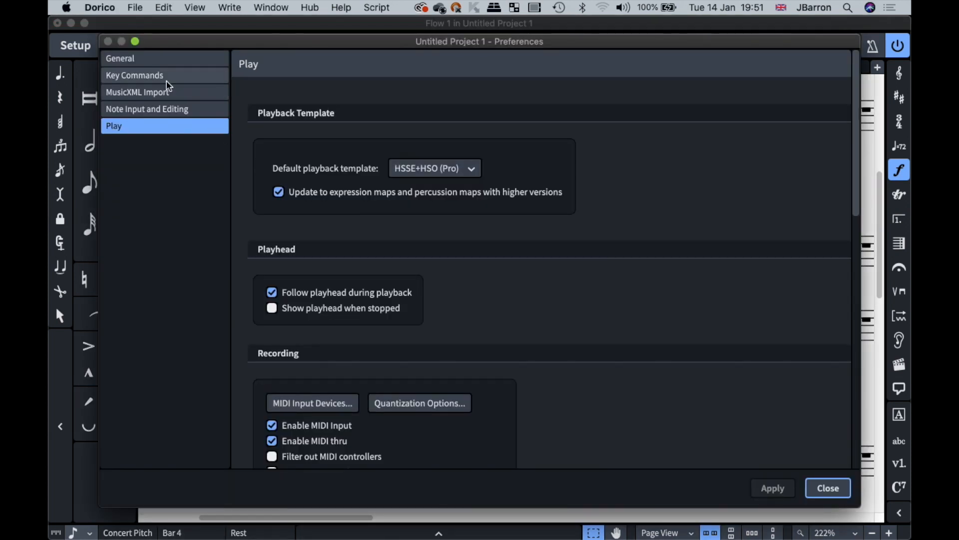
click(168, 79)
click(273, 72)
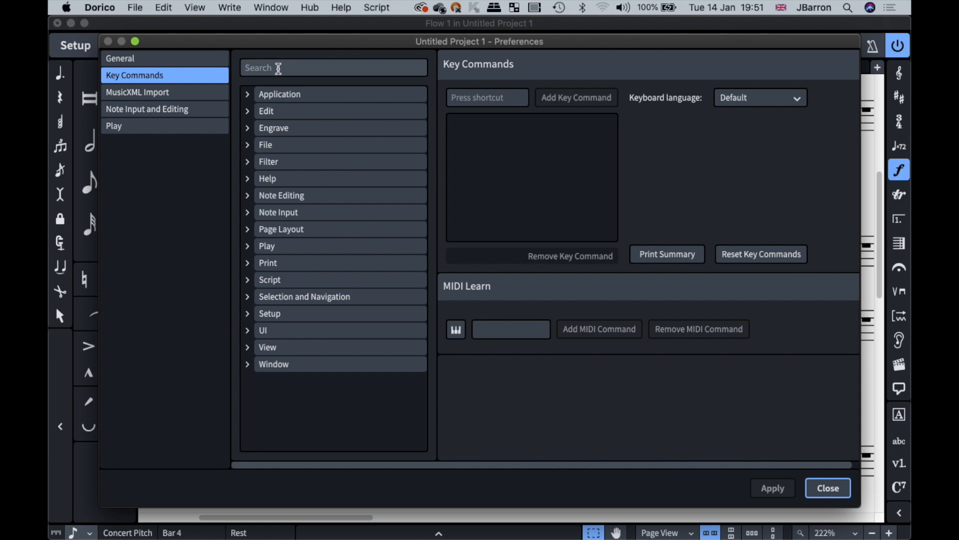
key(Escape)
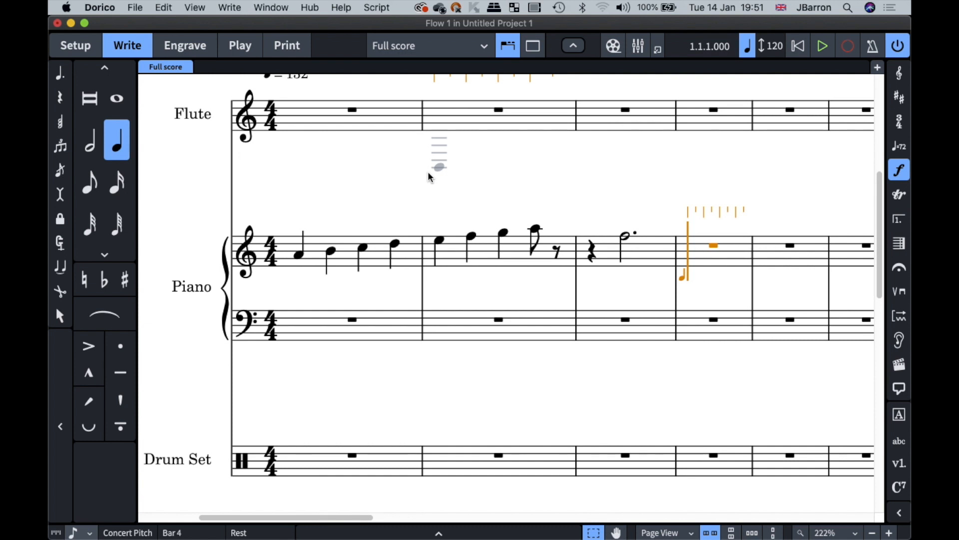
Switch the input duration back and forth between eighth and quarter notes, ending on quarter note.
key(4)
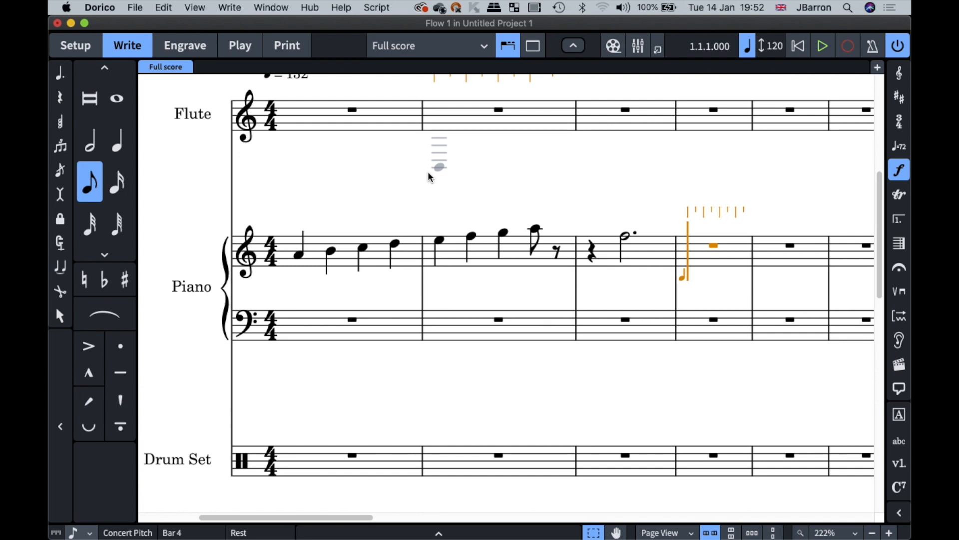
key(5)
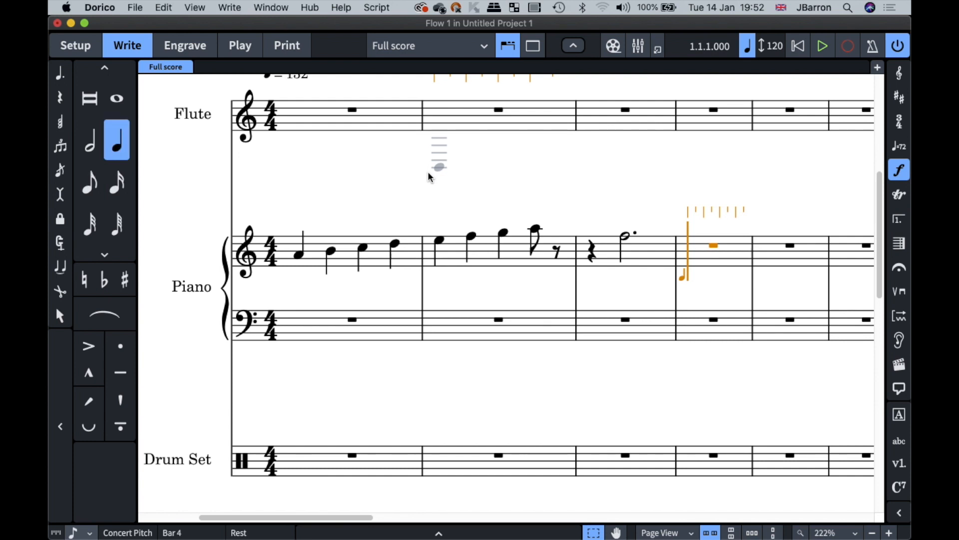
key(5)
key(4)
key(5)
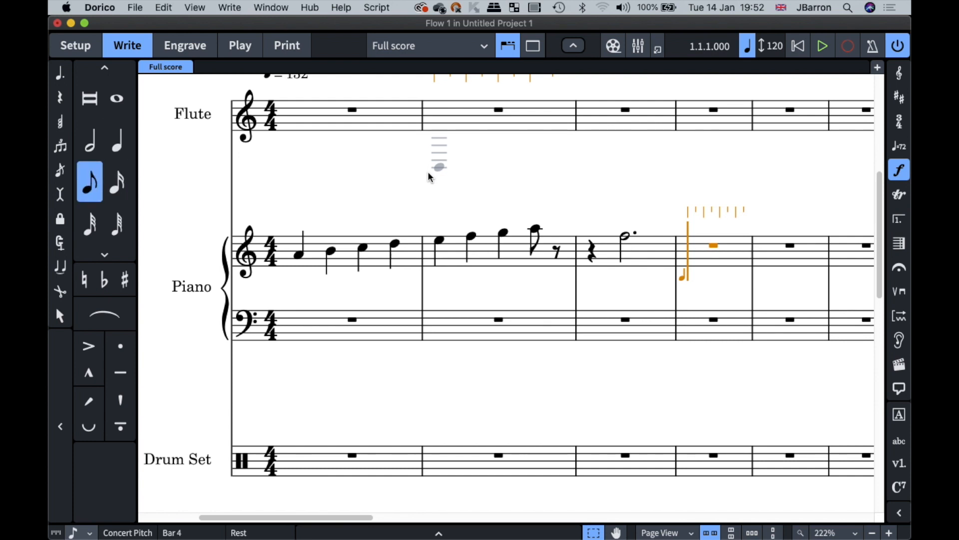
key(6)
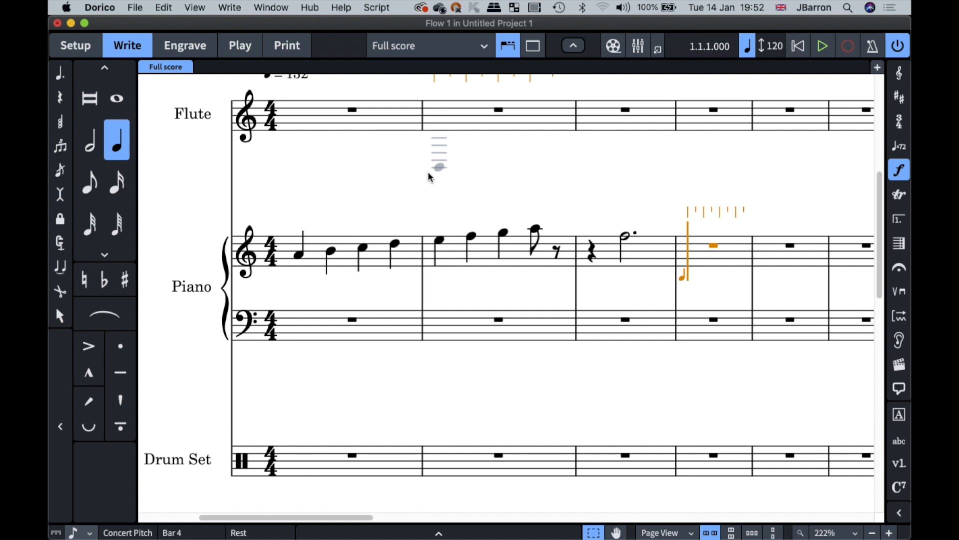
Leave note input and browse the "swing" suggestions, both 8ths and 16ths, for the tempo mark at bar 1.
key(comma)
key(8)
scroll(451, 179, up, 3)
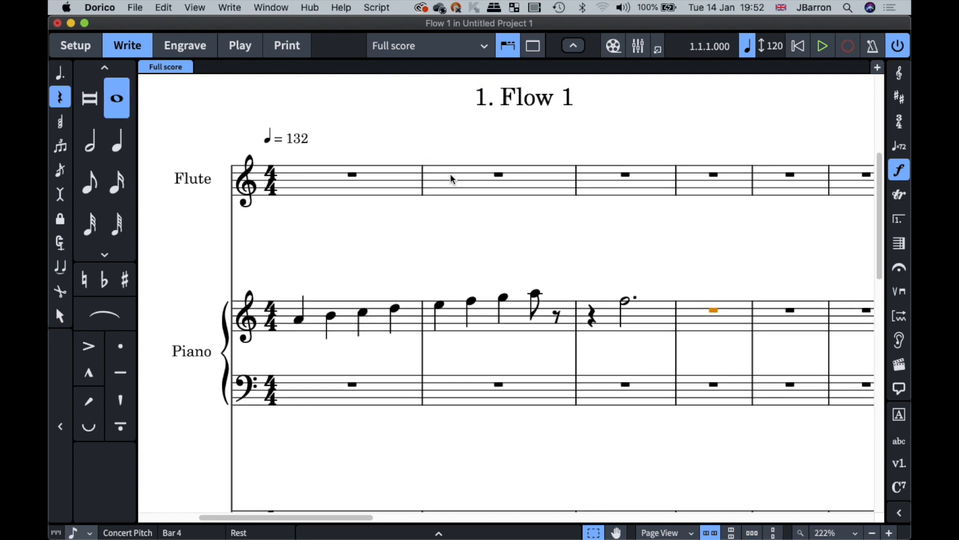
double_click(296, 139)
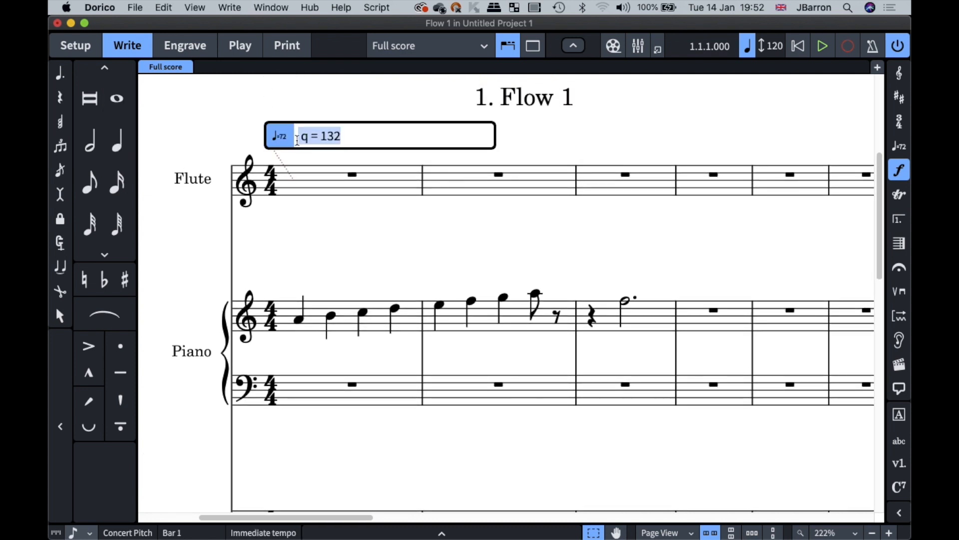
text(swing)
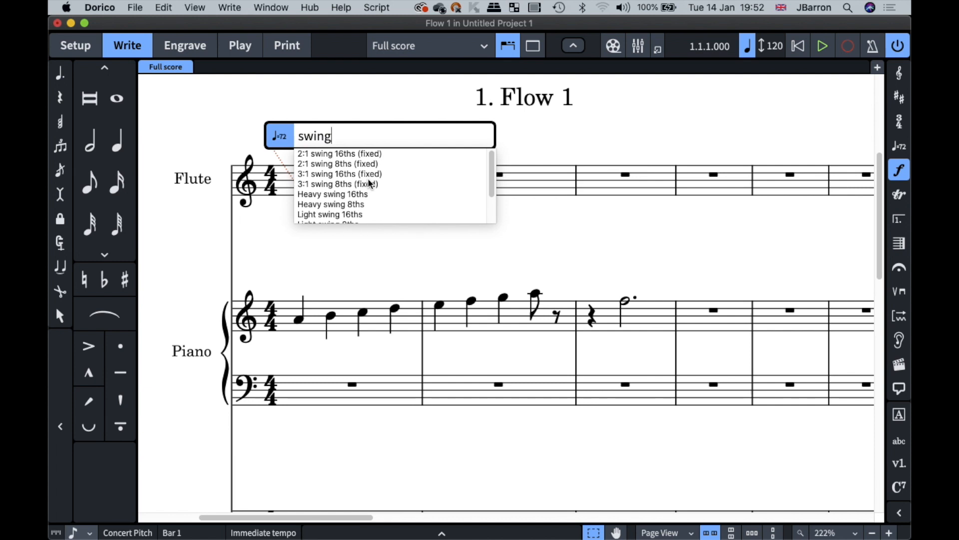
key(Down)
key(Down)
key(Down)
key(Down)
key(Down)
key(Down)
key(Down)
key(Down)
key(Down)
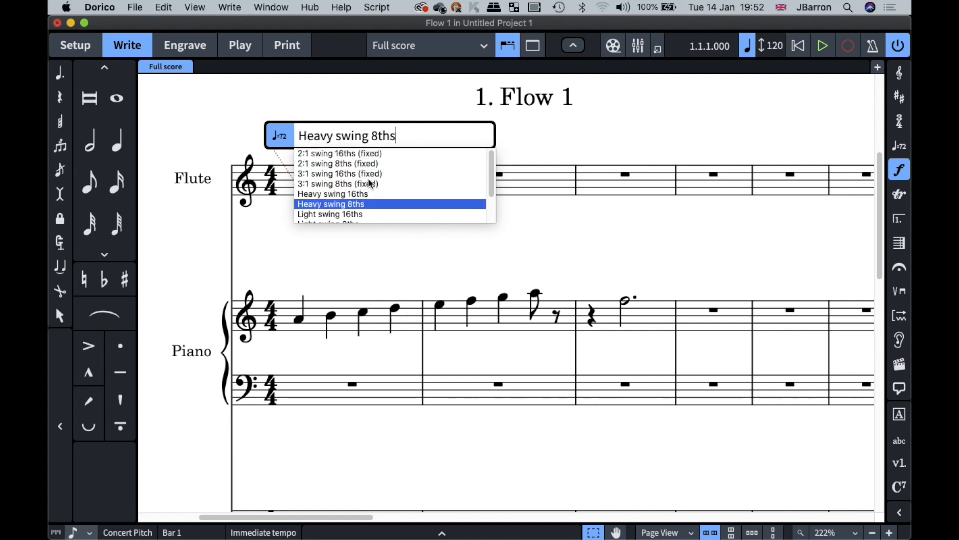
key(Up)
key(Up)
key(Up)
key(Up)
key(Up)
key(Up)
key(Up)
key(Up)
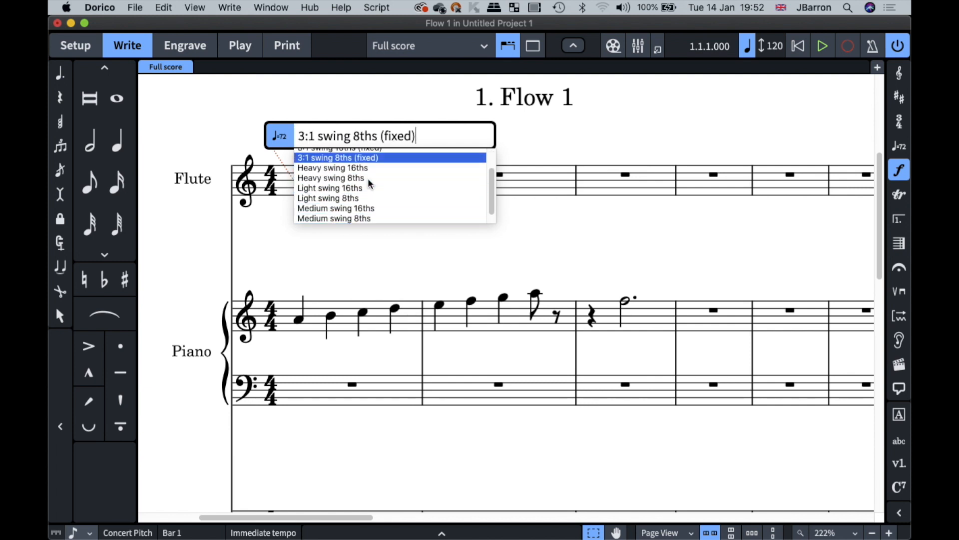
key(Return)
Replace the tempo popover entry at bar 1 with 6=132 to set quarter note = 132.
key(super+a)
key(BackSpace)
text(6)
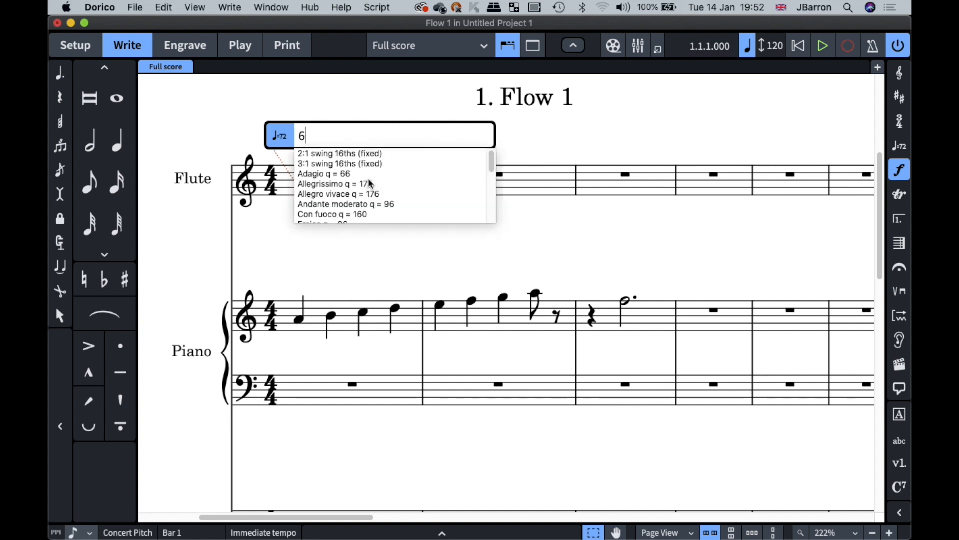
text(=132)
key(Return)
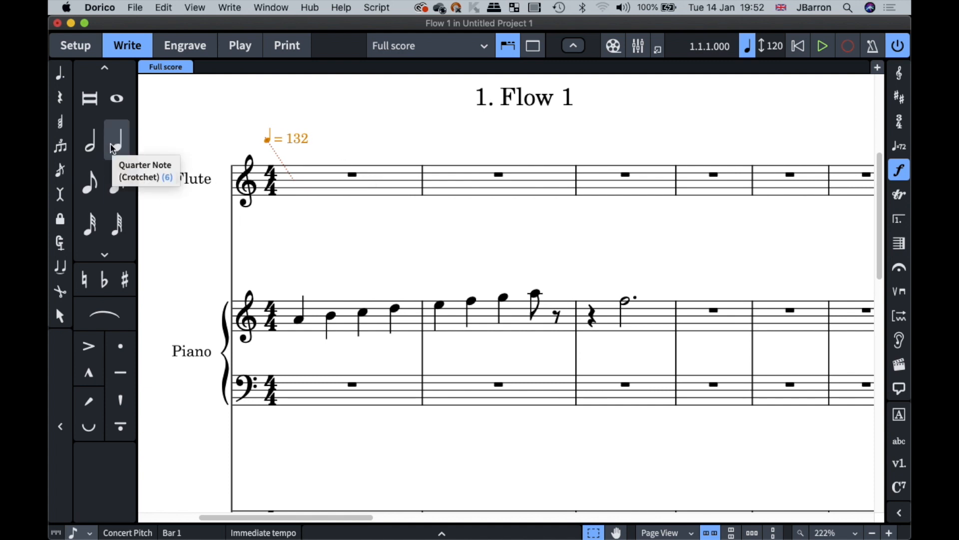
Add the text "Andante" in front of the quarter note = 132 mark at bar 1.
double_click(283, 139)
text(Andante)
key(Return)
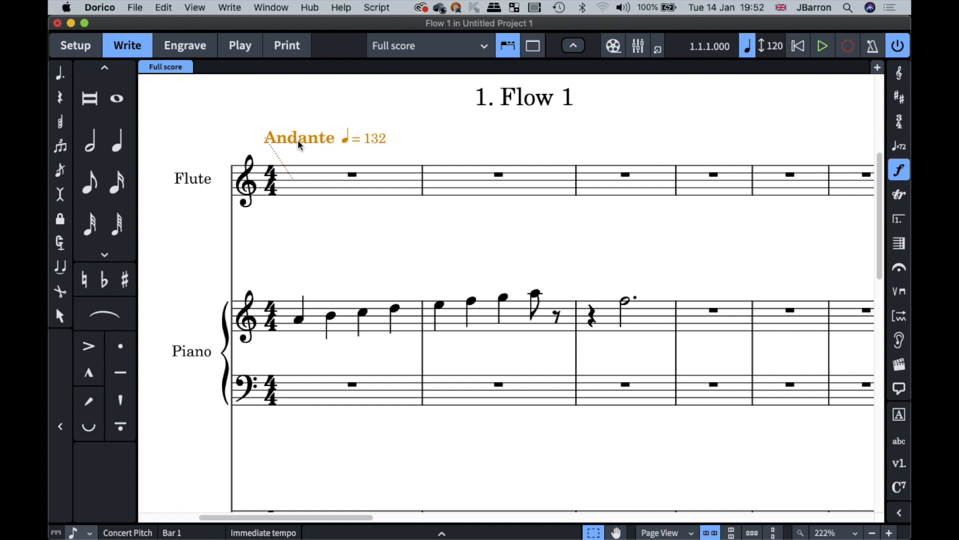
Show the tempo mark's properties and change its text to "Andante or similar", leaving the abbreviation off.
key(super+8)
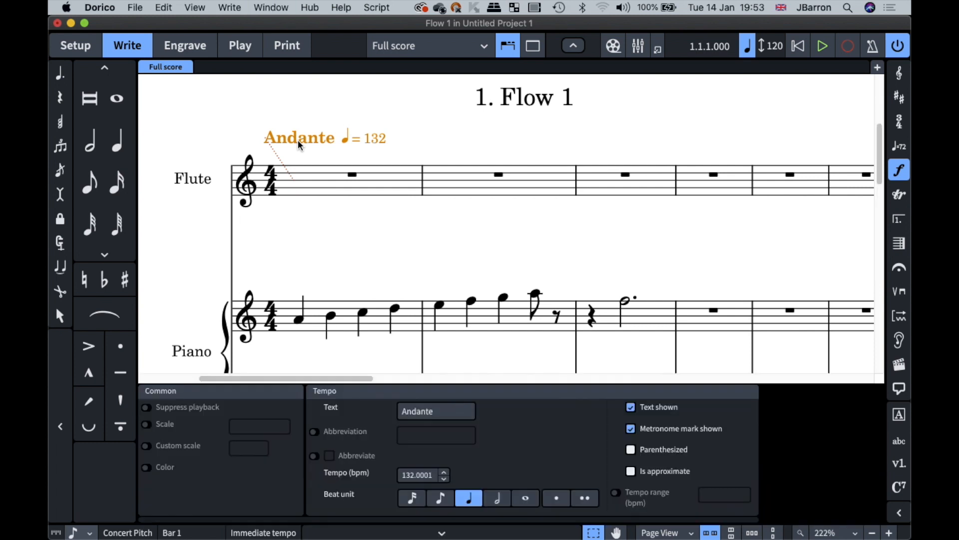
click(433, 411)
text(or similar)
key(Tab)
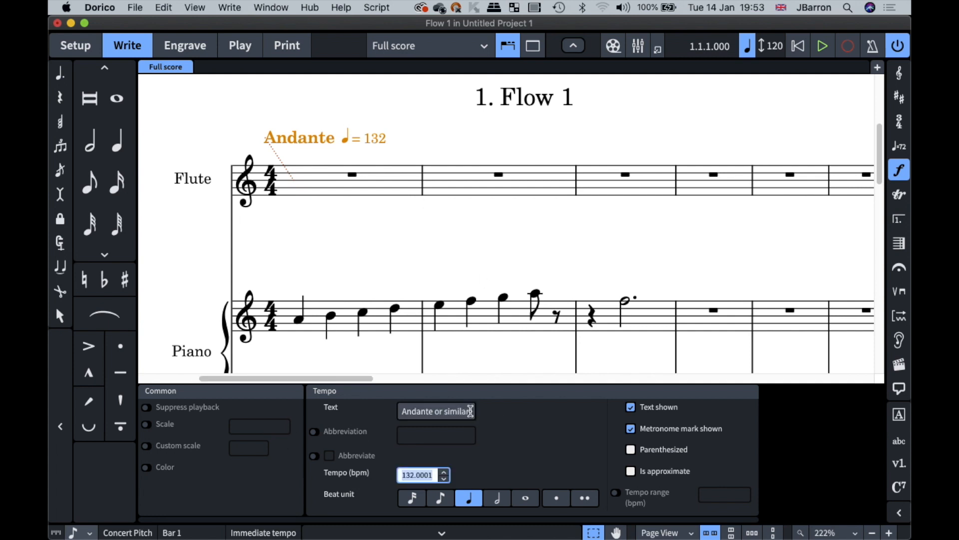
click(315, 431)
click(315, 432)
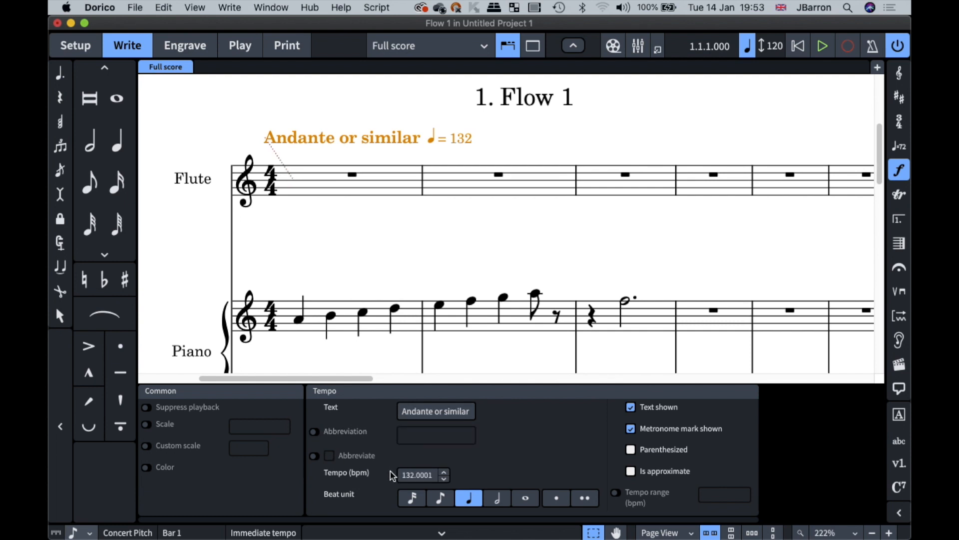
Make the metronome mark parenthesized and approximate, trying the "circa" appearance and settling on "as sign".
click(631, 451)
click(631, 471)
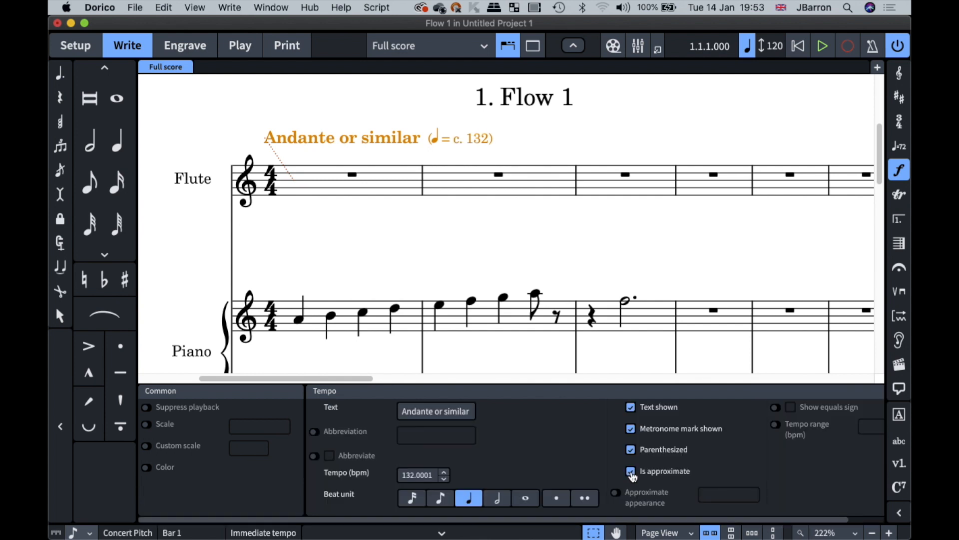
click(617, 493)
click(706, 498)
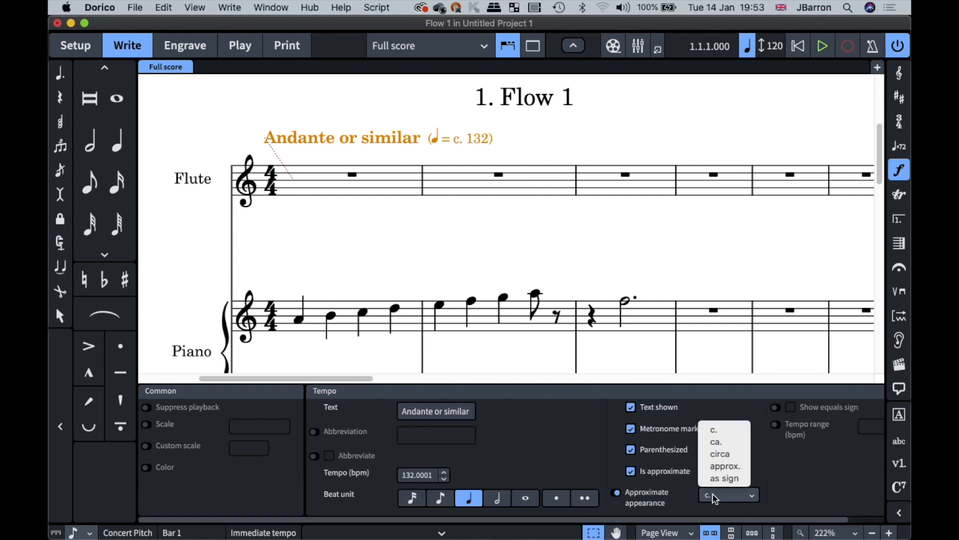
click(723, 457)
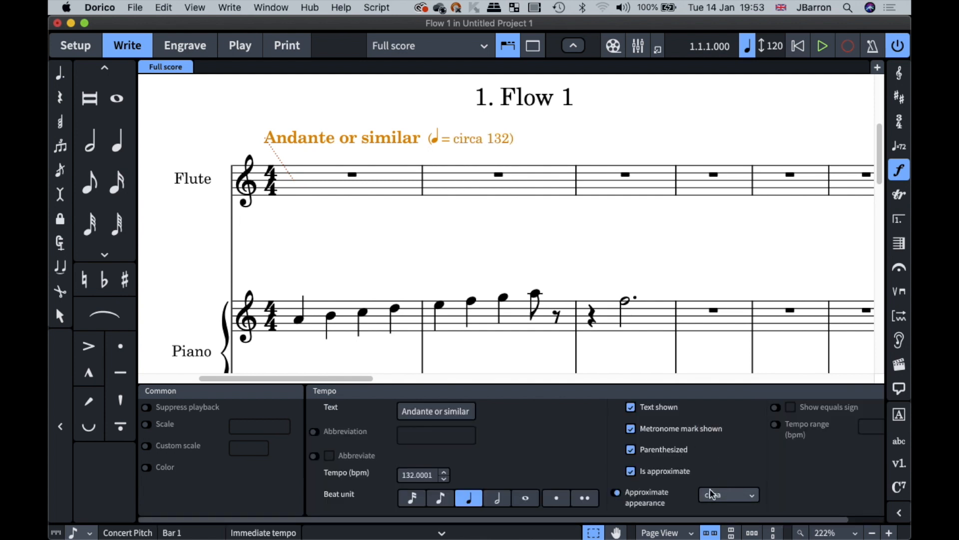
click(712, 494)
click(717, 476)
scroll(778, 456, right, 2)
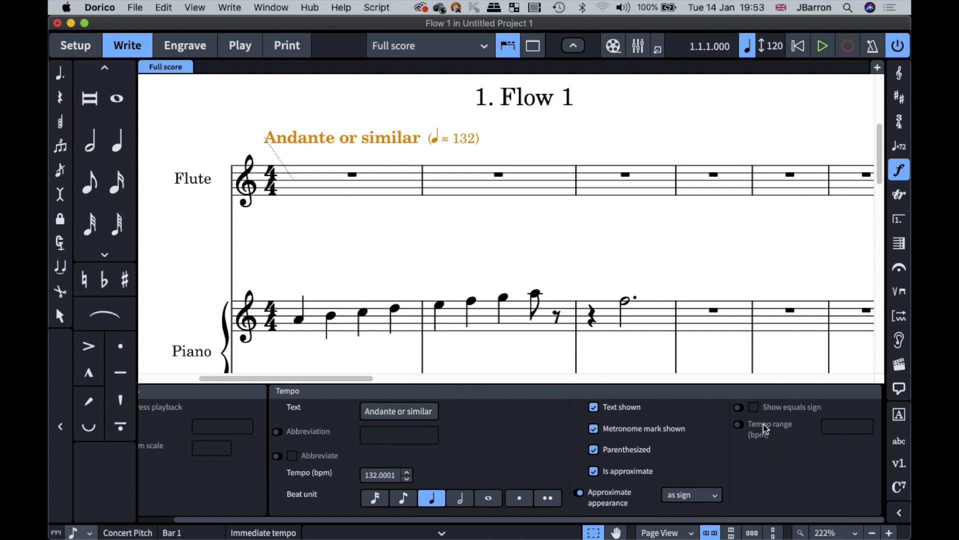
Try the equals sign option for the tempo mark and give it a tempo range value of 6 bpm.
click(755, 408)
click(756, 408)
click(756, 409)
click(739, 407)
click(739, 424)
click(867, 424)
click(868, 424)
click(867, 424)
click(868, 424)
click(868, 423)
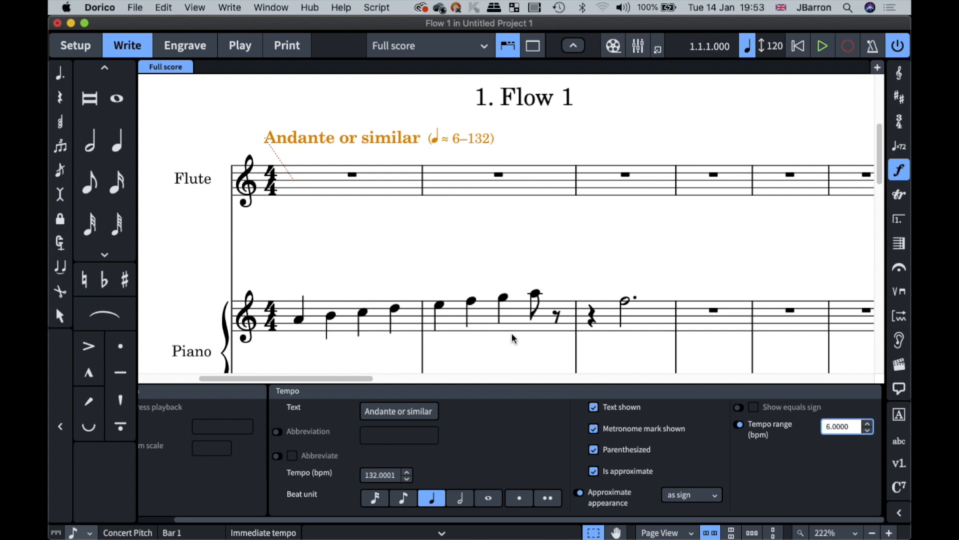
Re-enter the tempo mark as "Andante or similar q = 132" through its popover and hide the properties.
click(478, 259)
double_click(385, 135)
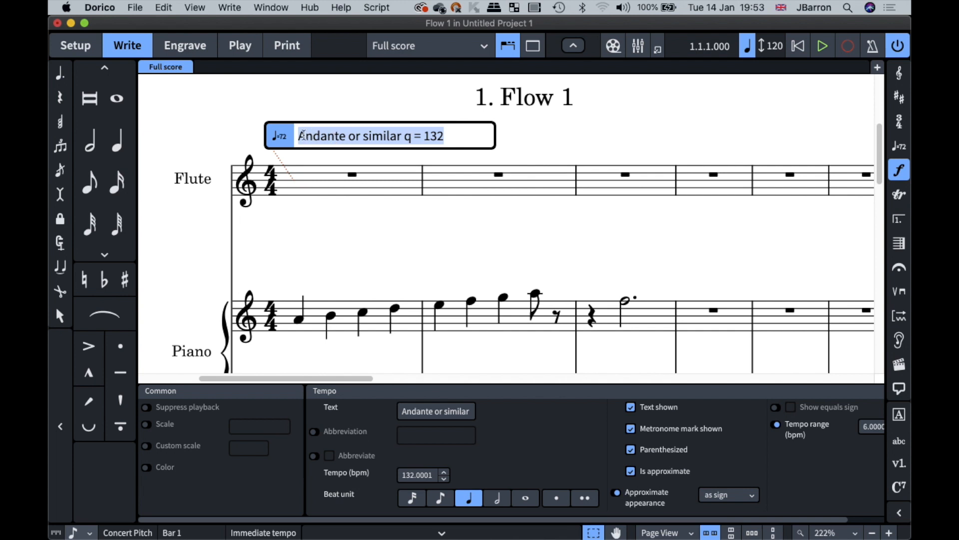
click(550, 141)
key(super+8)
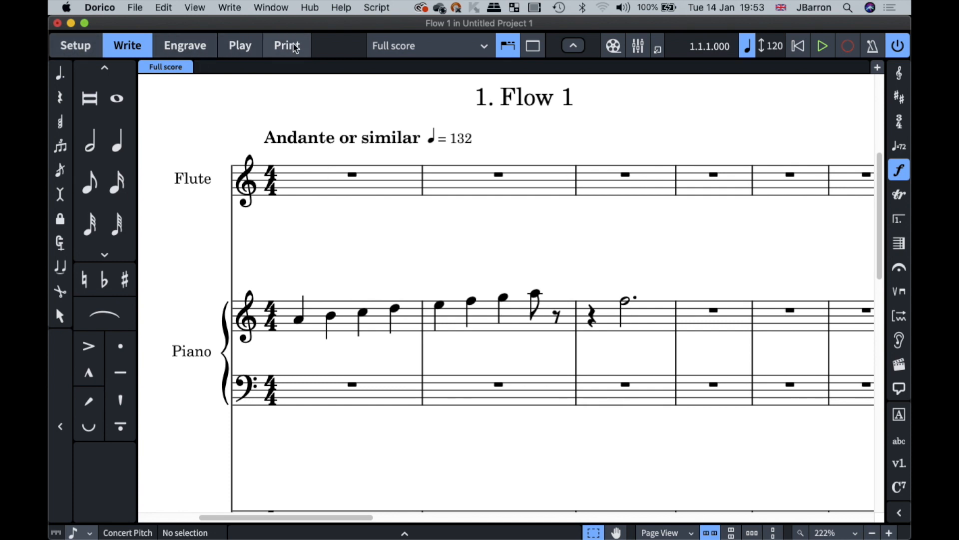
Switch to Engrave mode and back to Write mode, and toggle the main toolbar off and on several times.
key(super+3)
key(super+2)
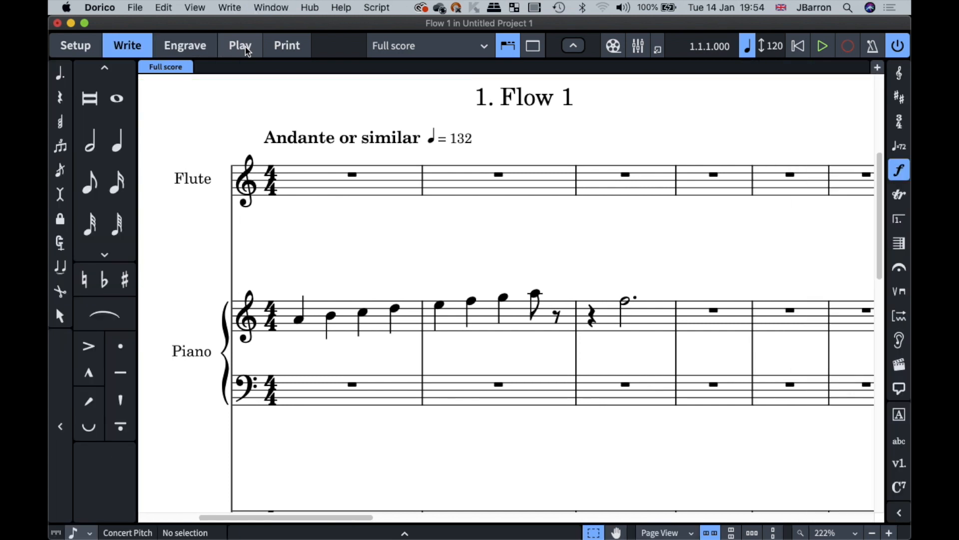
key(super+alt+t)
key(super+alt+t)
key(super+alt+t)
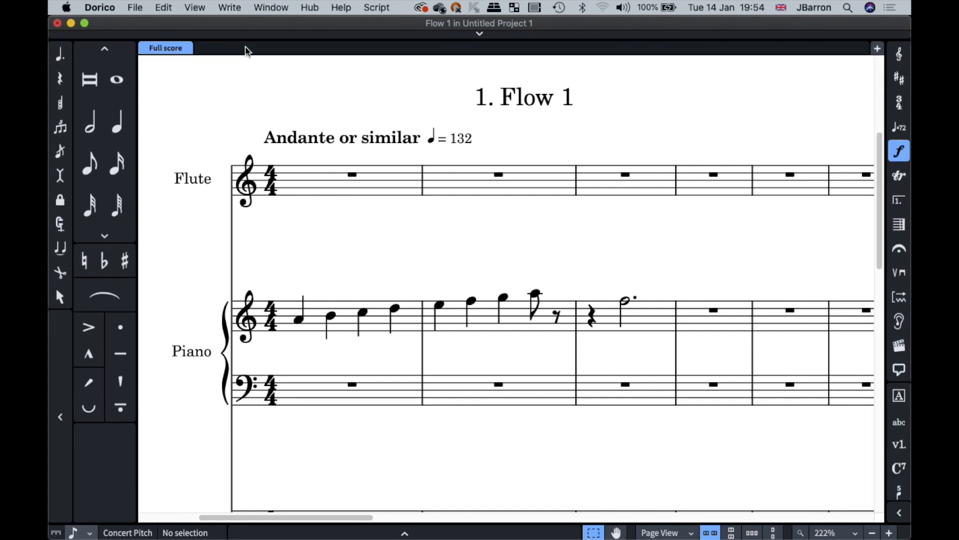
key(super+alt+t)
key(super+alt+t)
key(super+alt+t)
Toggle the notes, properties and notations panels one by one, leaving only the notes panel expanded.
key(super+7)
key(super+7)
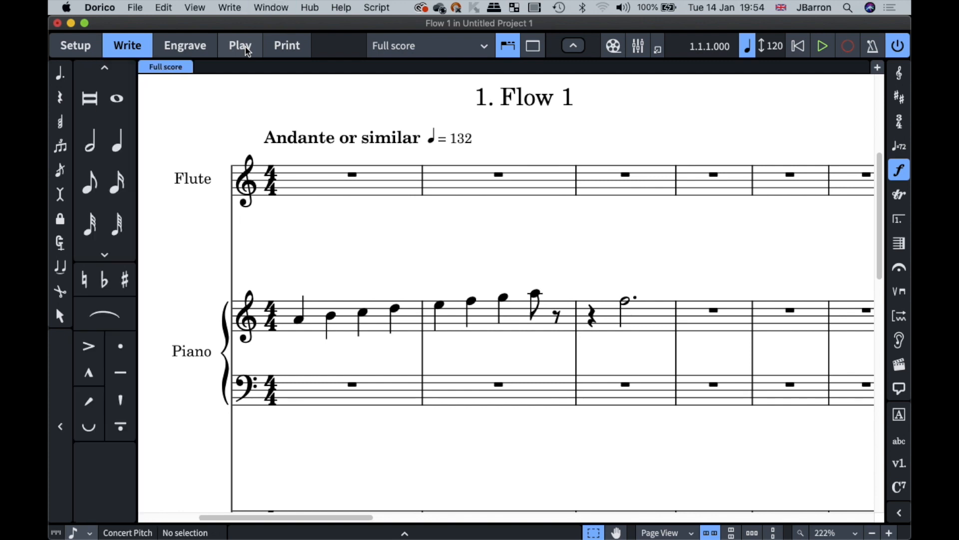
key(super+8)
key(super+8)
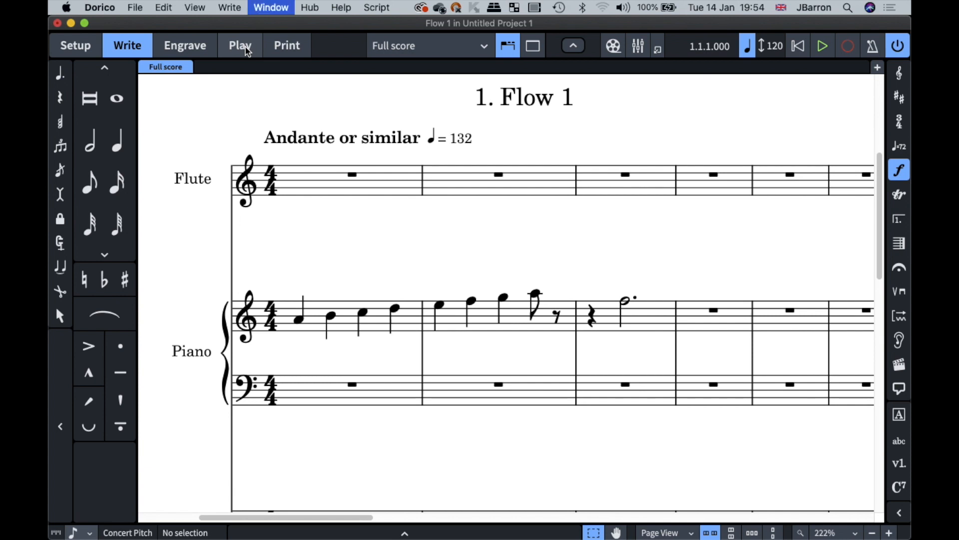
key(super+9)
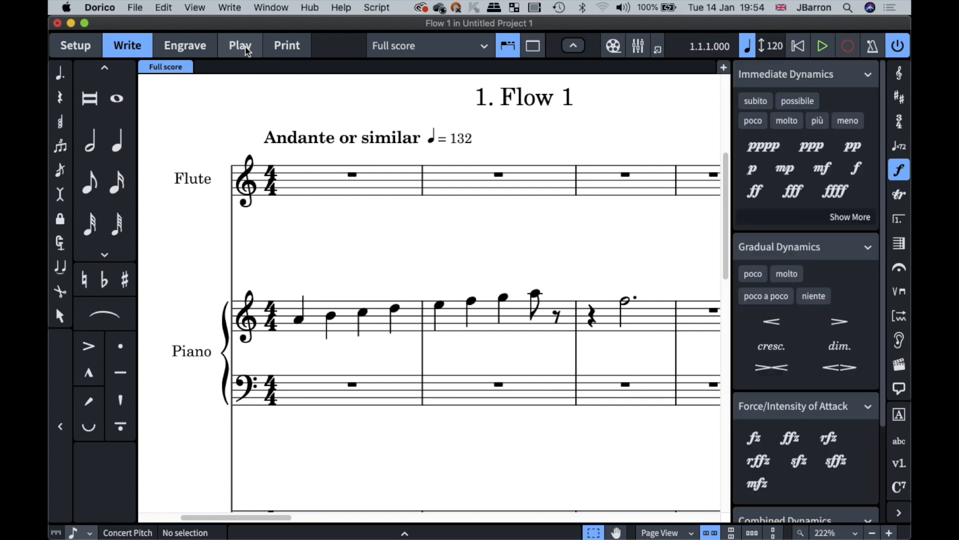
key(super+9)
key(super+9)
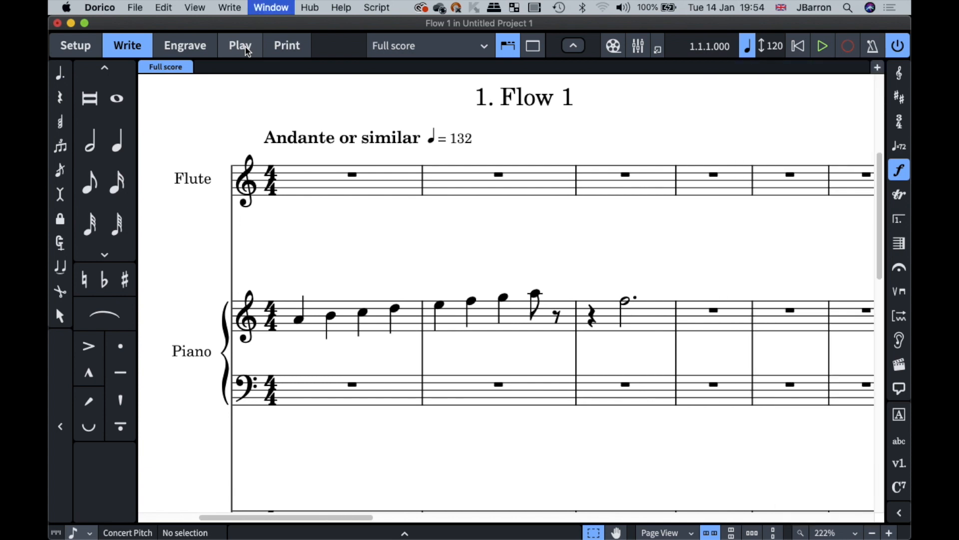
Hide and restore all panels together, finishing with the notes panel expanded again.
key(super+8)
key(super+0)
key(super+0)
key(super+0)
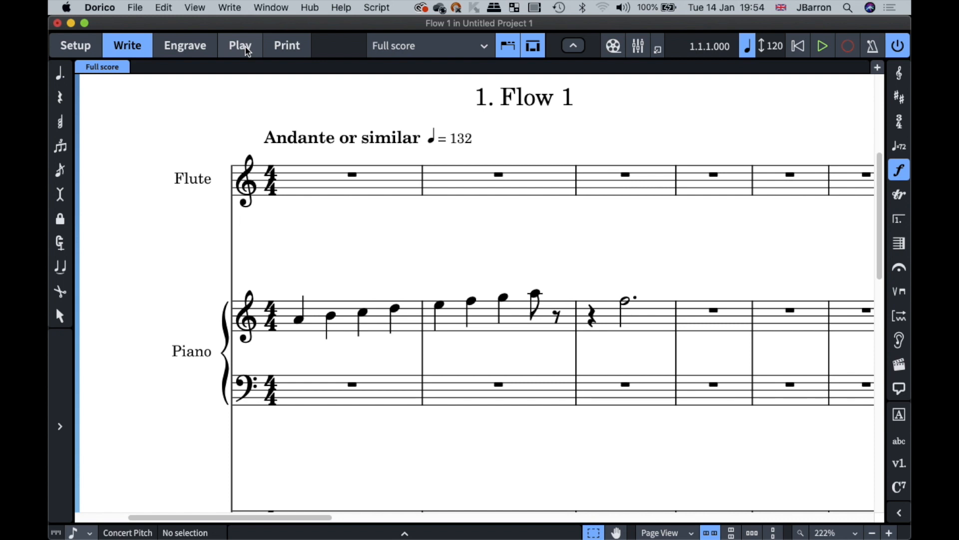
key(super+7)
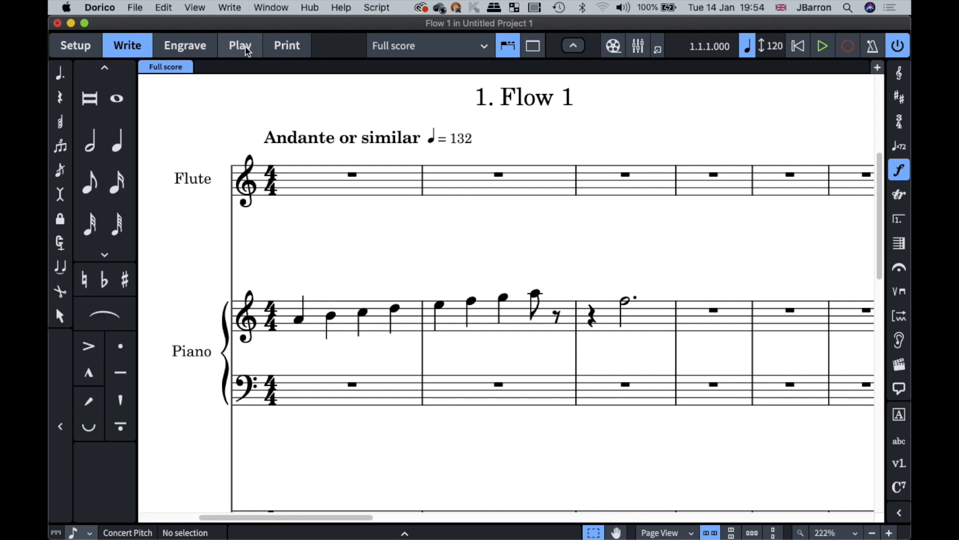
Toggle the main toolbar, the notes panel and the properties panel off and on again.
key(super+shift+s)
key(super+alt+t)
key(super+alt+t)
key(super+7)
key(super+7)
key(super+8)
key(super+8)
key(super+shift+w)
Collapse and reveal the main toolbar, the properties panel and the notations panel, restoring the original layout.
click(574, 49)
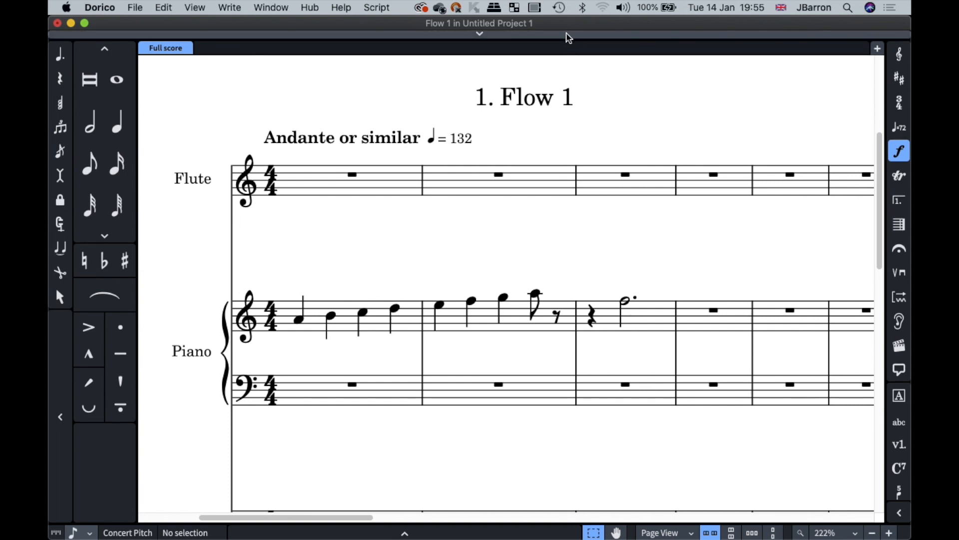
mouse_move(568, 38)
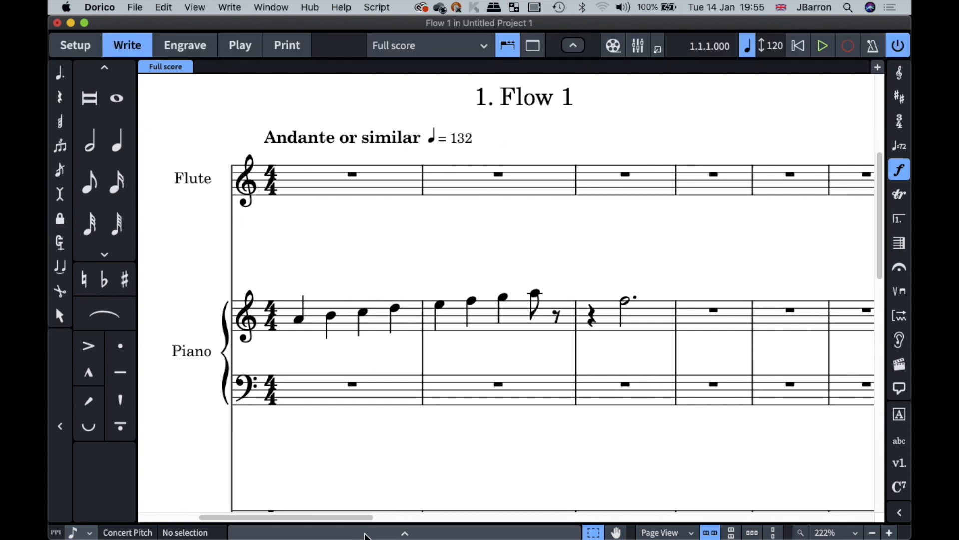
mouse_move(380, 535)
click(381, 535)
mouse_move(774, 537)
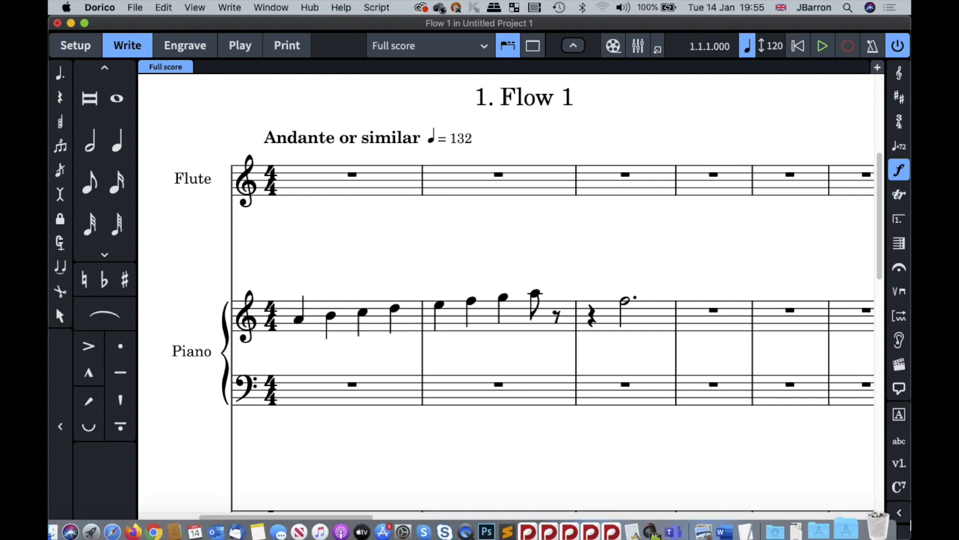
click(900, 515)
click(900, 514)
click(900, 515)
click(900, 515)
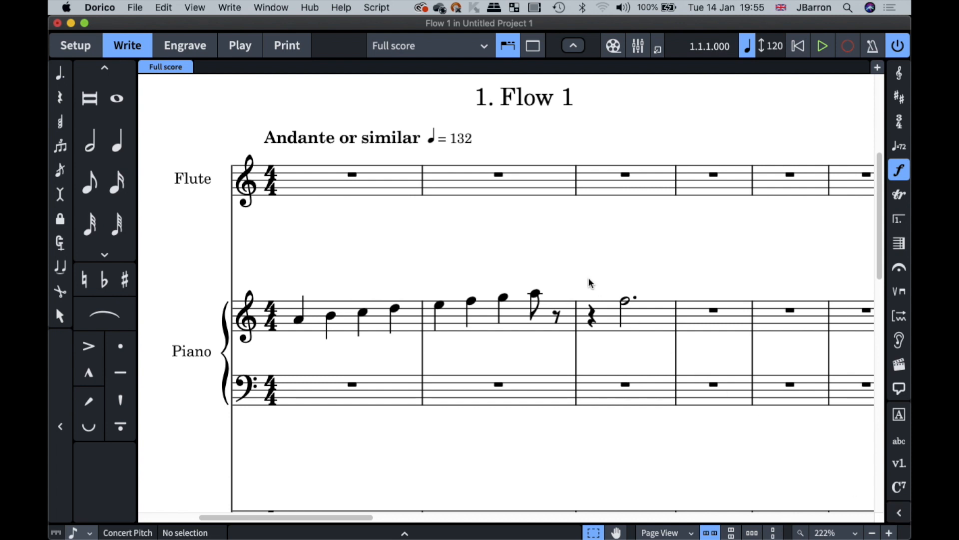
Enter quarter notes in the lower piano staff from bar 1 to an F#4 in bar 4, and move the input caret to the upper staff.
scroll(556, 269, up, 1)
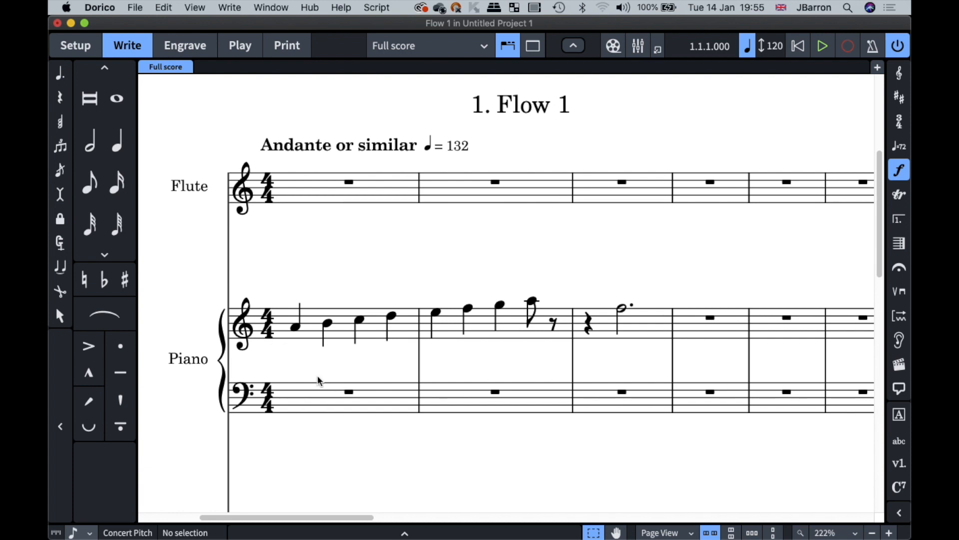
click(293, 405)
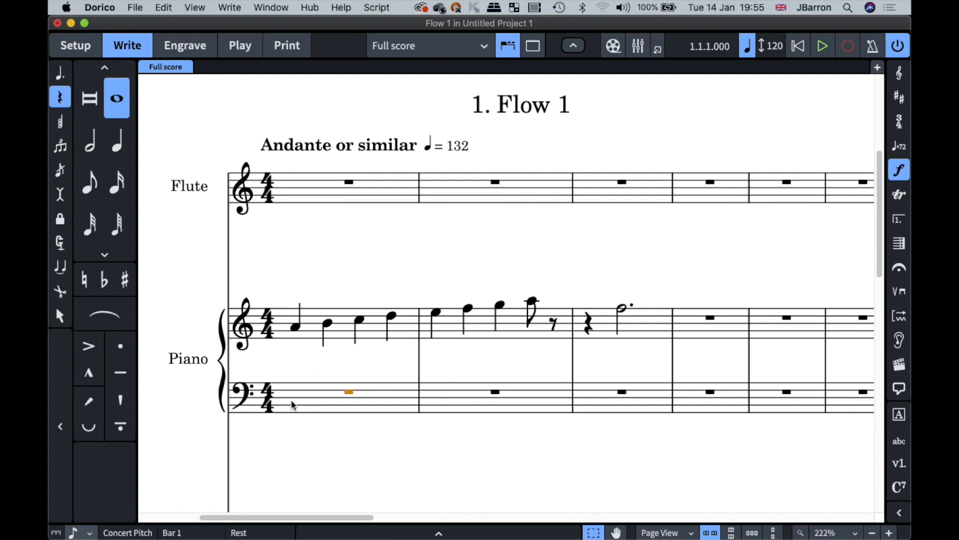
key(shift+n)
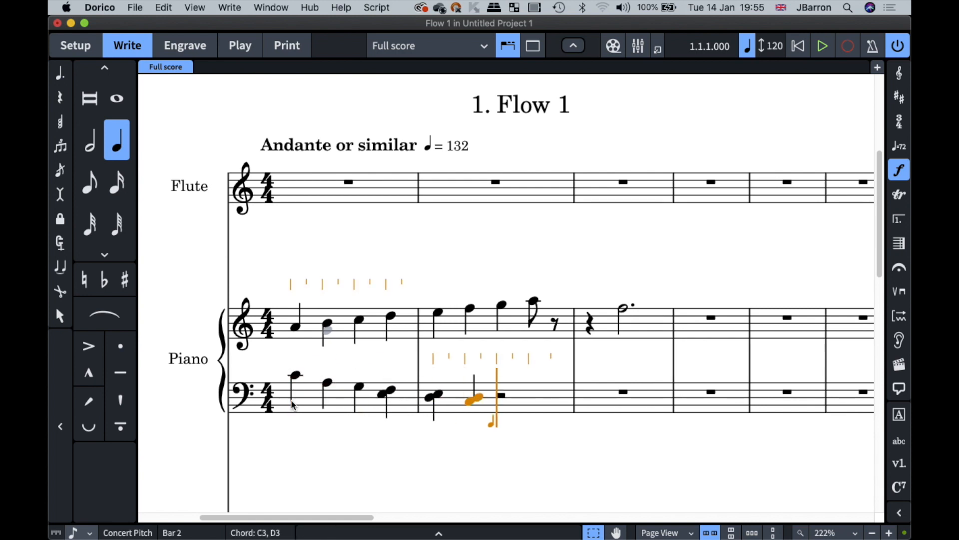
key(BackSpace)
key(BackSpace)
key(BackSpace)
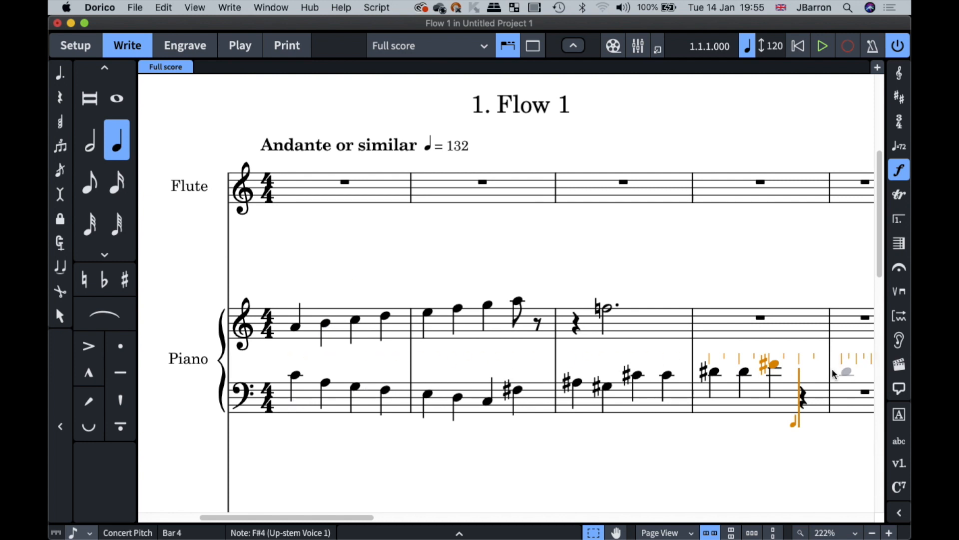
key(Up)
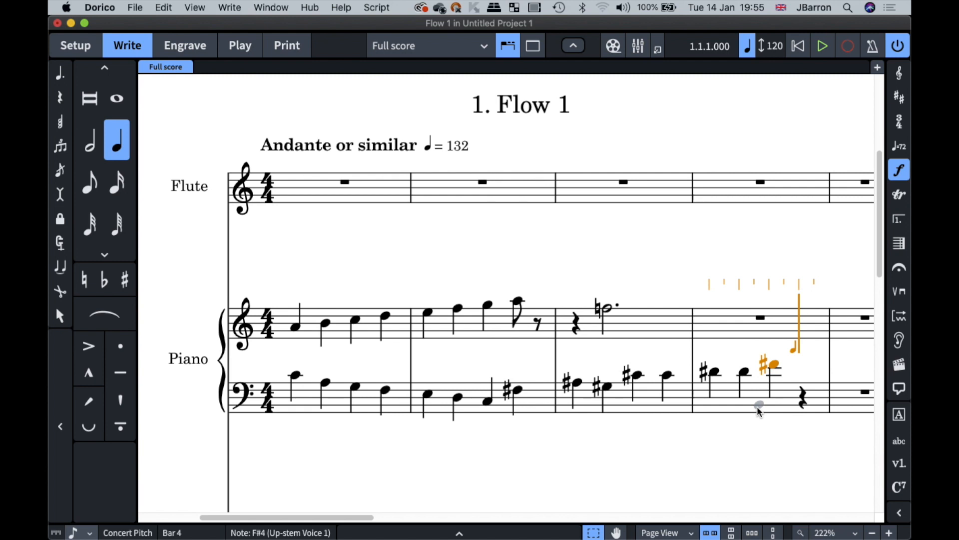
Enter quarter notes F#5 in bar 4 and Bb5 and D natural 6 in bar 5 of the upper piano staff, and end note input.
key(equal)
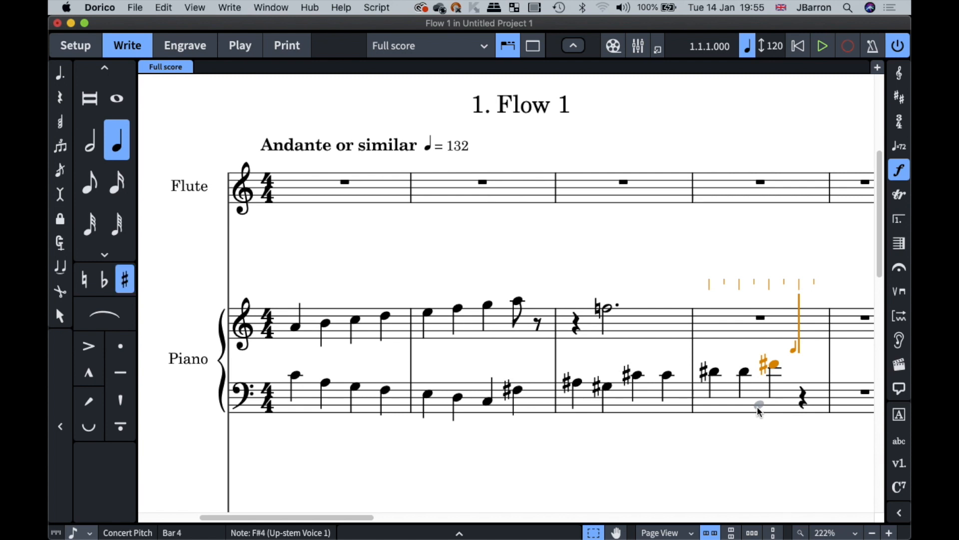
key(f)
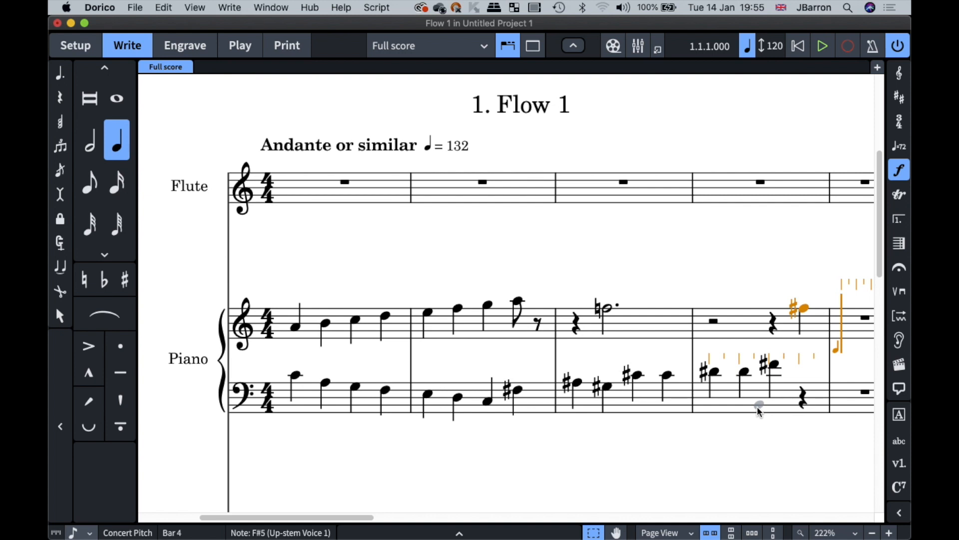
key(minus)
key(b)
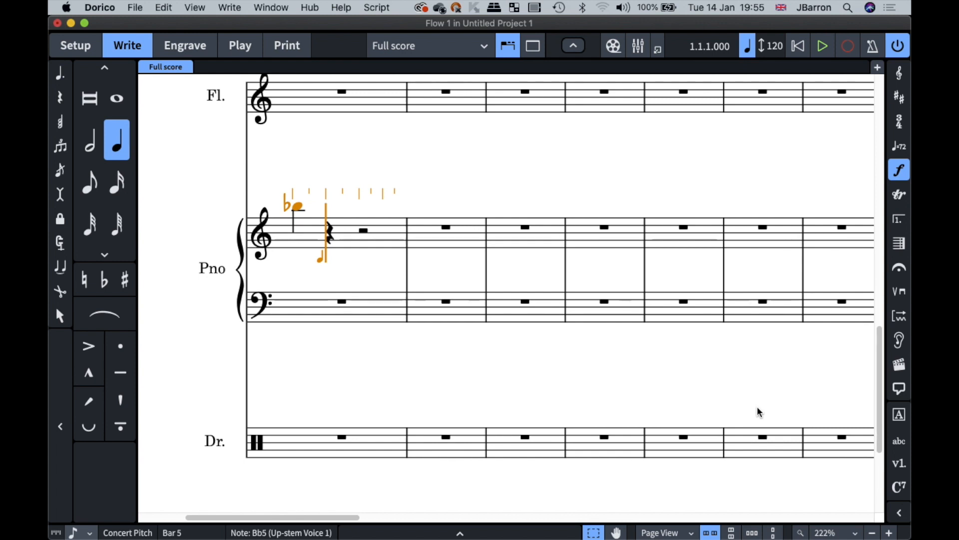
key(0)
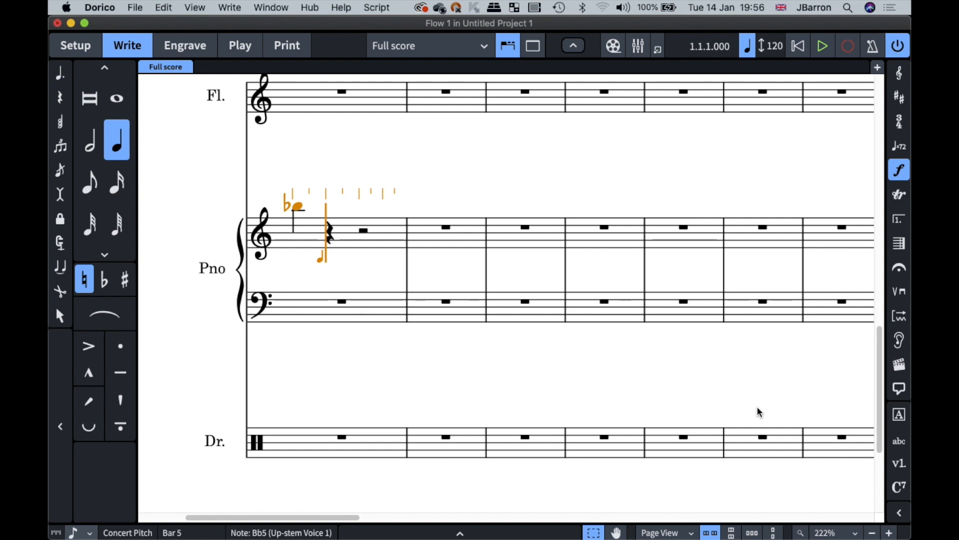
key(d)
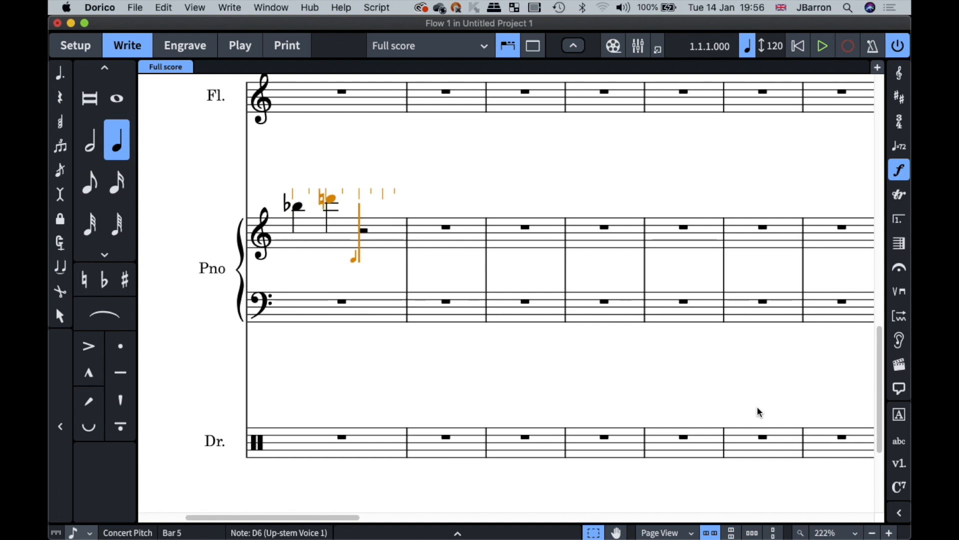
key(Escape)
Add notes a third above the four notes in bar 1 of the upper piano staff, and undo the addition.
scroll(817, 351, up, 10)
scroll(817, 353, right, 2)
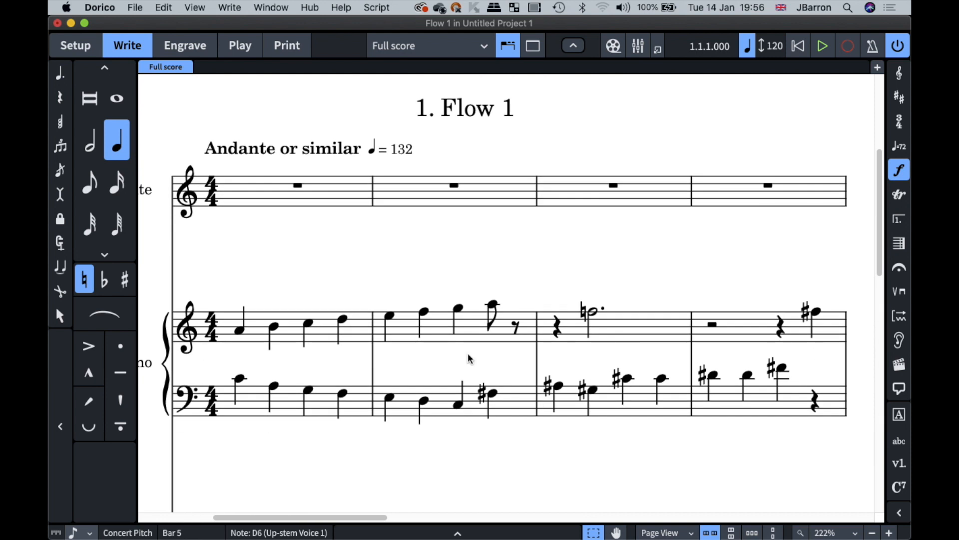
click(292, 324)
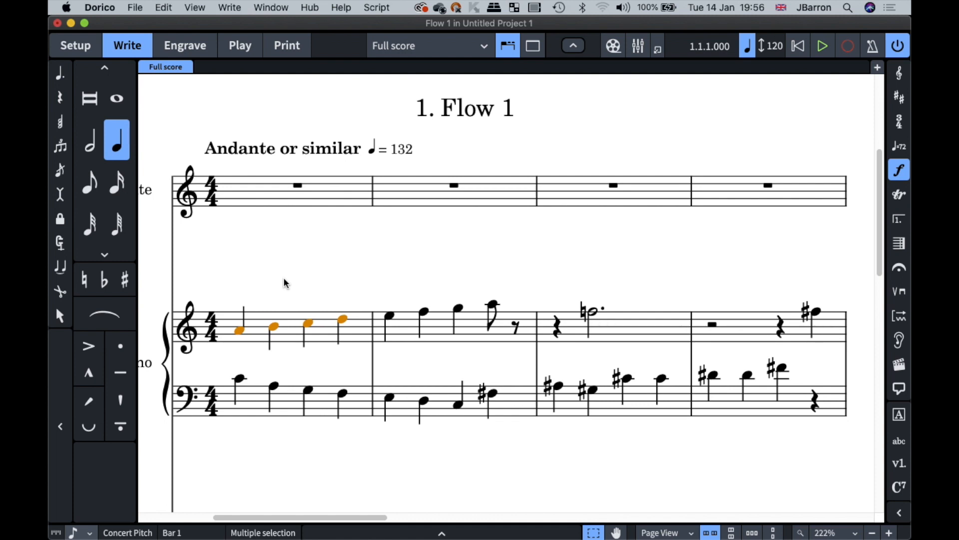
key(shift+t)
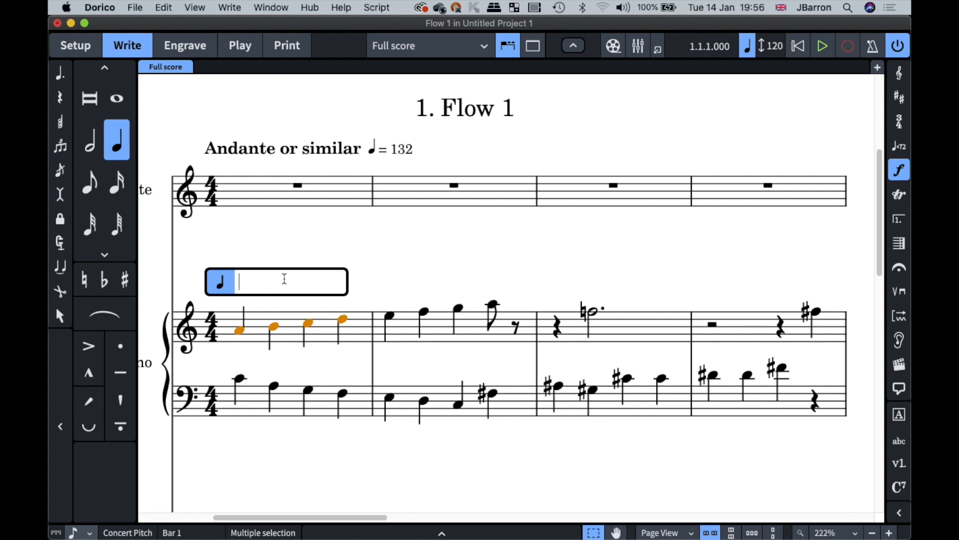
text(3)
key(Return)
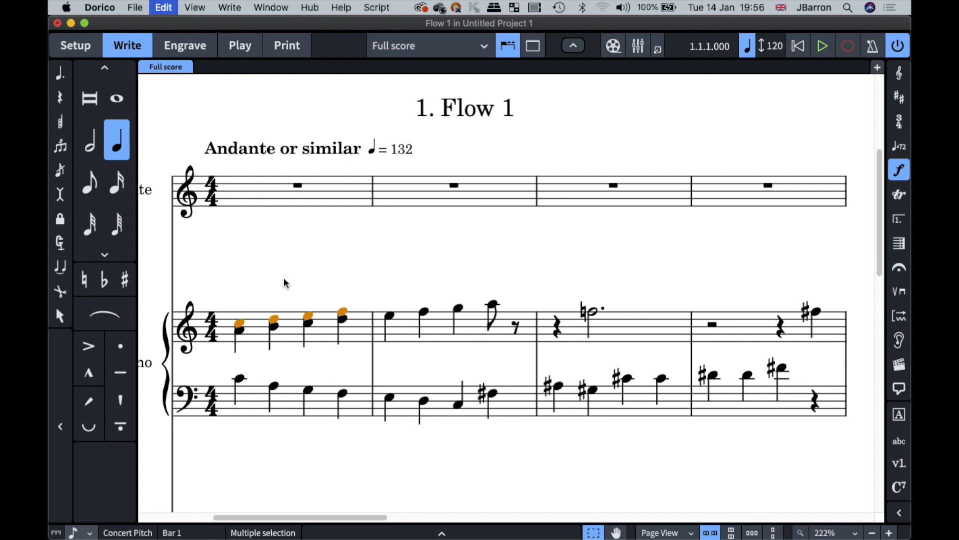
key(super+z)
Add the intervals m3,5,m7 above the selected bar 1 notes, and undo the resulting chords.
key(shift+i)
text(m3)
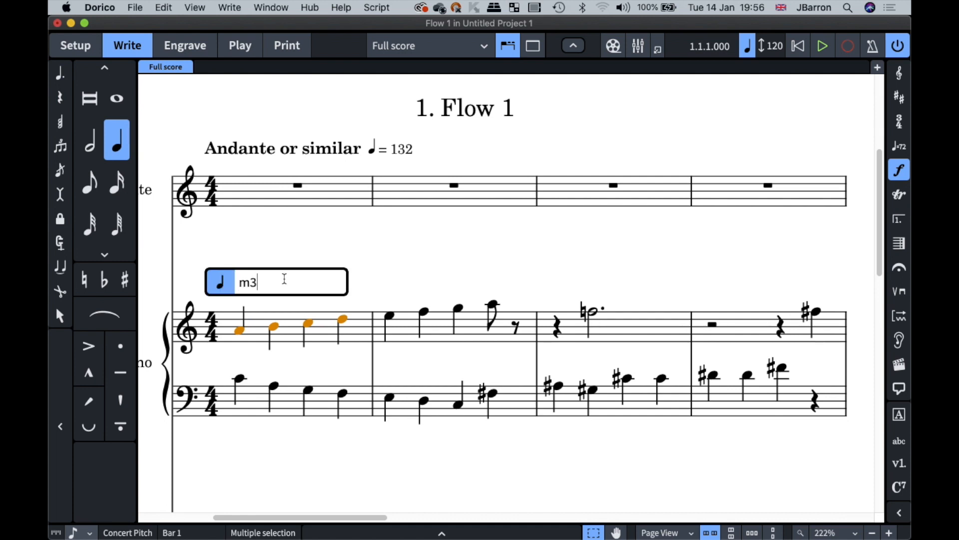
text(,5,m7)
key(Return)
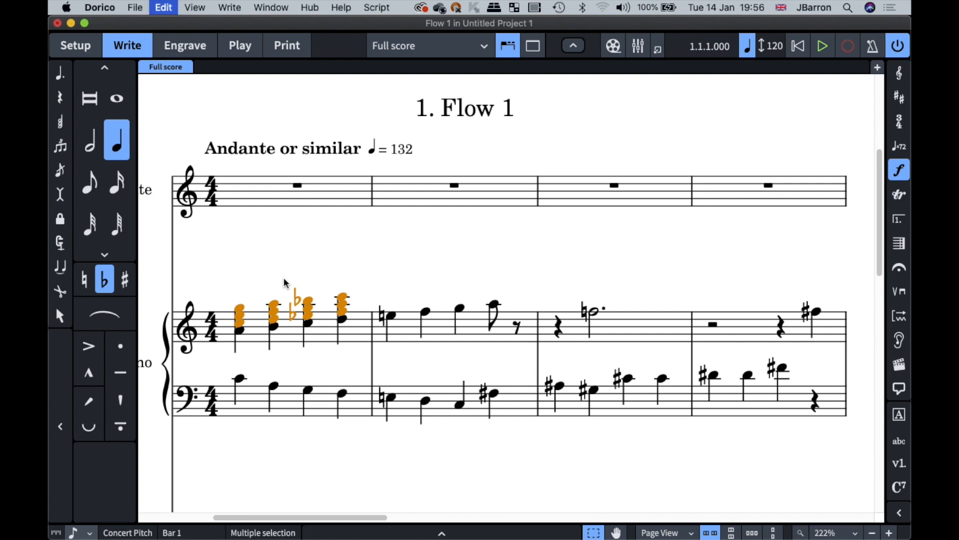
key(super+z)
Add the intervals m3,-5,m7,-8 to the selected bar 1 notes, and undo the added notes.
key(shift+i)
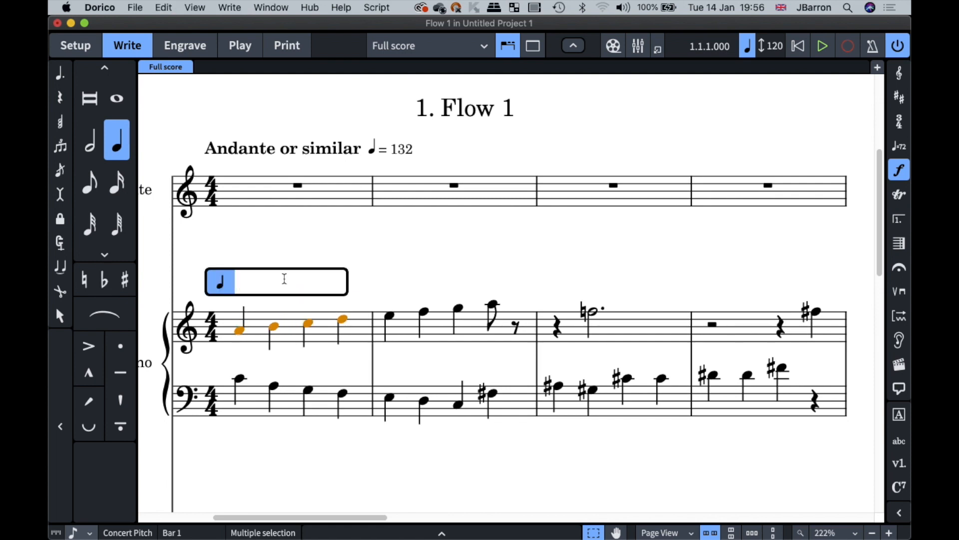
text(m3,-5,m7,-8)
key(Return)
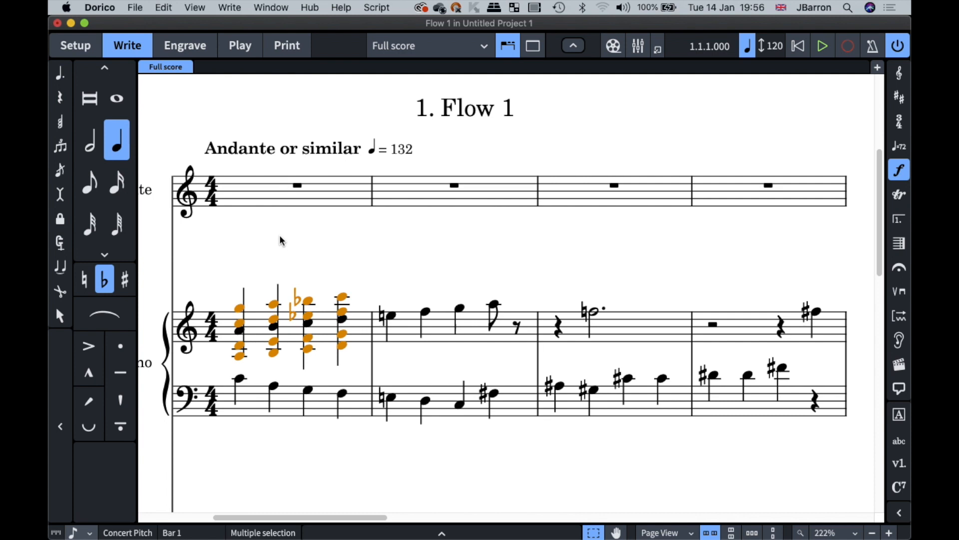
key(super+z)
Transpose the four selected bar 1 notes up a perfect fourth with the entry tp4.
key(shift+i)
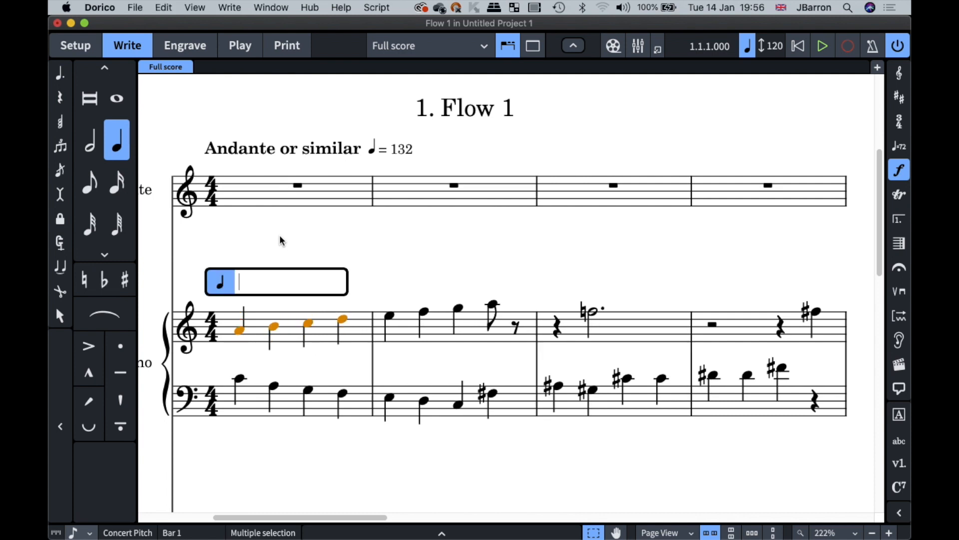
text(tp4)
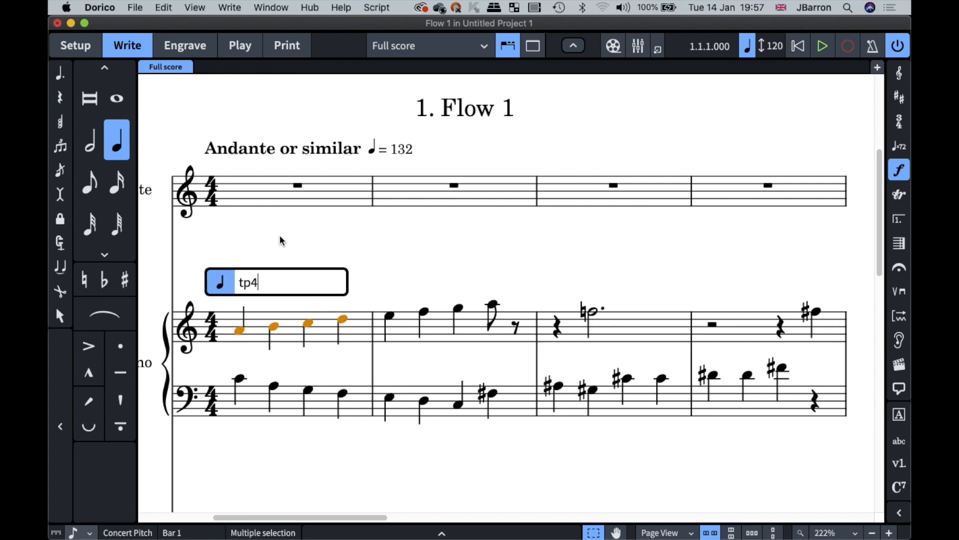
key(Return)
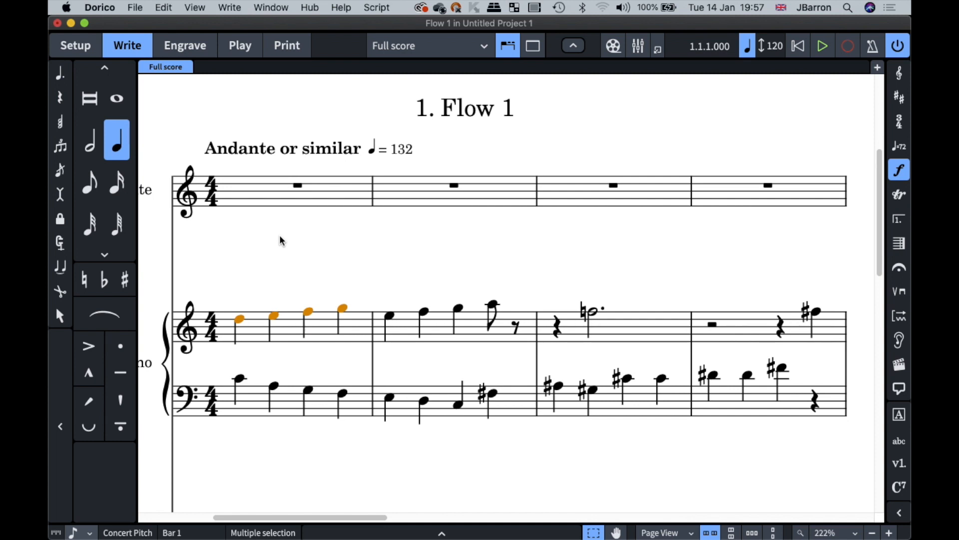
Start note input at bar 1 of the upper piano staff, enter a D major key signature, and replace it with D minor.
click(228, 325)
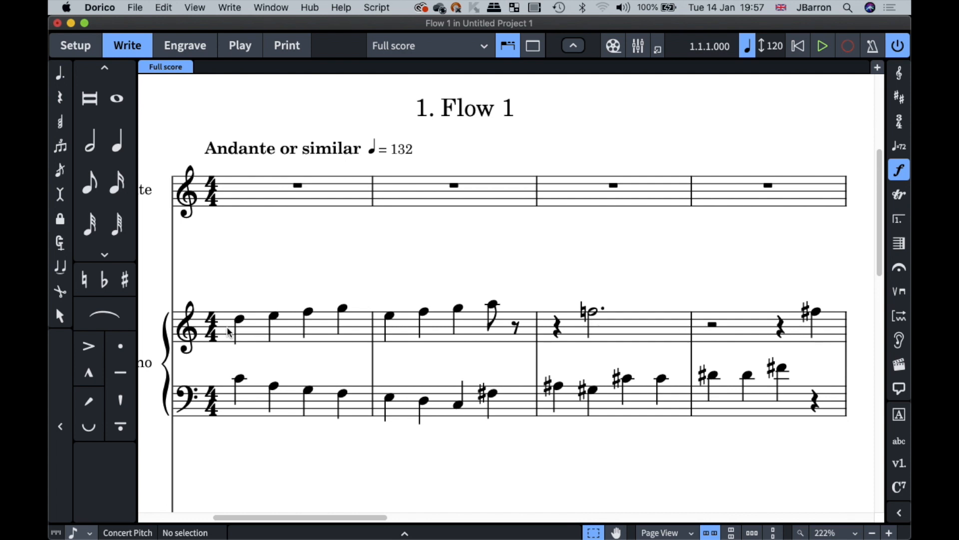
double_click(227, 326)
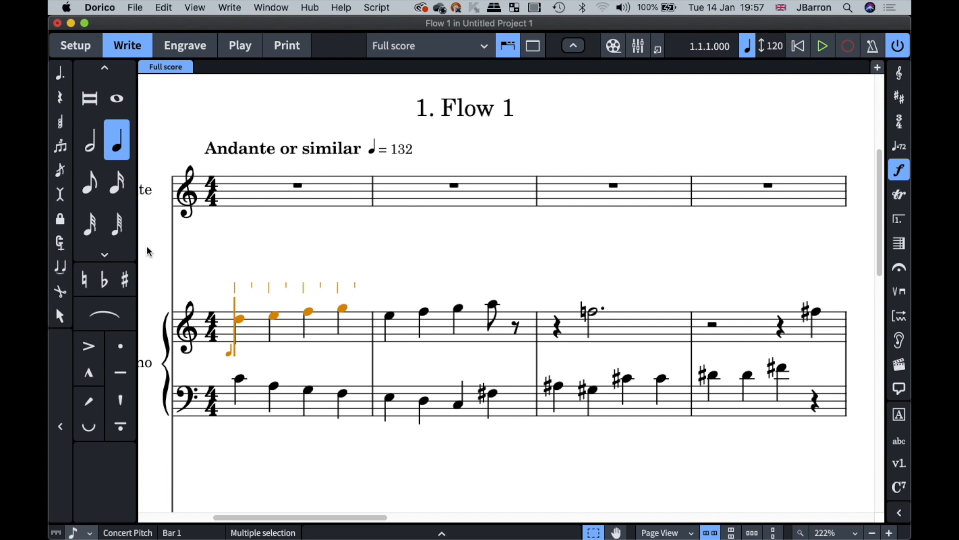
key(shift+k)
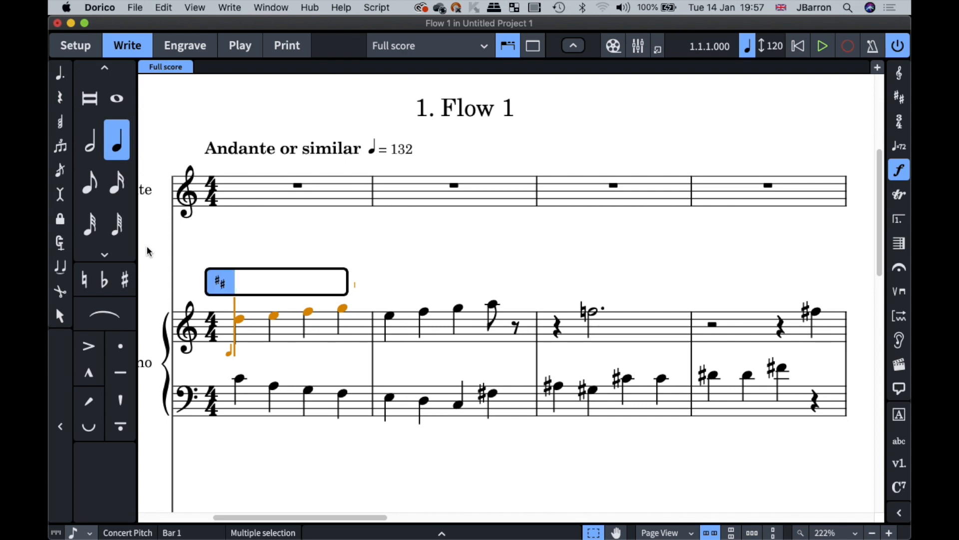
text(D)
key(Return)
key(shift+k)
text(d)
key(Return)
Change the key signature at bar 1 to four sharps with the entry 4#.
key(shift+k)
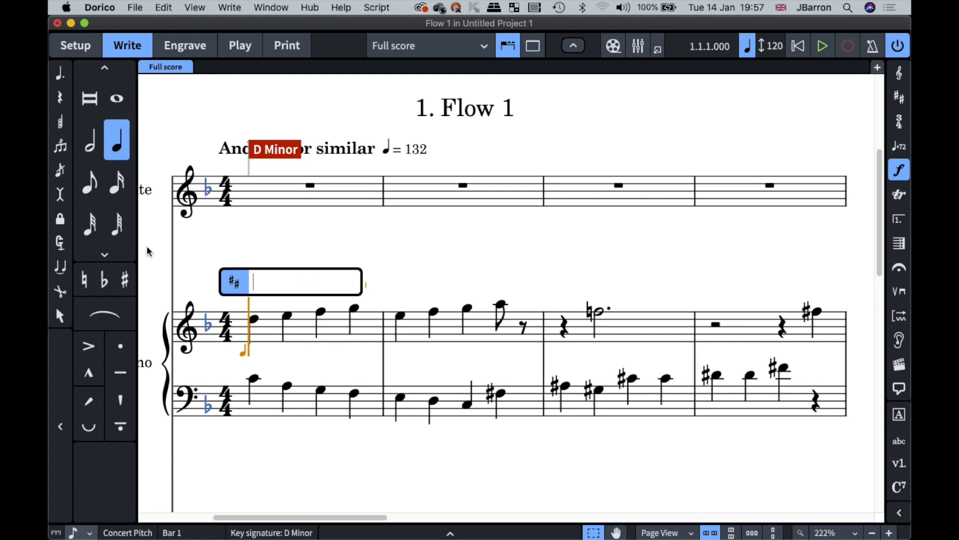
text(4#)
key(Return)
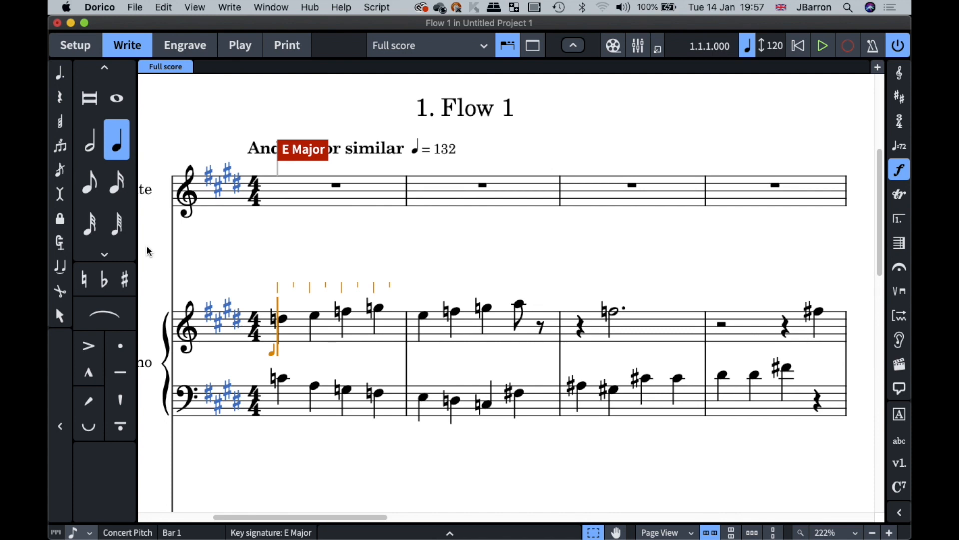
Set the key signature at bar 1 to F flat major and leave note input.
key(shift+k)
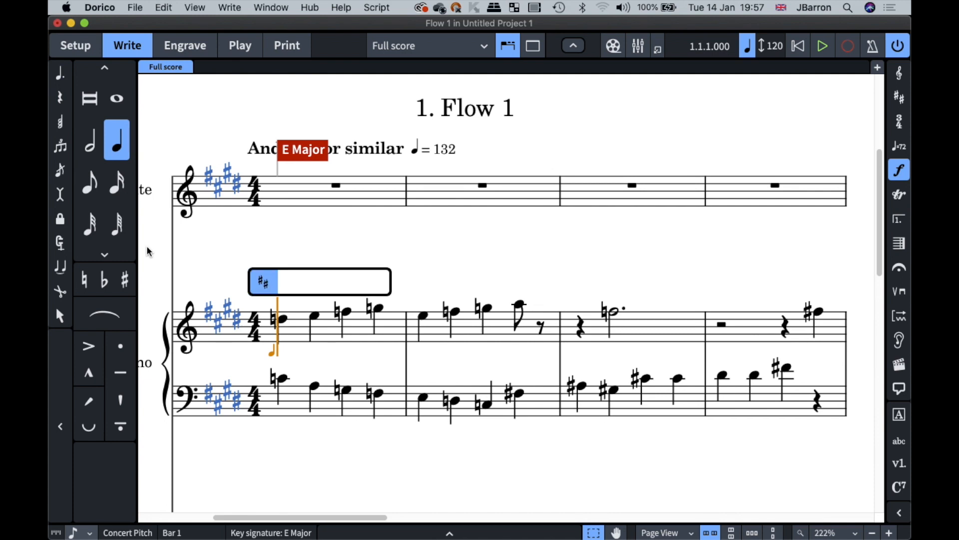
text(Fb)
key(Return)
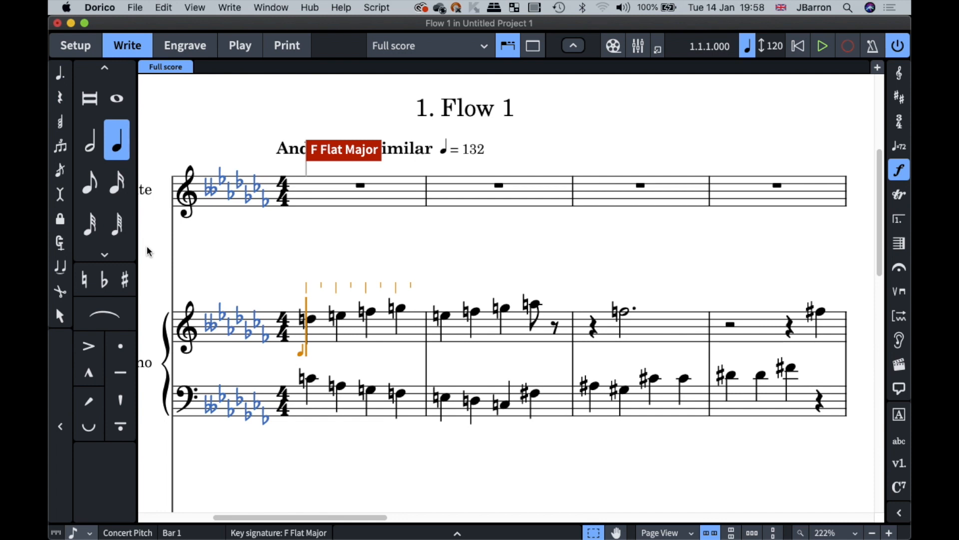
key(Escape)
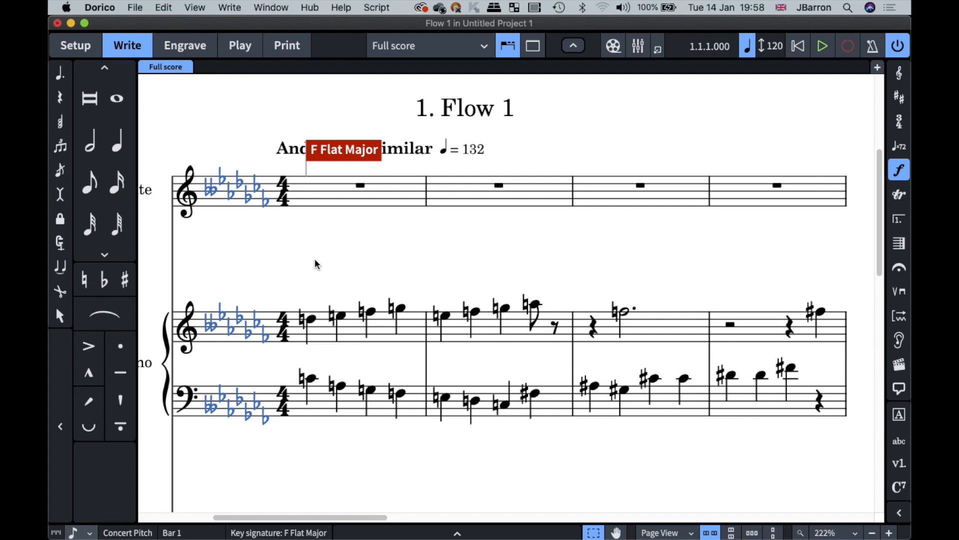
Display the key signature options, choose the Equal temperament (24-EDO) tonality system, and examine its accidentals.
click(899, 97)
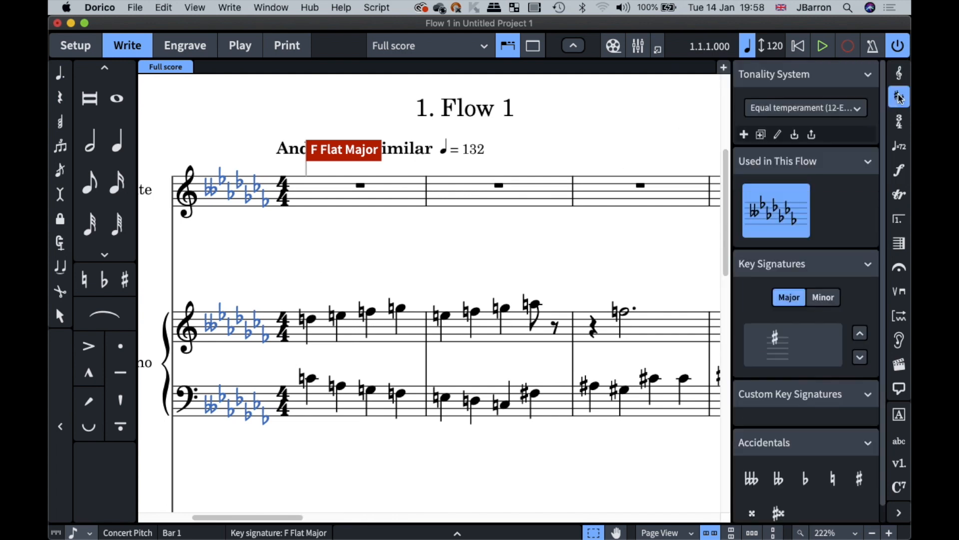
click(819, 110)
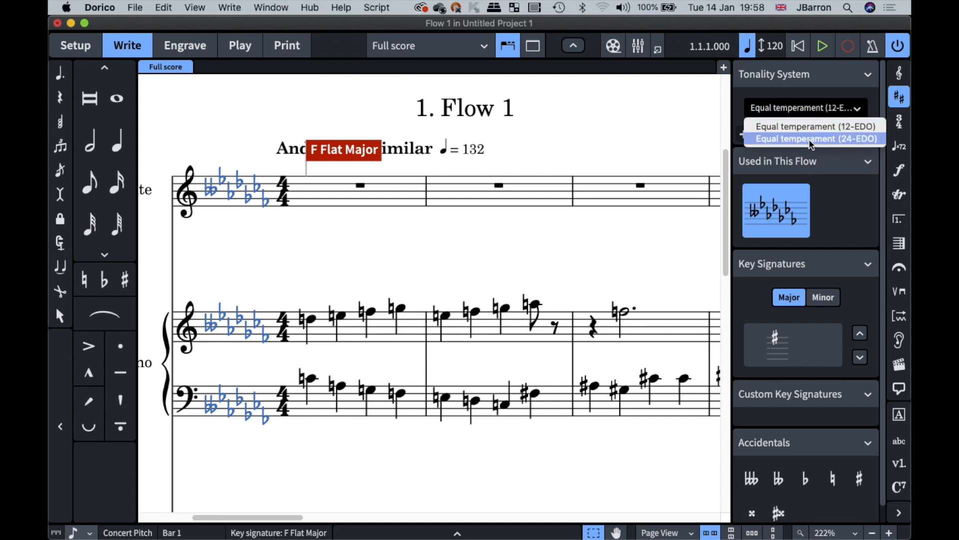
click(864, 140)
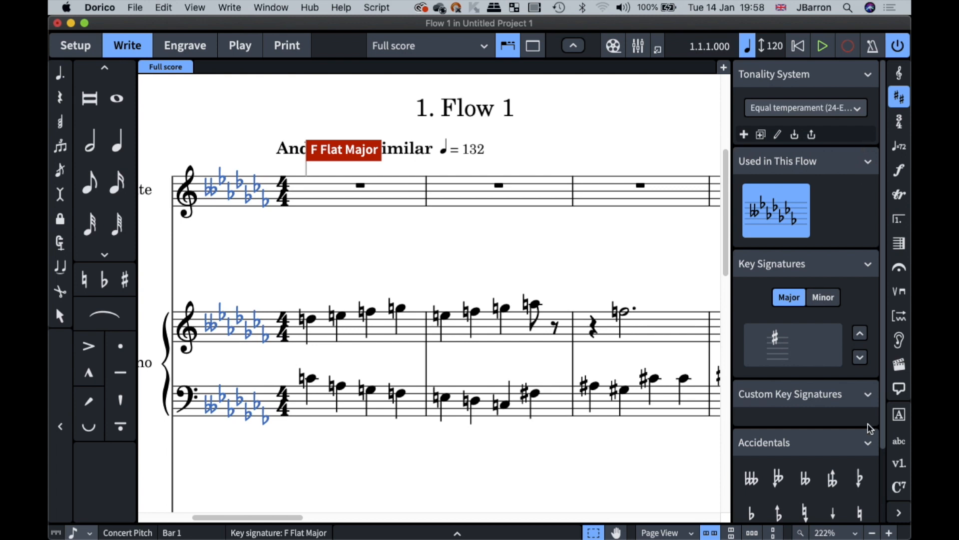
scroll(871, 423, down, 3)
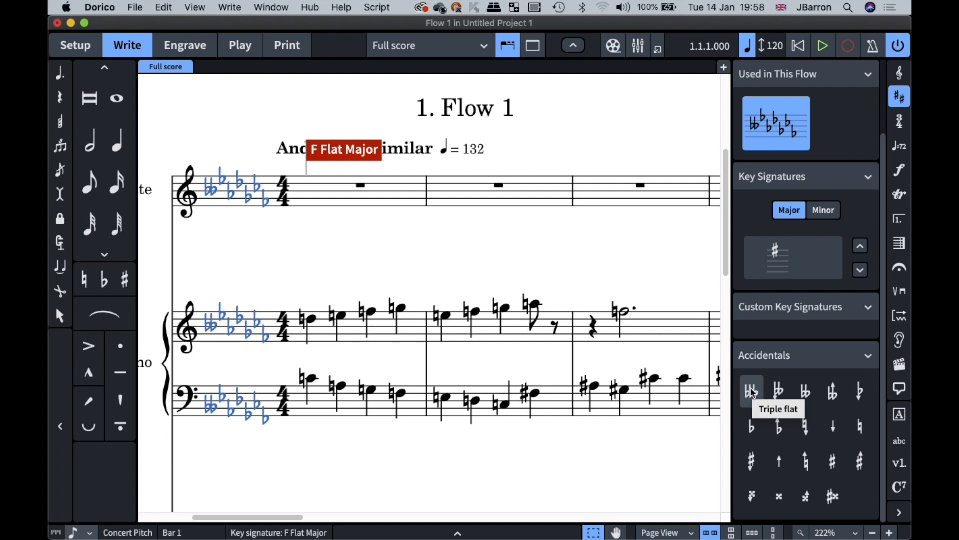
scroll(752, 392, up, 3)
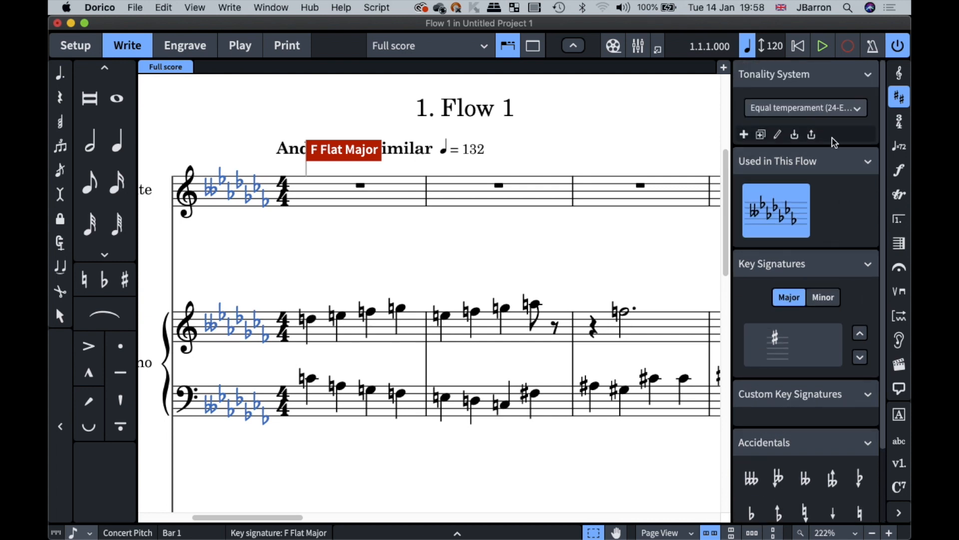
Open a new tonality system to view its octave divisions, accidentals and custom key signatures, then discard it and clear the selection.
click(743, 135)
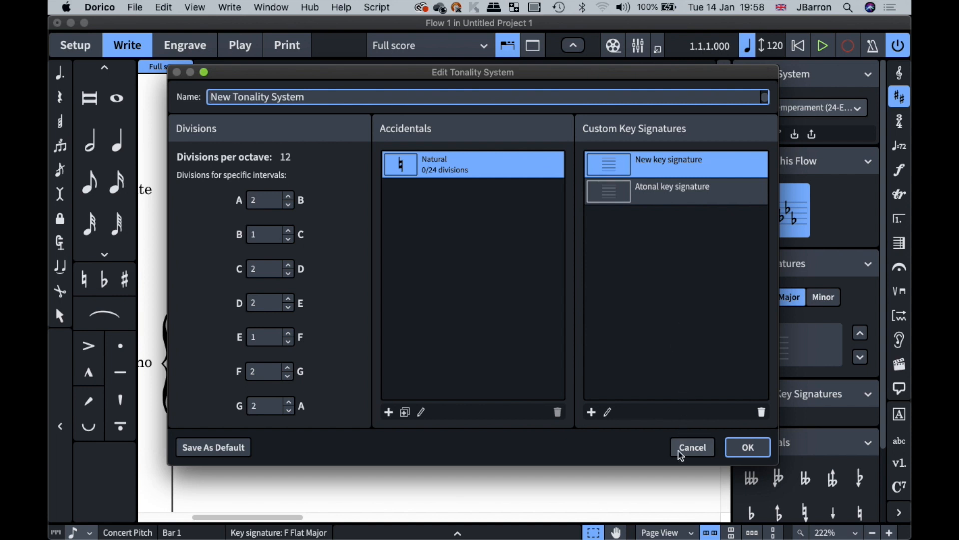
click(693, 448)
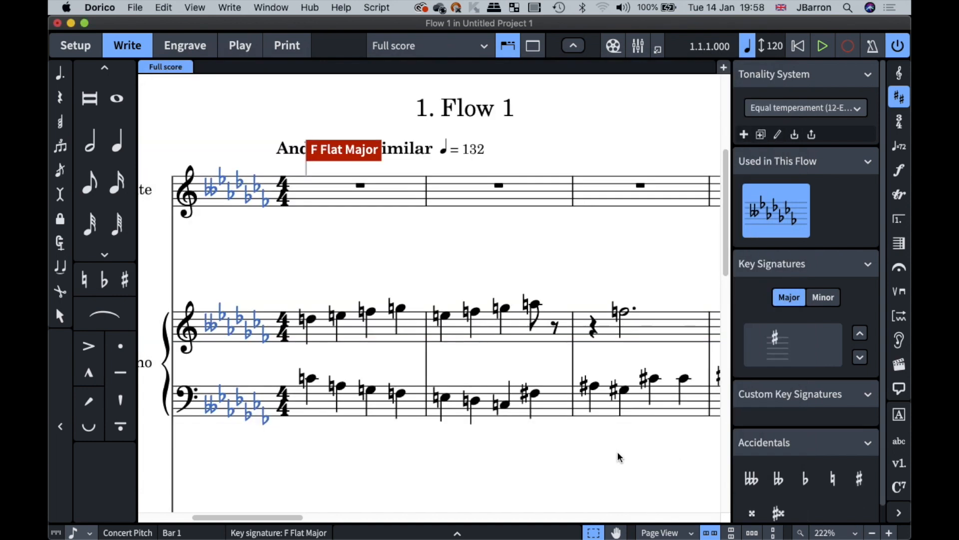
click(593, 457)
Switch to Finder, open the Just intonation Intabulation_BELLS_01-01 project from the NAMM 20 folder, dismiss the warning, and close the Pianoteq 6 window.
key(super+Tab)
key(super+Tab)
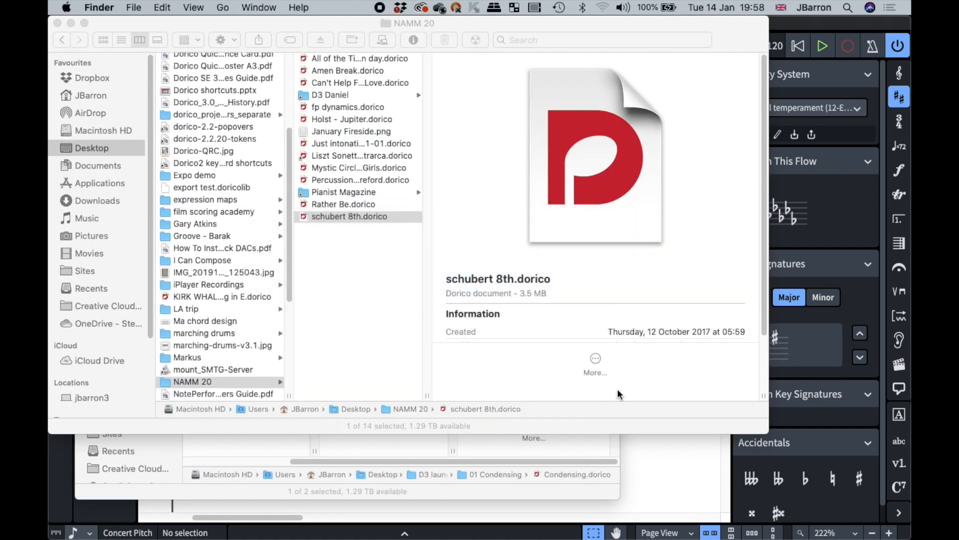
double_click(350, 145)
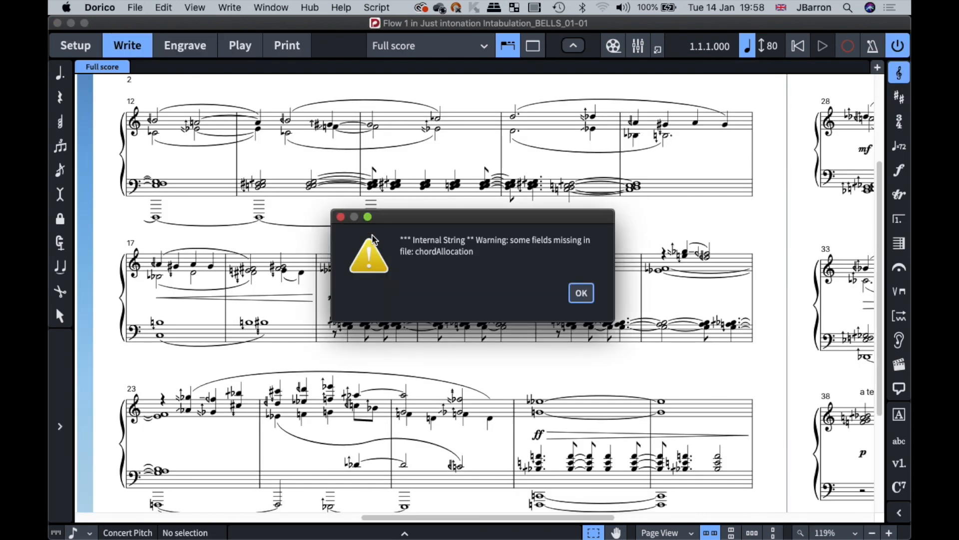
click(581, 293)
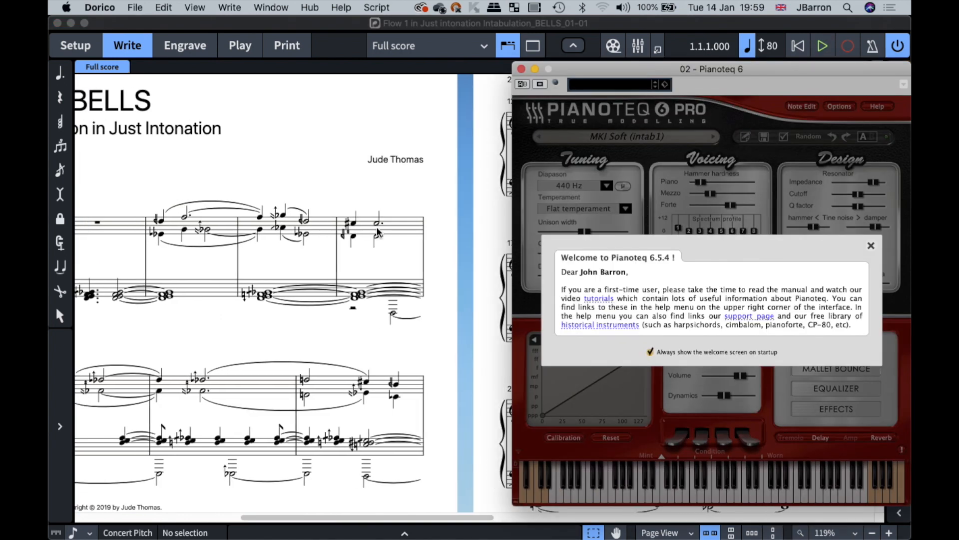
click(521, 69)
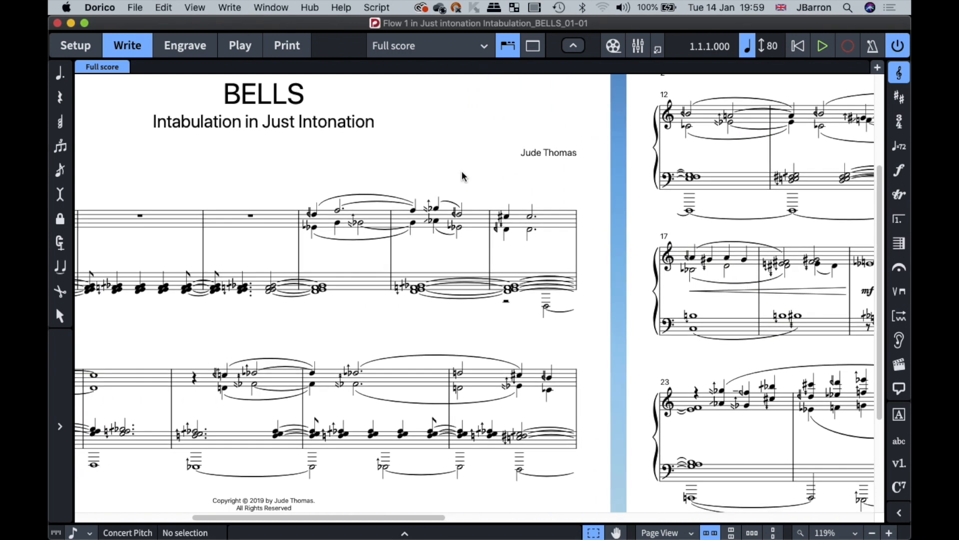
Display the key signature options for the BELLS score and view the available tonality systems, leaving HEJI_12000 selected.
scroll(463, 176, down, 1)
key(z)
key(z)
scroll(484, 224, up, 1)
click(900, 96)
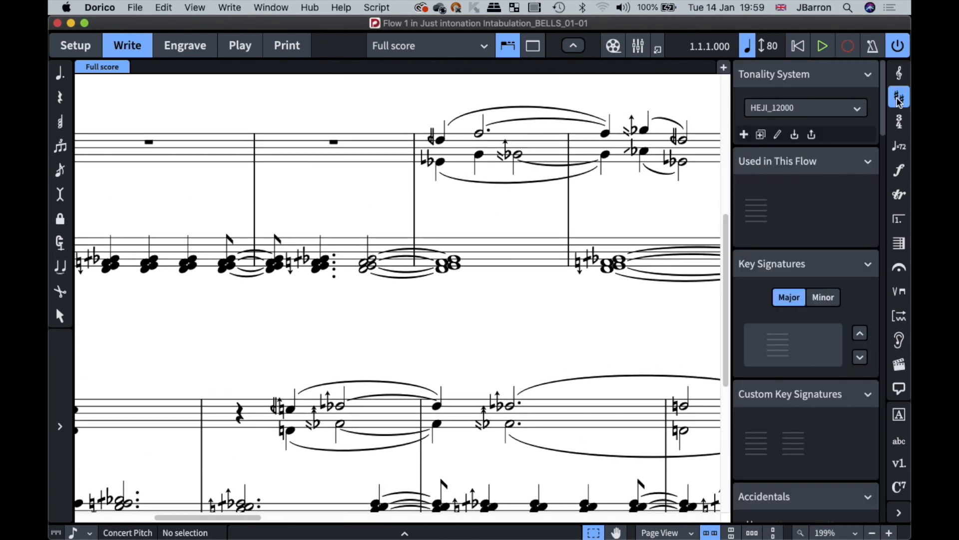
click(811, 112)
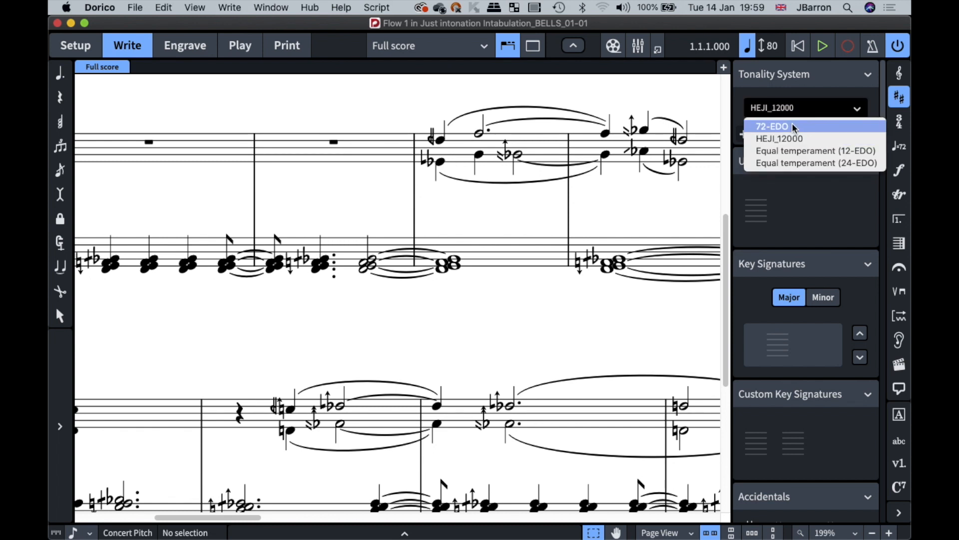
click(797, 205)
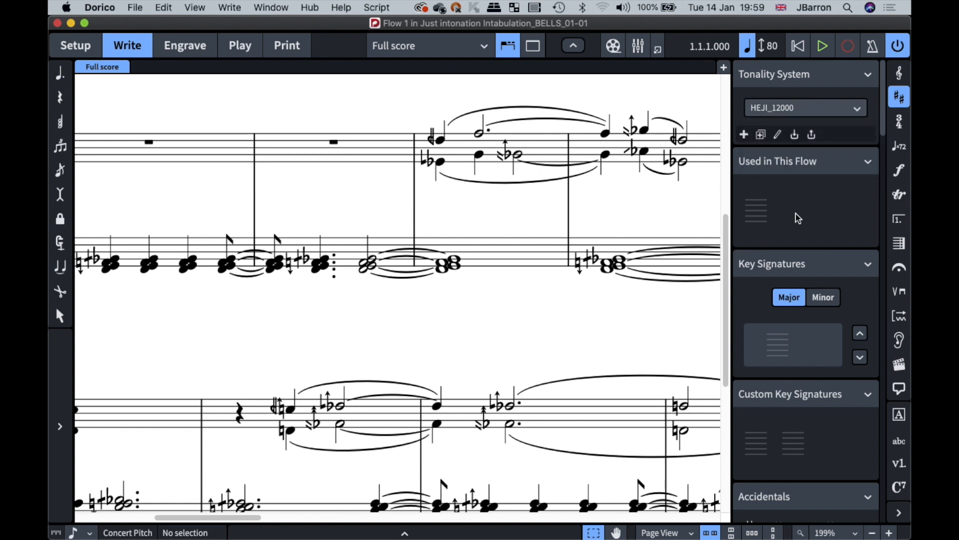
Open the HEJI_12000 tonality system for editing, examine its interval divisions and full accidental list, and close it without saving.
click(776, 135)
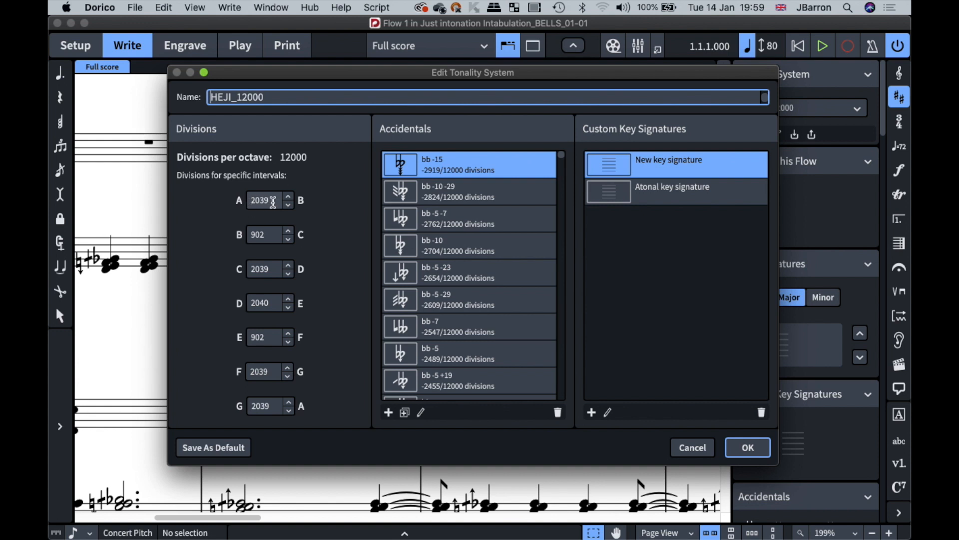
scroll(417, 195, down, 5)
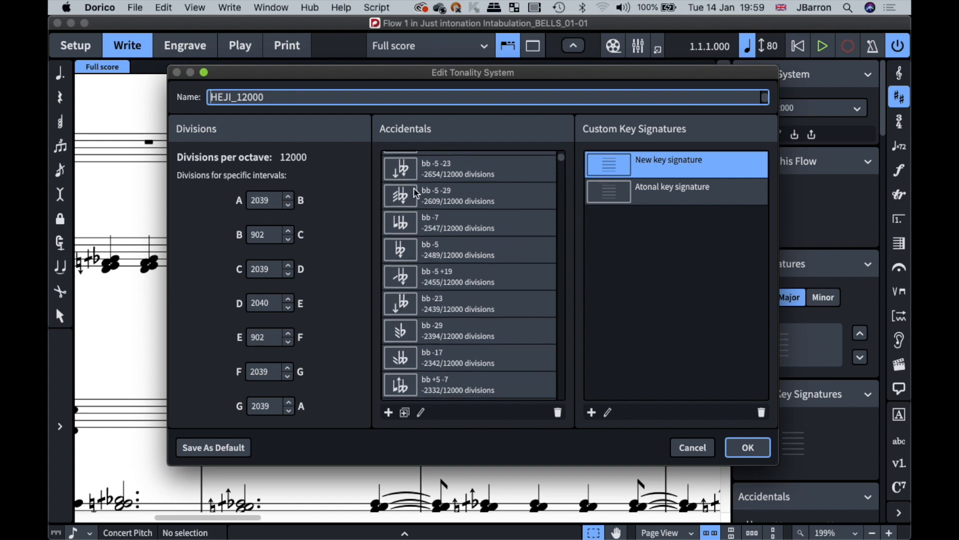
scroll(417, 194, down, 8)
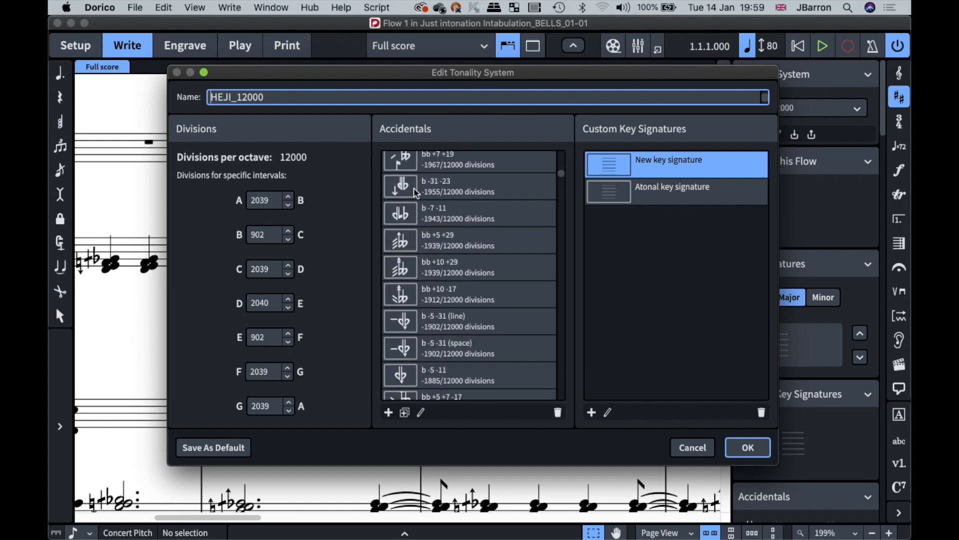
scroll(417, 195, down, 6)
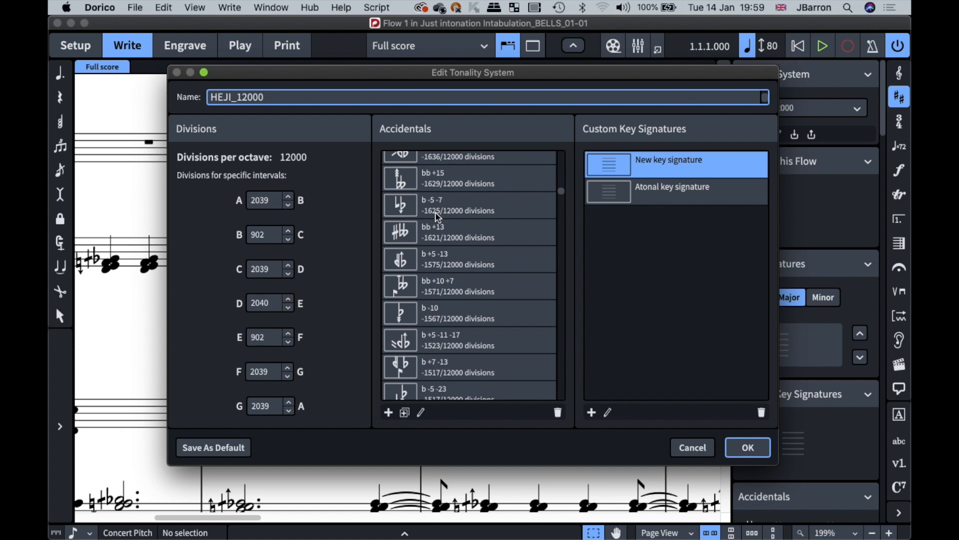
scroll(486, 248, down, 6)
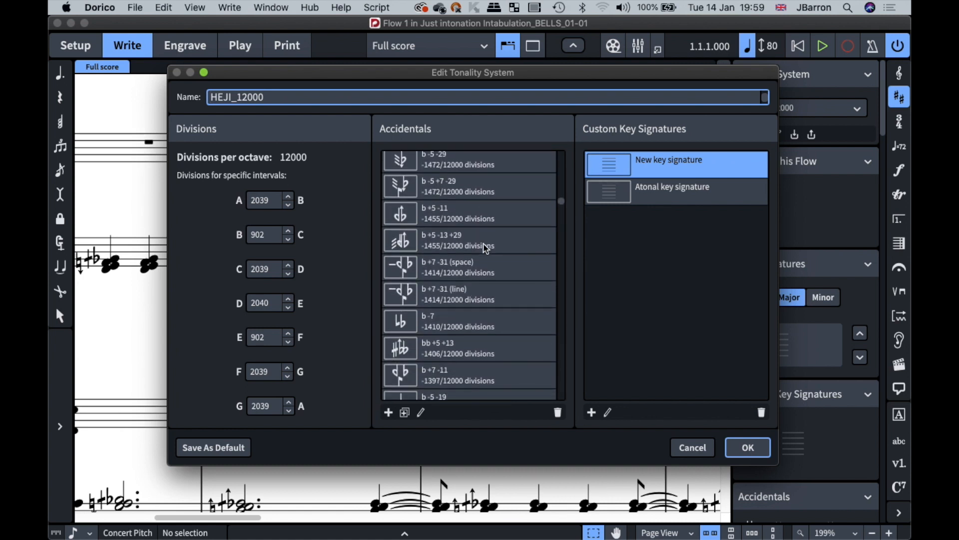
scroll(513, 265, down, 6)
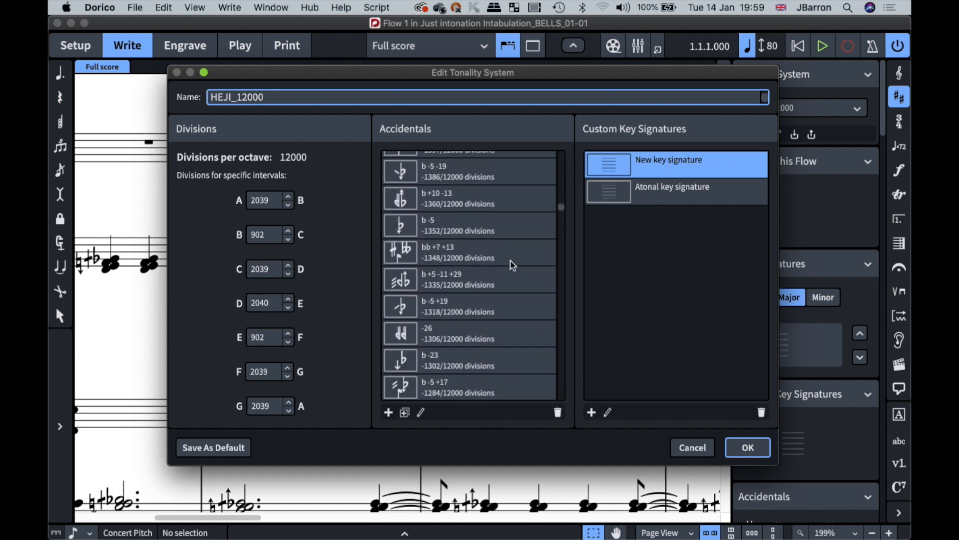
scroll(512, 265, down, 6)
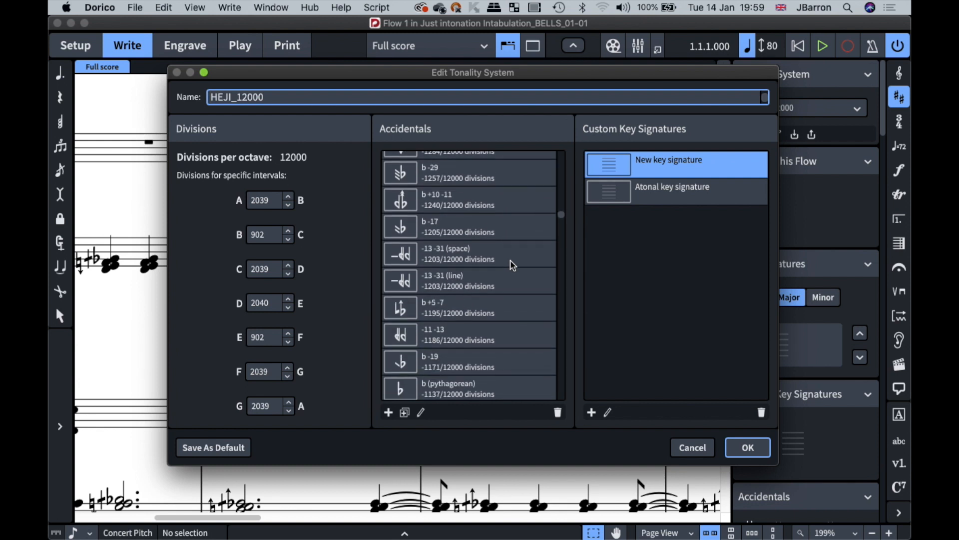
scroll(512, 265, down, 6)
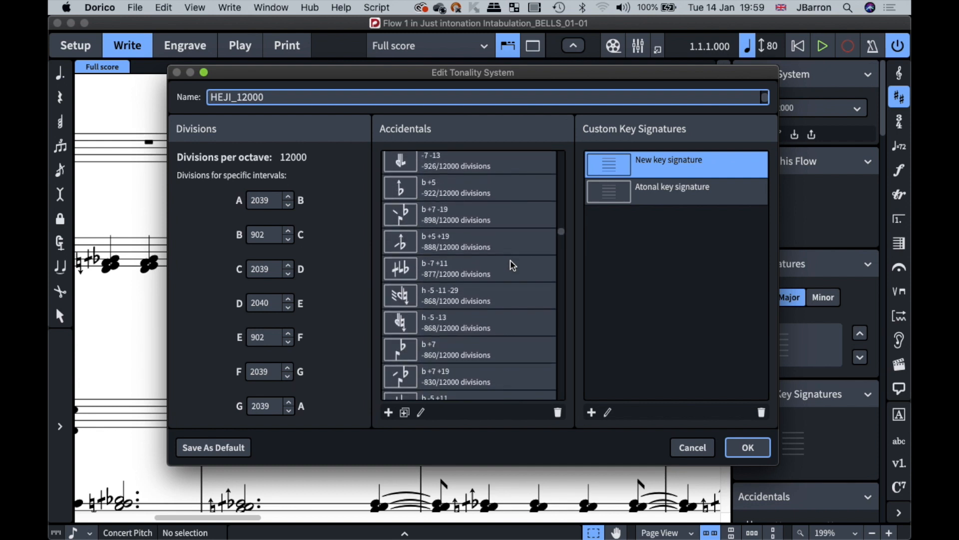
scroll(512, 265, down, 6)
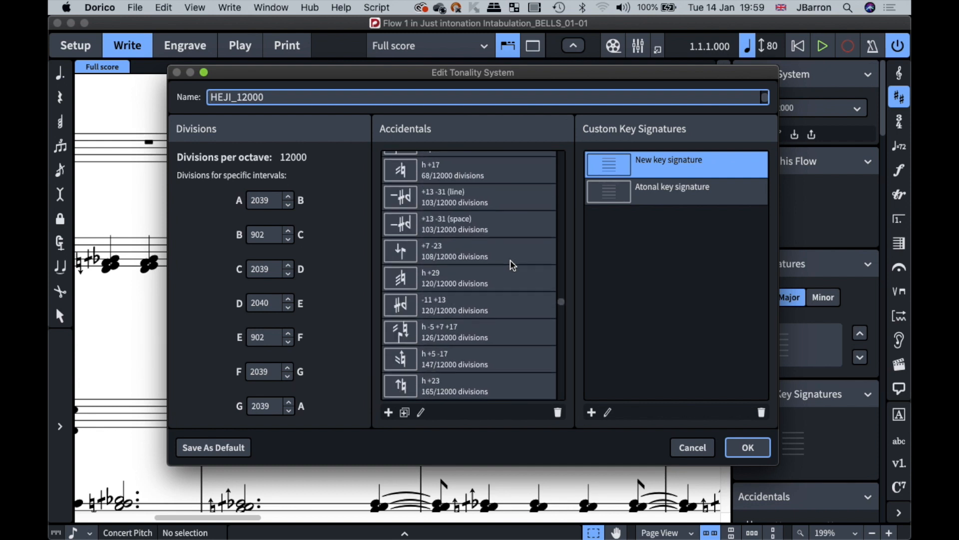
scroll(513, 265, down, 10)
scroll(513, 265, up, 5)
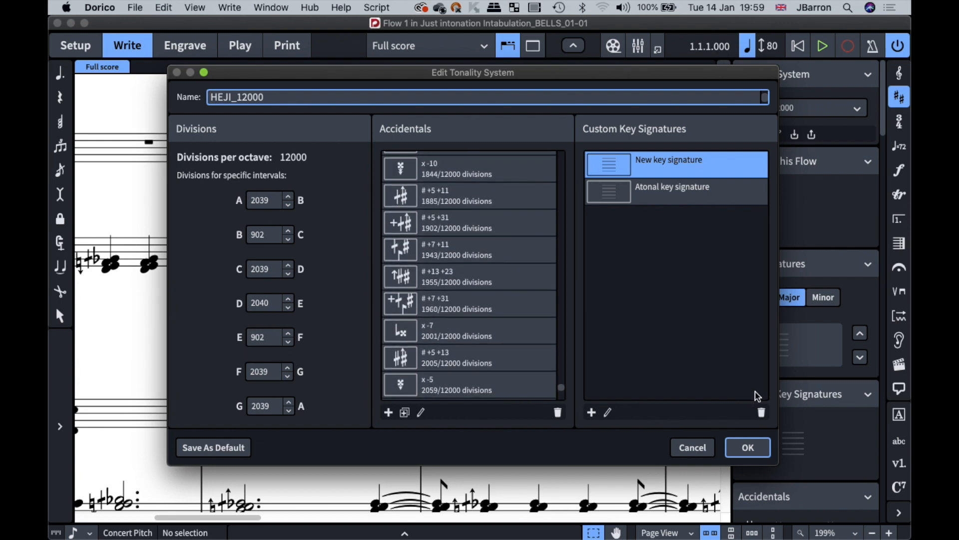
click(690, 449)
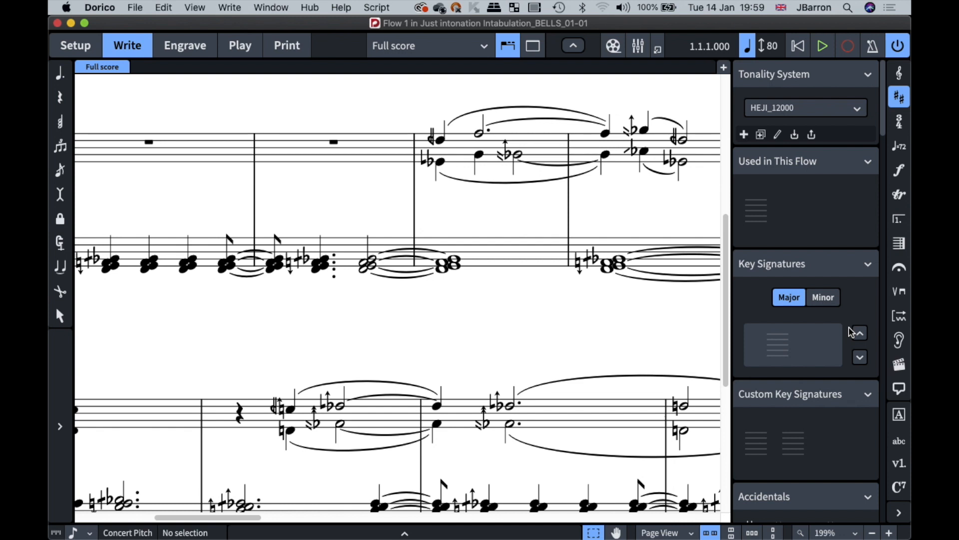
Try a series of HEJI_12000 flat, natural and sharp microtonal accidentals on the first upper-voice note of bar 4, and clear the selection.
scroll(852, 332, down, 10)
scroll(852, 333, down, 10)
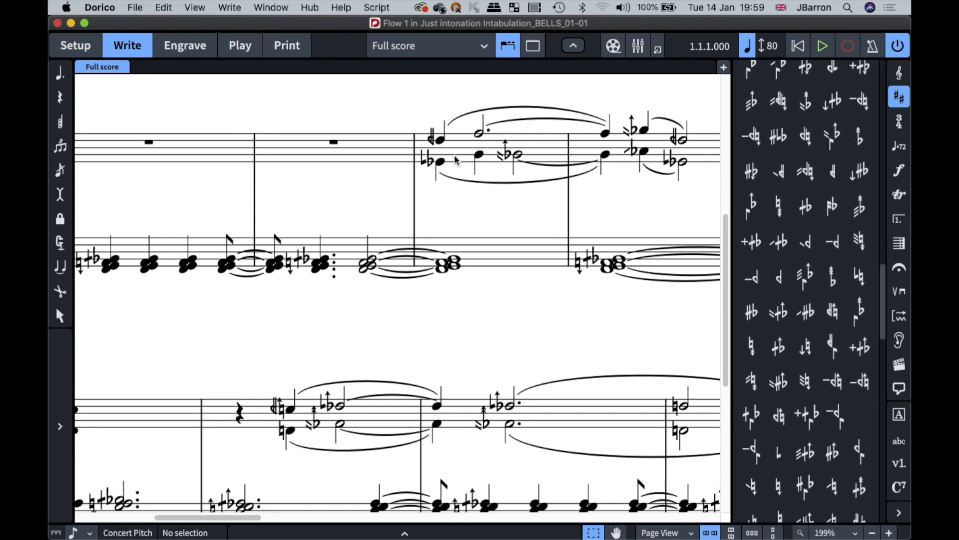
click(439, 141)
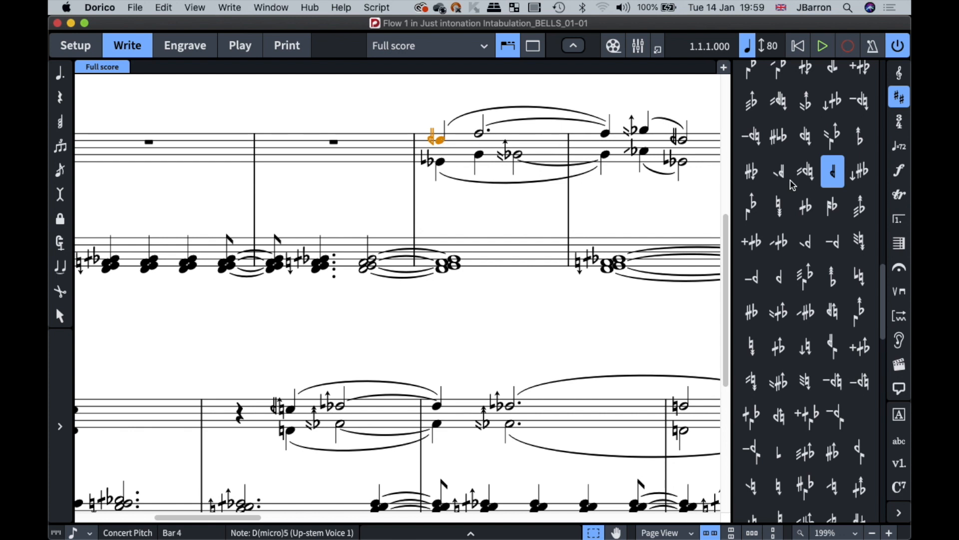
click(806, 206)
click(805, 242)
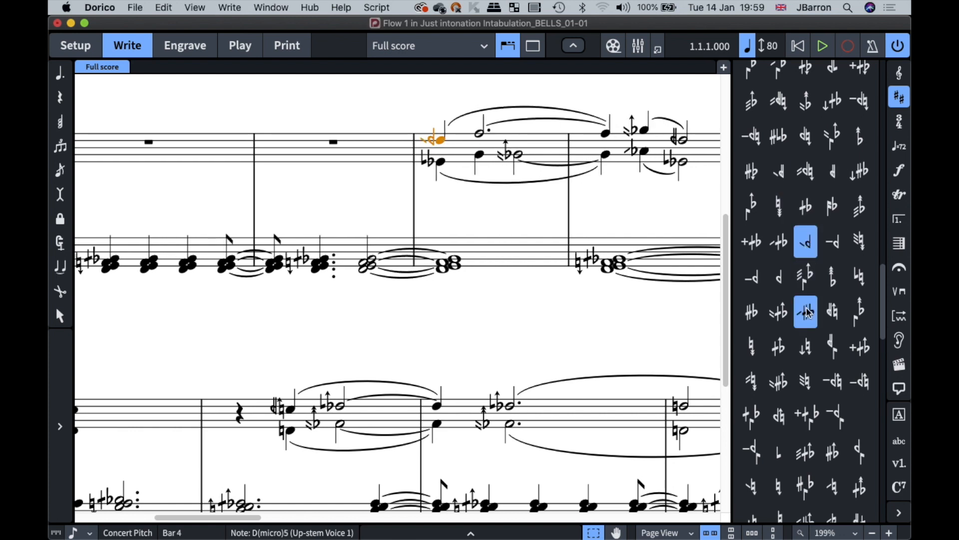
click(778, 381)
click(779, 452)
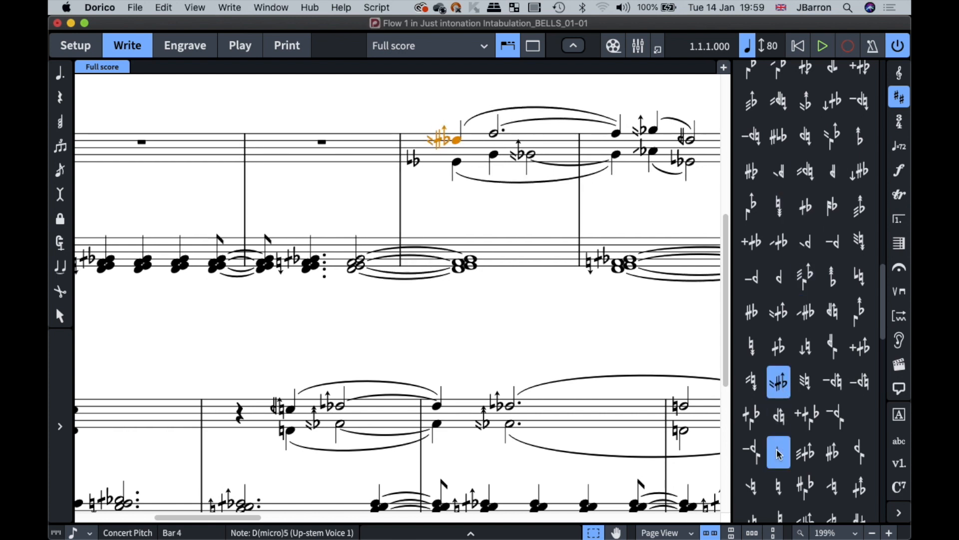
click(777, 485)
scroll(775, 485, down, 18)
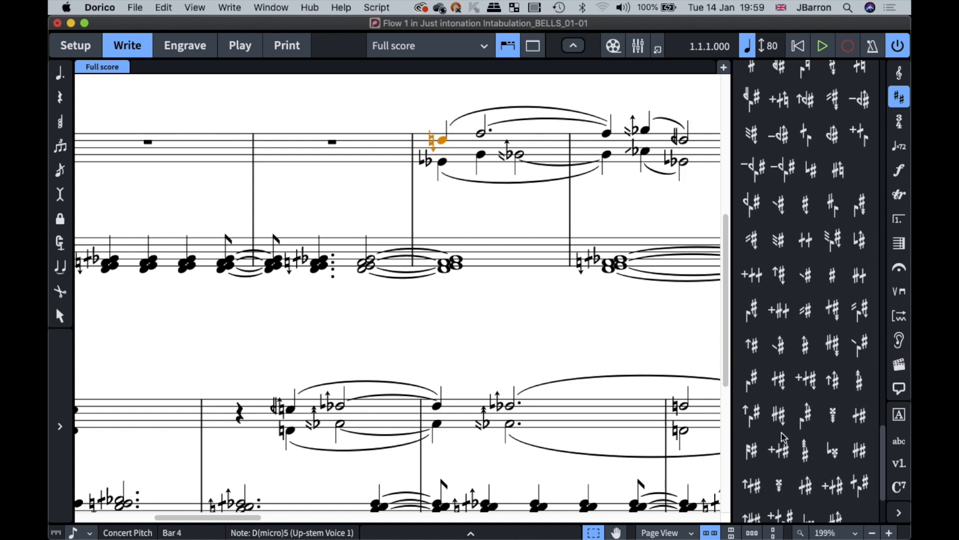
click(778, 415)
click(804, 348)
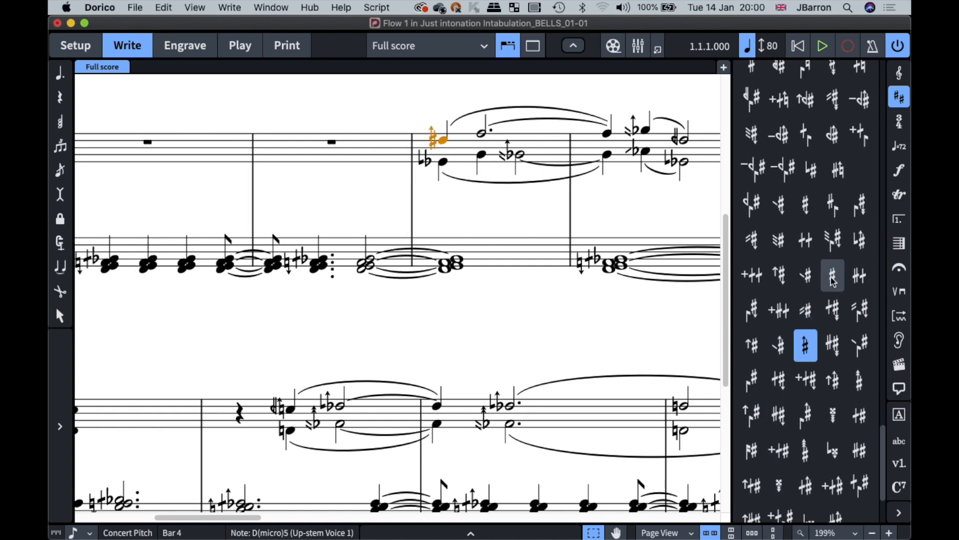
click(860, 204)
click(805, 134)
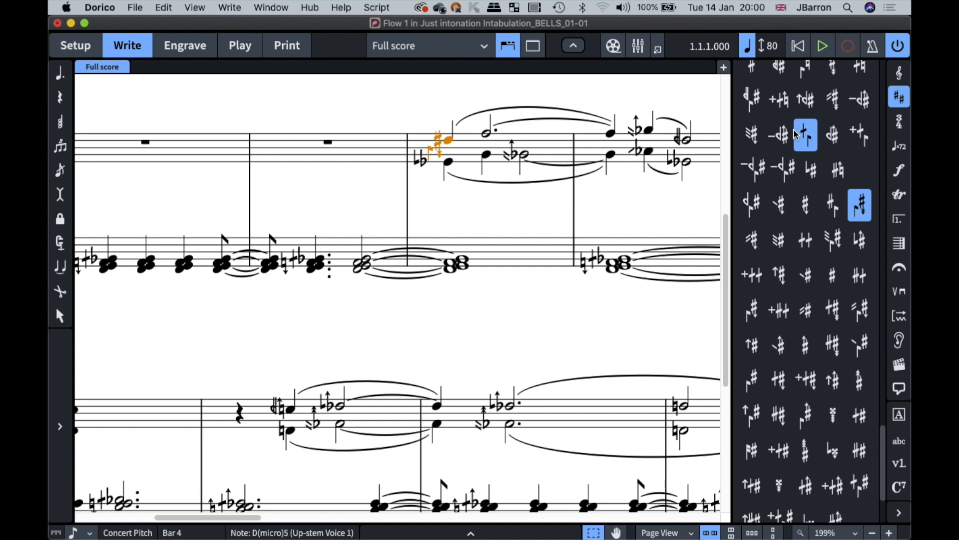
click(779, 99)
scroll(781, 104, up, 5)
scroll(781, 106, up, 1)
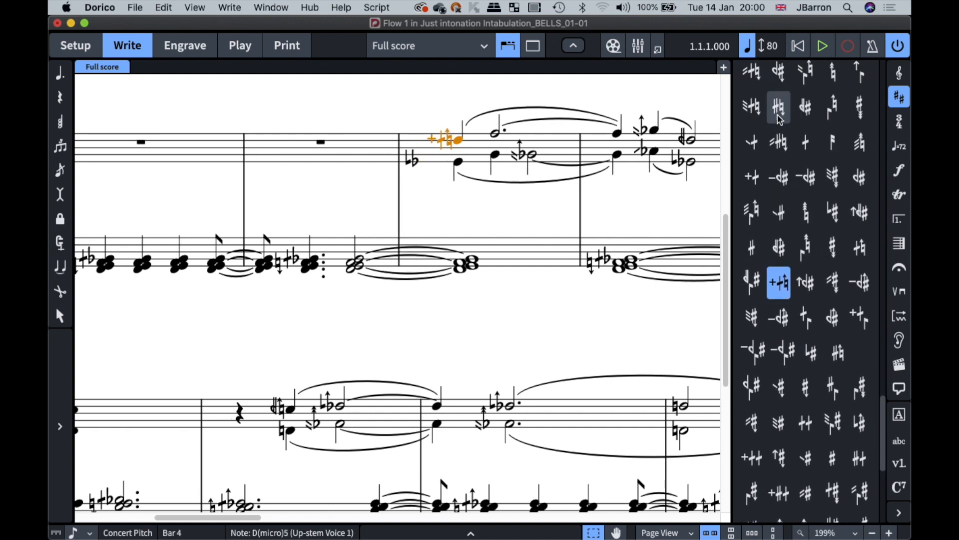
click(780, 114)
scroll(780, 116, up, 2)
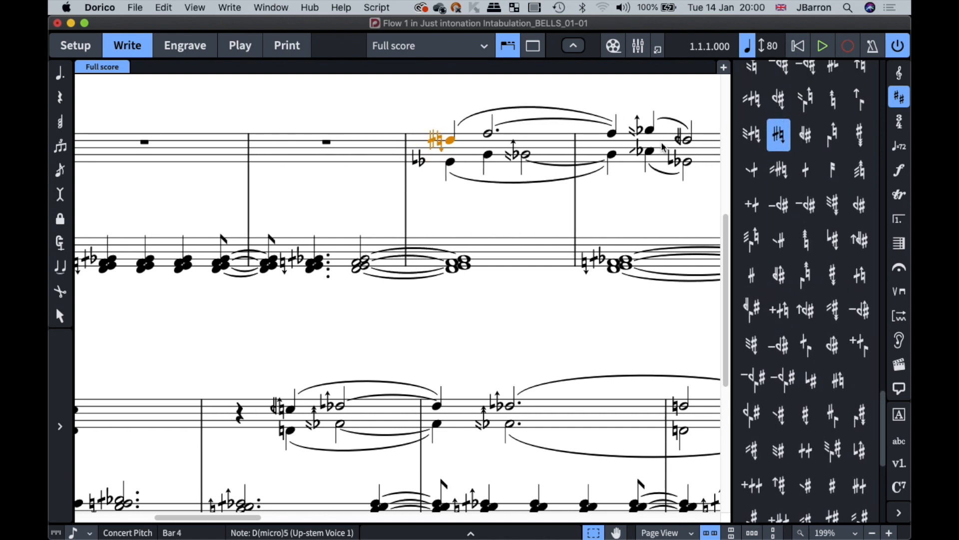
key(Escape)
Hide the key signature options, play the score from the lower-staff chord at the start of bar 9, and stop playback in bar 12.
key(super+minus)
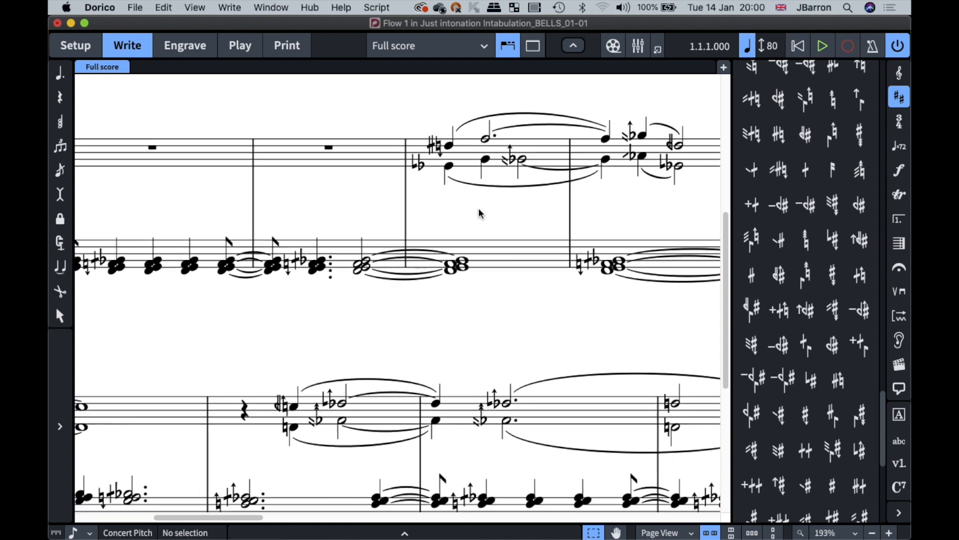
key(super+9)
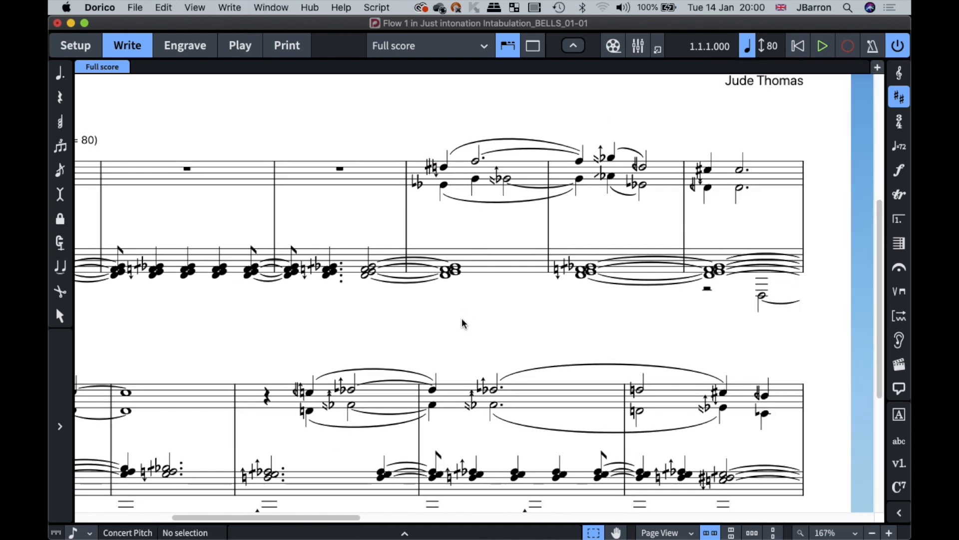
scroll(462, 317, down, 5)
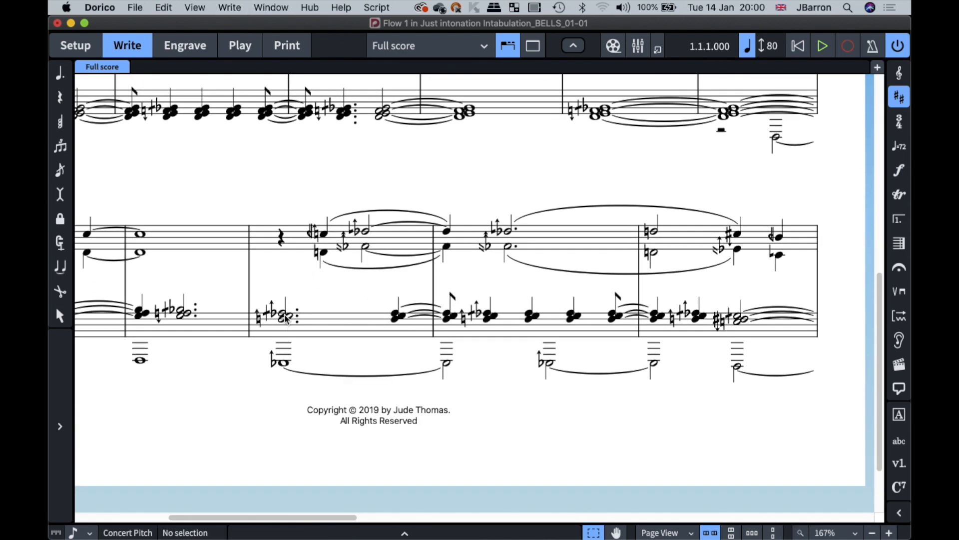
click(285, 316)
key(p)
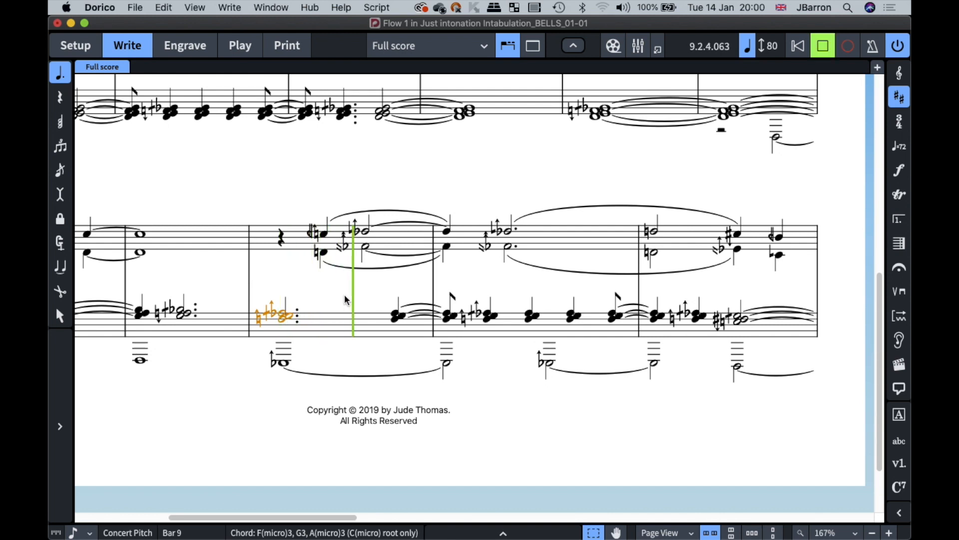
key(super+minus)
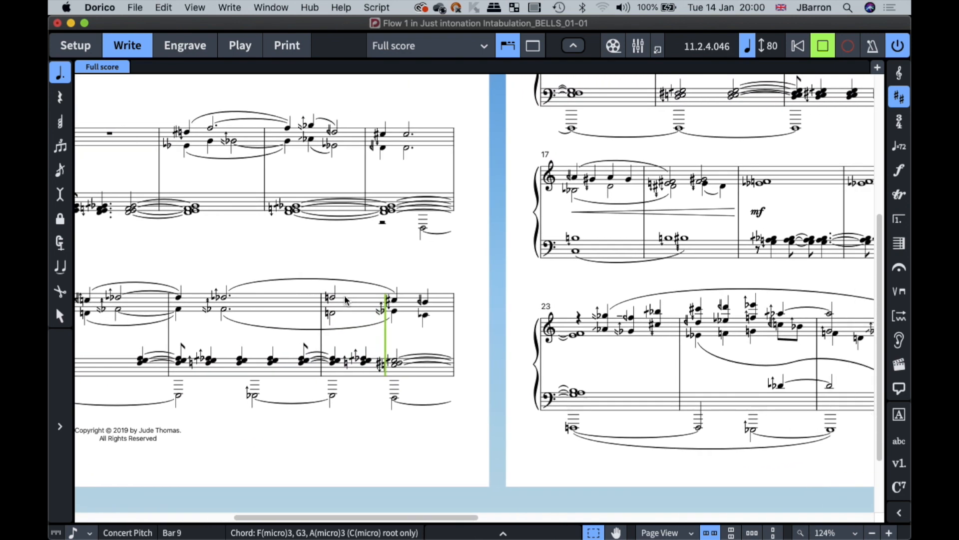
key(space)
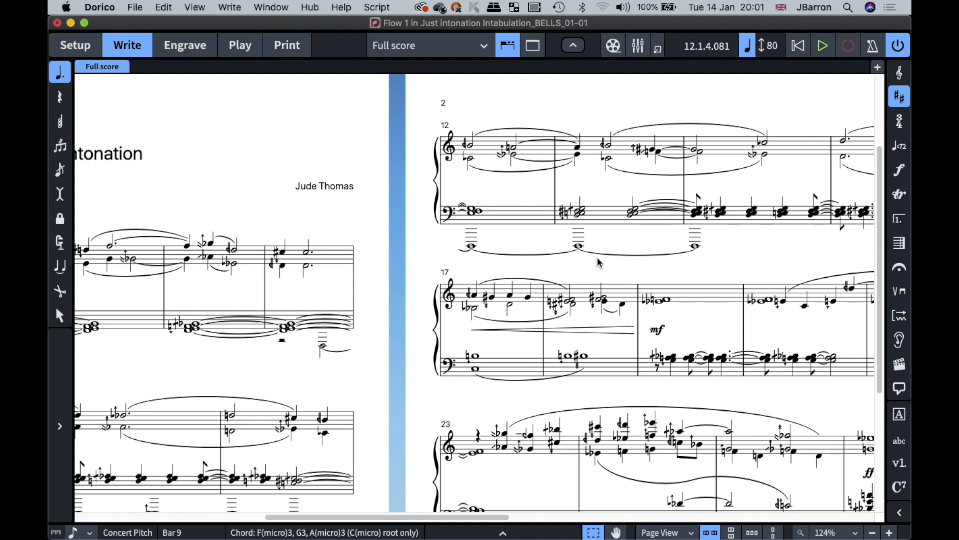
Examine the notation around bar 17 on page 2, and redisplay the key signature options to review the accidentals from the beginning.
scroll(599, 263, right, 5)
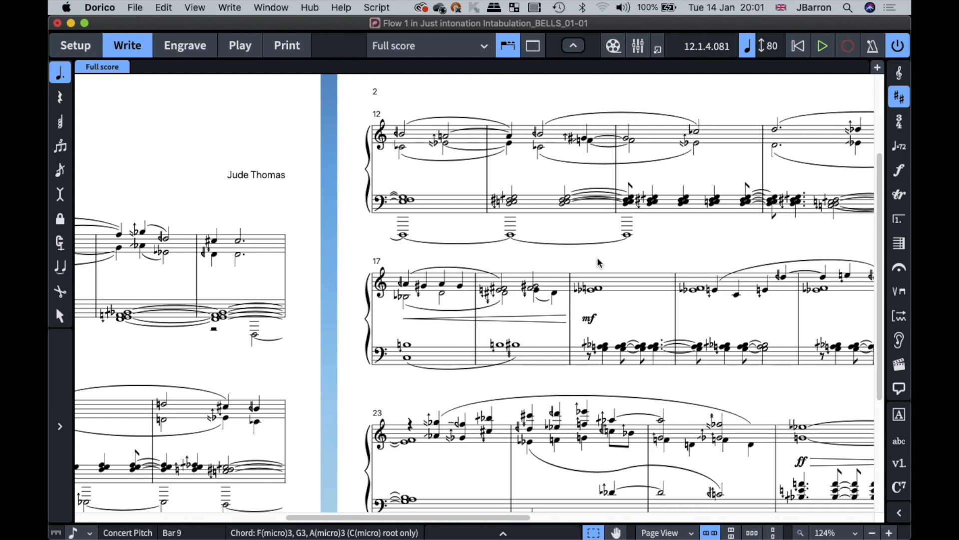
scroll(599, 263, right, 2)
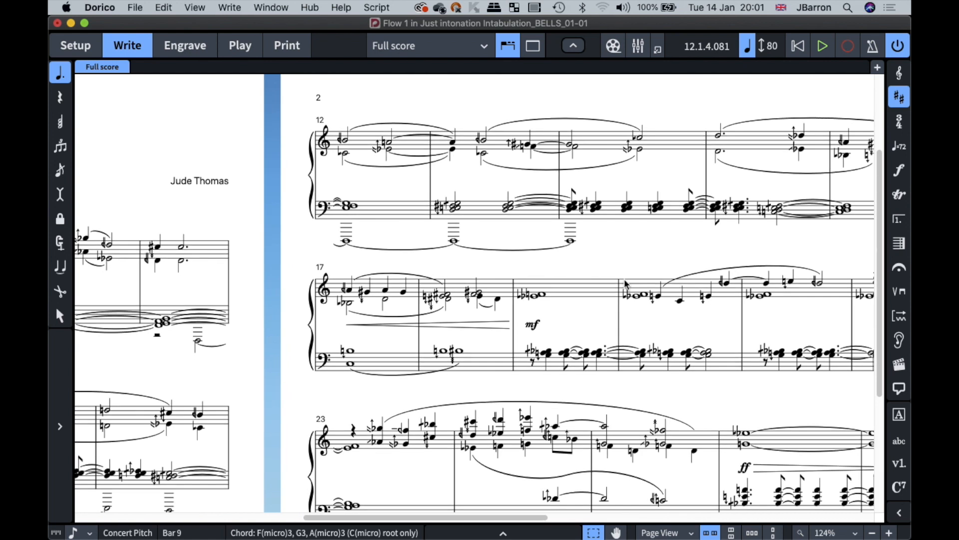
scroll(632, 297, up, 5)
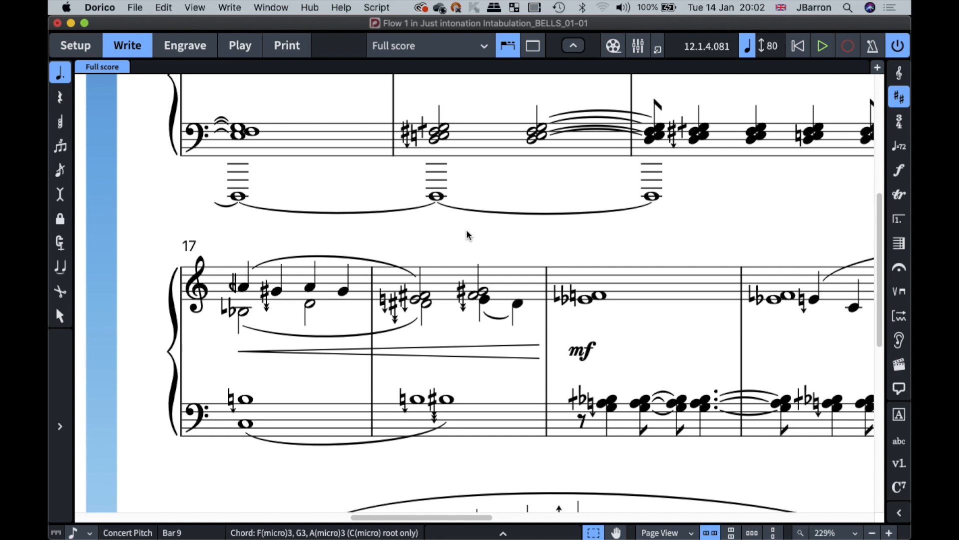
click(899, 97)
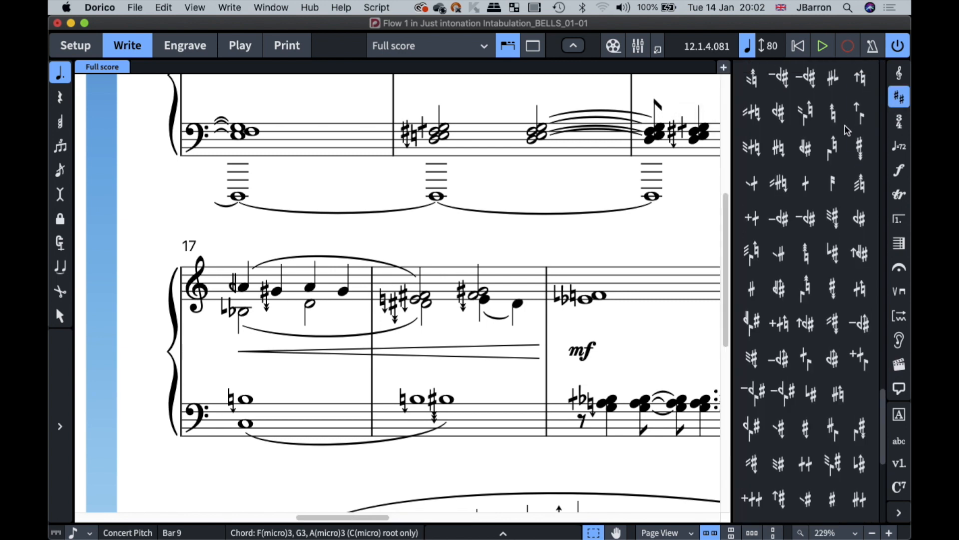
scroll(848, 130, up, 10)
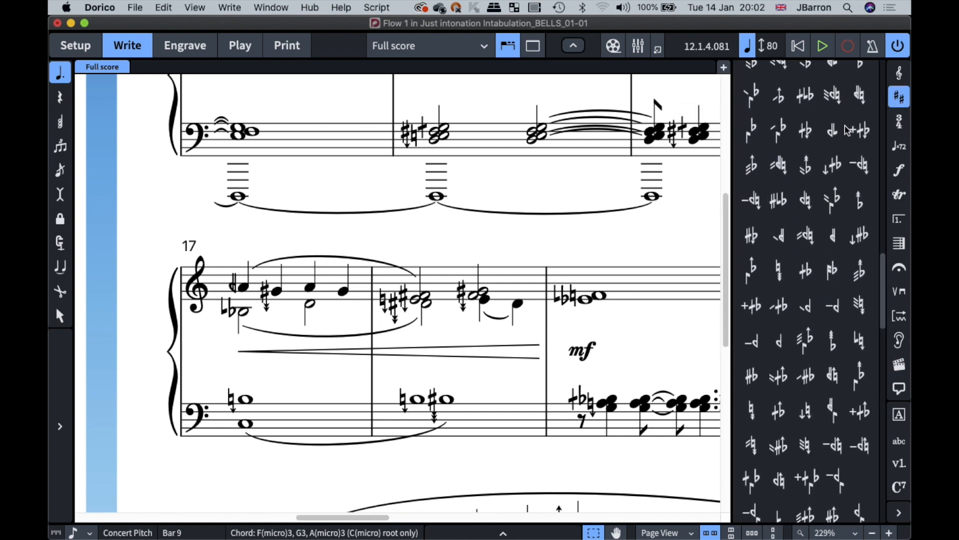
scroll(848, 130, up, 5)
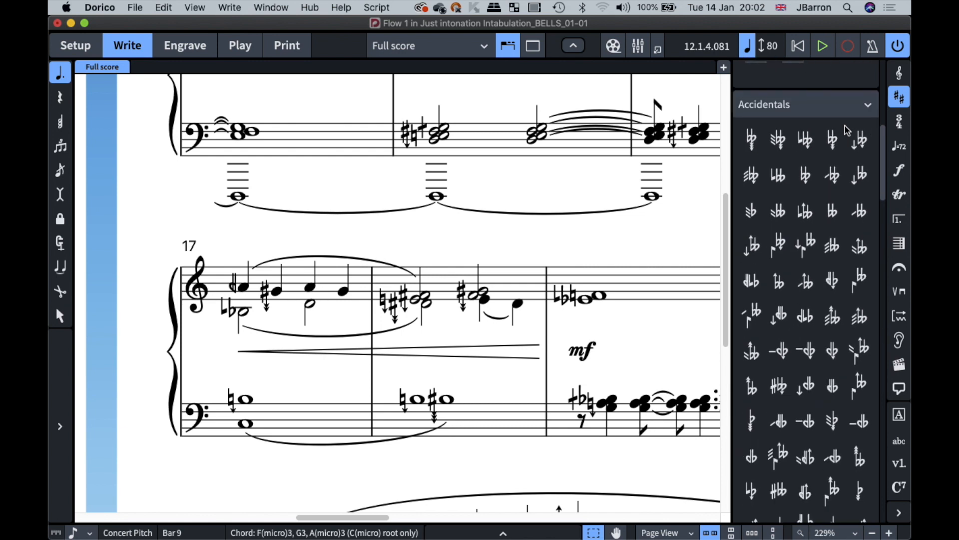
Look through the microtonal accidentals available for the tonality system, hide the key signature options, and clear the selection.
scroll(814, 377, down, 10)
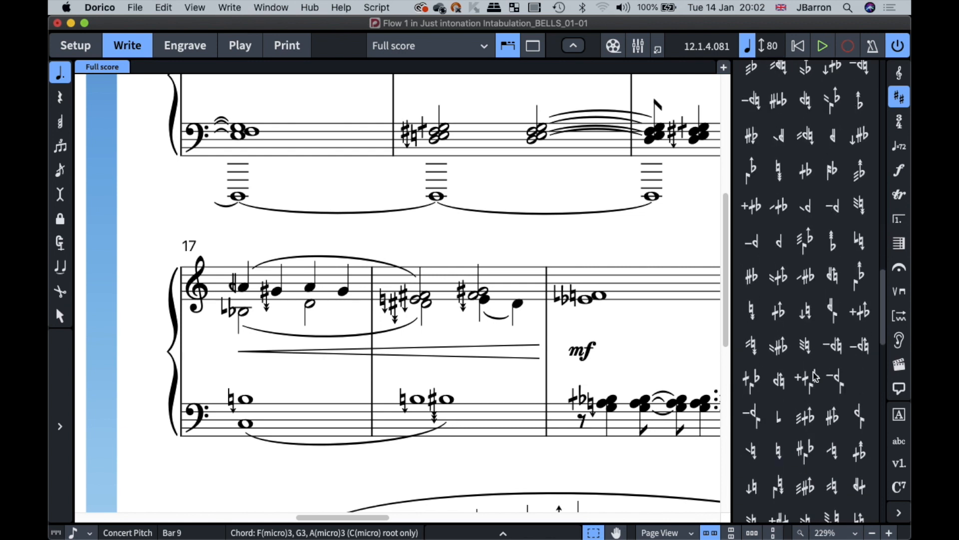
scroll(813, 375, up, 10)
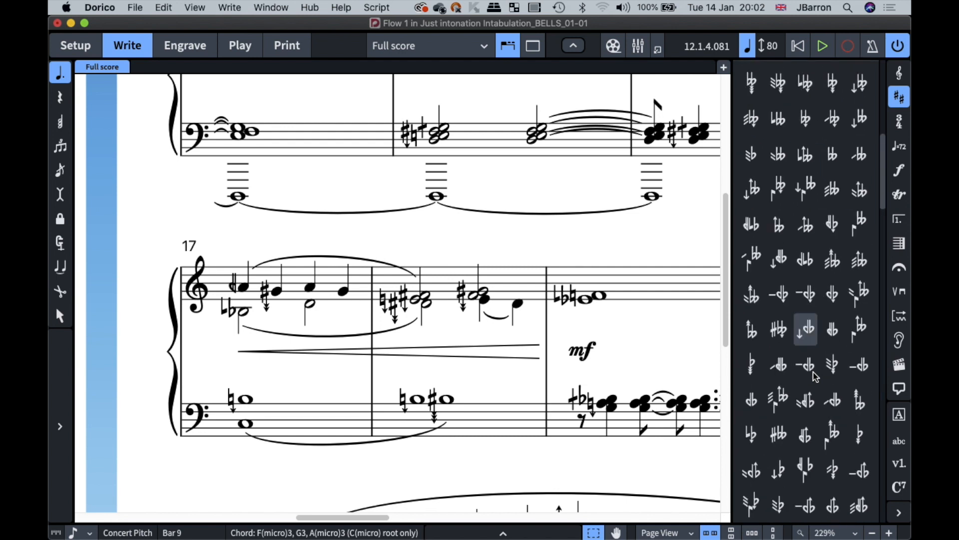
key(super+9)
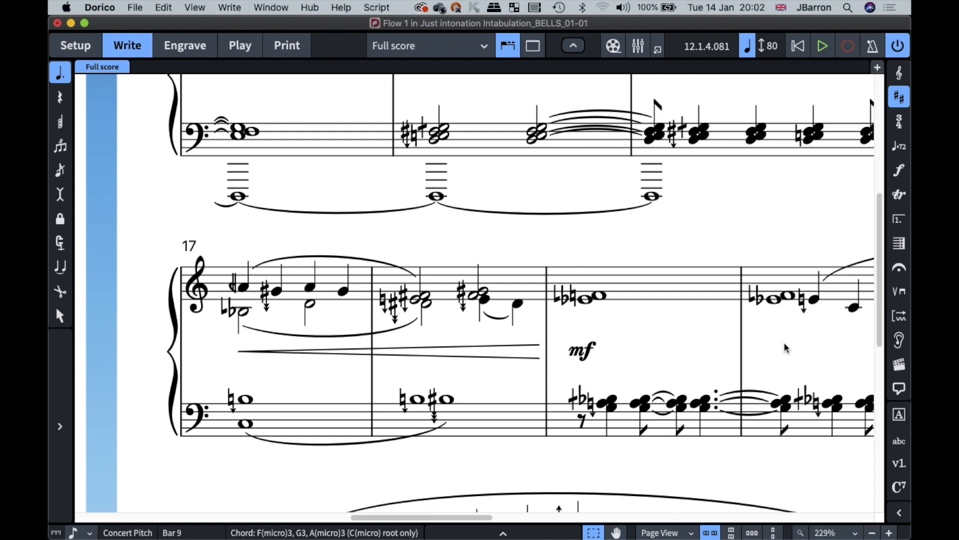
click(712, 229)
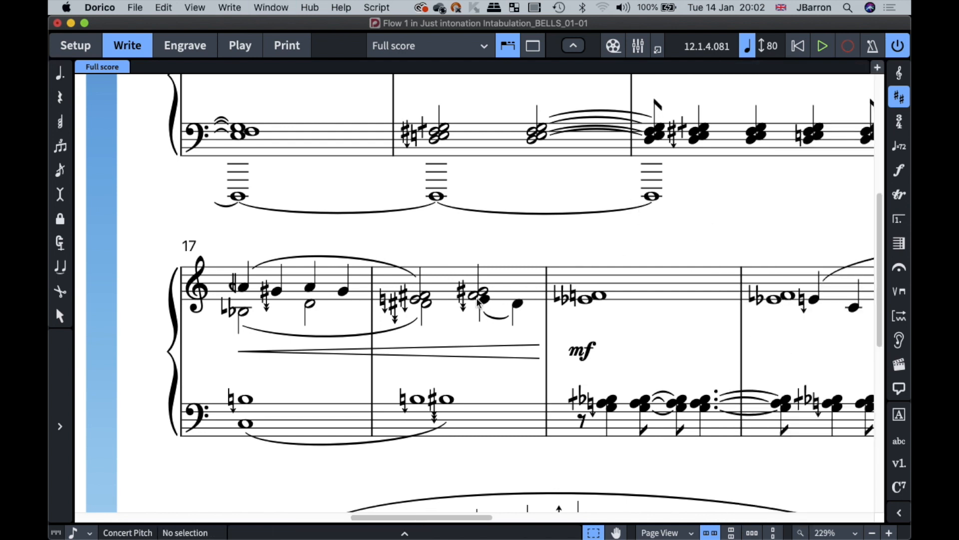
Switch to the Untitled Project 1 score and hide its key signature options.
key(super+Tab)
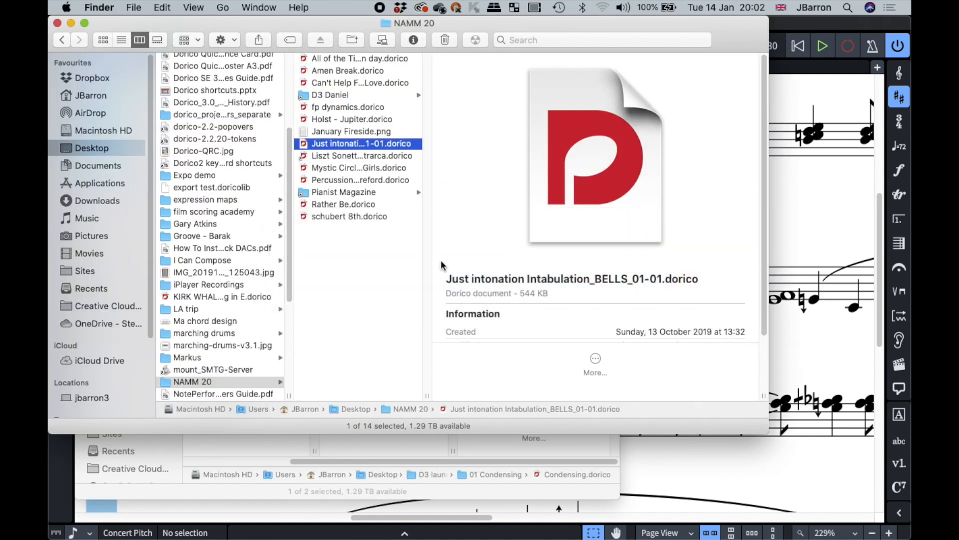
click(838, 220)
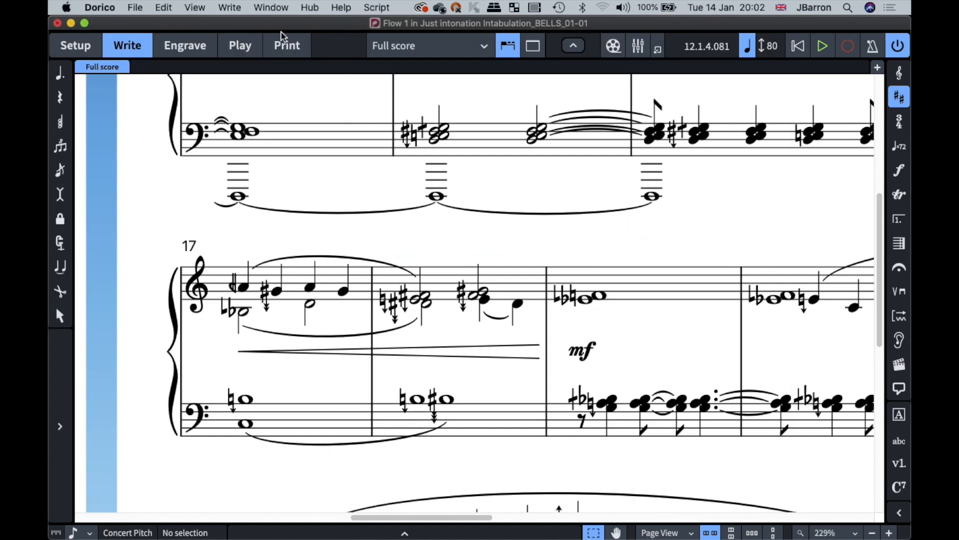
click(272, 7)
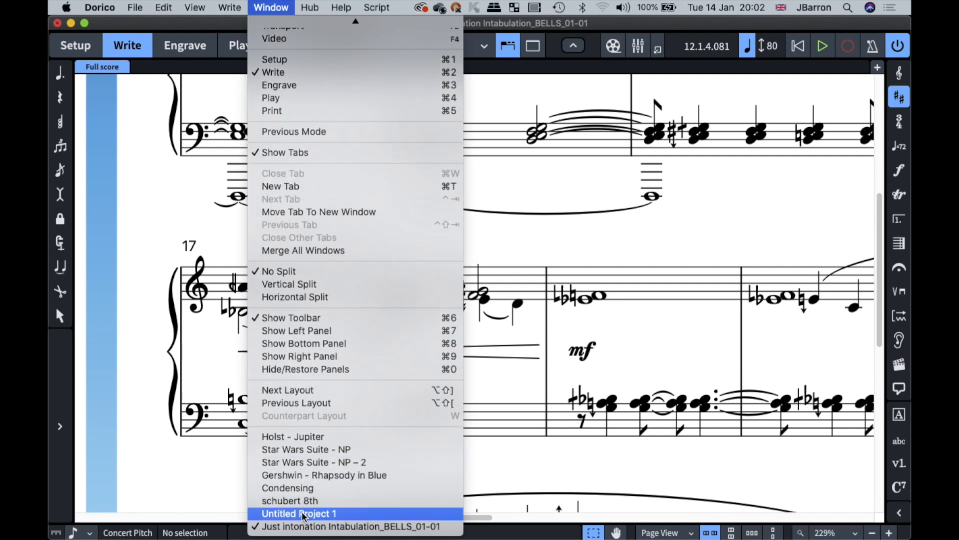
click(306, 513)
scroll(442, 253, down, 3)
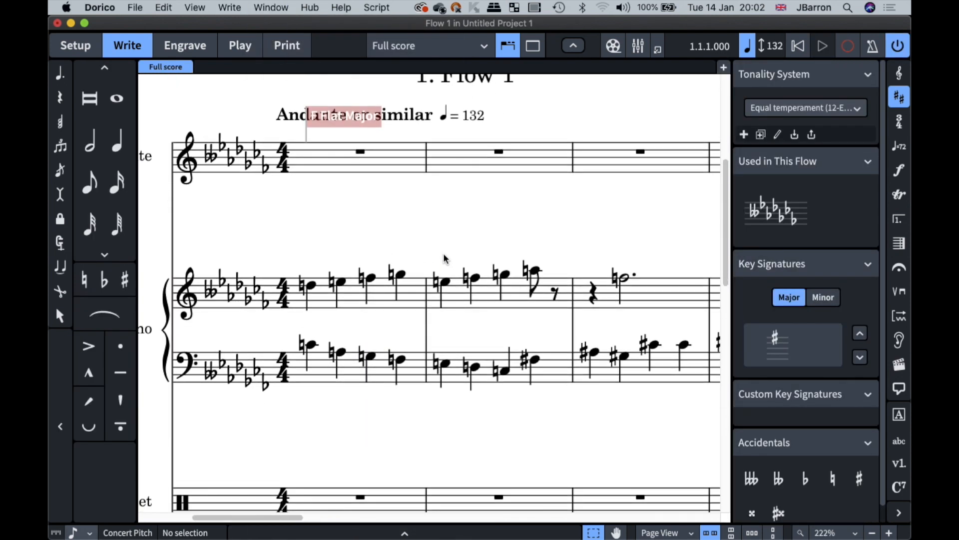
key(super+9)
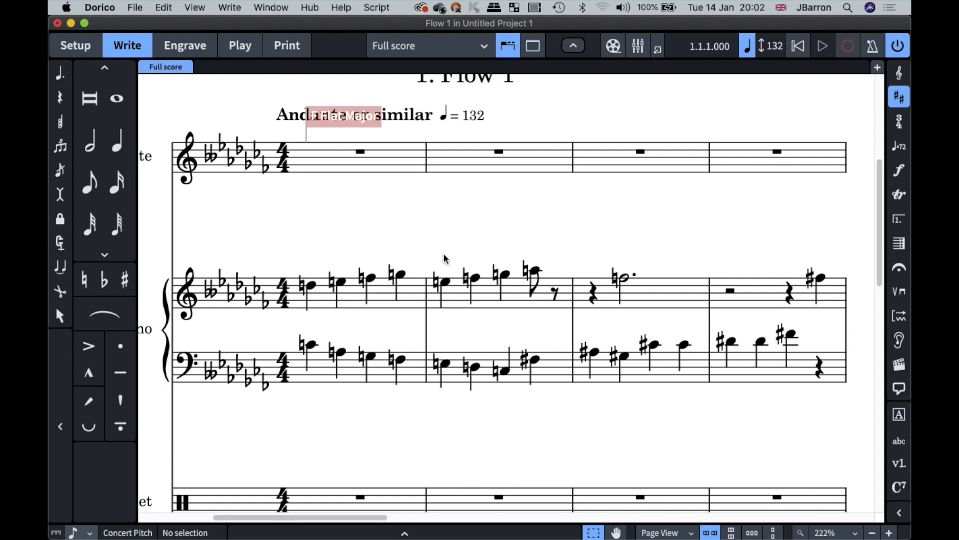
Delete the F flat major key signature at the start of Flow 1.
click(240, 288)
key(Delete)
scroll(278, 244, up, 2)
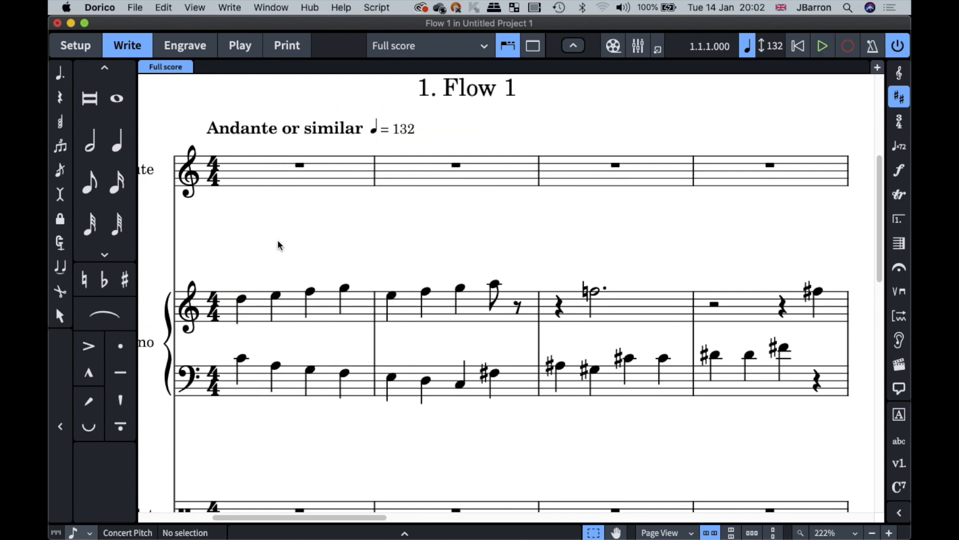
scroll(278, 244, down, 3)
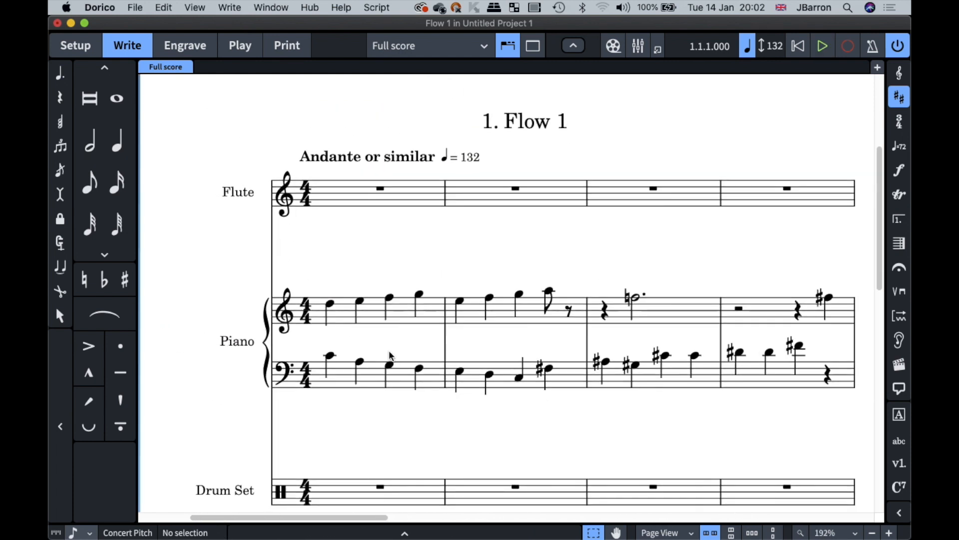
Add a crescendo from p to mf across bars 1 and 2 of the piano's upper staff.
click(373, 312)
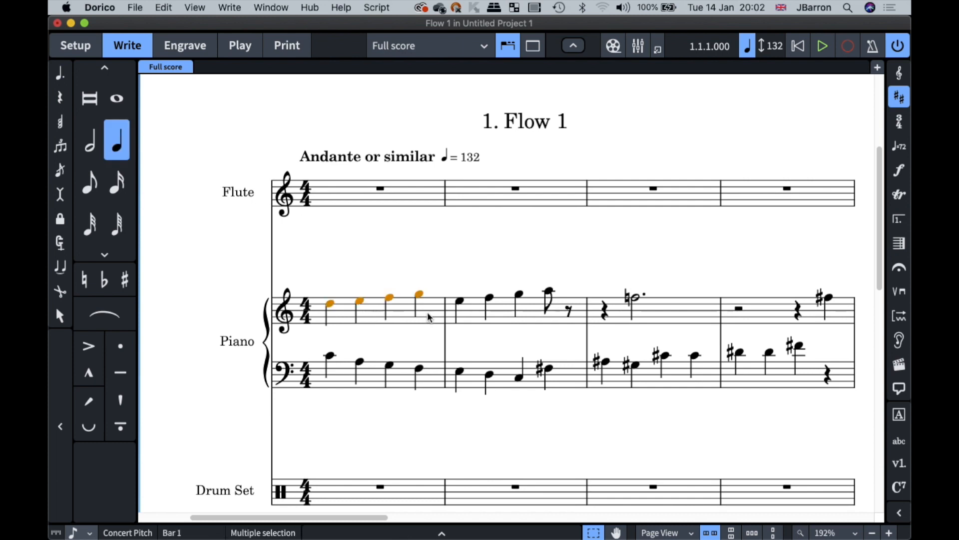
shift+click(472, 310)
key(shift+d)
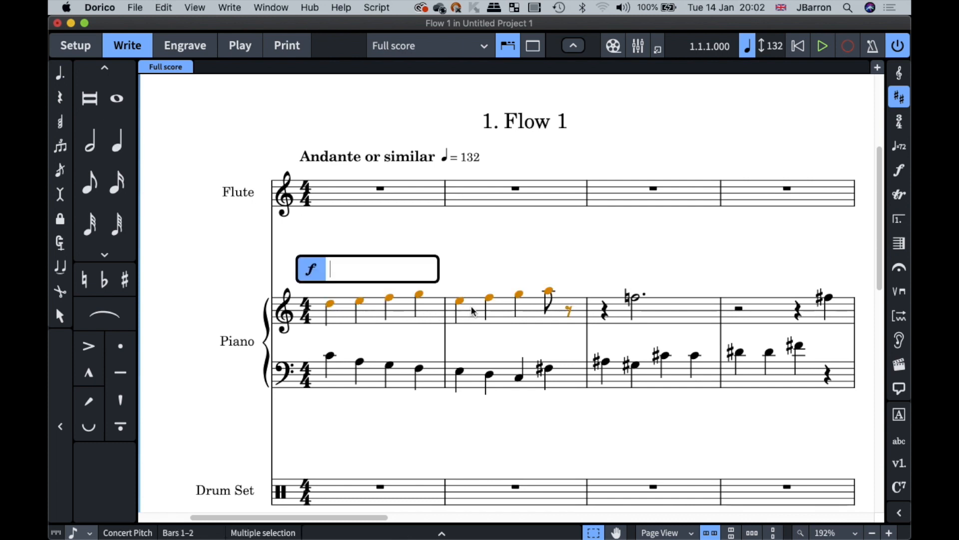
text(p<)
text(mf)
key(Return)
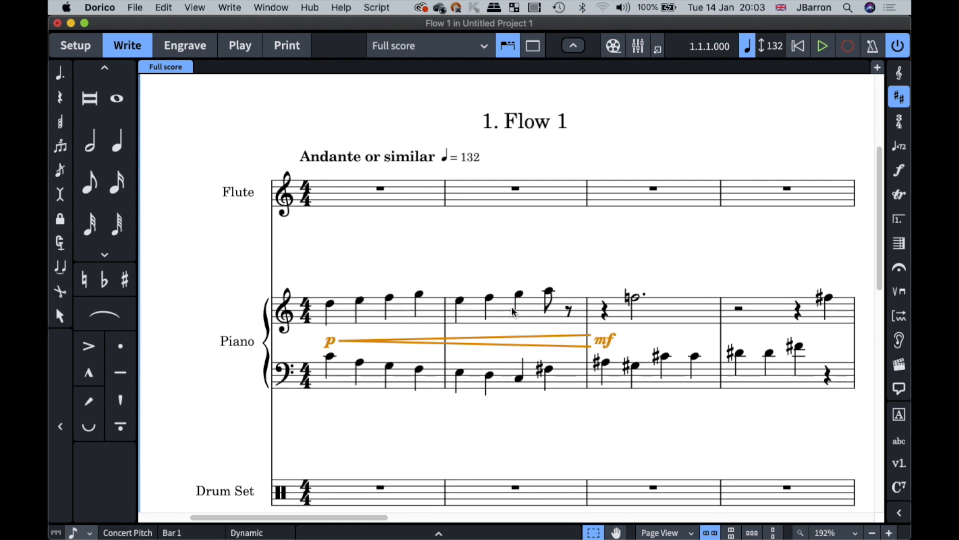
Extend the selection to the bar 1 notes in the piano's upper staff.
shift+click(414, 312)
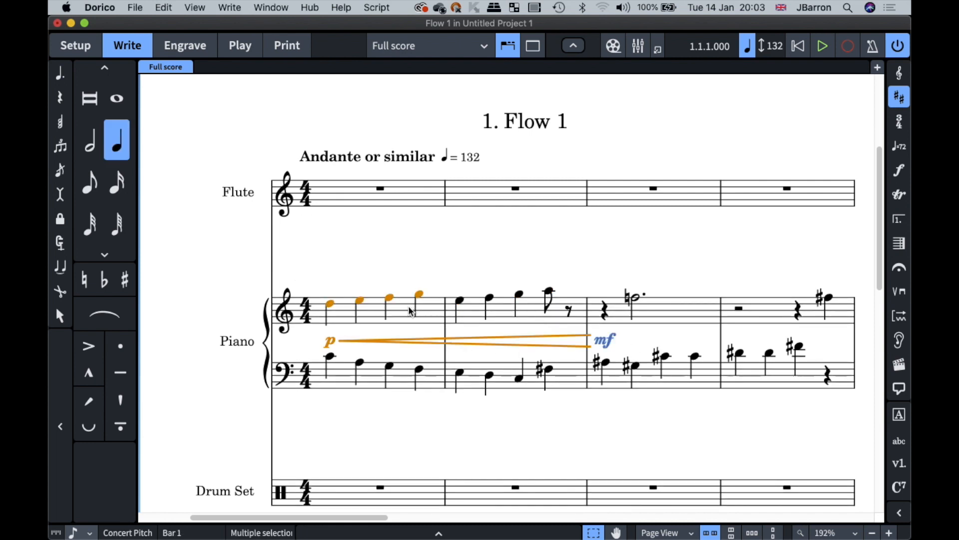
Extend the piano's upper-staff selection through bar 3 and copy it with its dynamics to the flute staff at bar 1.
shift+click(666, 311)
alt+click(326, 198)
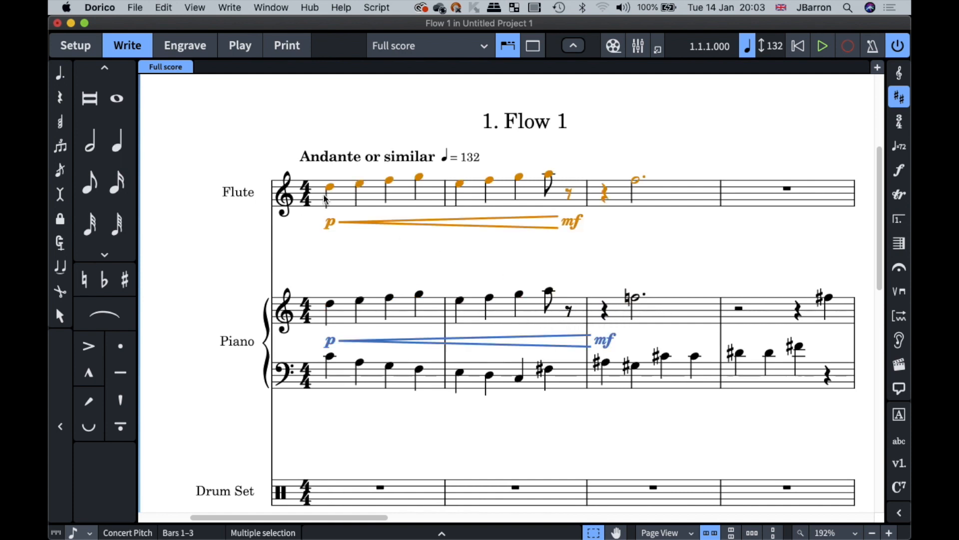
Move the flute's linked mf dynamic earlier to the last eighth note of bar 2.
key(z)
key(z)
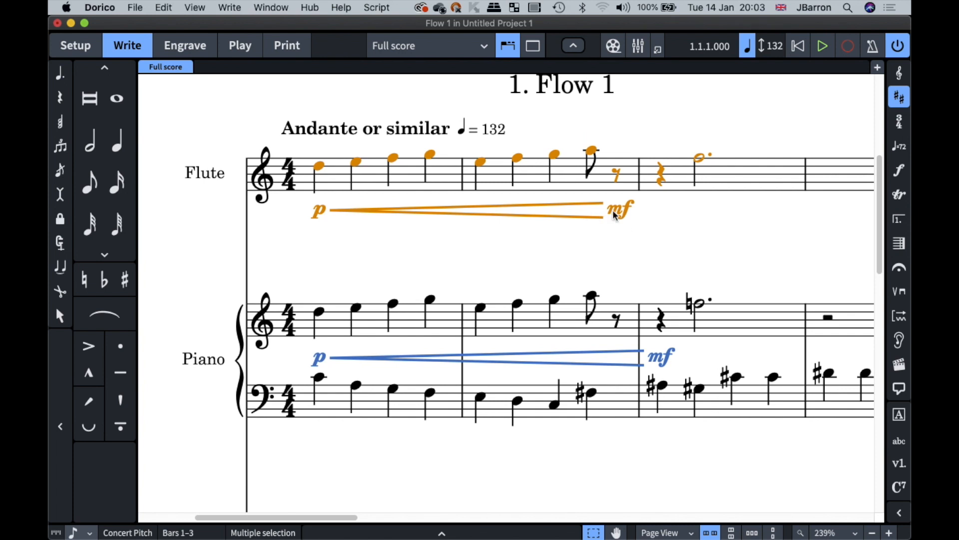
click(617, 211)
drag(629, 215, 596, 212)
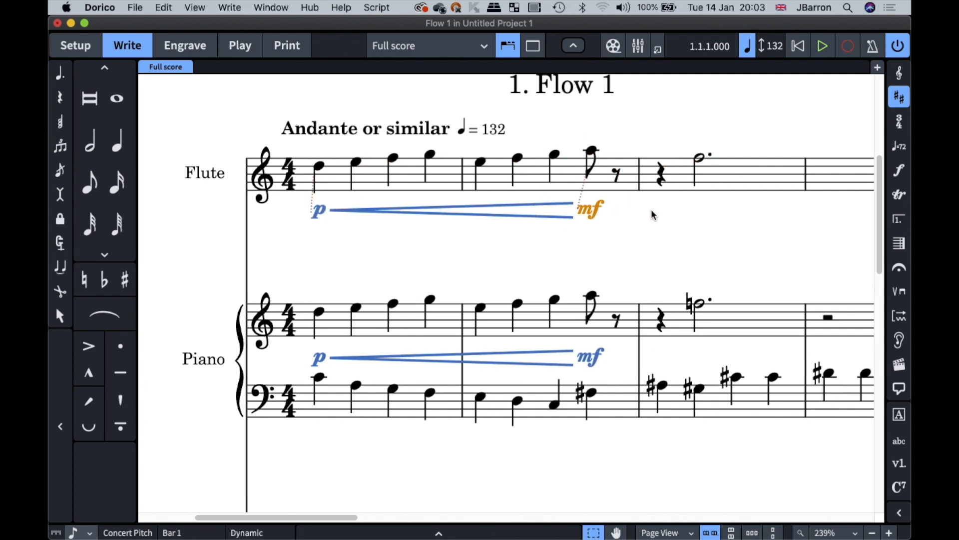
drag(686, 213, 557, 202)
Change the linked mf dynamic at the hairpin's end to f.
key(shift+d)
text(f)
key(Return)
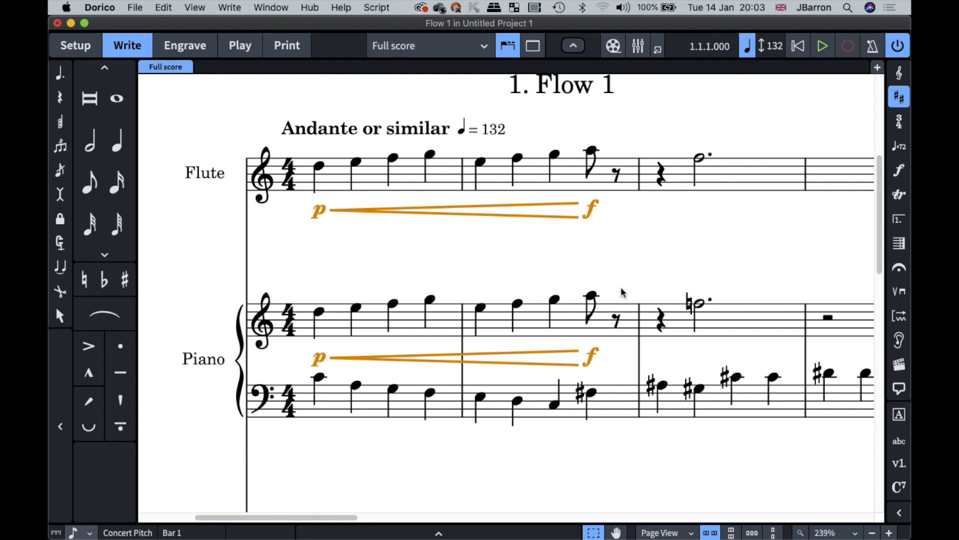
Set the flute hairpin's gradual style to cresc./dim. text.
click(478, 213)
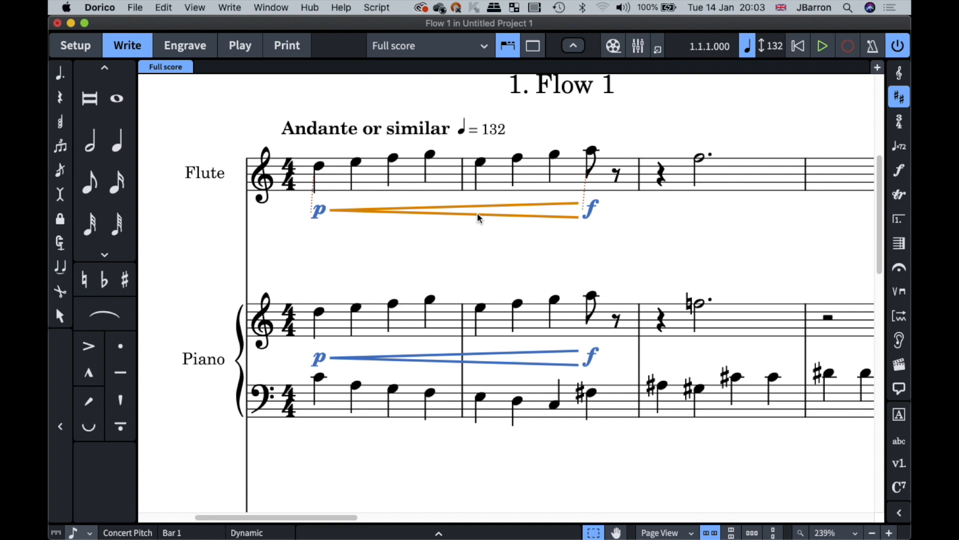
key(super+8)
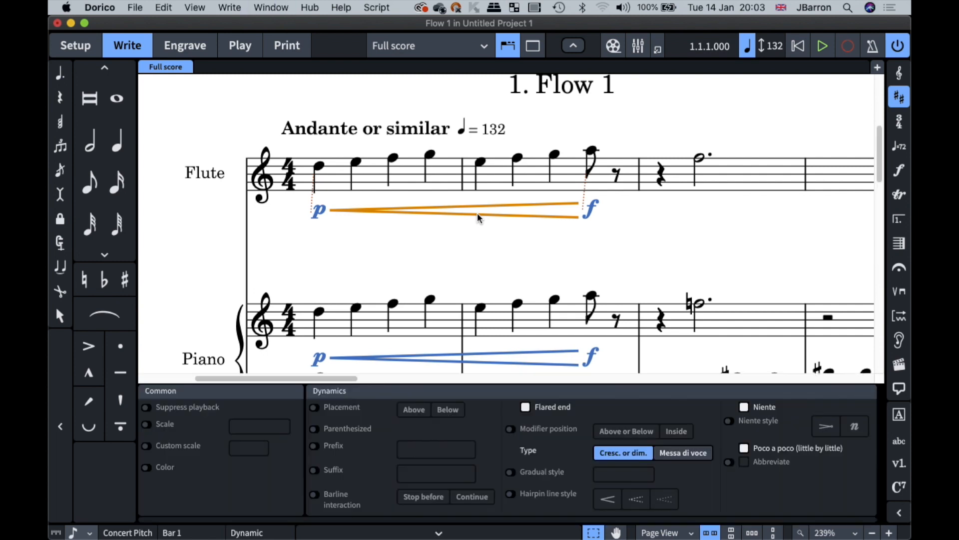
click(511, 473)
click(620, 474)
click(618, 505)
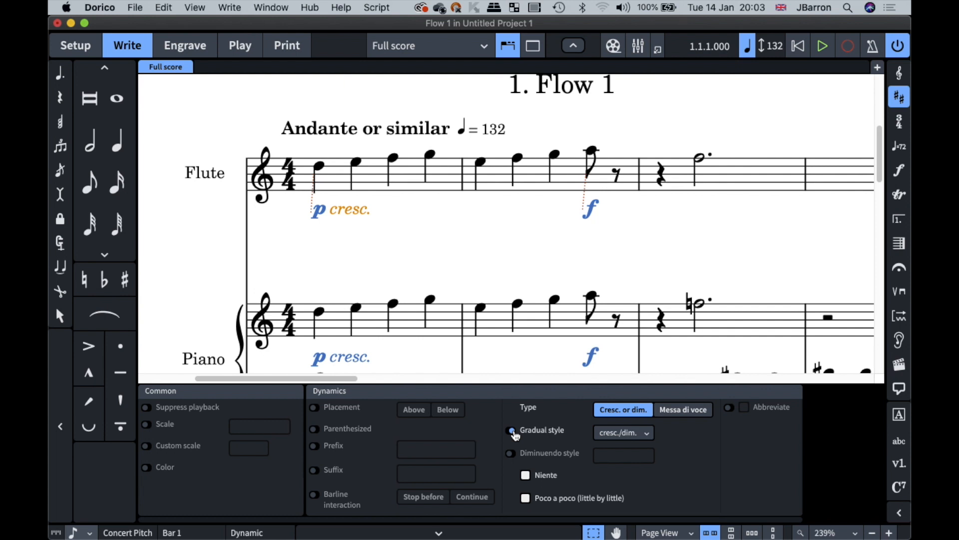
key(super+8)
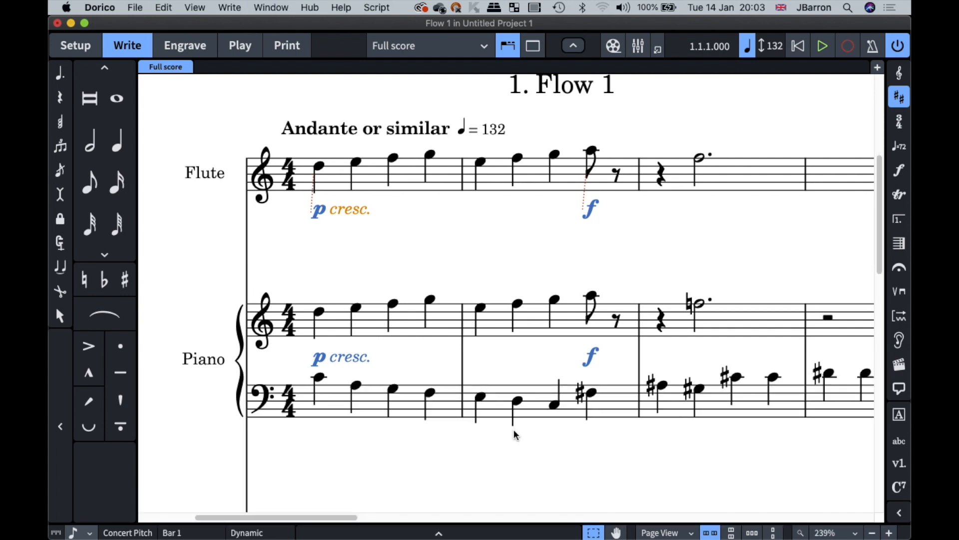
Review the grouping and linking commands available for the flute's p dynamic.
scroll(516, 434, up, 1)
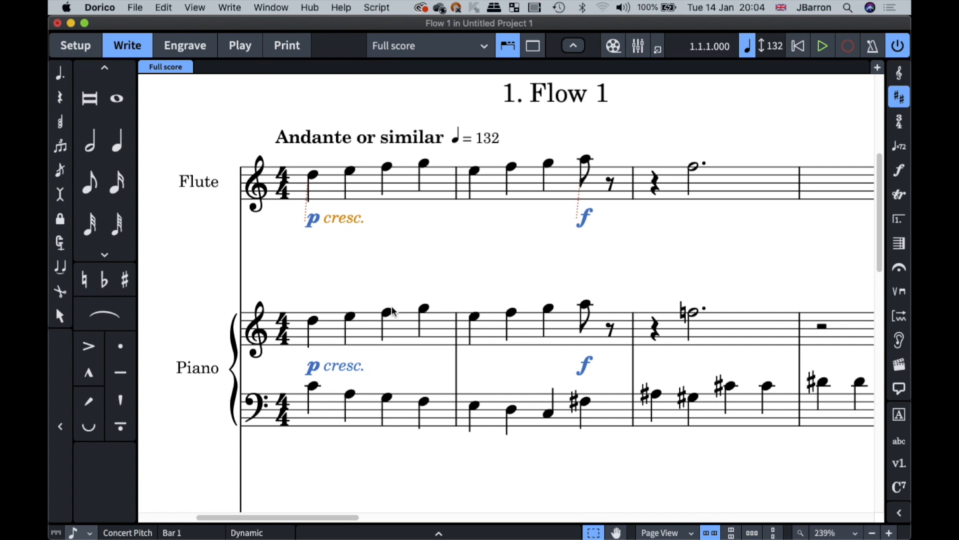
click(323, 280)
click(312, 223)
right_click(345, 248)
mouse_move(396, 160)
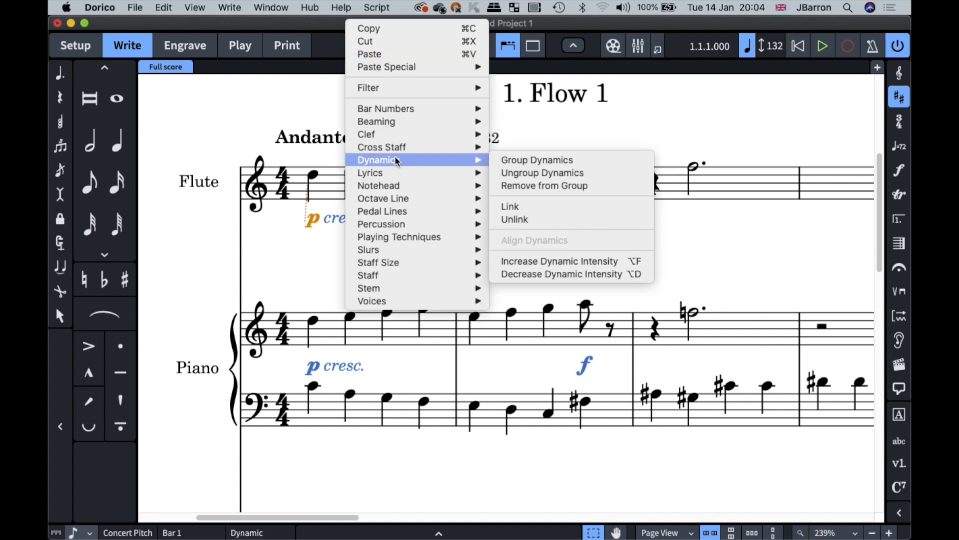
click(529, 226)
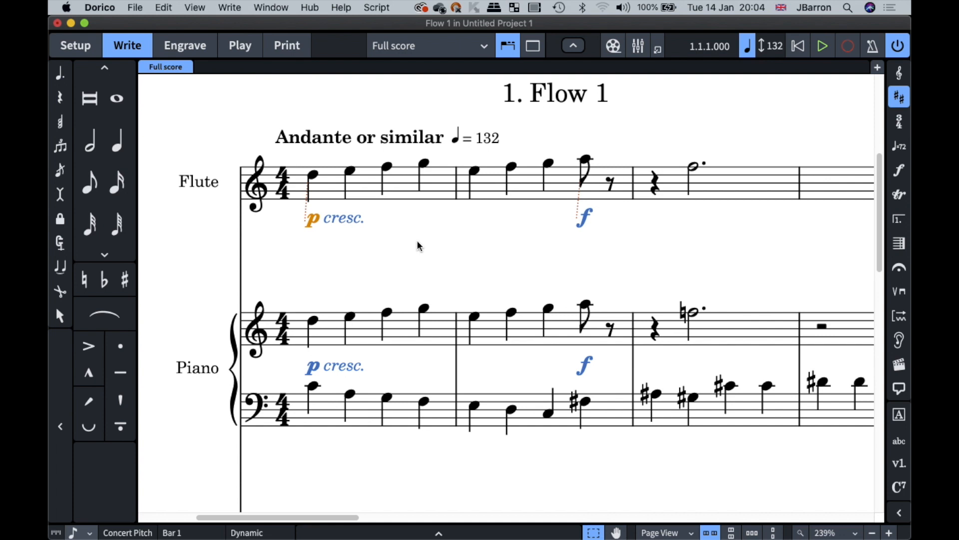
Turn off the gradual style on the flute's cresc. marking to restore the hairpin.
click(352, 215)
key(super+8)
click(510, 430)
click(486, 264)
key(super+8)
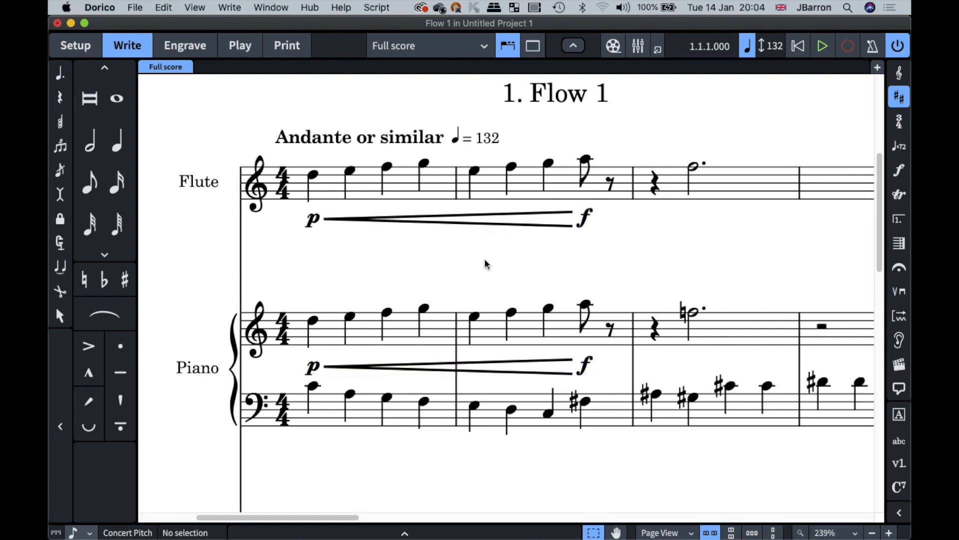
Delete the flute's p, hairpin and f dynamics, along with the f left in the piano part.
key(super+minus)
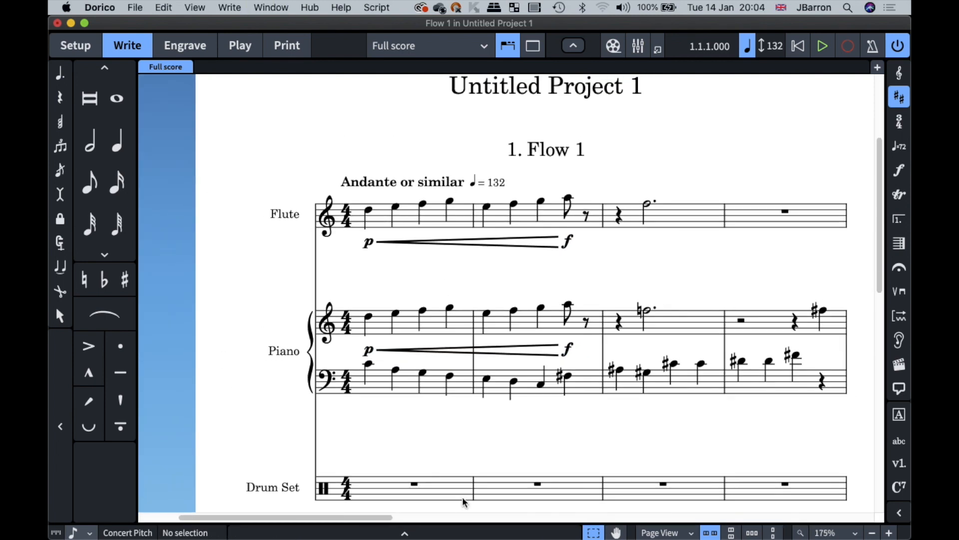
scroll(409, 423, down, 5)
scroll(408, 424, up, 5)
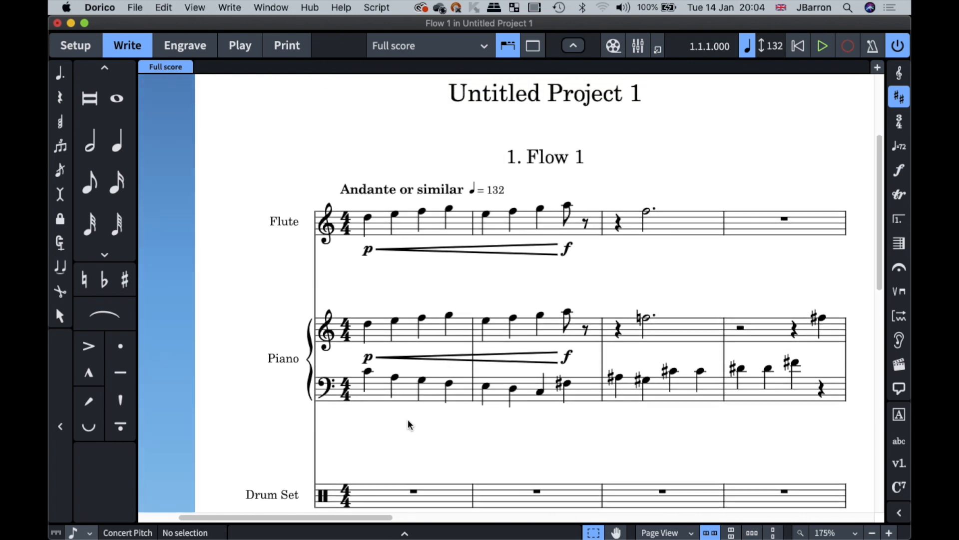
click(369, 252)
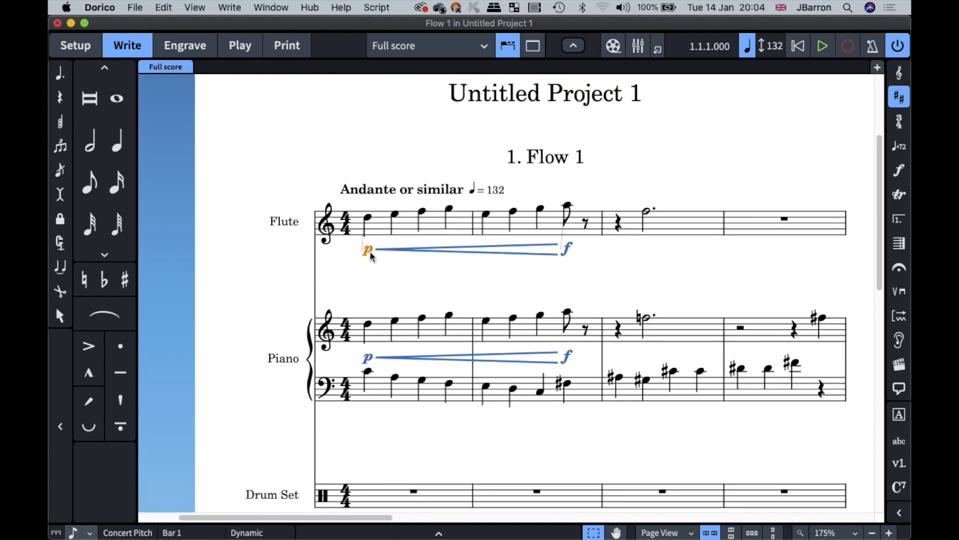
key(Delete)
click(394, 251)
key(Delete)
click(572, 249)
key(Delete)
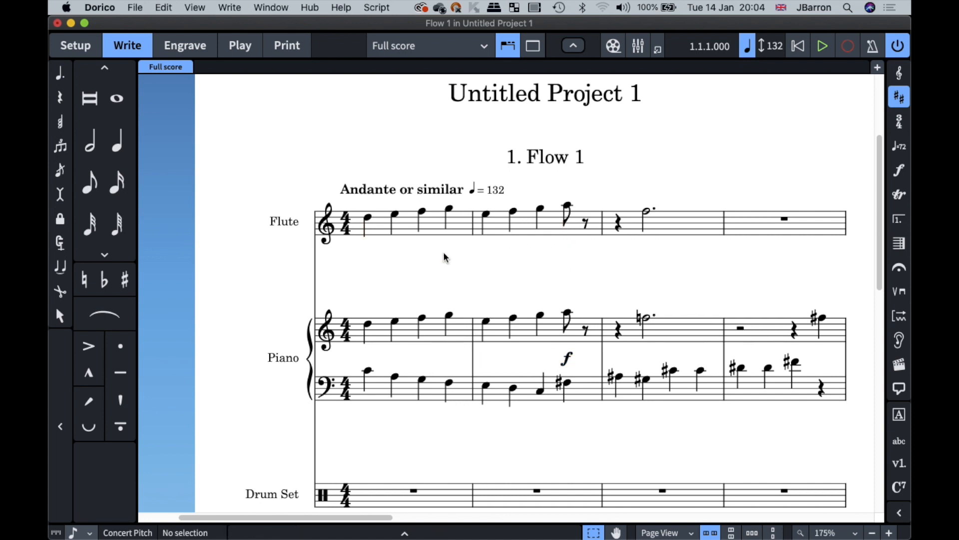
click(568, 359)
key(Delete)
Add the dynamic p<mp across bars 1–2 of the flute and the piano's upper staff together.
click(367, 234)
key(shift+Right)
key(shift+Right)
key(shift+Right)
shift+click(384, 339)
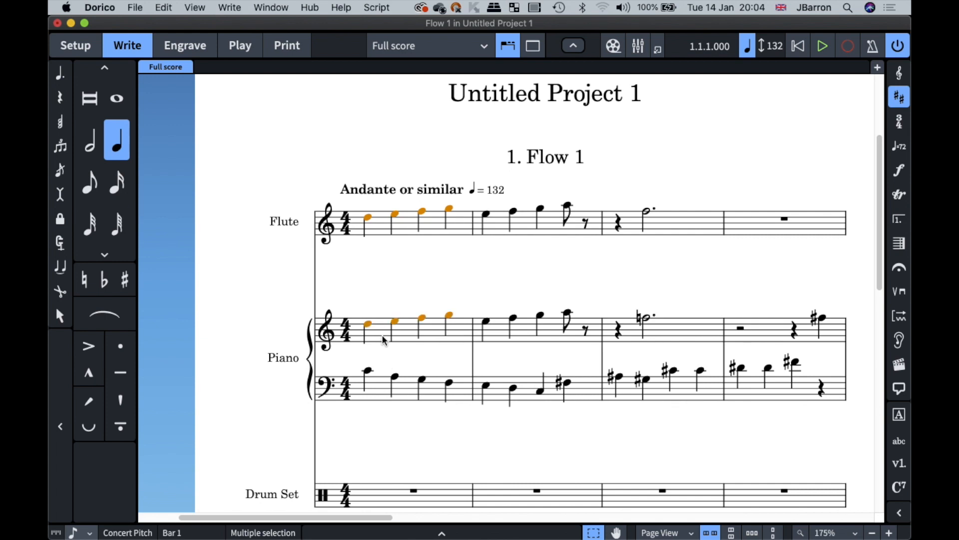
shift+click(529, 334)
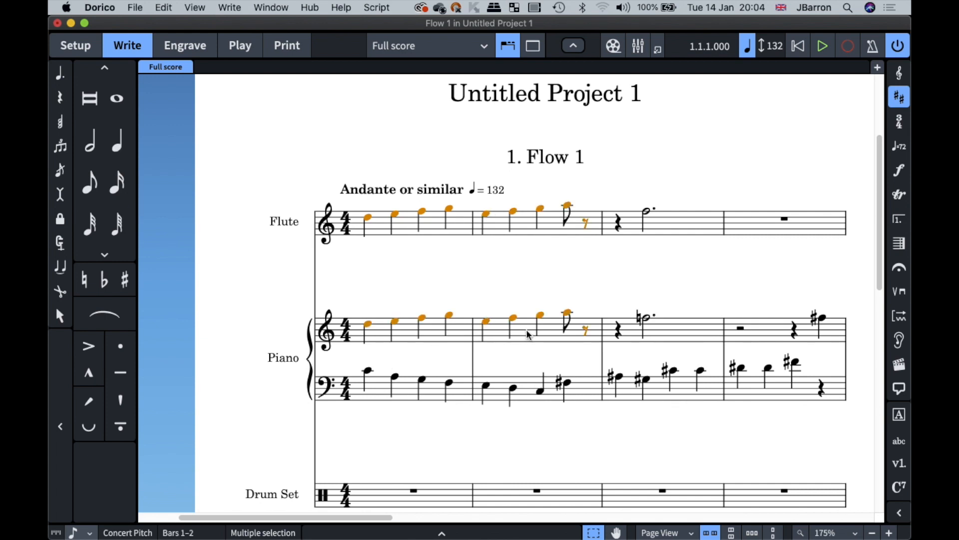
key(shift+d)
text(p<)
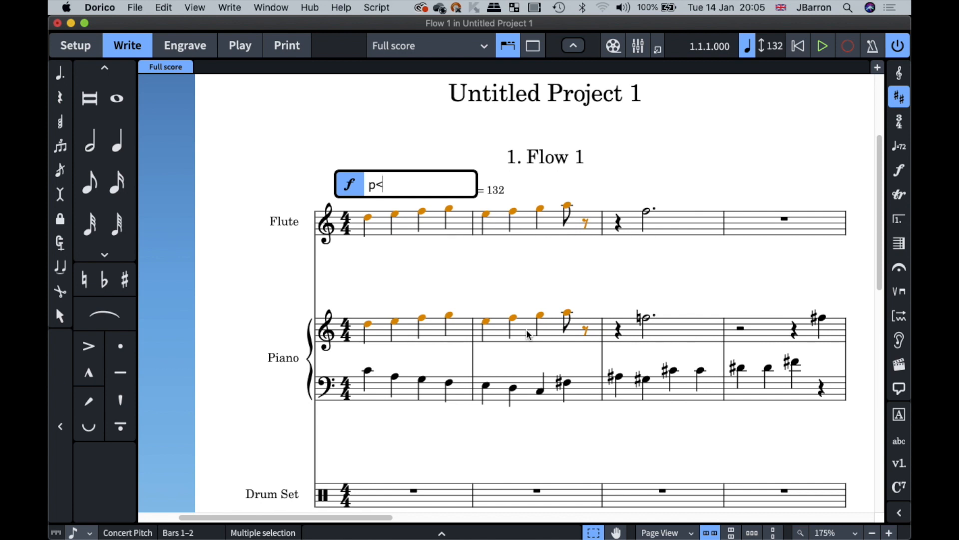
text(mp)
key(Return)
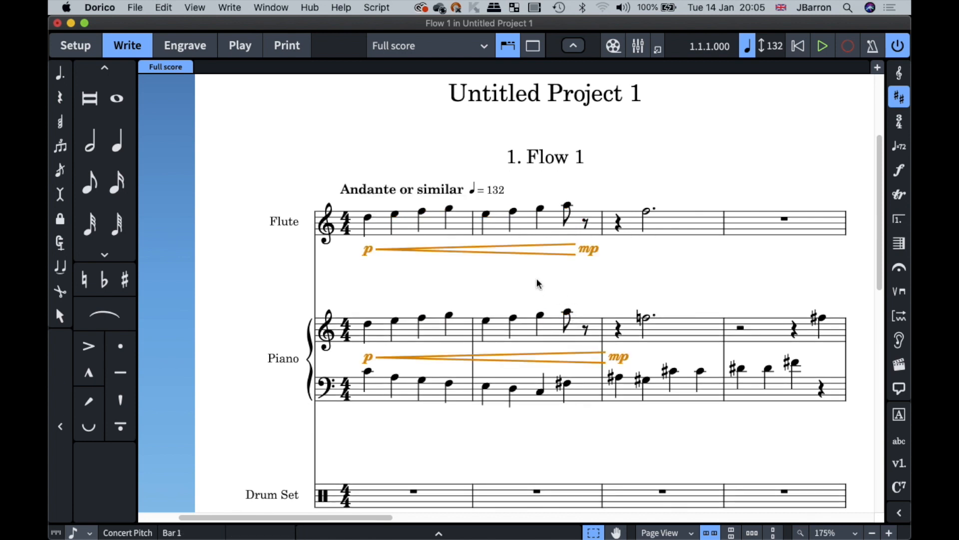
key(Escape)
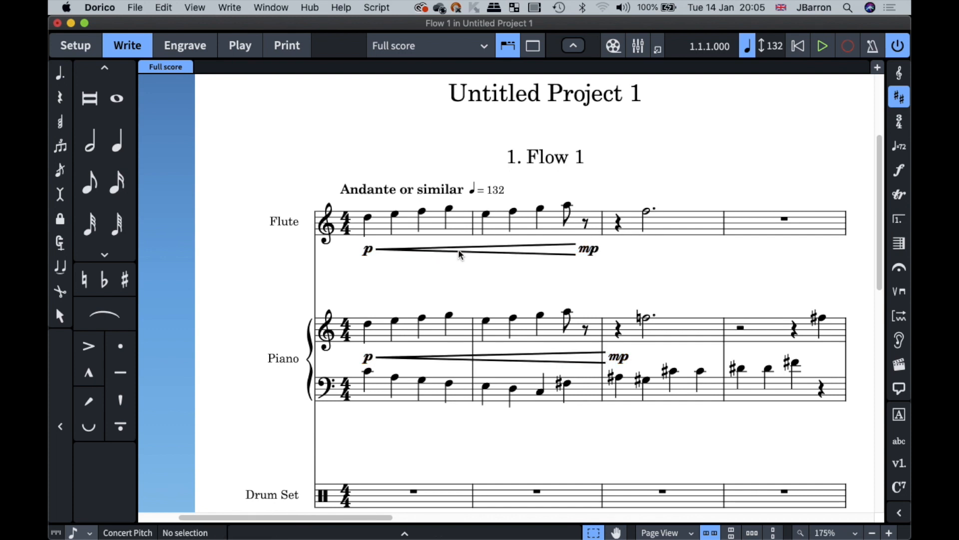
Move the flute's linked mp dynamic back to the last eighth note of bar 2.
click(460, 253)
scroll(459, 253, up, 3)
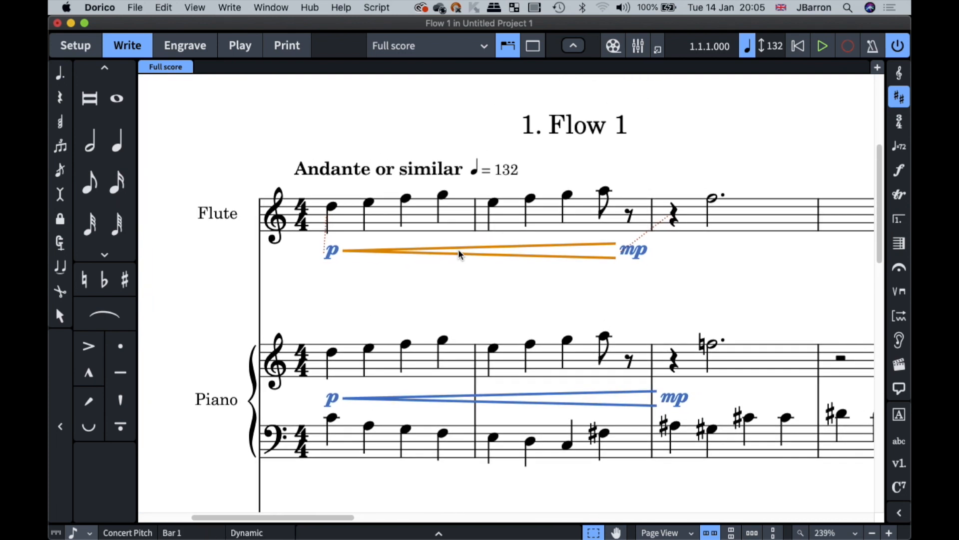
click(637, 253)
key(shift+d)
key(alt+Left)
key(alt+Left)
key(alt+Left)
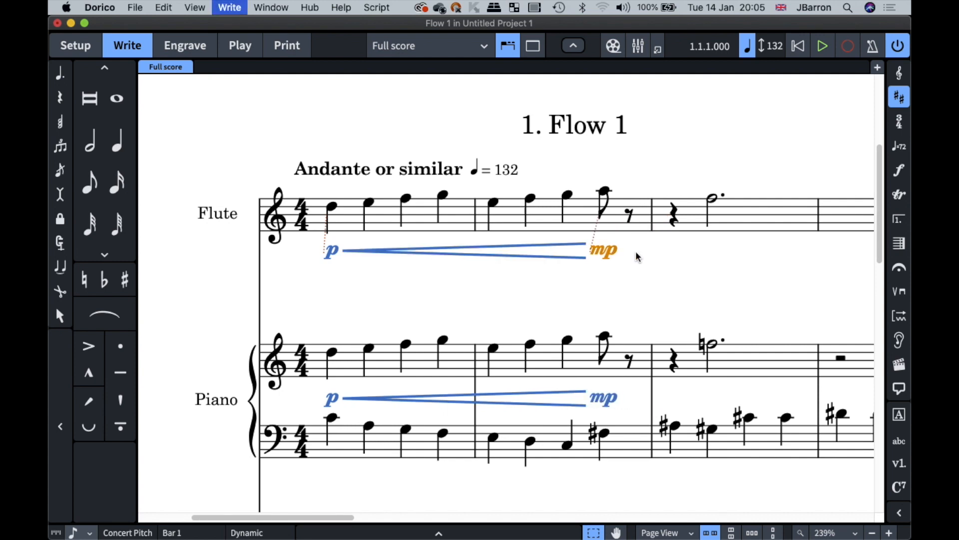
Transpose the flute notes in bar 2 down and up by octaves, finishing at their original pitch.
drag(572, 250, 603, 250)
super+click(585, 224)
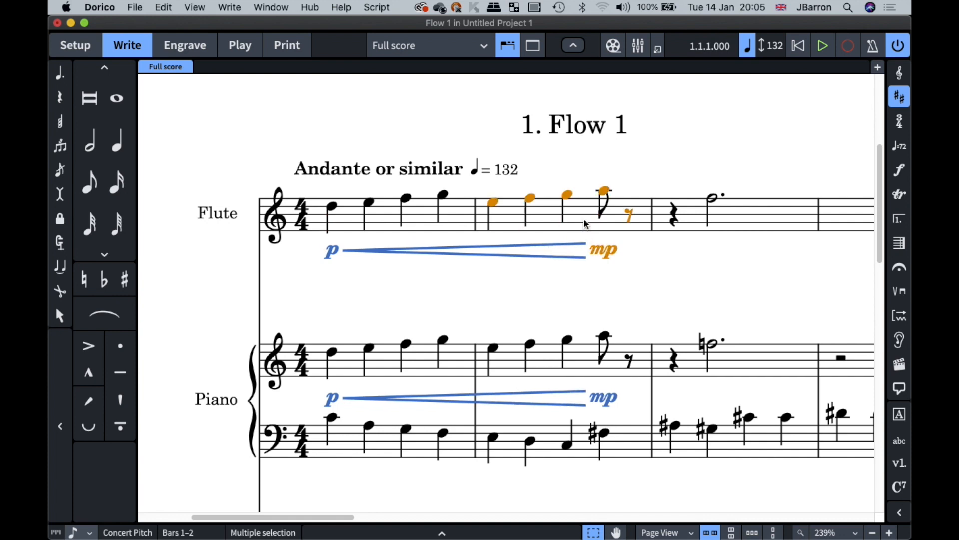
key(alt+super+Down)
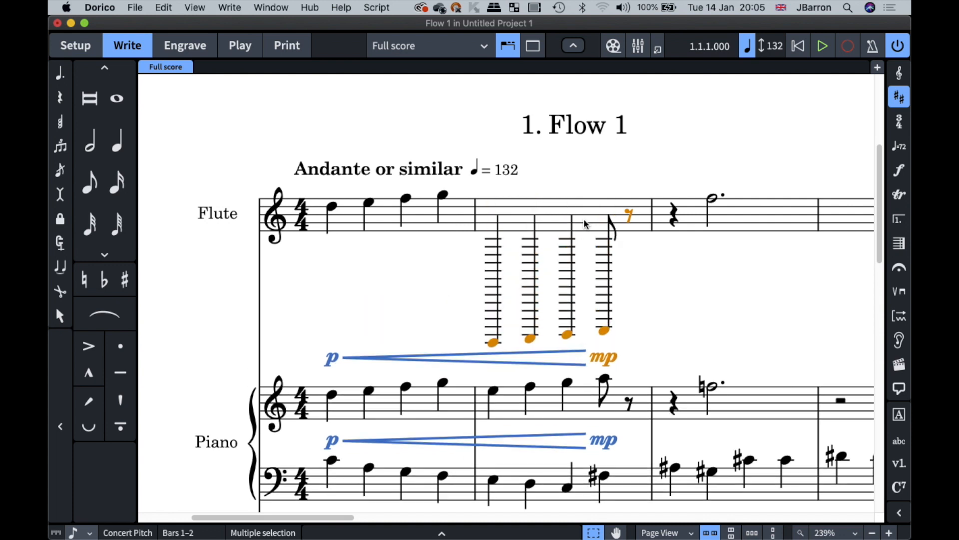
key(alt+super+Up)
key(alt+super+Up)
key(alt+super+Up)
key(alt+super+Up)
key(alt+super+Up)
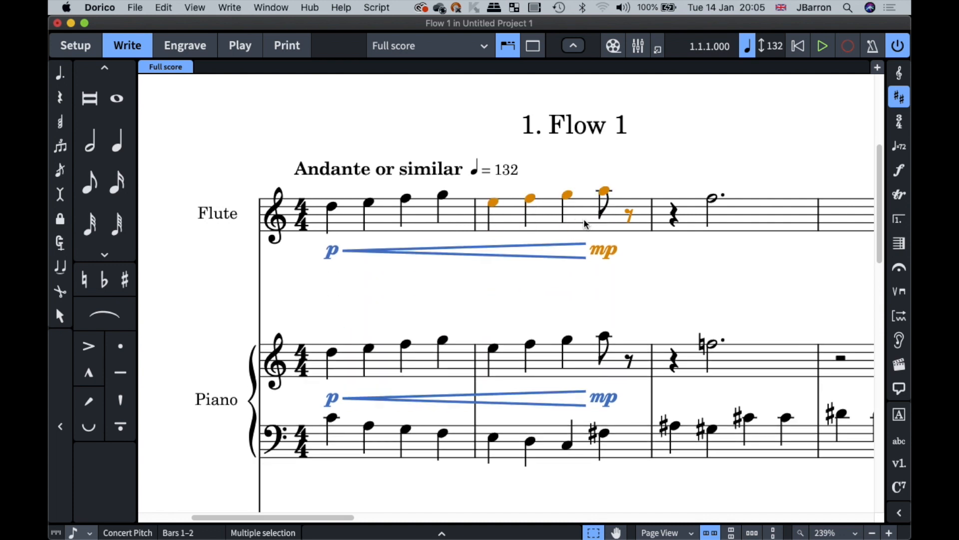
key(alt+super+Up)
key(alt+super+Down)
key(alt+super+Up)
key(alt+super+Up)
key(alt+super+Up)
key(alt+super+Down)
key(alt+super+Down)
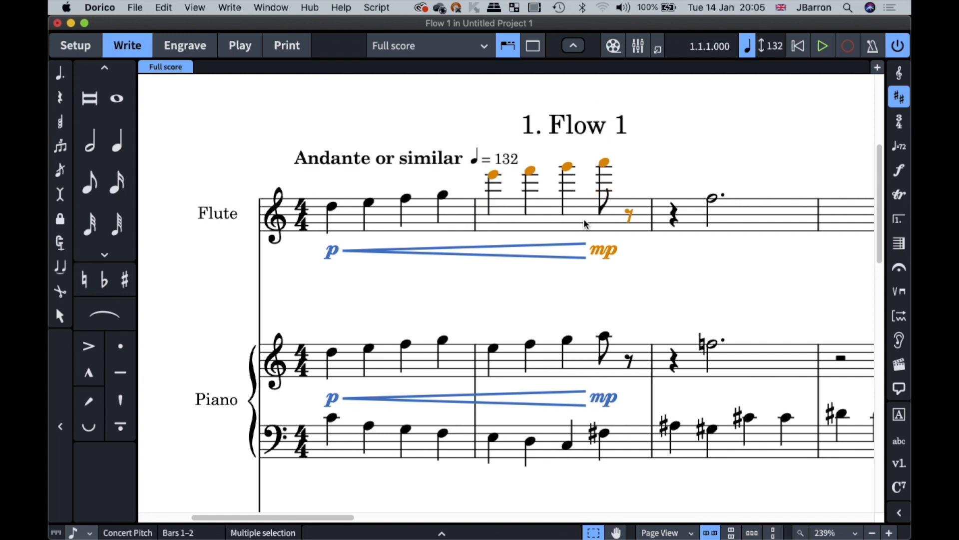
key(alt+super+Down)
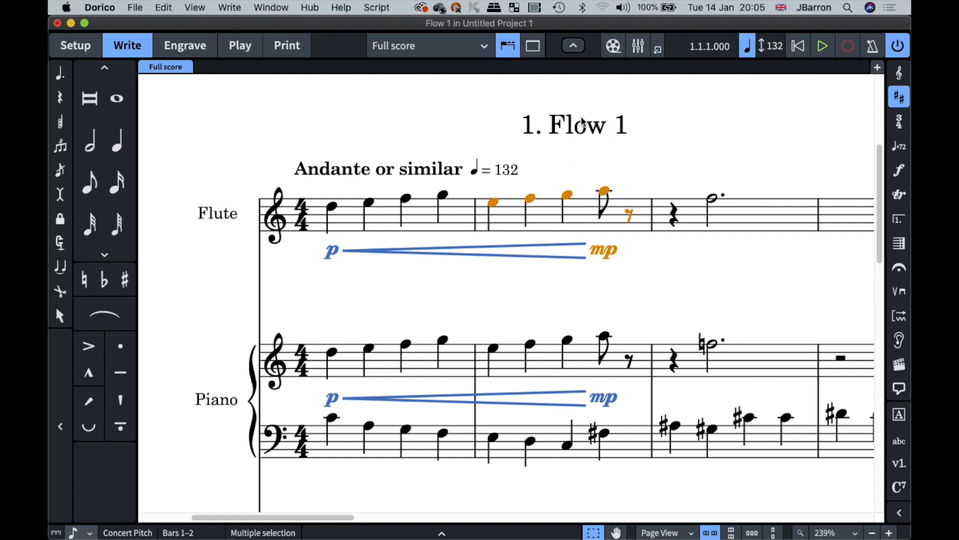
In Engrave mode, widen and shorten the flute hairpin's open end and nudge its mp slightly toward the following barline.
click(628, 272)
click(607, 255)
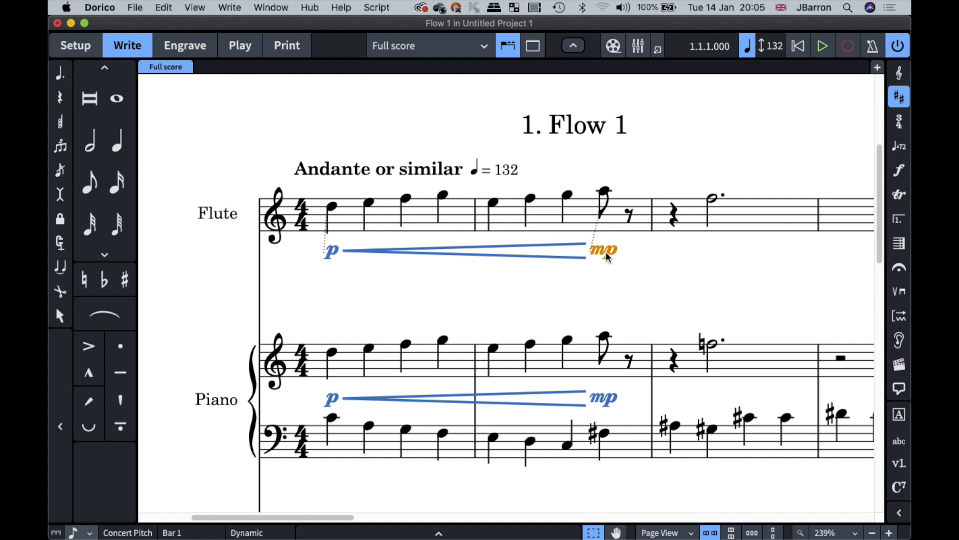
mouse_move(601, 251)
mouse_down()
mouse_move(546, 251)
mouse_move(607, 255)
mouse_up()
click(561, 254)
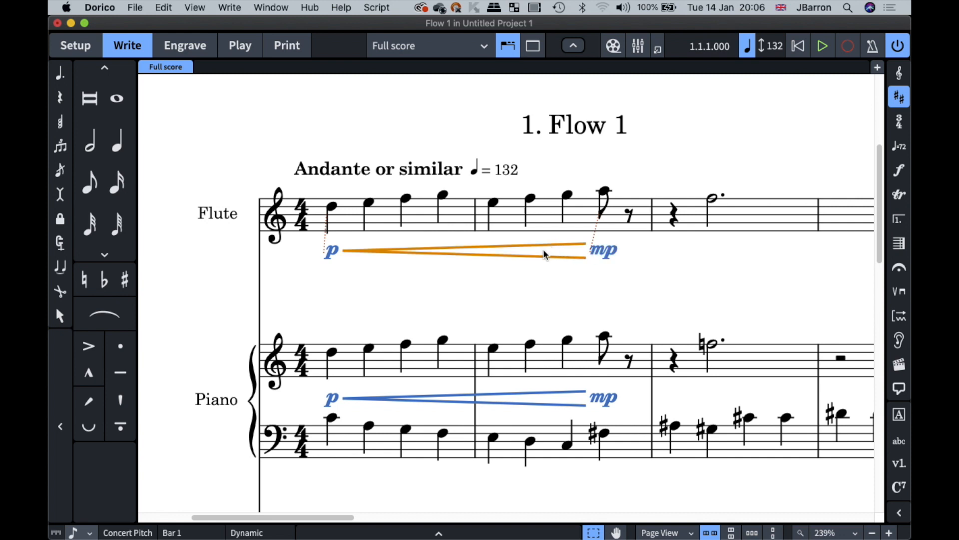
click(183, 45)
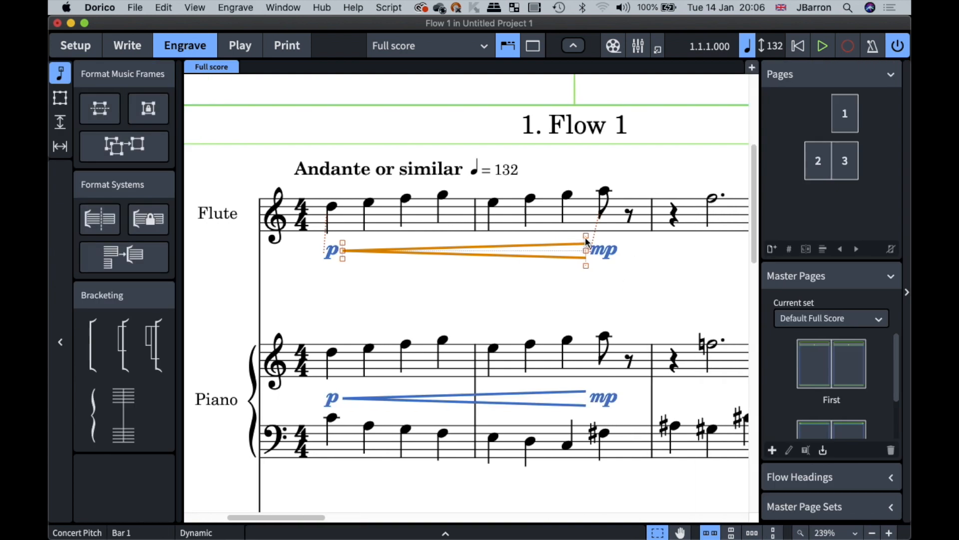
drag(586, 236, 613, 252)
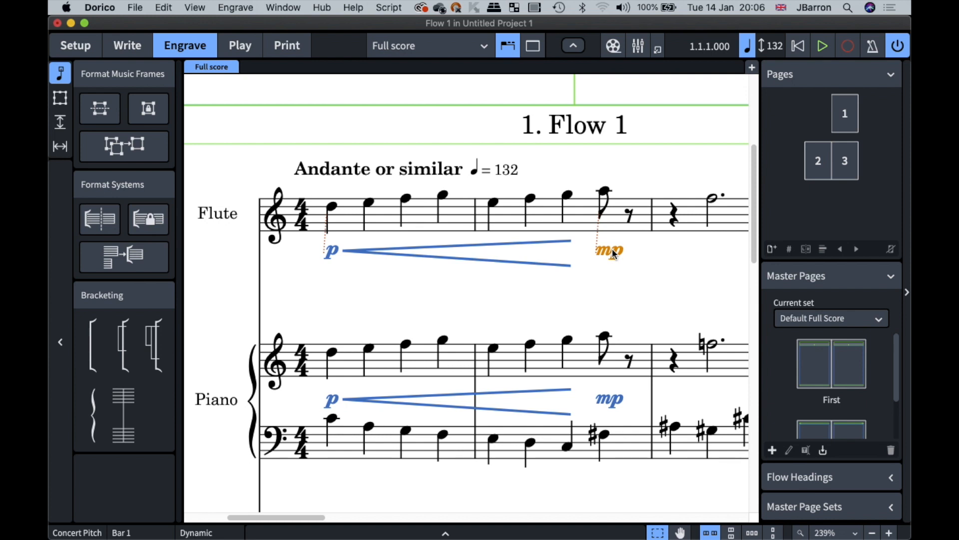
Compare the linked flute and piano dynamics in Write and Engrave modes, and examine more of the score page.
key(super+2)
key(super+3)
key(super+2)
key(super+3)
key(super+minus)
key(super+minus)
key(super+minus)
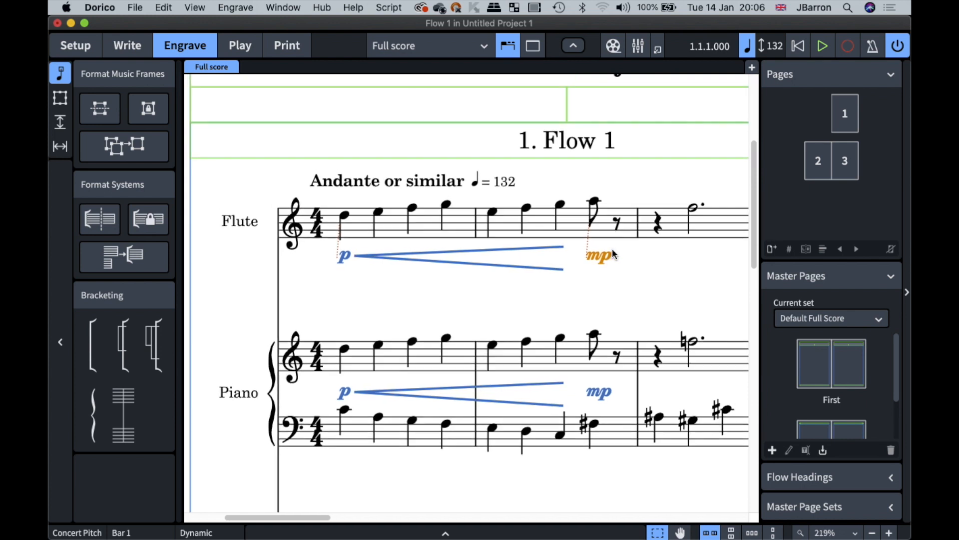
key(super+minus)
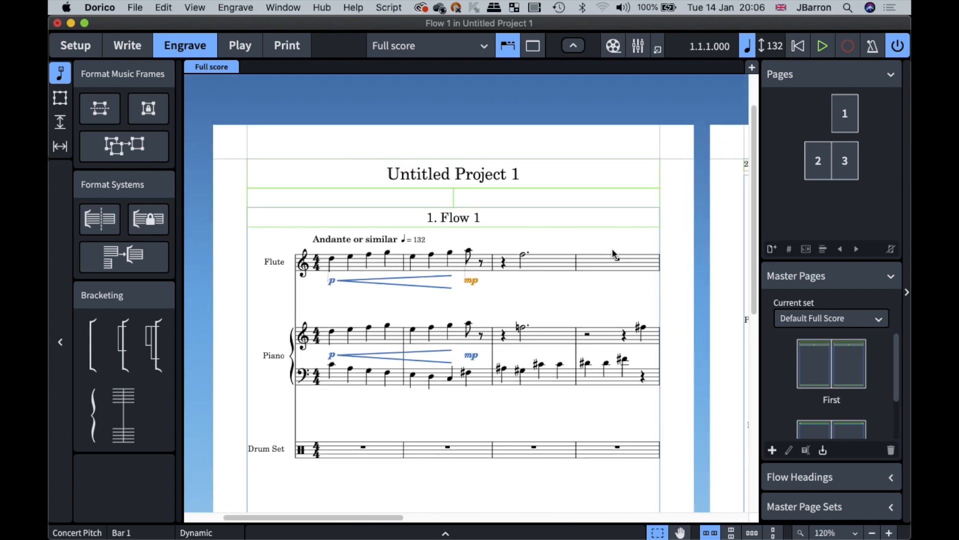
scroll(612, 247, down, 3)
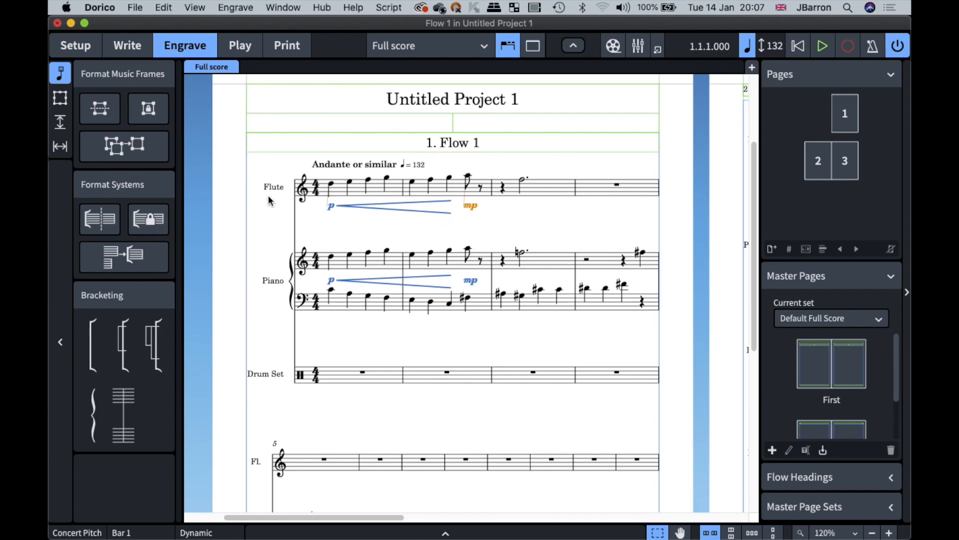
In frame editing, select page 1's music frame and raise its bottom edge until only the first system fits.
scroll(253, 370, down, 9)
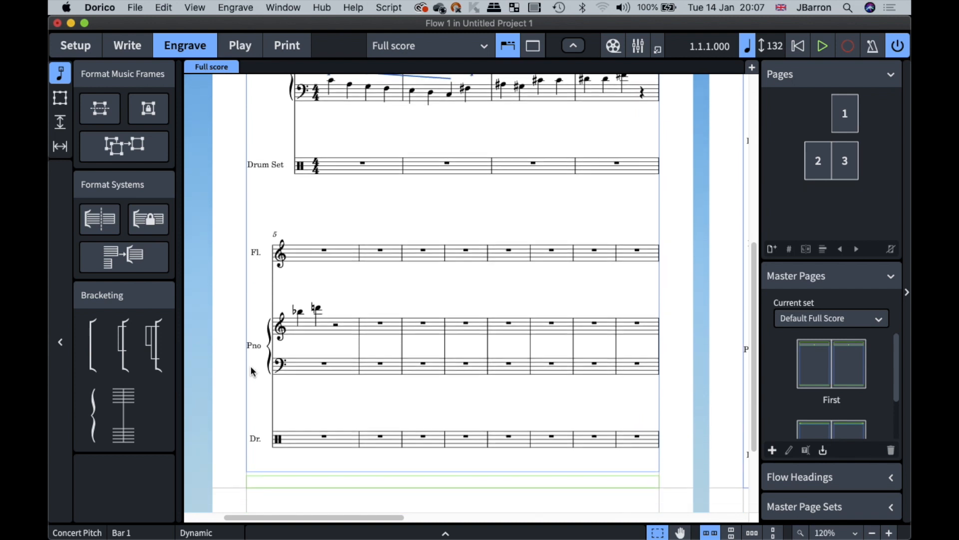
scroll(252, 371, up, 11)
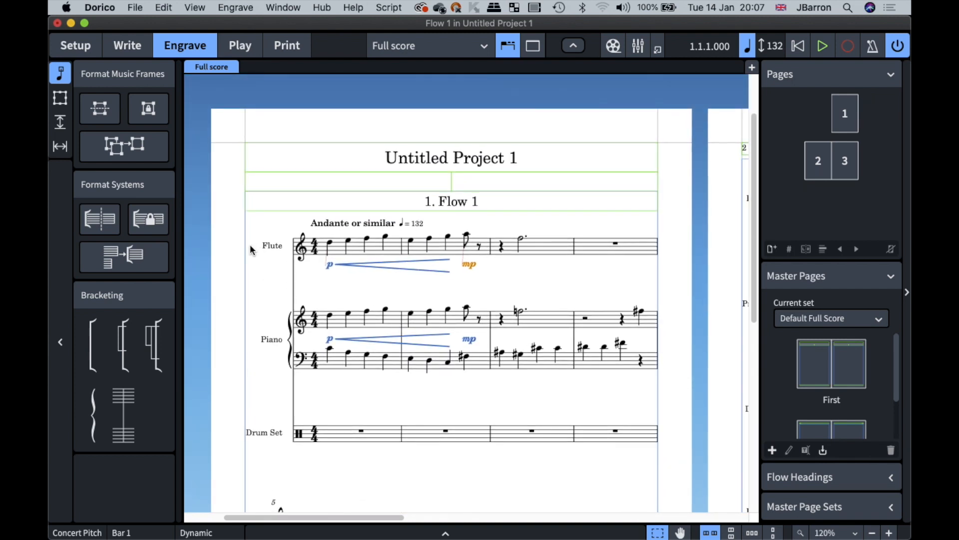
click(59, 99)
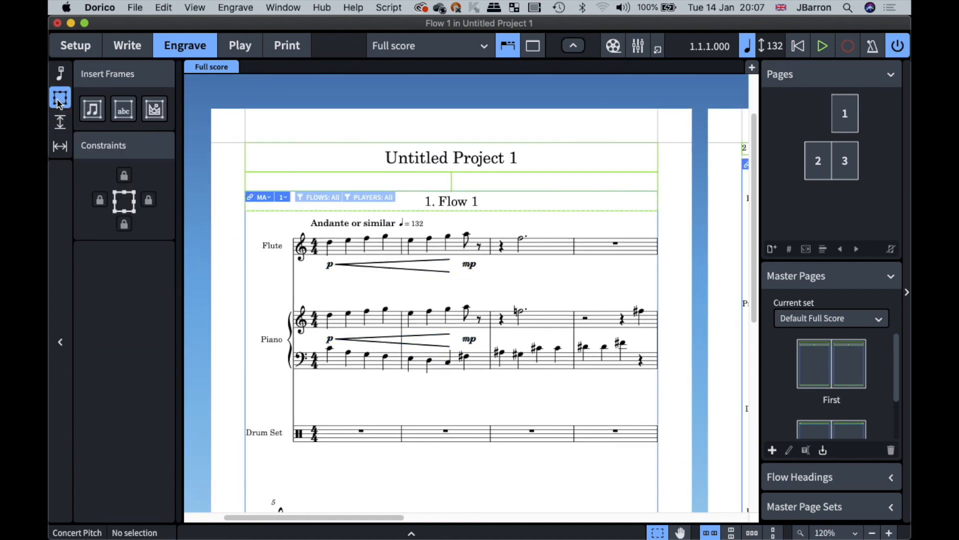
click(247, 227)
scroll(282, 222, down, 6)
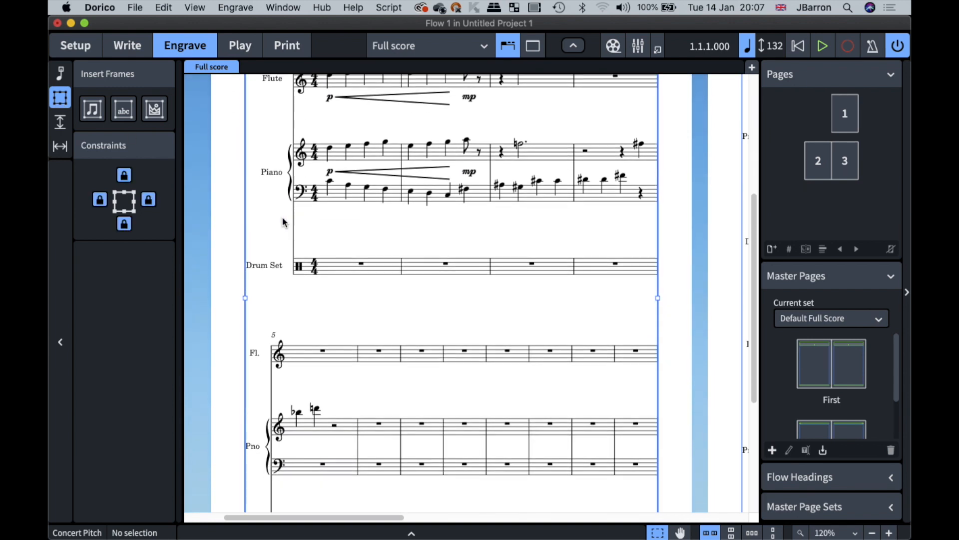
scroll(246, 239, down, 3)
scroll(330, 419, down, 4)
scroll(332, 421, down, 1)
click(451, 409)
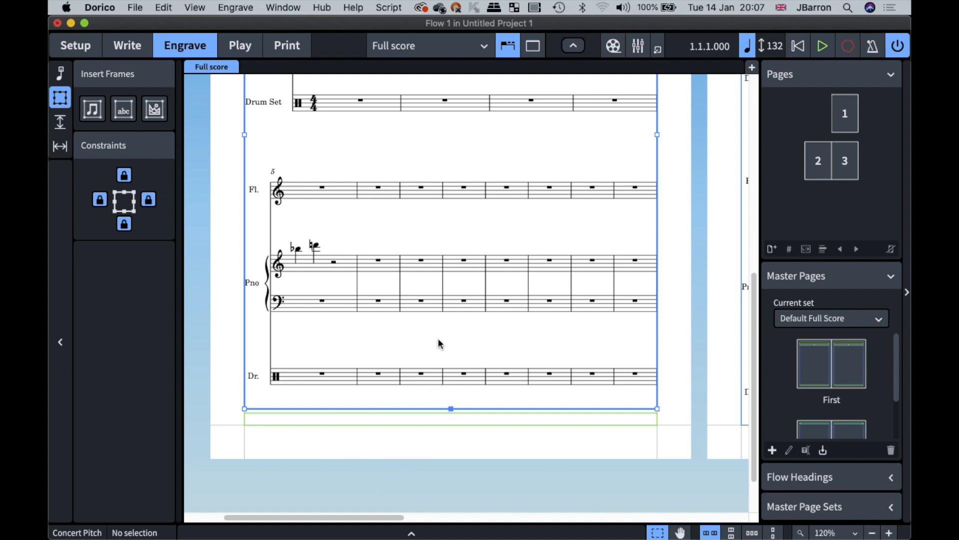
key(alt+Up)
key(alt+Up)
key(alt+Up)
key(alt+Up)
key(alt+Up)
key(alt+Up)
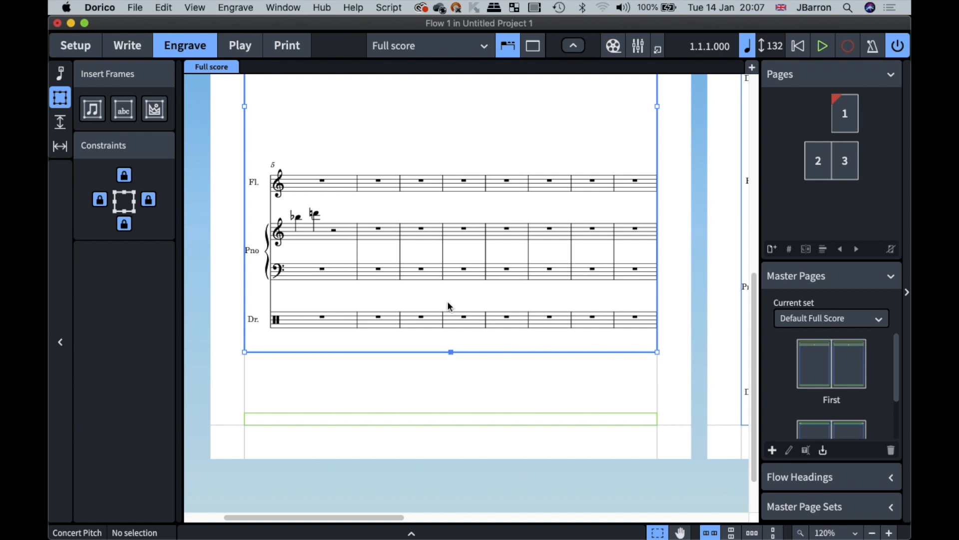
key(alt+Up)
key(alt+Up)
key(alt+Up)
key(alt+Up)
key(alt+Up)
key(alt+Up)
key(alt+Up)
key(alt+Up)
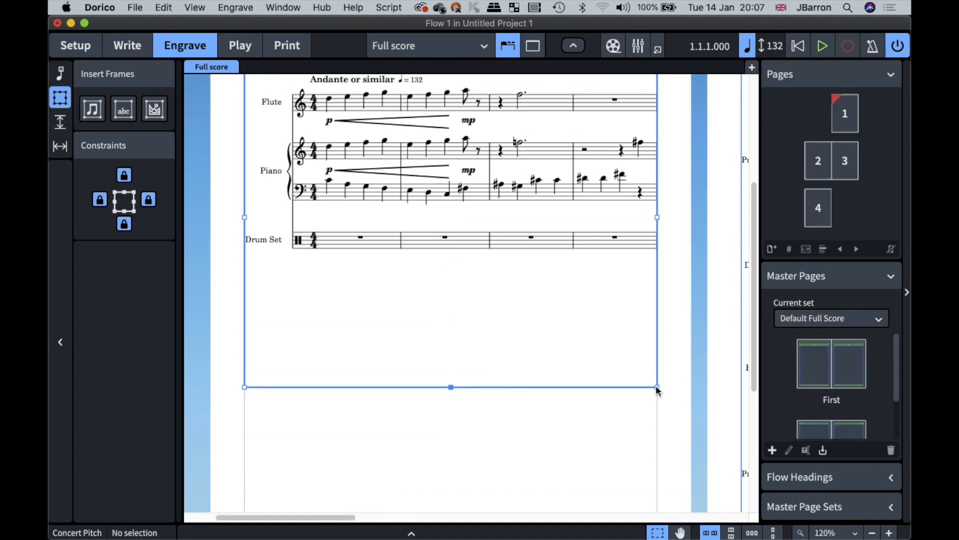
Shrink page 1's music frame to about two bars wide from its lower corner, and move it away from the page margins.
drag(657, 386, 493, 328)
scroll(480, 215, up, 5)
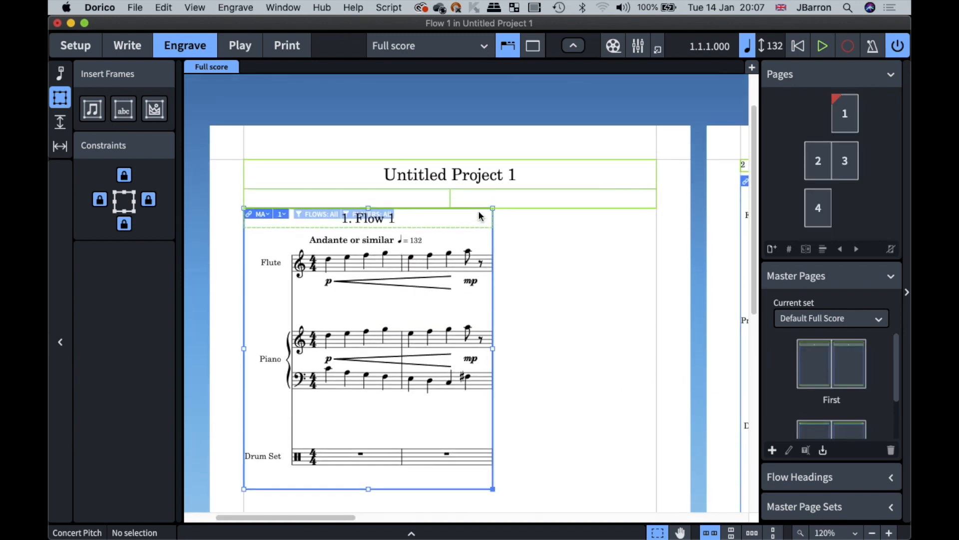
drag(495, 248, 604, 336)
Raise the music frame's bottom edge until the staves squeeze together, and lower it again to restore readable spacing.
scroll(603, 336, down, 5)
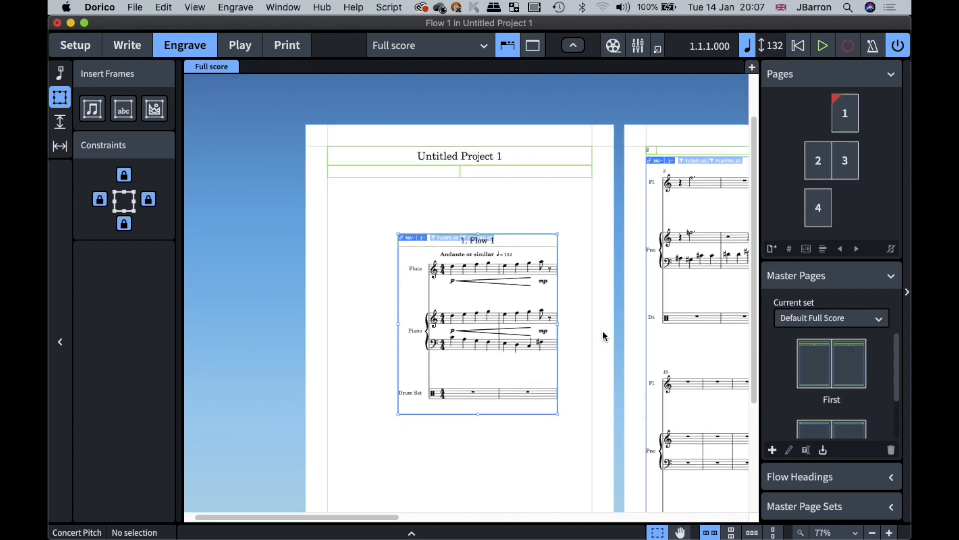
scroll(579, 333, right, 4)
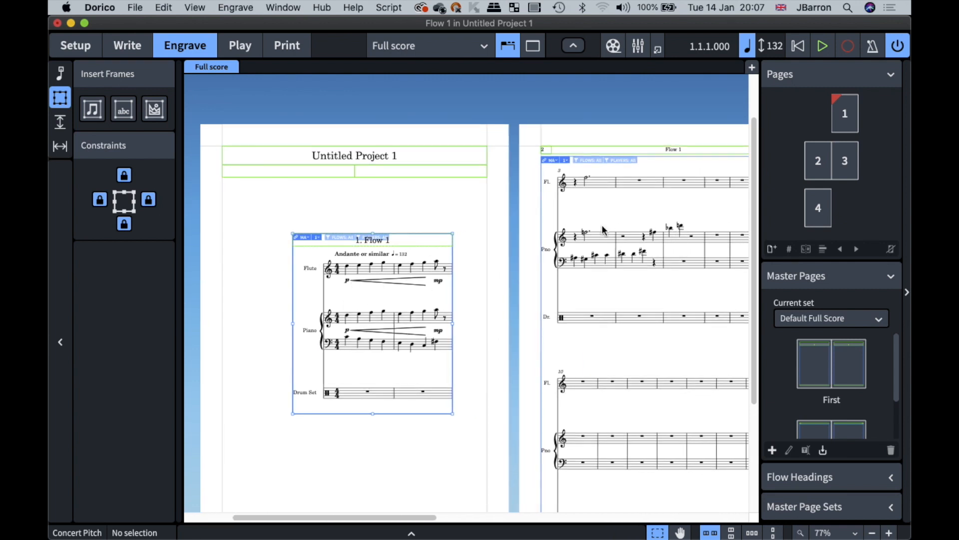
scroll(654, 225, right, 1)
scroll(654, 225, down, 1)
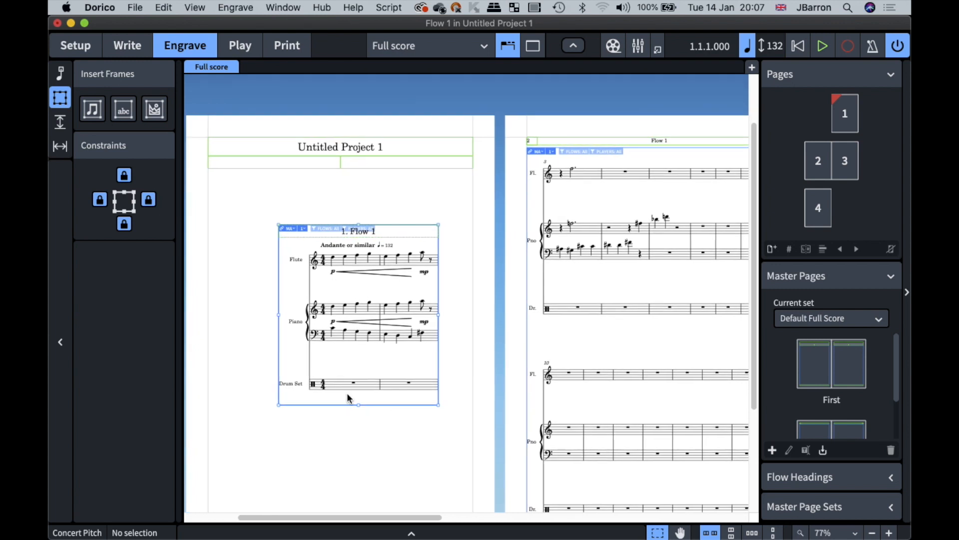
drag(358, 404, 361, 328)
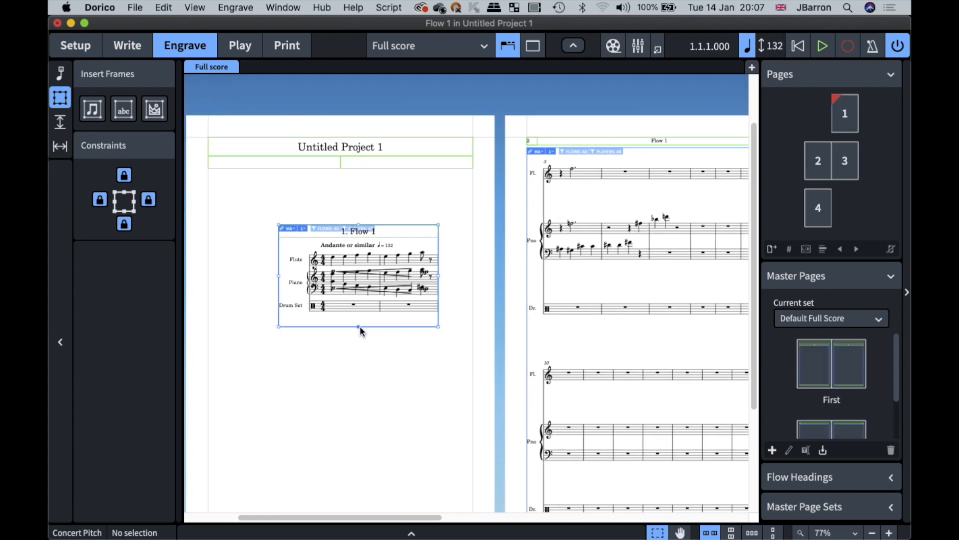
drag(359, 328, 360, 399)
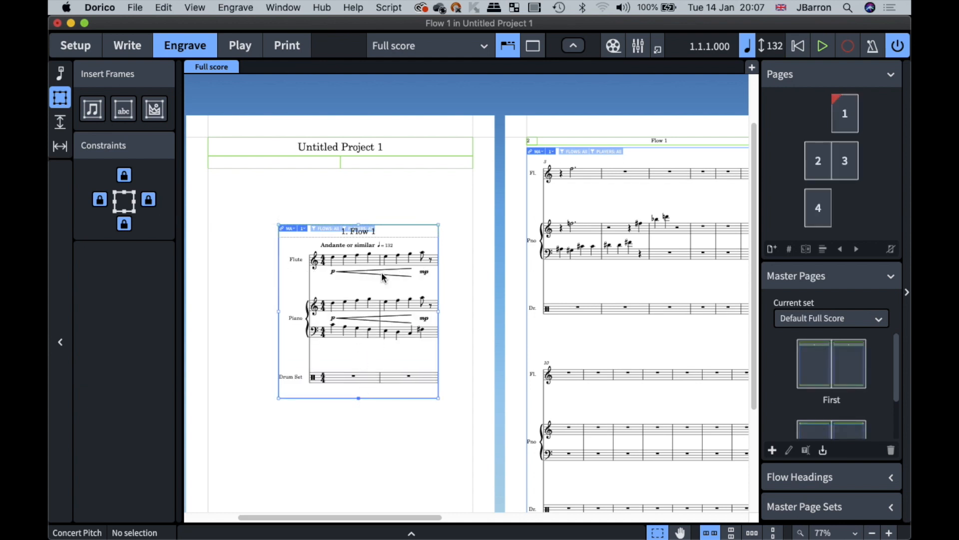
Open page 1's title text frame to examine its project title token and the available paragraph styles.
scroll(351, 274, left, 3)
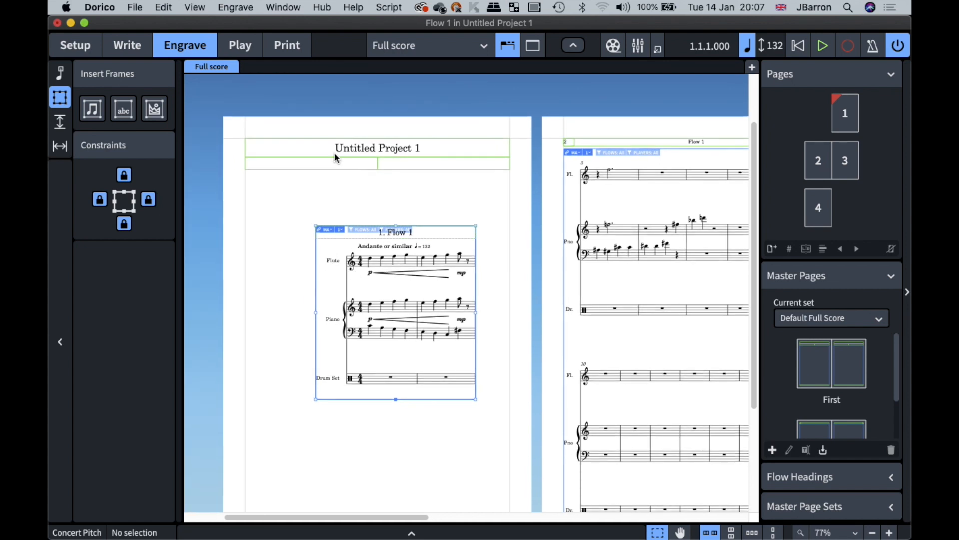
scroll(338, 152, up, 3)
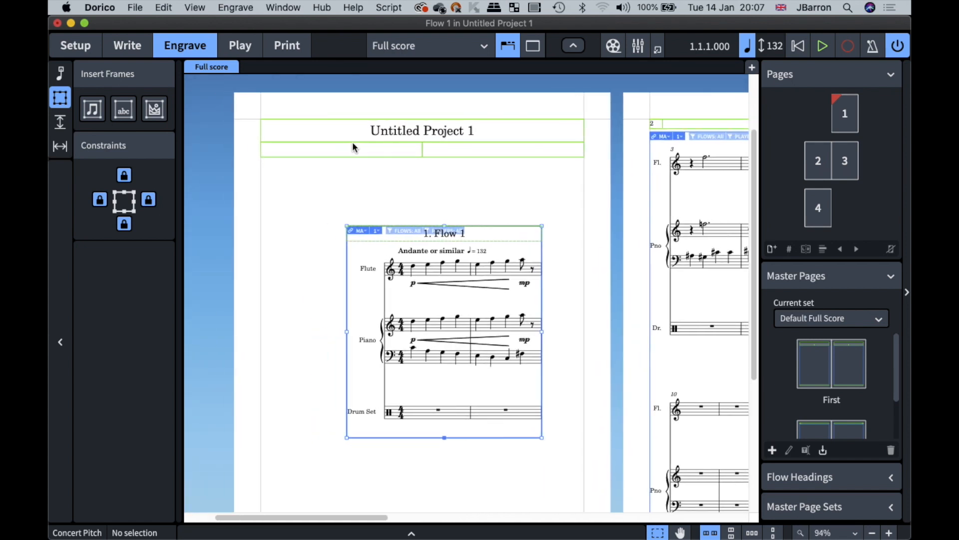
scroll(360, 209, down, 5)
scroll(363, 211, up, 5)
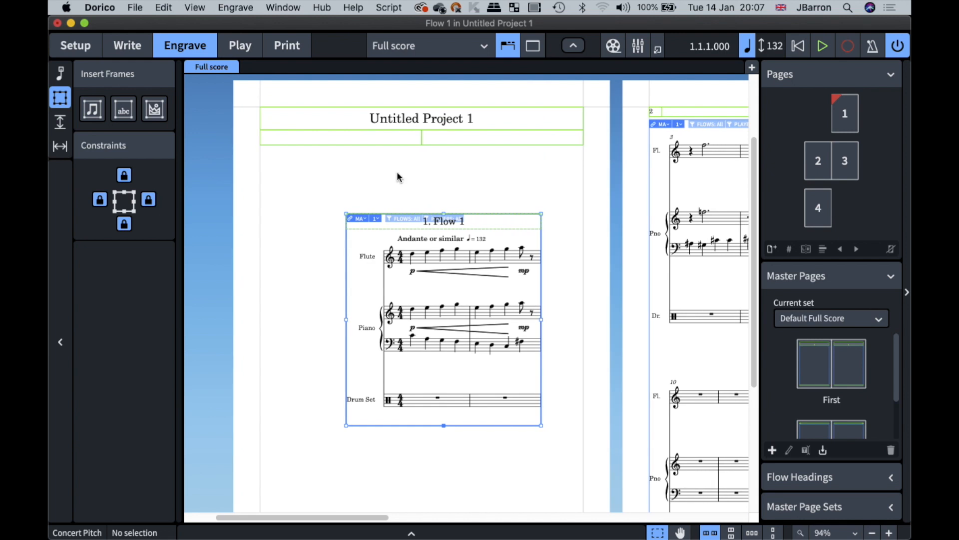
double_click(407, 119)
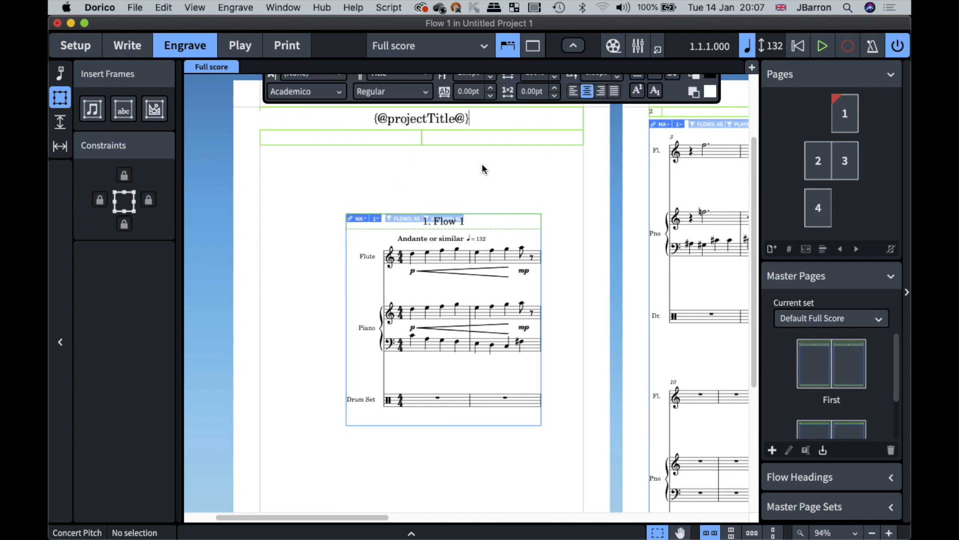
scroll(481, 166, up, 2)
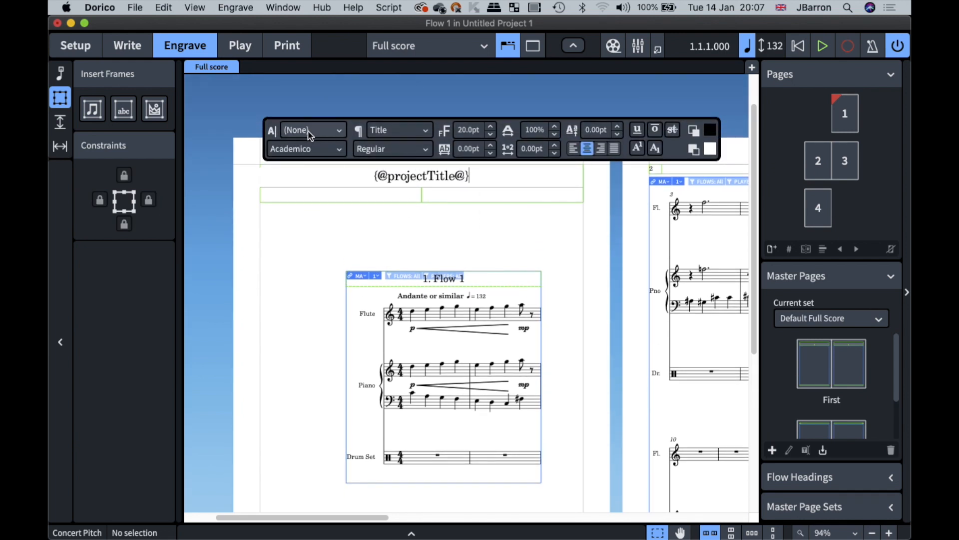
key(Escape)
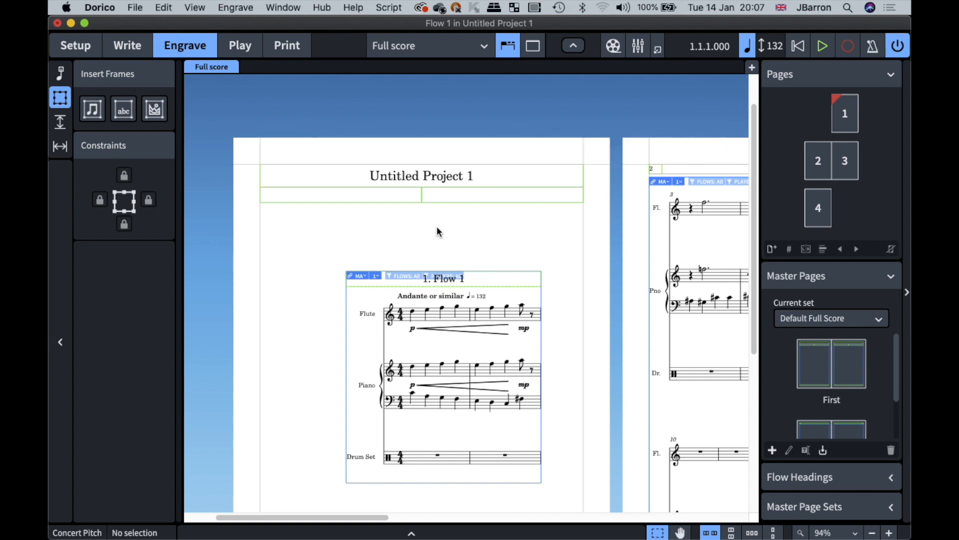
double_click(427, 172)
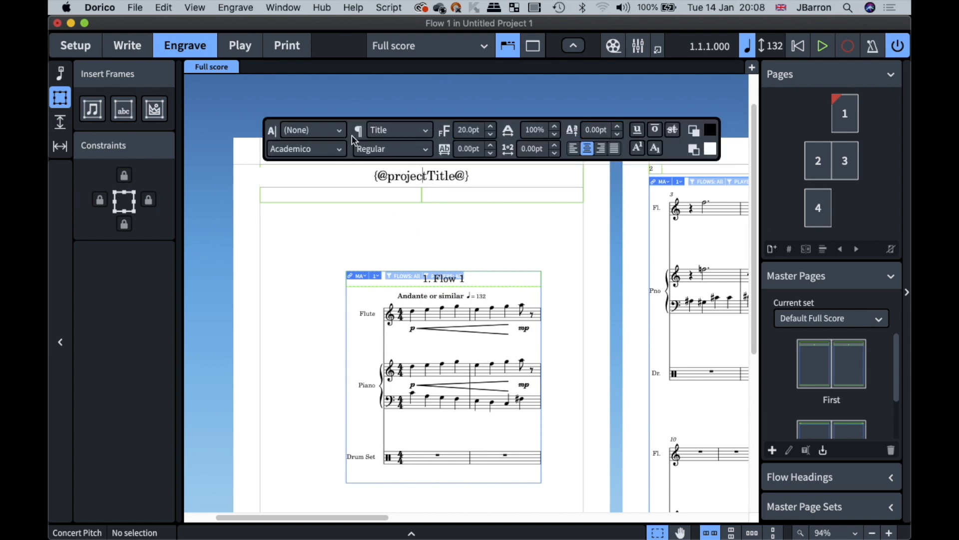
click(398, 130)
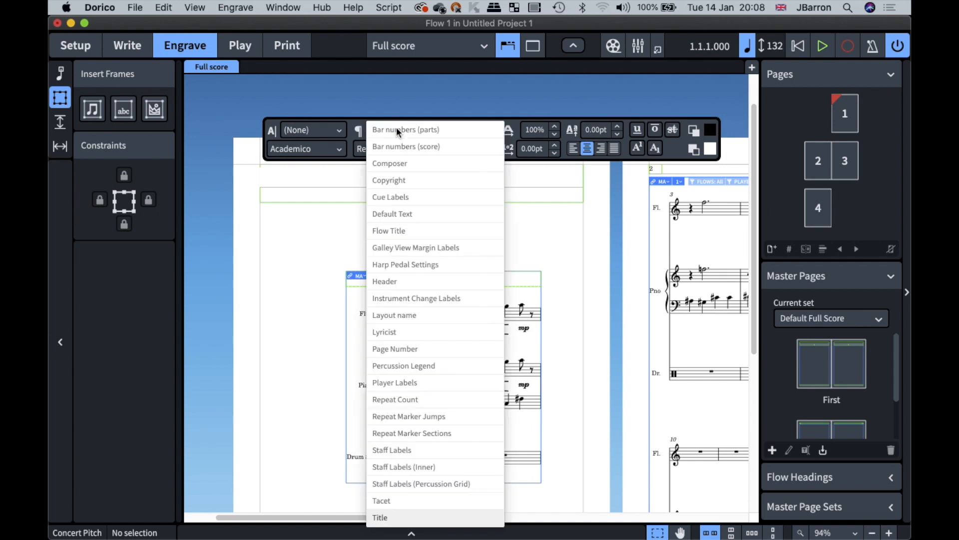
click(360, 131)
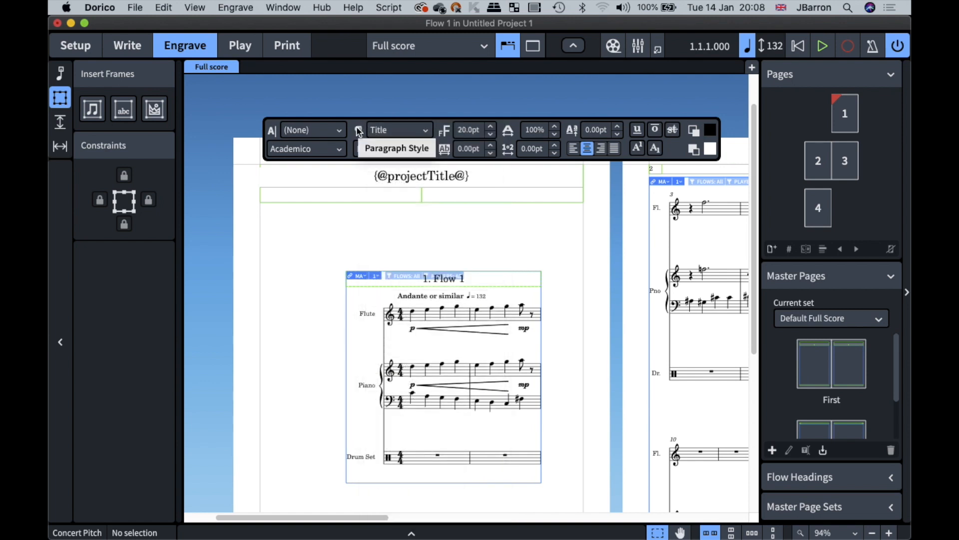
click(407, 239)
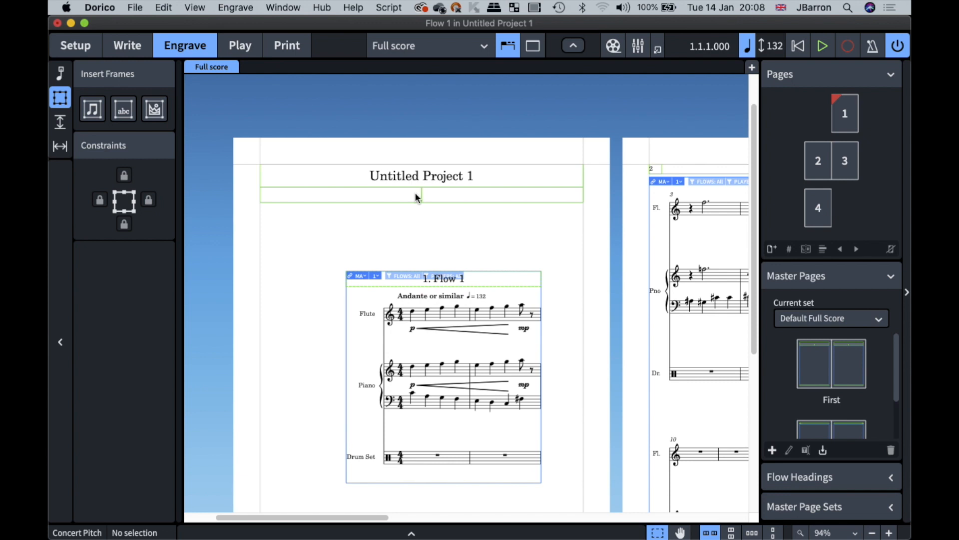
Open Project Info and compare the information fields for the project, Flow 1 and Flow 2.
click(135, 7)
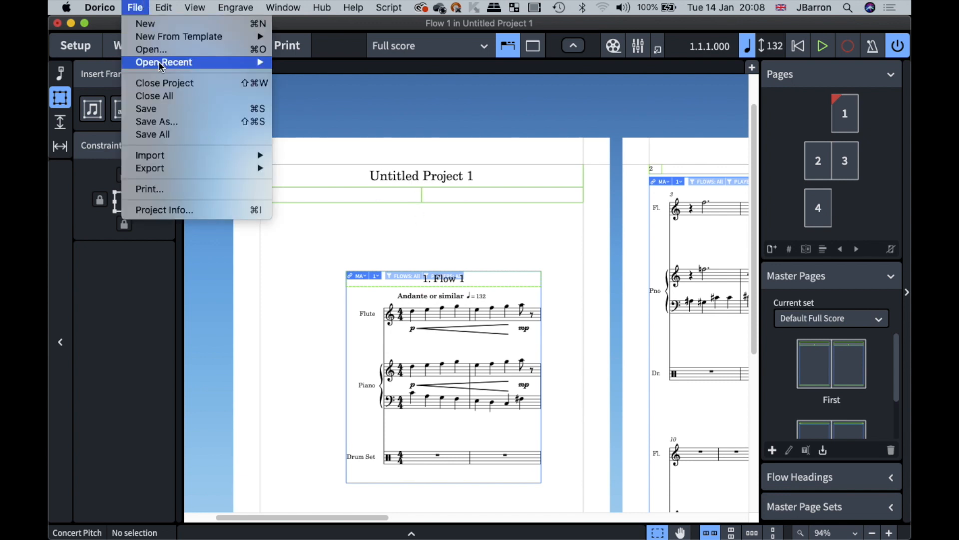
click(165, 209)
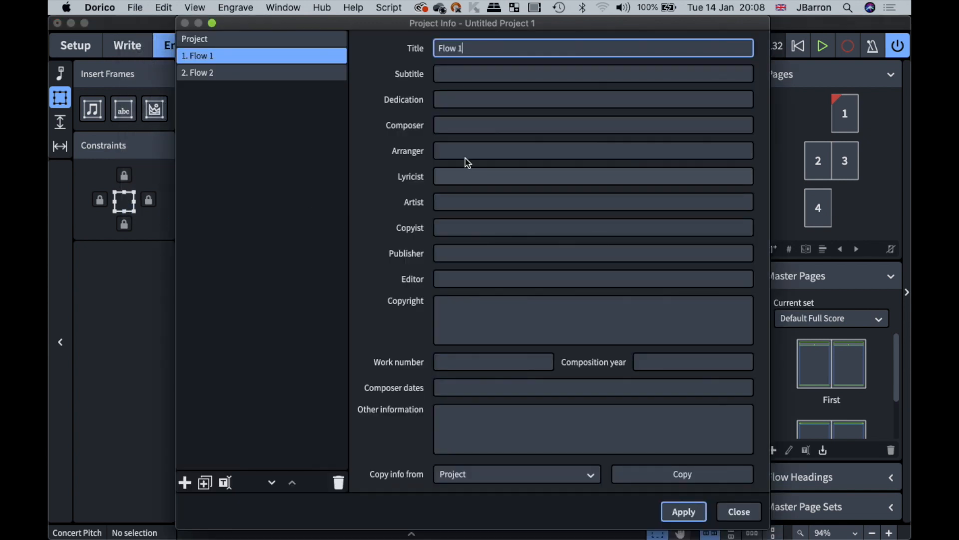
click(221, 72)
click(224, 56)
click(220, 40)
click(242, 56)
click(245, 73)
click(235, 39)
Set the project's title to "My Tuesday Project".
click(549, 44)
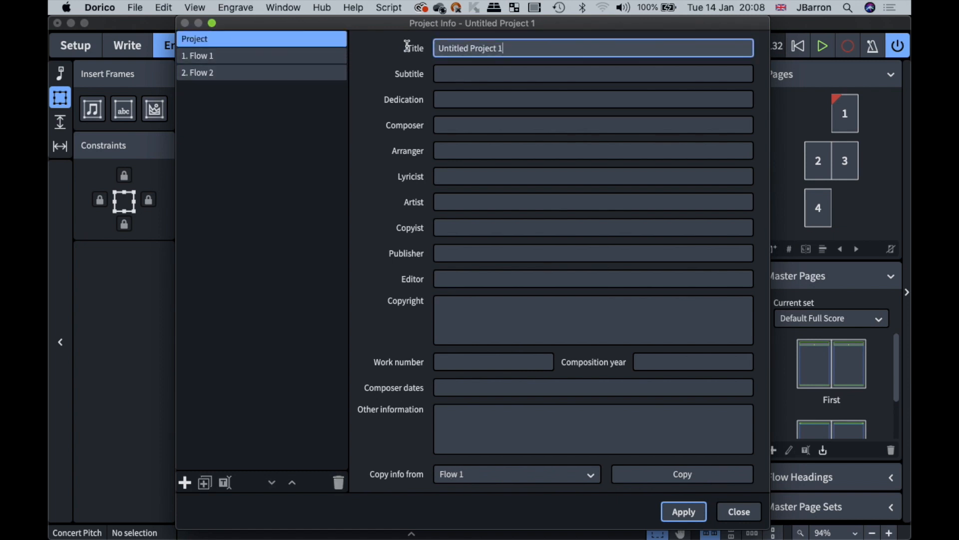
key(super+a)
text(My )
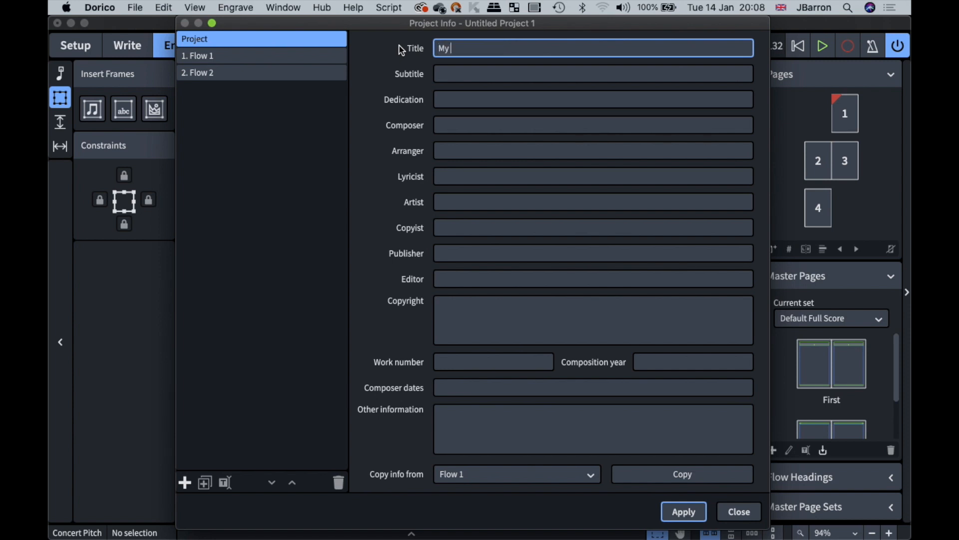
text(Tuesds)
key(BackSpace)
text(ay Project)
key(Tab)
Set Flow 1's title to "The first idea", apply the project information and close it.
click(333, 61)
click(472, 51)
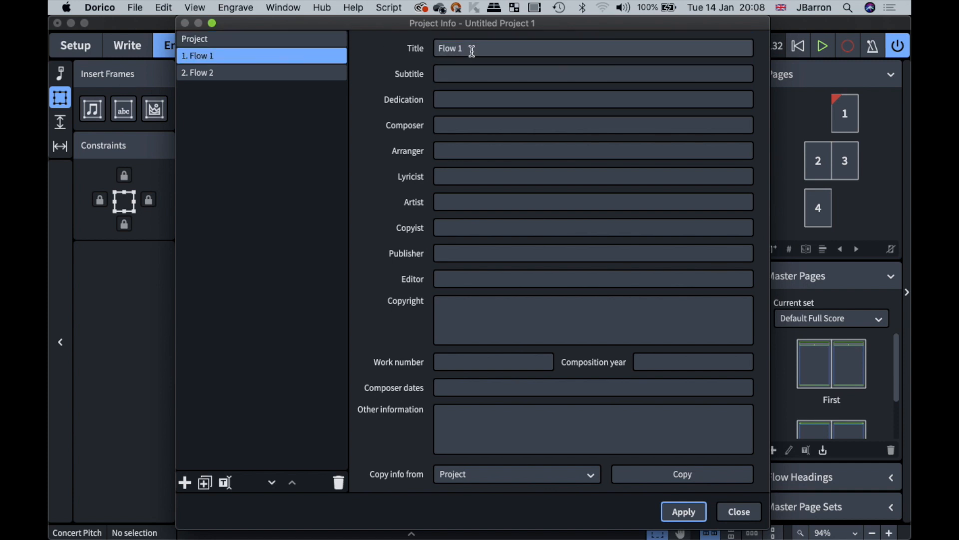
triple_click(472, 51)
text(The first idea)
key(Tab)
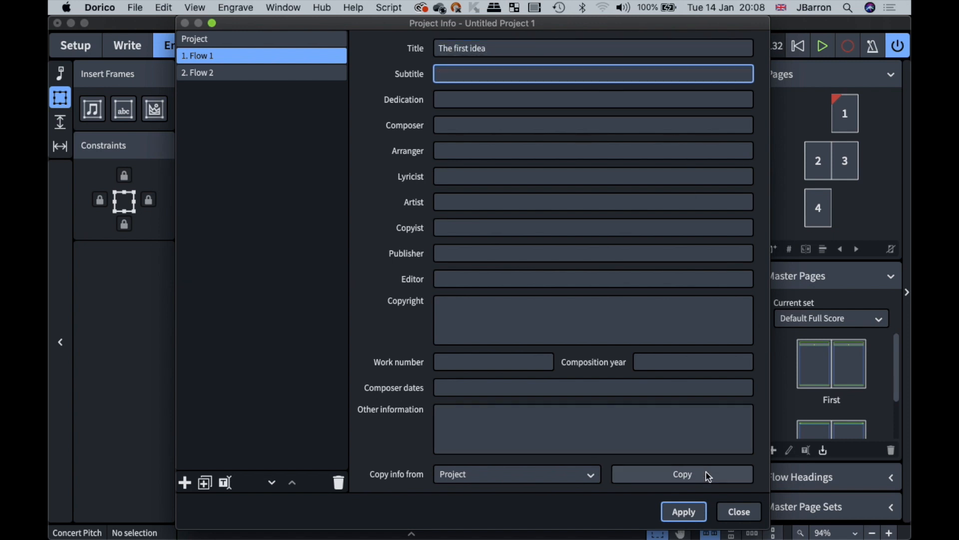
click(684, 511)
click(739, 511)
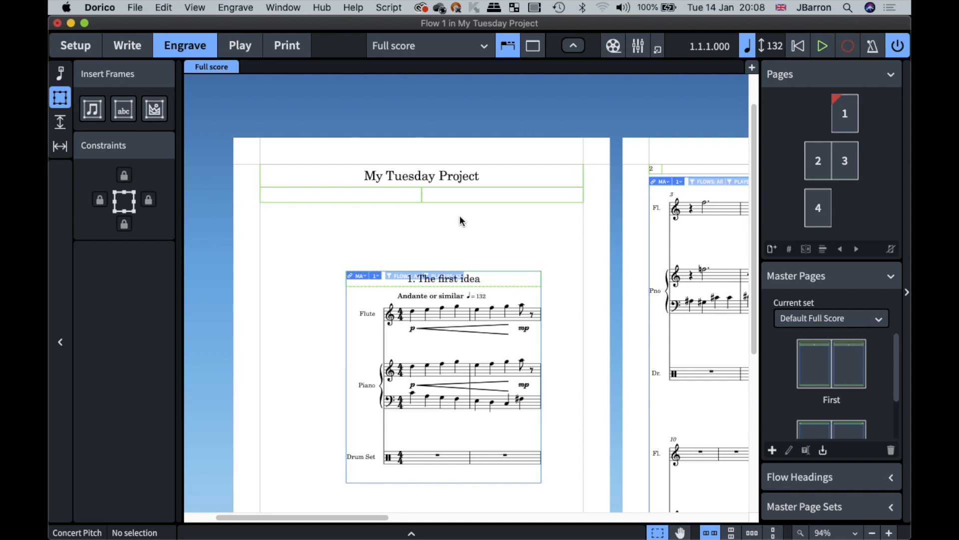
Preview the dorico-2.2.20-tokens document on the desktop to read the token list, and return to Dorico.
key(F11)
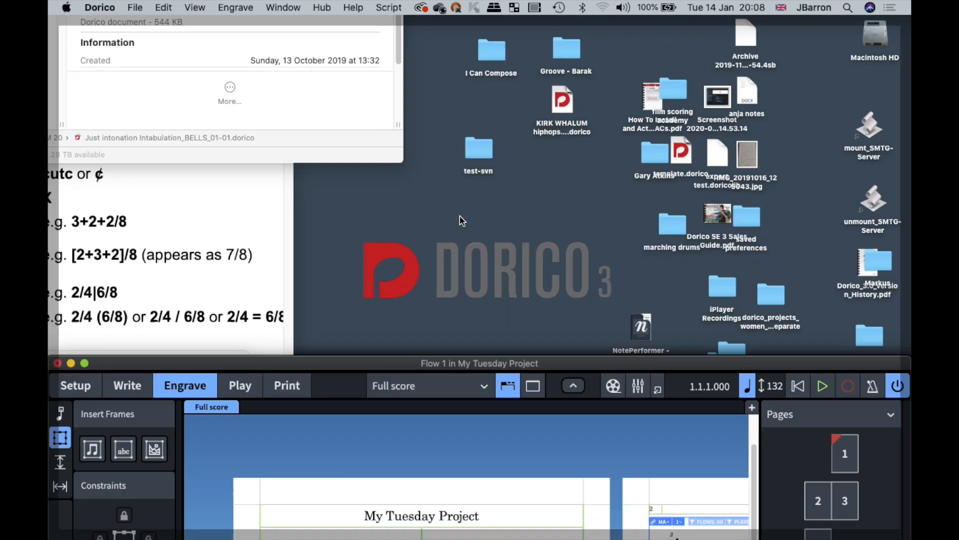
click(220, 135)
scroll(386, 184, down, 3)
scroll(385, 185, up, 3)
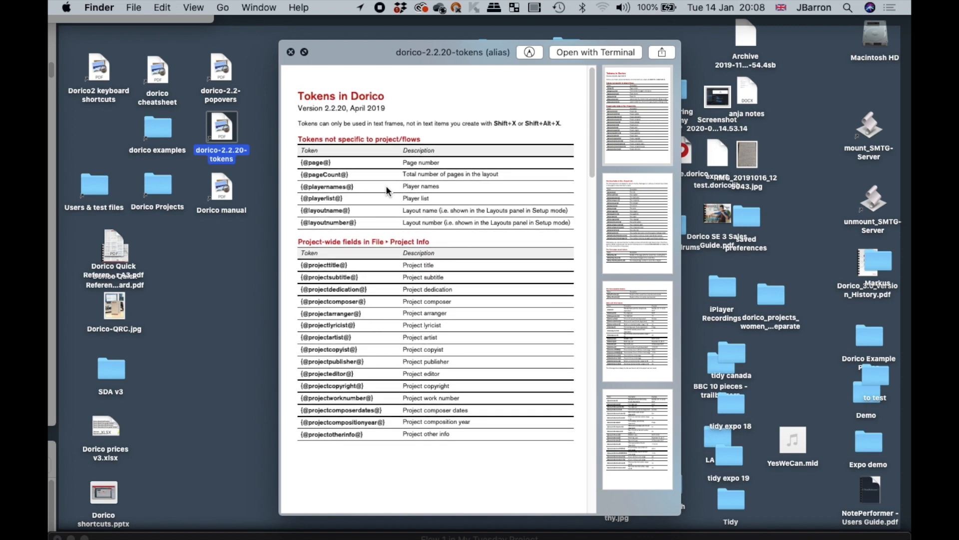
key(F11)
click(250, 118)
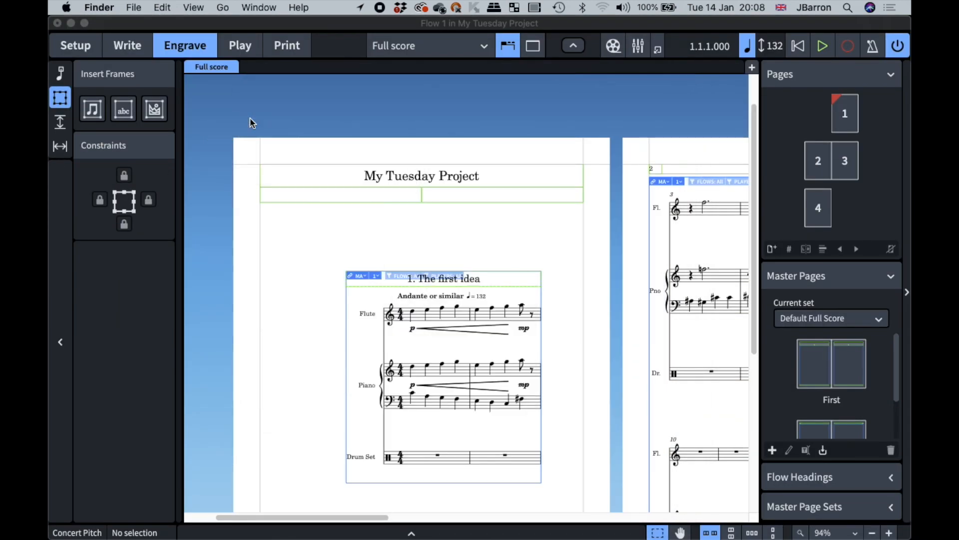
Draw a graphics frame across the full width between the margins, in the empty lower part of page 1.
click(287, 259)
scroll(287, 259, down, 3)
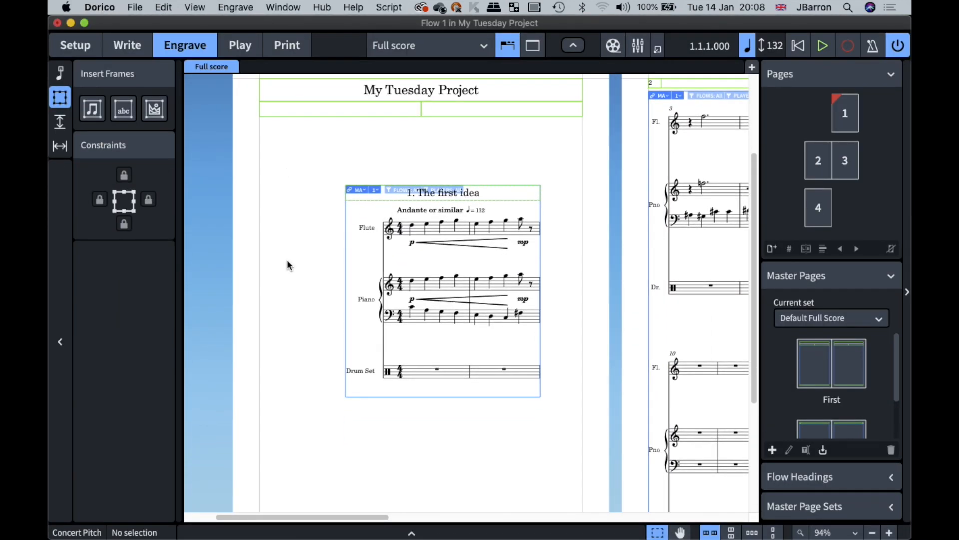
scroll(237, 173, down, 3)
click(155, 109)
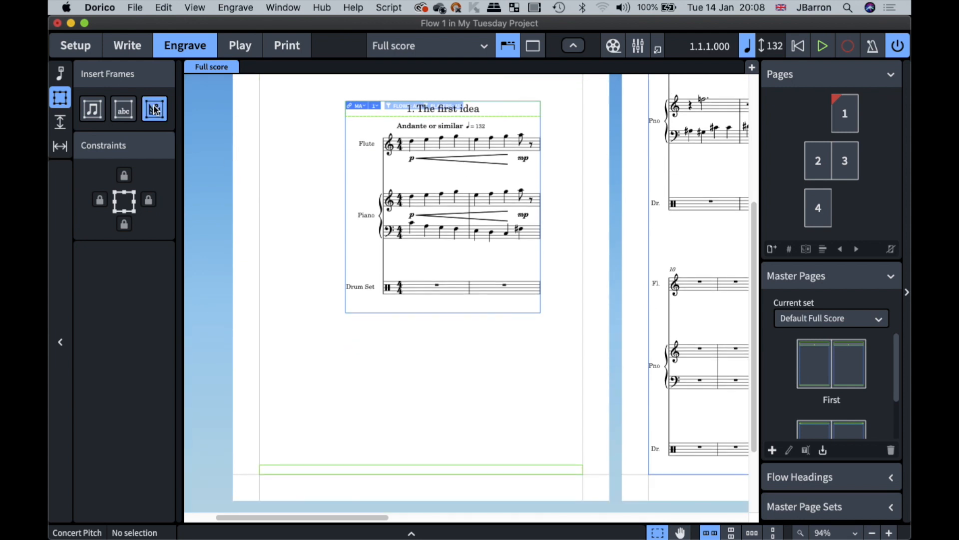
drag(258, 305, 595, 463)
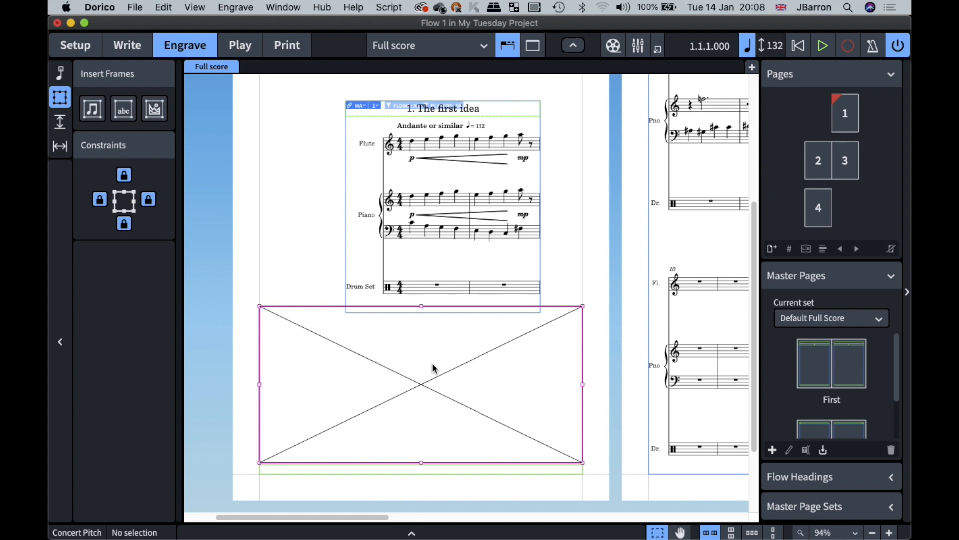
Load the picture atari cubase 2019.jpg from the Pictures folder into the new graphics frame.
double_click(427, 368)
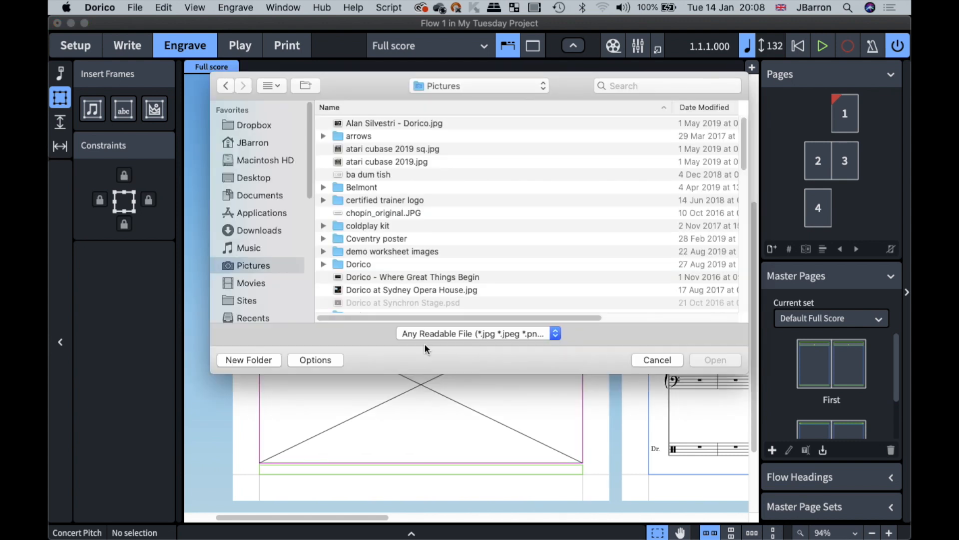
click(370, 175)
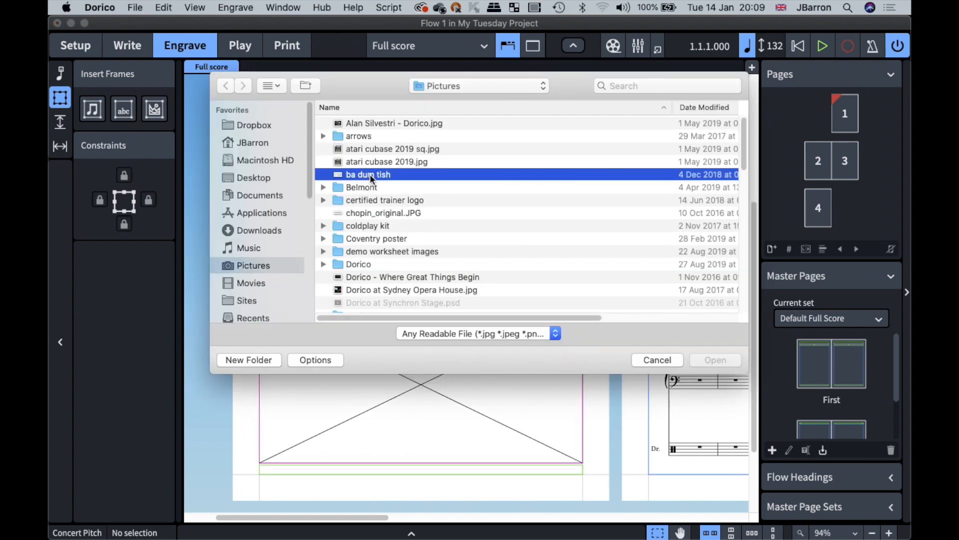
click(378, 159)
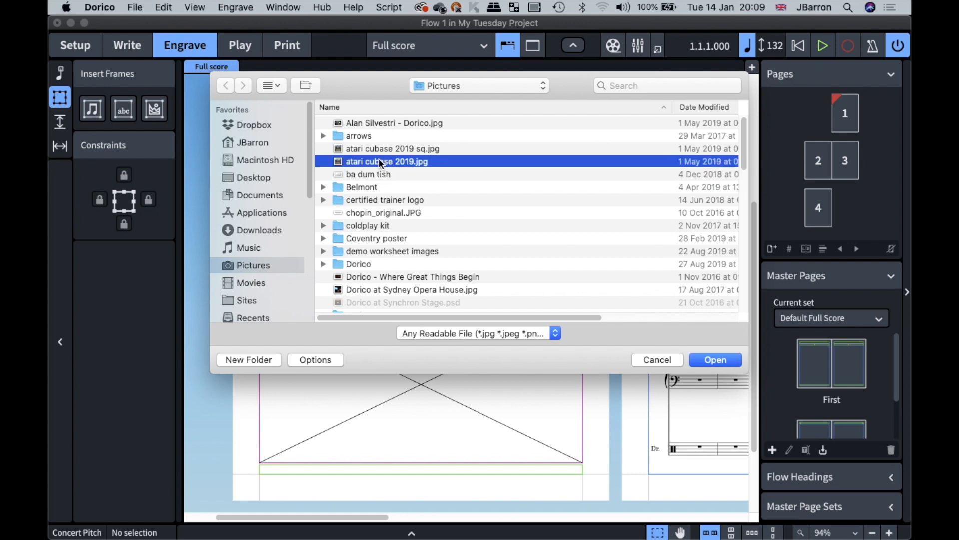
click(705, 358)
Examine the picture in the page 1 graphics frame up close, including the computers and equipment on the desk.
key(z)
key(z)
key(z)
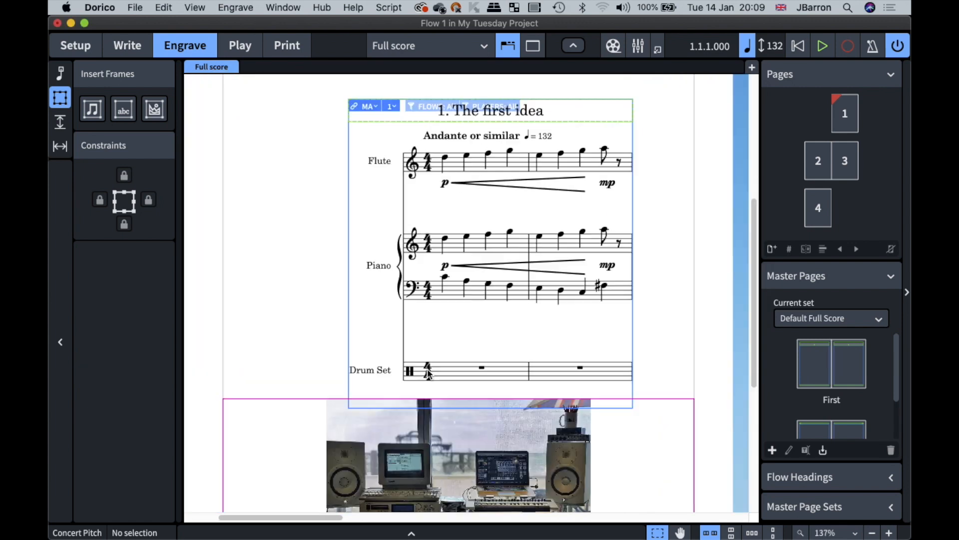
scroll(428, 370, down, 10)
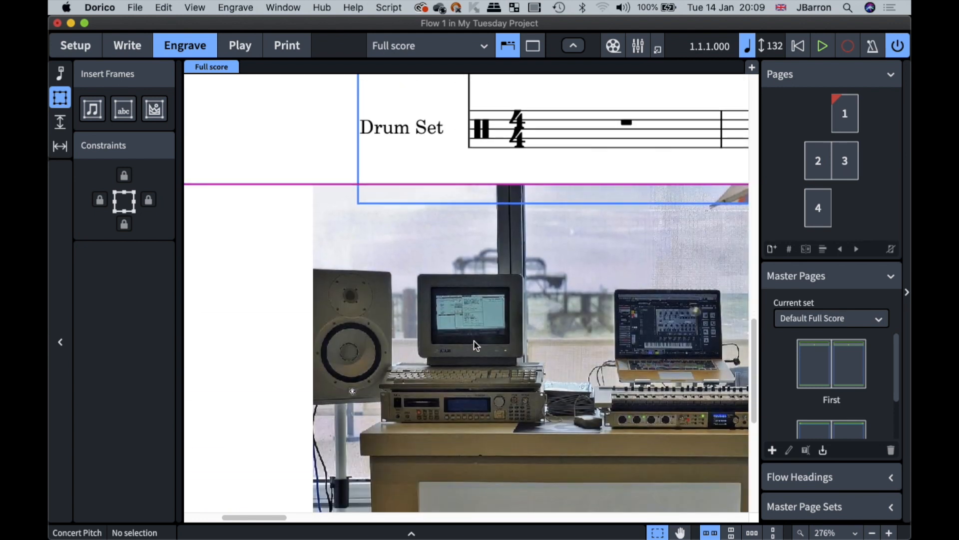
scroll(476, 345, down, 5)
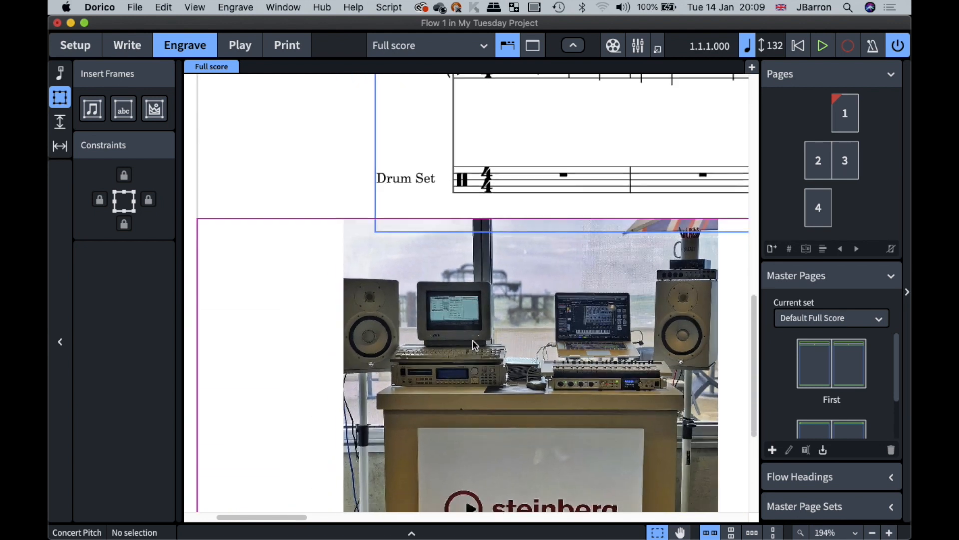
scroll(473, 344, down, 3)
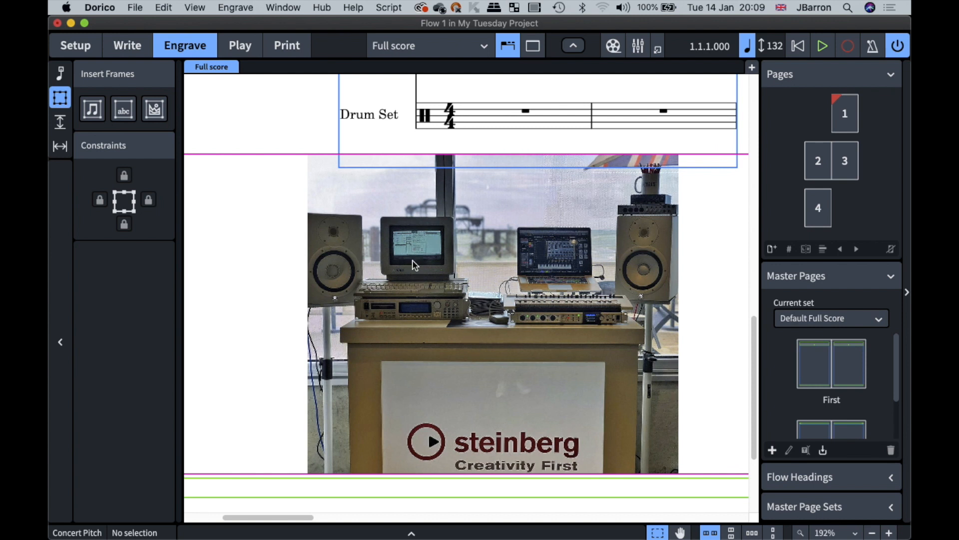
scroll(413, 264, up, 2)
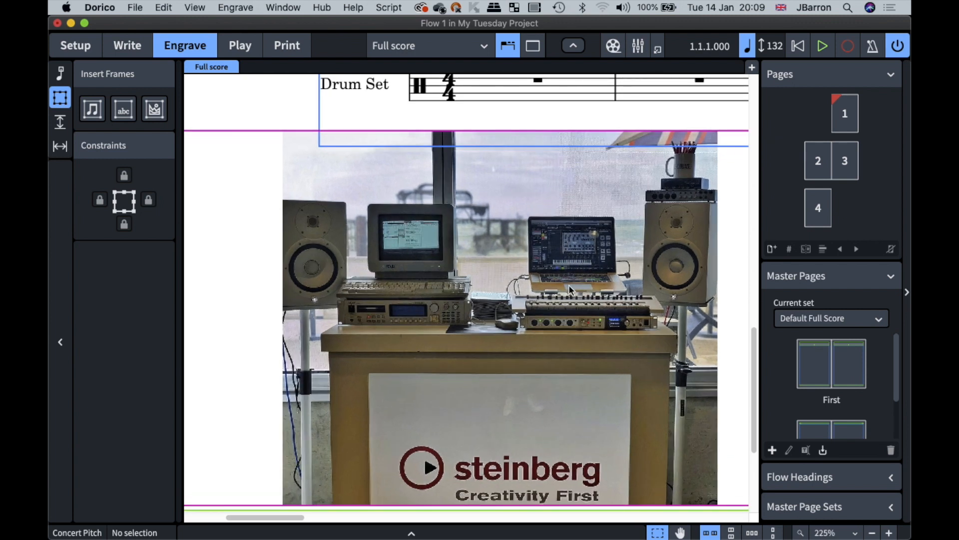
scroll(560, 289, down, 3)
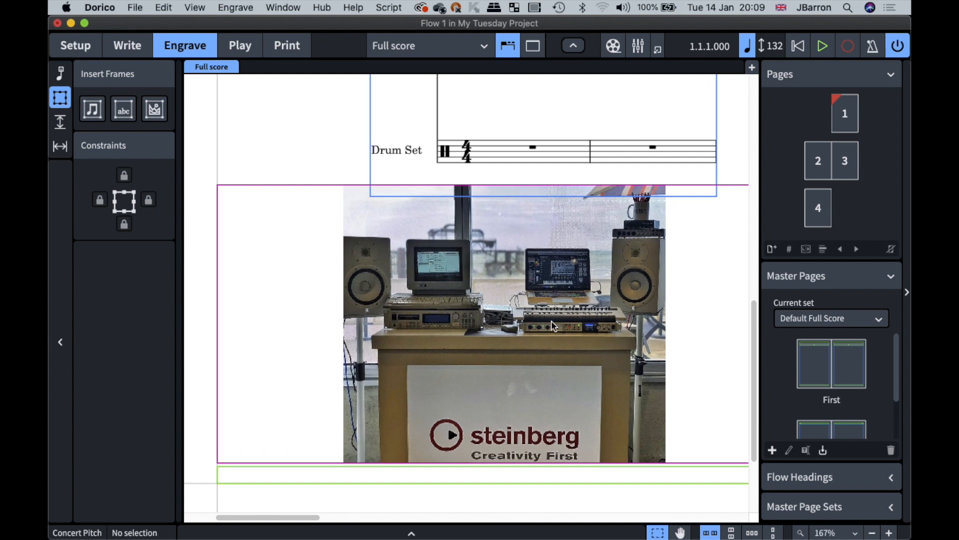
scroll(553, 303, down, 1)
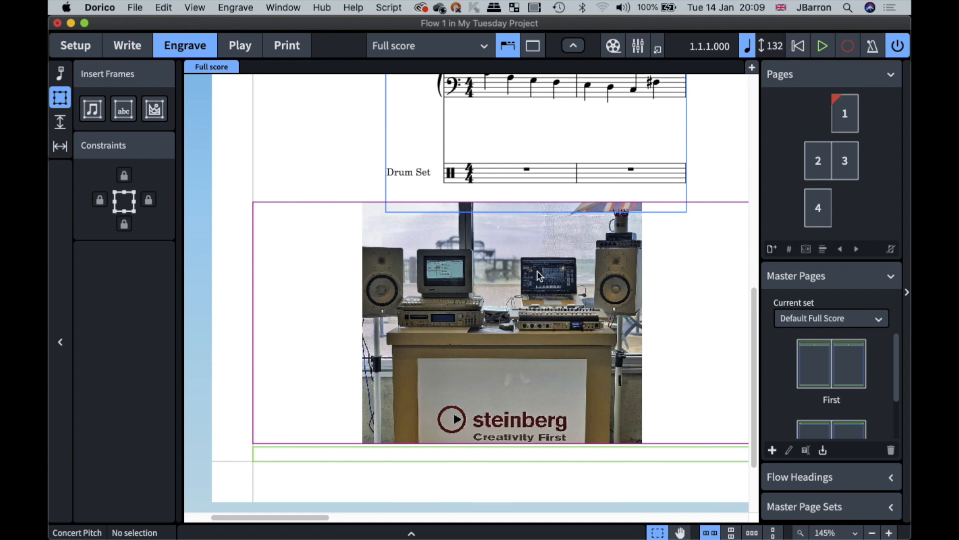
scroll(451, 269, down, 2)
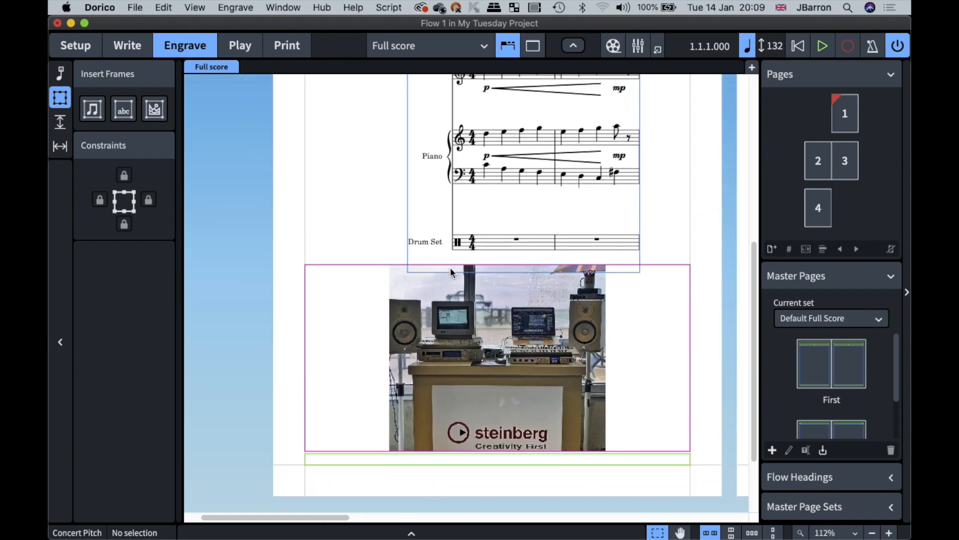
scroll(450, 269, up, 2)
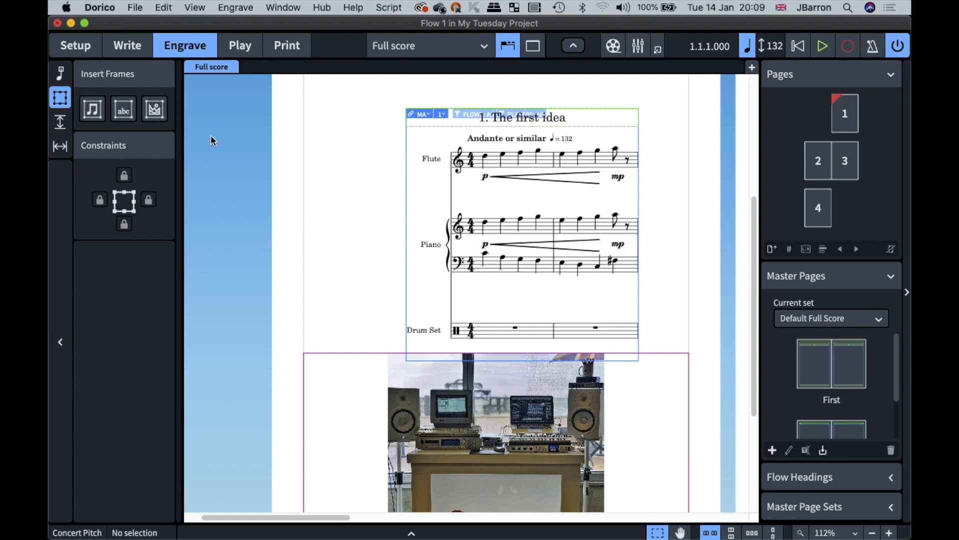
In Write mode, turn on Insert mode and insert eighth notes G, F, F from the second eighth of the flute's first bar.
key(super+2)
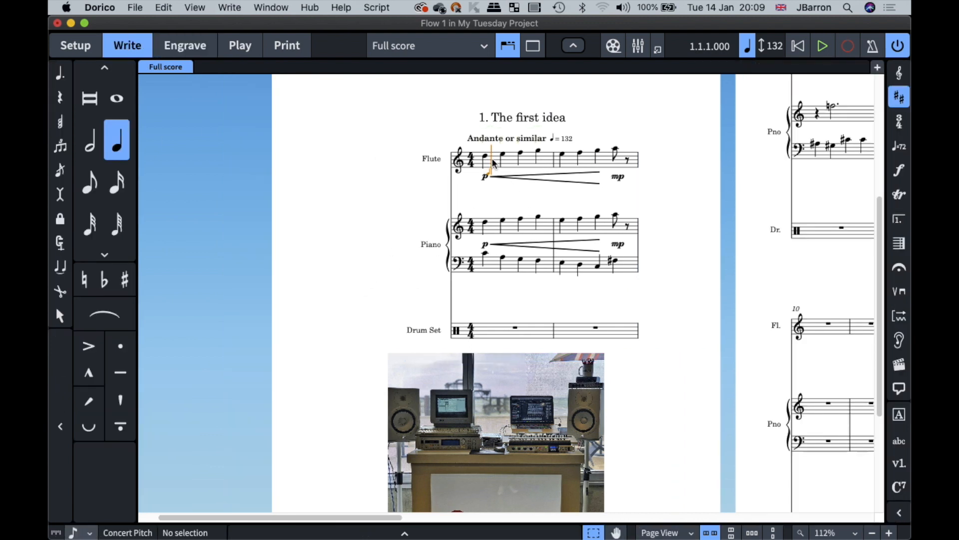
key(z)
scroll(493, 163, up, 7)
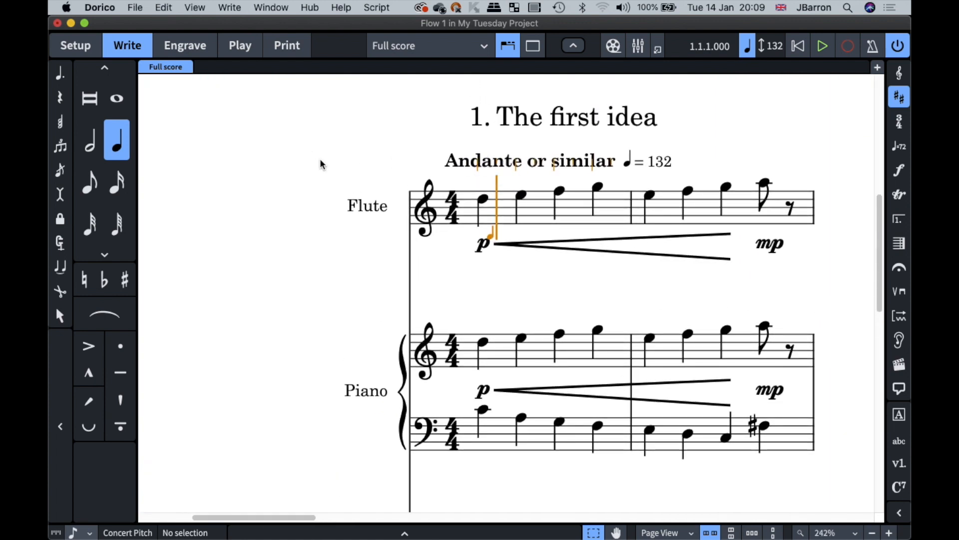
key(i)
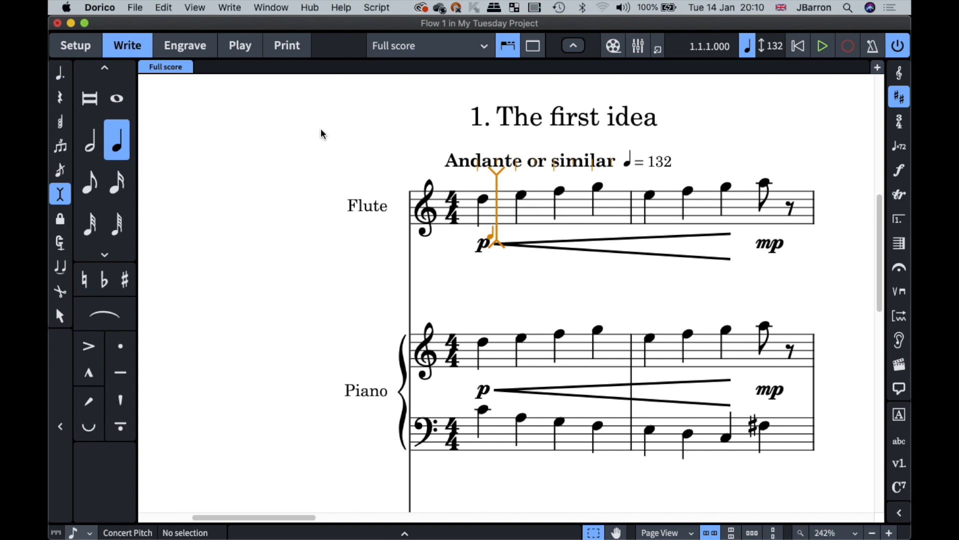
key(6)
key(g)
key(f)
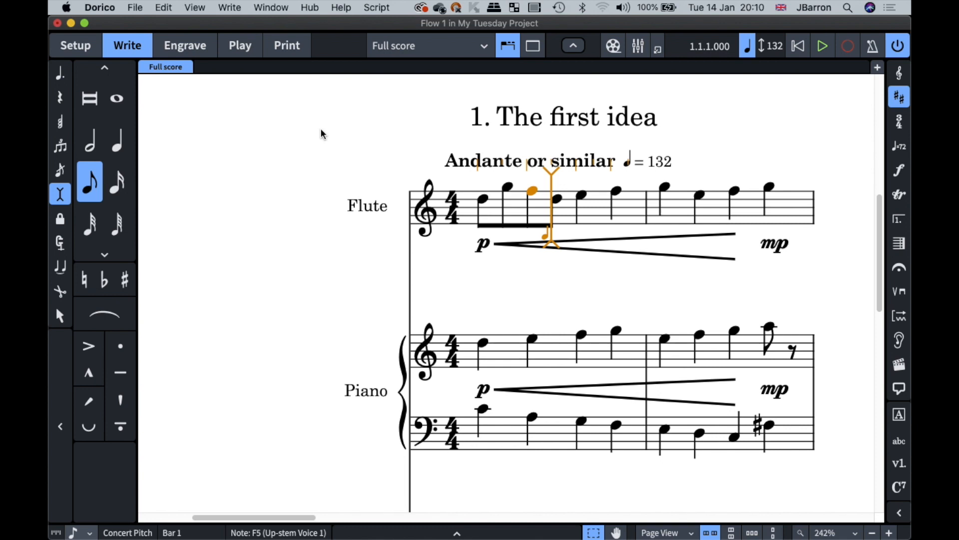
key(f)
Insert further eighth notes D, E, F, G, D, F into the flute part after the second F.
key(d)
key(e)
key(f)
key(g)
key(d)
key(f)
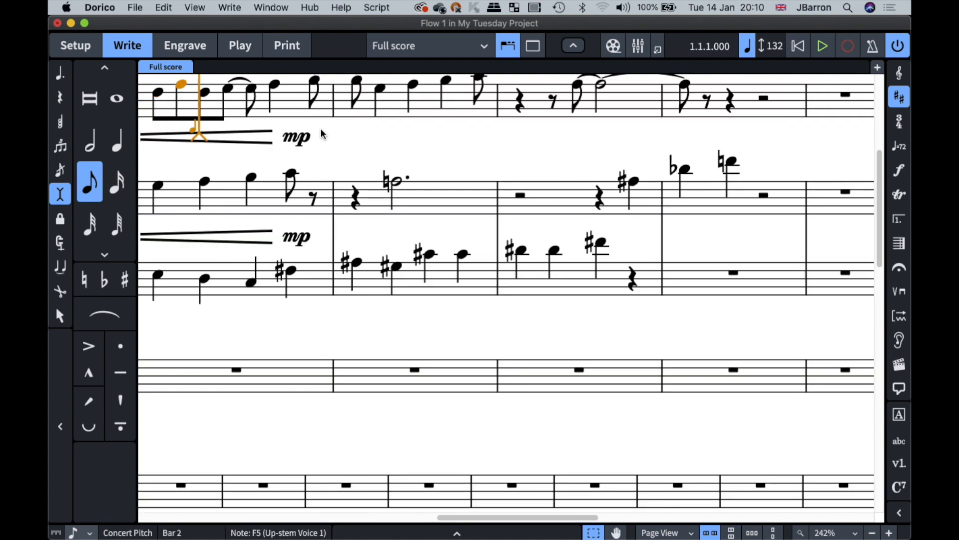
Undo the last six flute note insertions and end note input.
key(super+z)
key(super+z)
key(super+z)
key(super+z)
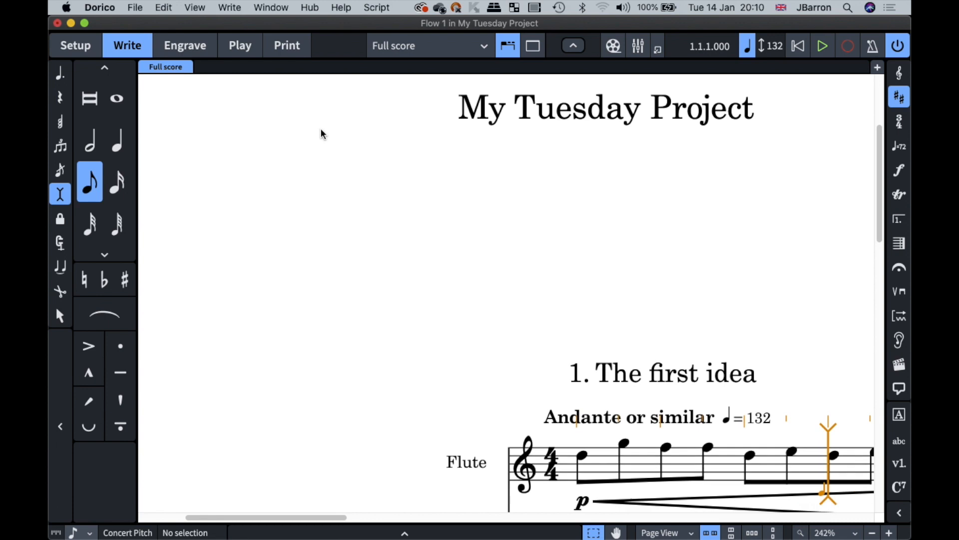
key(super+z)
key(super+z)
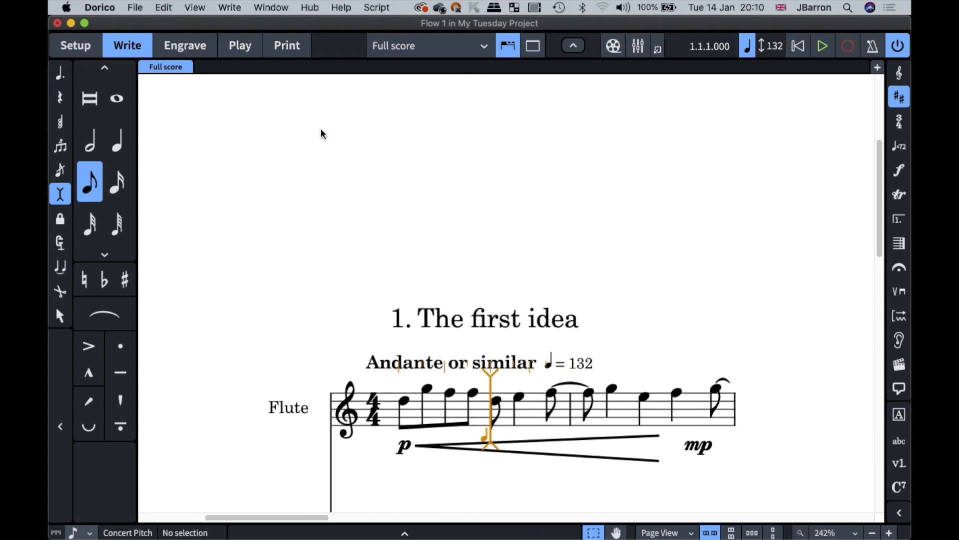
key(Escape)
Try turning the flute's eighth notes F, F, D in bar 1 into a triplet, and undo it.
click(552, 393)
scroll(553, 394, down, 3)
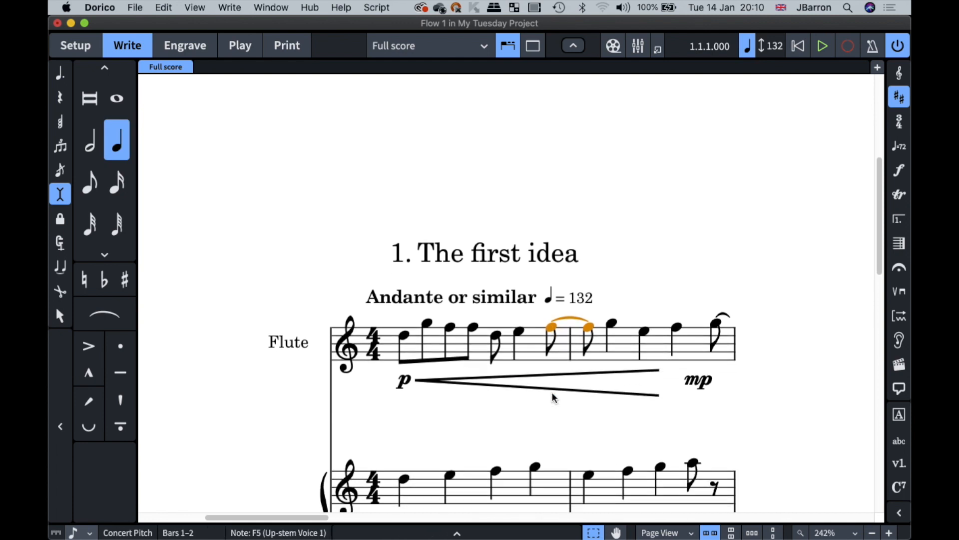
scroll(554, 398, down, 1)
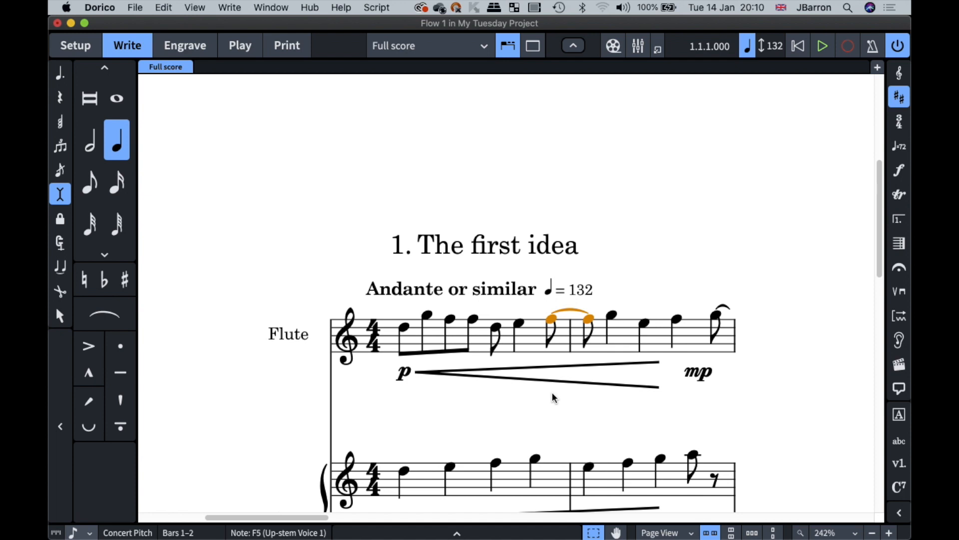
click(450, 319)
shift+click(496, 328)
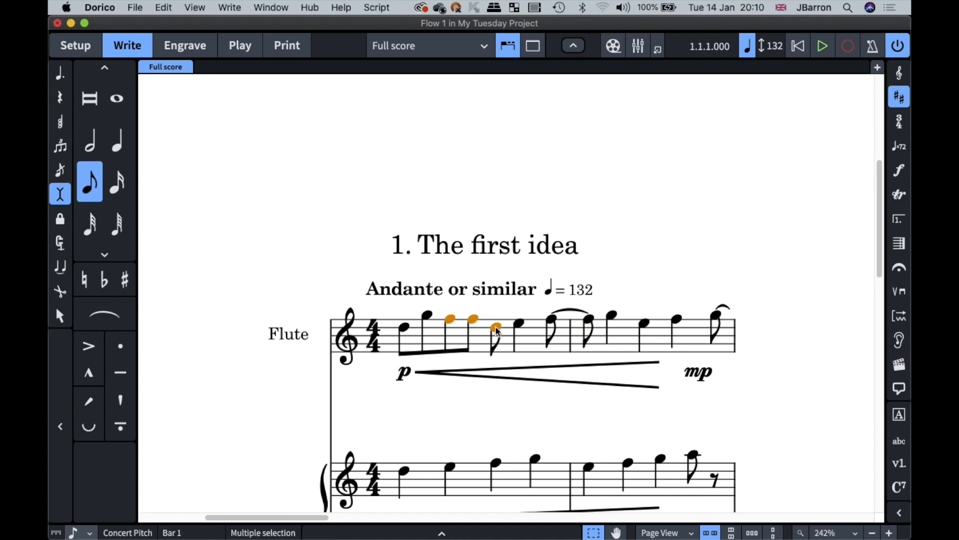
key(semicolon)
key(Return)
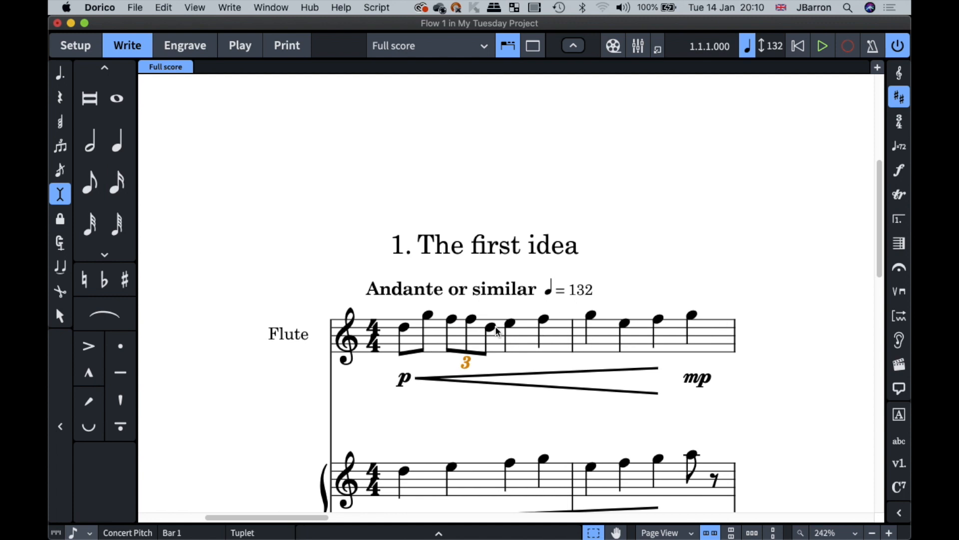
key(super+z)
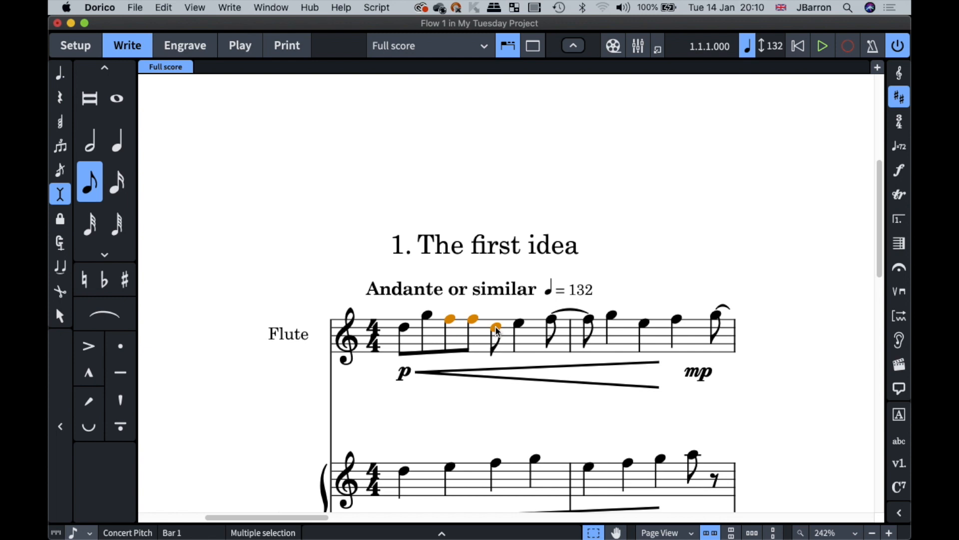
Select Flow 2 in Setup mode and show its music in Write mode.
key(super+1)
click(578, 480)
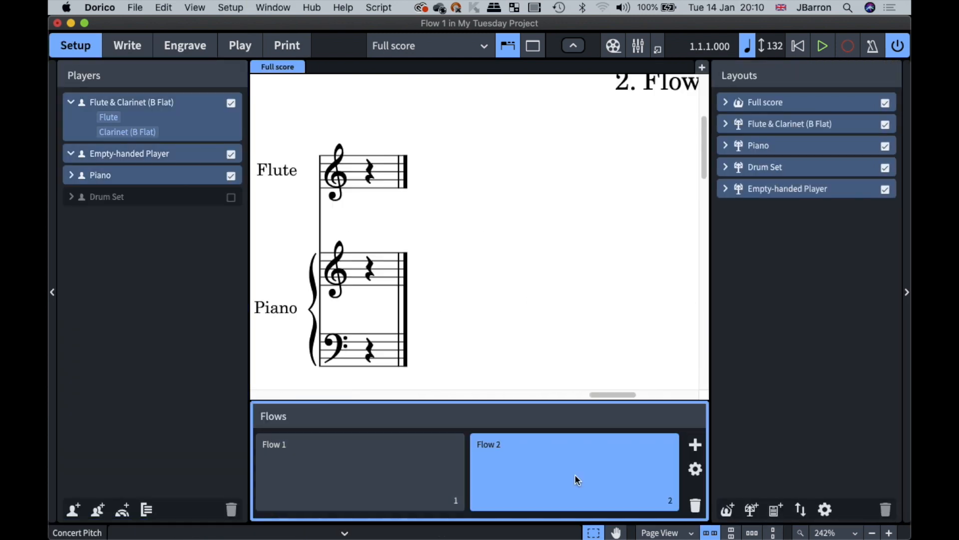
key(super+2)
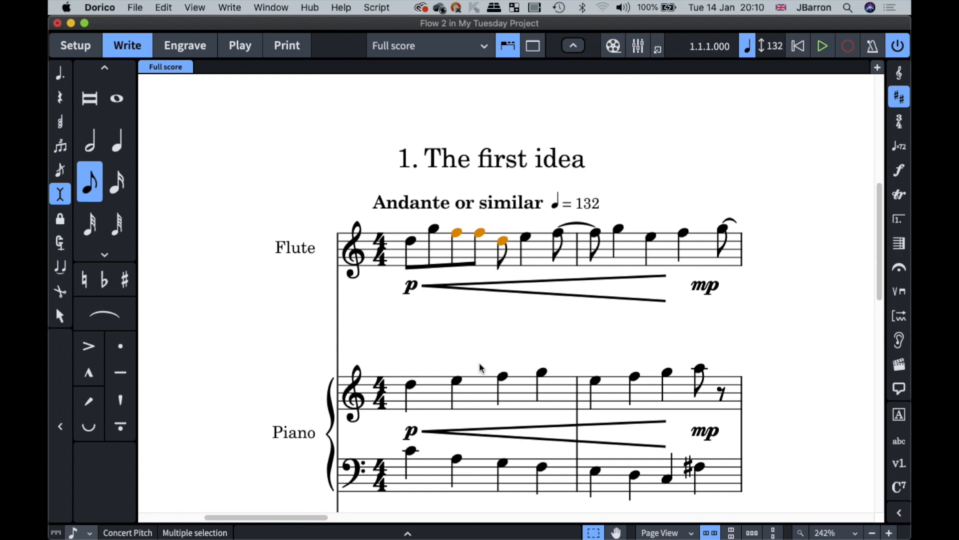
key(super+1)
click(560, 471)
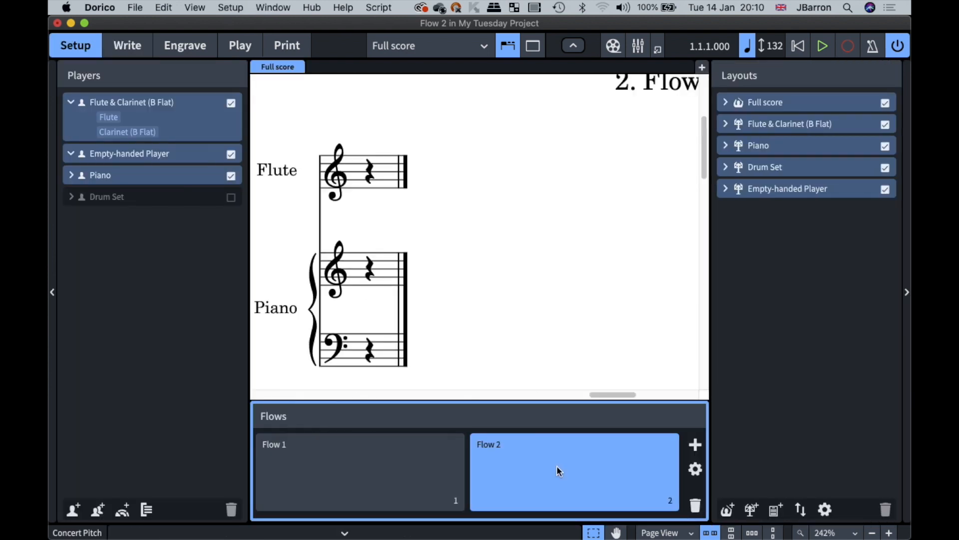
key(super+2)
Enter quarter notes D, C, A, F, E, G, A, D, F, E, C, B on Flow 2's upper piano staff.
double_click(357, 286)
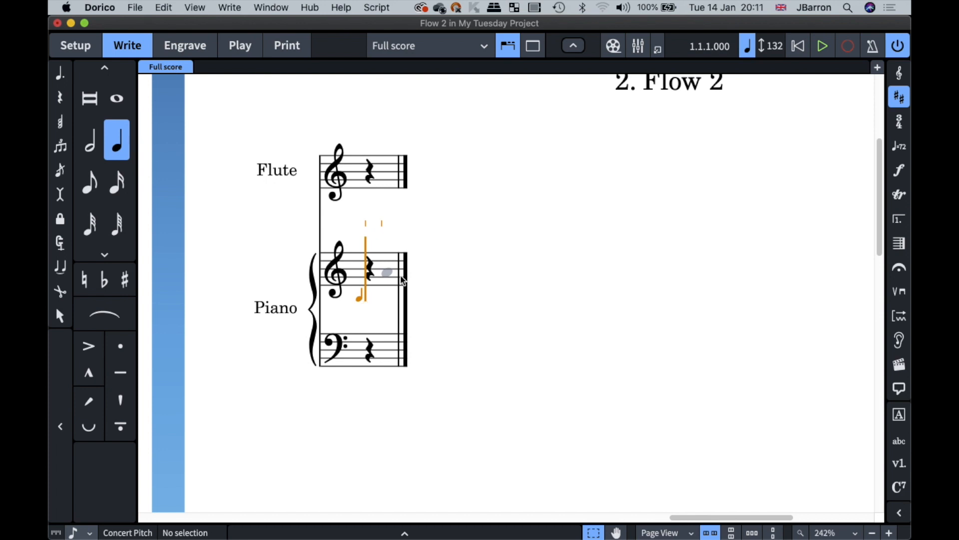
key(d)
key(c)
key(a)
key(f)
key(e)
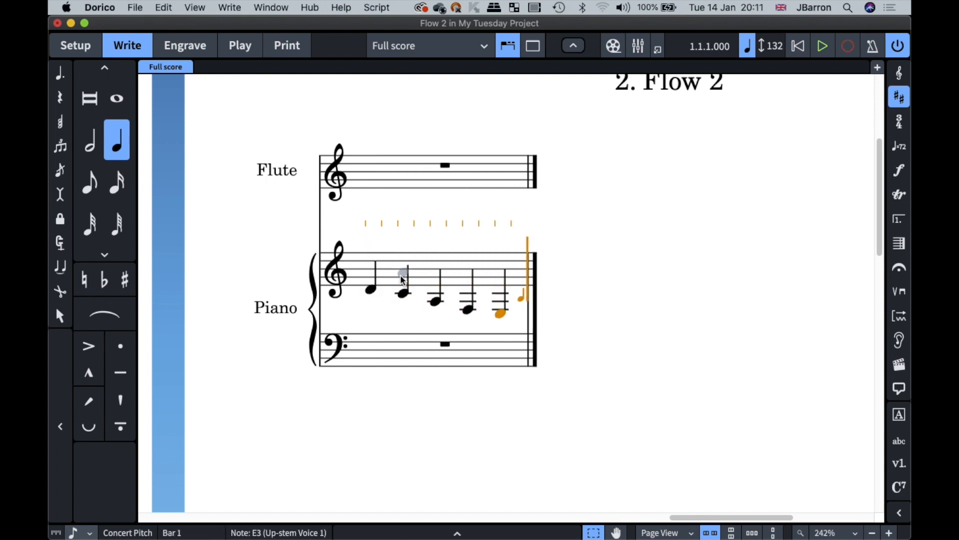
key(g)
key(a)
key(d)
key(f)
key(e)
key(b)
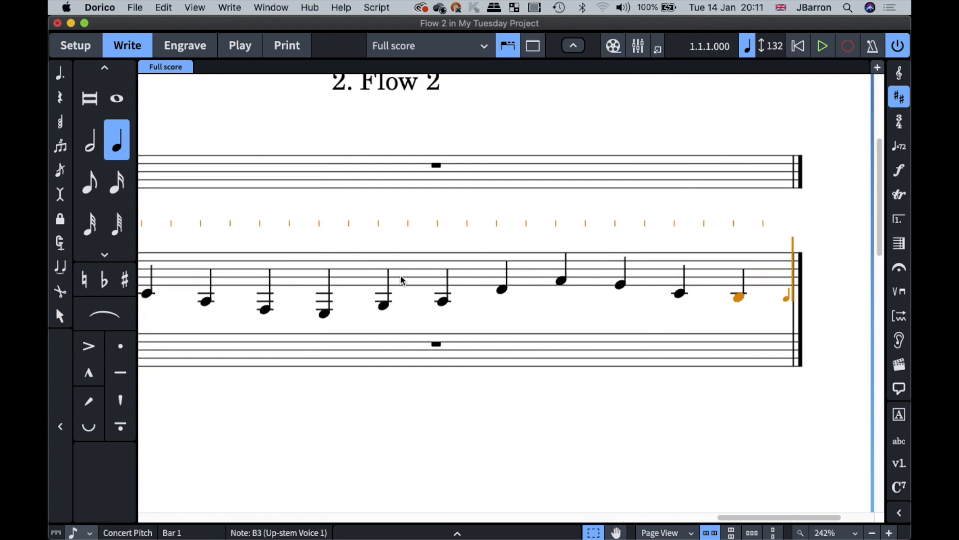
key(Escape)
With Insert mode on, make the third piano note, A, an eighth note and the fifth note, E, a half note.
scroll(420, 298, left, 3)
click(332, 301)
key(i)
key(5)
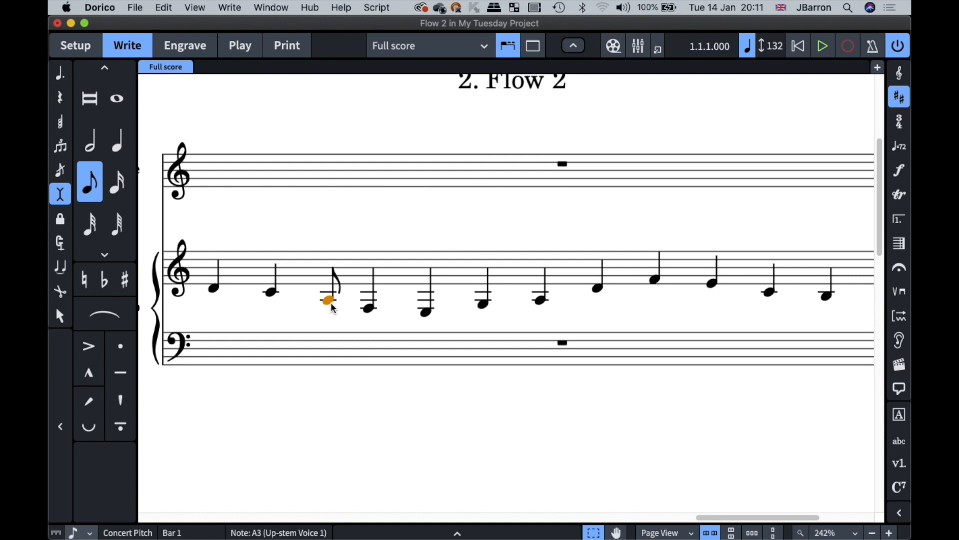
key(Right)
key(Right)
key(6)
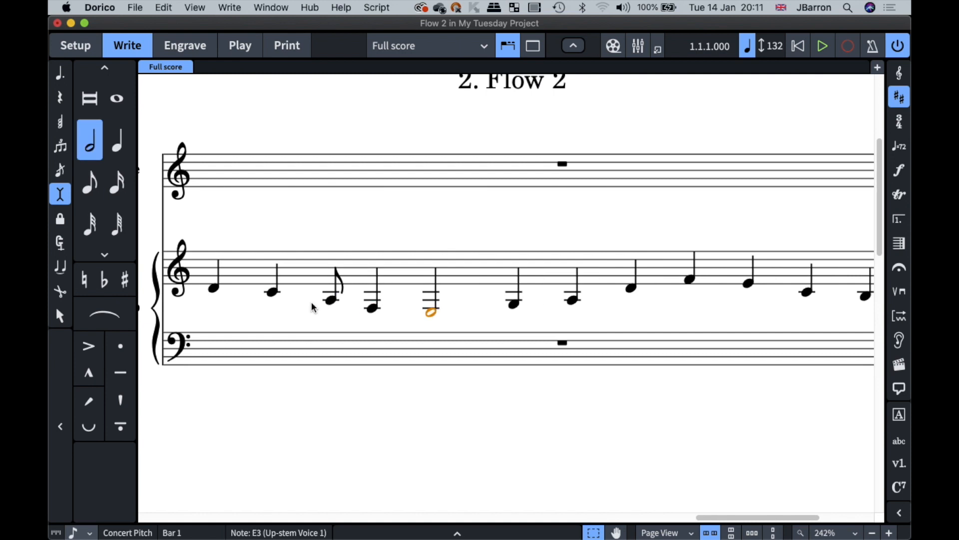
Make the first piano note, D, a sixteenth and turn the quarter notes D, F, E into a 3:2 eighth-note triplet.
click(215, 294)
key(4)
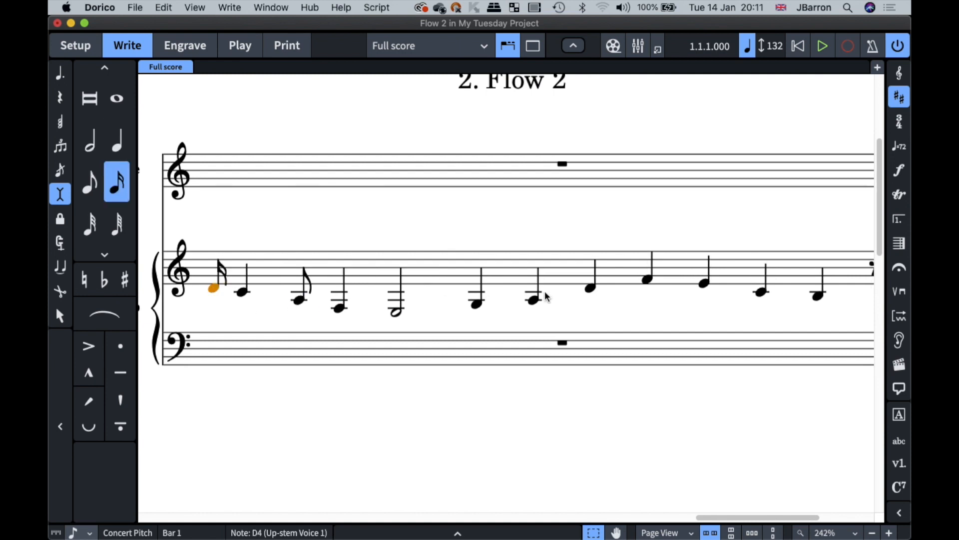
click(590, 289)
key(shift+Right)
key(shift+Right)
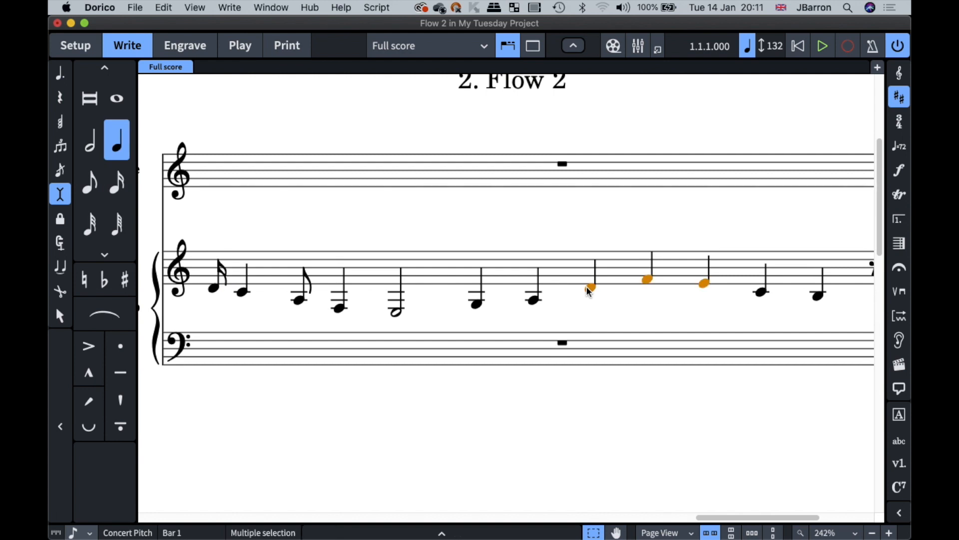
key(5)
key(semicolon)
text(3:2)
key(Return)
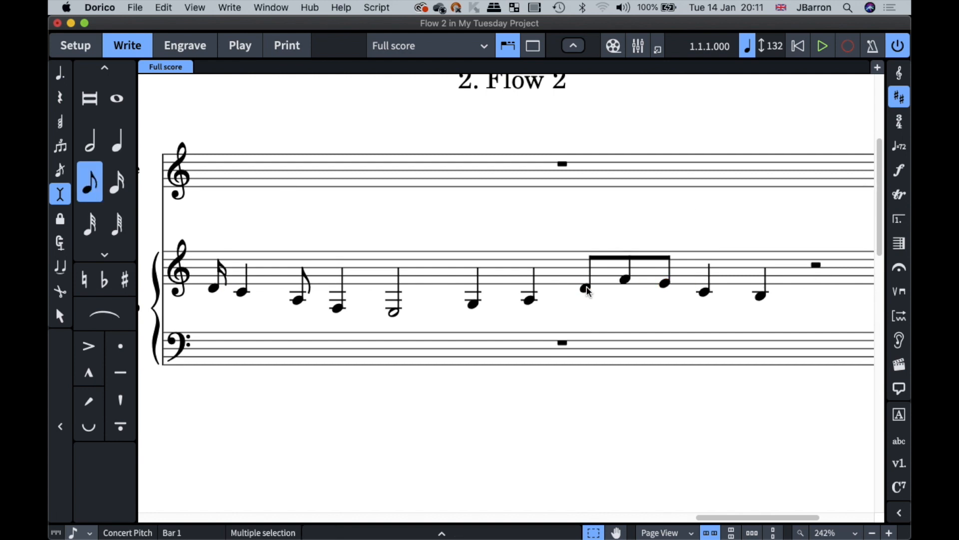
With Insert mode off, add a 3/4 time signature with a 0.5-beat pickup at the start of Flow 2.
click(207, 263)
key(i)
key(shift+m)
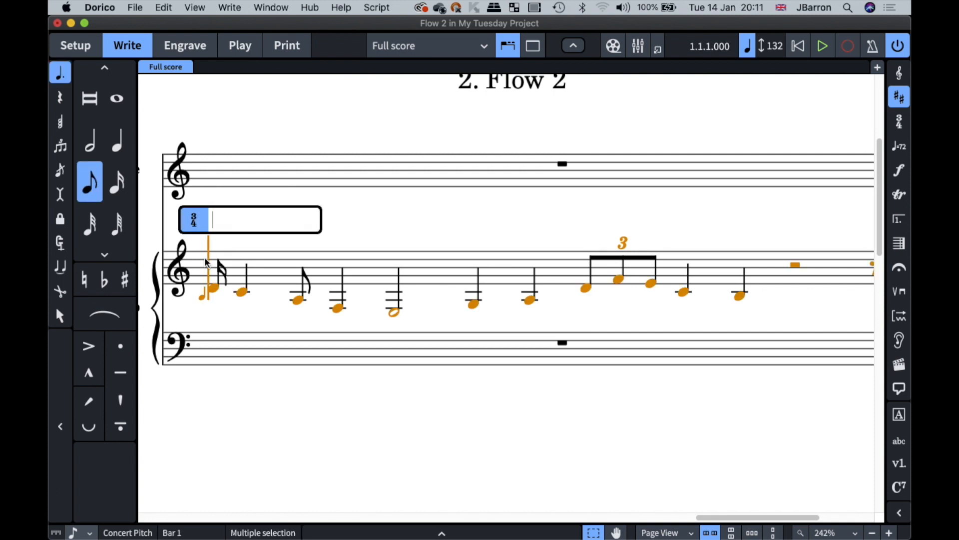
text(3/4,0.5)
key(Return)
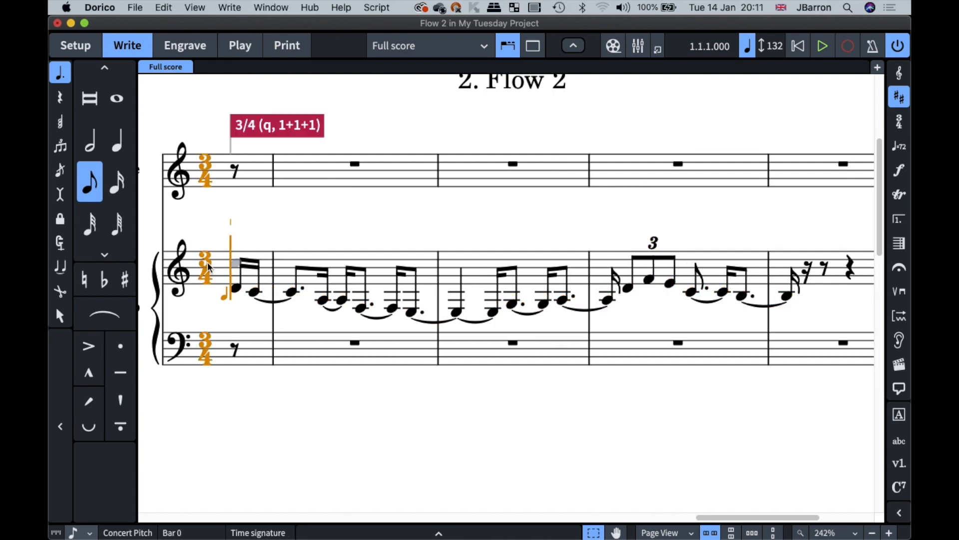
key(Escape)
With Insert mode on, make the pickup note D an eighth note and the low E in bar 1 a dotted quarter note.
click(234, 290)
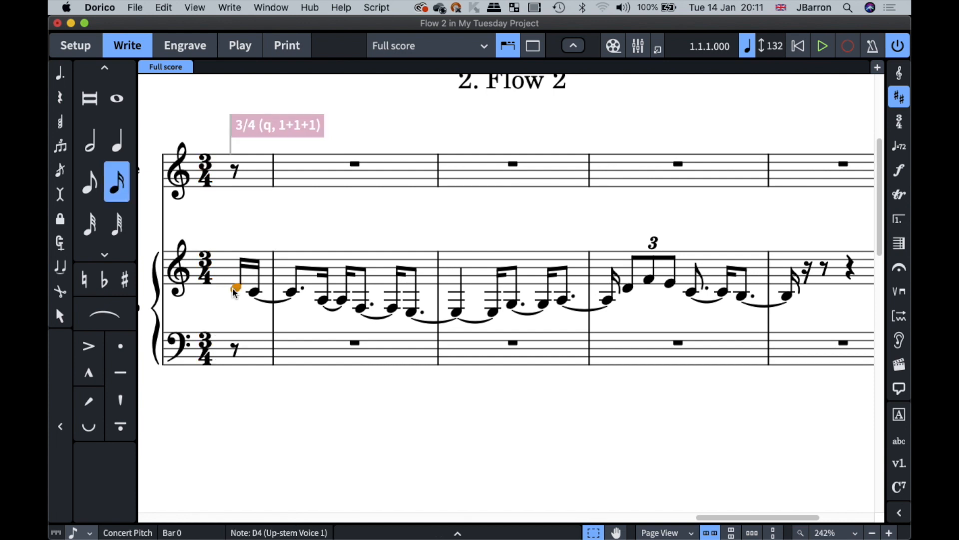
key(i)
key(6)
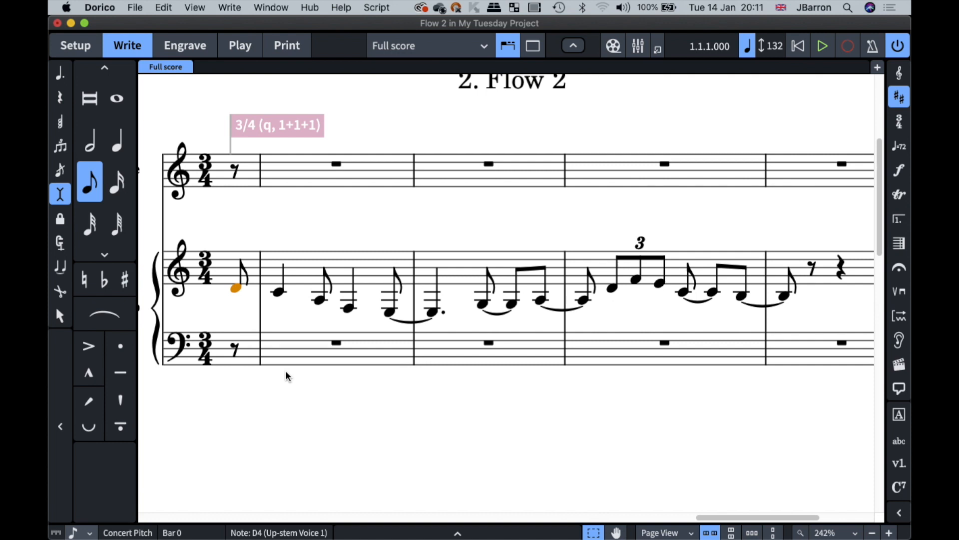
key(Right)
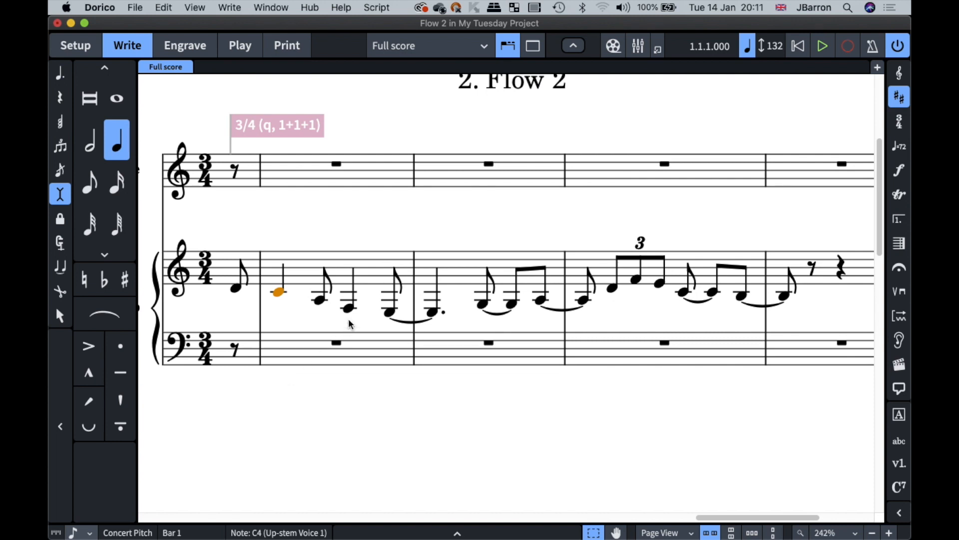
click(390, 314)
key(6)
key(period)
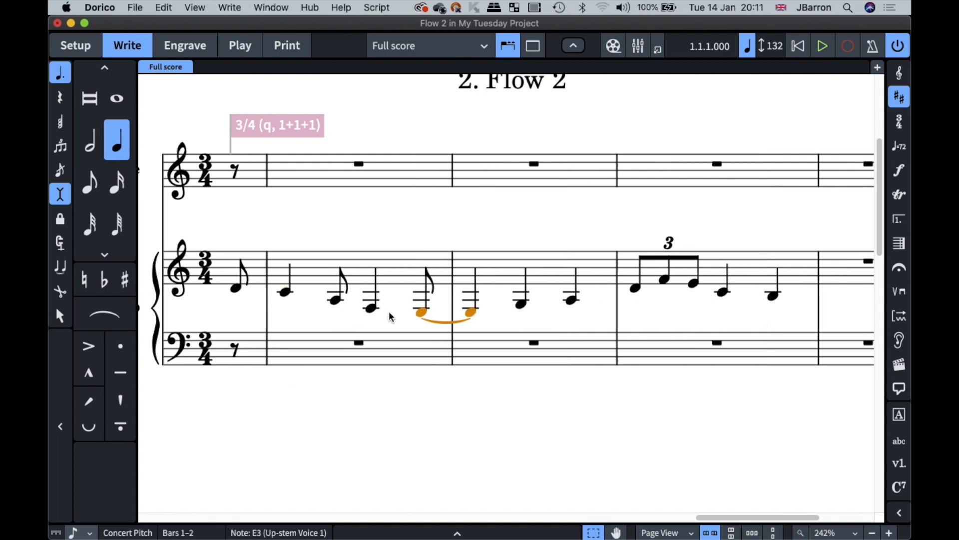
Remove all page overrides from the full score in Engrave mode and return to Write mode.
scroll(390, 316, down, 1)
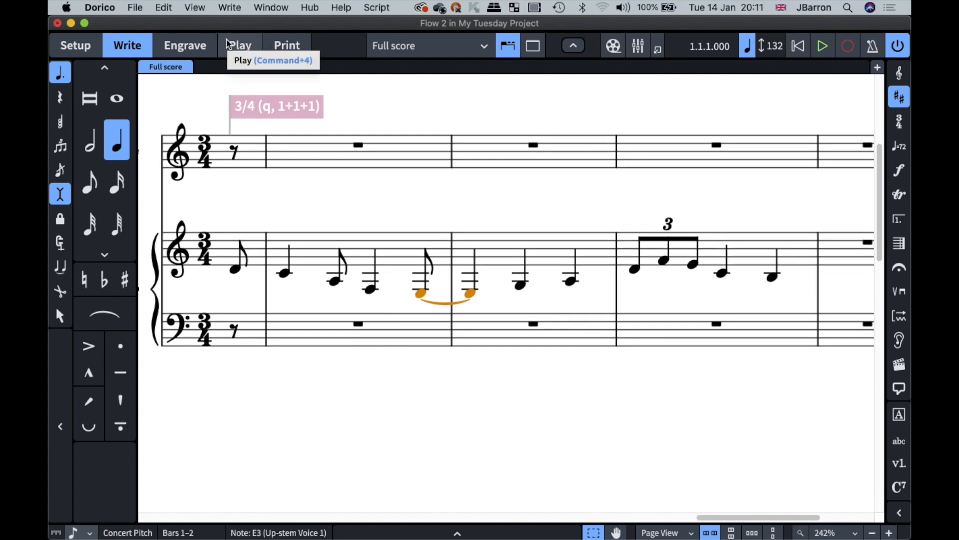
scroll(272, 166, down, 5)
scroll(274, 171, left, 10)
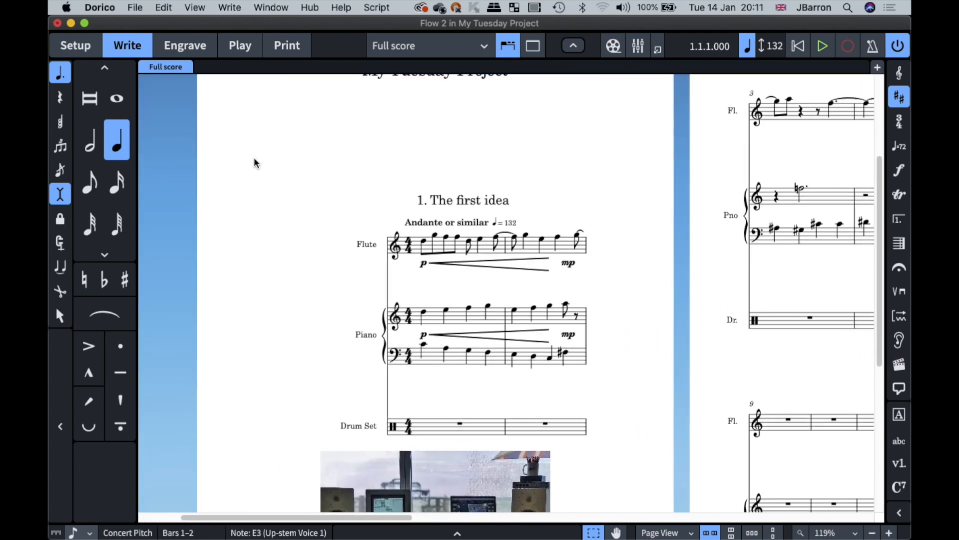
key(super+shift+3)
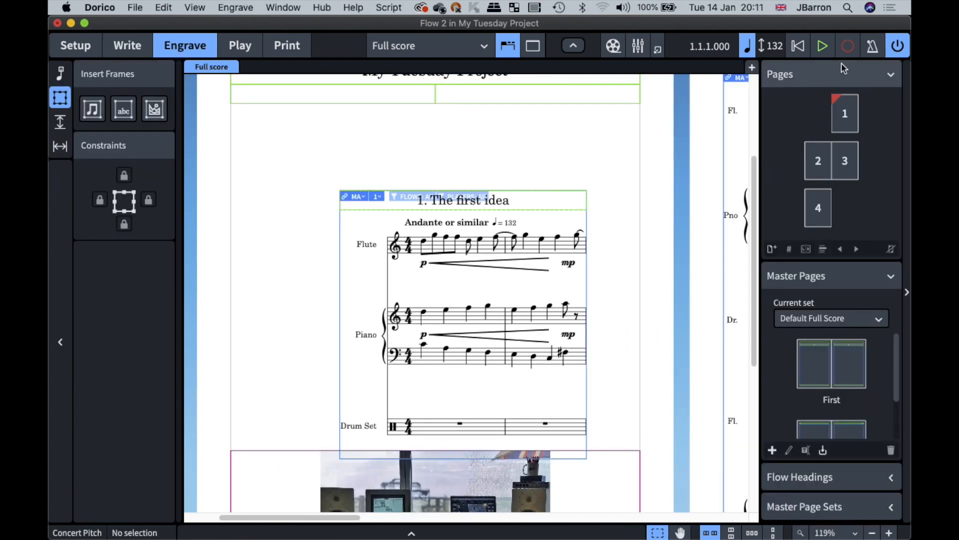
right_click(854, 113)
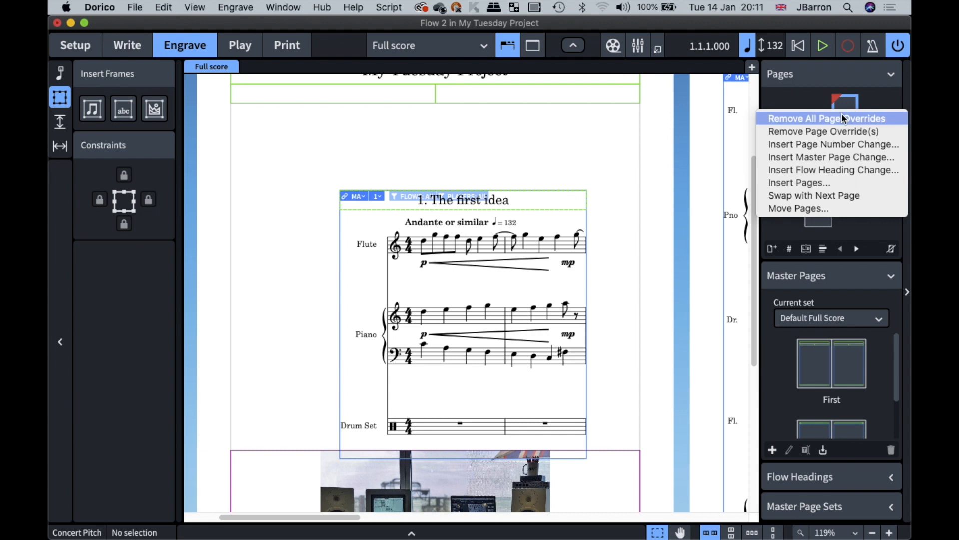
click(829, 118)
key(super+shift+2)
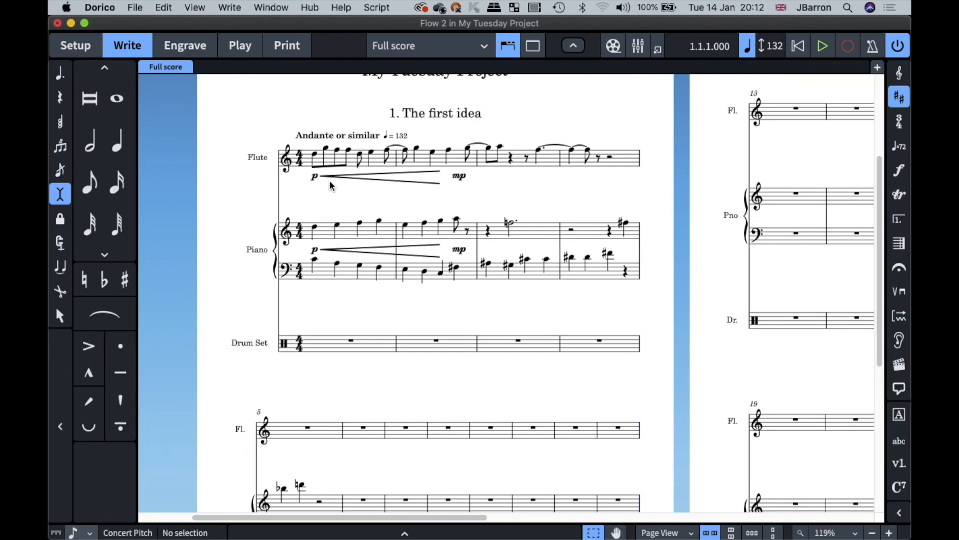
Add a 3/4 time signature at bar 1 of The first idea to the upper piano staff only.
scroll(330, 182, up, 3)
scroll(330, 185, left, 2)
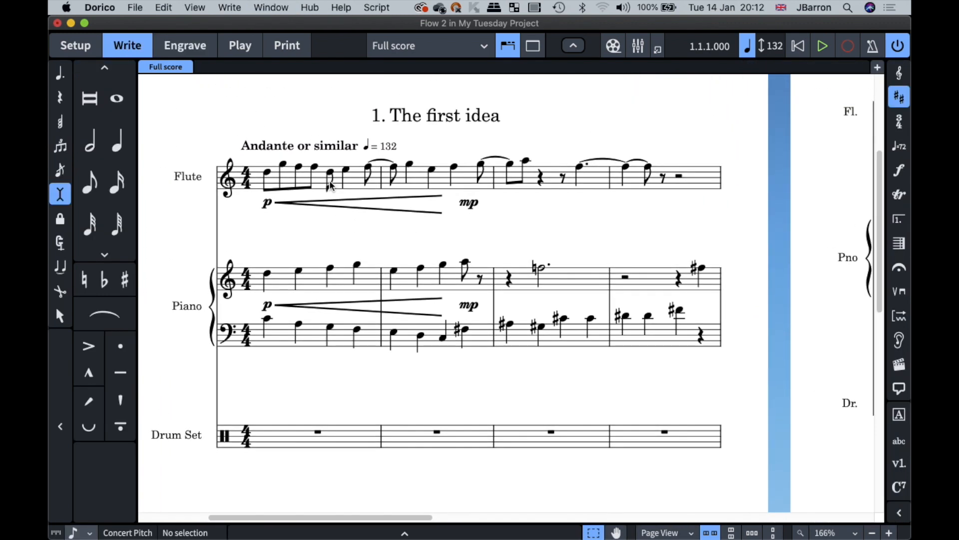
double_click(258, 287)
key(Escape)
key(shift+m)
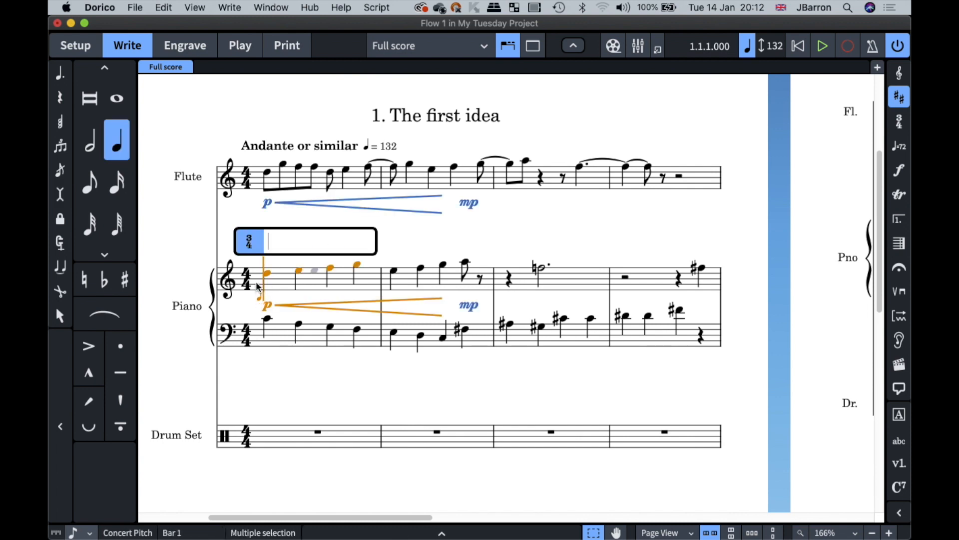
text(3/4)
key(Return)
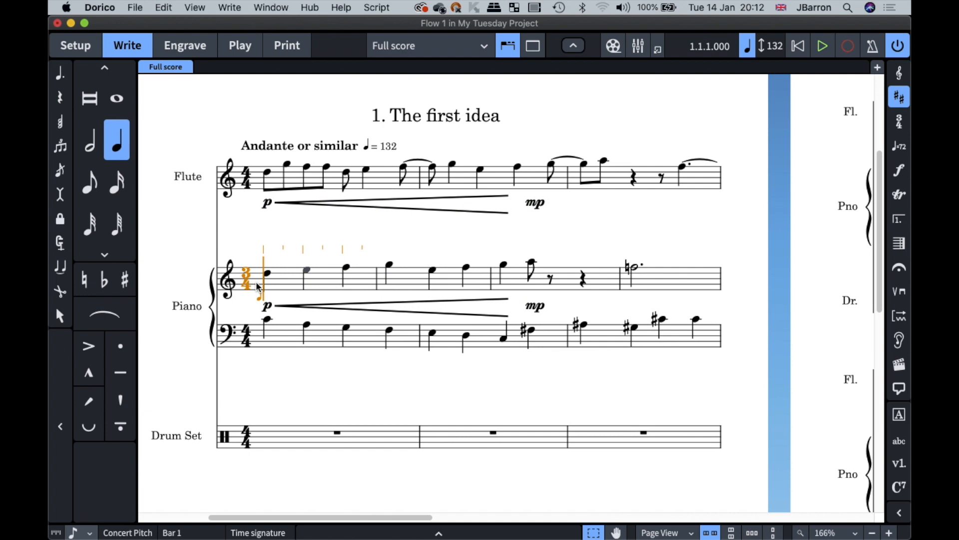
key(Escape)
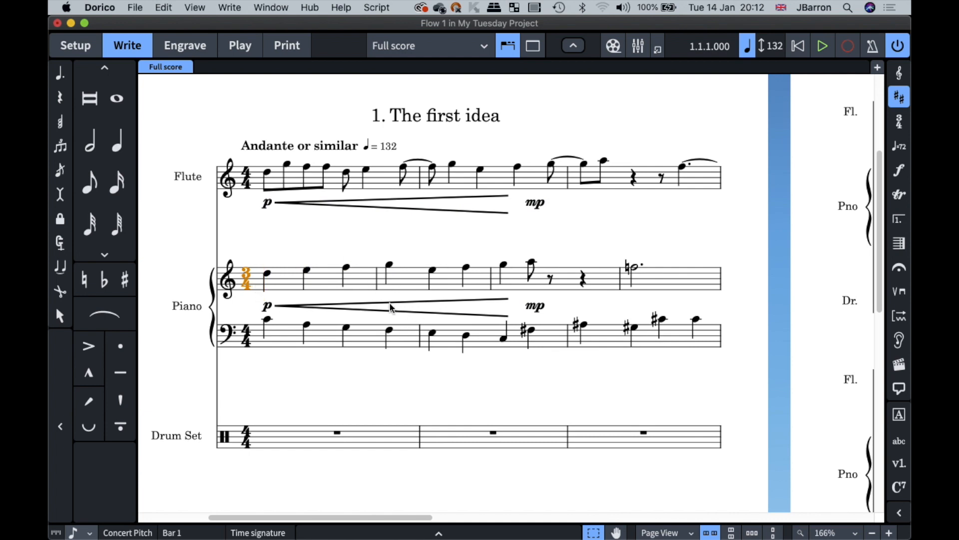
Add a 7/8 time signature at the start of bar 2 to the lower piano staff only.
click(424, 340)
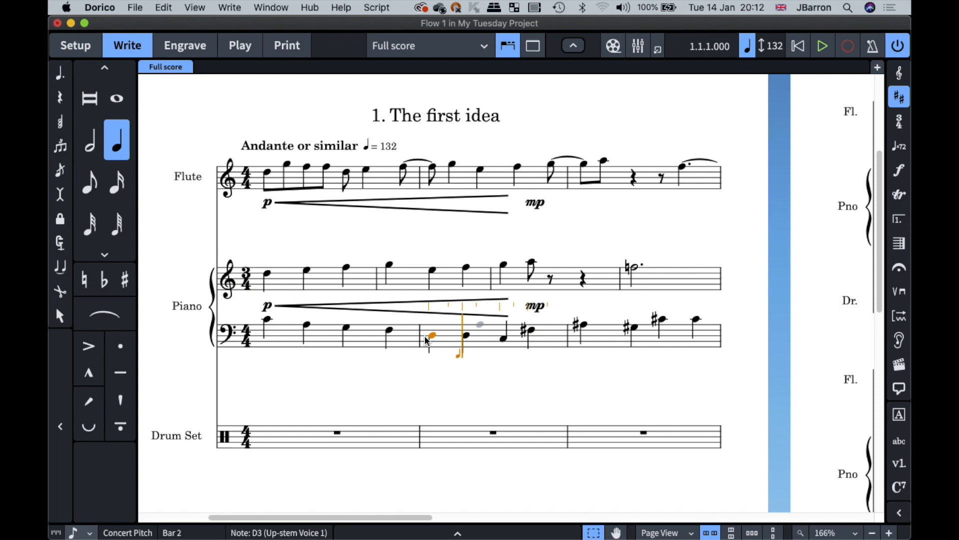
key(Left)
key(Left)
key(shift+m)
text(7/8)
key(Return)
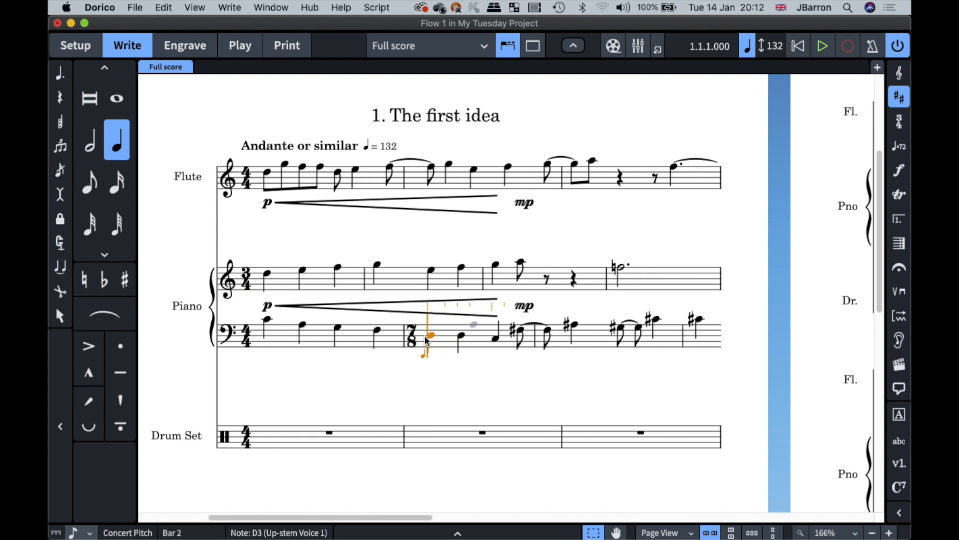
key(Escape)
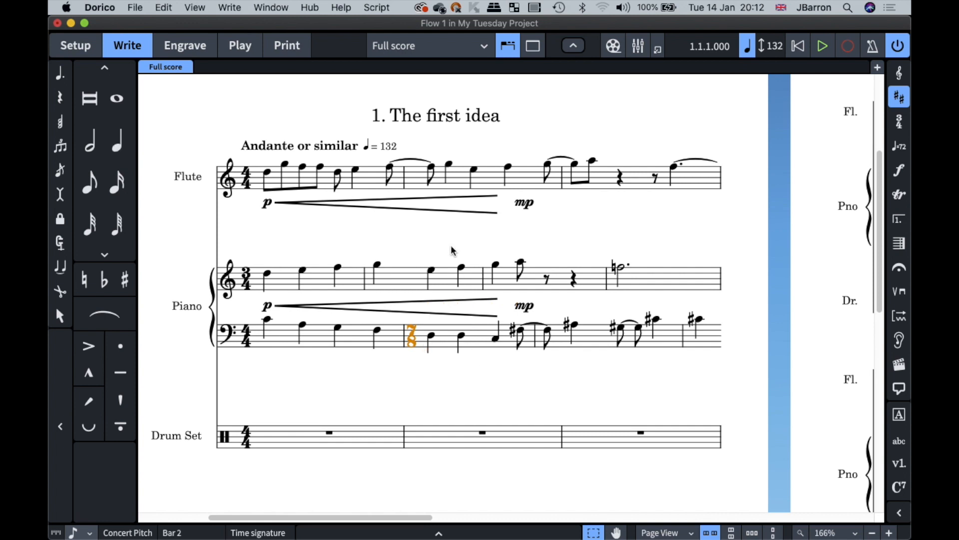
Add an F minor key signature before the dotted half note F on the upper piano staff only.
click(610, 283)
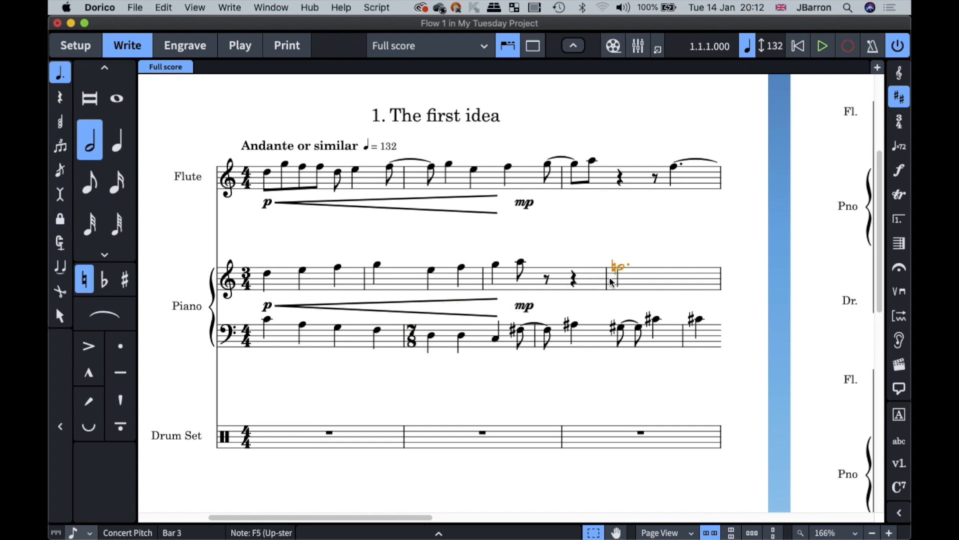
key(shift+k)
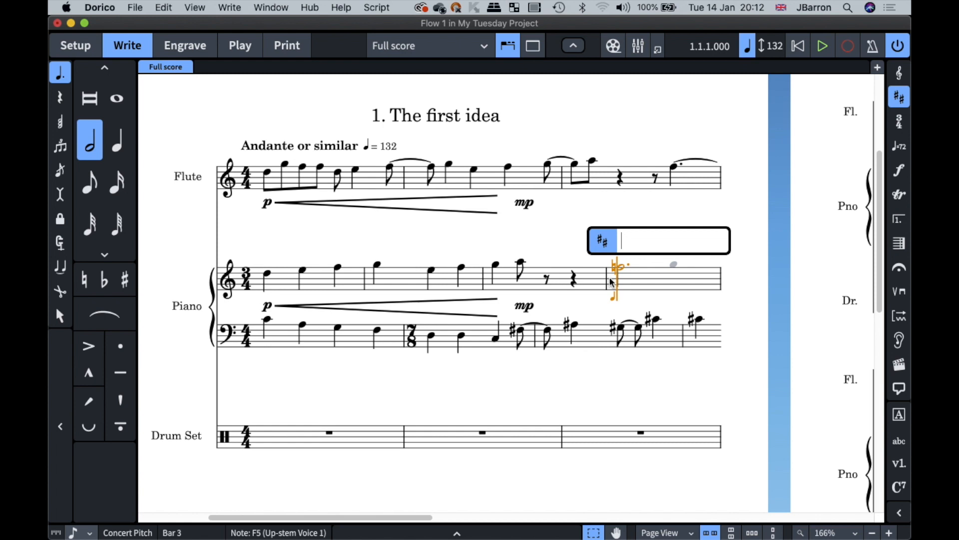
key(Return)
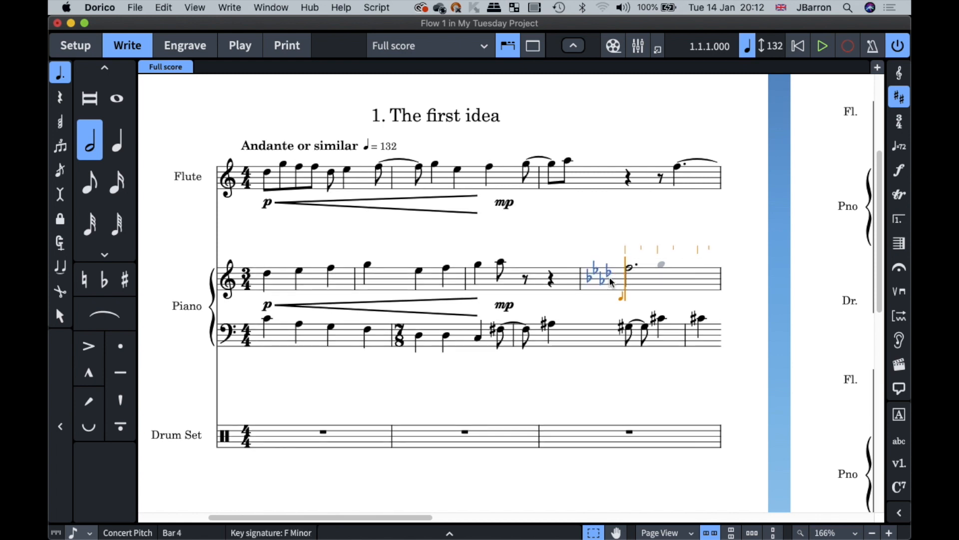
key(Escape)
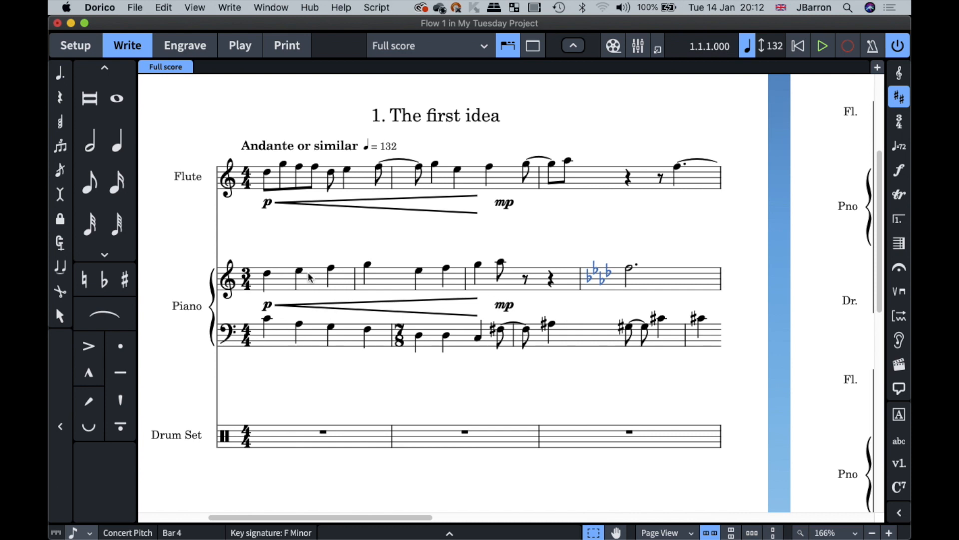
Show Flow 1 in Play mode, expand the Flute track, and briefly view the Time track's tempo lane.
click(269, 274)
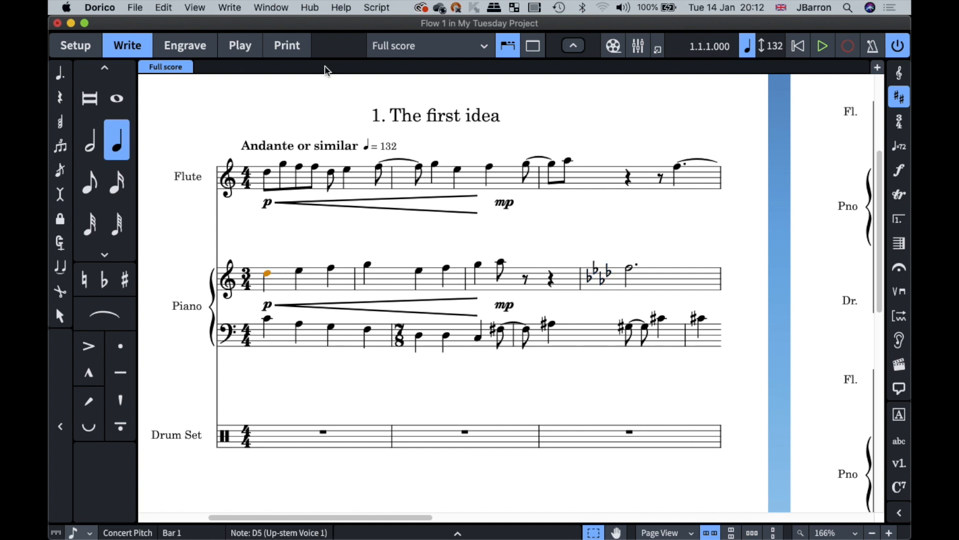
click(243, 47)
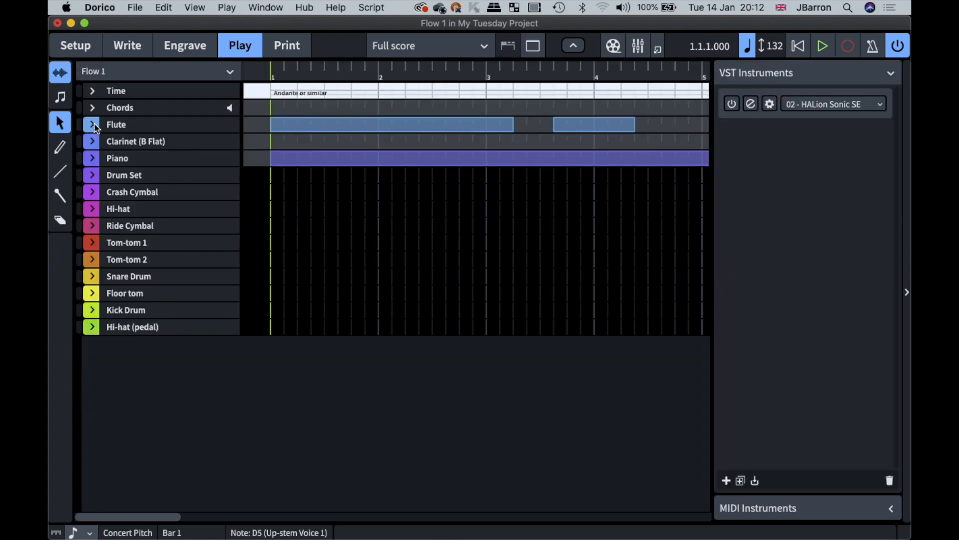
click(92, 126)
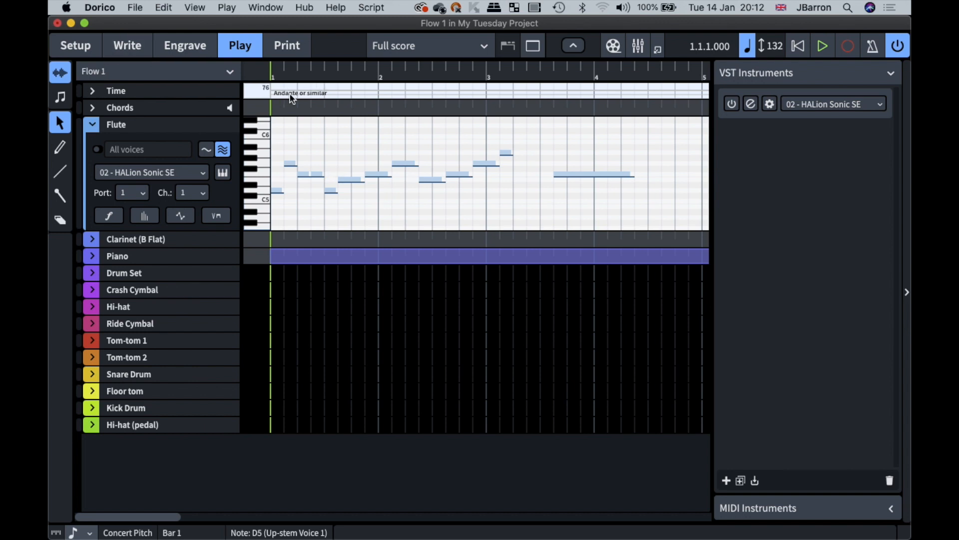
click(92, 91)
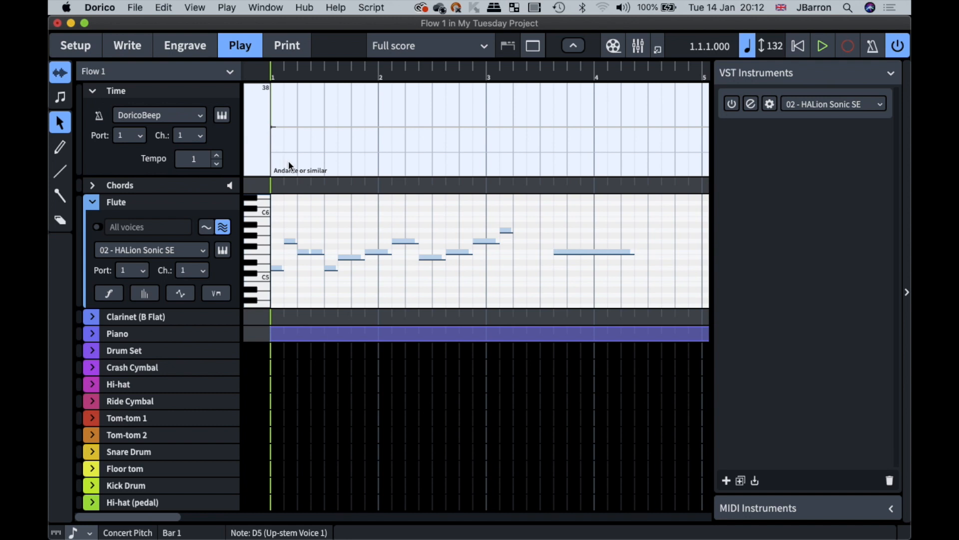
click(92, 91)
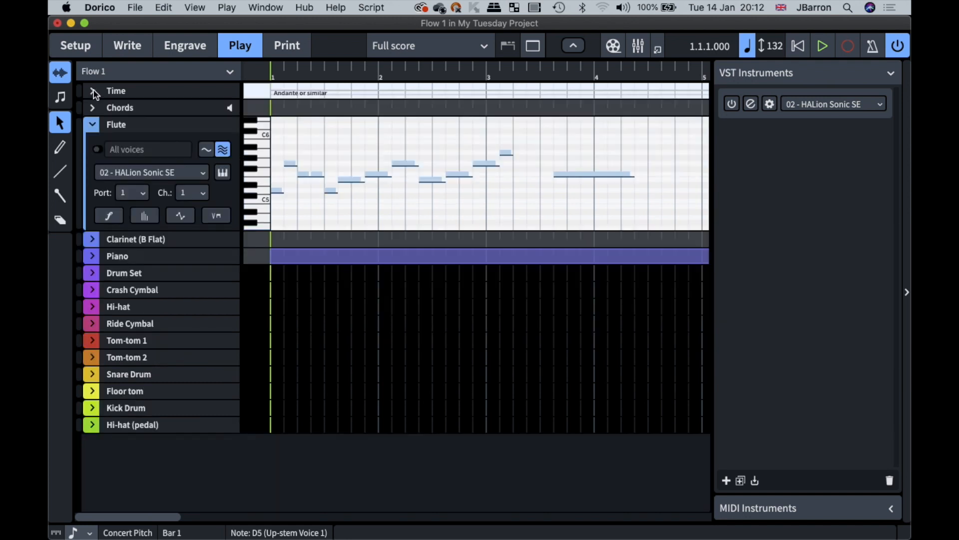
Select the flute's E in bar 1 in the piano roll, view it in Write mode, and return to Play mode.
click(352, 179)
key(super+2)
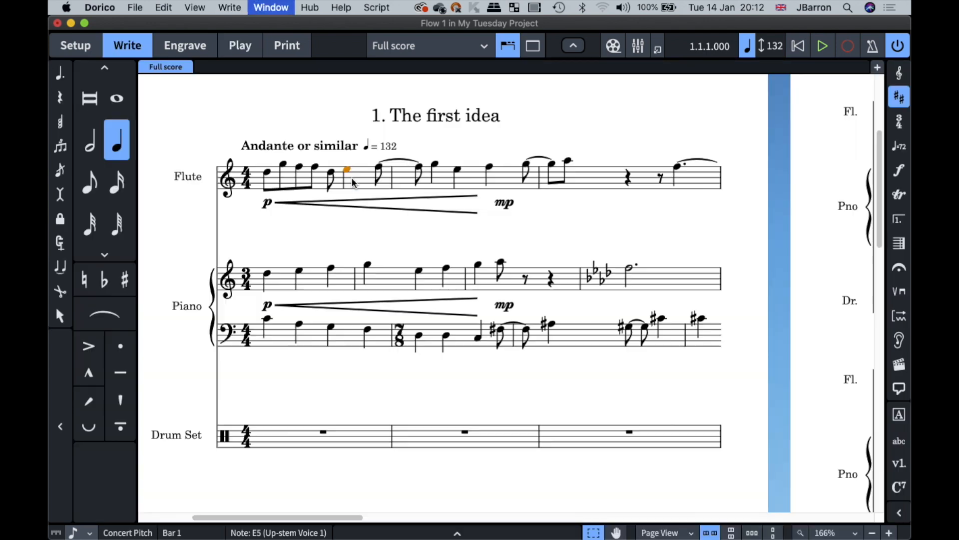
key(super+3)
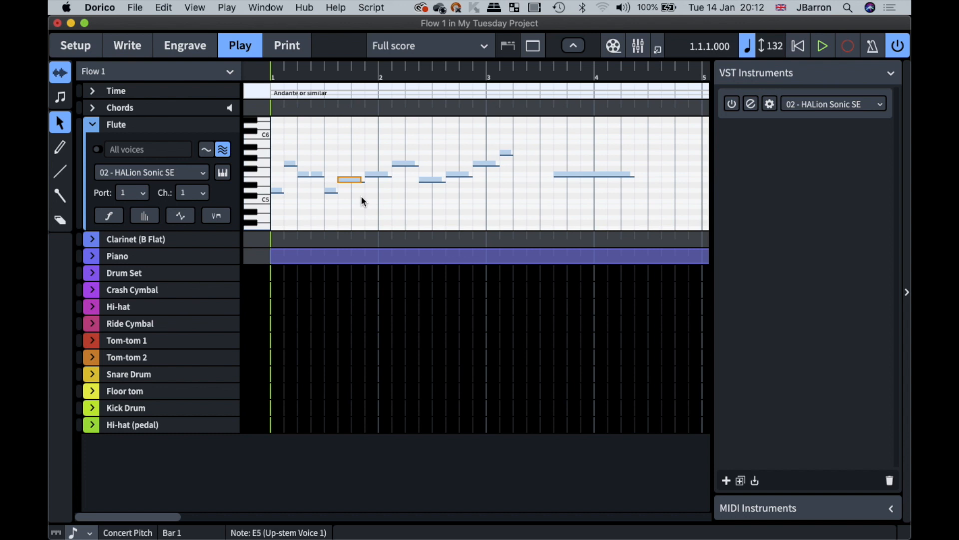
Lengthen the played duration of the flute's E in bar 1 so it overlaps the following note.
key(z)
key(z)
key(z)
key(z)
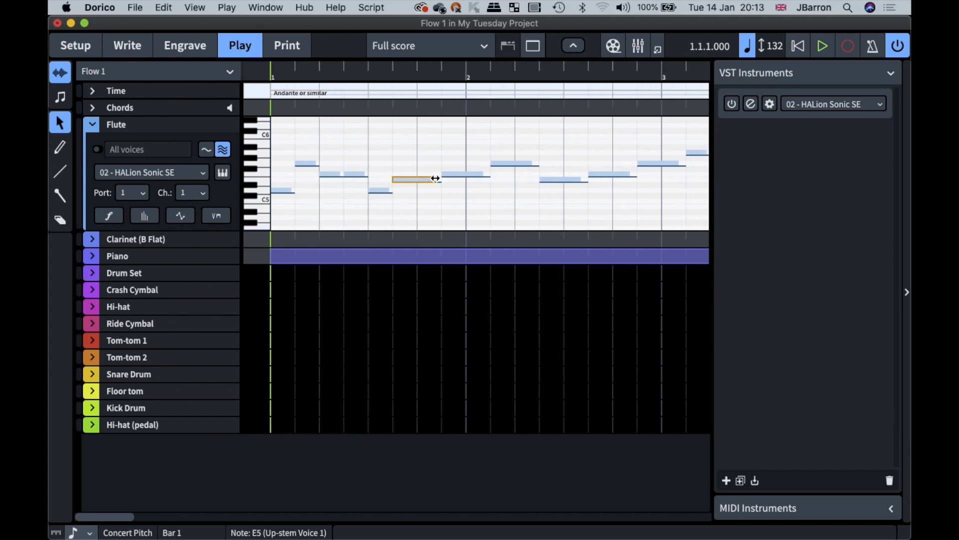
drag(435, 178, 464, 178)
Check the notation of the lengthened E in Write mode, and select the flute's E in bar 2 in Play mode.
key(super+2)
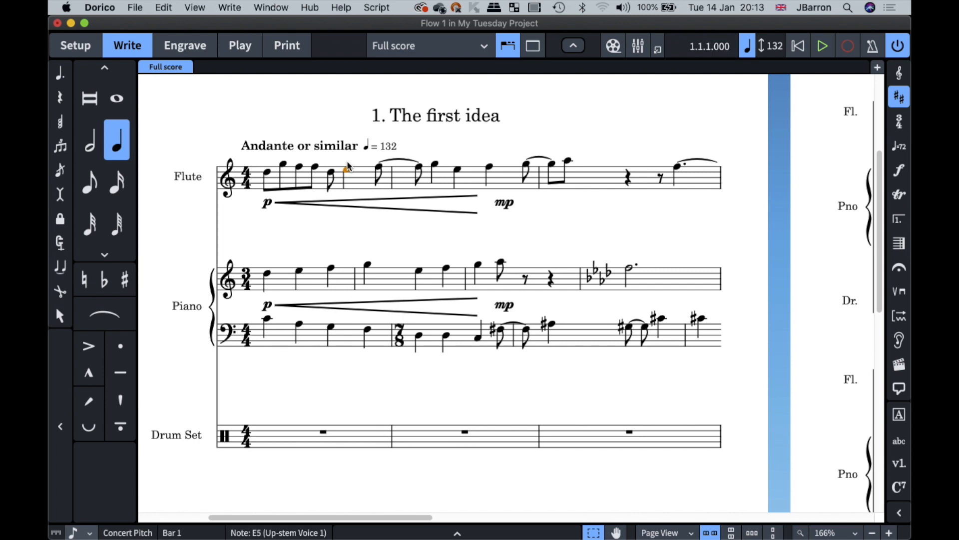
key(super+4)
click(517, 163)
click(554, 180)
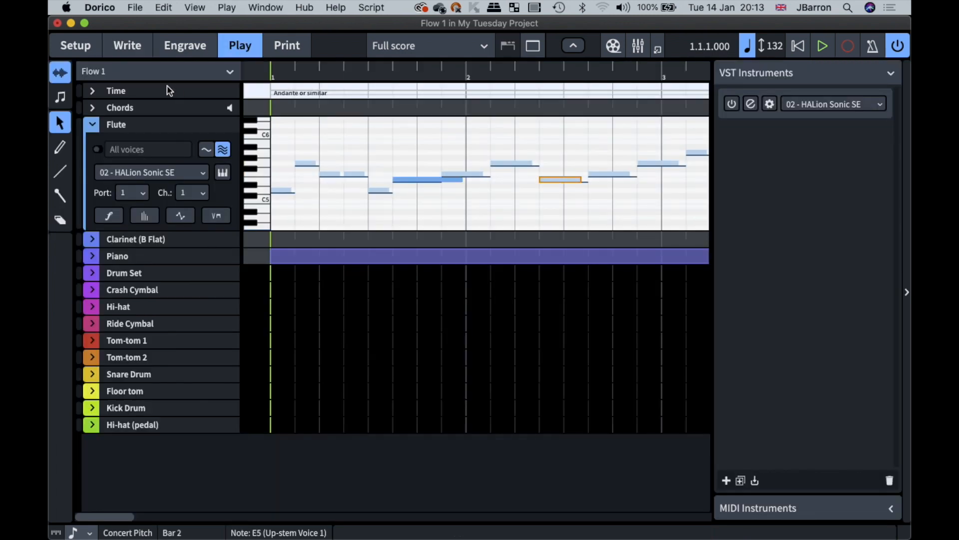
Shorten the notated durations of the flute's G and E in bar 2 to eighth notes, and check them in Write mode.
click(61, 96)
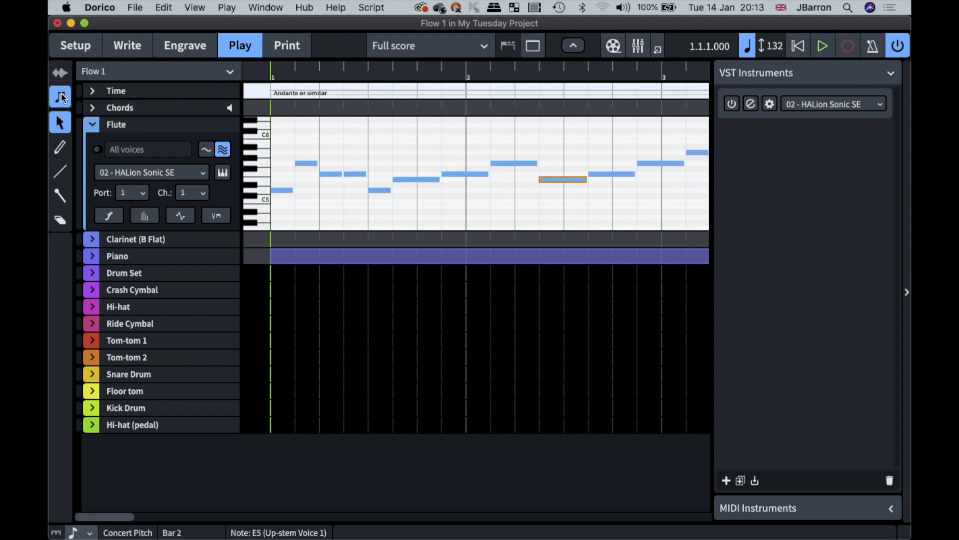
drag(537, 165, 519, 169)
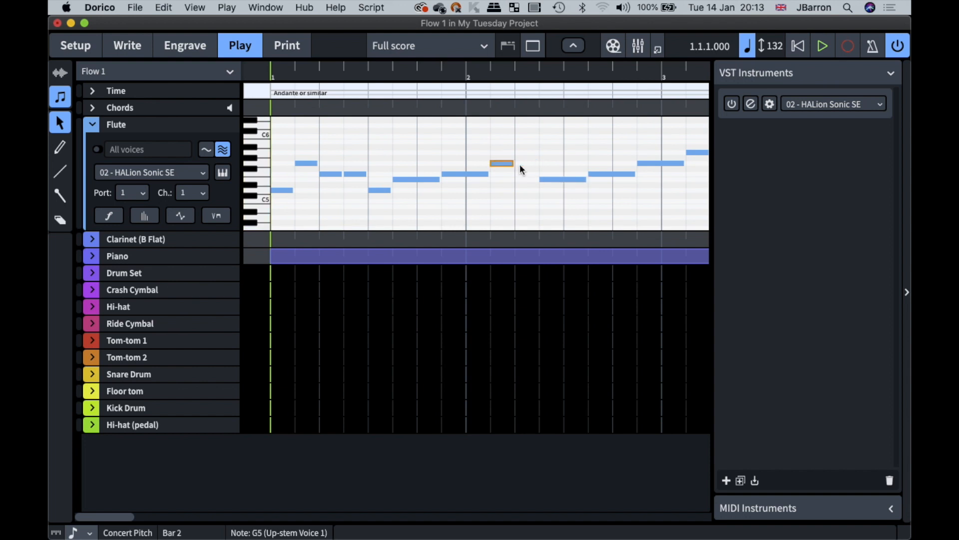
click(577, 179)
drag(570, 180, 568, 183)
key(super+2)
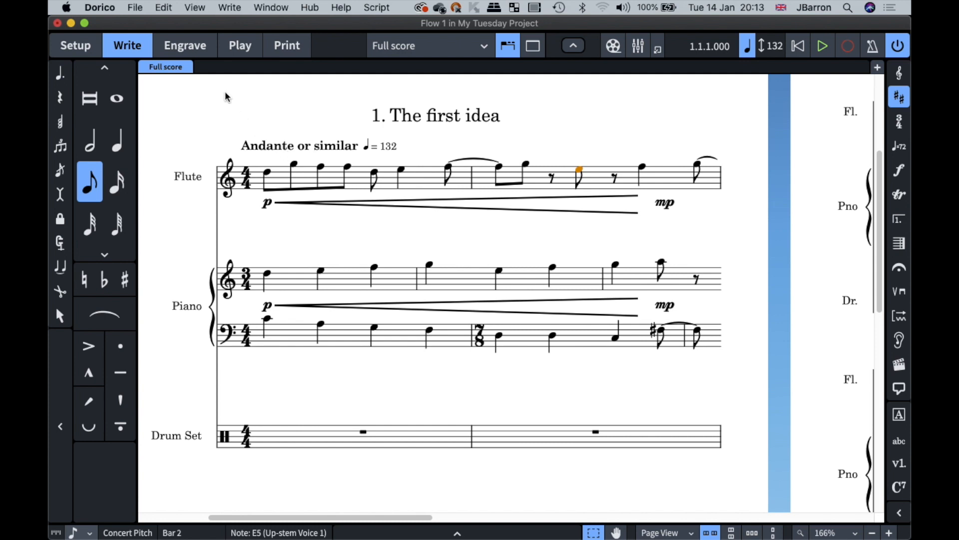
Open the full score in a second tab and close that tab again.
click(877, 67)
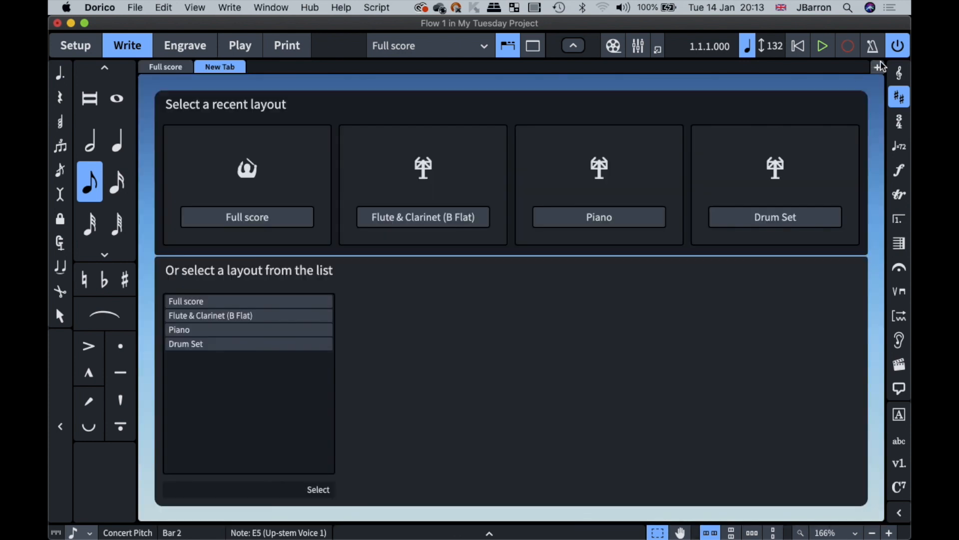
click(227, 217)
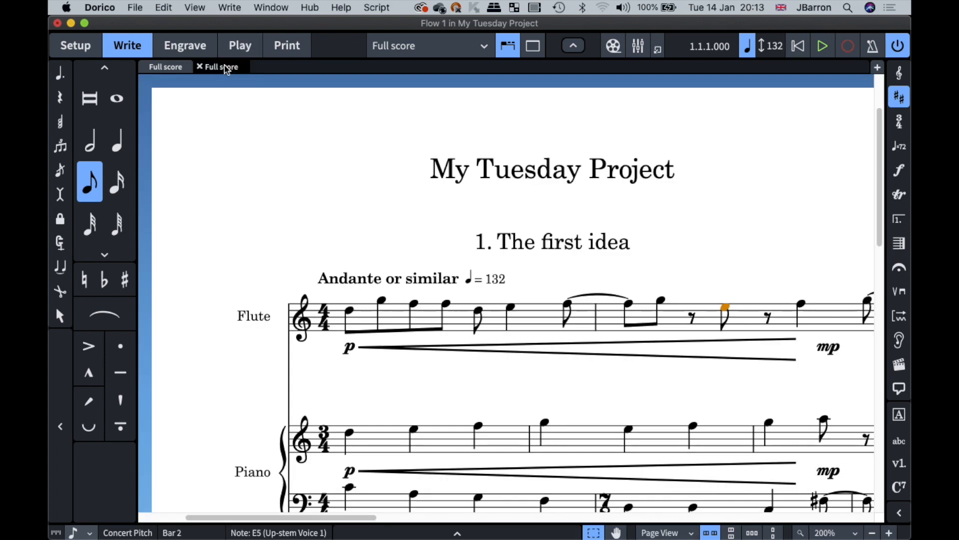
key(super+w)
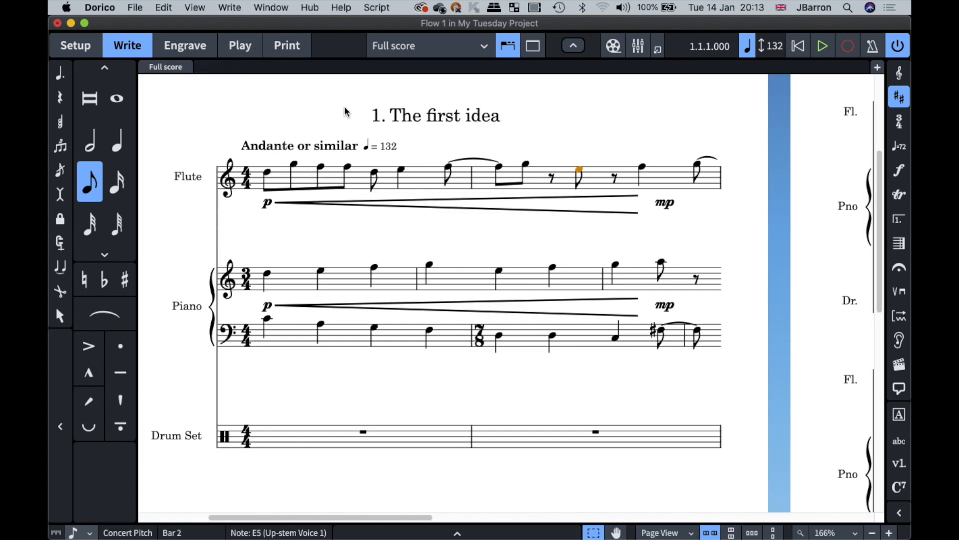
Open a second project window in Play mode and arrange it beneath the Write mode window, with the score selection cleared.
key(shift+super+t)
drag(310, 29, 380, 207)
key(super+minus)
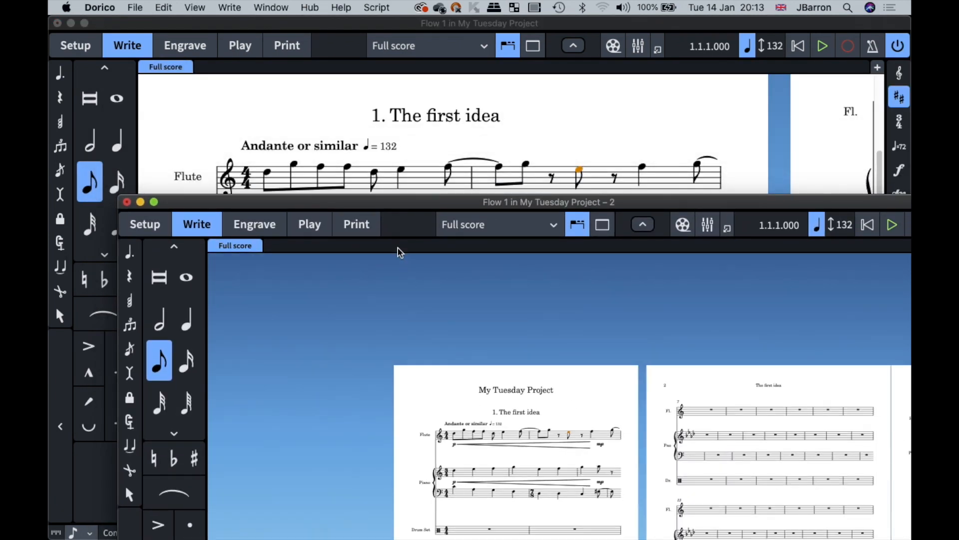
click(309, 224)
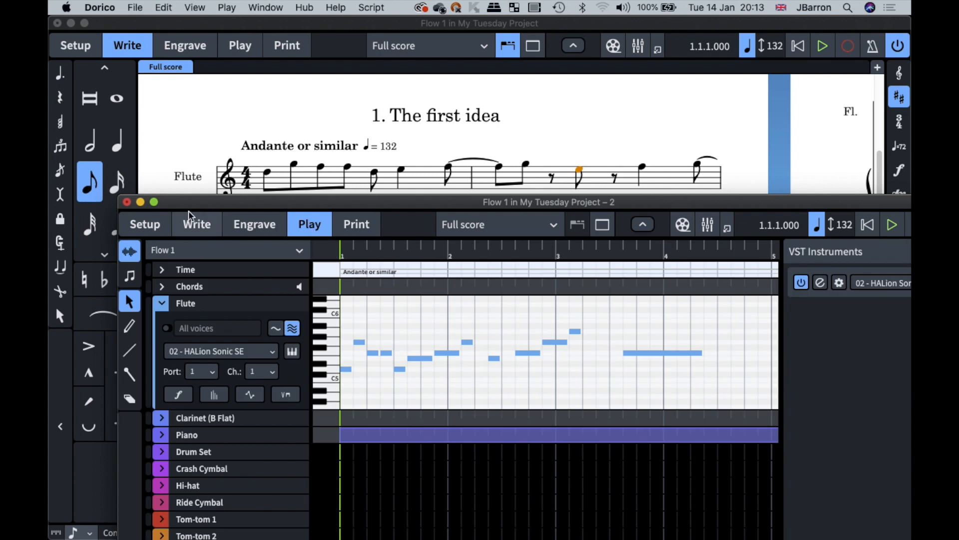
click(154, 202)
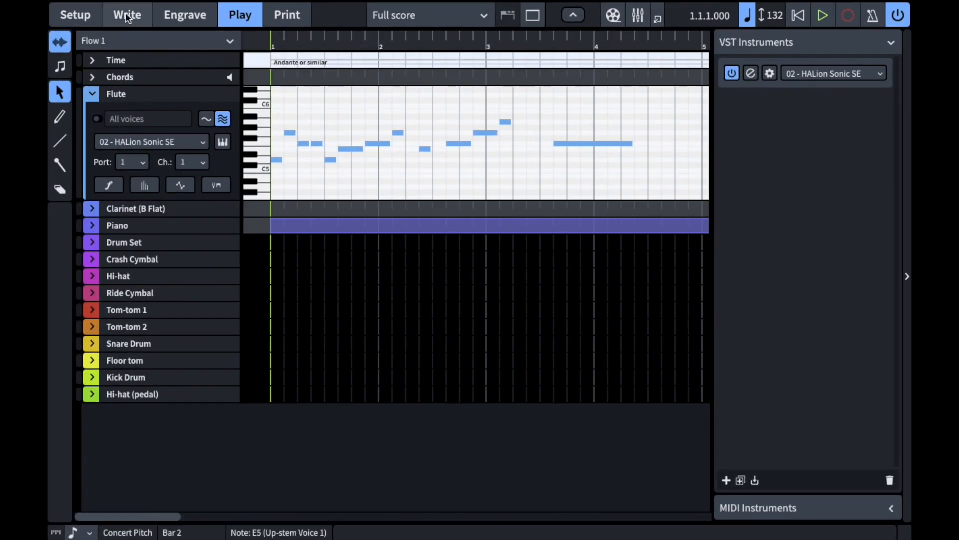
click(84, 24)
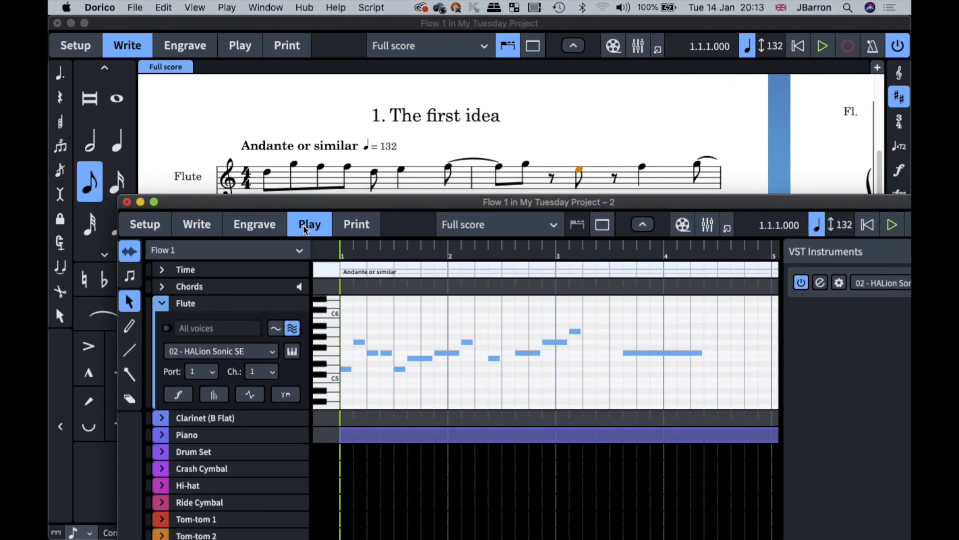
click(154, 202)
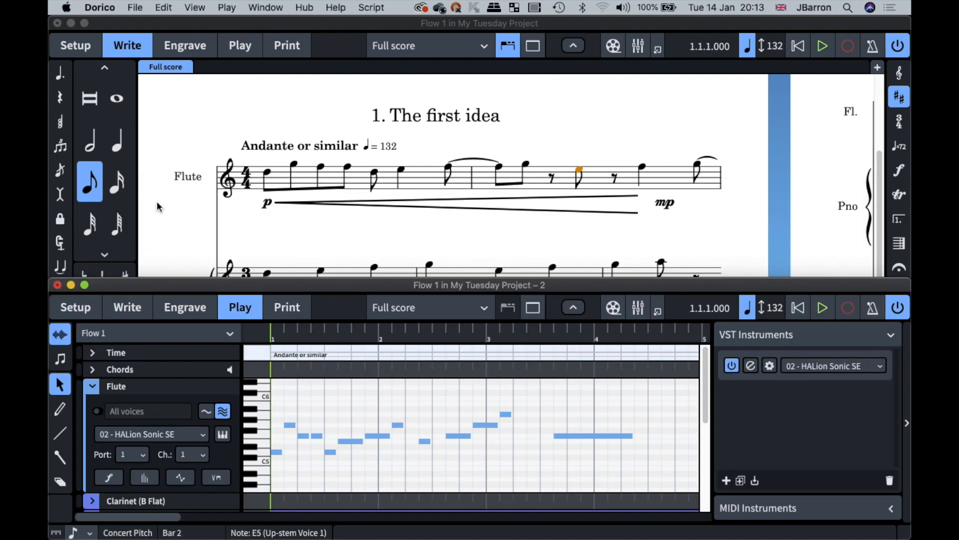
click(74, 27)
click(161, 149)
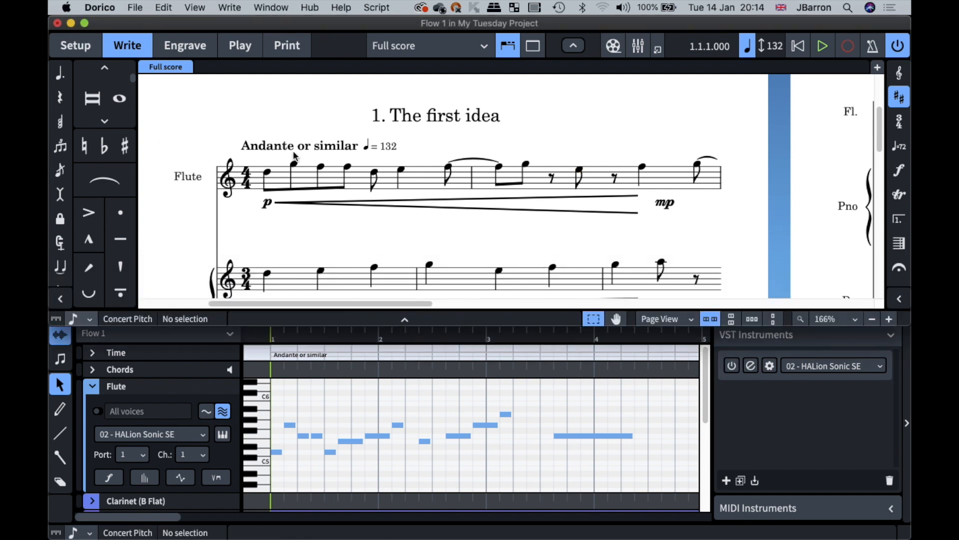
Select flute notes from bars 1 to 3 in the score and piano roll to compare the selection across both windows.
click(268, 174)
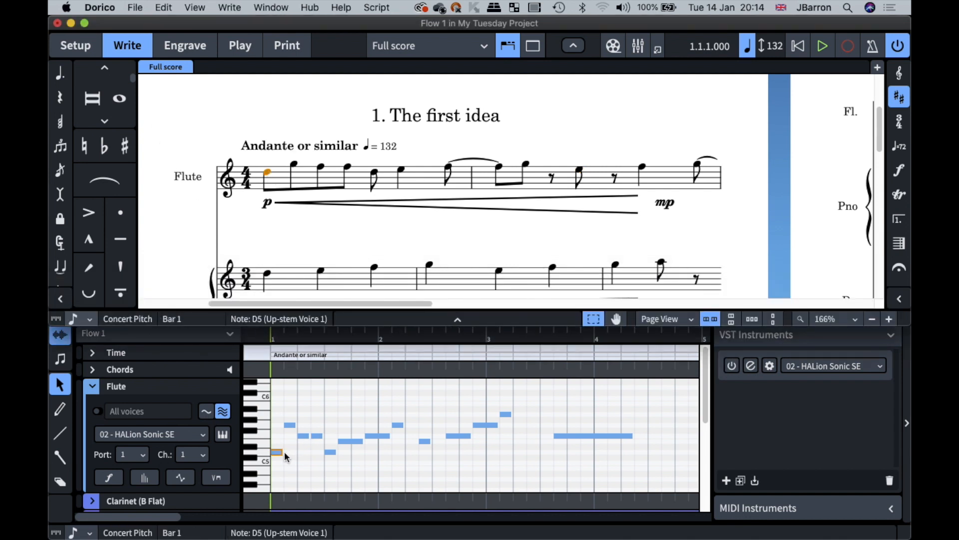
scroll(284, 454, down, 1)
click(351, 436)
click(352, 434)
mouse_move(351, 433)
mouse_down()
mouse_move(380, 433)
mouse_move(352, 435)
mouse_up()
click(372, 427)
click(397, 417)
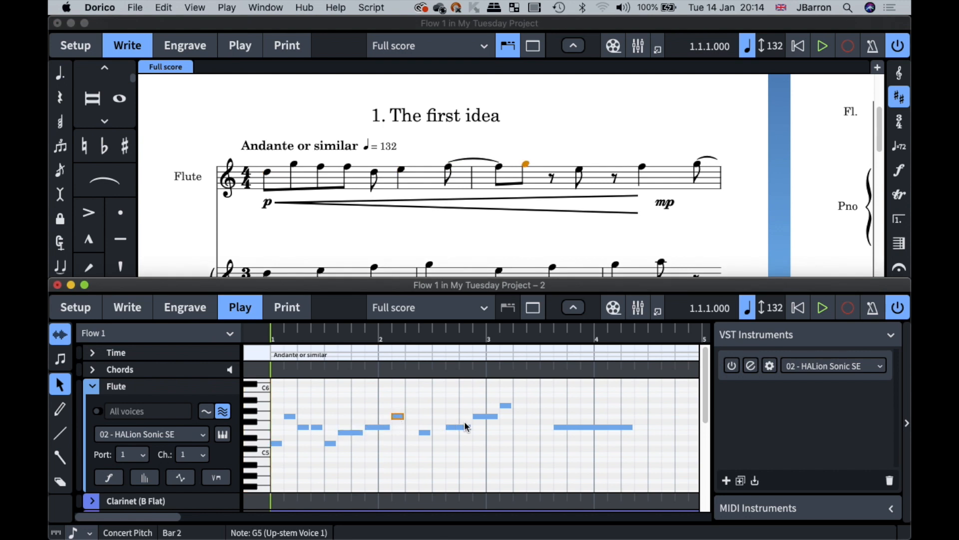
click(481, 417)
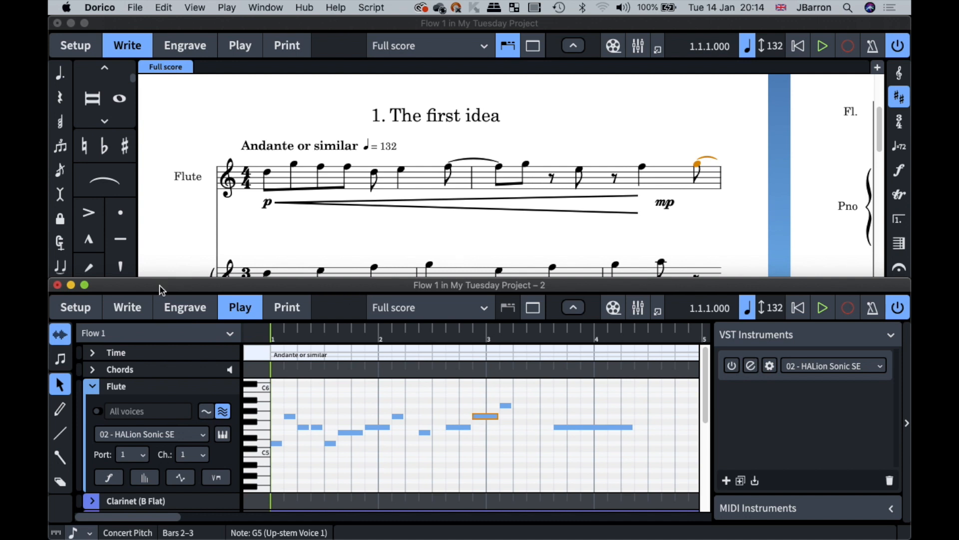
Close the second project window, and show the flute's dynamics lane at an enlarged height in Play mode.
click(57, 285)
click(360, 228)
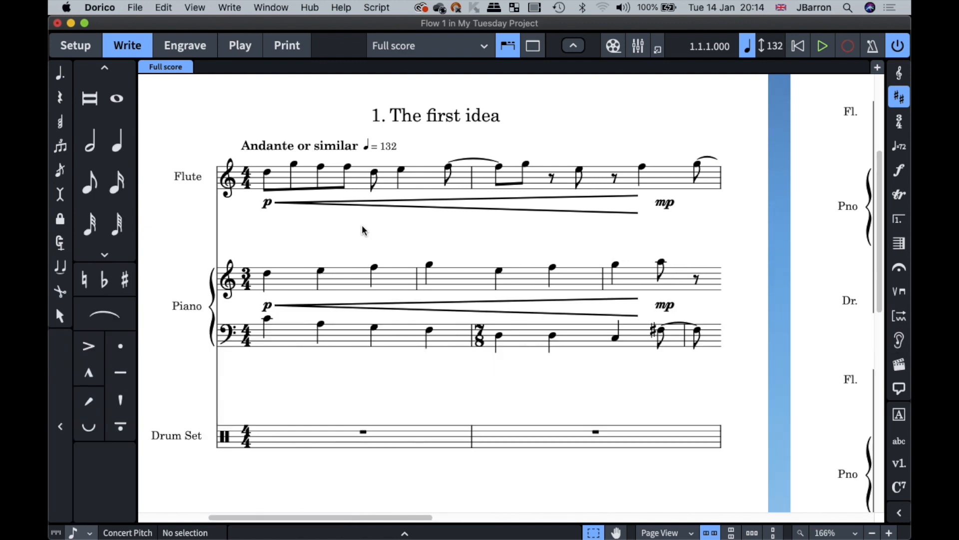
click(240, 45)
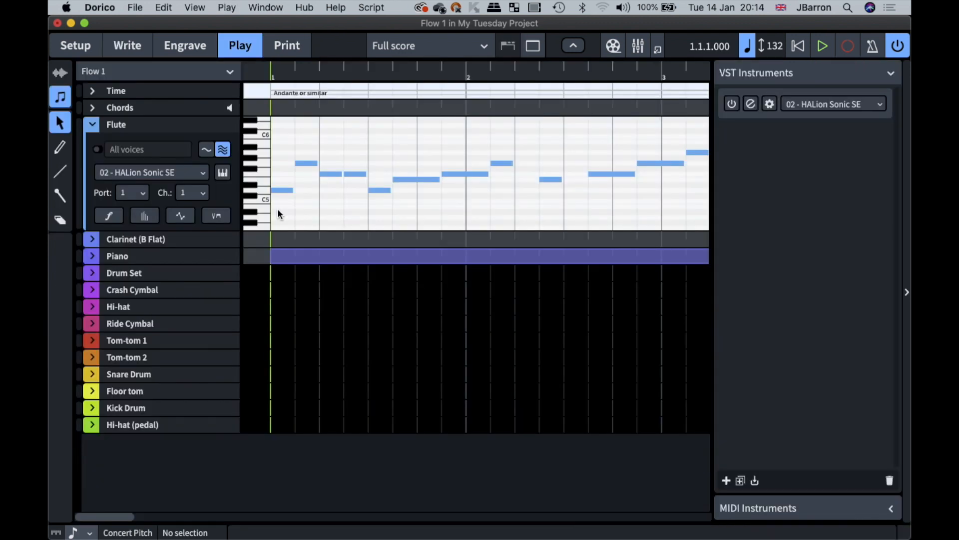
click(108, 216)
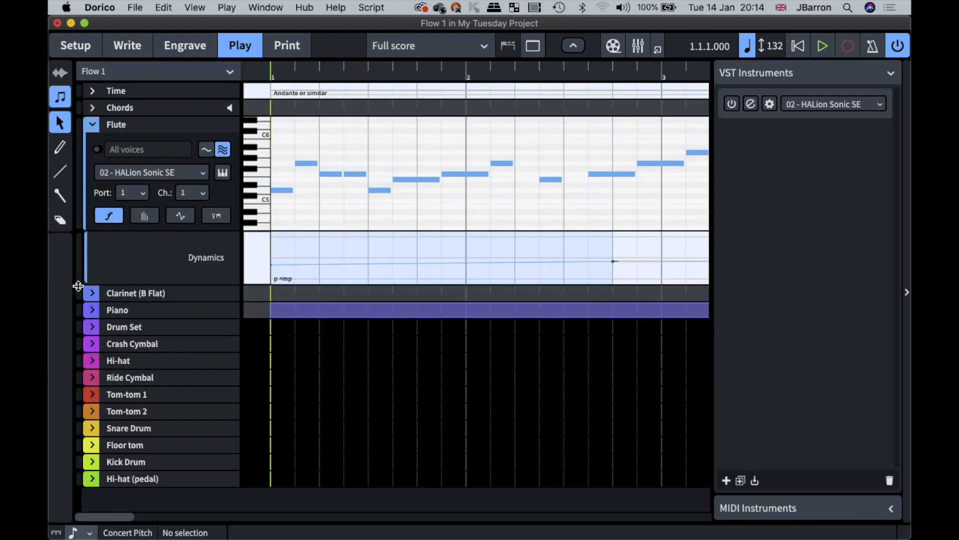
drag(78, 284, 78, 363)
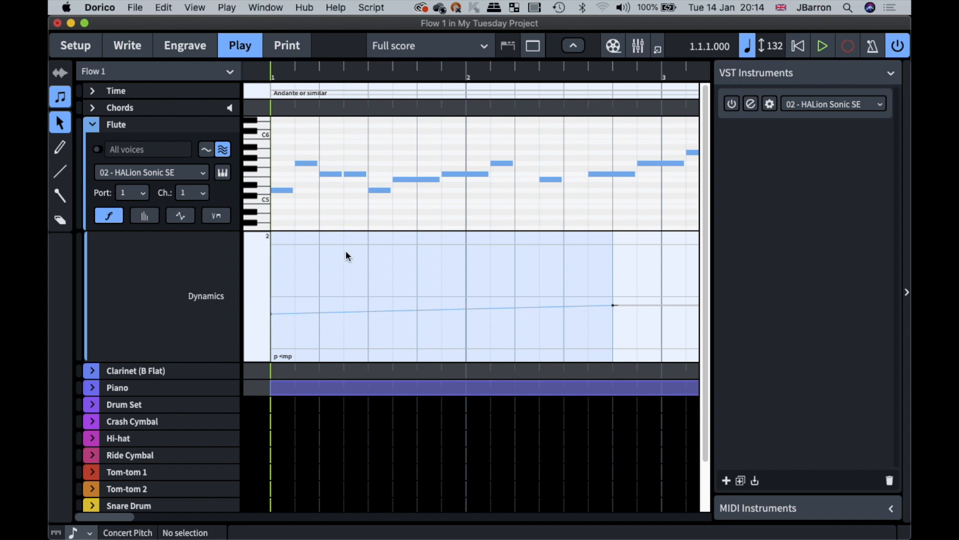
Add an fp dynamic to the flute's first note in bar 1 in Write mode.
key(super+2)
click(267, 174)
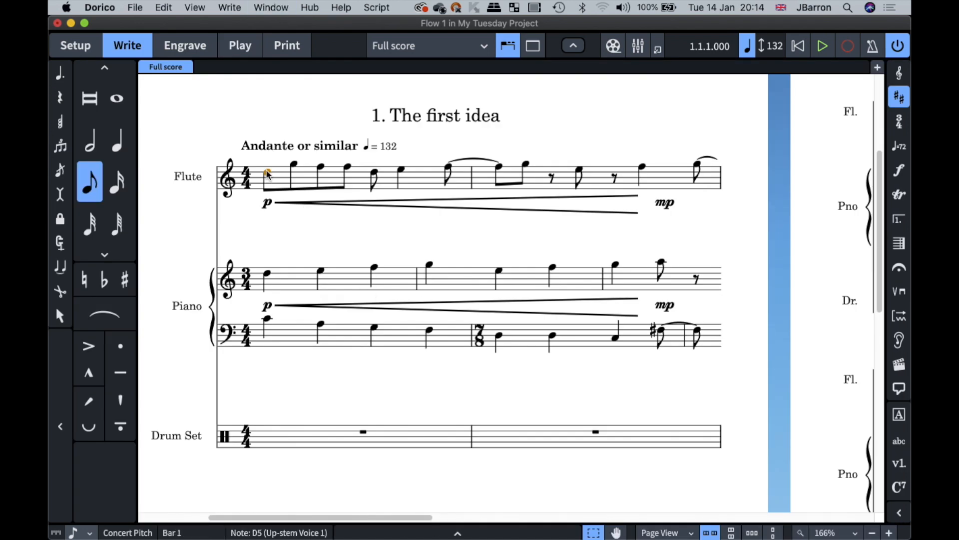
key(shift+d)
text(fp)
key(Return)
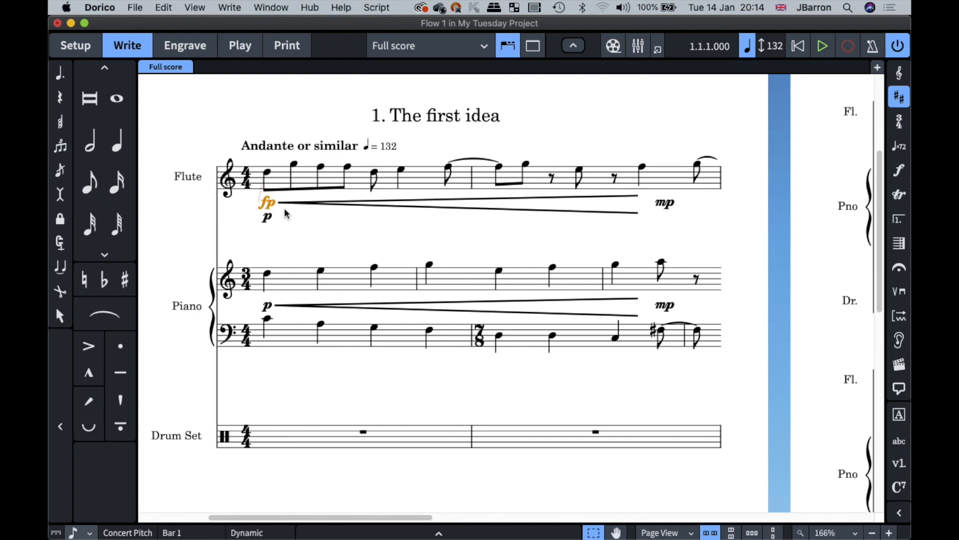
Delete the p dynamic and crescendo hairpin at the start of the flute part, and select the mp in bar 2.
click(268, 219)
key(Escape)
click(312, 200)
key(Delete)
click(663, 205)
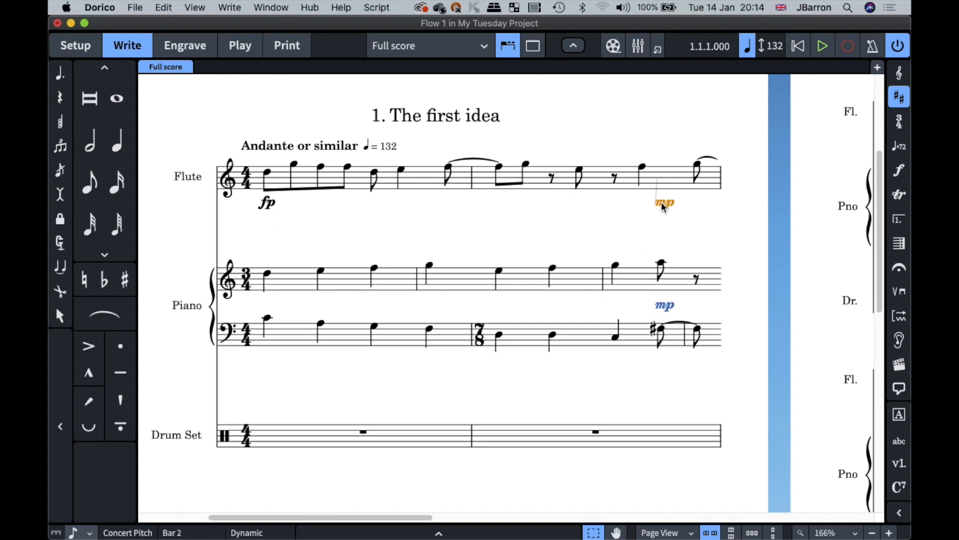
Raise the end point of the flute's fp curve to 2 in Play mode, and lower it again to slightly below its initial level.
click(268, 207)
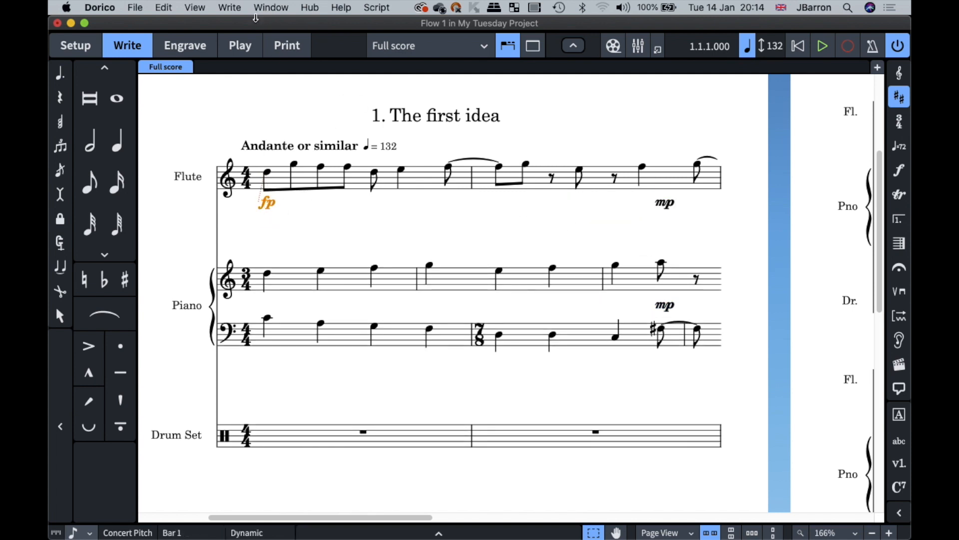
click(239, 50)
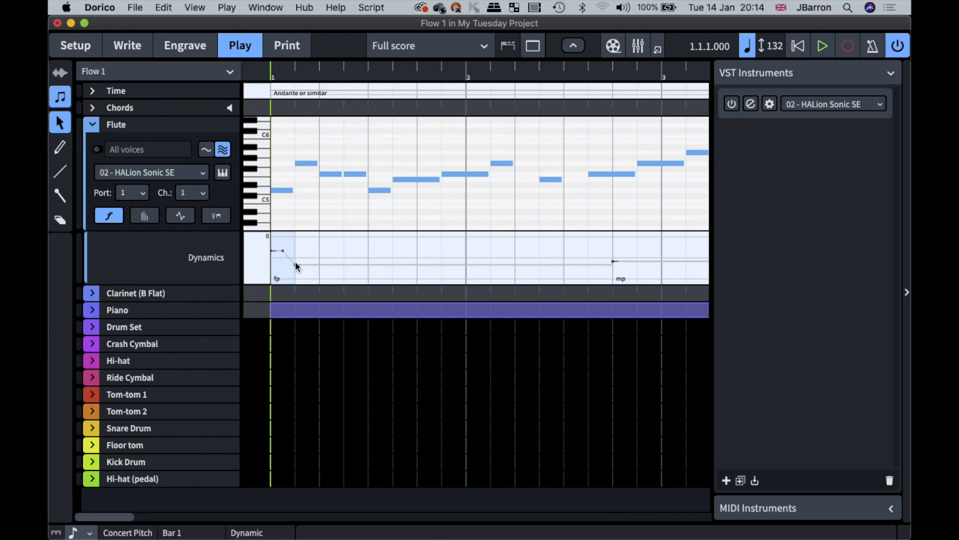
drag(295, 268, 295, 245)
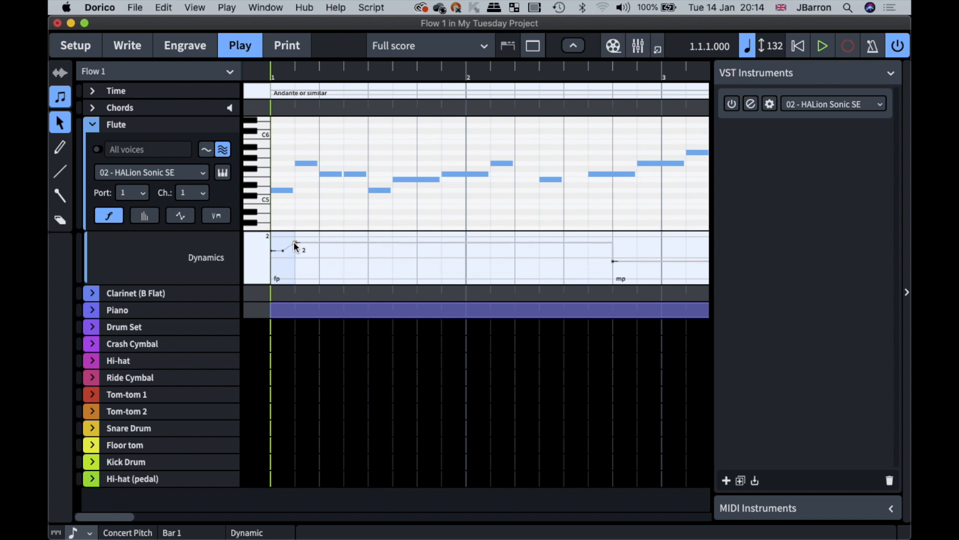
drag(295, 245, 293, 266)
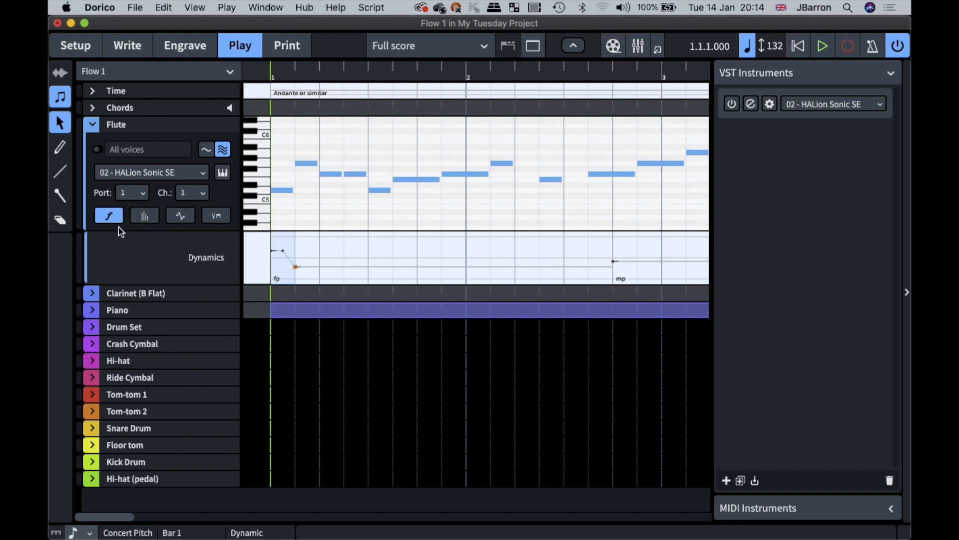
View the flute's MIDI note velocity lane and hide it again.
click(144, 215)
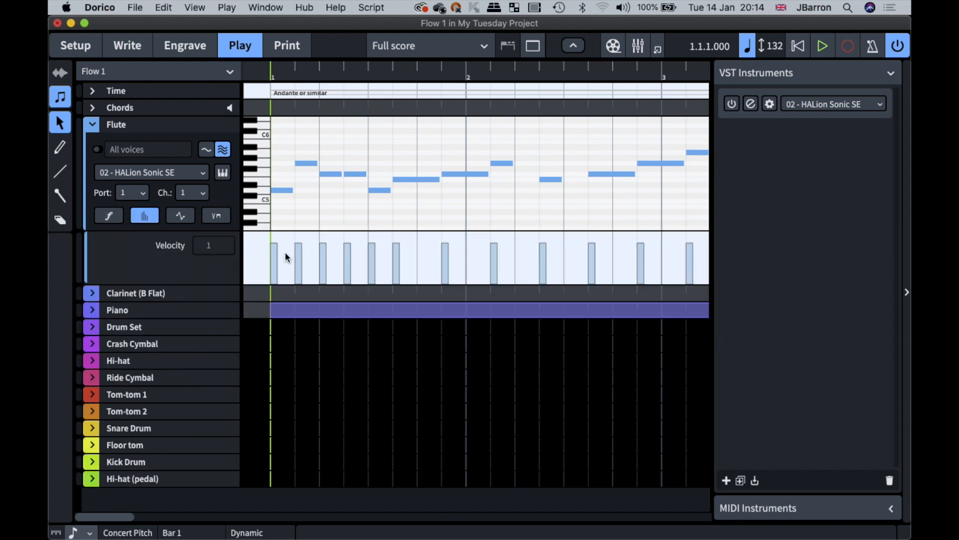
click(144, 216)
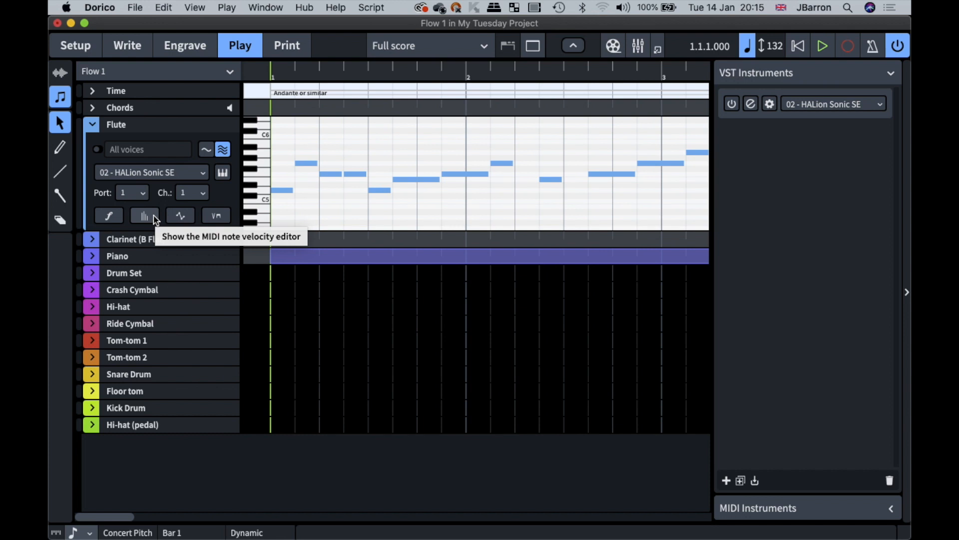
Set the rhythmic grid to 32nd notes, and move the flute's first F in bar 1 one grid unit earlier.
click(329, 175)
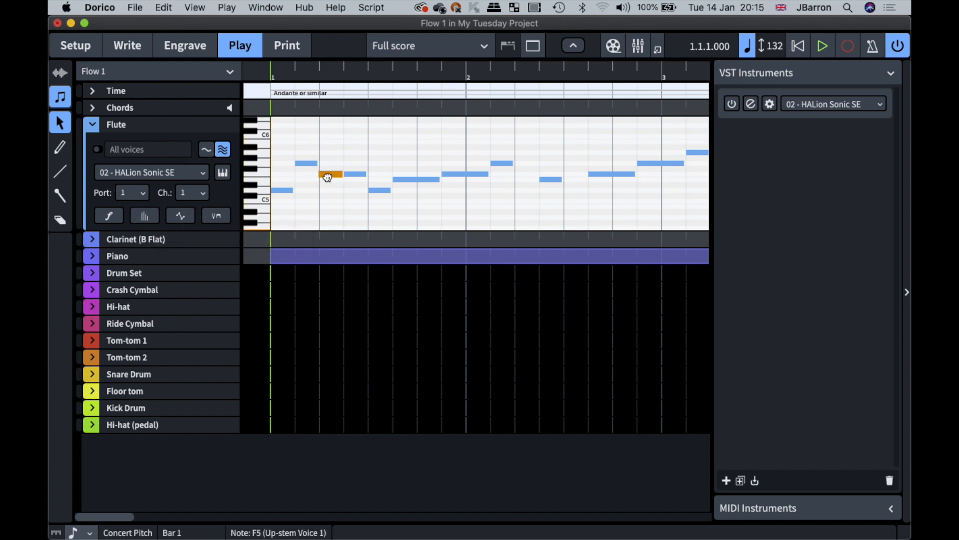
click(90, 533)
click(80, 322)
drag(331, 174, 317, 175)
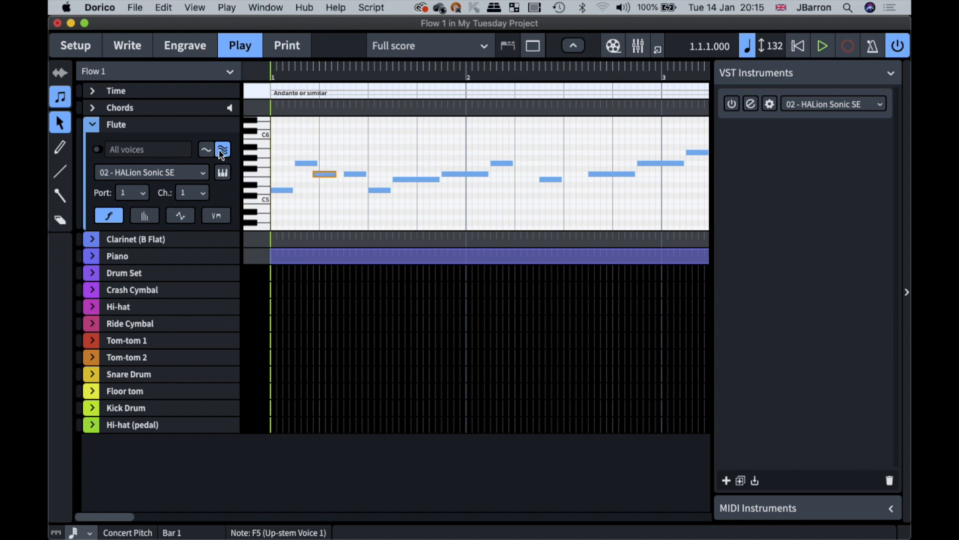
Show played durations, and move the played position of the flute's E in bar 1 one grid unit earlier.
click(60, 73)
click(419, 181)
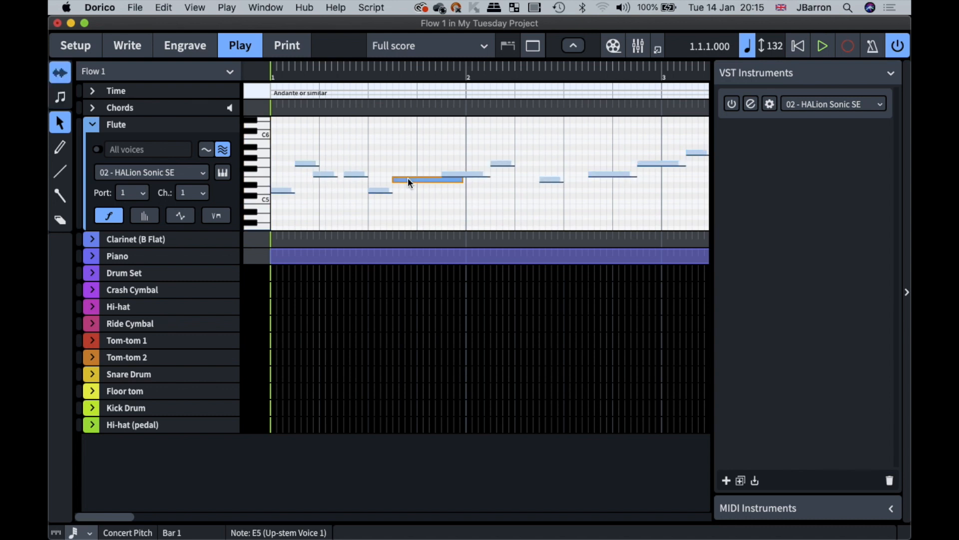
drag(409, 180, 407, 179)
Compare the flute's bar 1 notation in Write mode with its played durations in Play mode, ending in Write mode with nothing selected.
key(super+2)
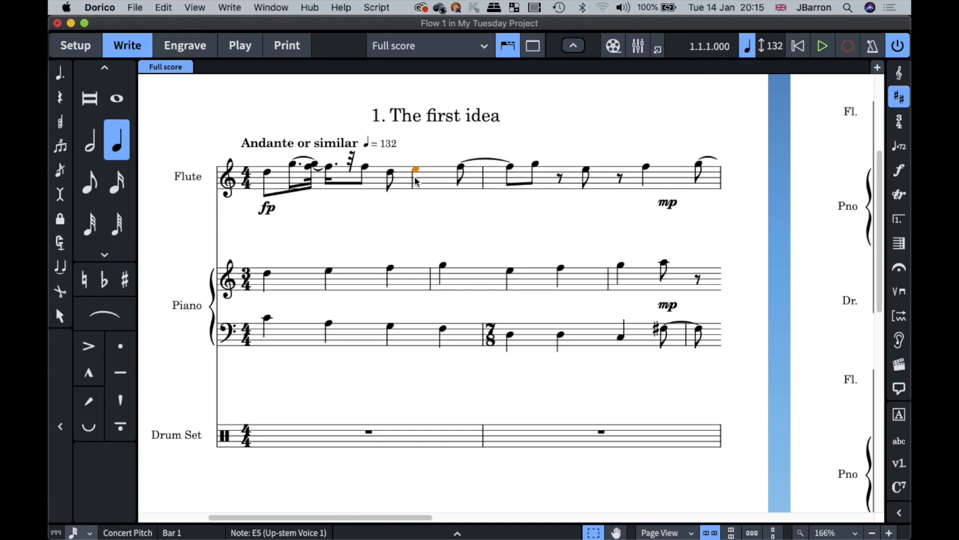
key(super+3)
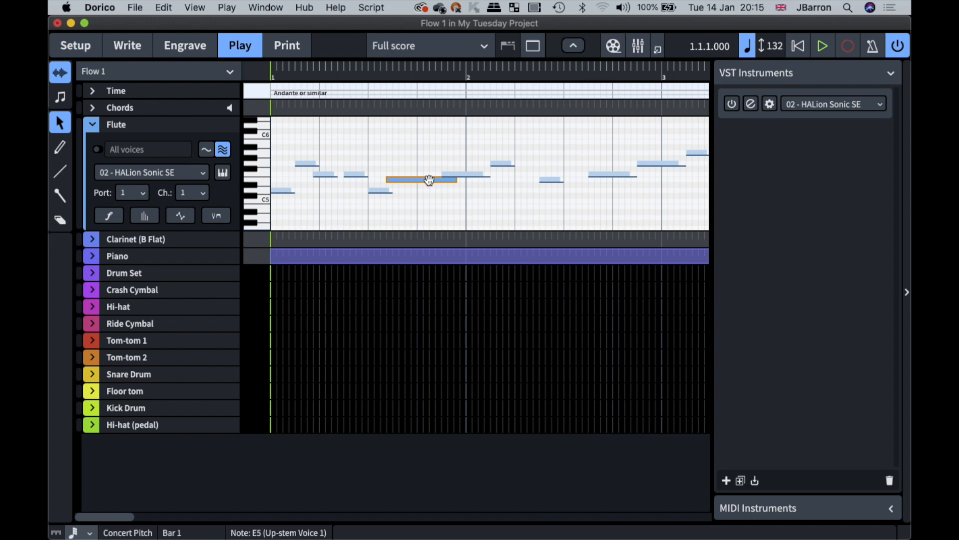
key(super+2)
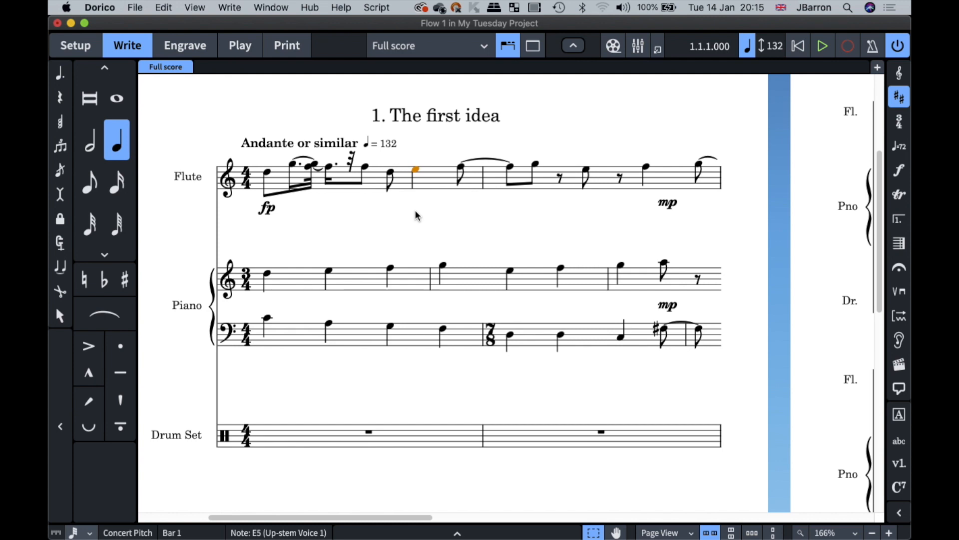
click(374, 227)
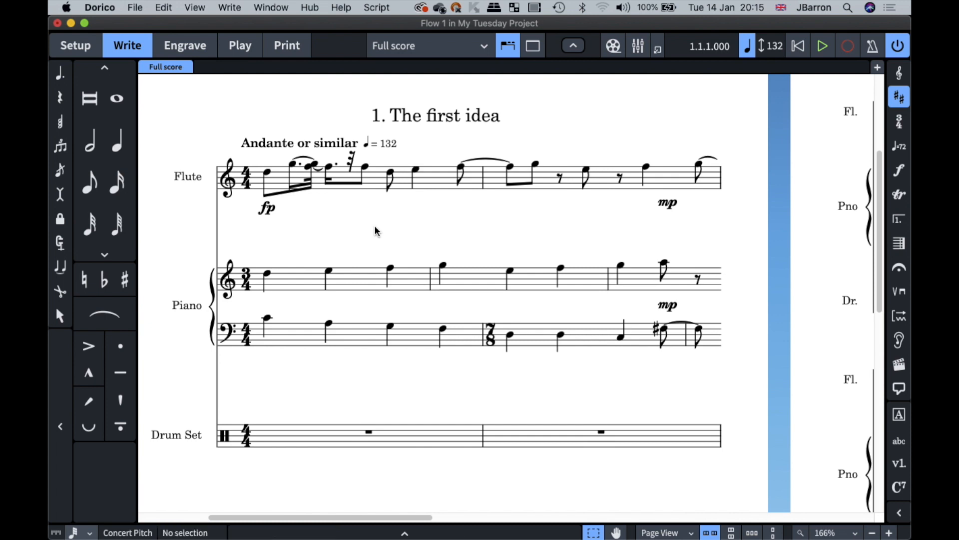
Show the flute's MIDI CC lane in Play mode and make the lane taller.
click(241, 48)
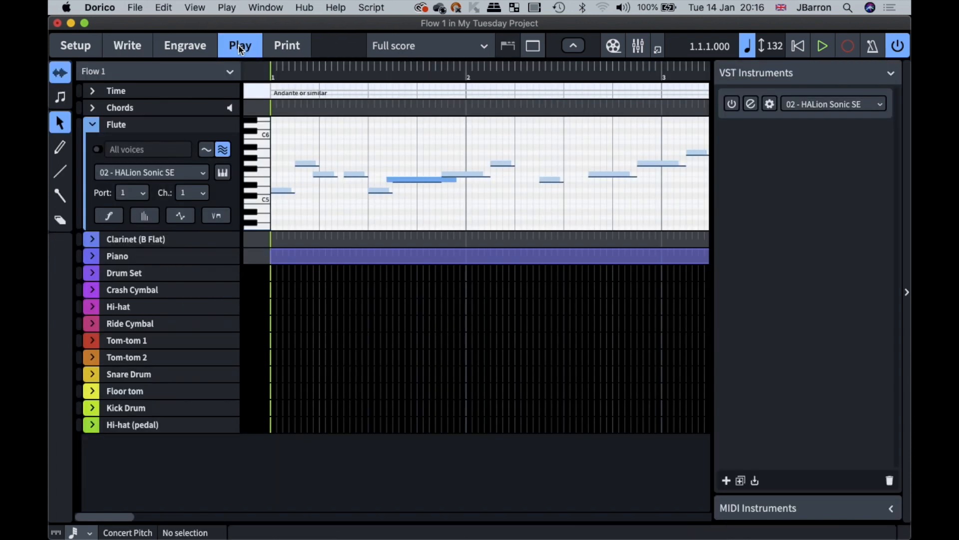
click(178, 216)
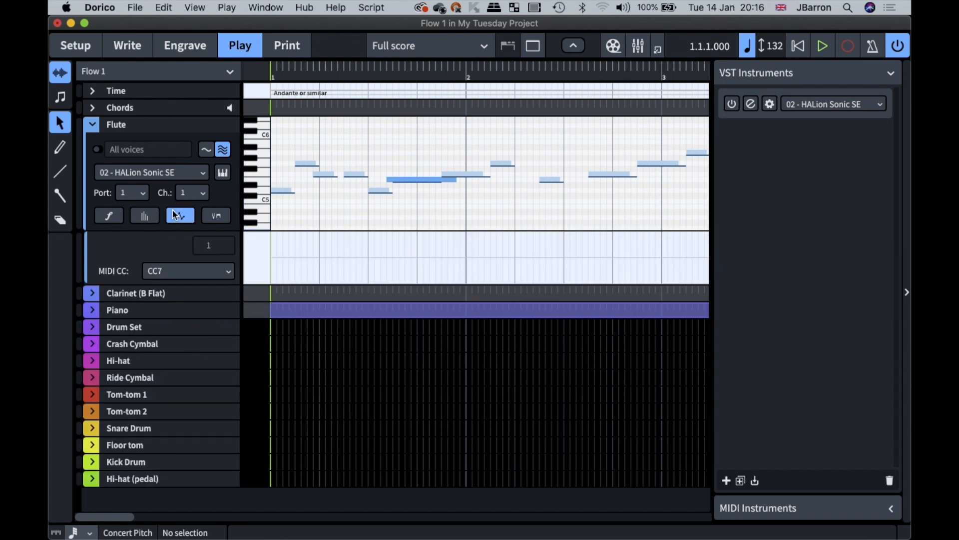
drag(79, 282, 80, 364)
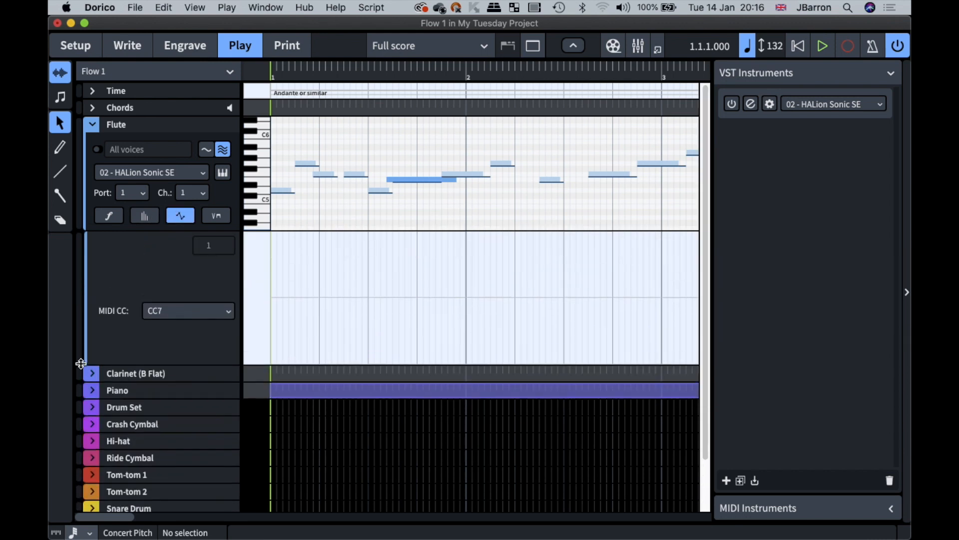
Set the flute's MIDI controller lane to CC1 and draw a freehand curve that rises in bar 1 and falls in bar 2.
click(179, 313)
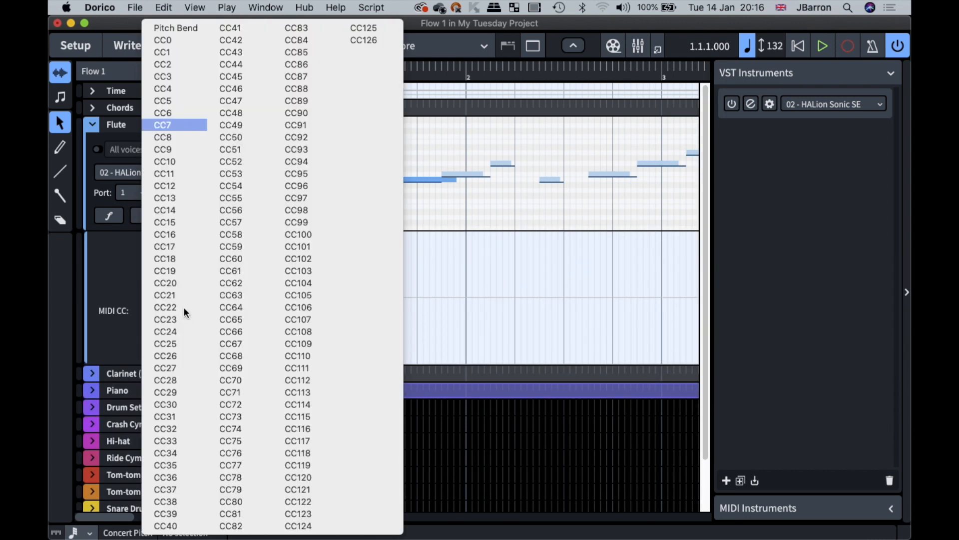
click(169, 125)
click(155, 310)
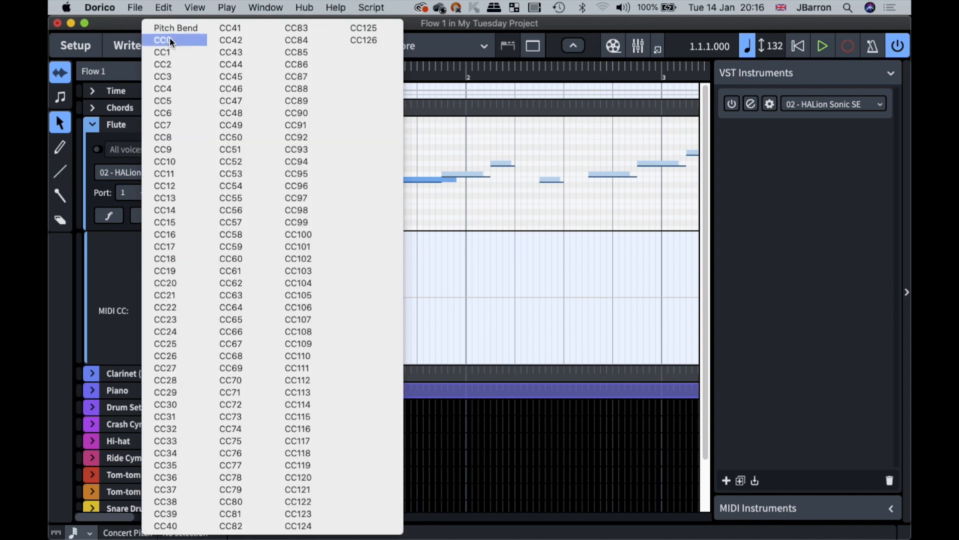
click(167, 52)
click(60, 147)
mouse_move(295, 342)
mouse_down()
mouse_move(390, 238)
mouse_move(544, 336)
mouse_up()
View the flute's playing techniques lane, and hide both it and the MIDI CC lane.
click(218, 218)
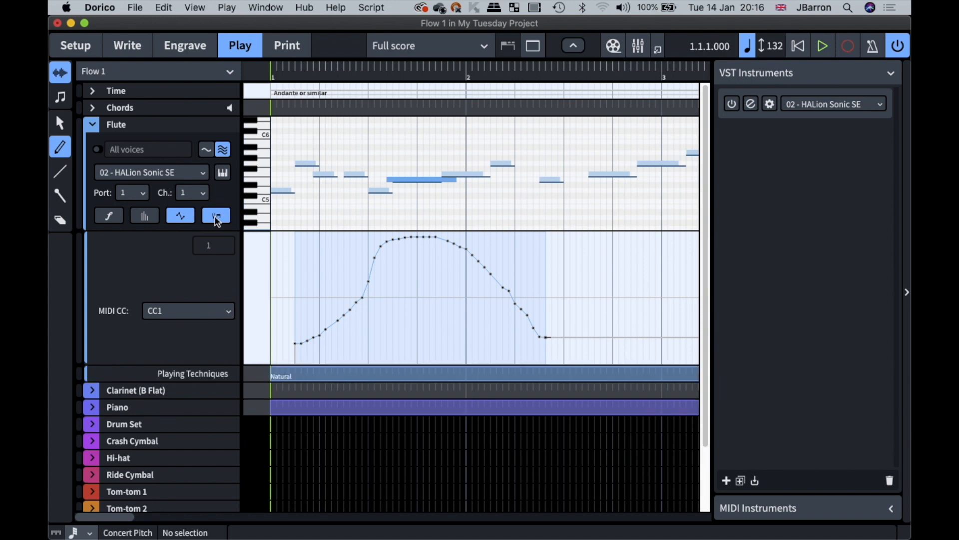
click(219, 220)
click(189, 220)
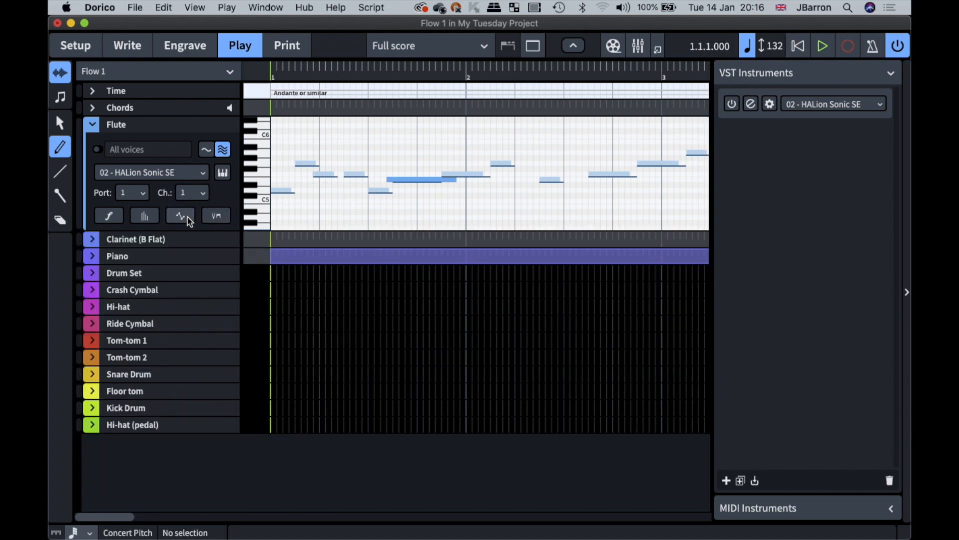
Open YesWeCan.mid from the desktop in Dorico, keeping the offered MIDI import options.
key(F11)
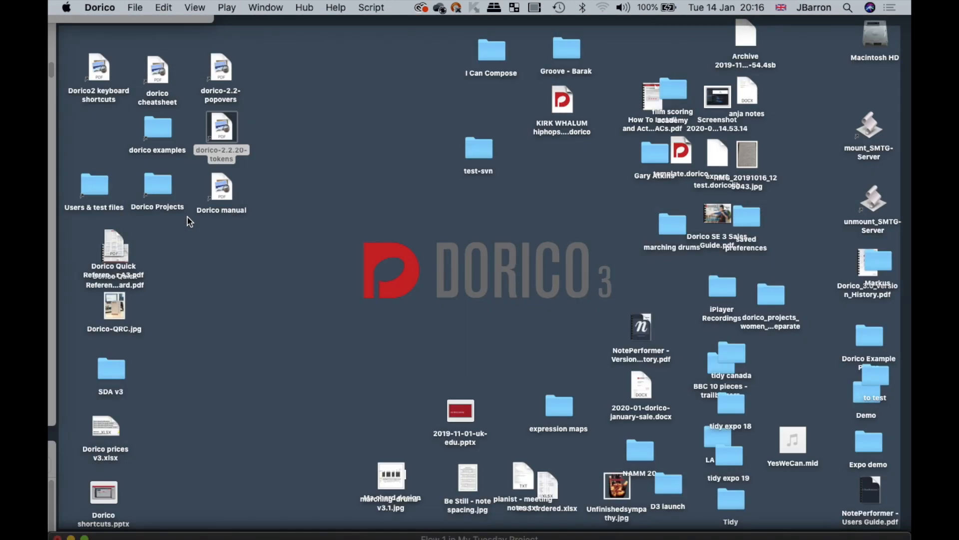
click(795, 441)
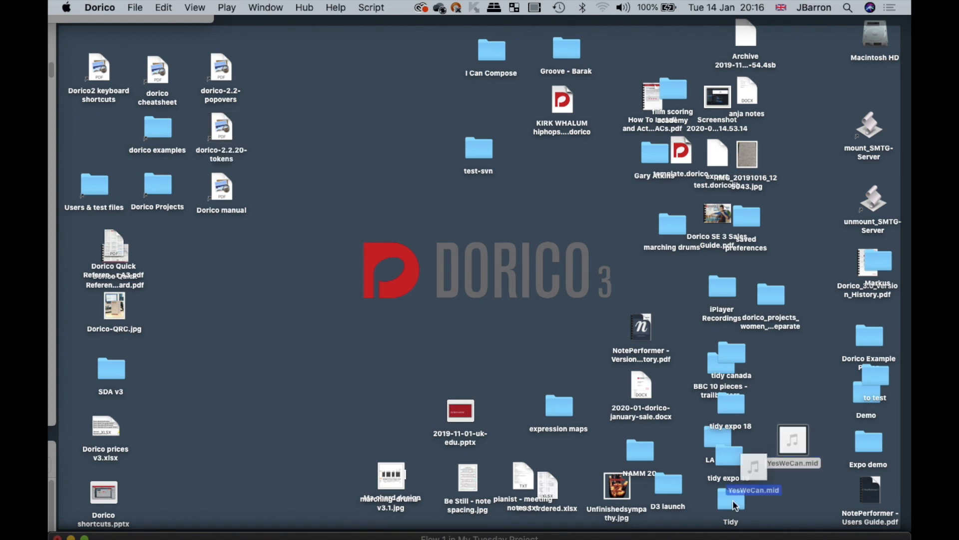
mouse_move(620, 535)
drag(619, 535, 620, 531)
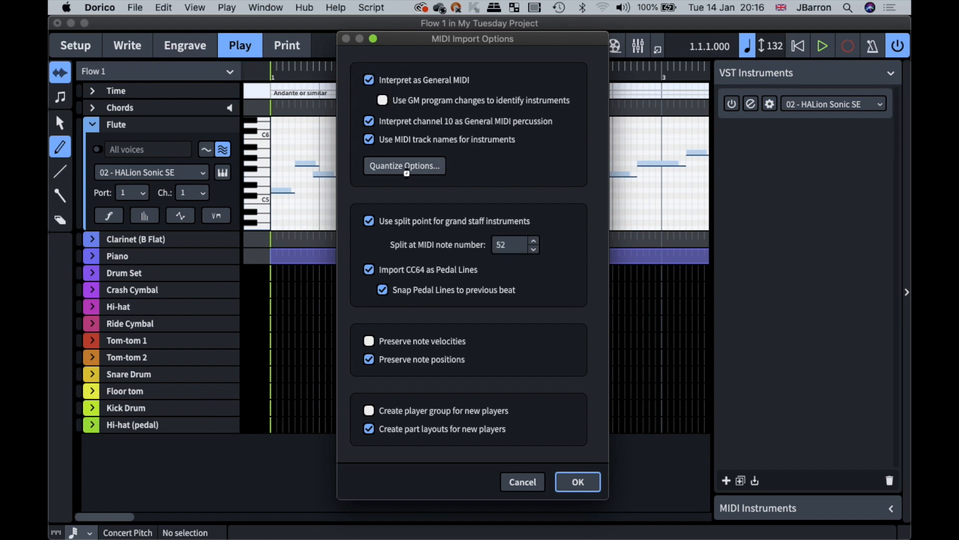
click(574, 483)
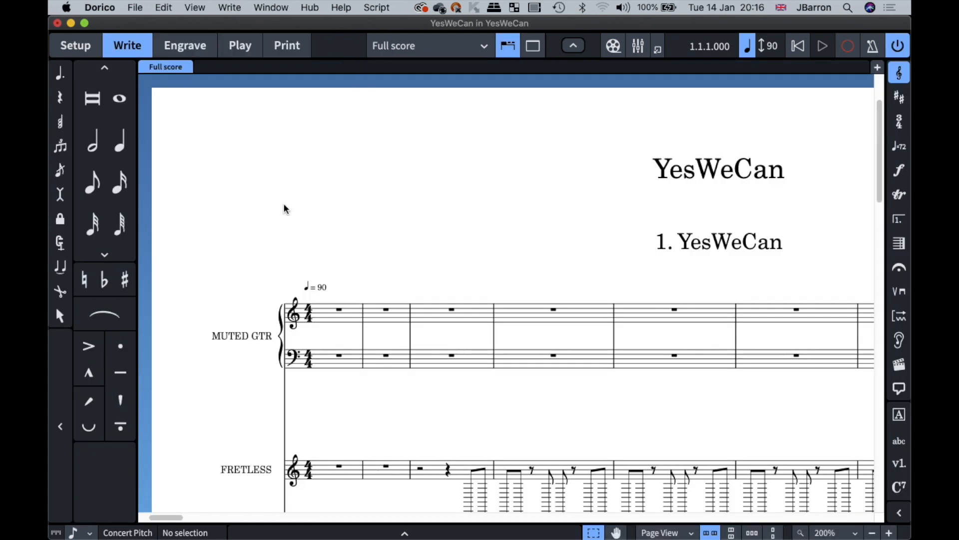
Examine the imported YesWeCan score's instrument staves, including the clef and notes of the FRETLESS staff.
scroll(392, 263, down, 5)
scroll(392, 264, down, 3)
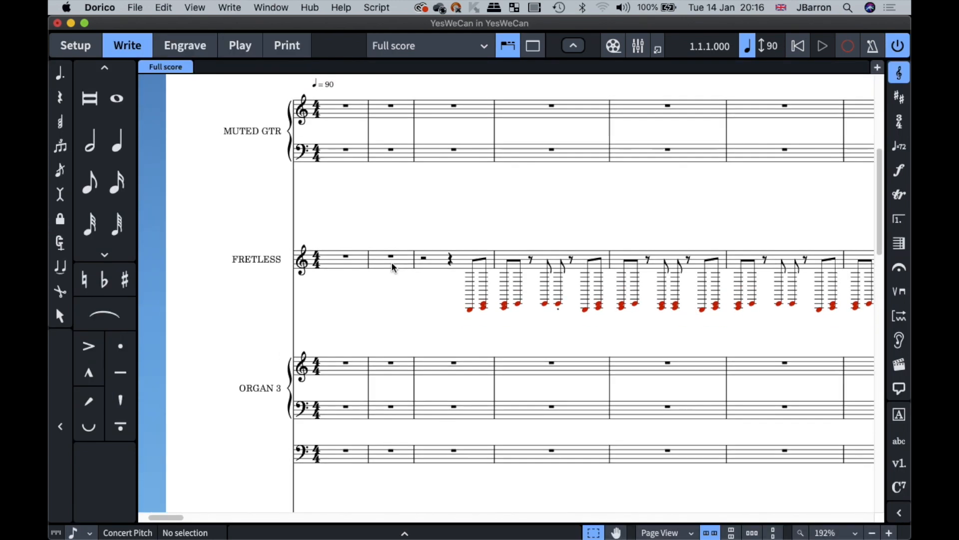
scroll(392, 266, right, 2)
scroll(392, 266, down, 1)
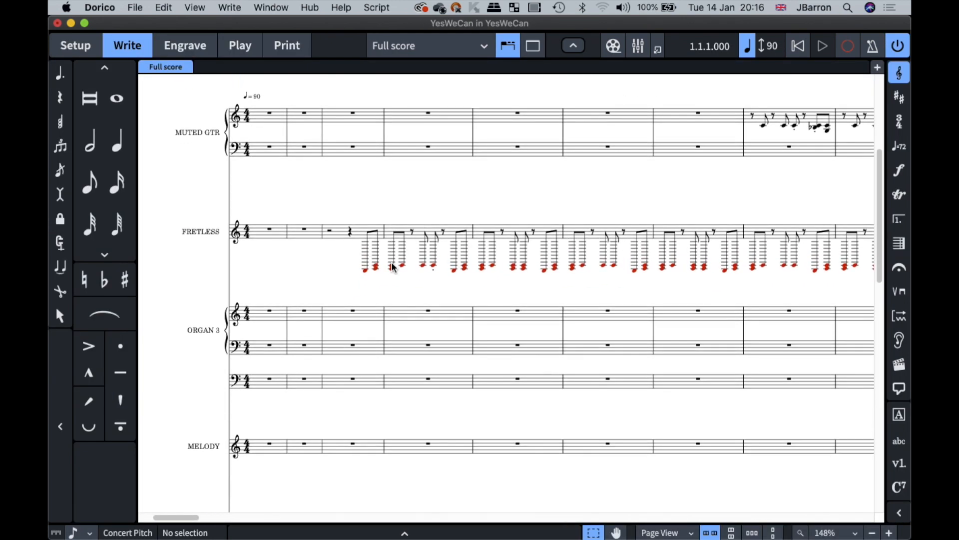
scroll(393, 267, down, 1)
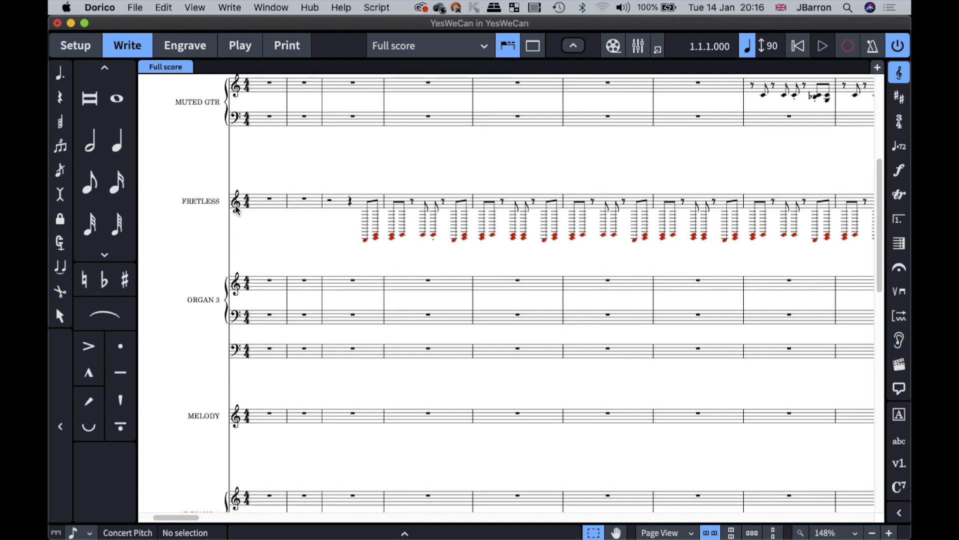
click(237, 210)
click(269, 237)
scroll(268, 237, down, 4)
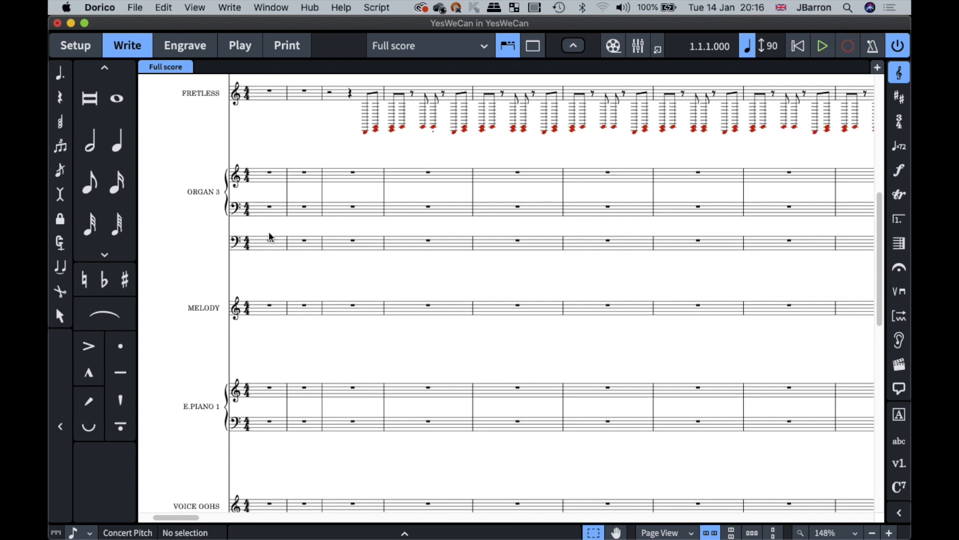
scroll(269, 237, down, 4)
scroll(269, 237, up, 12)
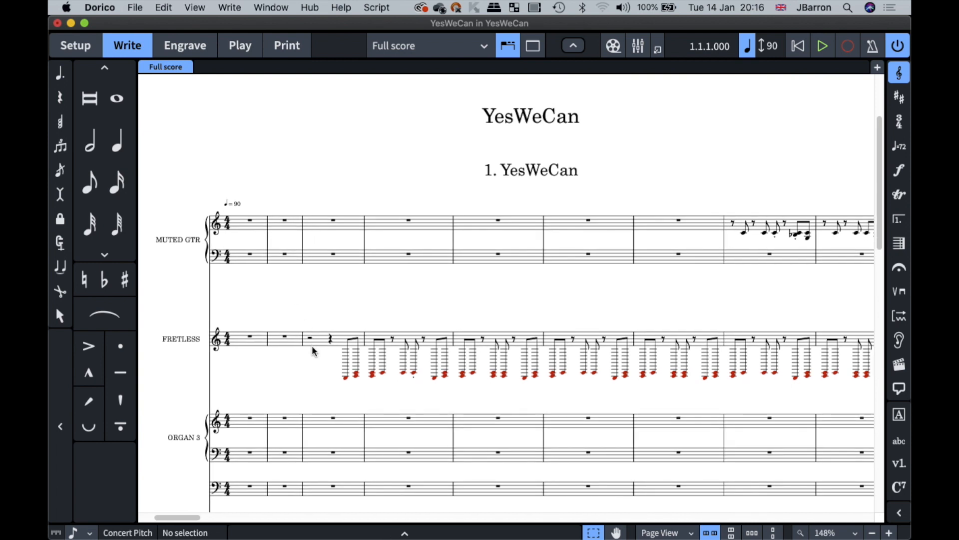
click(346, 377)
double_click(230, 339)
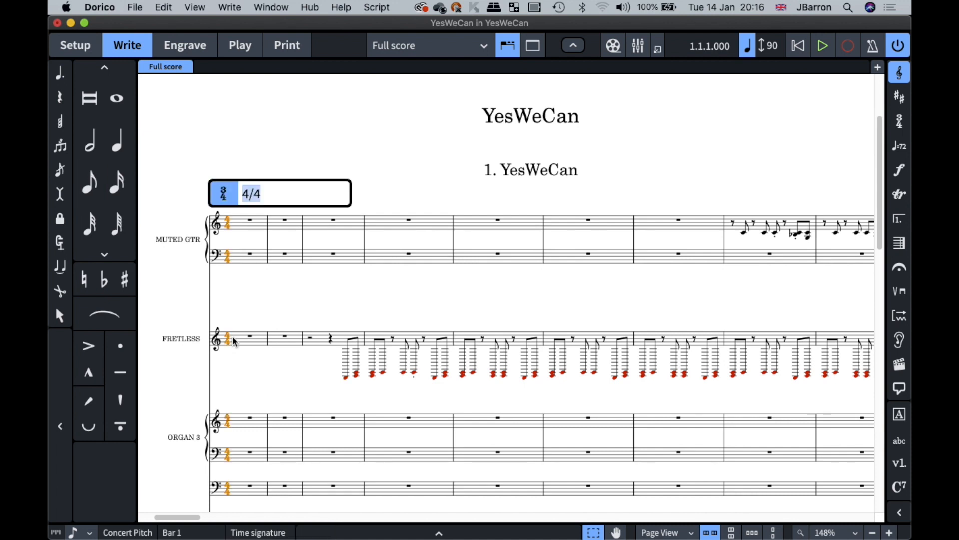
key(Escape)
key(Escape)
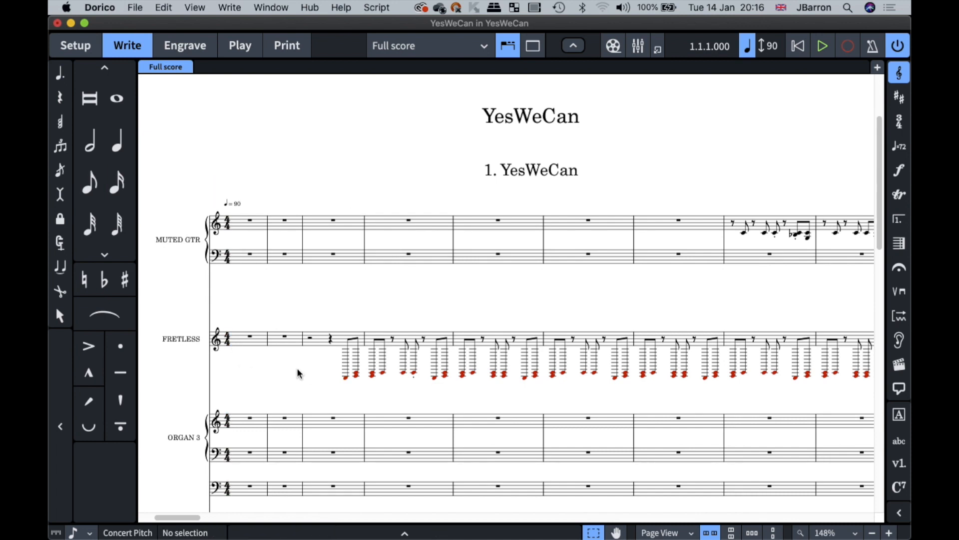
Add a bass clef at the start of the FRETLESS staff in bar 1.
click(235, 340)
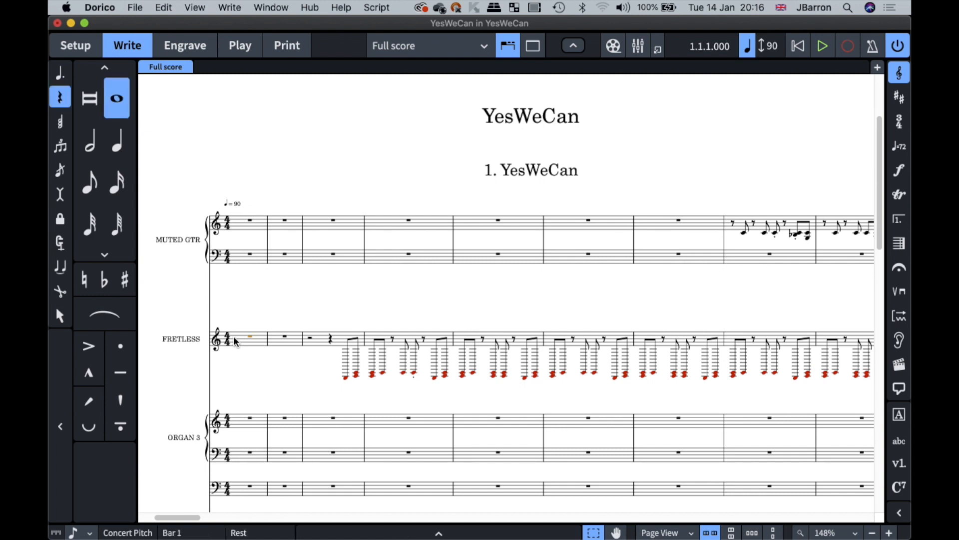
key(shift+c)
text(bass)
key(Return)
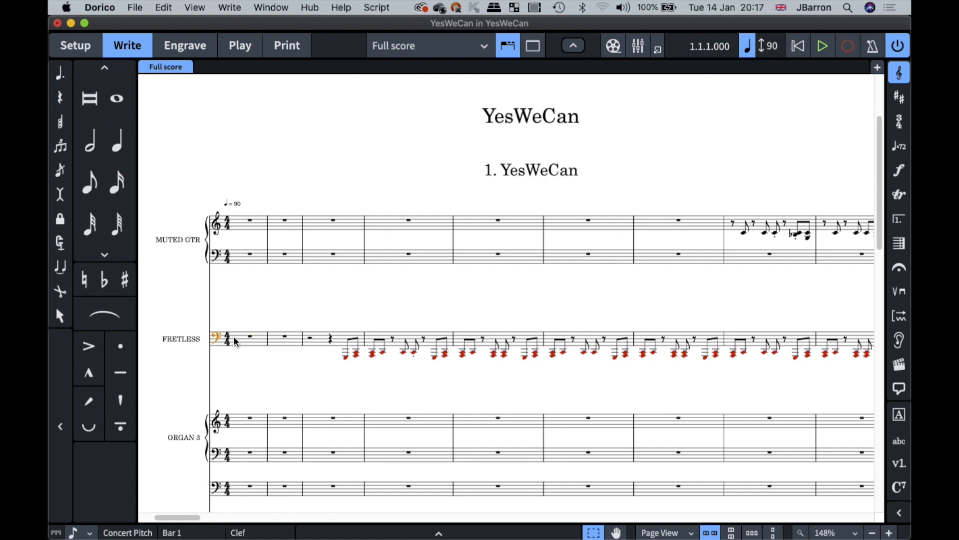
Transpose all FRETLESS notes from bar 3 to the end of the flow up an octave.
click(344, 357)
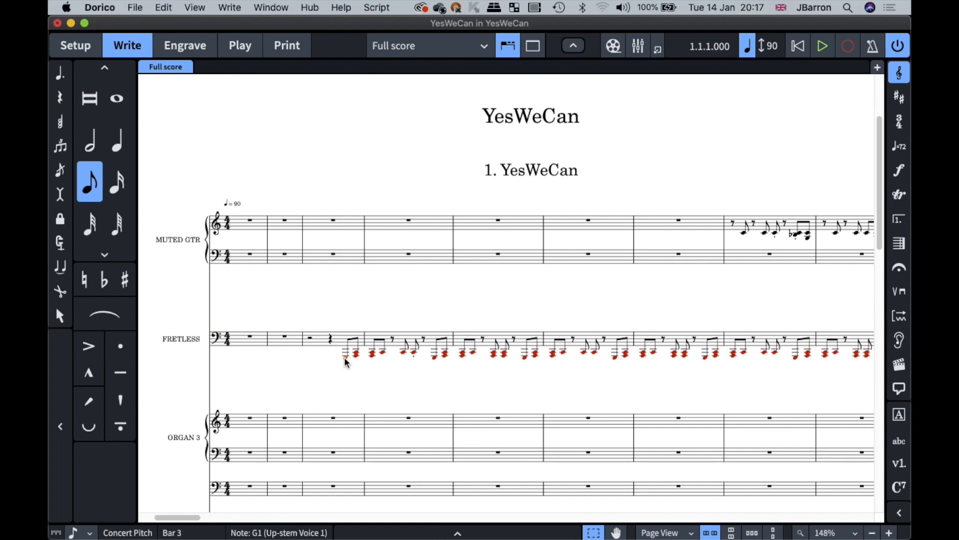
scroll(343, 356, up, 5)
click(336, 333)
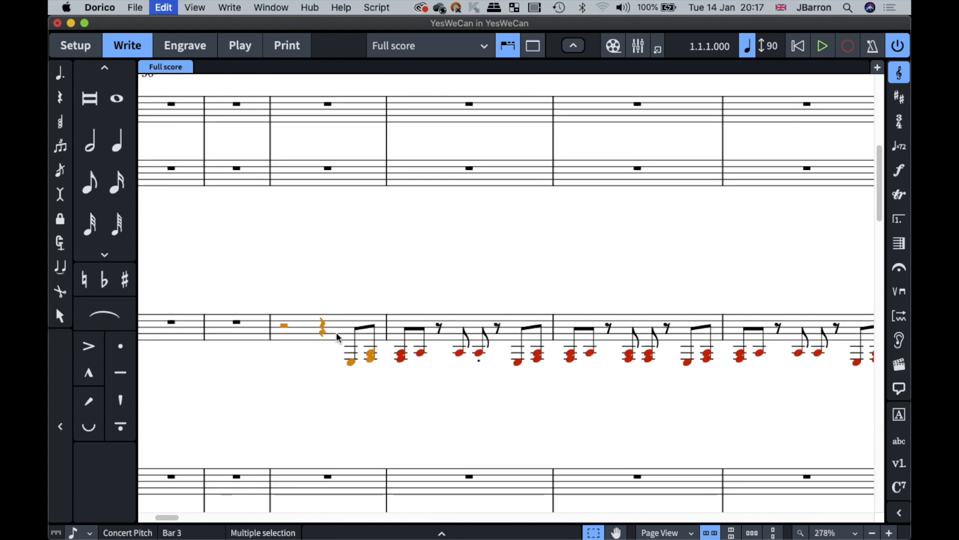
key(shift+super+End)
key(super+alt+Up)
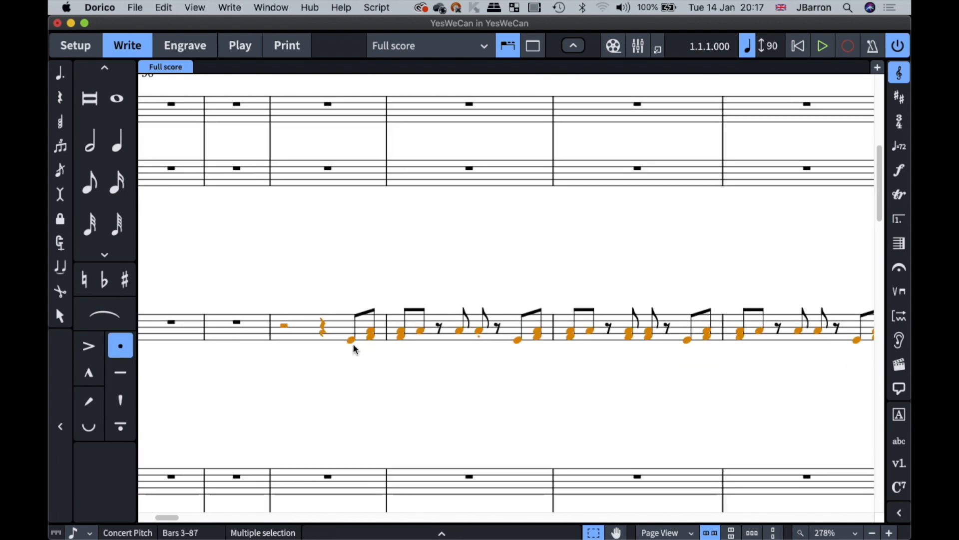
Turn off the red coloring of out-of-range notes in the score and clear the selection.
click(351, 339)
scroll(371, 341, up, 3)
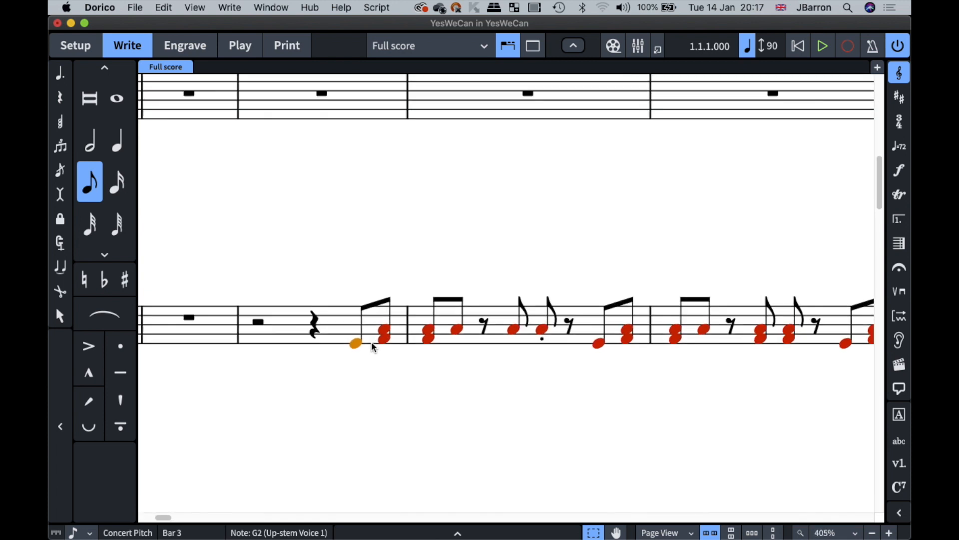
click(194, 8)
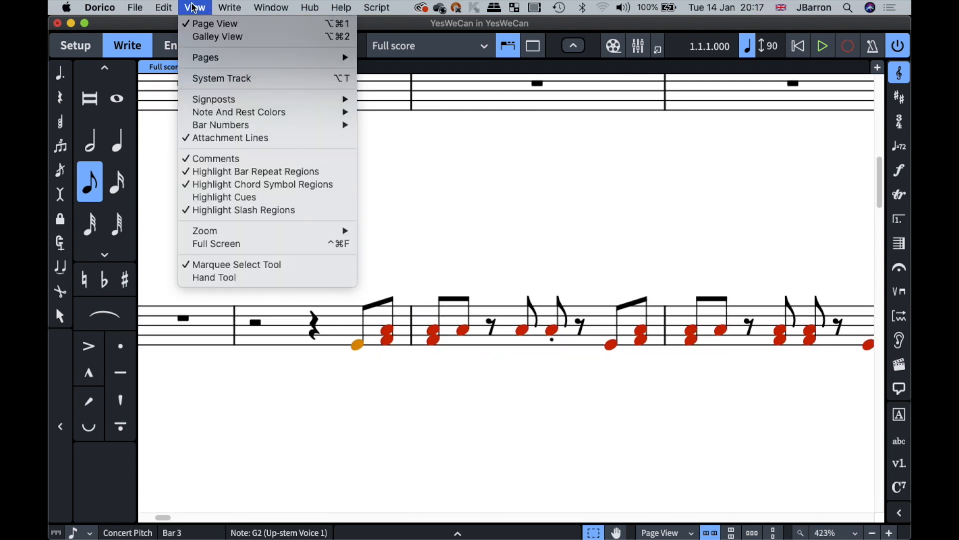
mouse_move(357, 122)
click(400, 125)
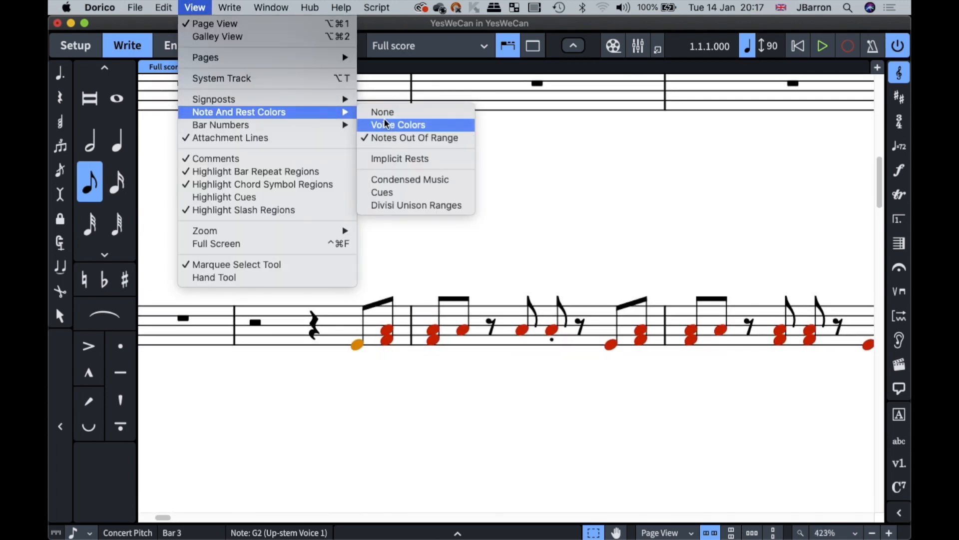
key(Escape)
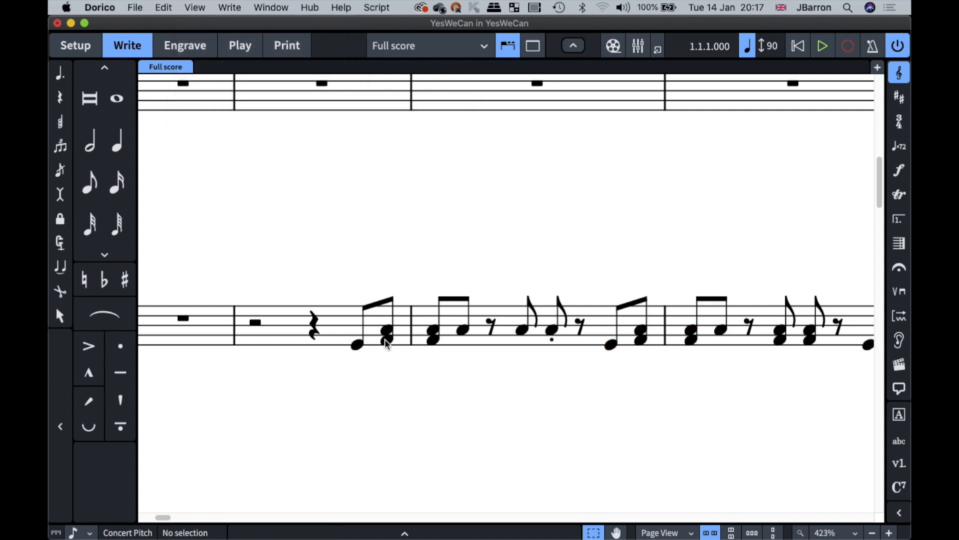
Examine the FRETLESS track's played and notated durations from bar 3 in a taller Play mode piano roll.
key(super+minus)
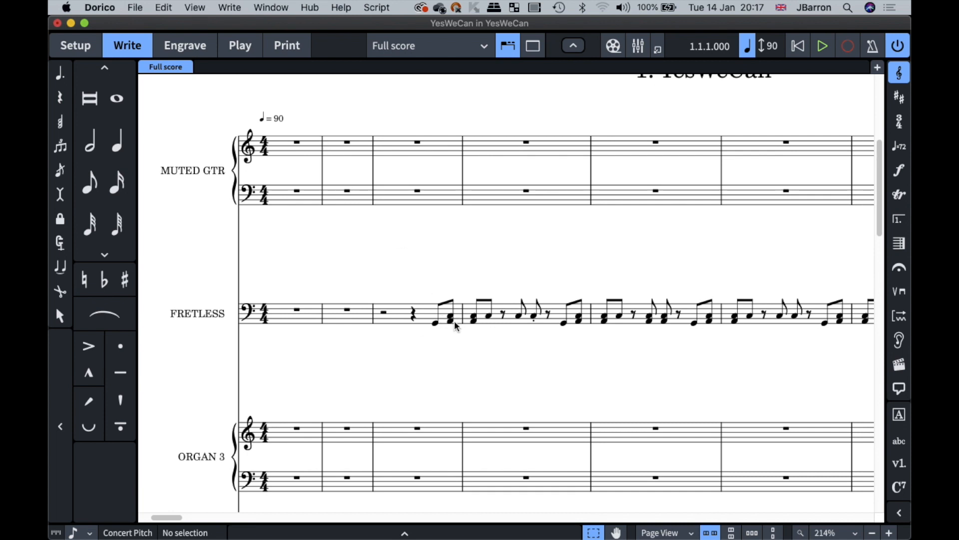
click(239, 48)
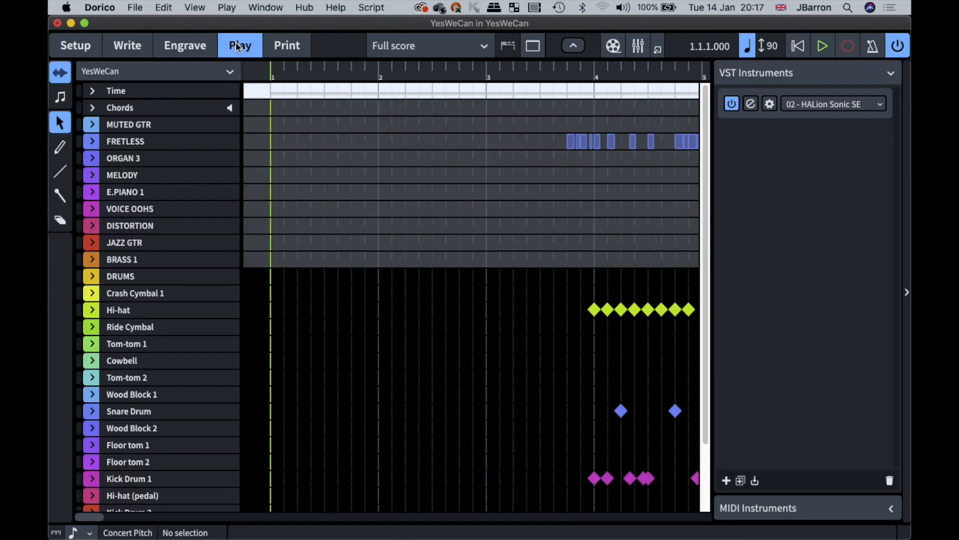
click(92, 141)
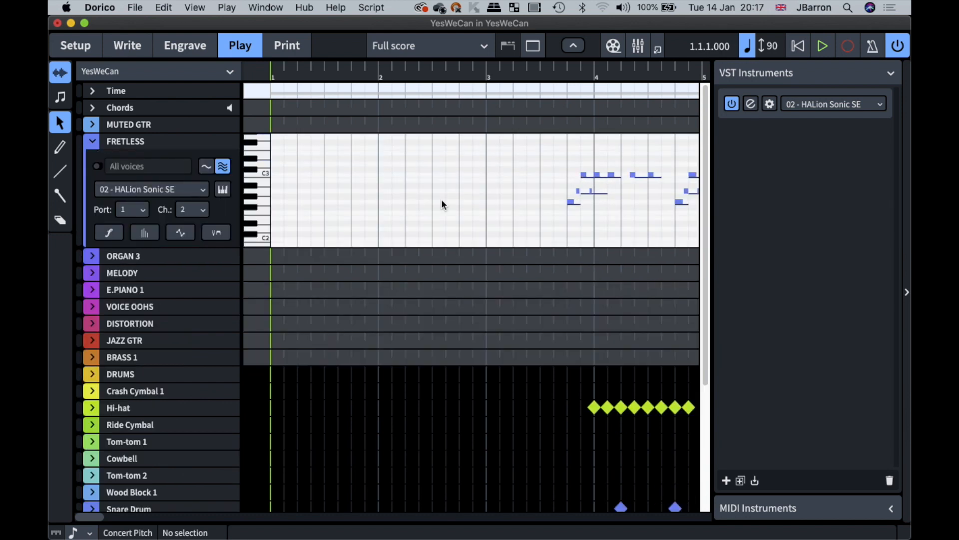
drag(82, 249, 82, 269)
scroll(516, 216, right, 5)
scroll(517, 215, right, 3)
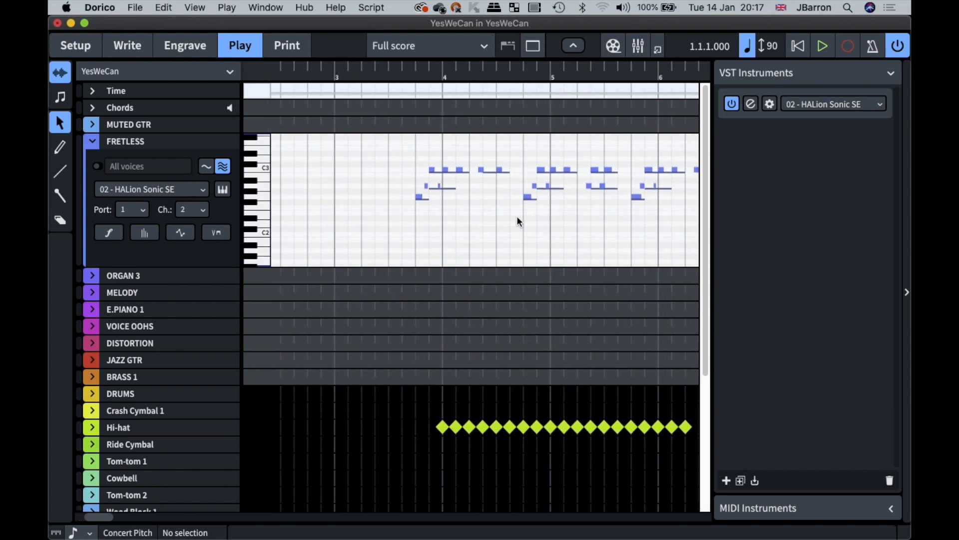
In Write mode, requantize the FRETLESS part from bar 3 to the end of the flow with a 16th-note quantization unit.
key(super+2)
drag(396, 260, 431, 321)
key(super+shift+End)
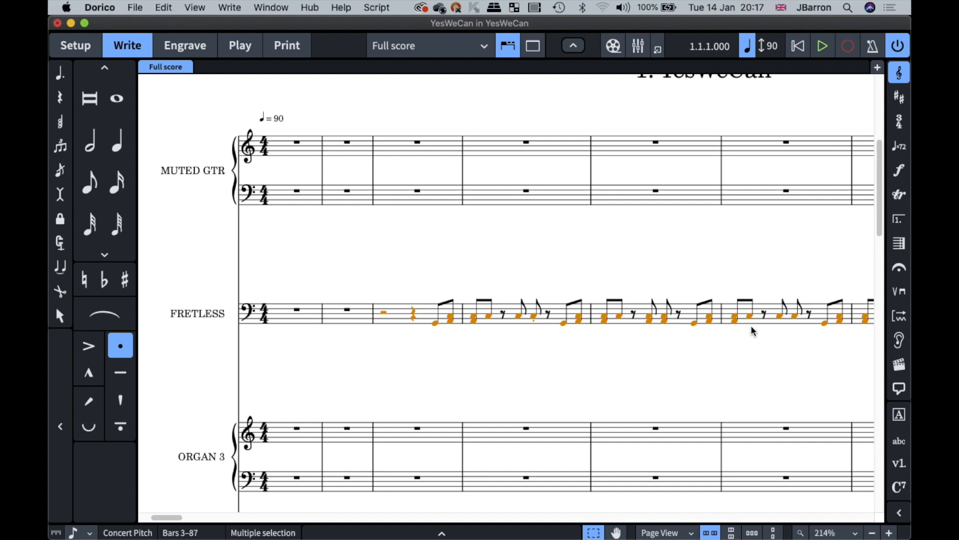
scroll(523, 338, right, 2)
click(163, 7)
click(181, 131)
click(164, 7)
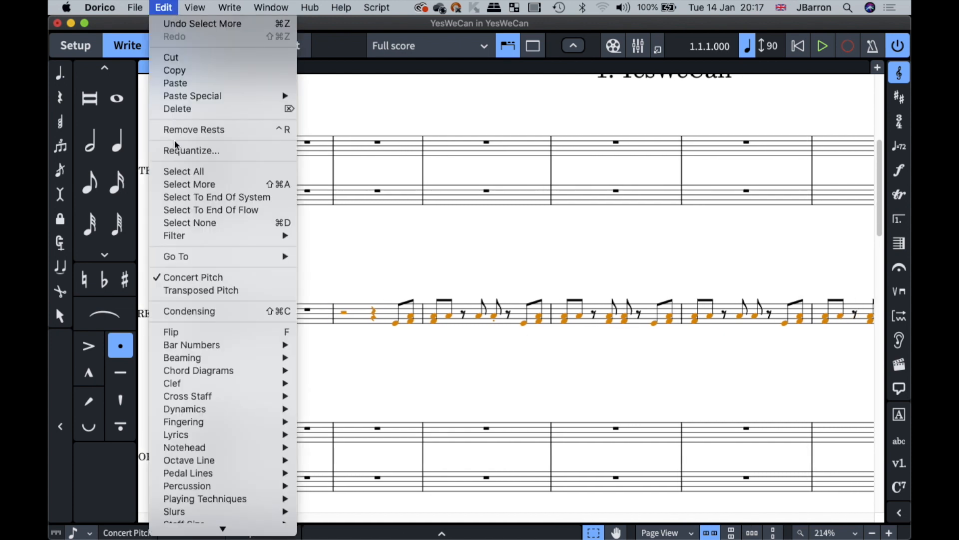
click(176, 153)
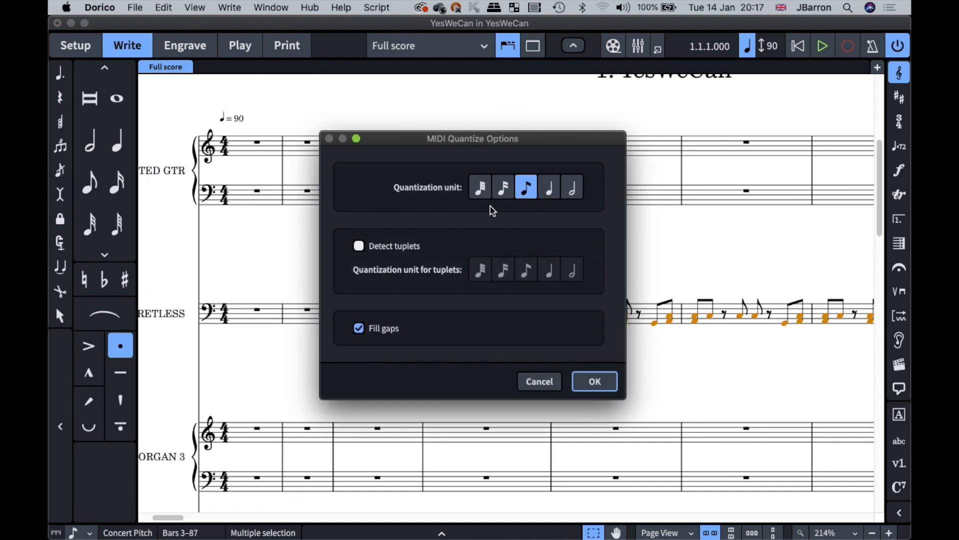
click(504, 193)
click(590, 381)
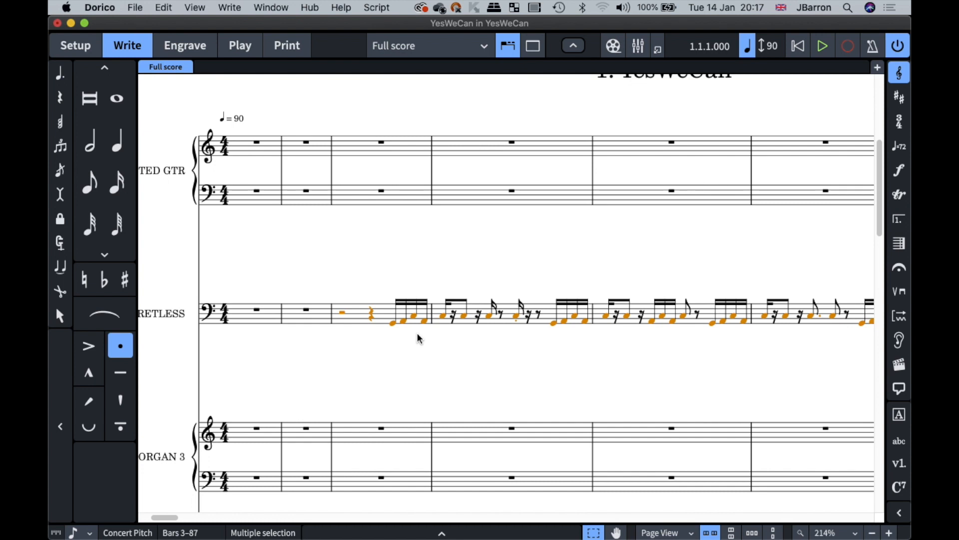
Requantize the DRUMS part from bar 4 to the end of the flow with a 16th-note quantization unit.
scroll(419, 339, down, 15)
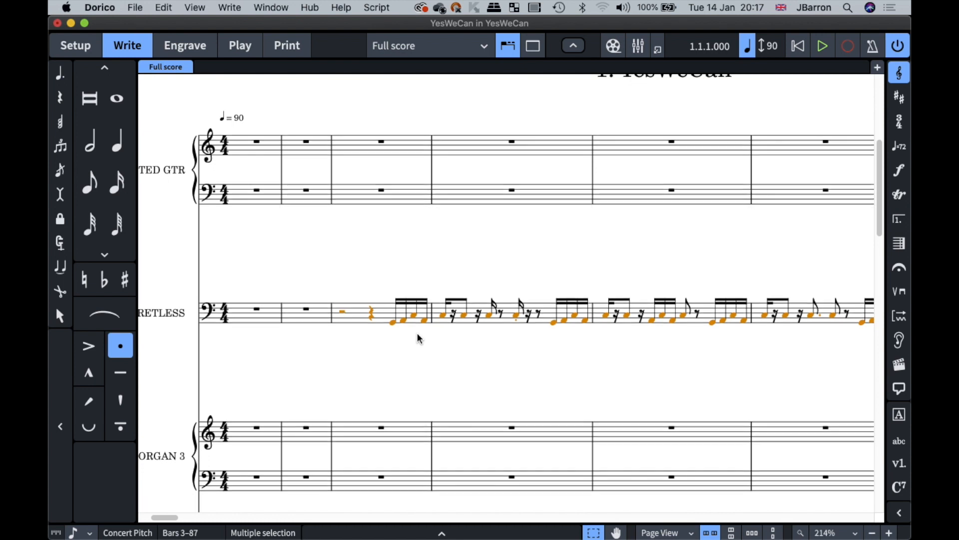
scroll(419, 339, down, 10)
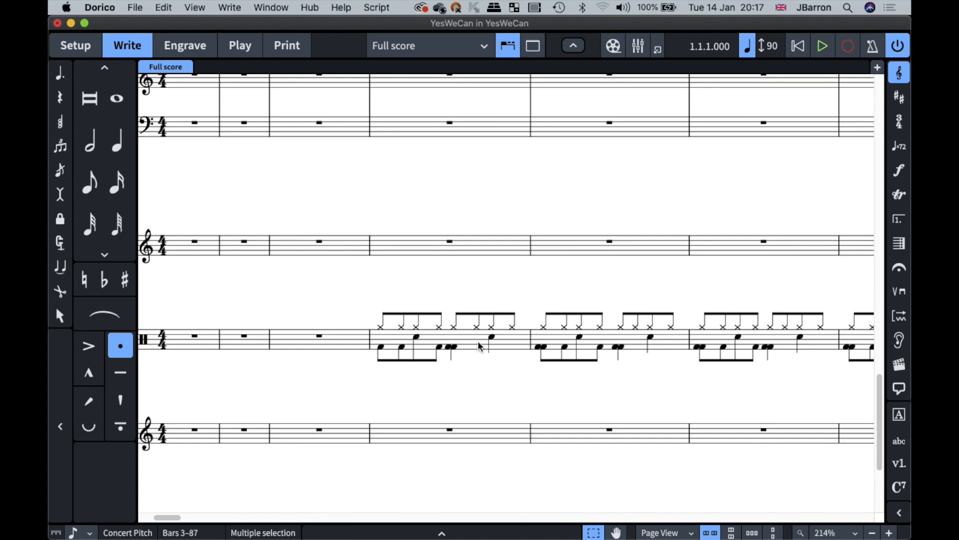
click(478, 344)
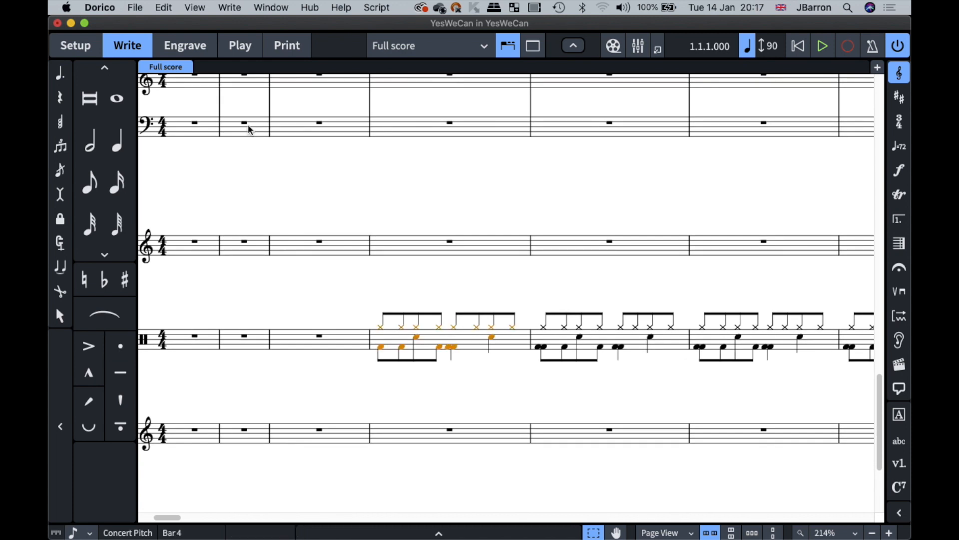
click(237, 49)
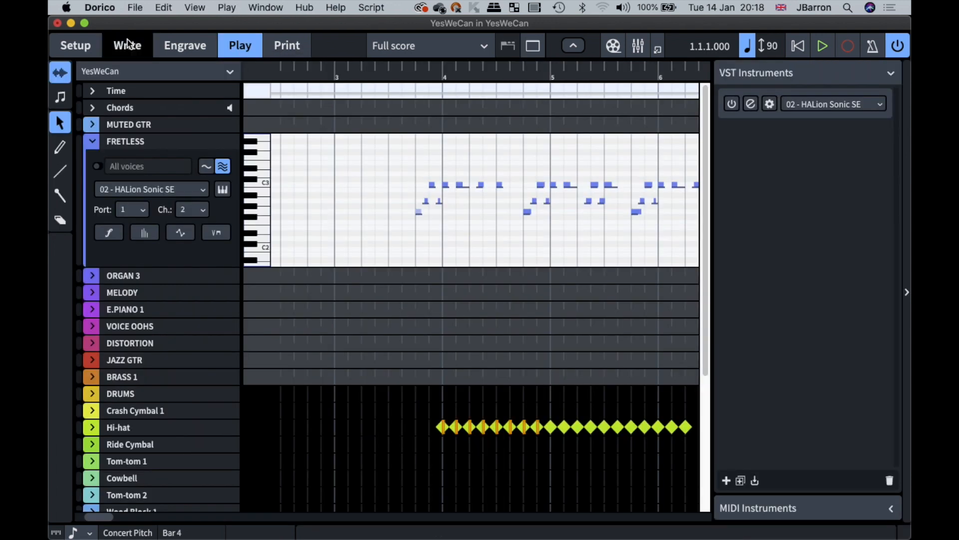
click(129, 44)
click(170, 8)
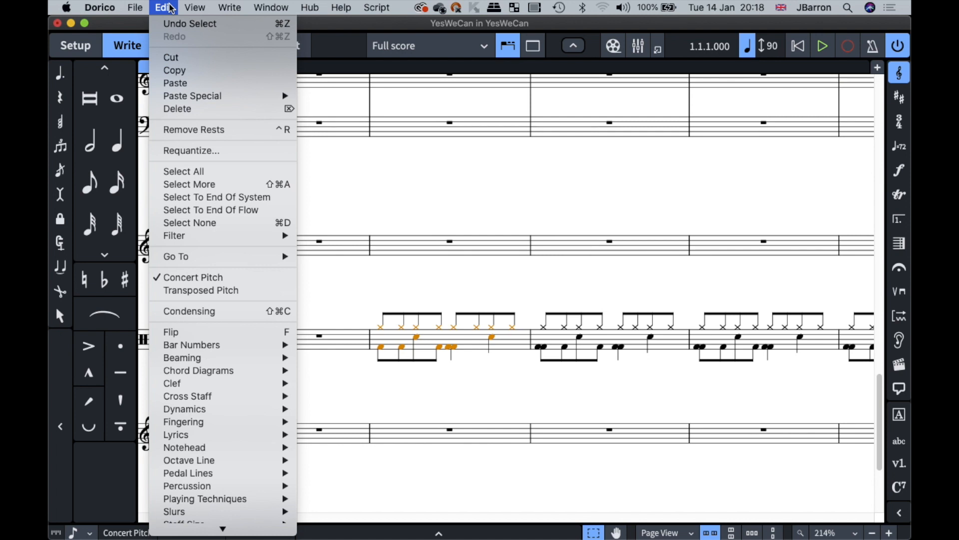
click(171, 8)
click(170, 8)
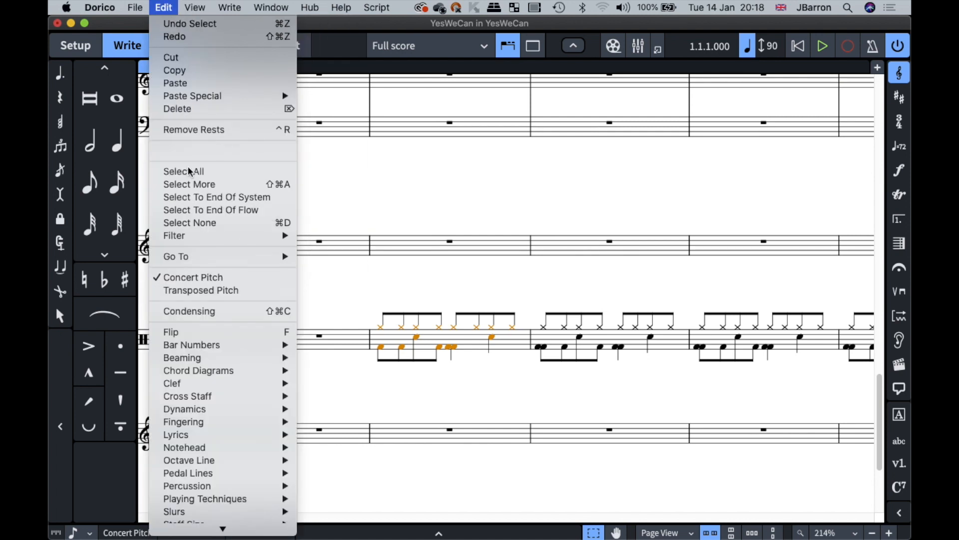
click(190, 209)
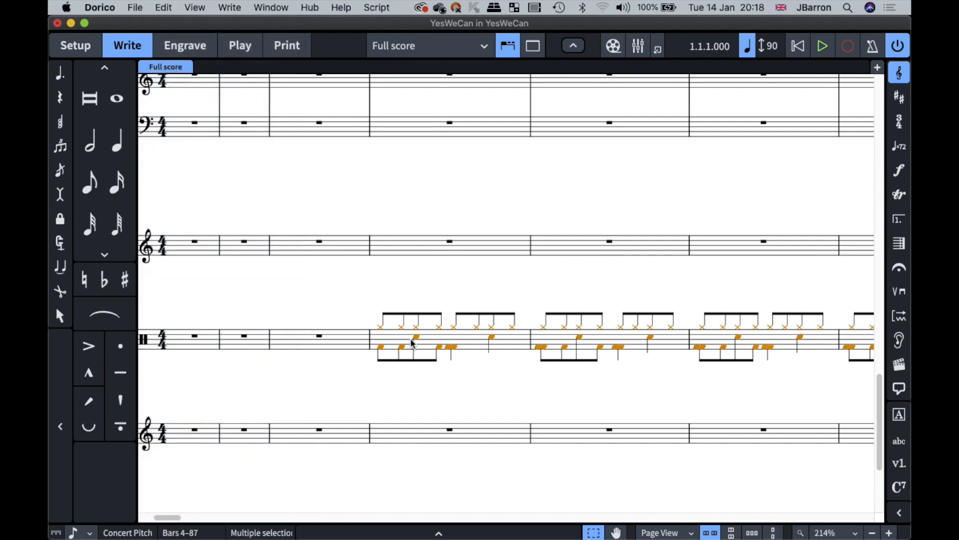
click(167, 6)
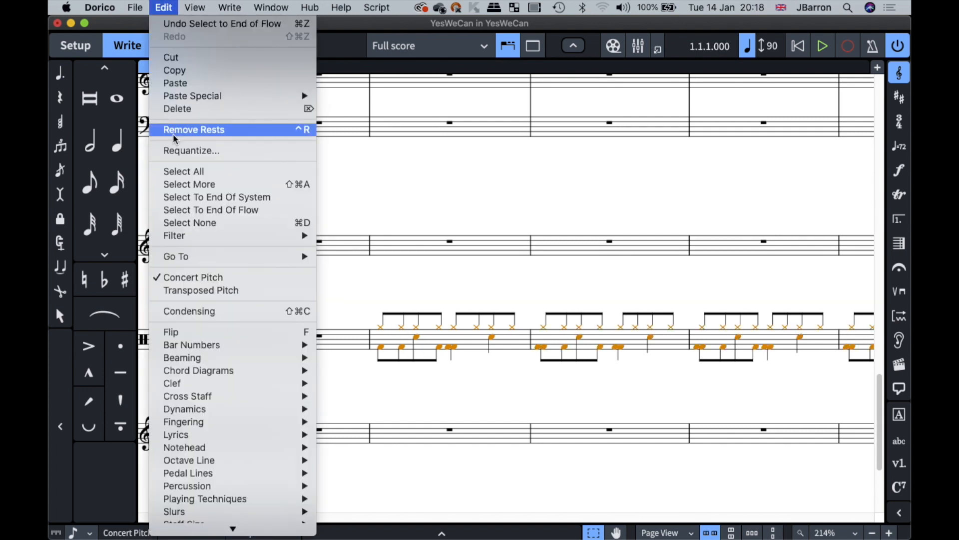
click(176, 150)
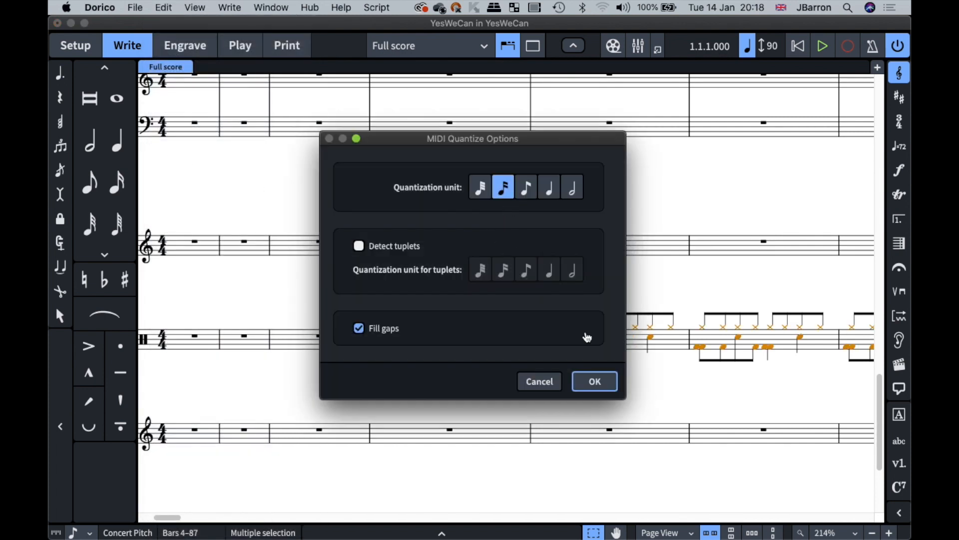
click(605, 383)
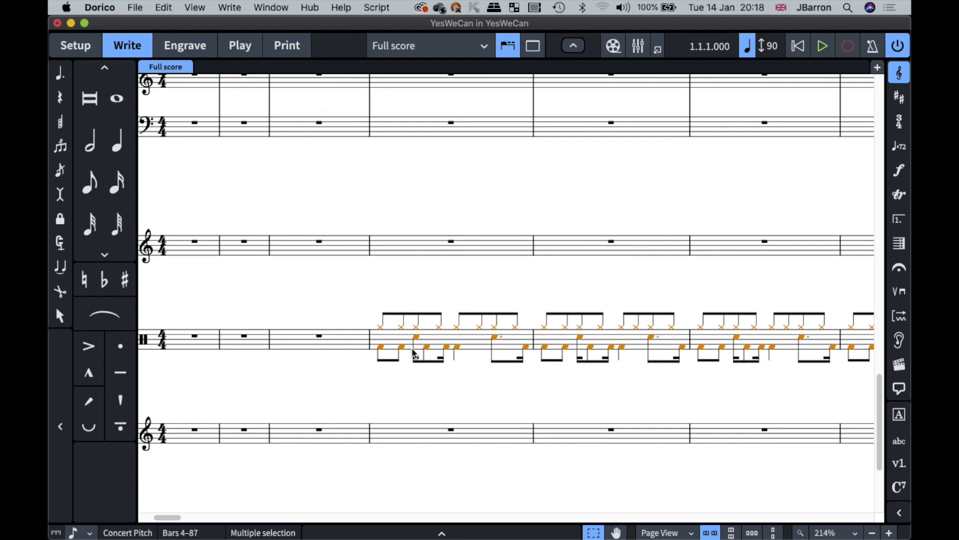
Play back a short passage of the requantized DRUMS part from bar 4.
key(space)
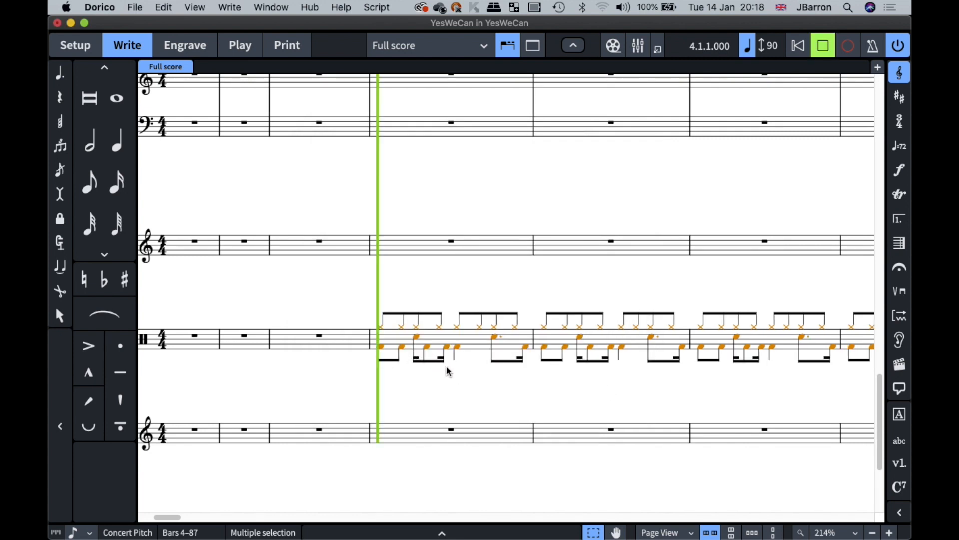
key(space)
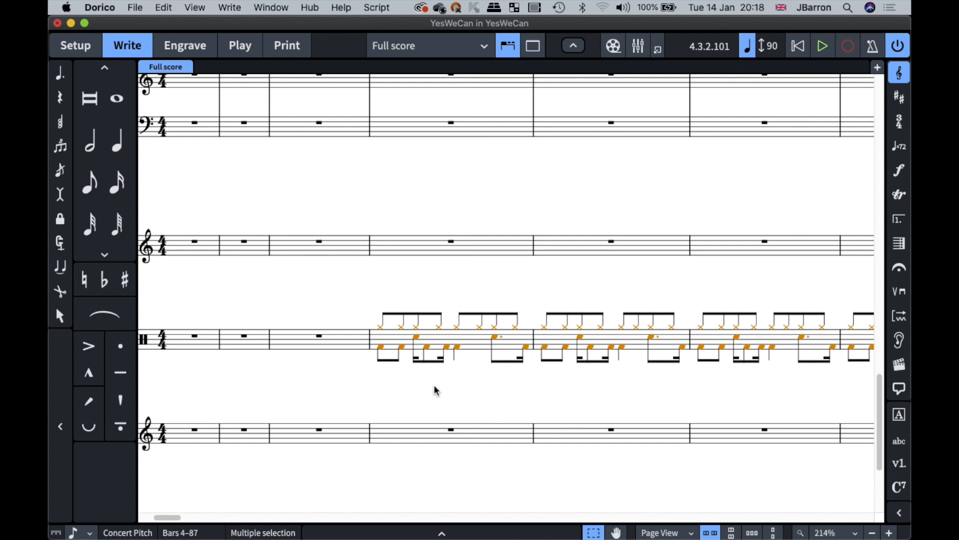
scroll(452, 355, up, 2)
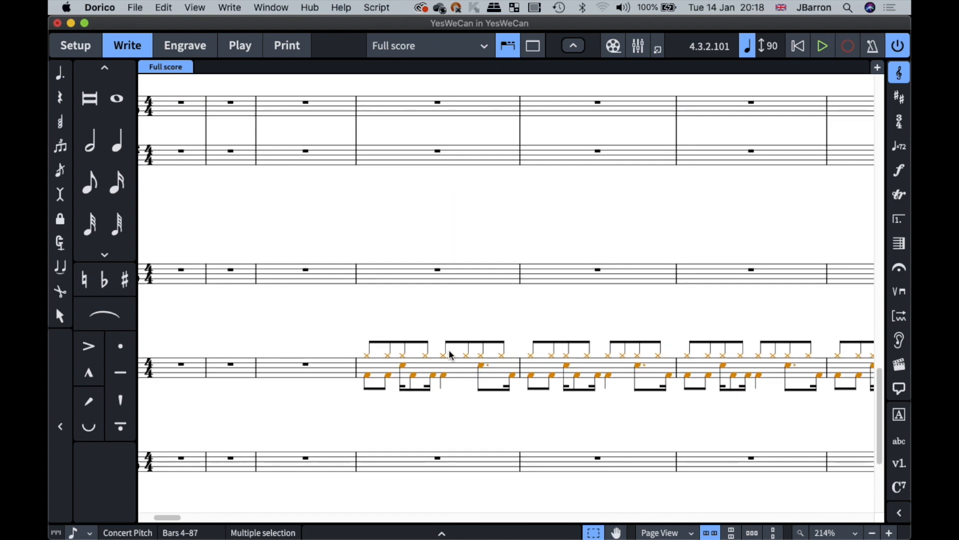
scroll(451, 356, down, 10)
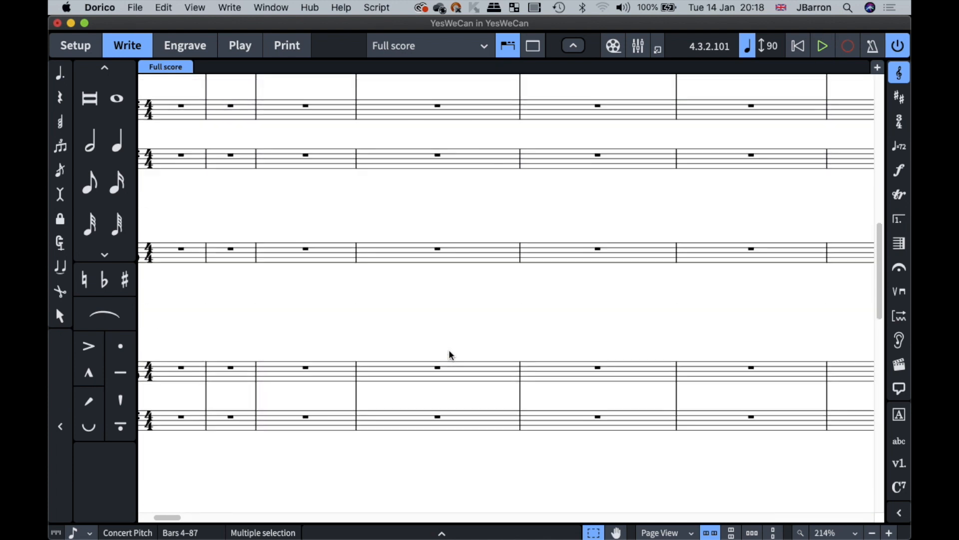
Extend each FRETLESS note in bars 3 to 6 to the next note.
scroll(451, 355, up, 5)
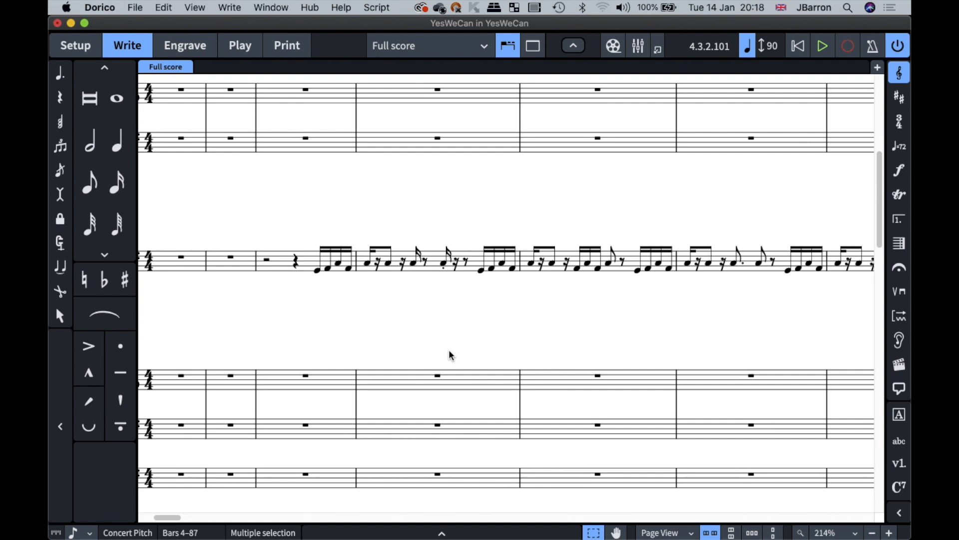
scroll(448, 351, down, 5)
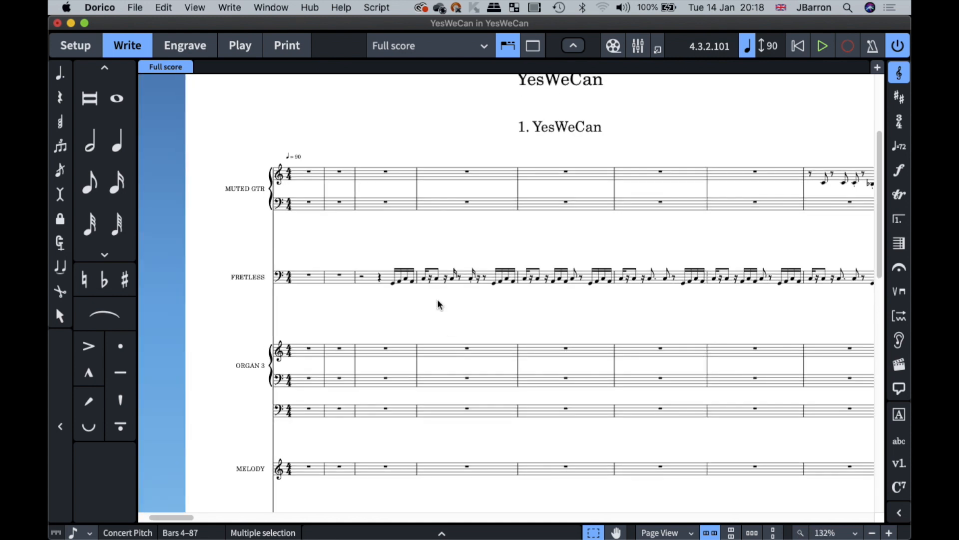
scroll(439, 302, down, 3)
scroll(438, 304, right, 10)
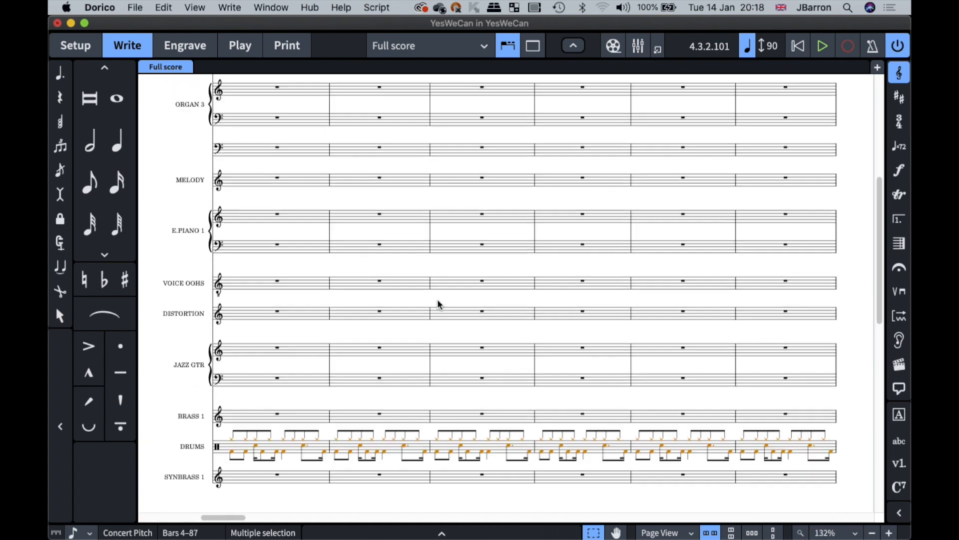
scroll(436, 302, up, 2)
scroll(278, 275, left, 10)
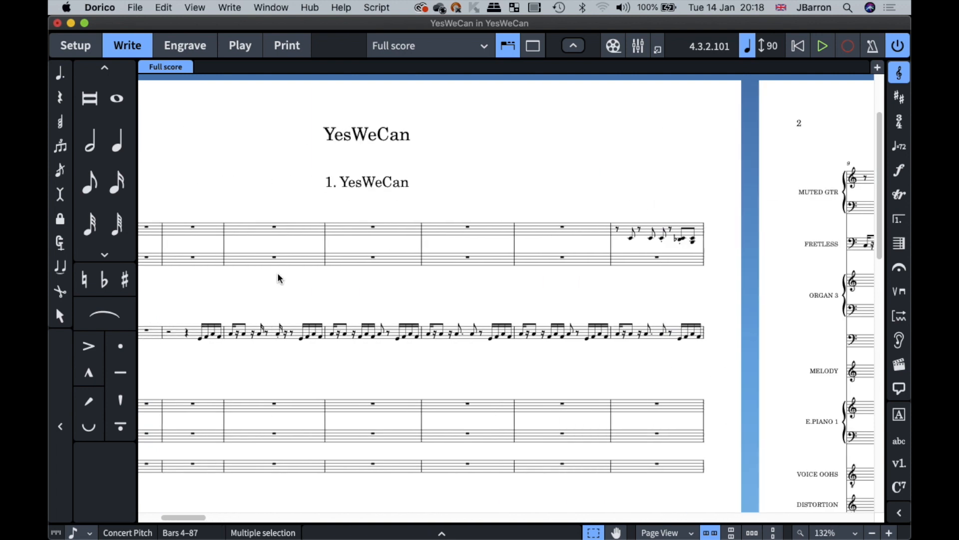
scroll(325, 364, up, 5)
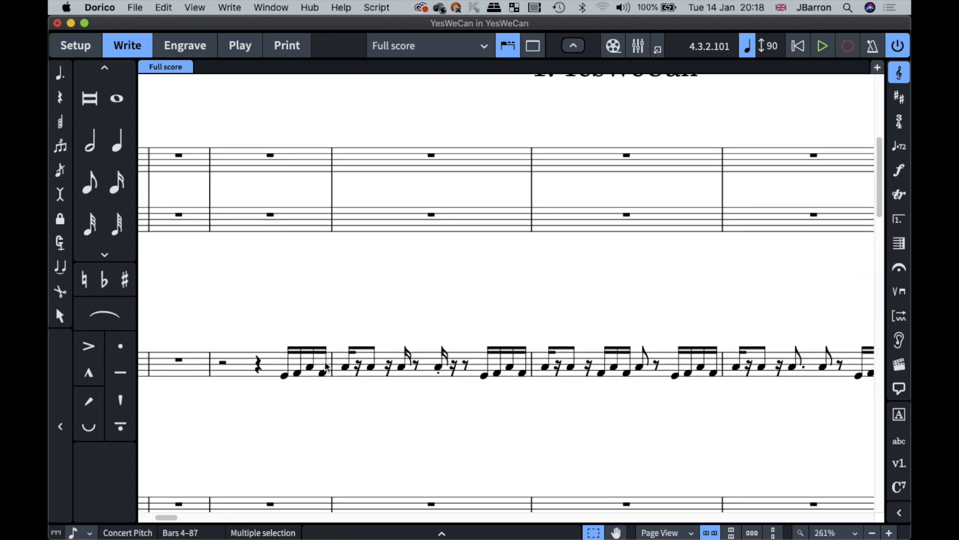
click(323, 371)
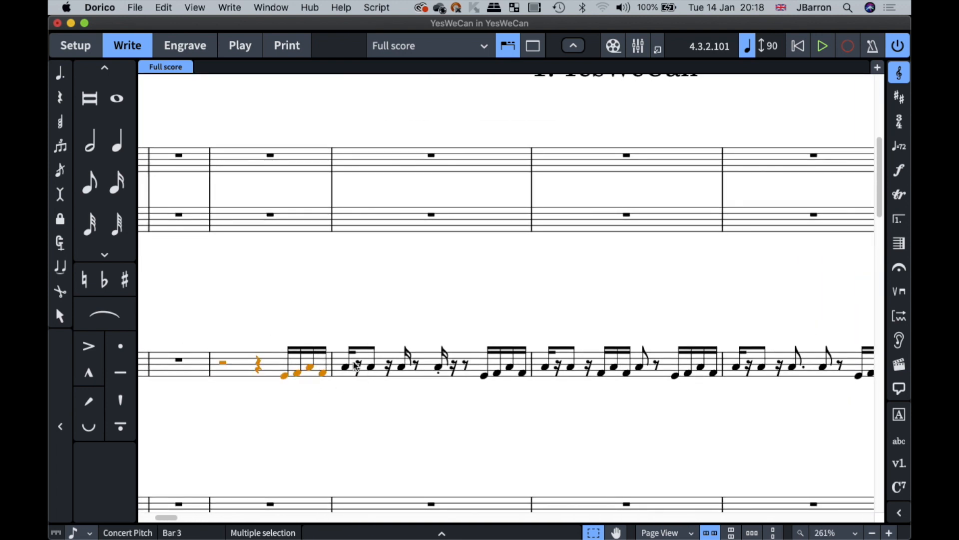
shift+click(807, 365)
click(229, 7)
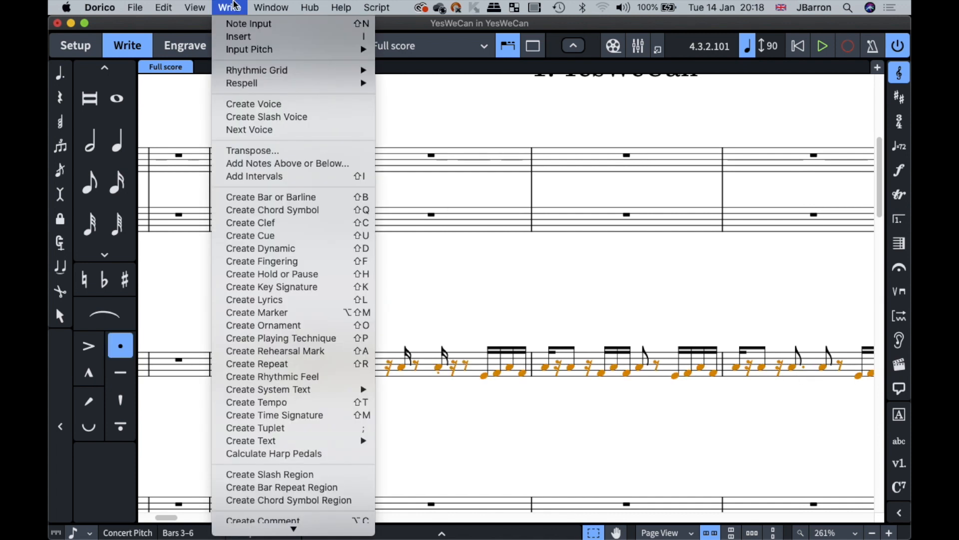
mouse_move(270, 466)
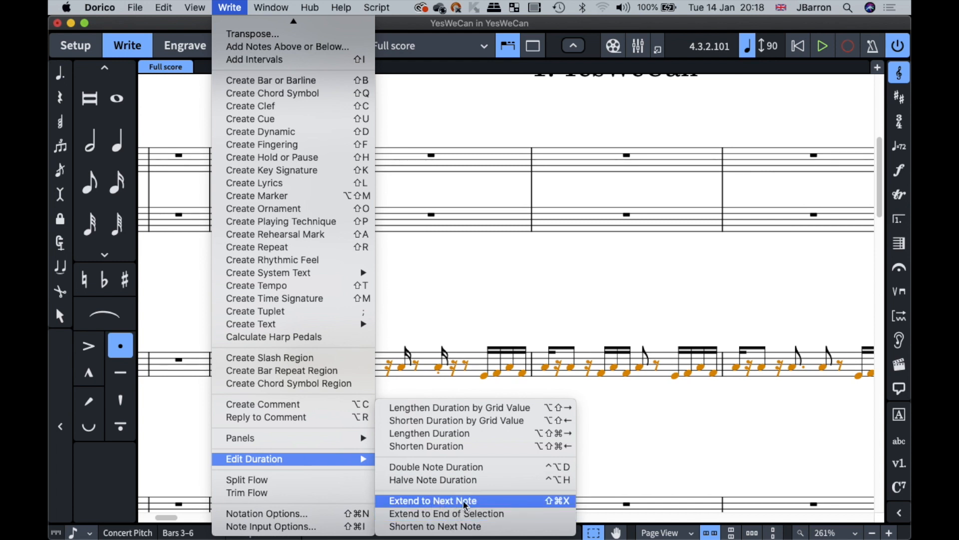
click(492, 506)
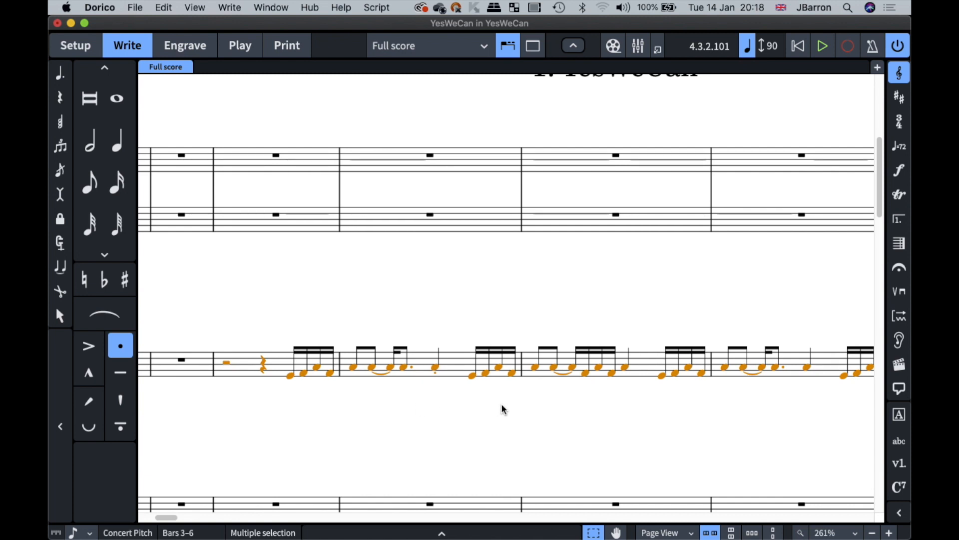
Compare the extended FRETLESS notes in bars 3 to 6 with the following bars of that part.
scroll(503, 407, right, 15)
scroll(502, 407, down, 10)
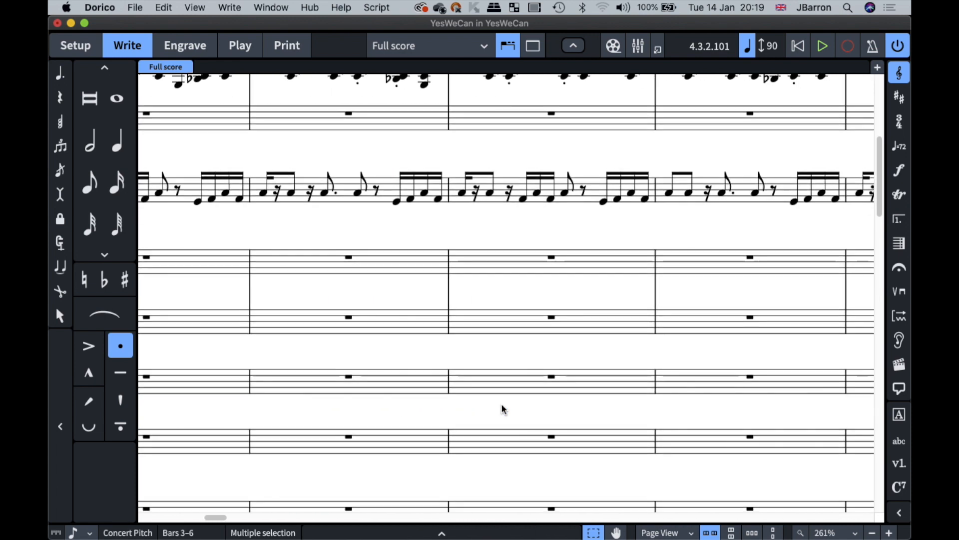
scroll(503, 407, up, 4)
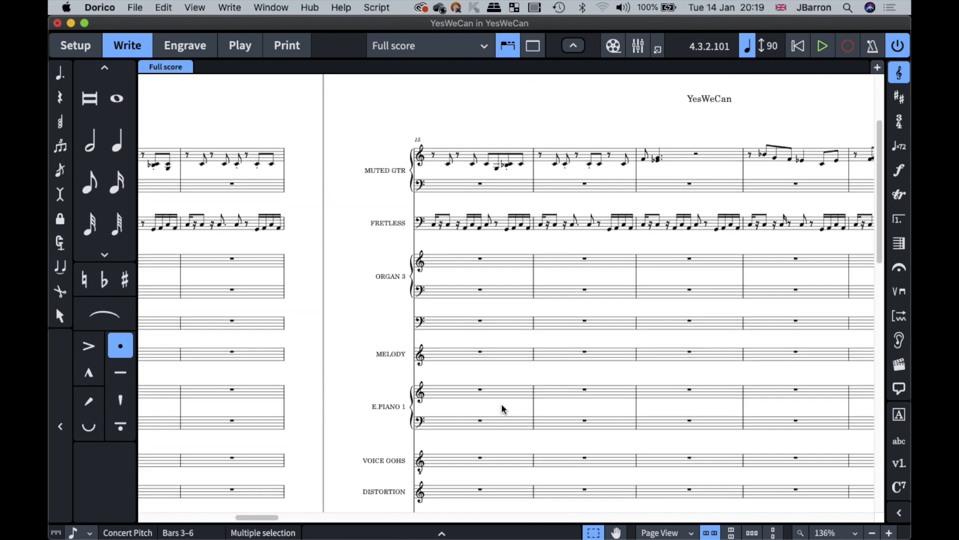
scroll(502, 408, left, 8)
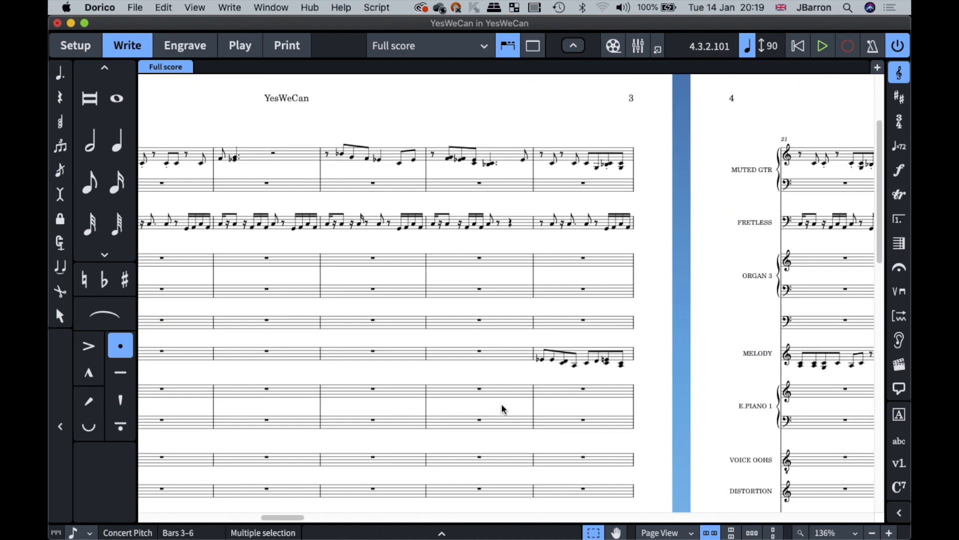
scroll(502, 405, right, 1)
scroll(502, 409, left, 15)
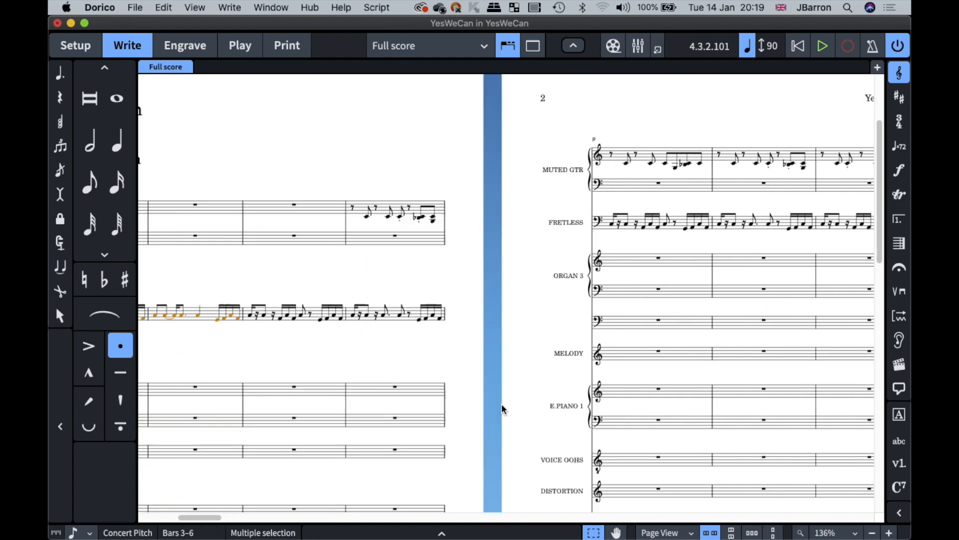
scroll(604, 368, right, 6)
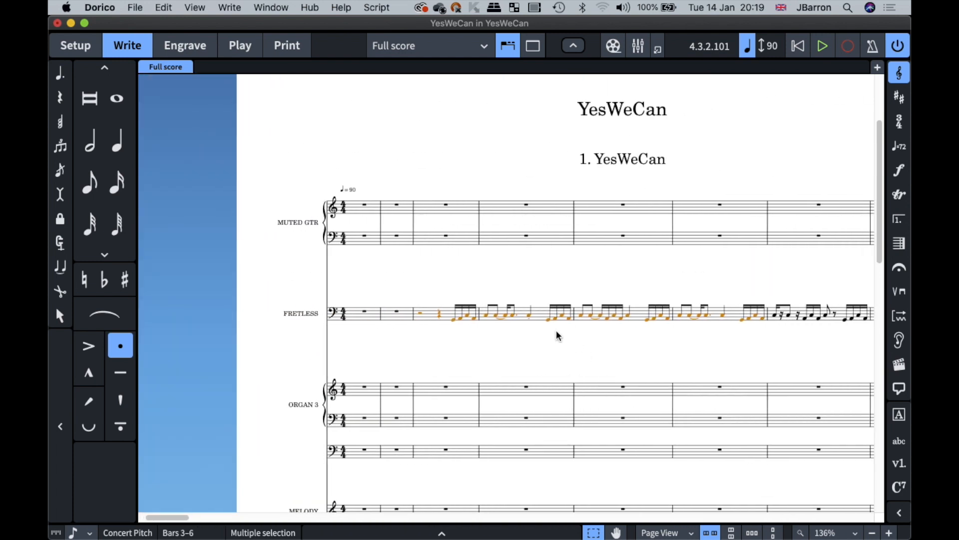
scroll(557, 334, up, 5)
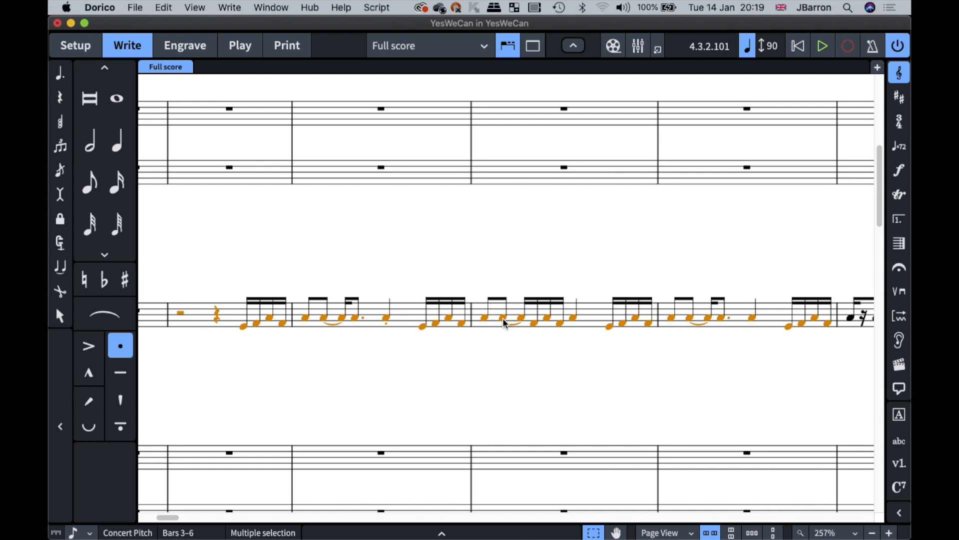
scroll(502, 318, down, 3)
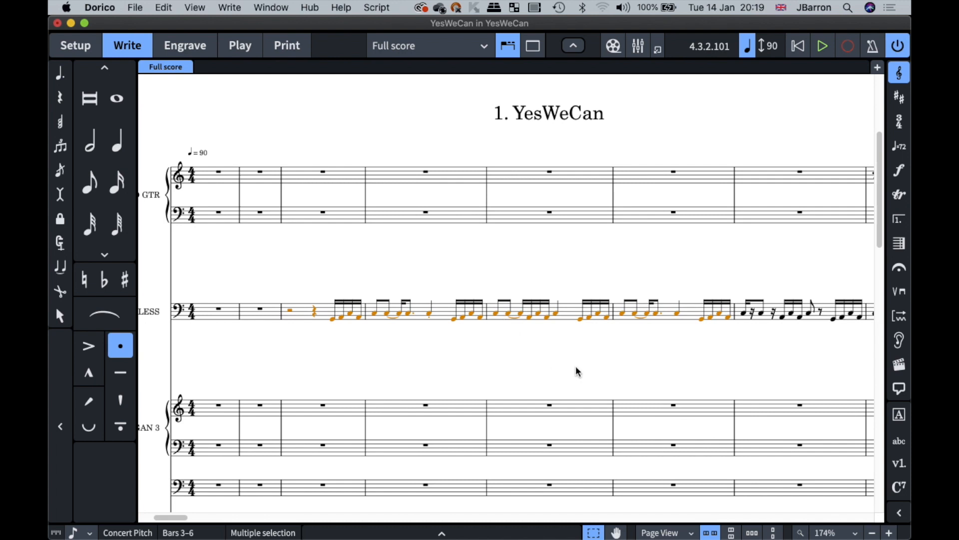
Look through the imported notation of the MELODY, E.PIANO 1, VOICE OOHS and DRUMS parts on pages 3 and 4.
scroll(575, 366, right, 15)
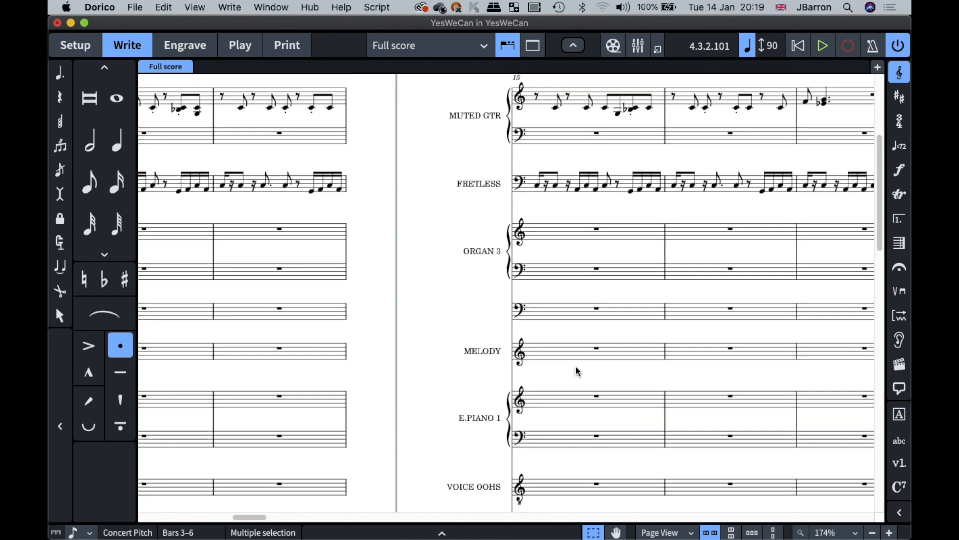
scroll(575, 371, right, 12)
scroll(576, 371, up, 3)
scroll(575, 371, down, 6)
scroll(576, 371, up, 1)
scroll(576, 371, down, 3)
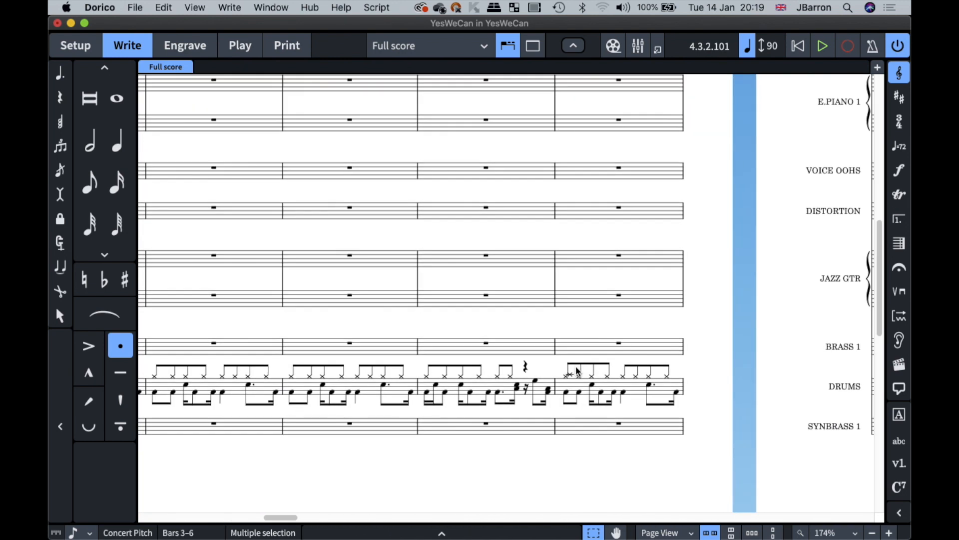
scroll(577, 371, up, 4)
scroll(577, 371, right, 6)
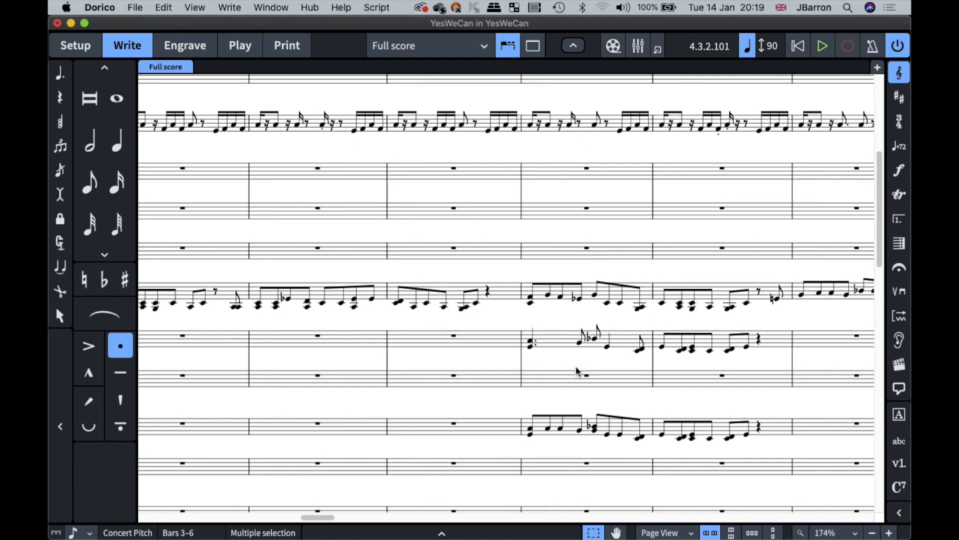
scroll(577, 371, left, 6)
scroll(577, 370, up, 3)
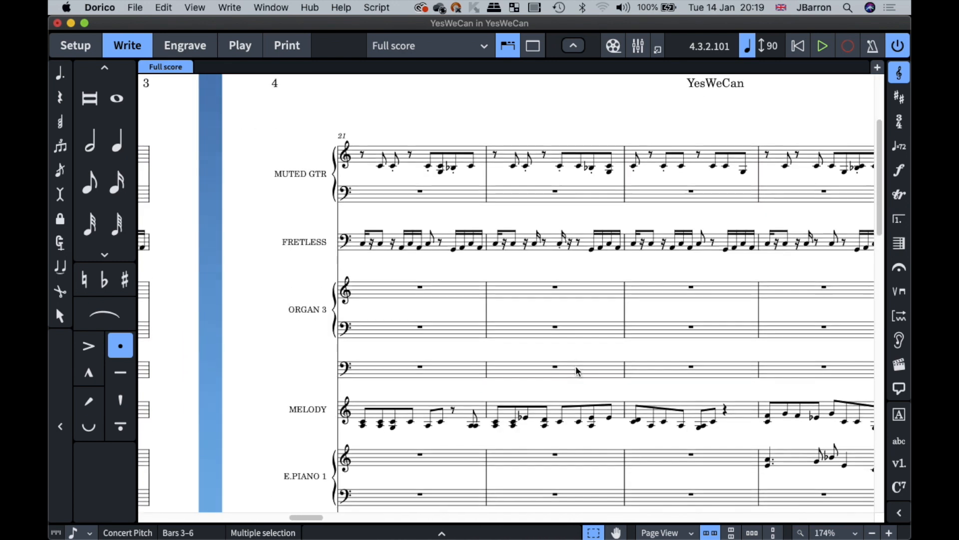
scroll(577, 371, down, 5)
scroll(577, 370, right, 6)
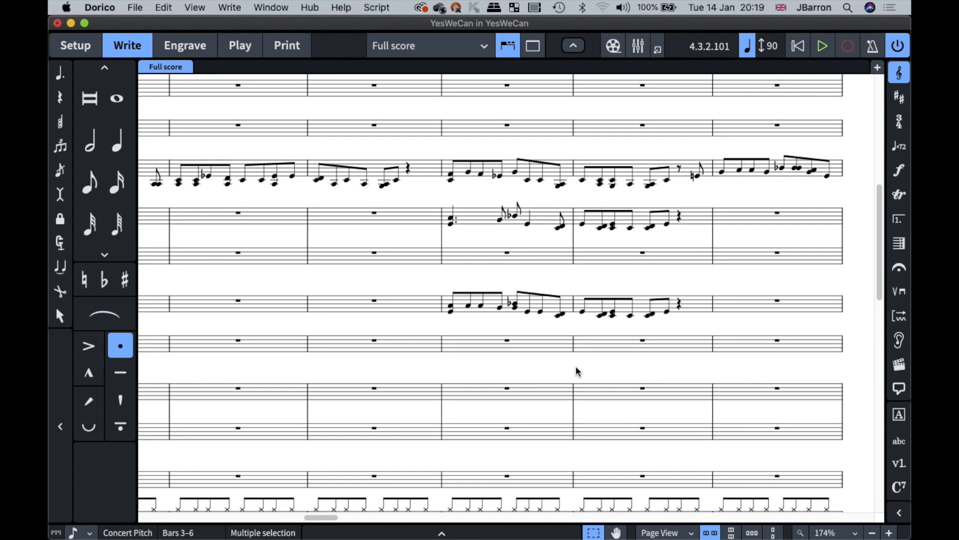
Requantize the VOICE OOHS passage in bars 28 and 29.
scroll(577, 370, up, 2)
scroll(577, 371, right, 8)
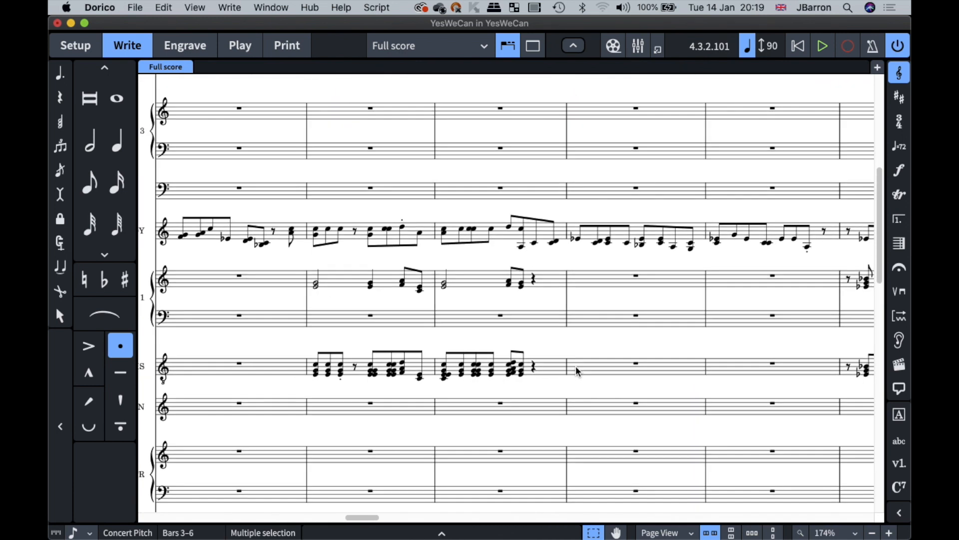
key(super+Tab)
key(Escape)
scroll(357, 388, left, 3)
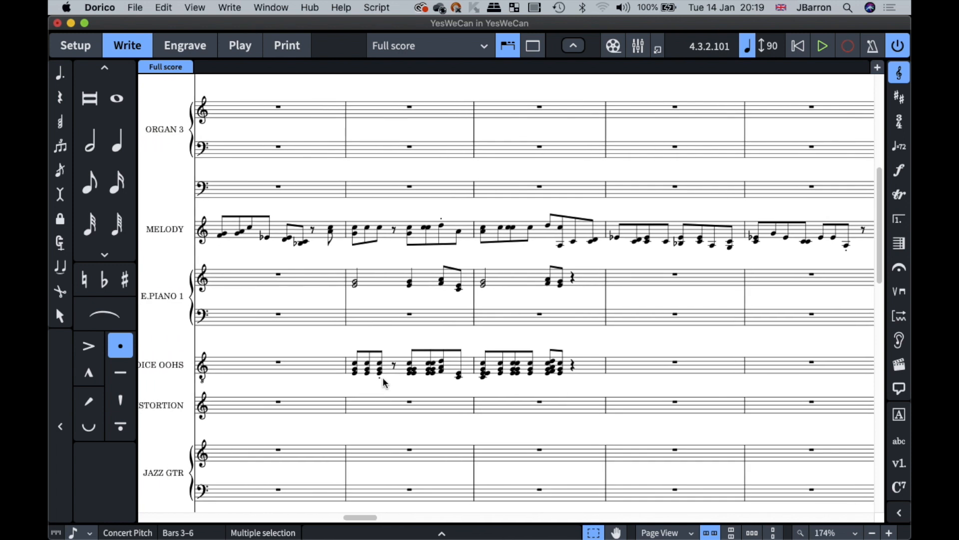
click(401, 376)
shift+click(592, 370)
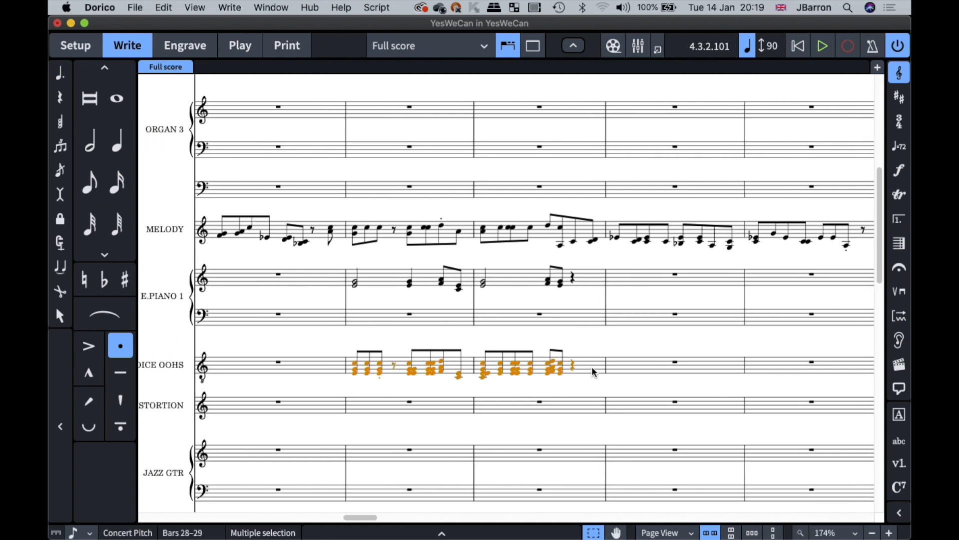
click(154, 11)
click(180, 159)
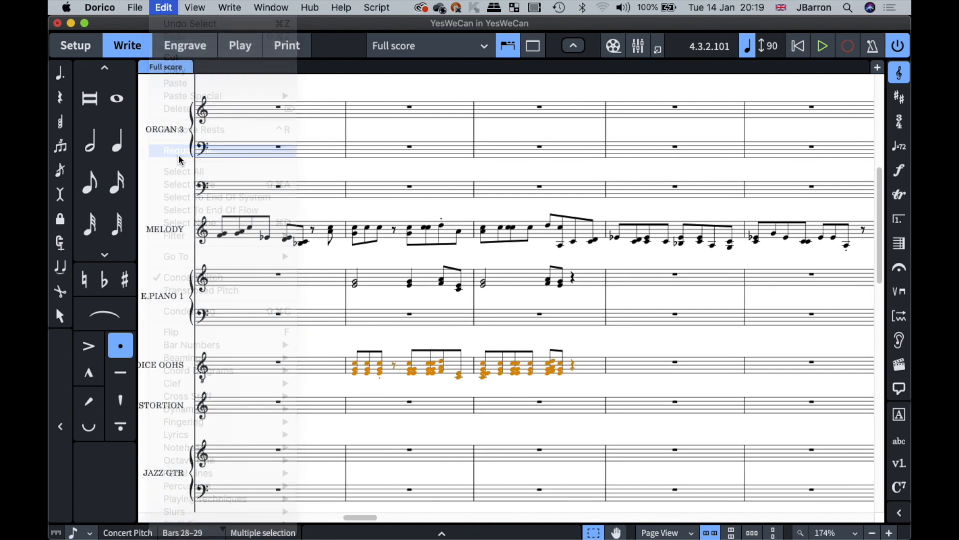
click(594, 381)
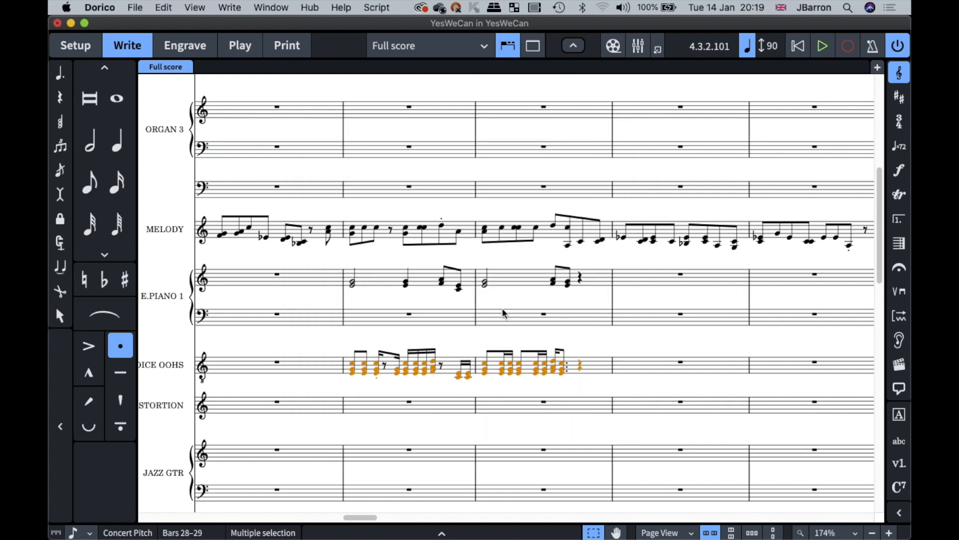
Import ty_januar.mid from the Downloads folder with the MIDI import options as set, splitting grand staves at note 52.
key(super+Tab)
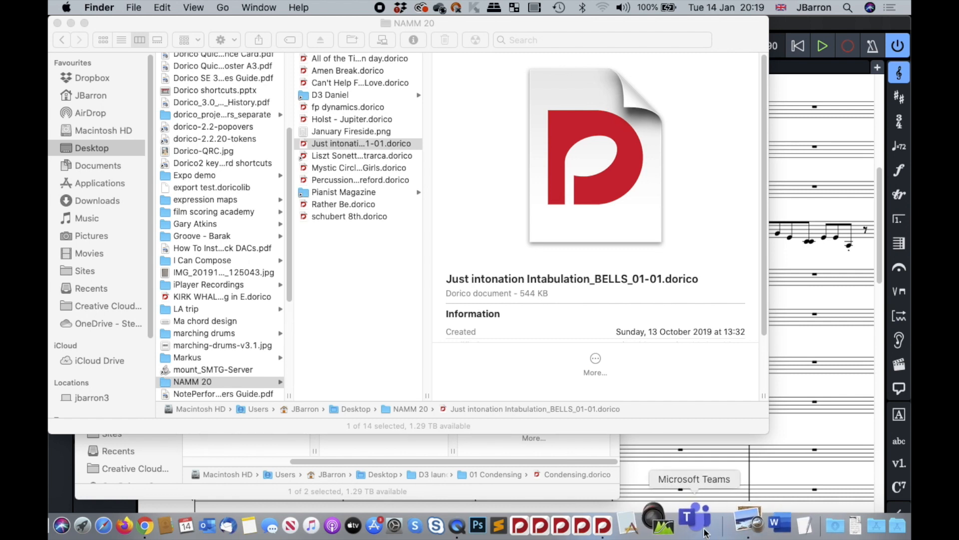
click(835, 525)
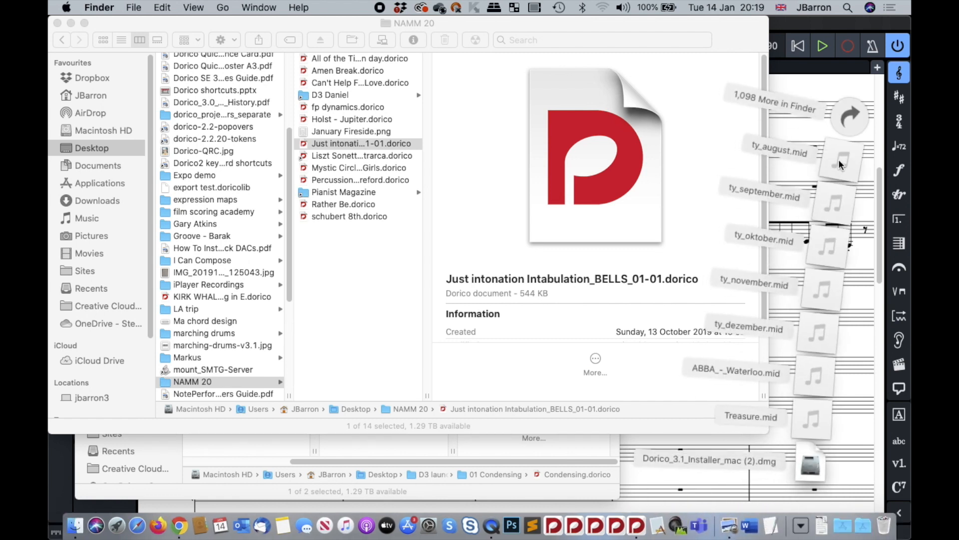
click(848, 124)
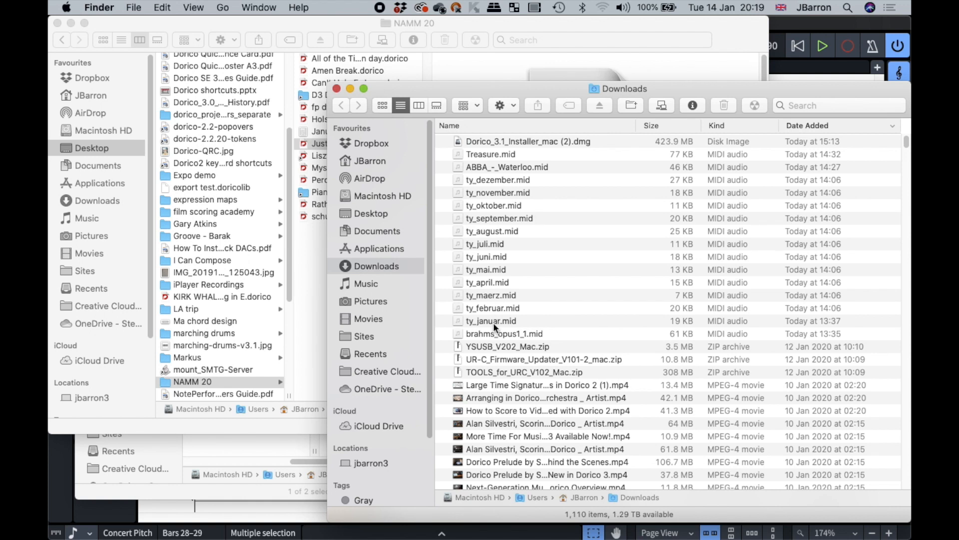
click(494, 319)
drag(493, 321, 823, 68)
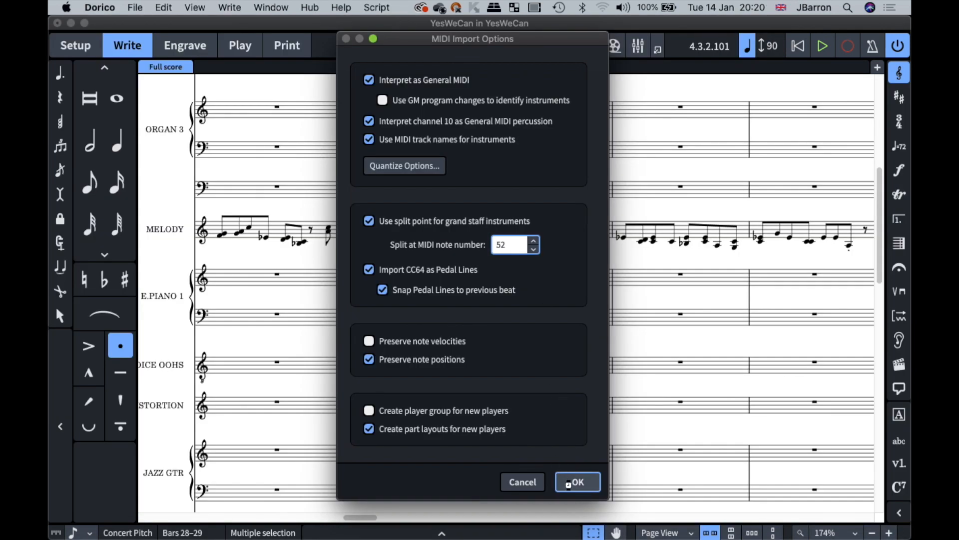
click(568, 484)
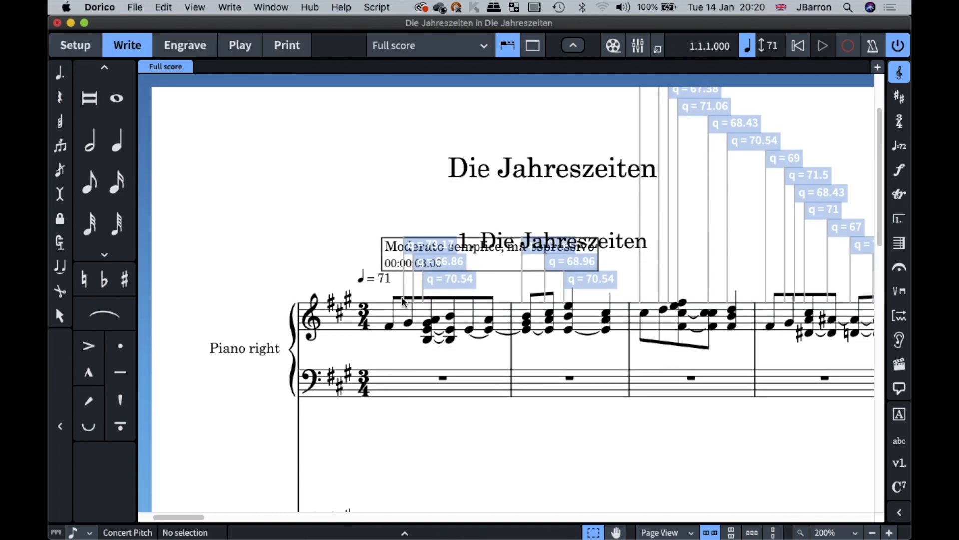
Hide the signposts above the imported Die Jahreszeiten piano score.
scroll(450, 375, down, 4)
key(alt+shift+s)
scroll(422, 396, right, 5)
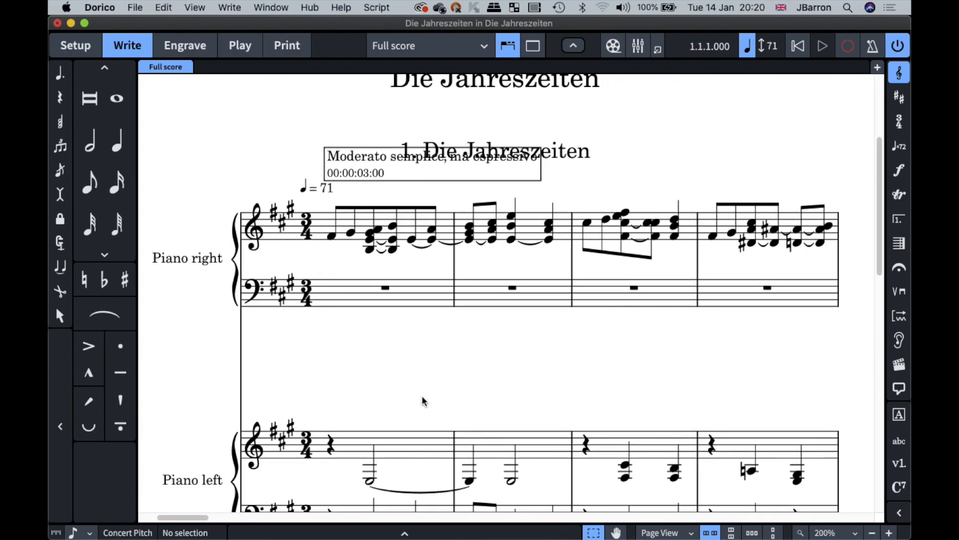
scroll(422, 397, up, 1)
key(x)
key(super+minus)
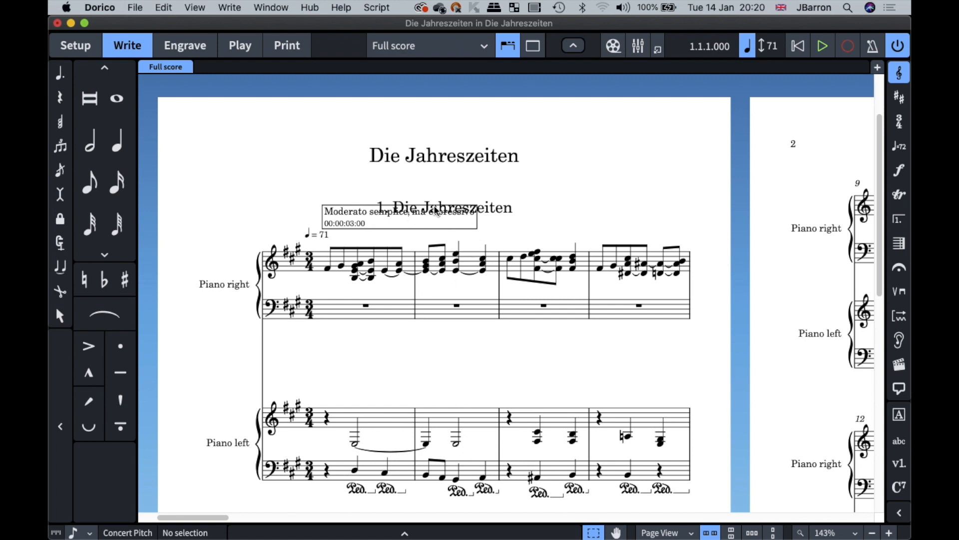
Set the Full score layout to never show flow headings.
key(super+shift+l)
click(95, 208)
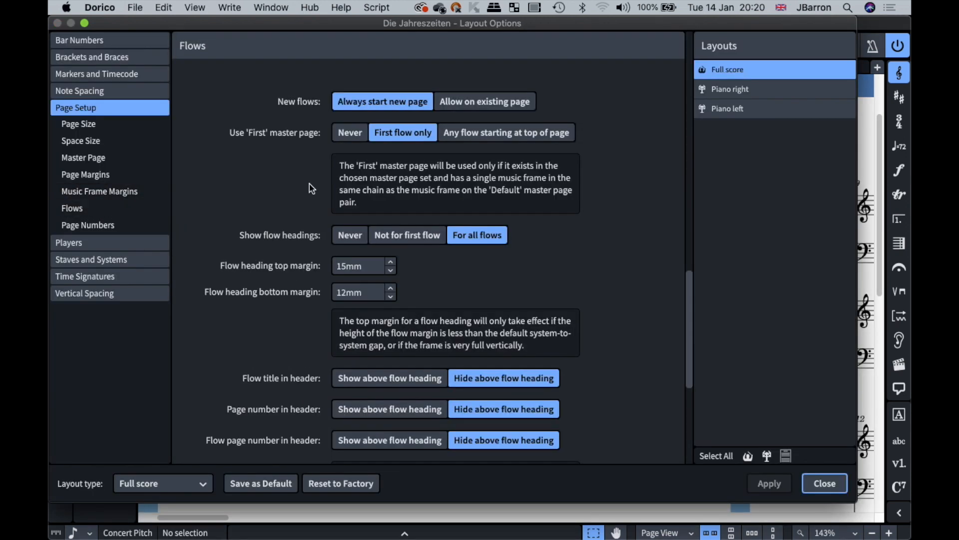
click(353, 235)
click(839, 491)
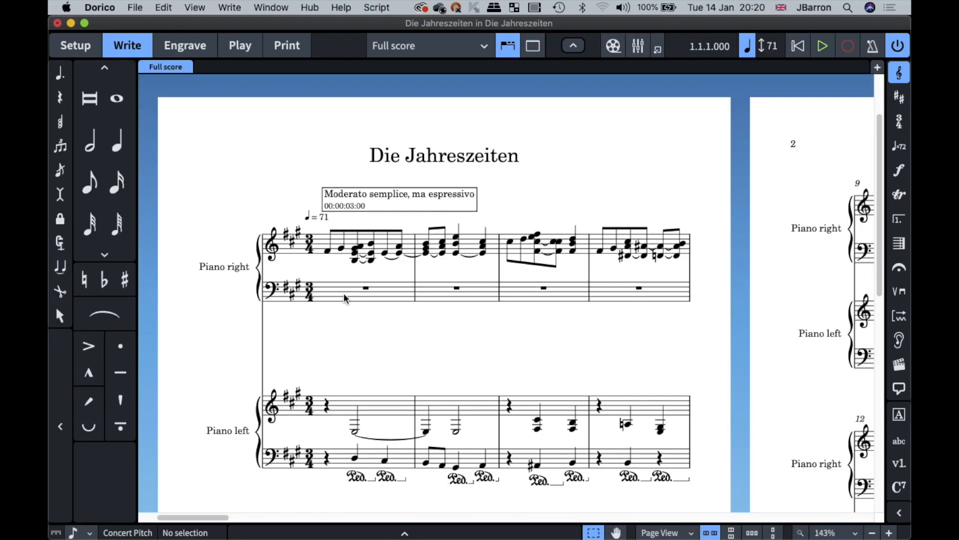
Move all notes on the Piano left upper staff, from bar 1 to the end, up to the Piano right bass staff.
scroll(381, 341, down, 5)
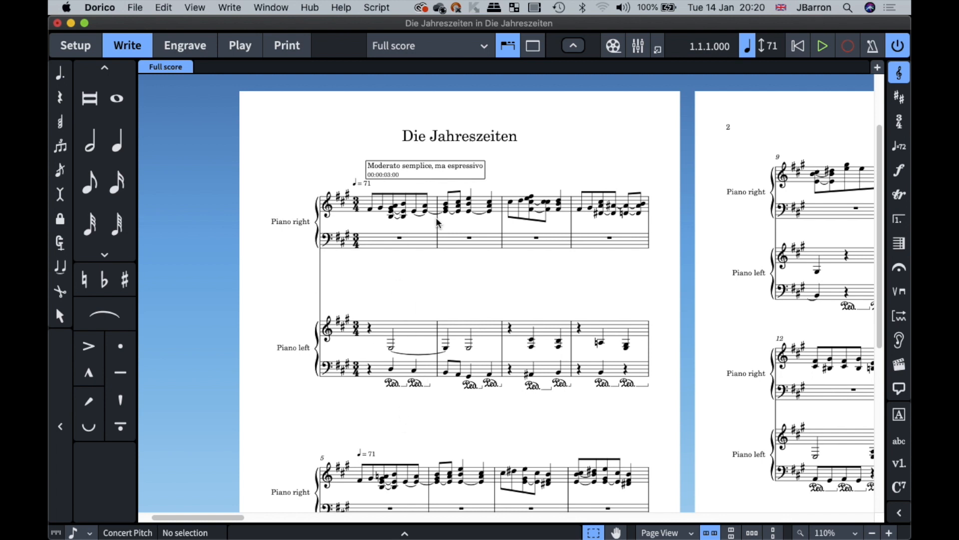
scroll(407, 252, up, 1)
scroll(407, 251, up, 3)
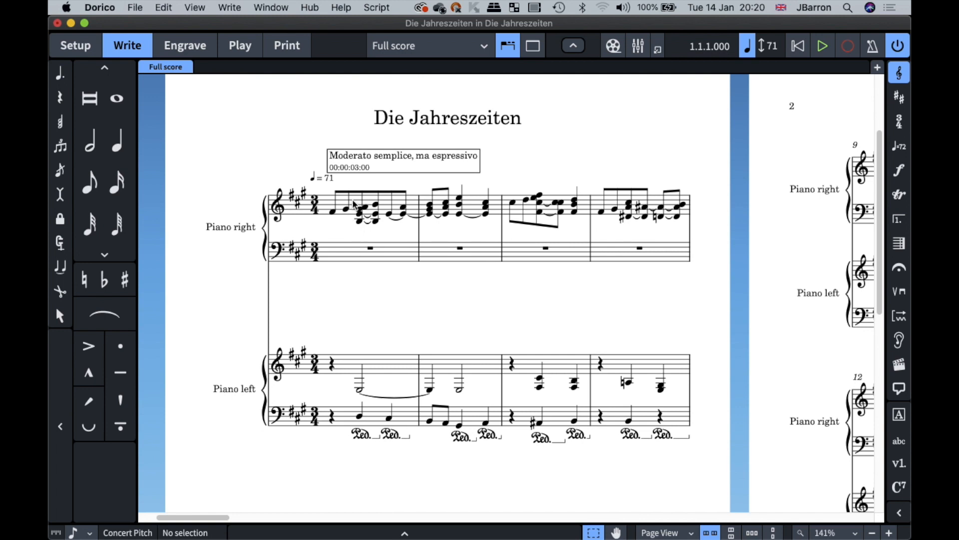
drag(325, 356, 432, 399)
key(ctrl+shift+End)
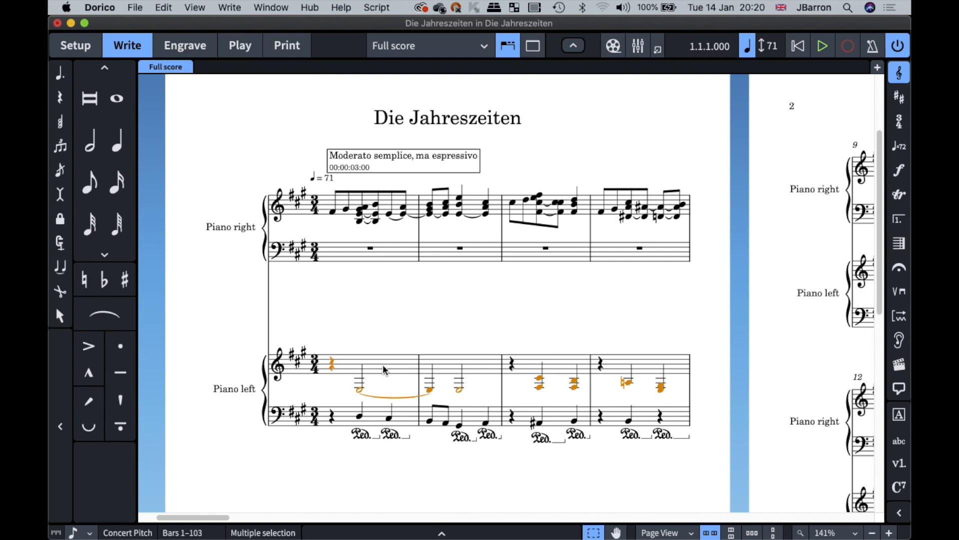
key(alt+n)
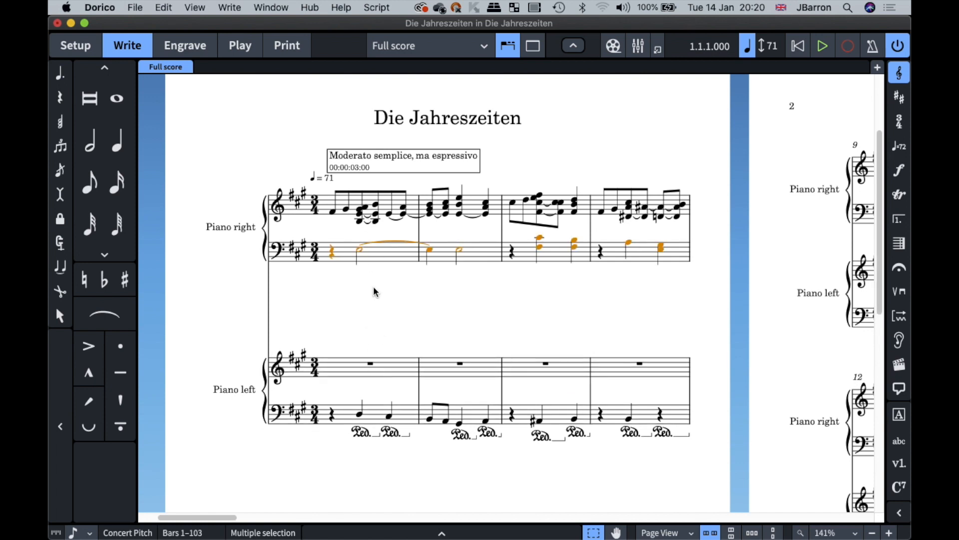
right_click(402, 286)
mouse_move(441, 302)
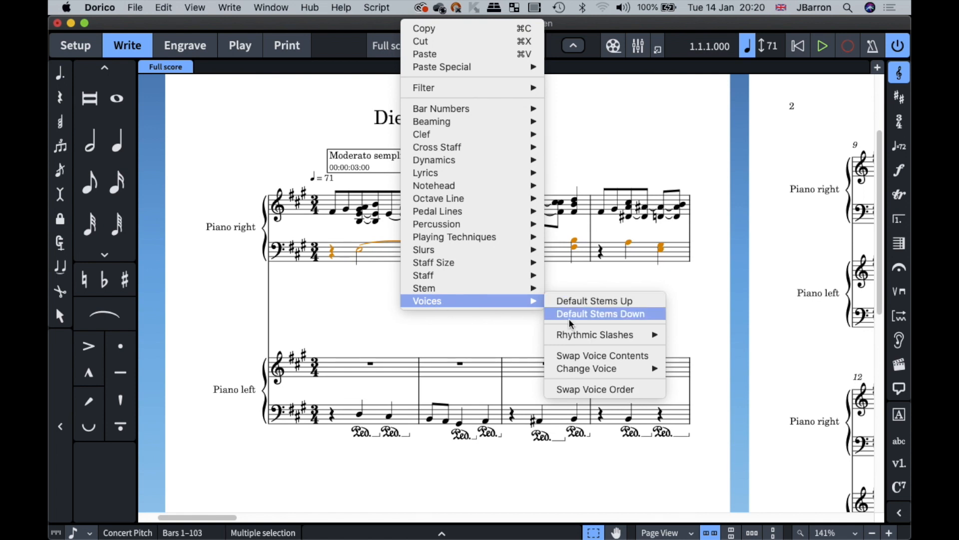
mouse_move(580, 368)
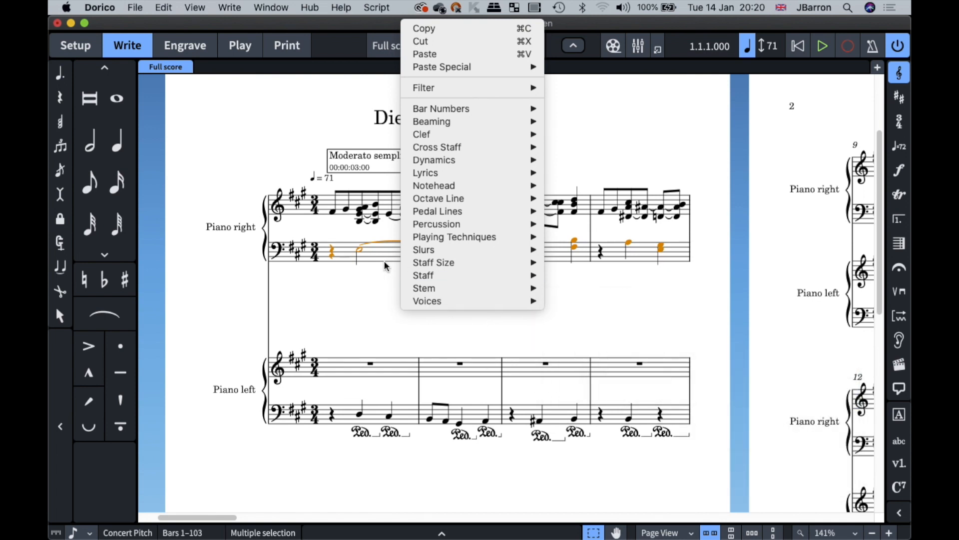
click(370, 280)
Move all notes on the Piano left bass staff up two staves to the Piano right bass staff.
click(343, 415)
key(super+shift+End)
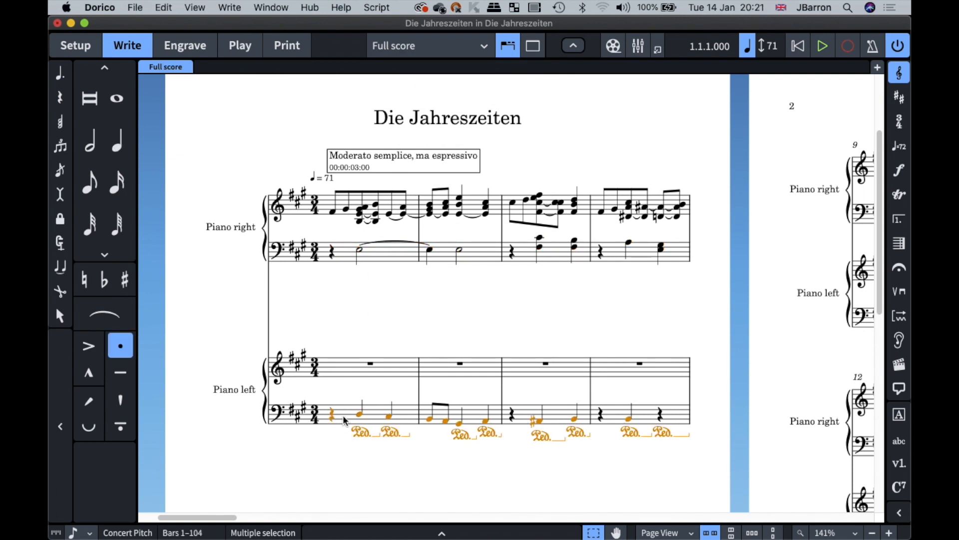
key(alt+n)
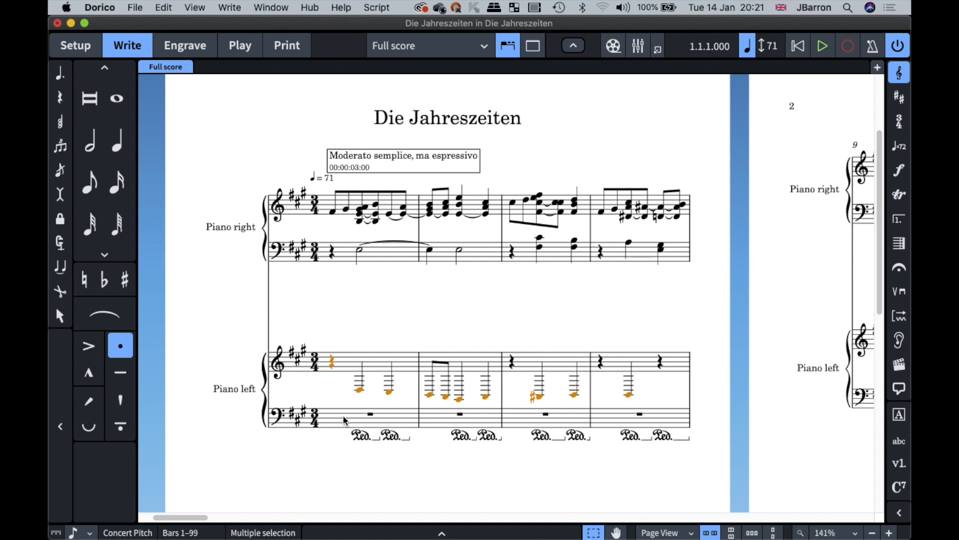
key(alt+n)
Change the moved bass notes on the Piano right bass staff to a new down-stem voice.
right_click(363, 288)
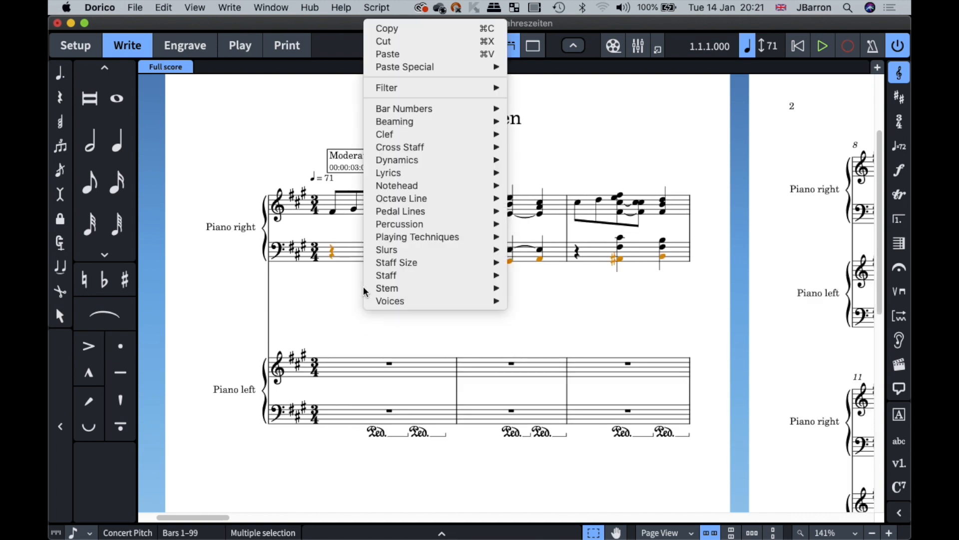
mouse_move(398, 301)
mouse_move(575, 369)
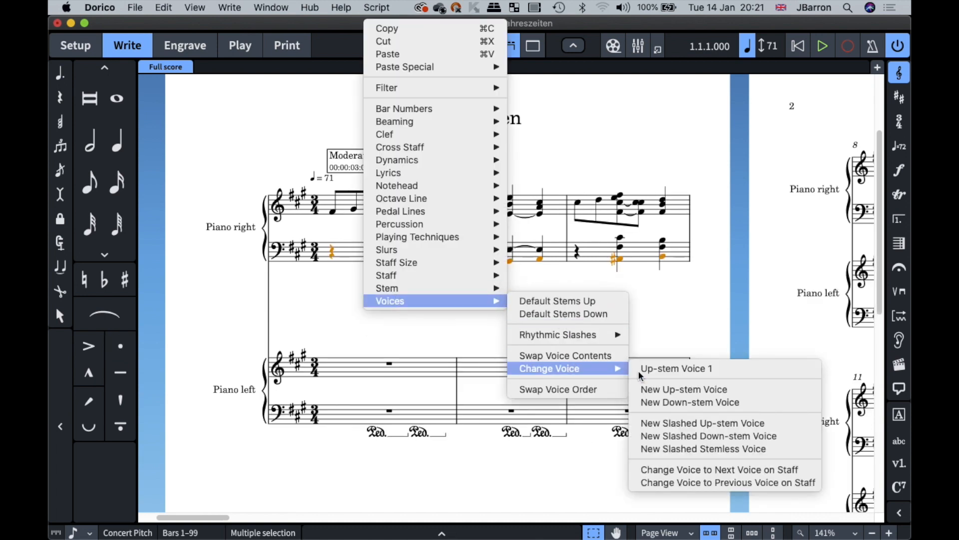
click(676, 401)
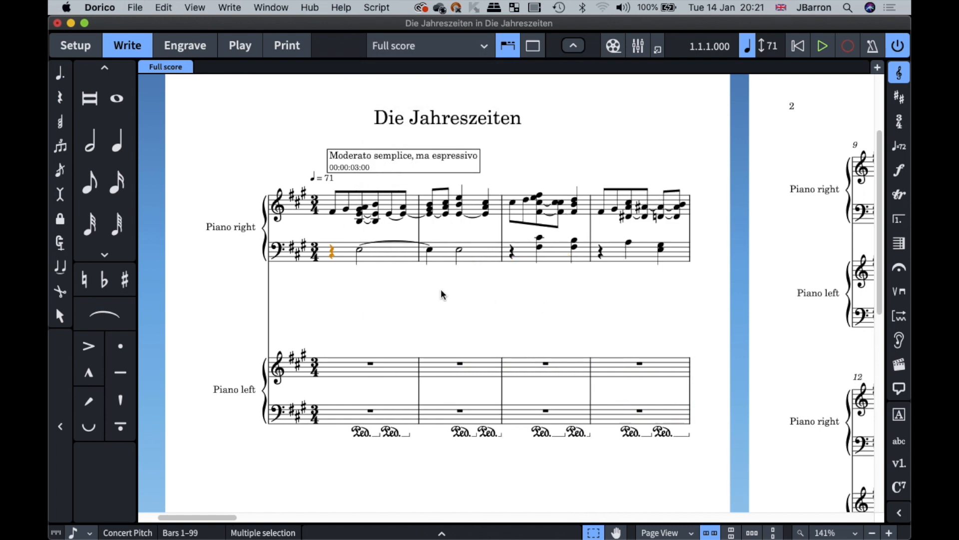
click(374, 256)
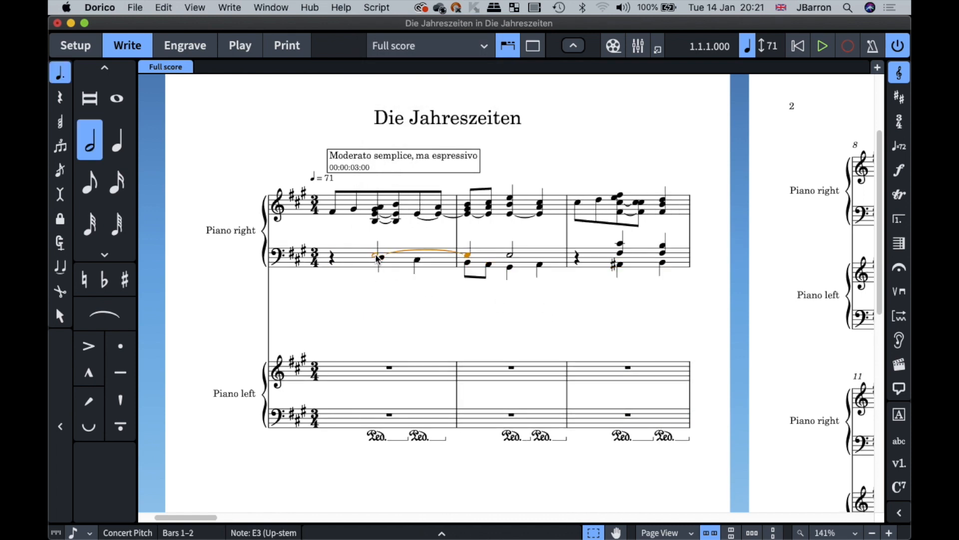
click(381, 258)
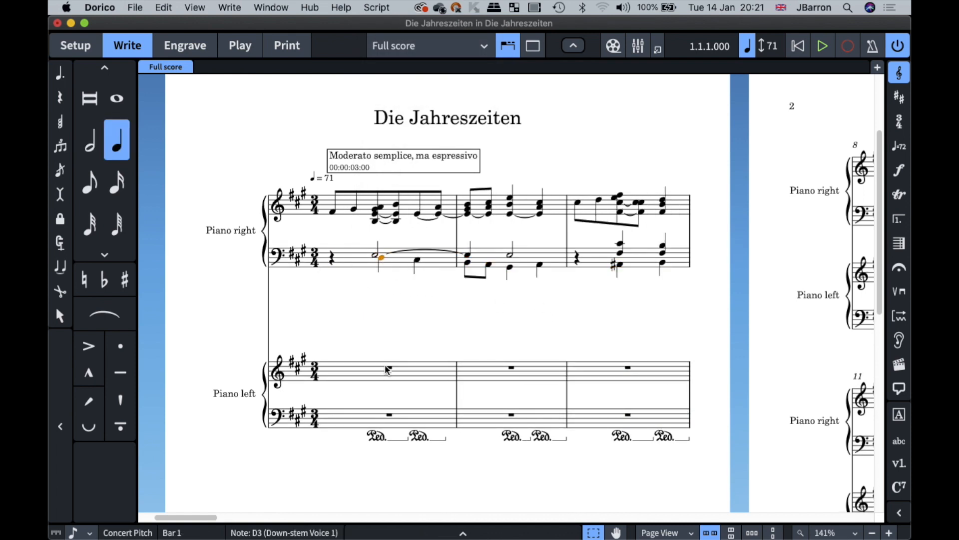
Copy all Piano left pedal lines to the Piano right bass staff, starting at beat 2 of bar 1.
click(375, 436)
key(super+shift+a)
key(super+shift+a)
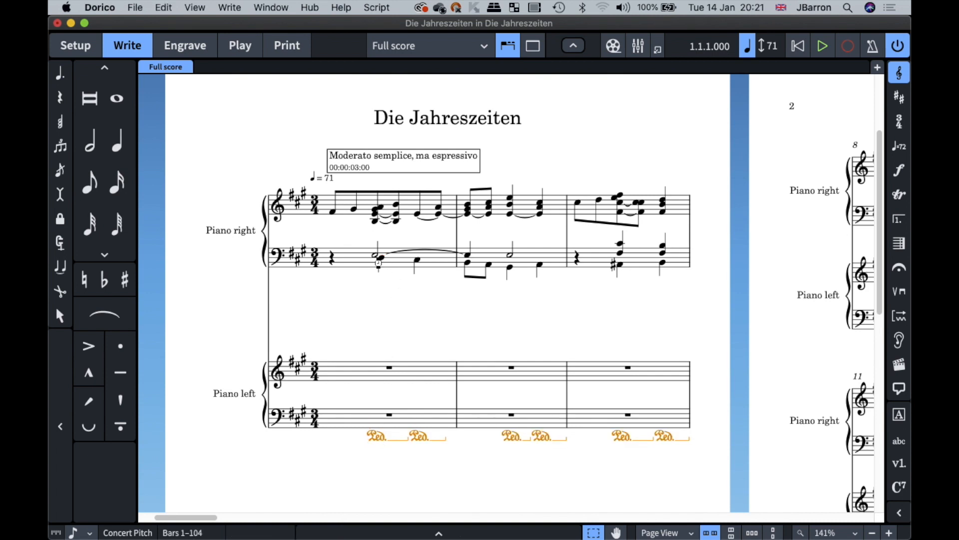
alt+click(378, 261)
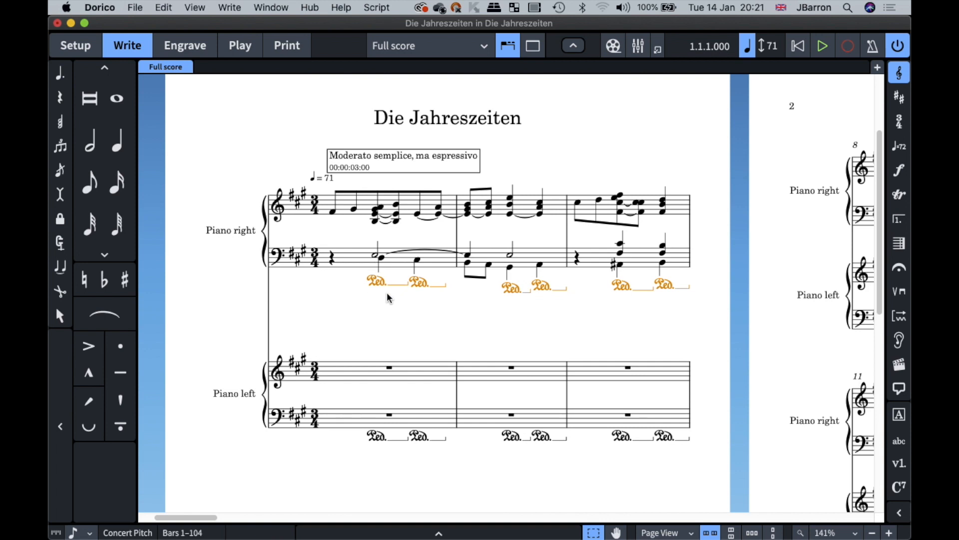
Shorten all notes on the Piano right treble staff, from bar 1 to the end, to the next note.
scroll(350, 260, up, 2)
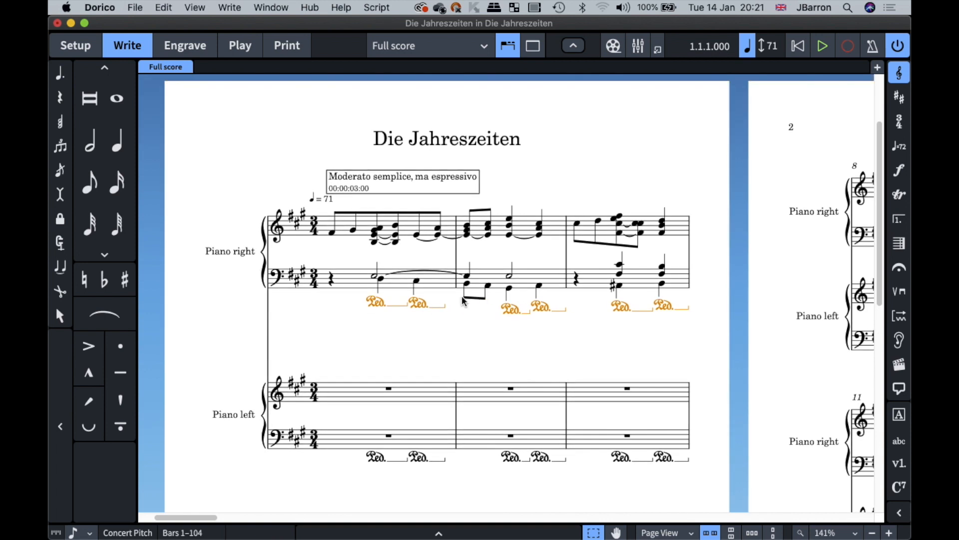
click(346, 229)
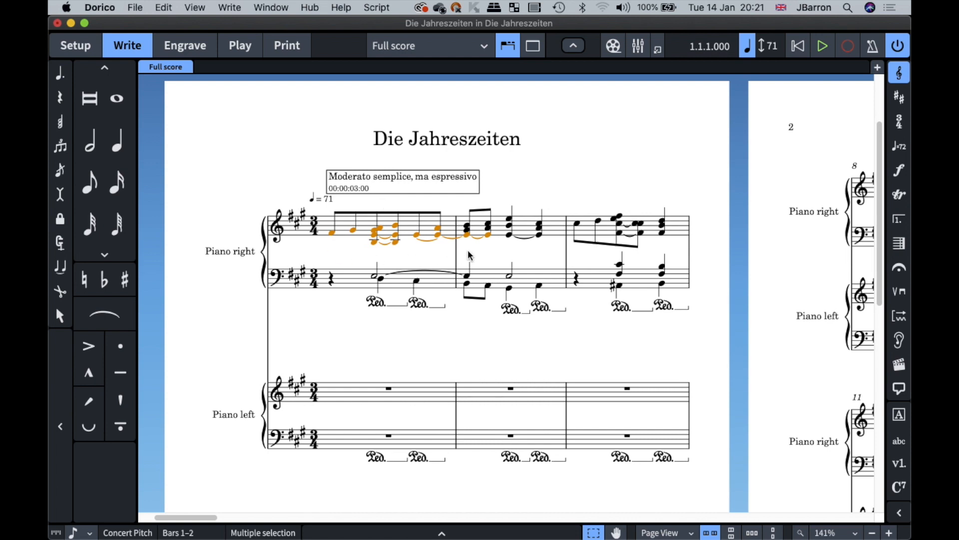
key(super+shift+End)
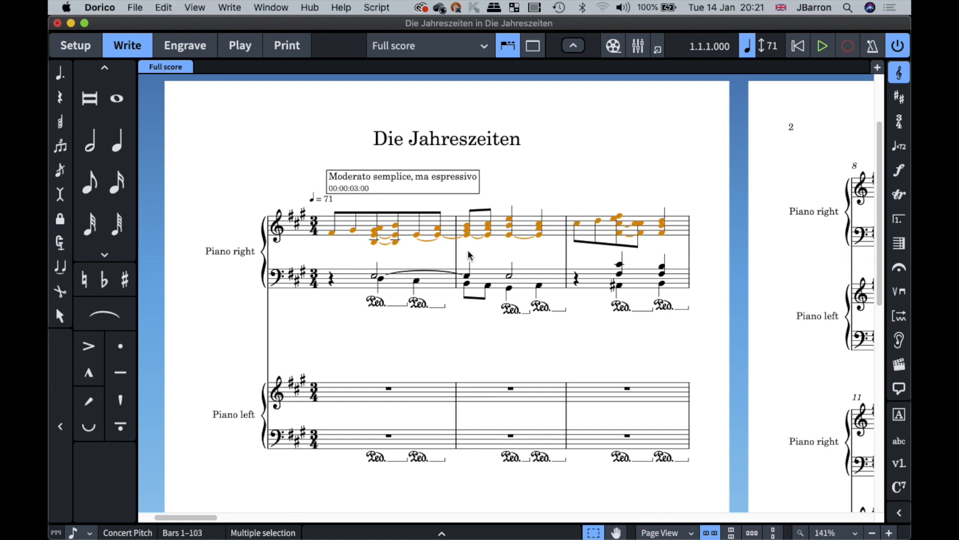
click(230, 7)
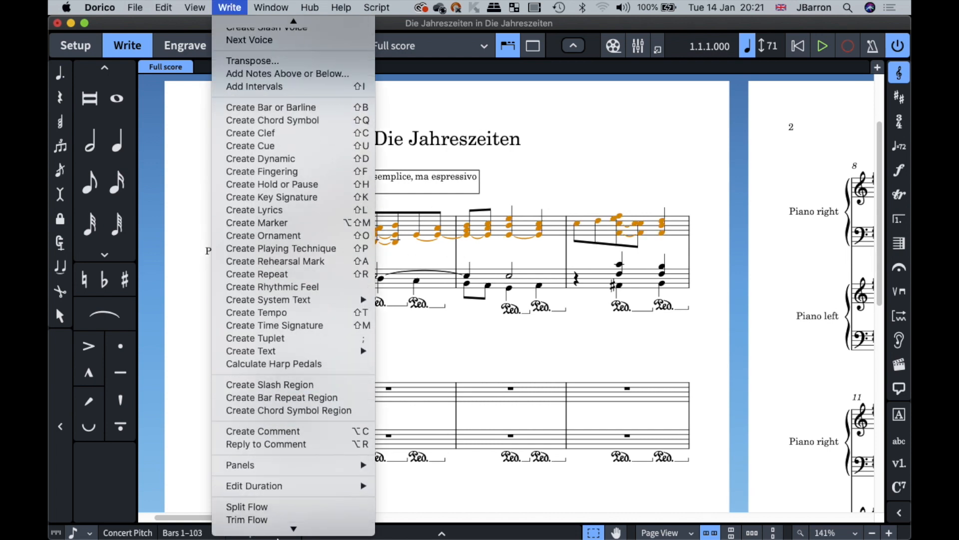
mouse_move(278, 462)
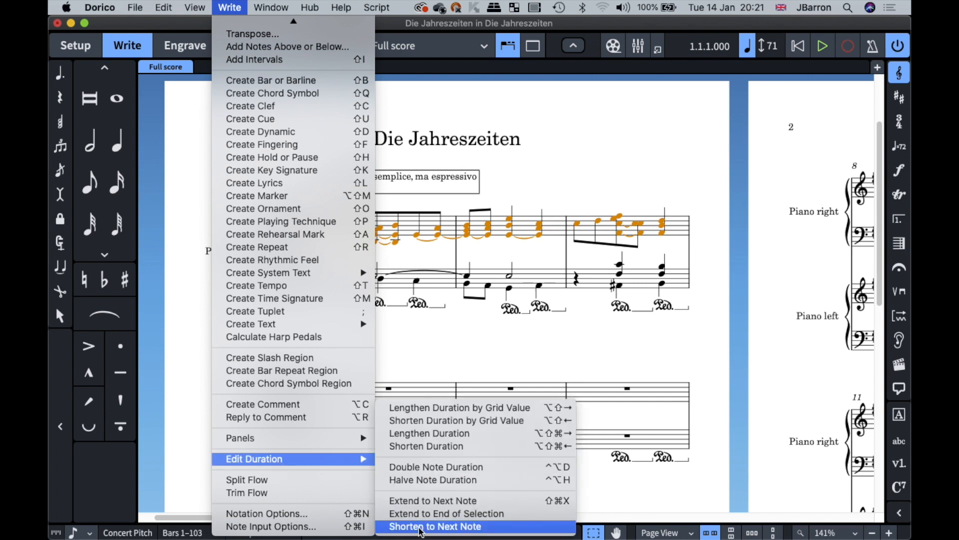
click(495, 527)
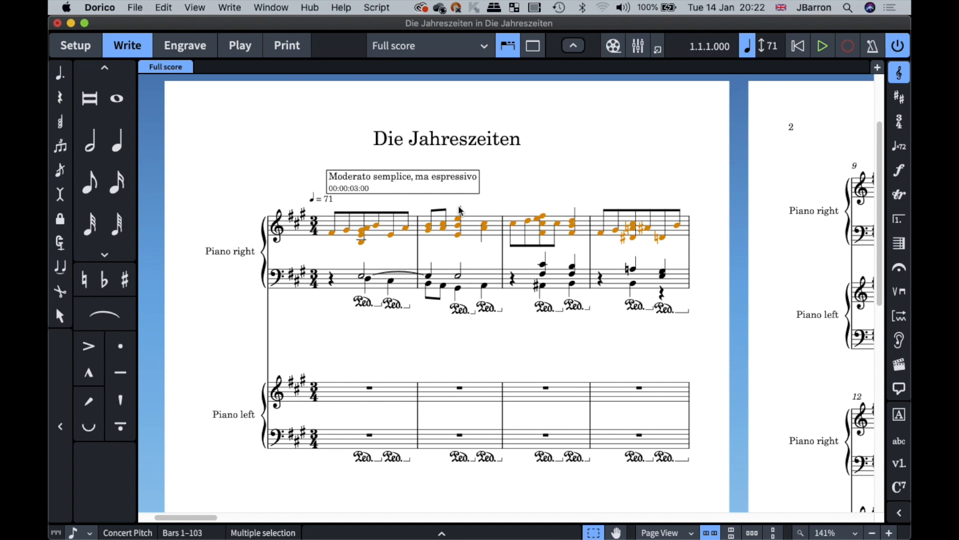
Play back both Piano right staves from bar 1 through bar 4, stop playback, and clear the selection.
shift+click(355, 282)
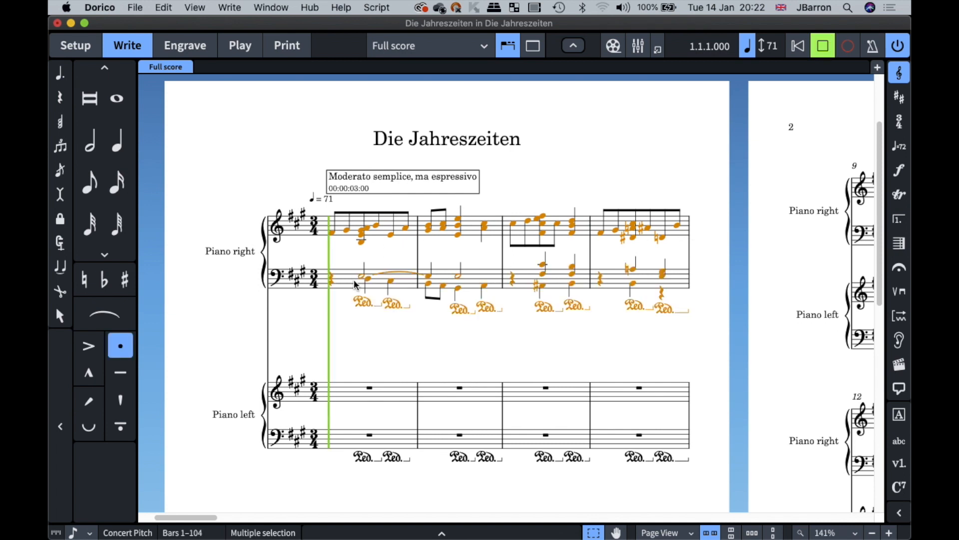
scroll(382, 348, up, 1)
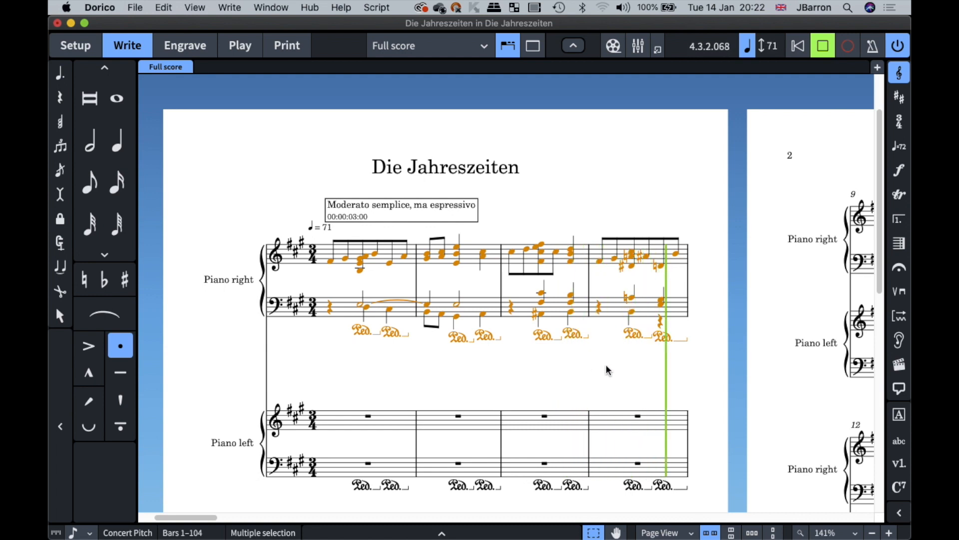
key(space)
scroll(474, 292, up, 6)
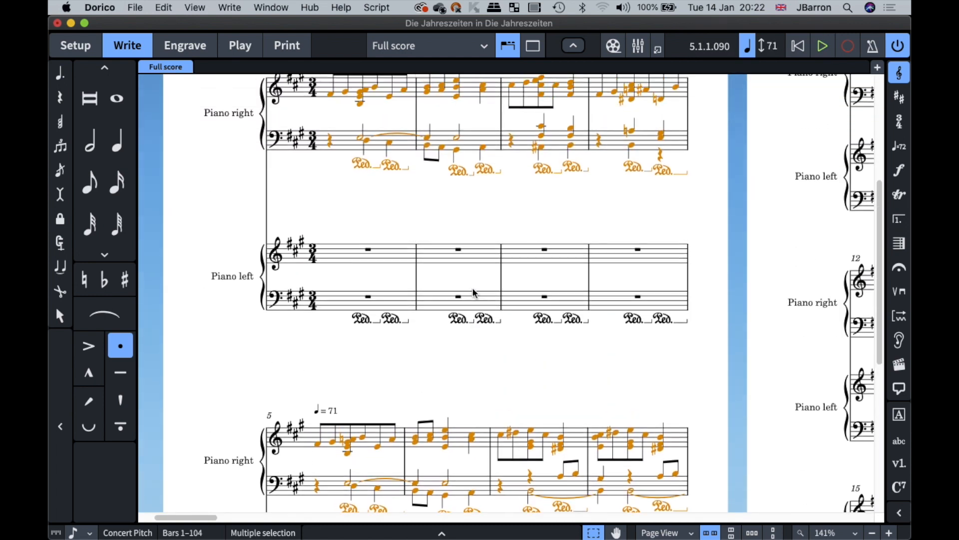
scroll(474, 292, up, 3)
click(461, 290)
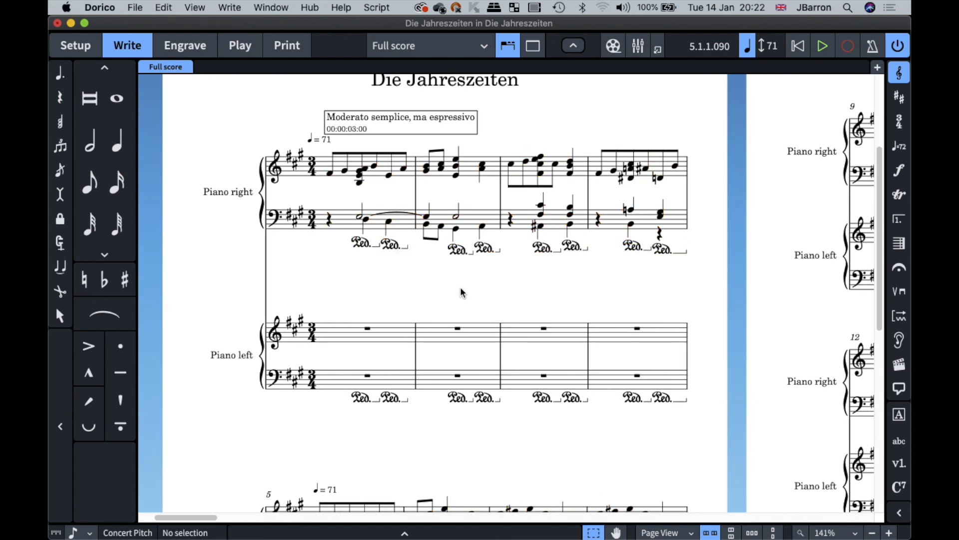
scroll(460, 292, up, 2)
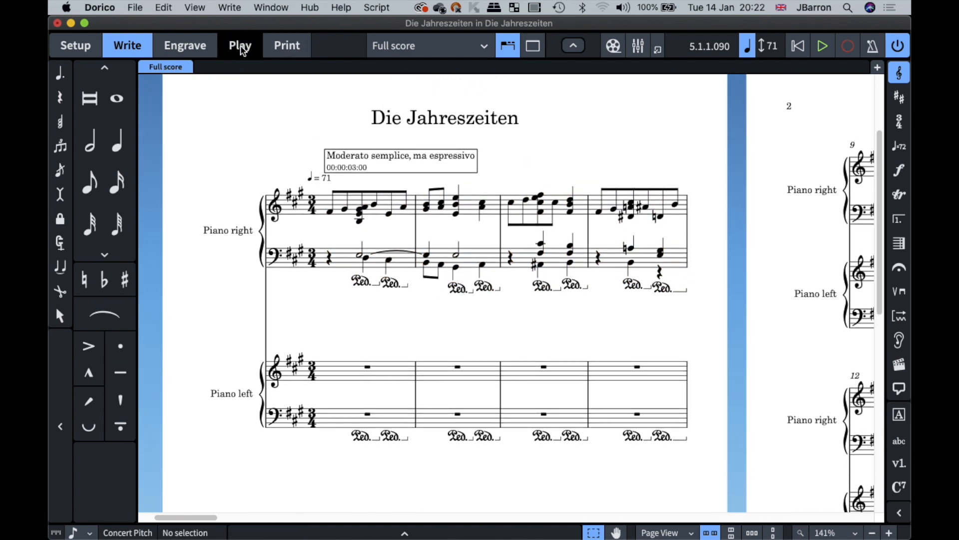
Inspect the Piano right notes in the Play mode piano roll and return to Write mode.
click(240, 48)
click(92, 125)
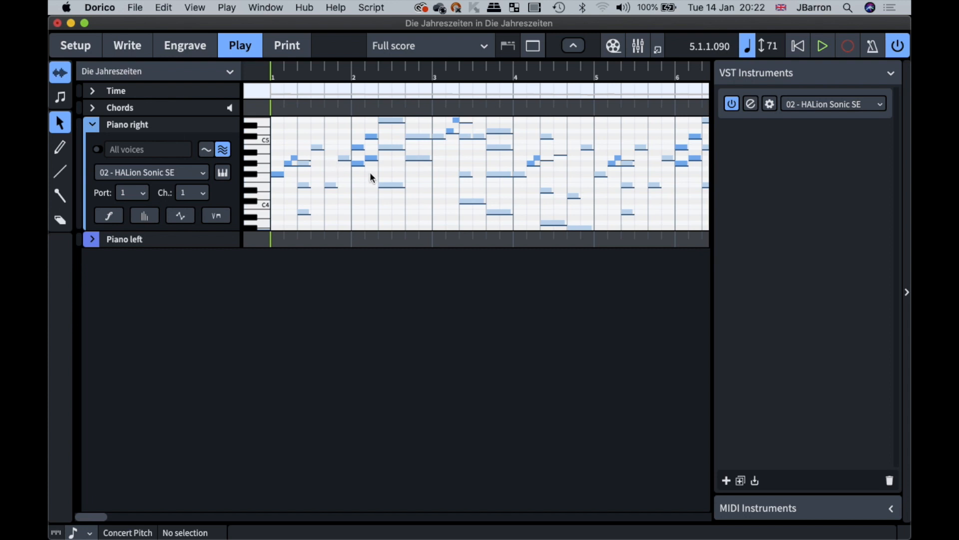
scroll(369, 173, up, 2)
scroll(370, 173, down, 2)
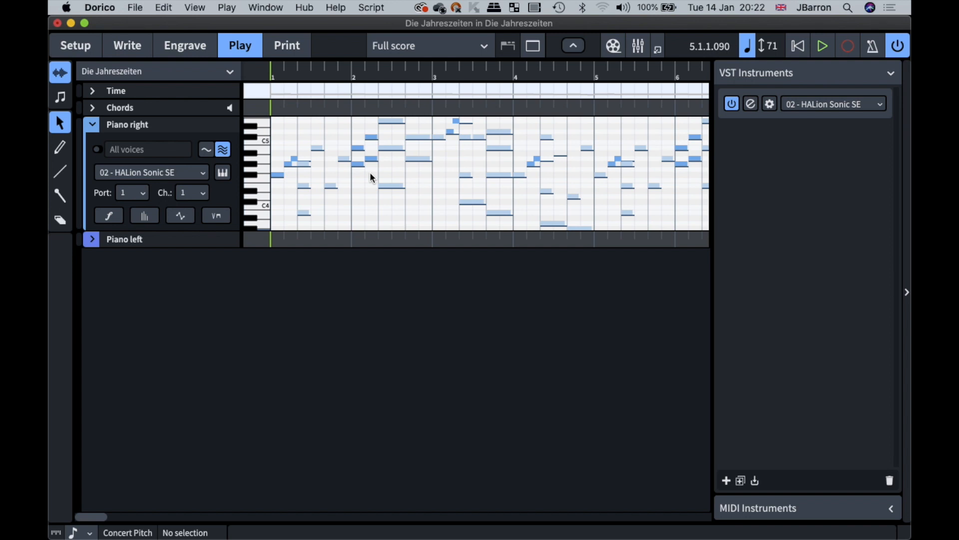
key(super+2)
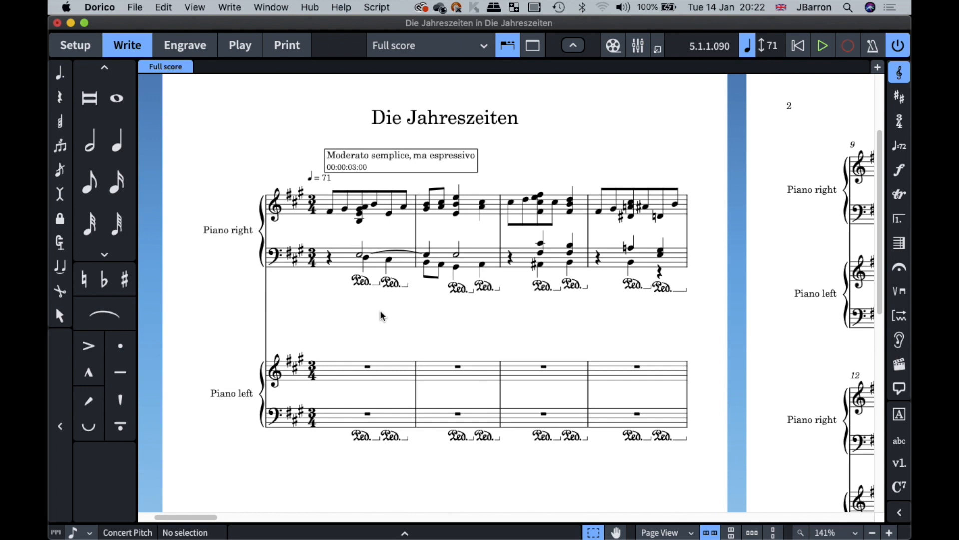
Try moving the up-stem A3 eighth note in bar 10 of the Piano right bass staff to the staff above, and move it back.
scroll(379, 310, down, 10)
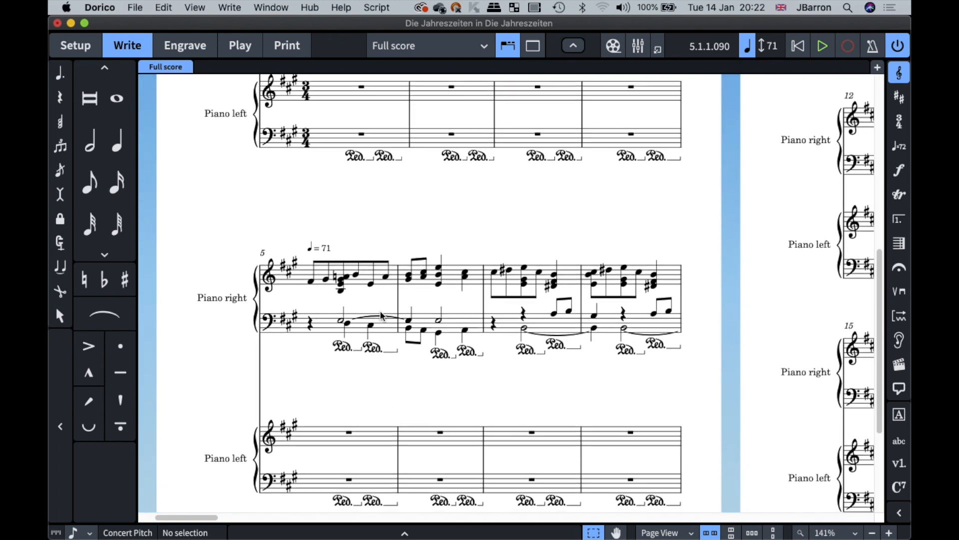
scroll(564, 289, right, 15)
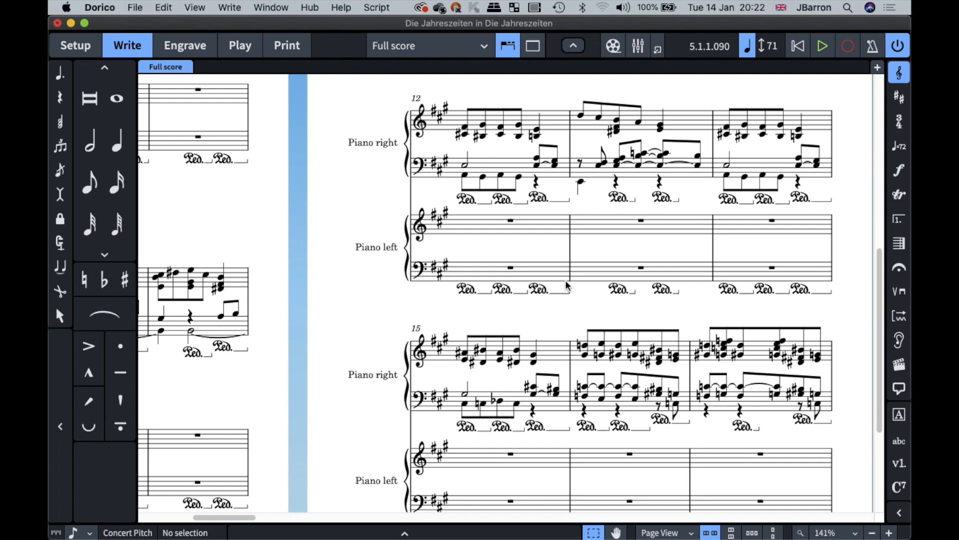
scroll(552, 210, up, 8)
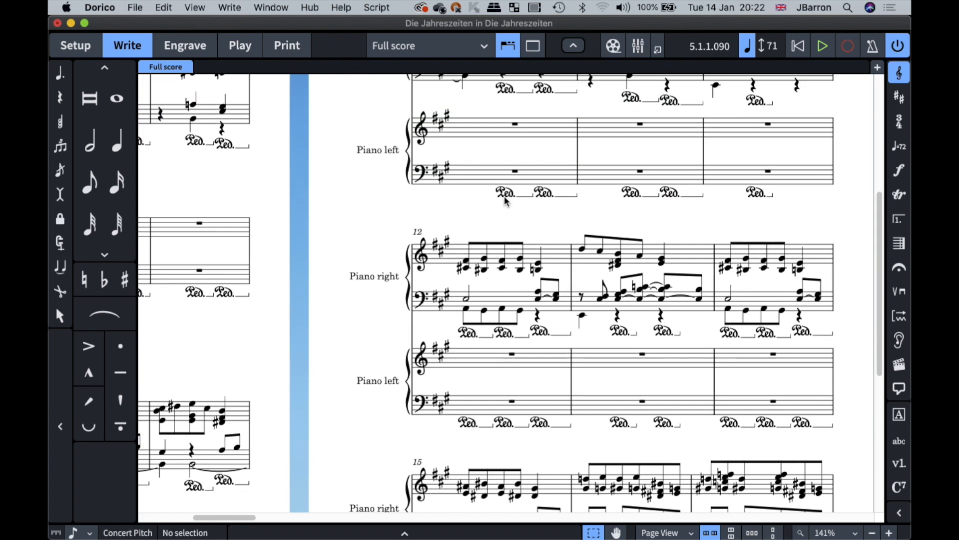
scroll(505, 197, up, 1)
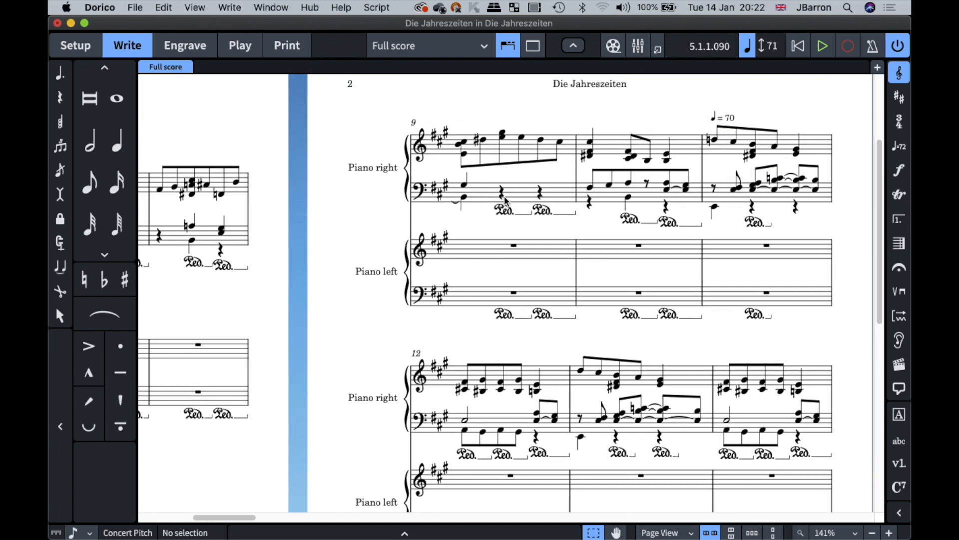
click(628, 184)
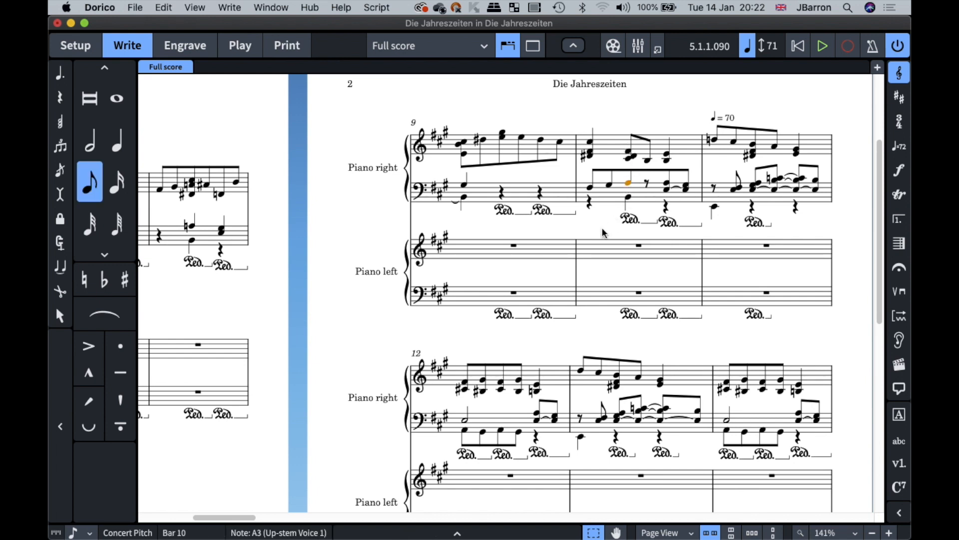
key(super+shift+Up)
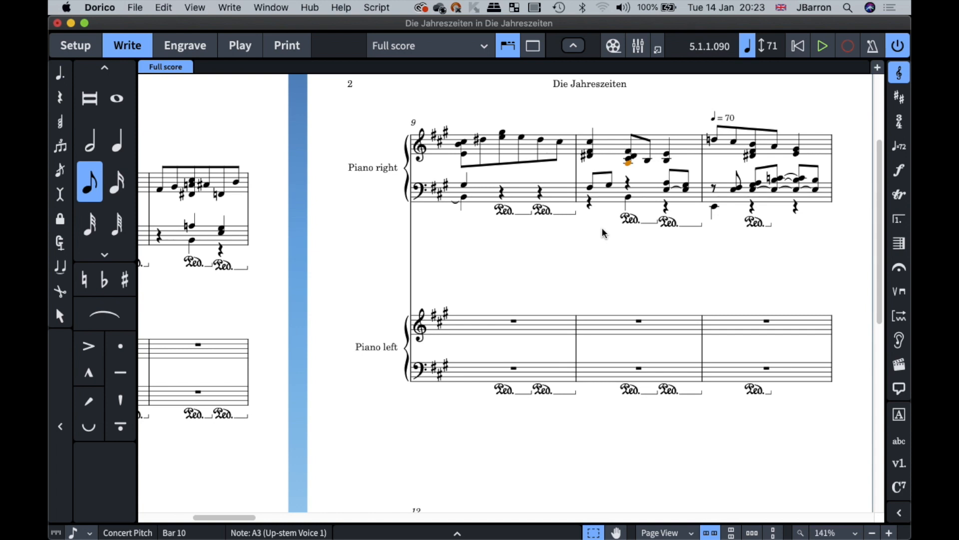
key(super+shift+Down)
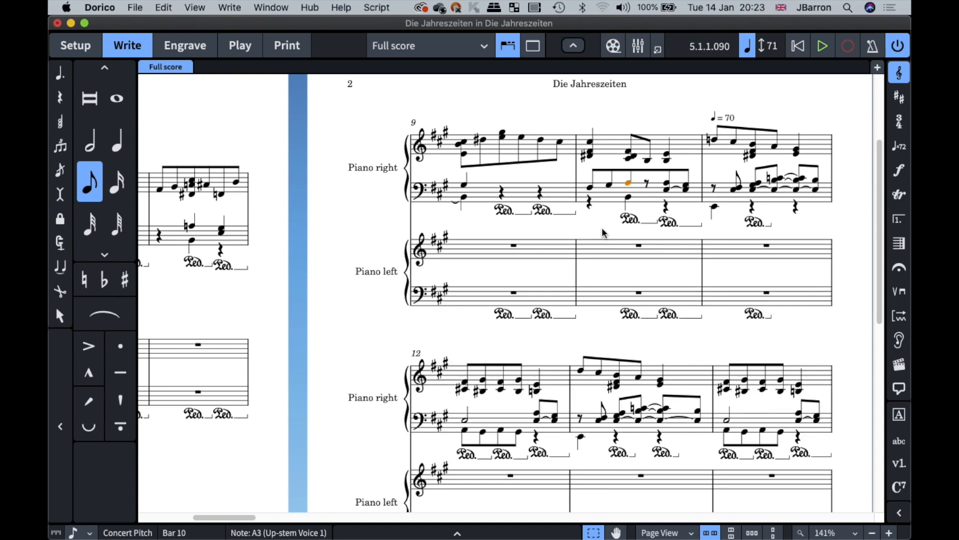
Switch to the schubert 8th project and show bar 263 on page 60 of its full score.
click(271, 7)
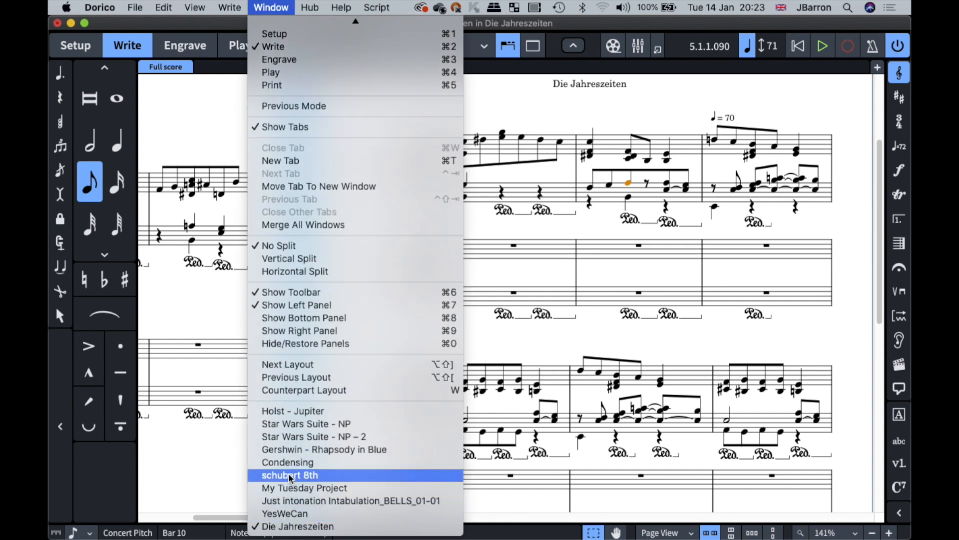
click(292, 475)
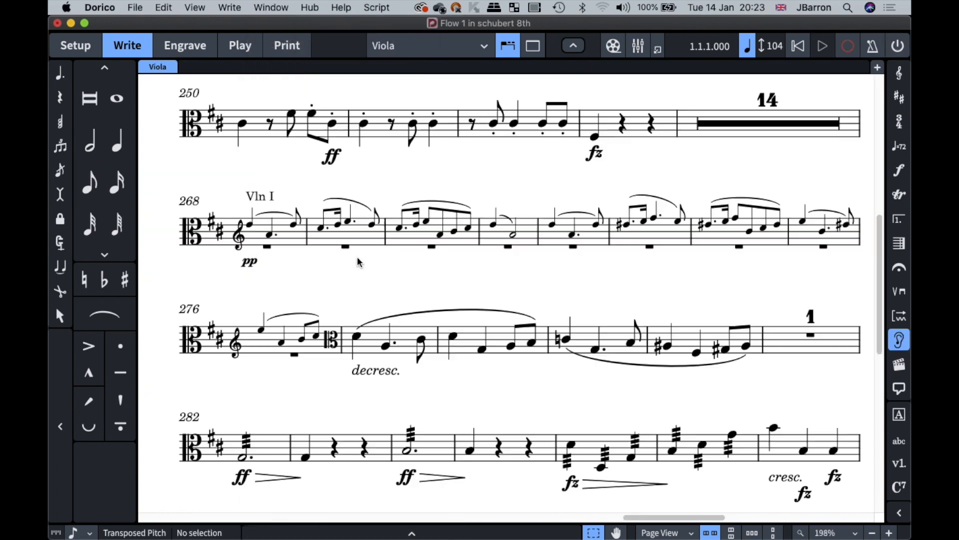
scroll(418, 211, up, 5)
click(423, 46)
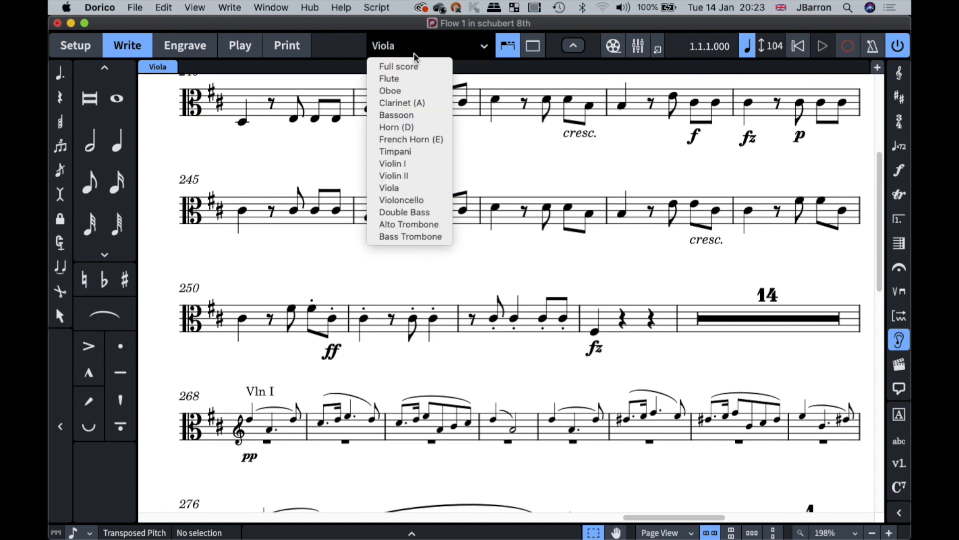
click(421, 74)
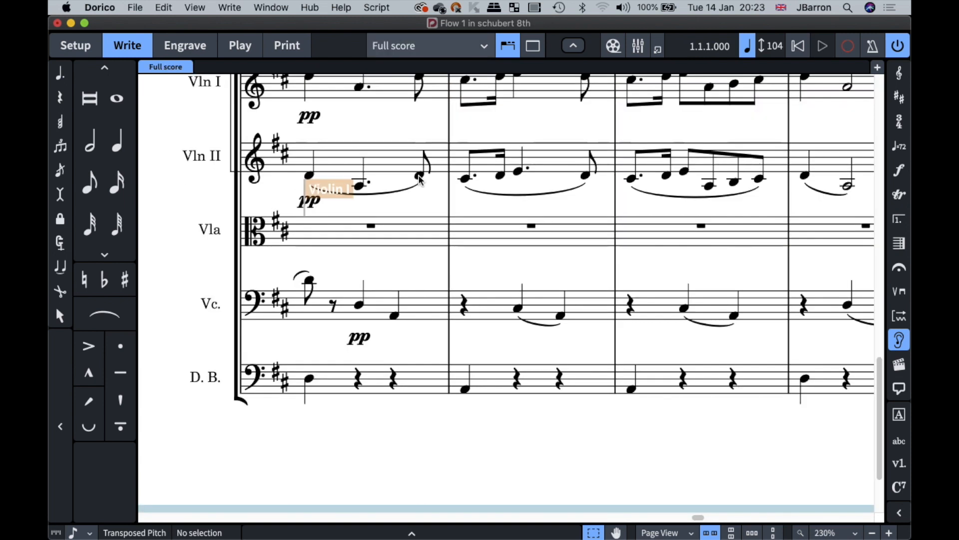
scroll(418, 180, down, 5)
scroll(420, 180, up, 5)
scroll(395, 181, right, 3)
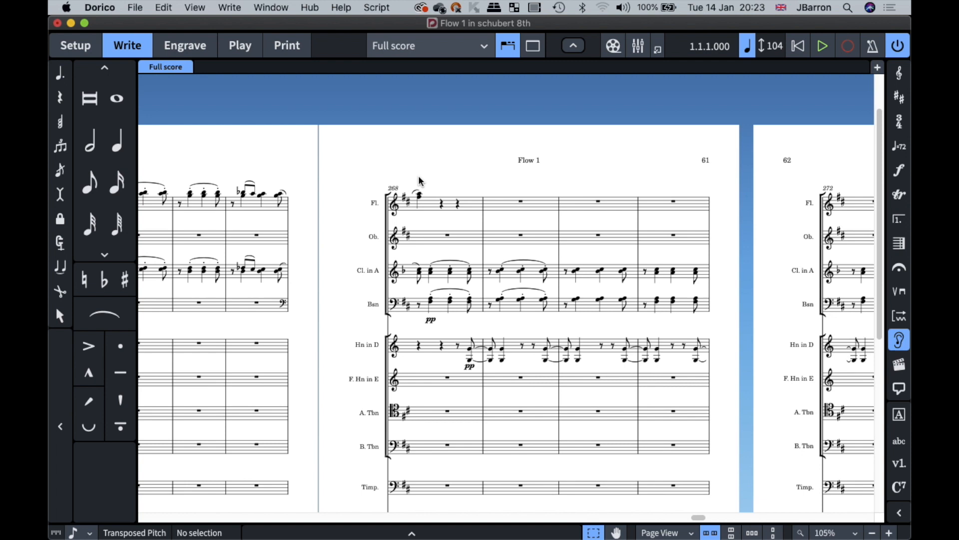
scroll(391, 176, left, 10)
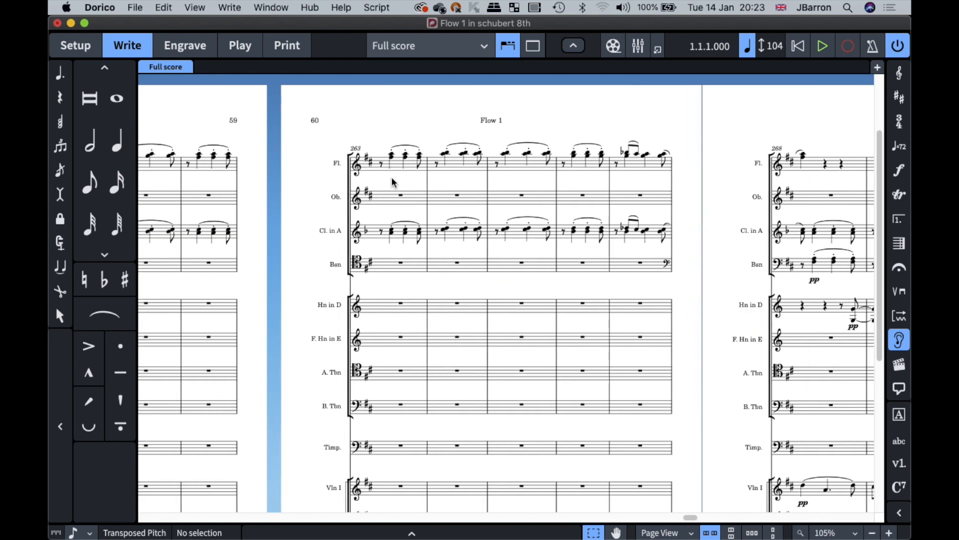
Swap the flute and clarinet music in bars 263–267 between their staves, and undo the swap.
click(410, 167)
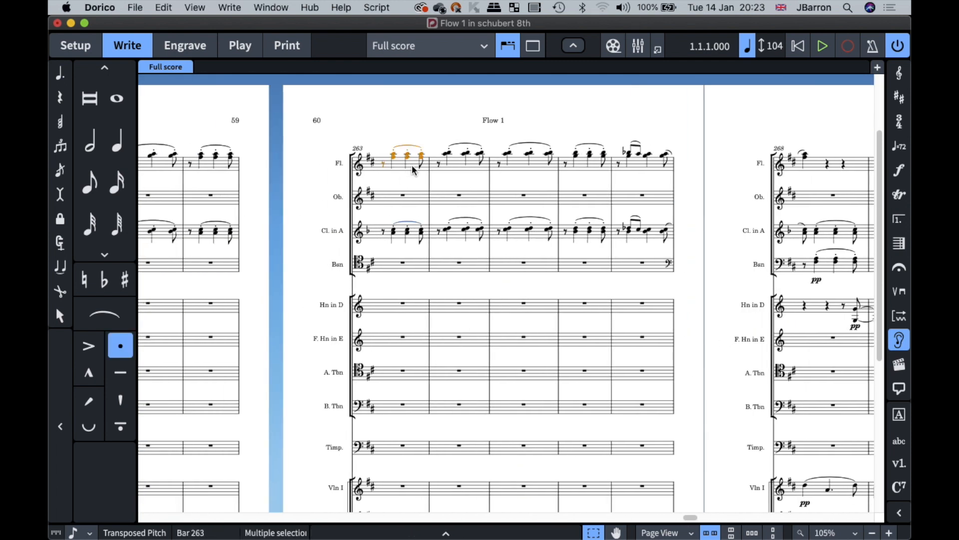
shift+click(641, 161)
super+click(389, 236)
super+click(460, 234)
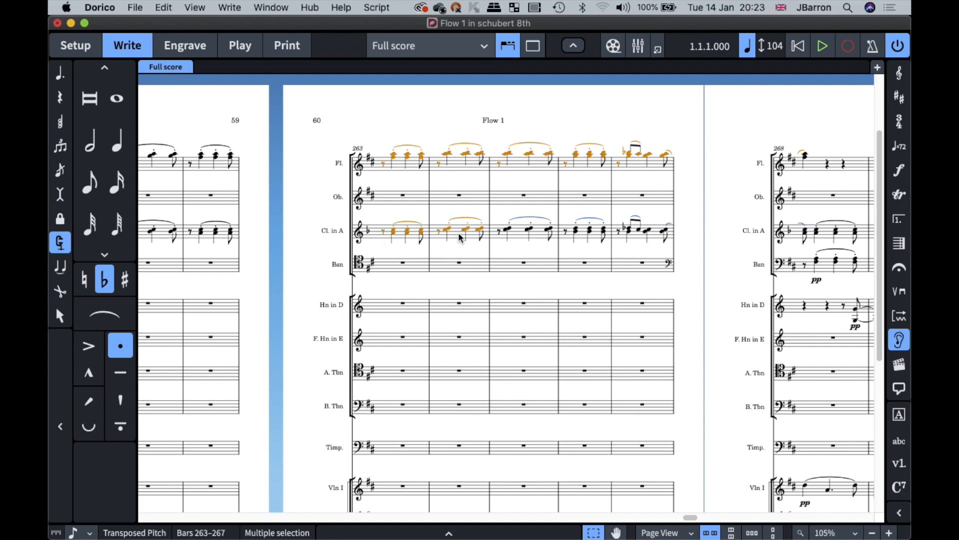
super+click(521, 234)
super+click(582, 237)
super+click(635, 236)
right_click(443, 116)
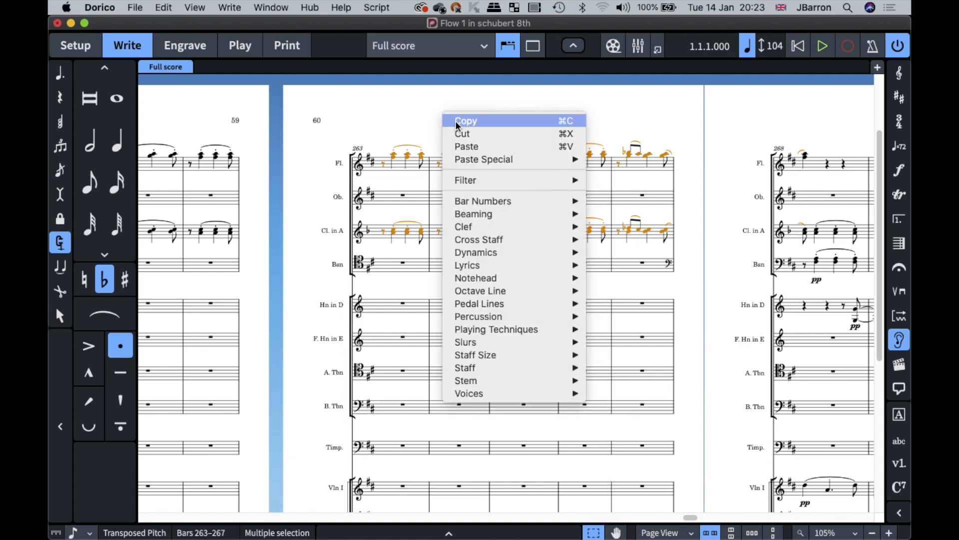
mouse_move(467, 159)
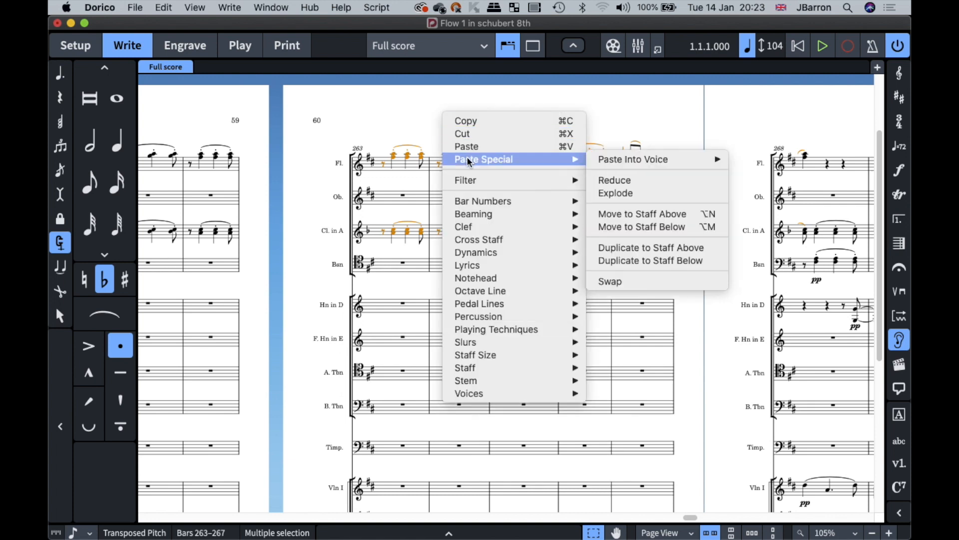
click(643, 281)
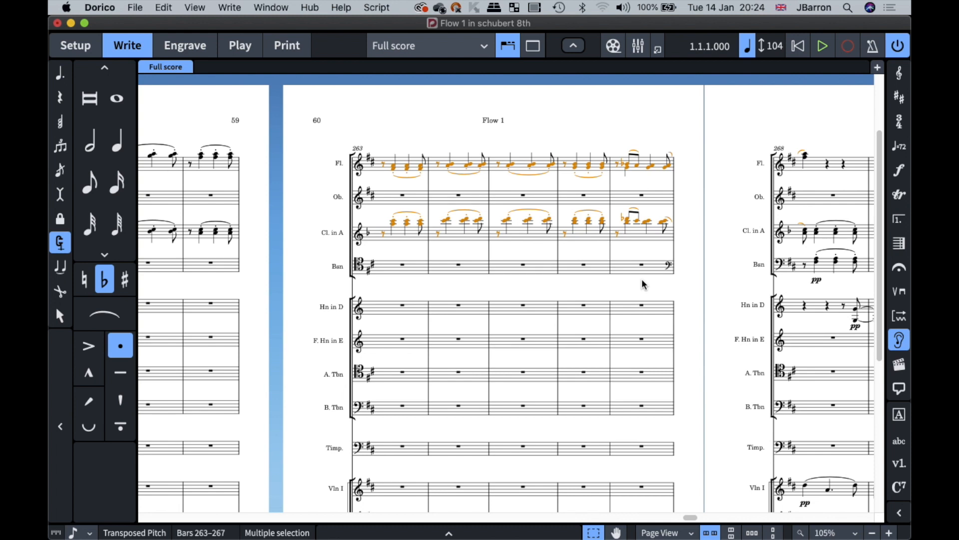
key(super+z)
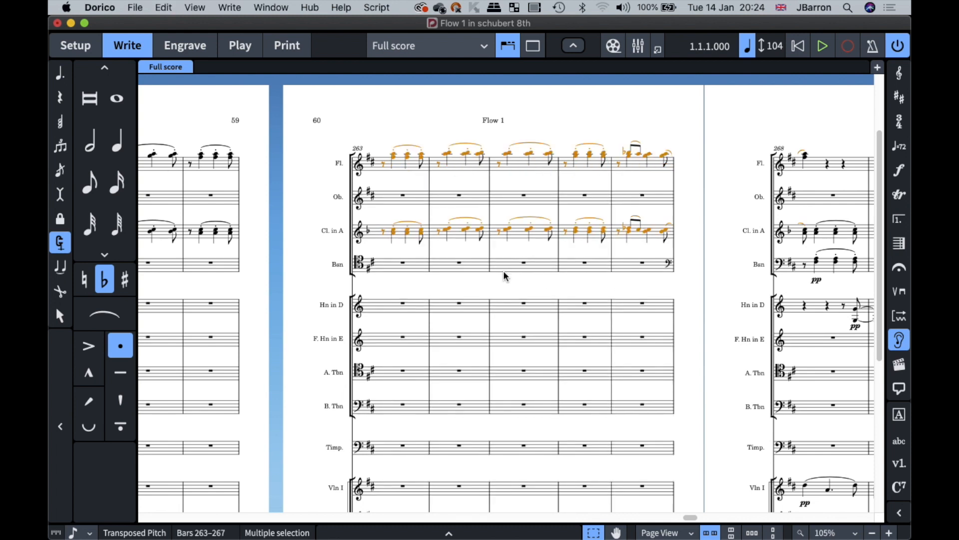
Copy the selected flute and clarinet passages to the Horn in D and Alto Trombone staves at bar 263, and undo the copy.
alt+click(383, 306)
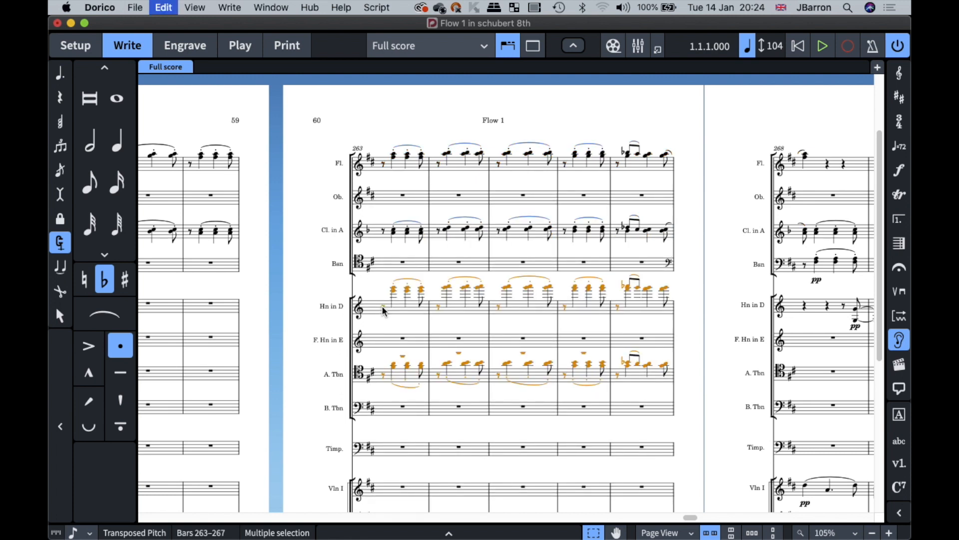
key(super+z)
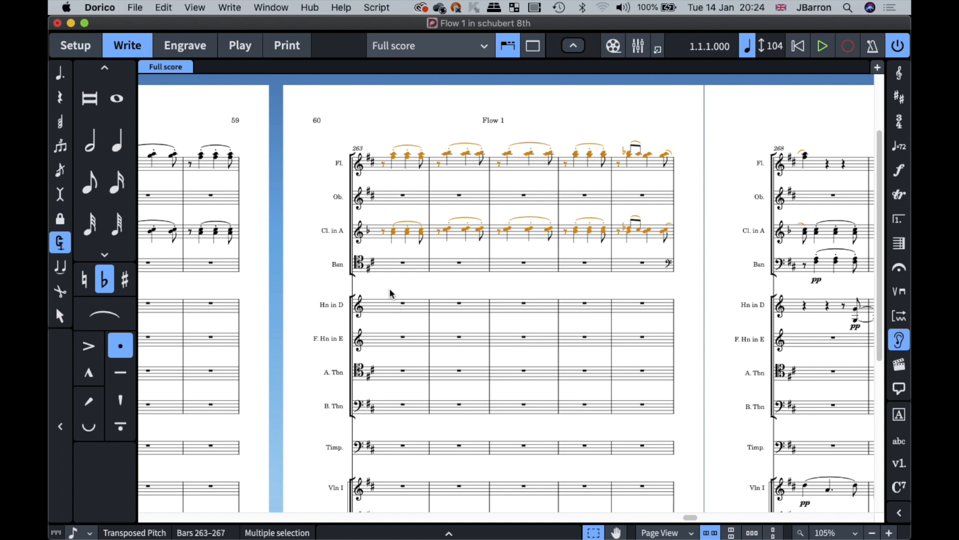
Copy the clarinet's bar 263 to the Horn in D staff and repeat it in bar 264, undoing both and clearing the selection.
click(401, 234)
alt+click(380, 306)
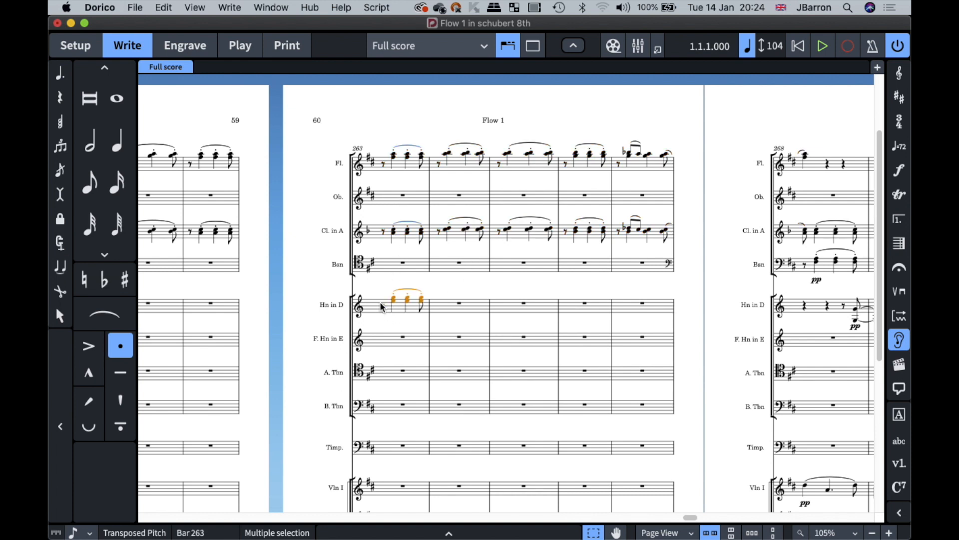
key(r)
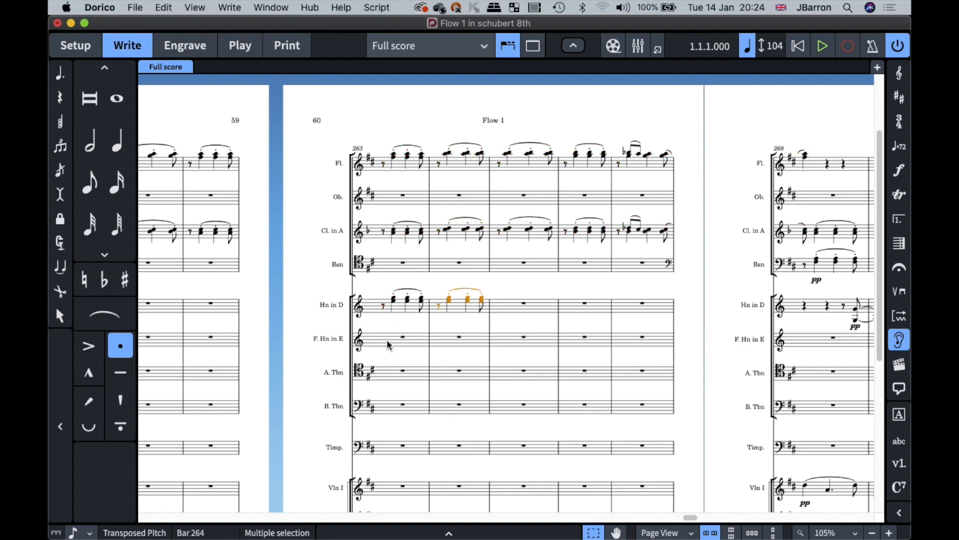
key(super+z)
key(super+z)
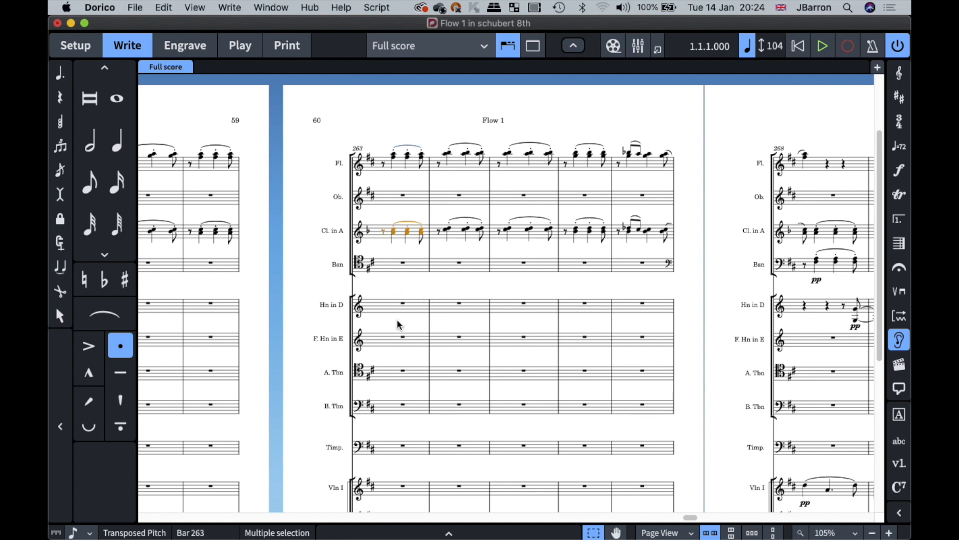
key(Escape)
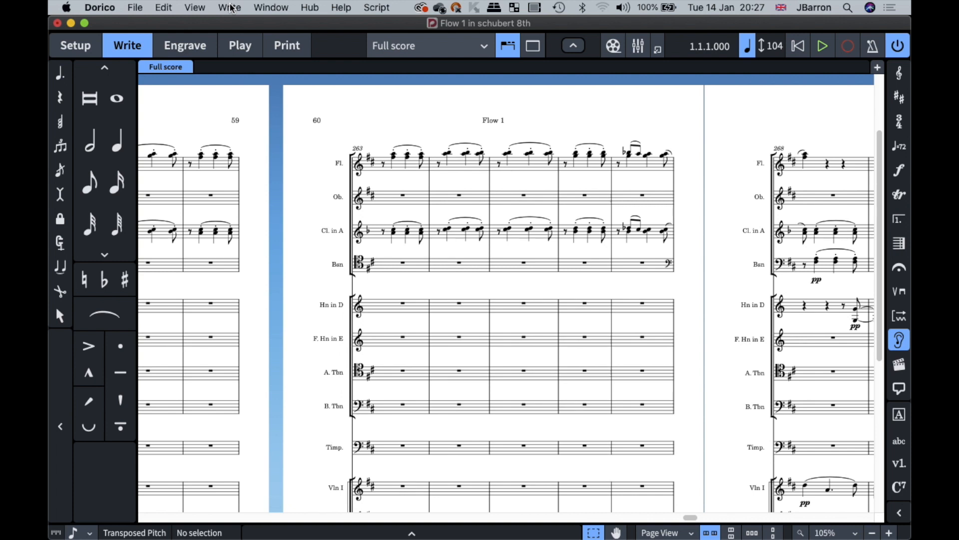
View the project's instrument tracks in Play mode and return to the full score in Write mode.
key(super+4)
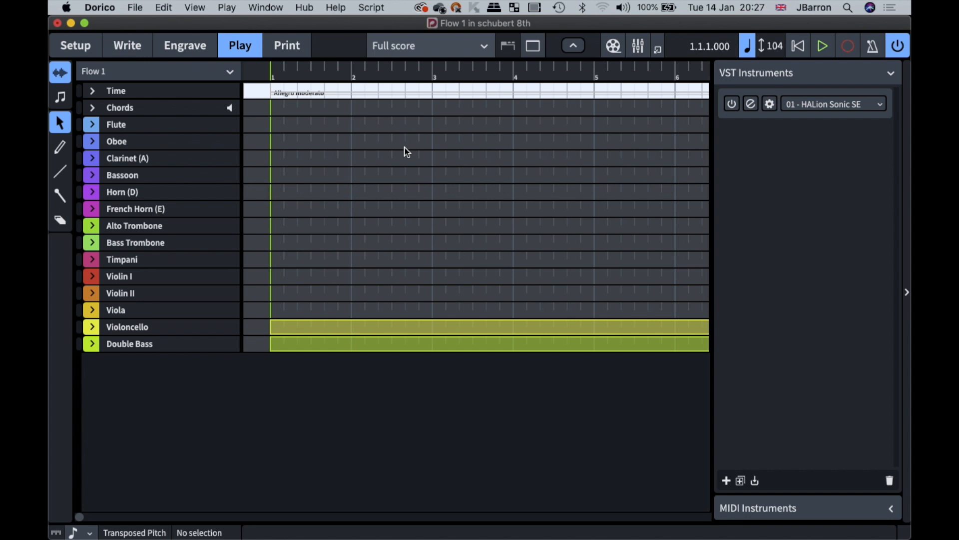
key(super+2)
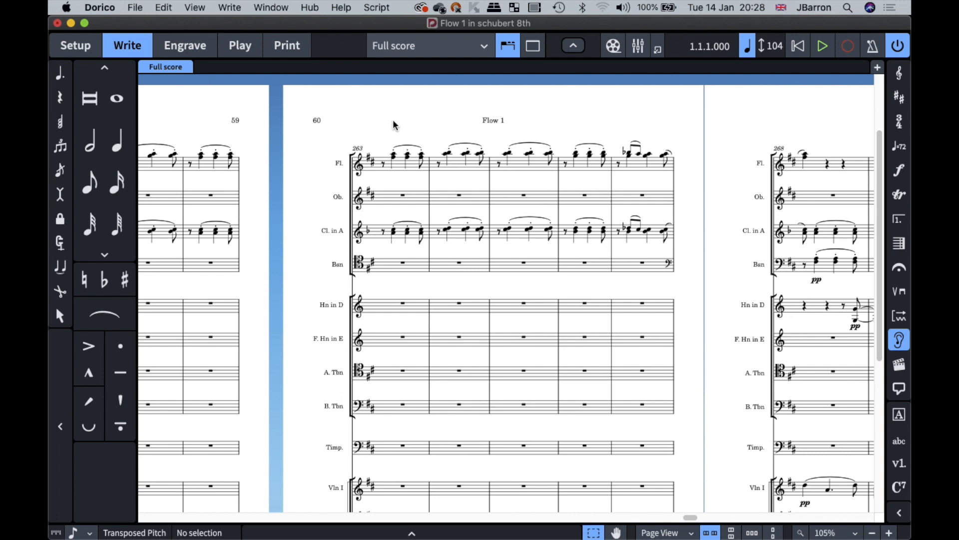
Open the HALion Sonic SE instrument from Play mode and audition the Flute Combi and Oboe Combi sounds.
click(234, 52)
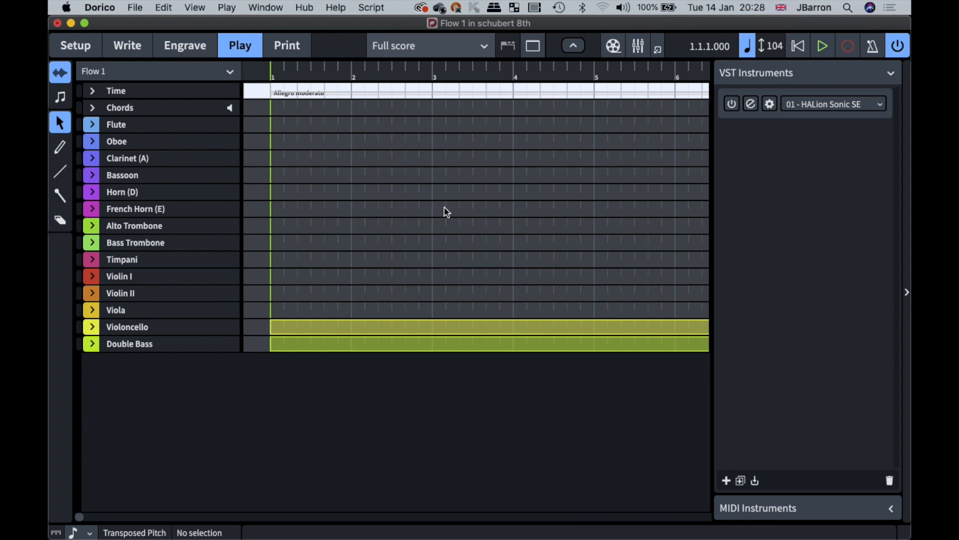
click(750, 108)
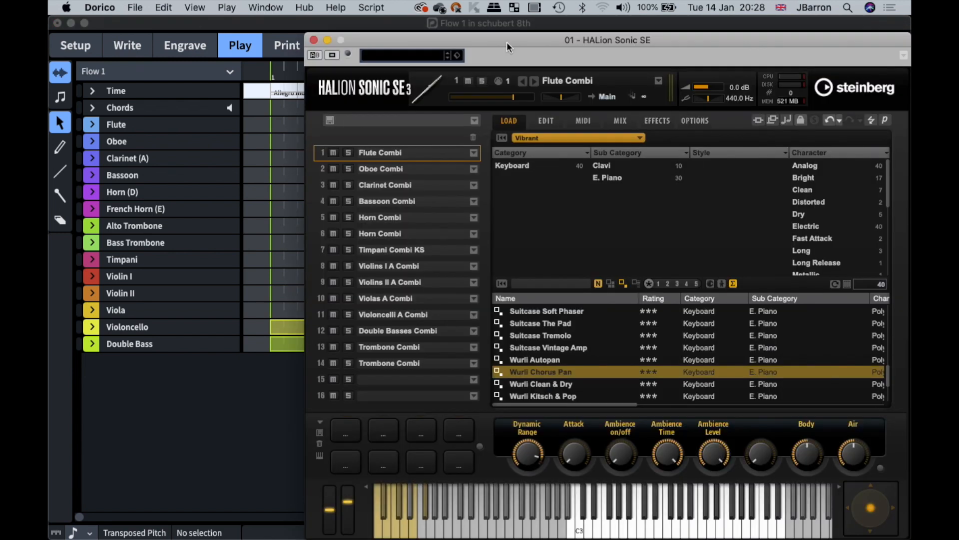
drag(507, 42, 490, 25)
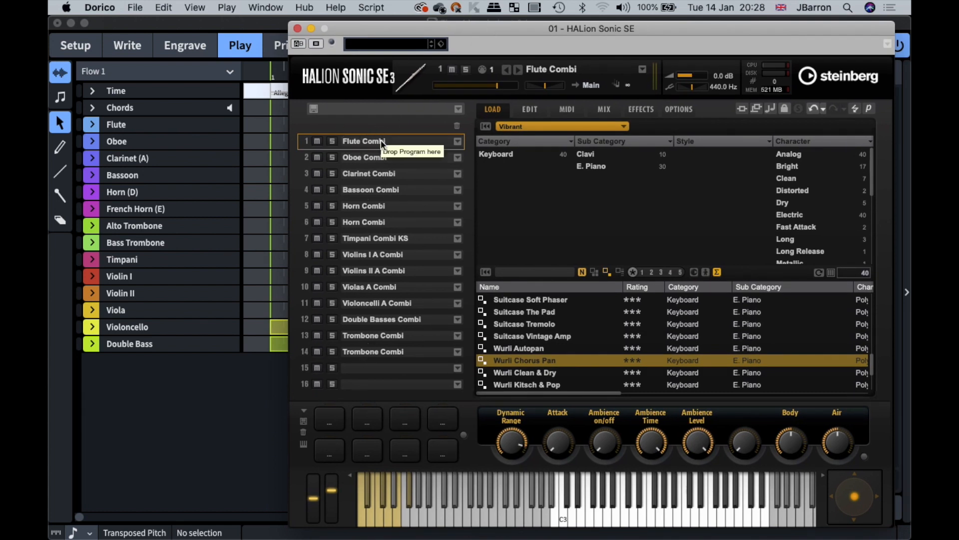
click(597, 525)
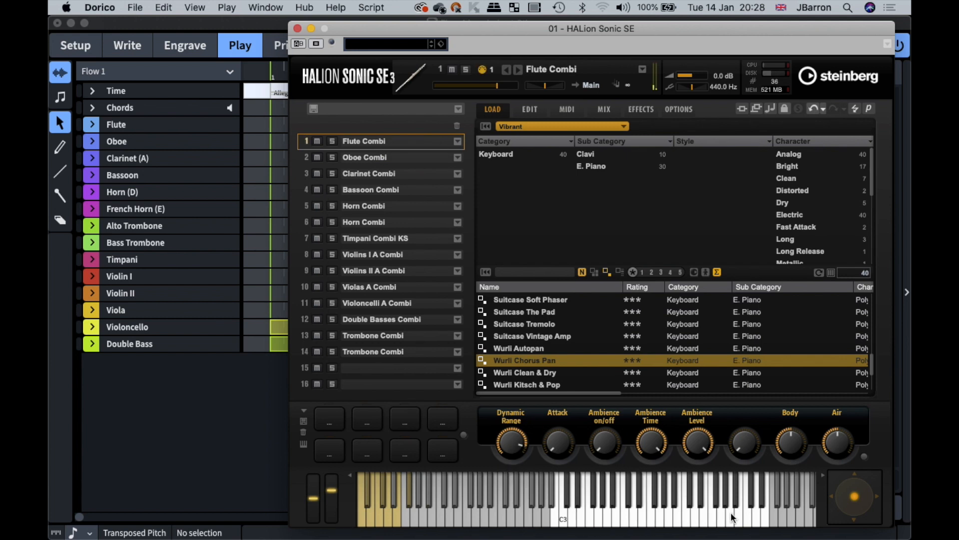
click(392, 158)
click(590, 519)
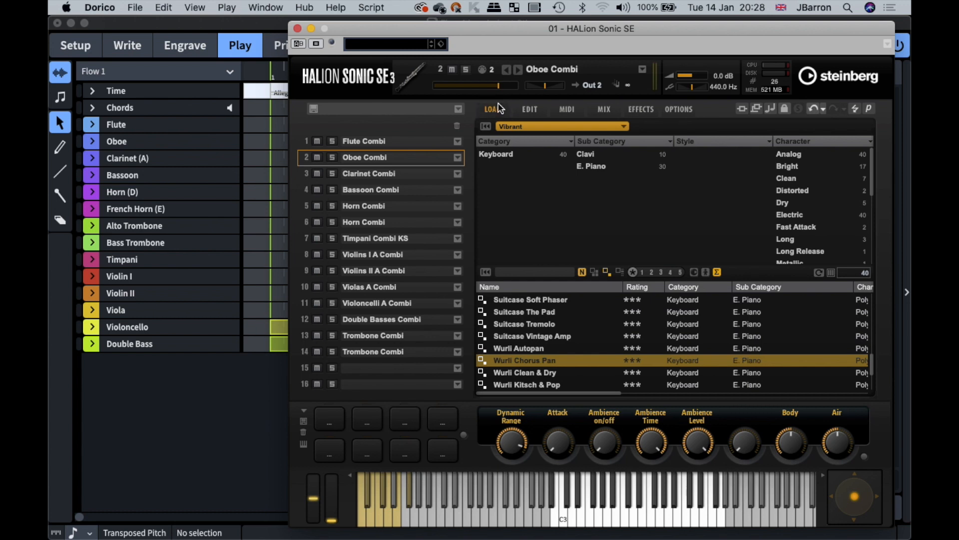
View the Oboe Combi's edit settings, return to the sound loading page, and close the HALion Sonic SE window.
click(529, 111)
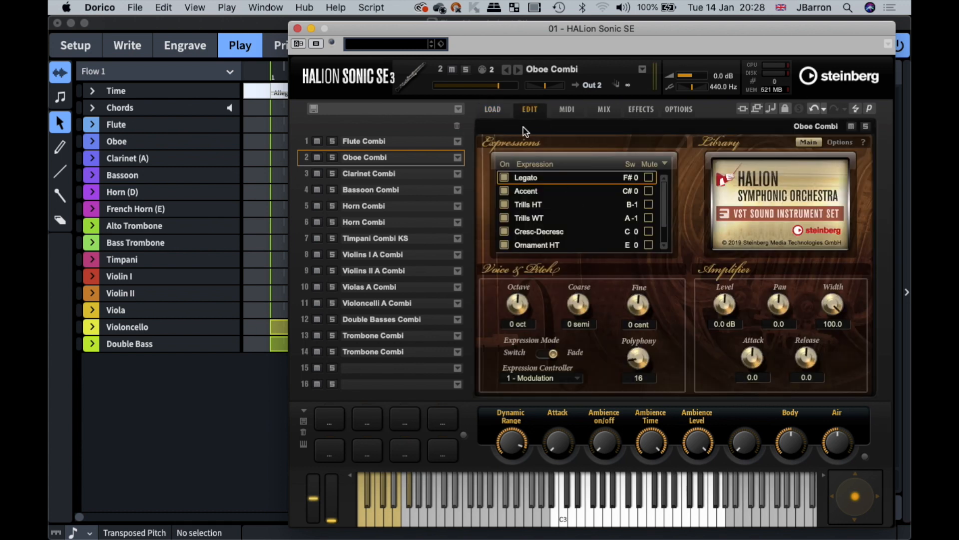
click(493, 109)
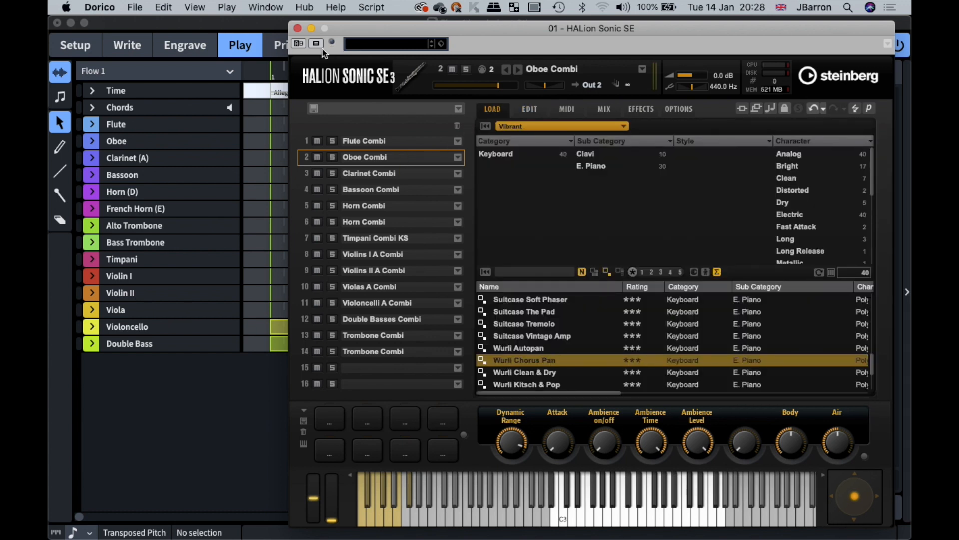
click(297, 28)
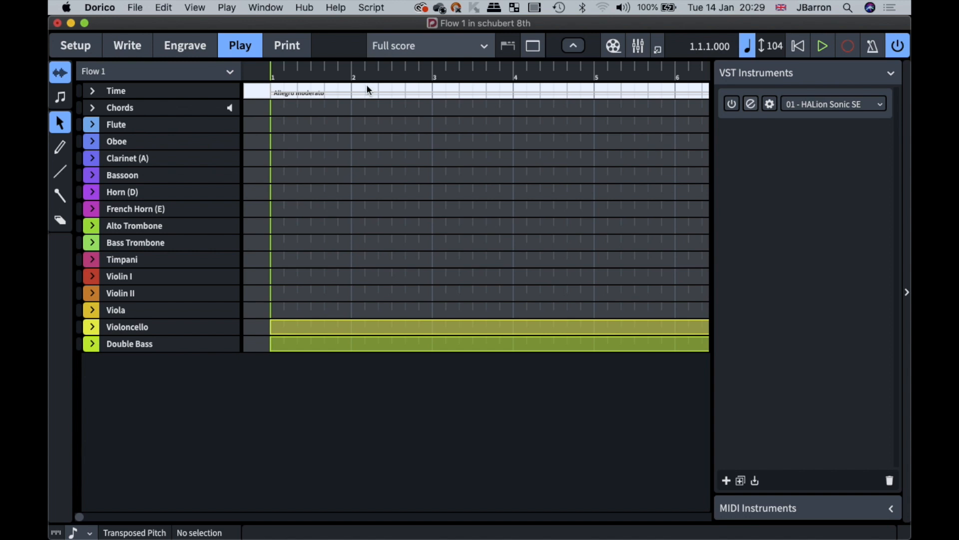
Examine the available playback templates, highlight NotePerformer, and close the list without applying it.
click(227, 7)
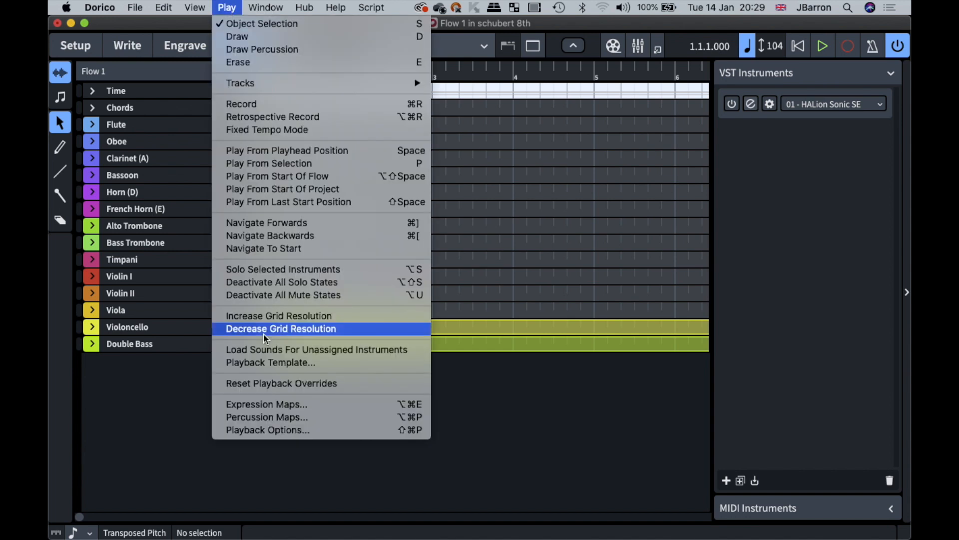
click(261, 364)
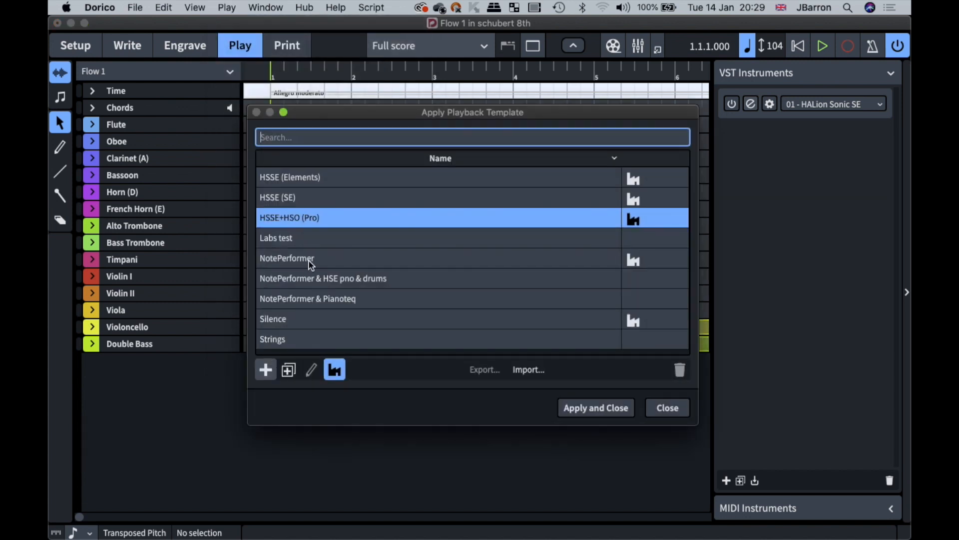
click(311, 264)
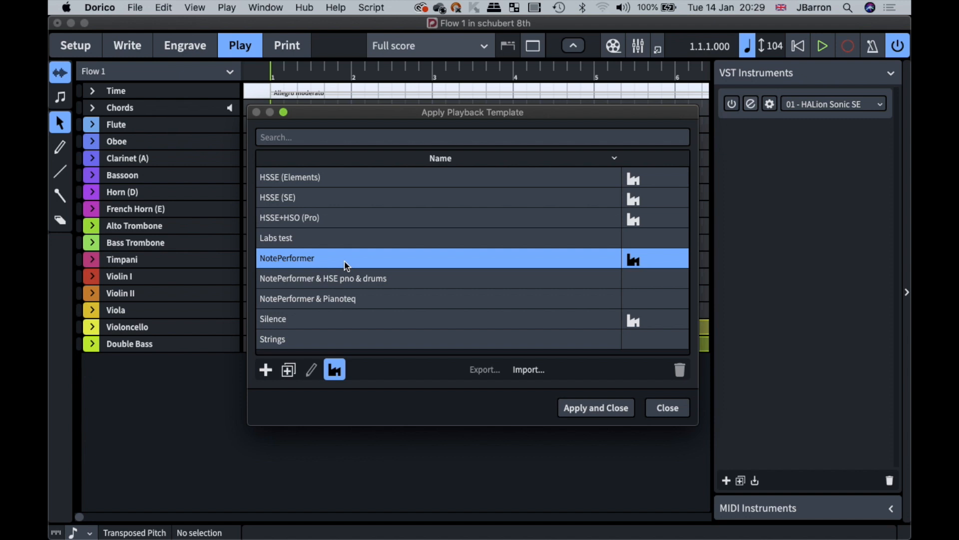
click(663, 411)
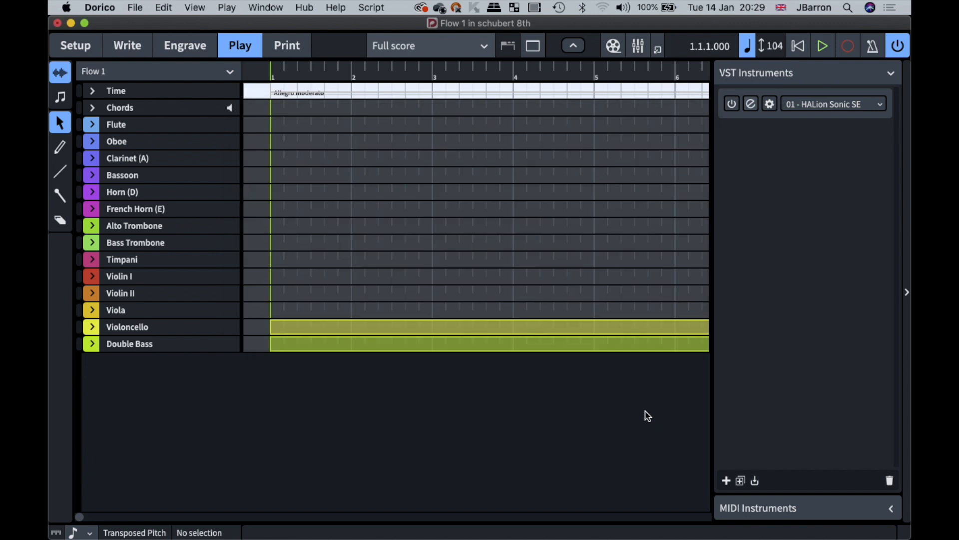
Return to Write mode, switch to the open Star Wars Suite - NP project, and view the start of its full score.
key(super+2)
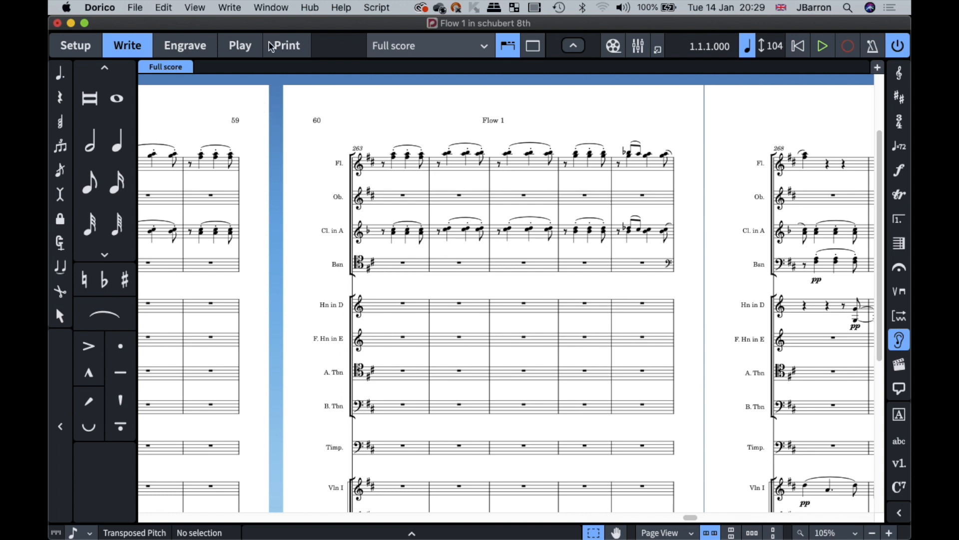
click(271, 7)
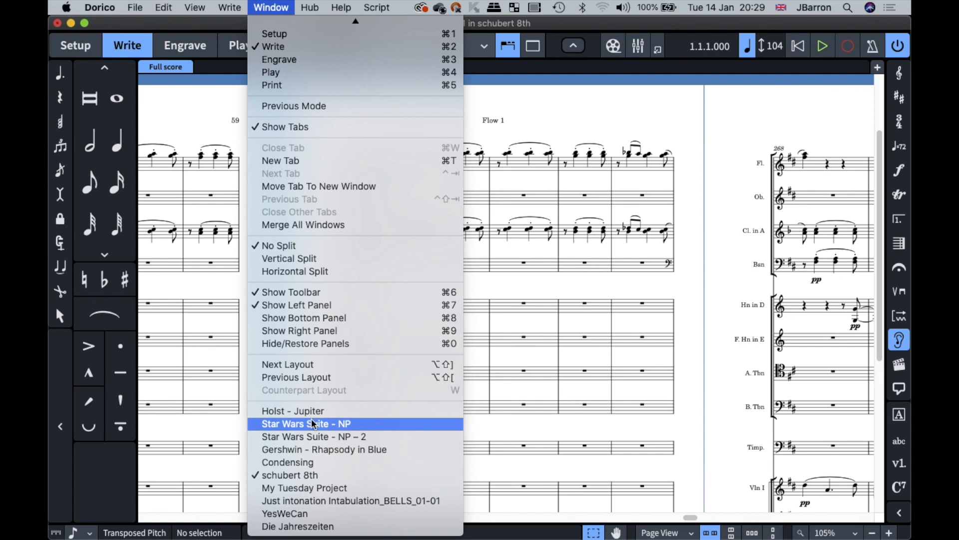
click(314, 422)
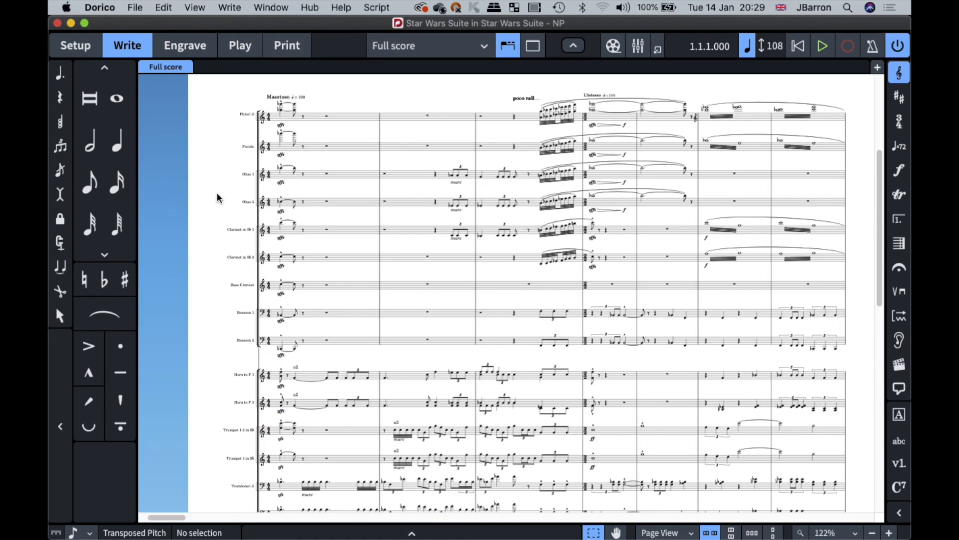
scroll(217, 198, up, 1)
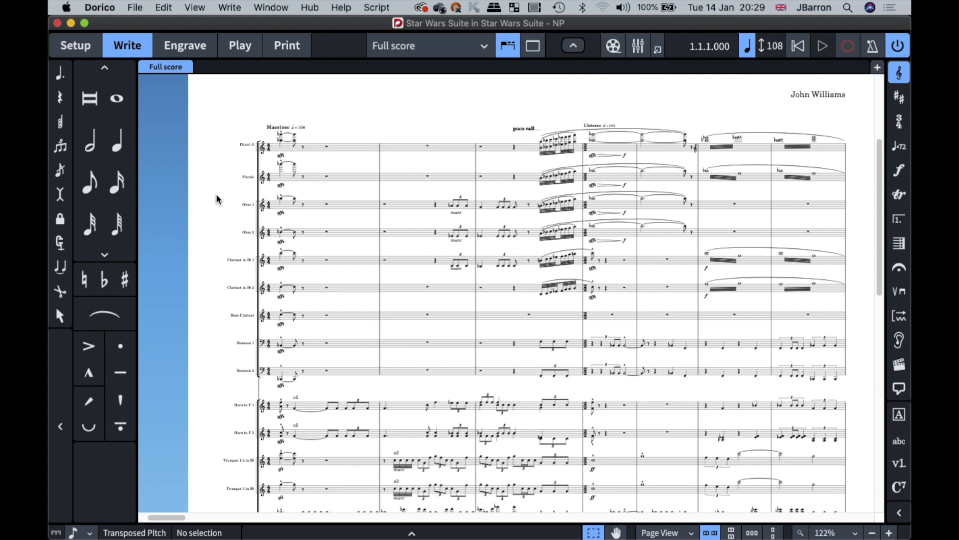
Switch to Play mode and examine the channel mixer of the 01 - NotePerformer instrument, closing its window when done.
click(237, 49)
click(750, 104)
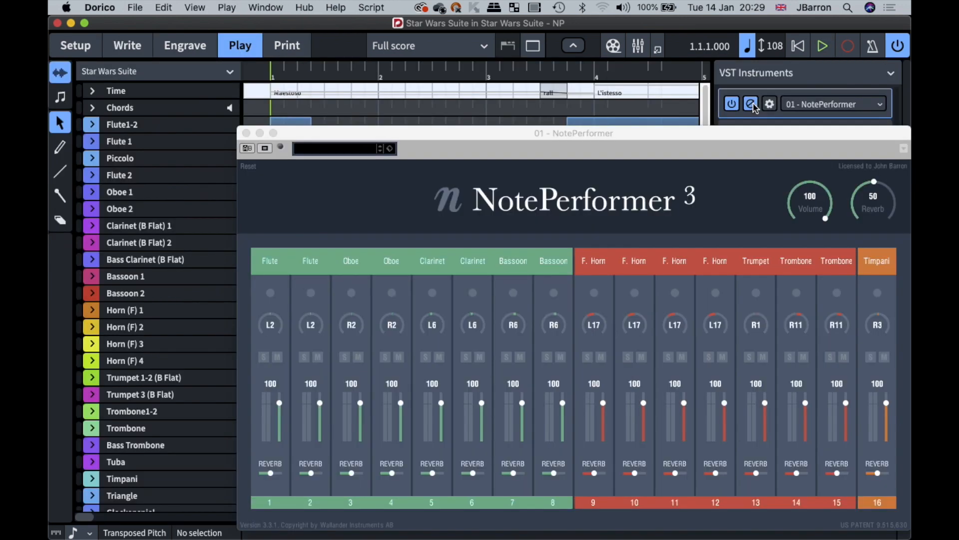
drag(526, 133, 457, 85)
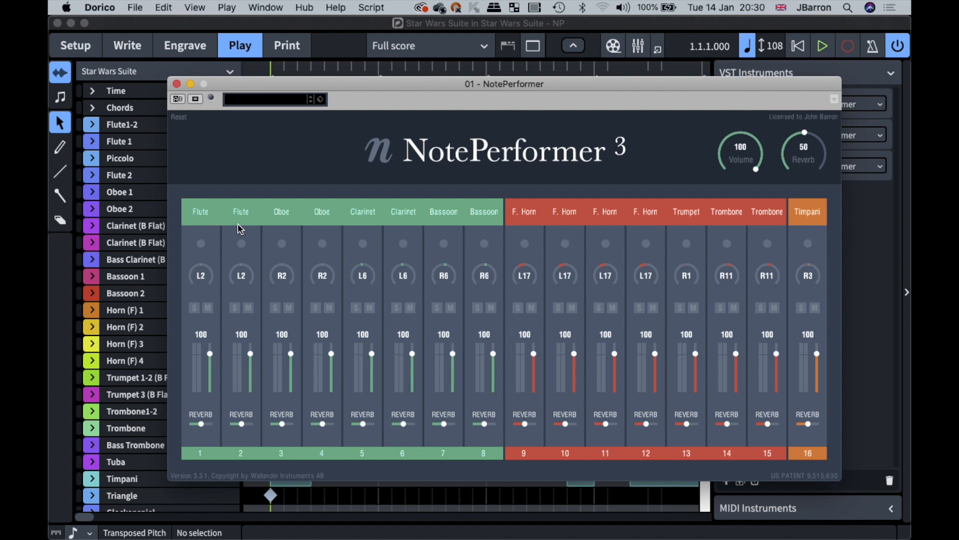
click(176, 84)
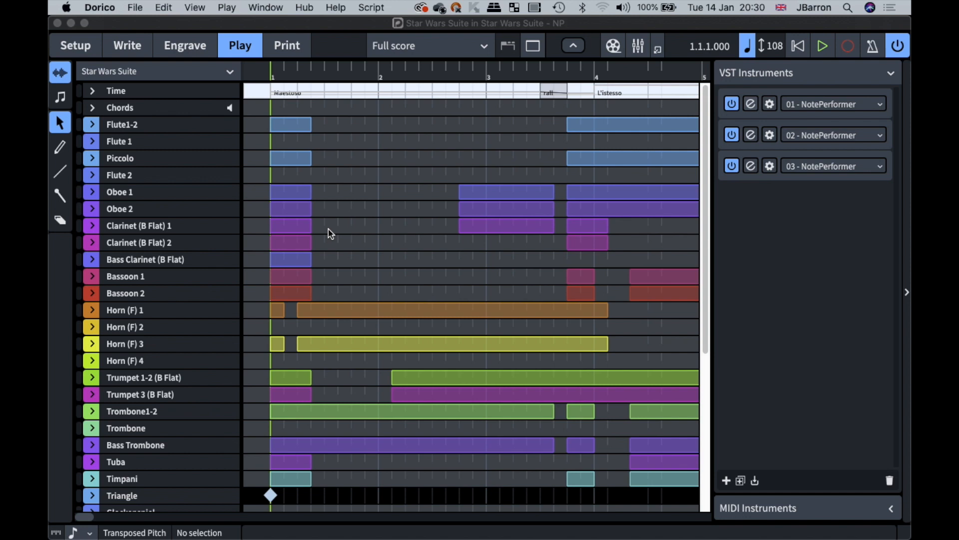
click(757, 222)
Review the uncompressed WAV export options with players set to export as separate files, and leave without exporting.
click(142, 6)
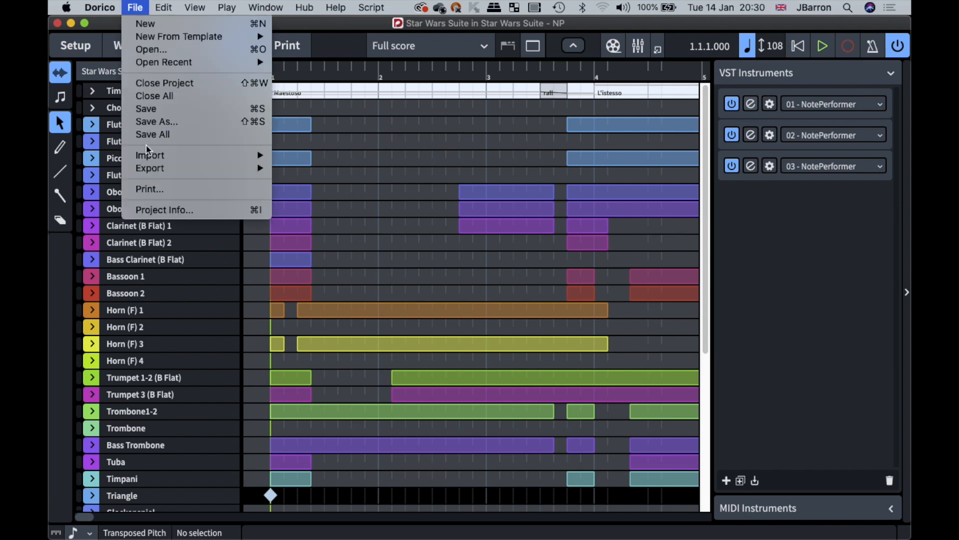
mouse_move(147, 170)
click(286, 181)
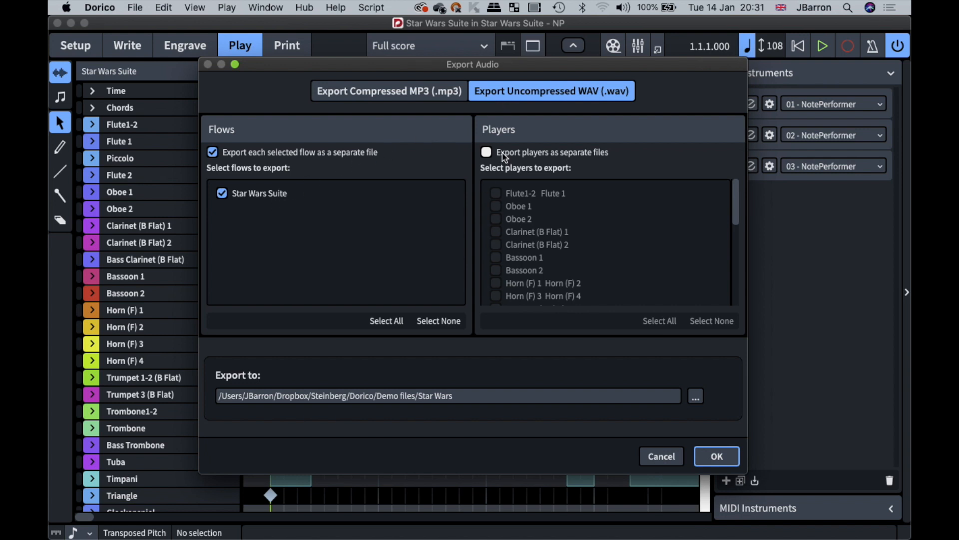
click(535, 156)
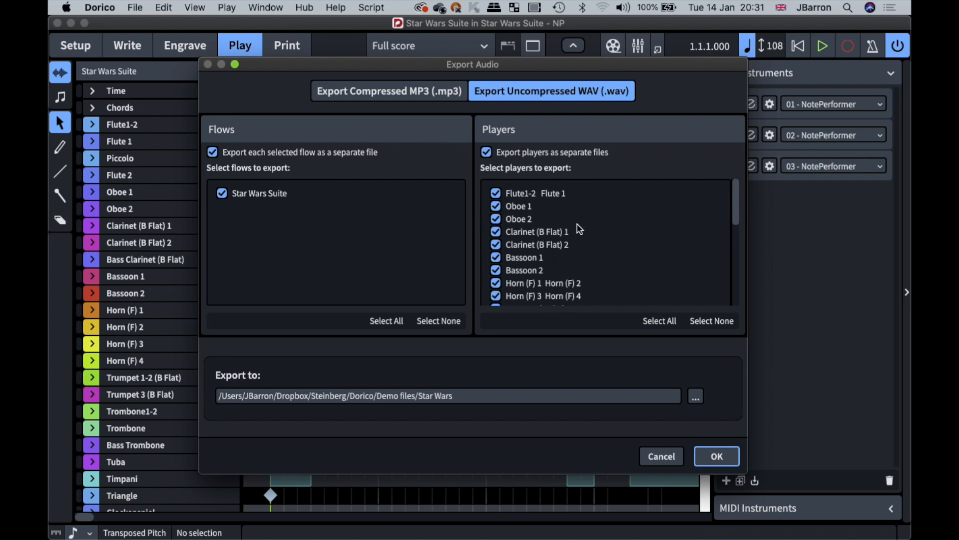
scroll(579, 229, down, 3)
scroll(580, 229, down, 10)
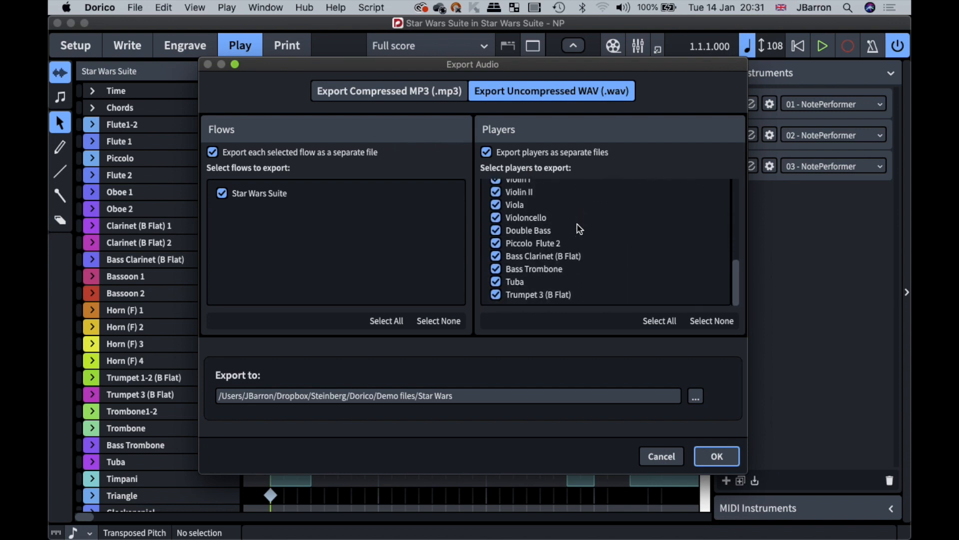
scroll(579, 229, up, 15)
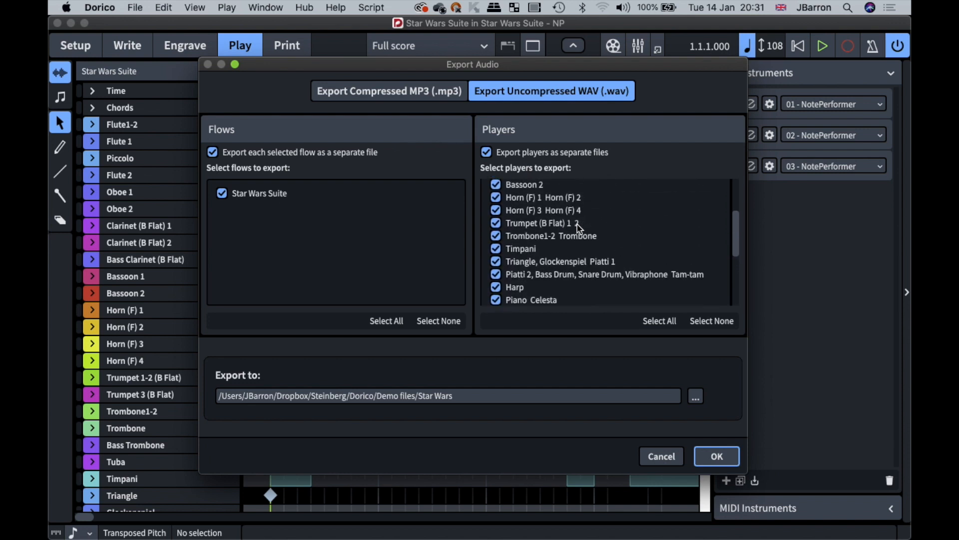
click(663, 456)
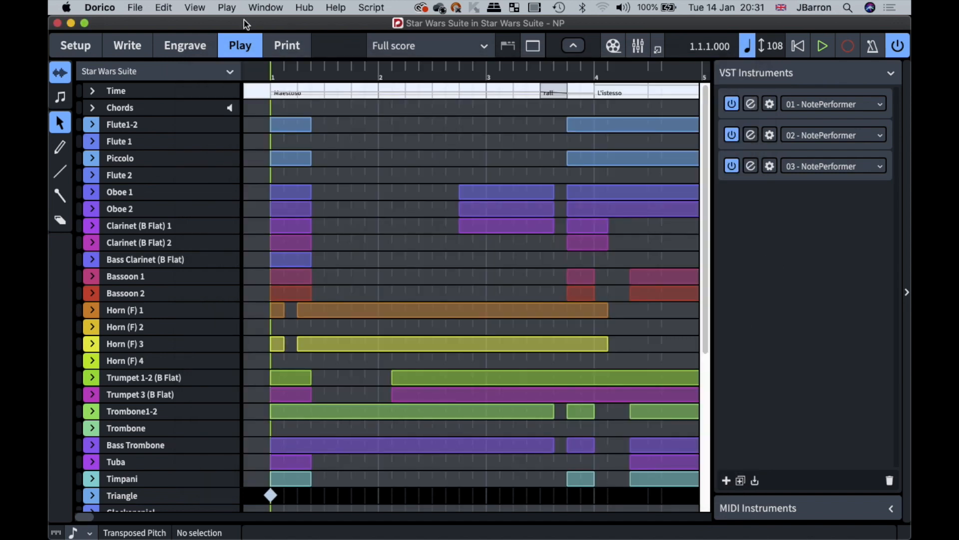
Look through the available playback templates and close the list without applying one.
click(224, 8)
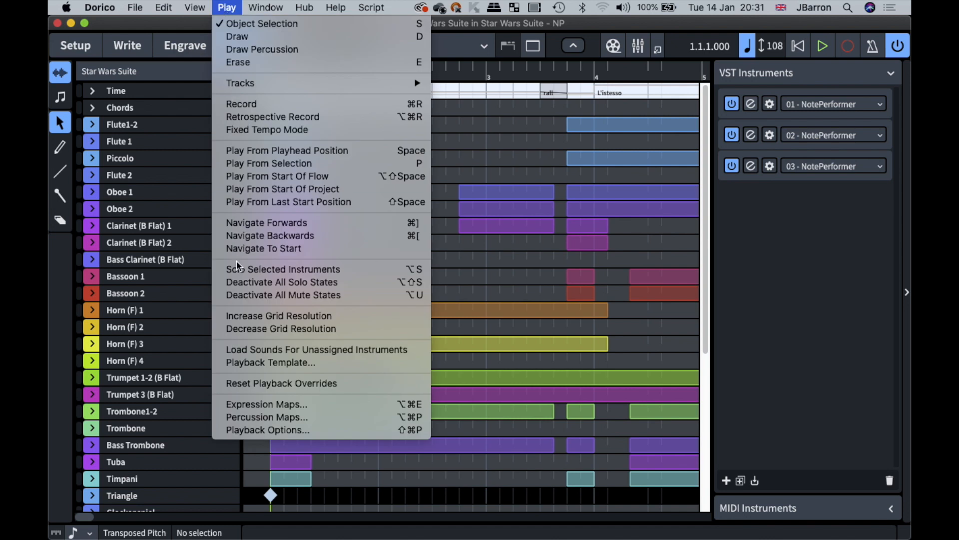
click(245, 363)
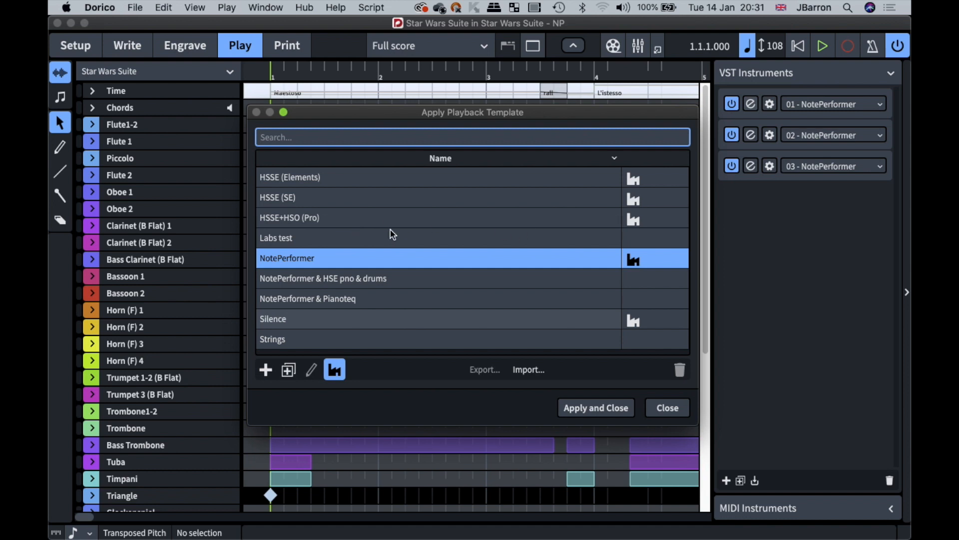
click(662, 416)
Play back the Star Wars Suite full score from the start in Write mode, following the music across the pages, and stop playback.
key(super+2)
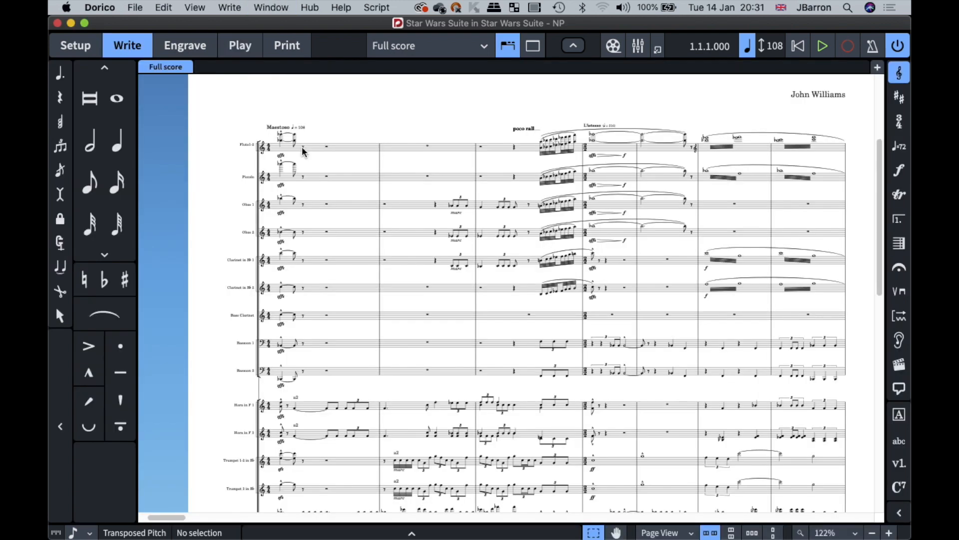
key(space)
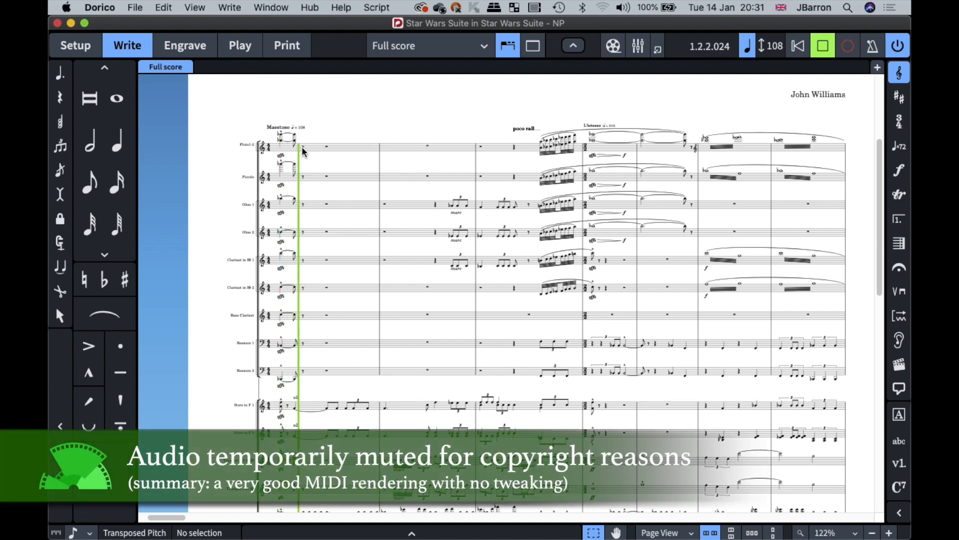
scroll(303, 151, down, 1)
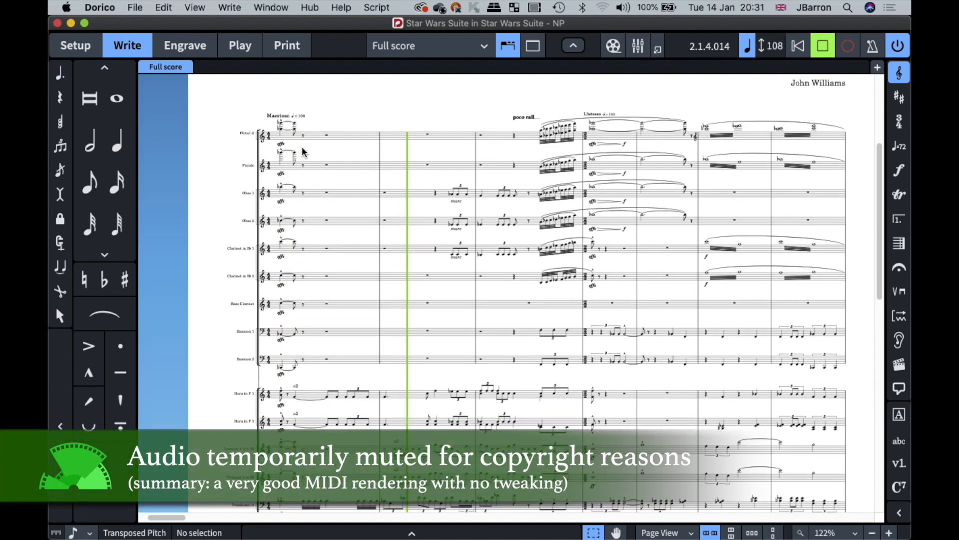
scroll(304, 151, down, 5)
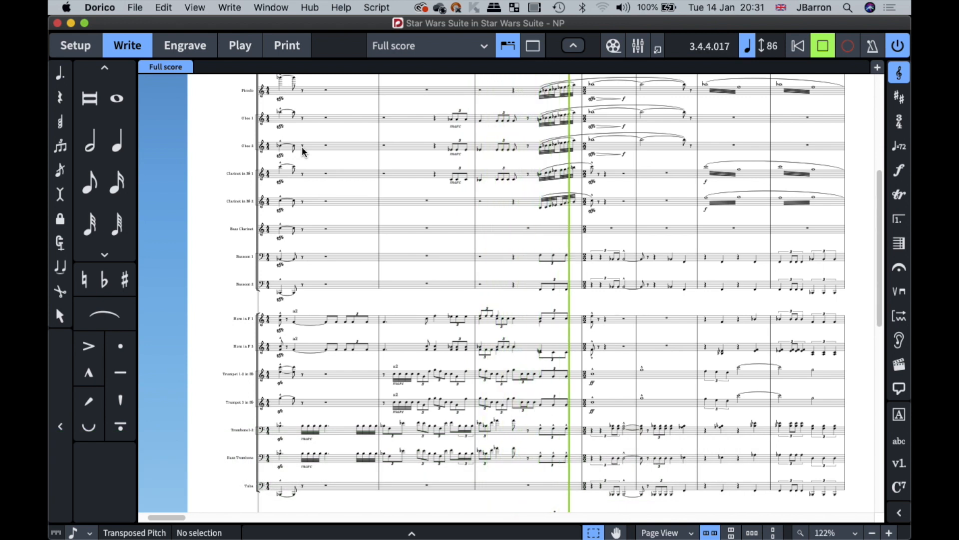
scroll(304, 150, up, 5)
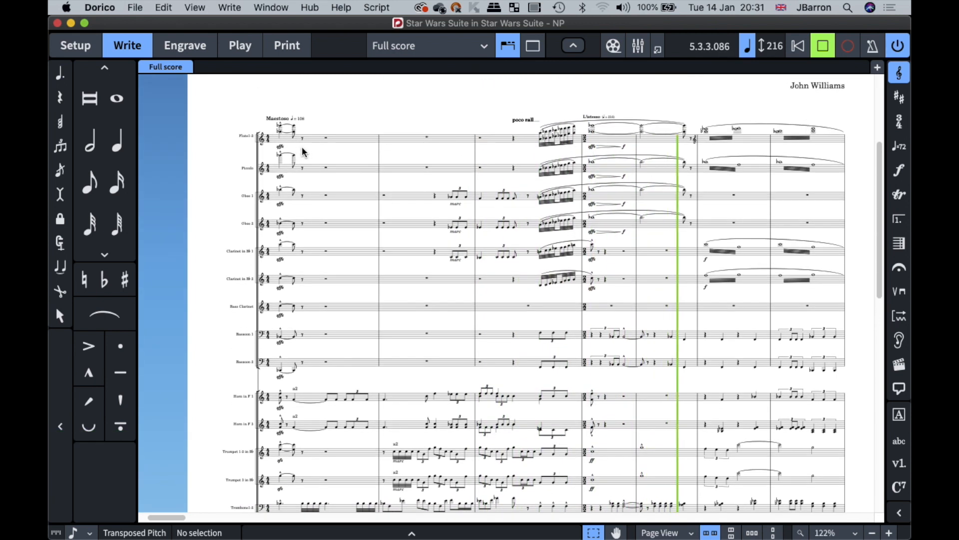
scroll(304, 151, down, 2)
scroll(304, 151, down, 3)
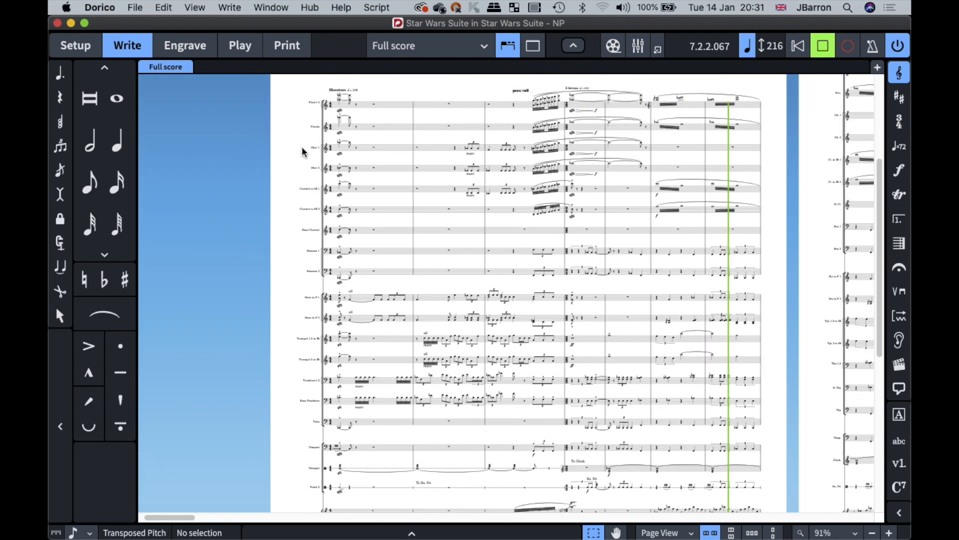
scroll(303, 151, up, 2)
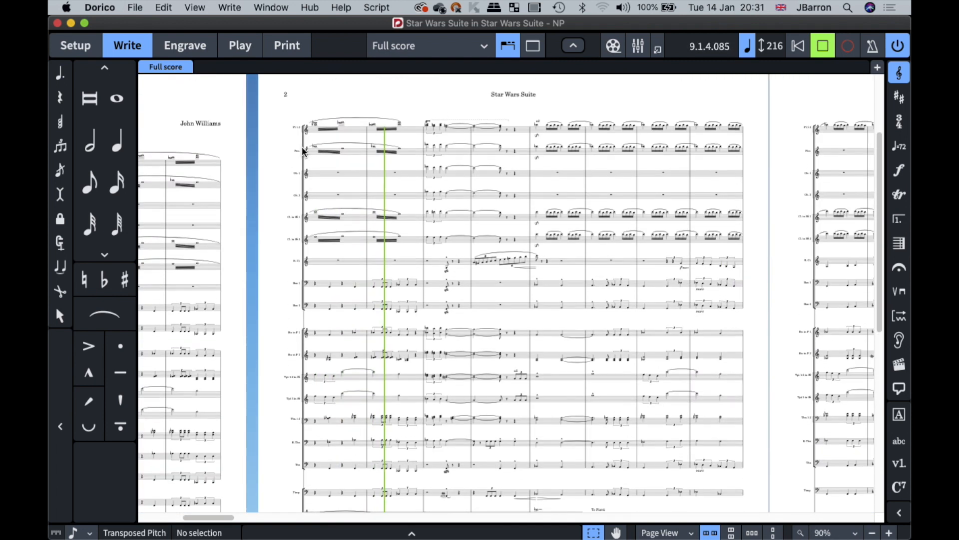
scroll(303, 151, down, 5)
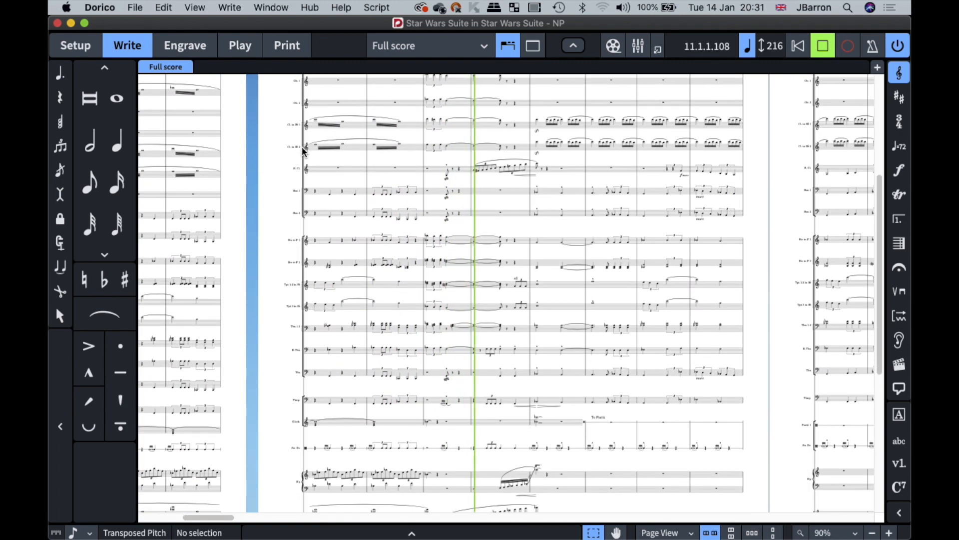
scroll(304, 151, up, 8)
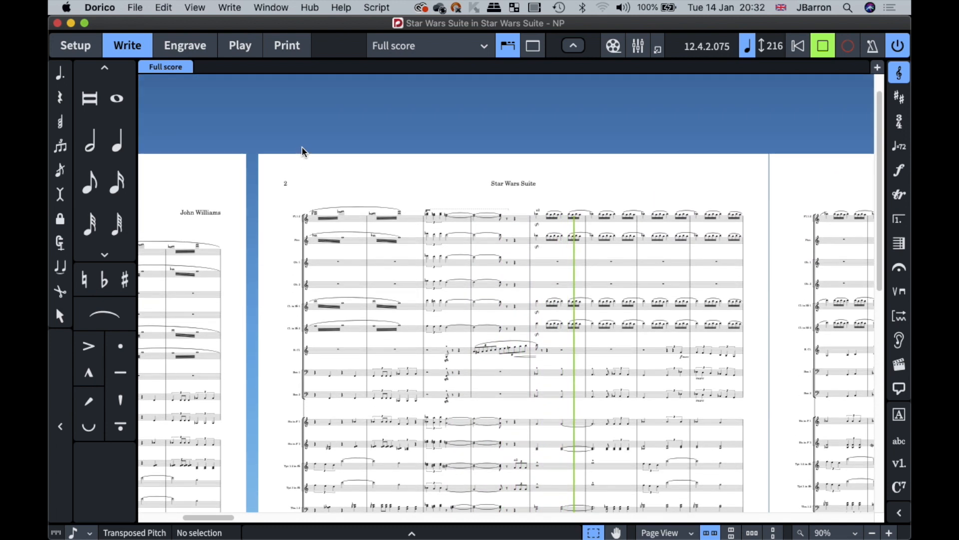
scroll(455, 239, up, 2)
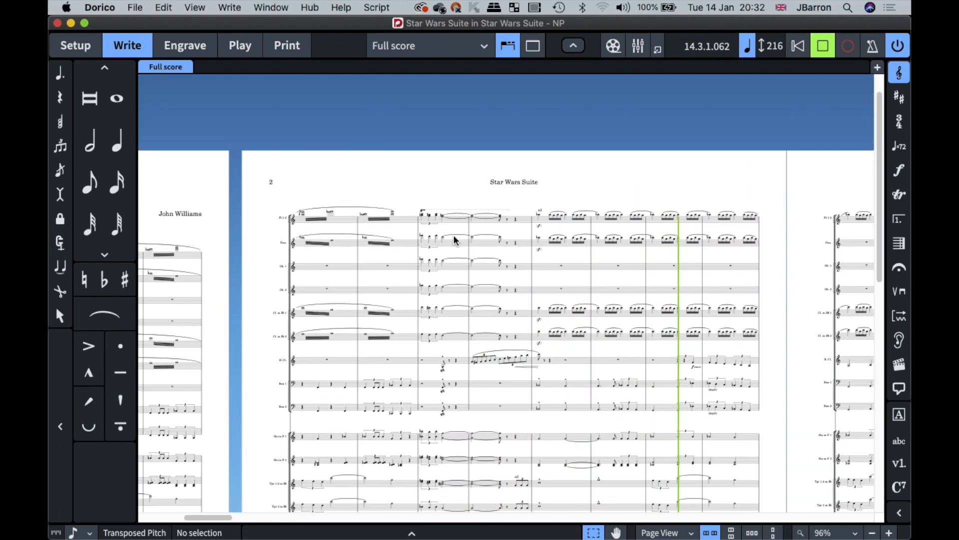
scroll(454, 240, up, 4)
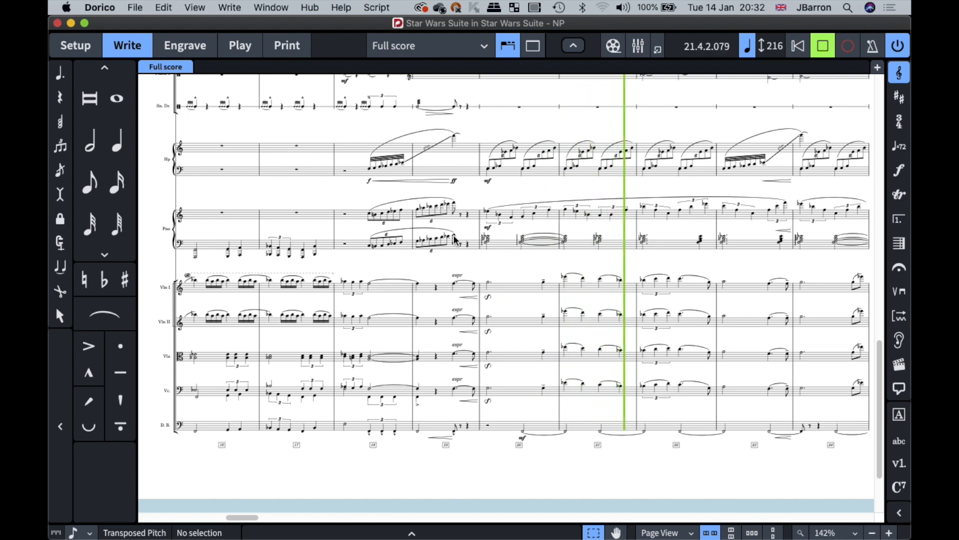
key(space)
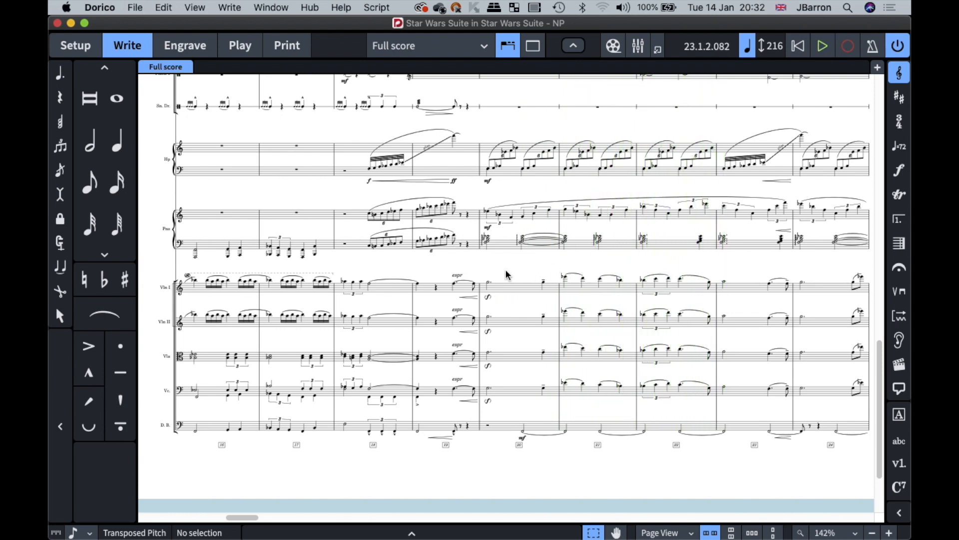
scroll(499, 273, up, 10)
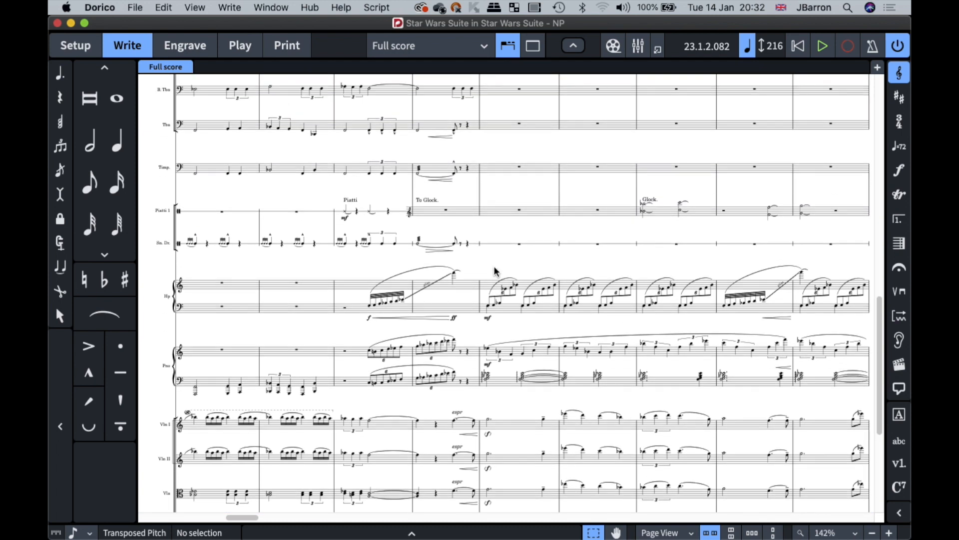
scroll(495, 272, up, 3)
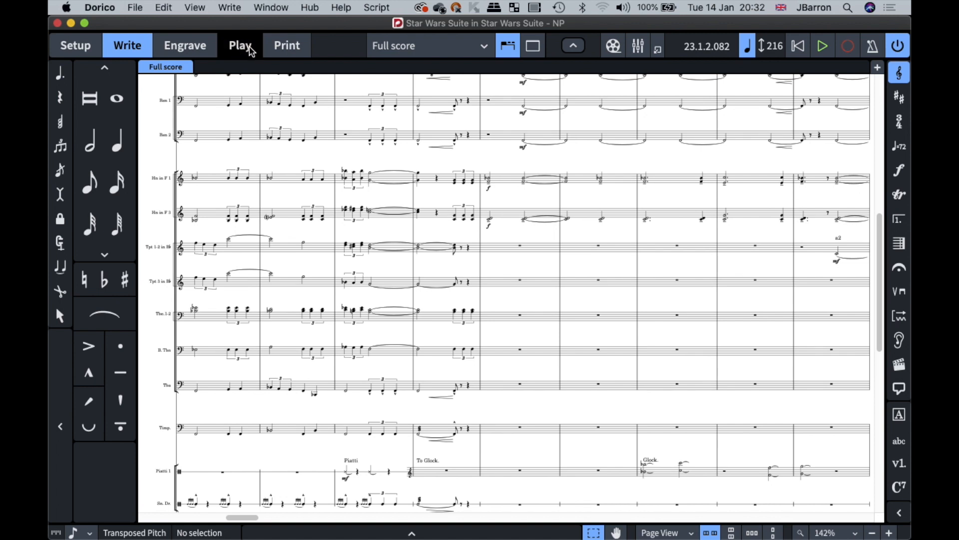
click(249, 54)
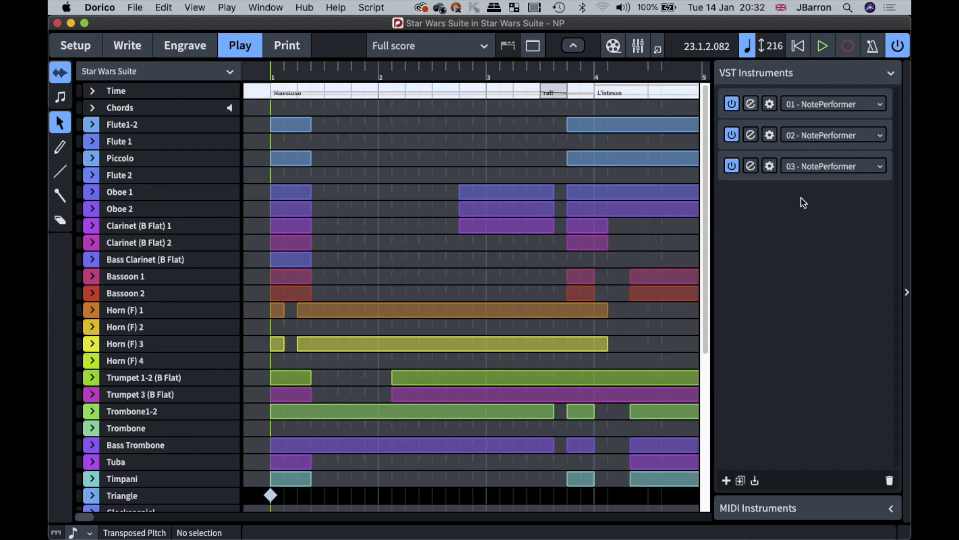
click(259, 6)
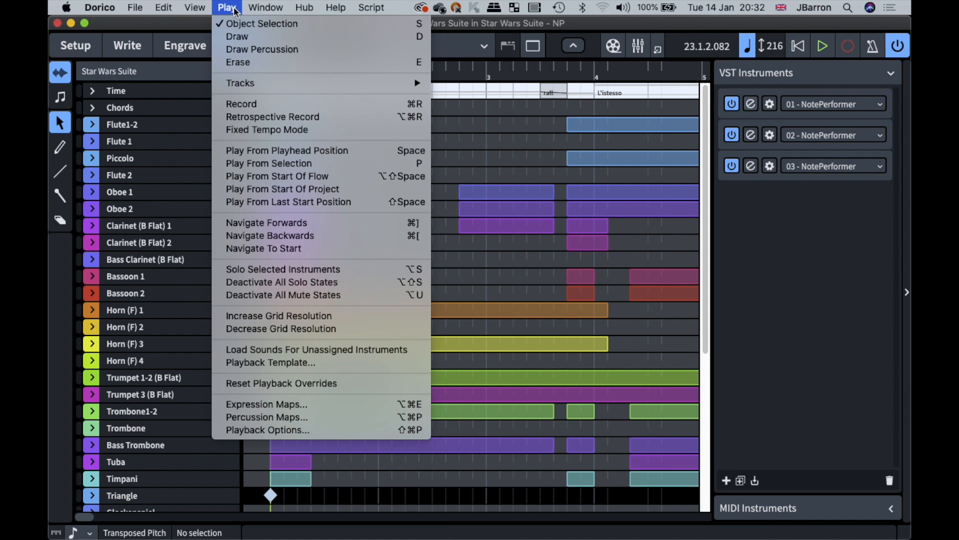
mouse_move(282, 537)
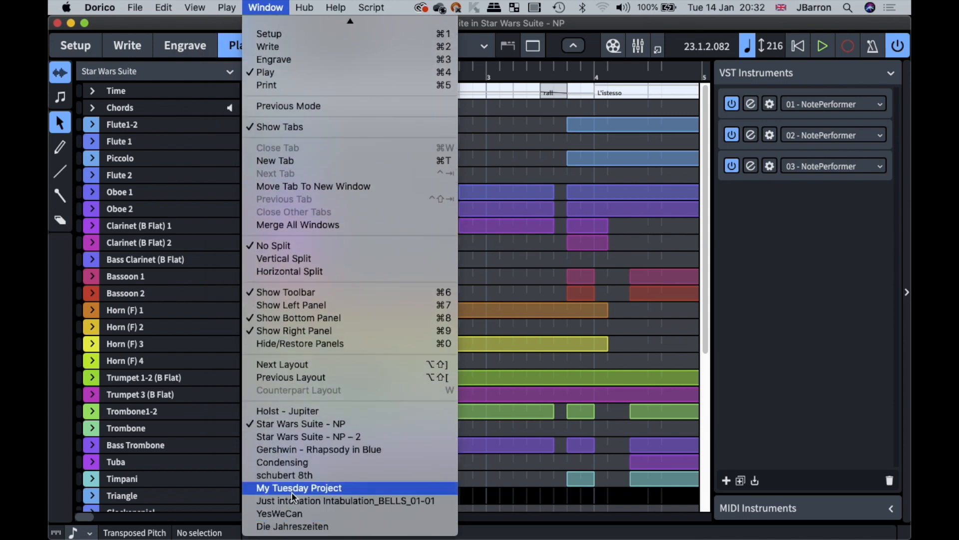
click(512, 400)
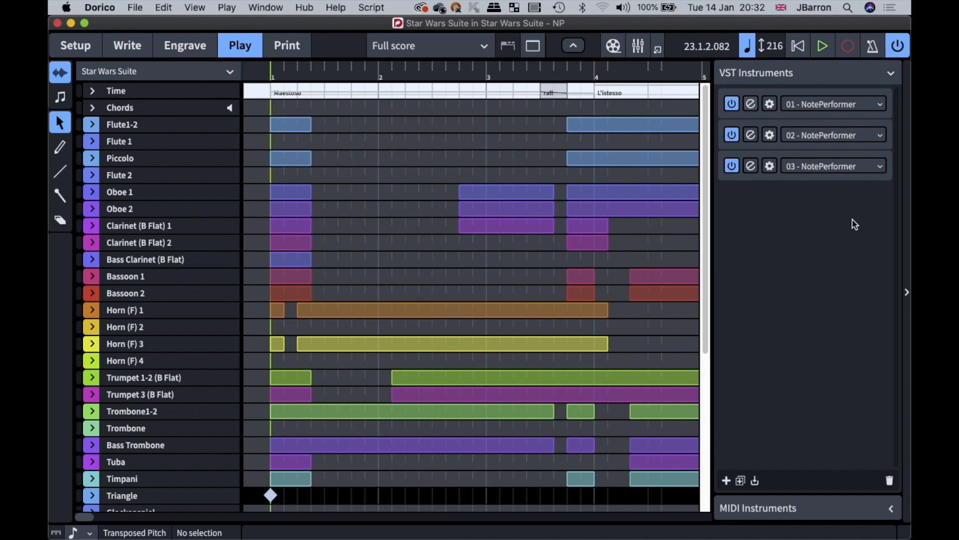
Switch to the open schubert 8th project and show its flow in Play mode.
click(266, 7)
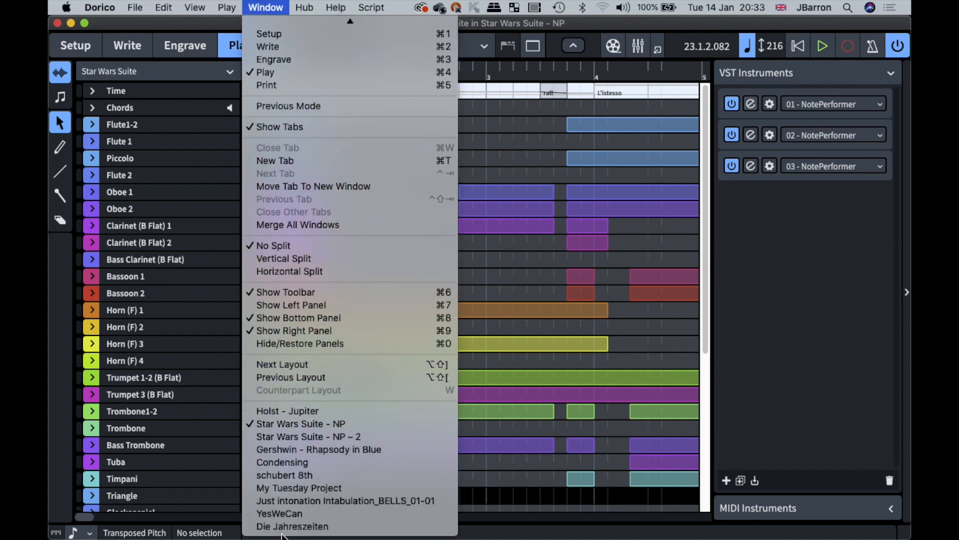
click(282, 415)
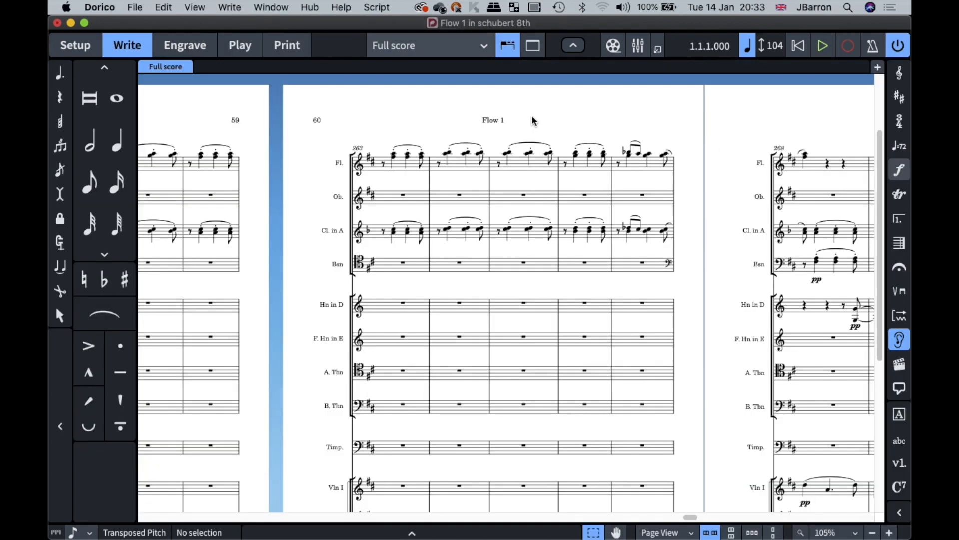
key(super+4)
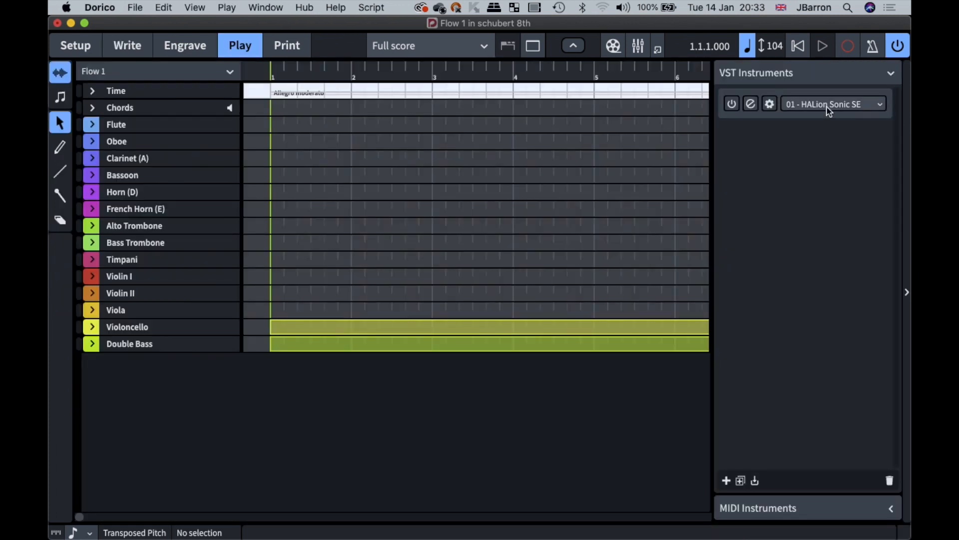
Examine the sounds loaded in the 01 - HALion Sonic SE instrument, selecting the Oboe Combi slot, and close its window.
click(754, 107)
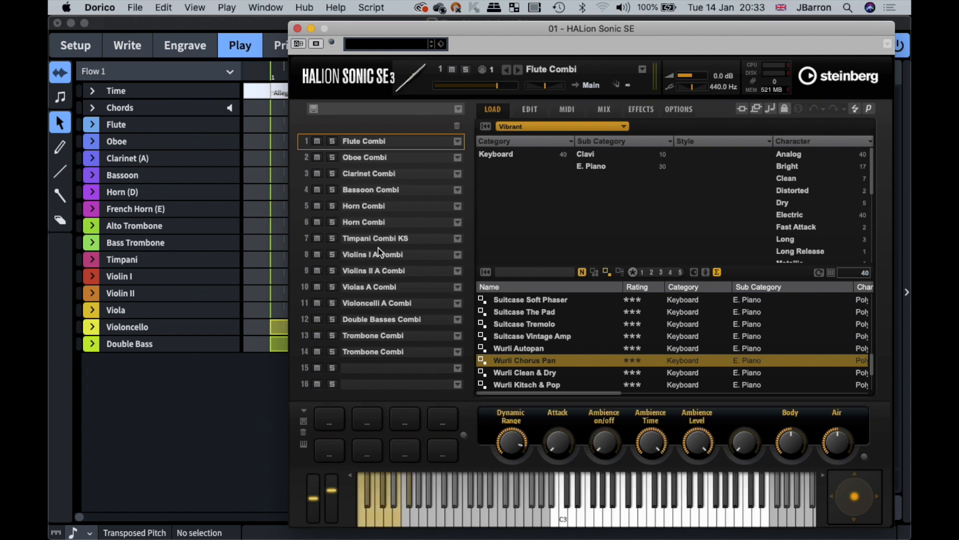
click(383, 161)
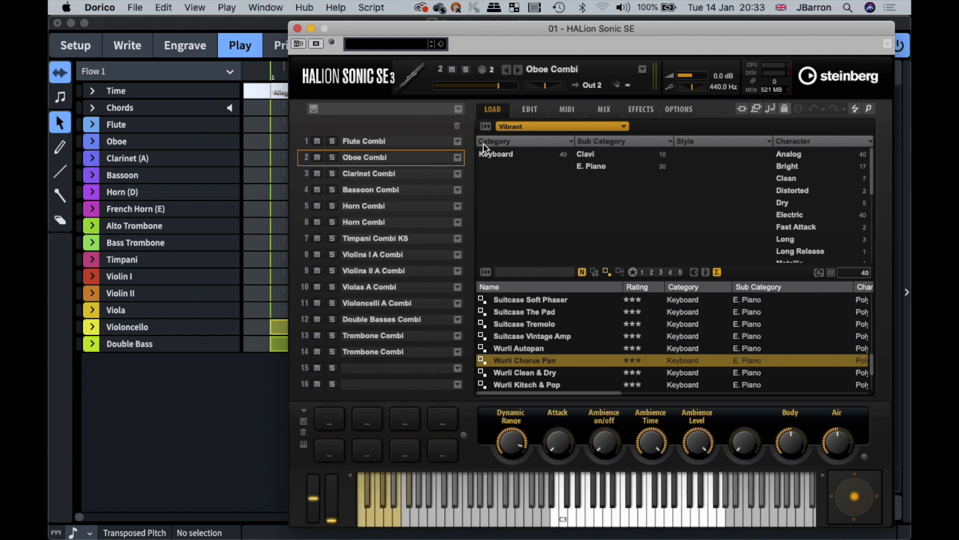
click(297, 28)
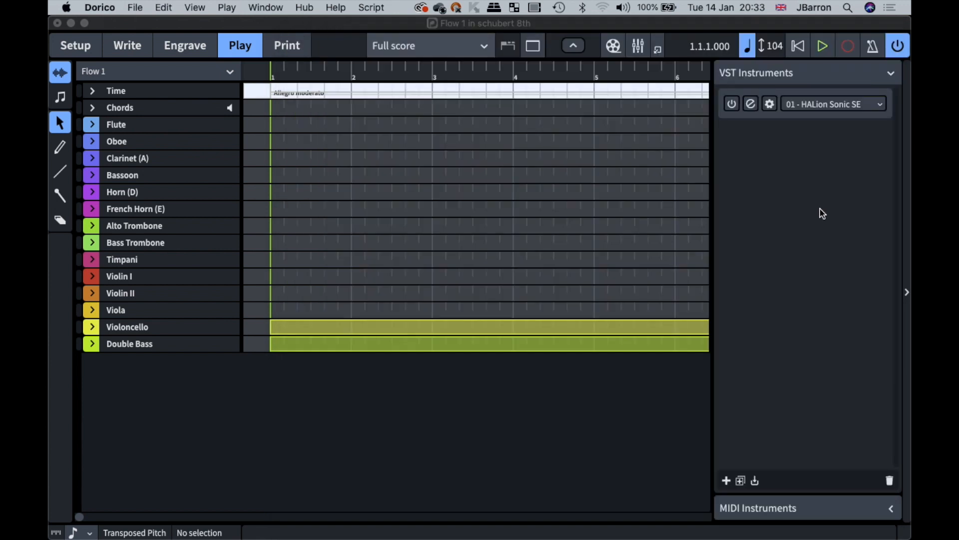
Add a new VST instrument slot, load Kontakt into it and show its plug-in window.
click(726, 480)
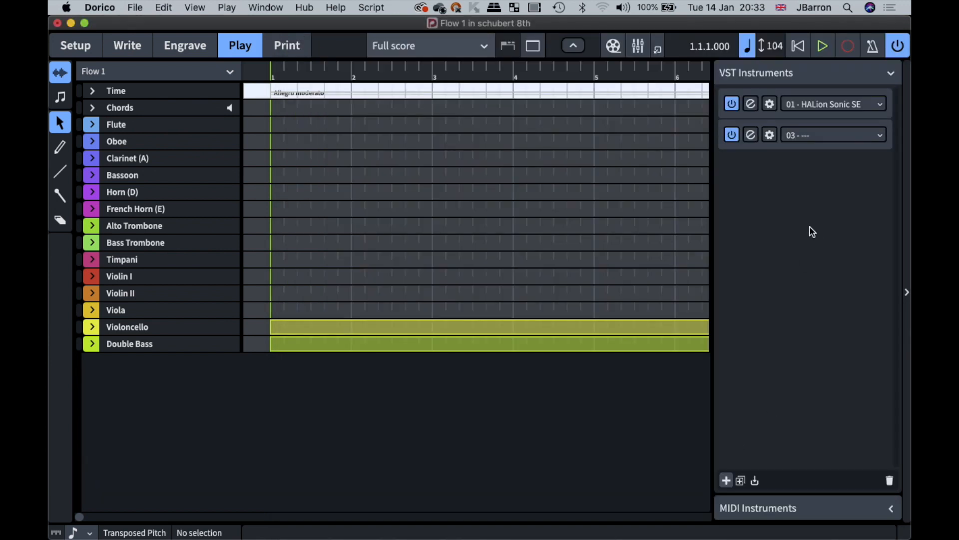
click(805, 136)
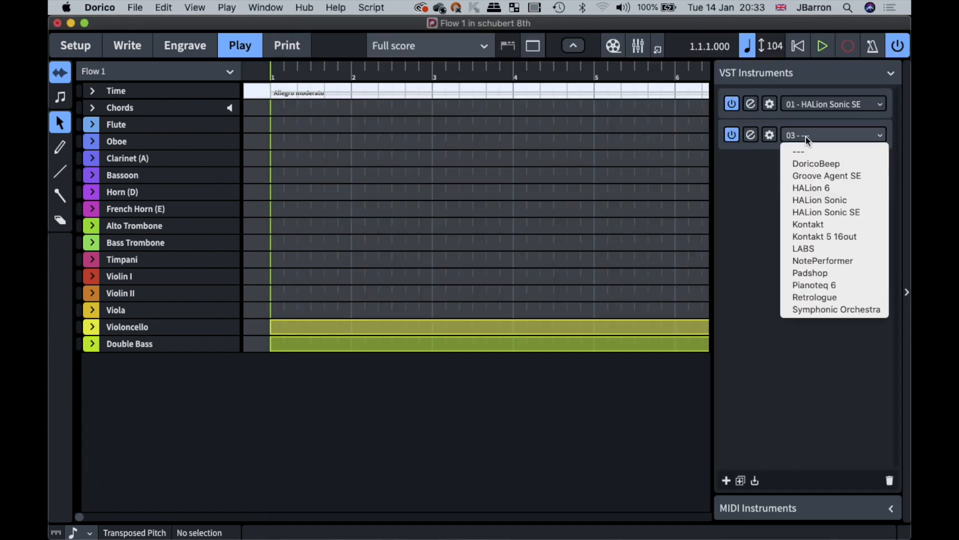
click(812, 226)
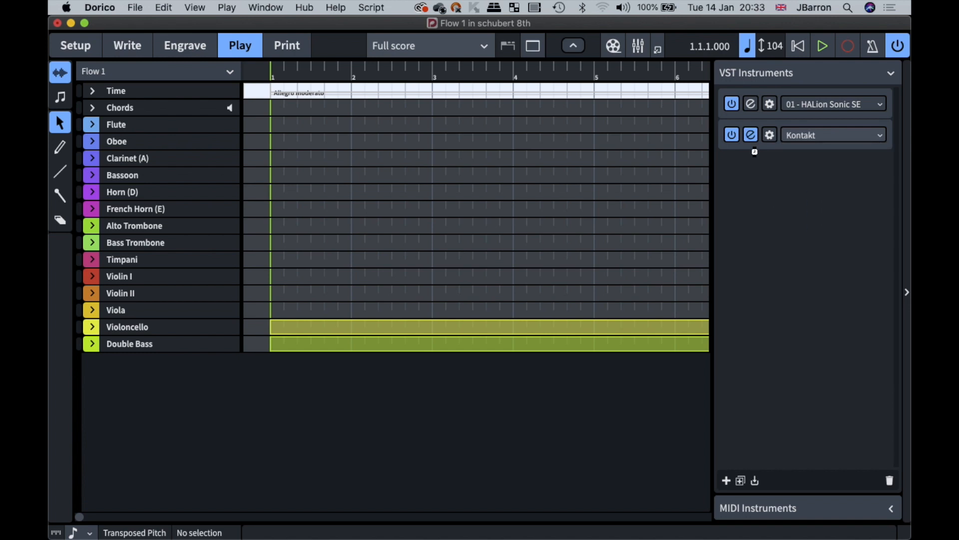
click(751, 136)
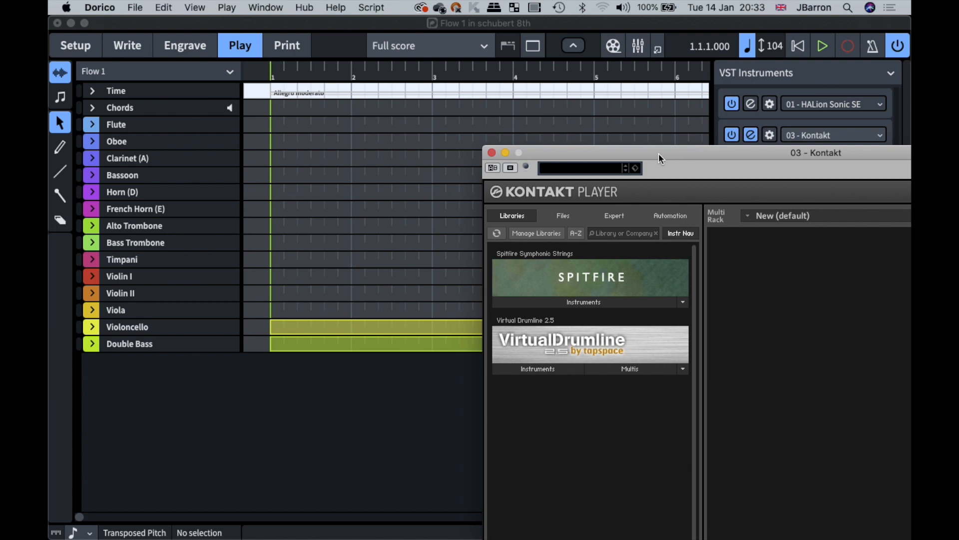
Load a - Violins 1 from Spitfire Symphonic Strings in Kontakt, dismiss the Spitfire help bubble and close the plug-in window.
drag(658, 153, 335, 40)
click(256, 188)
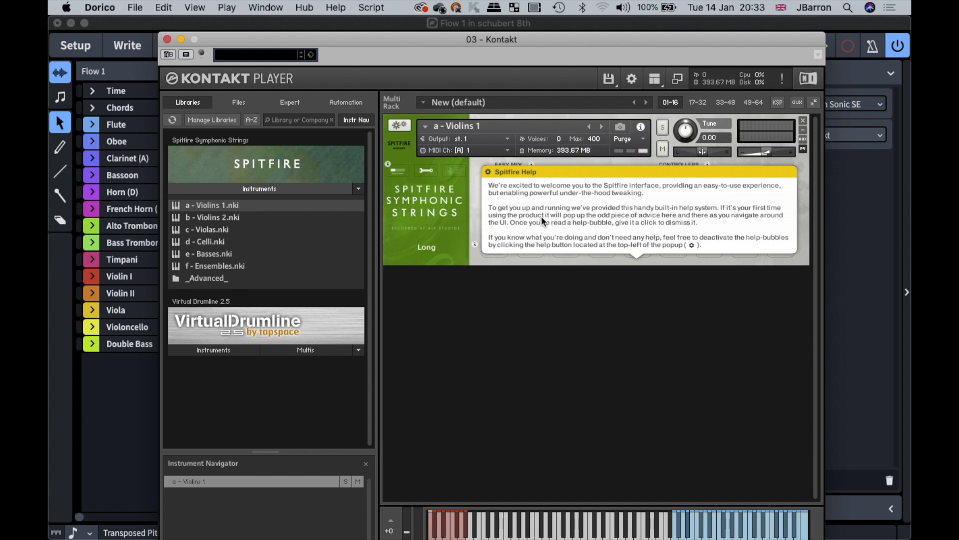
click(647, 178)
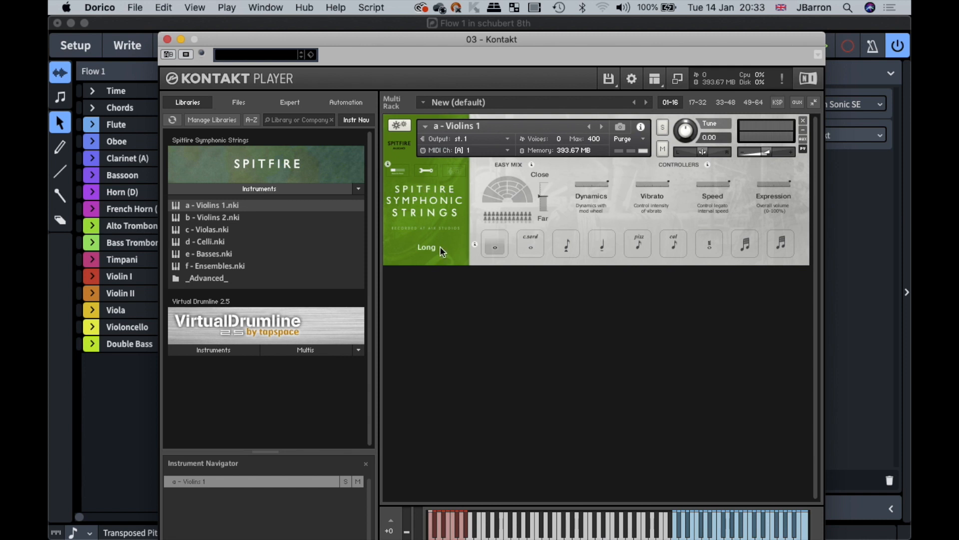
click(168, 40)
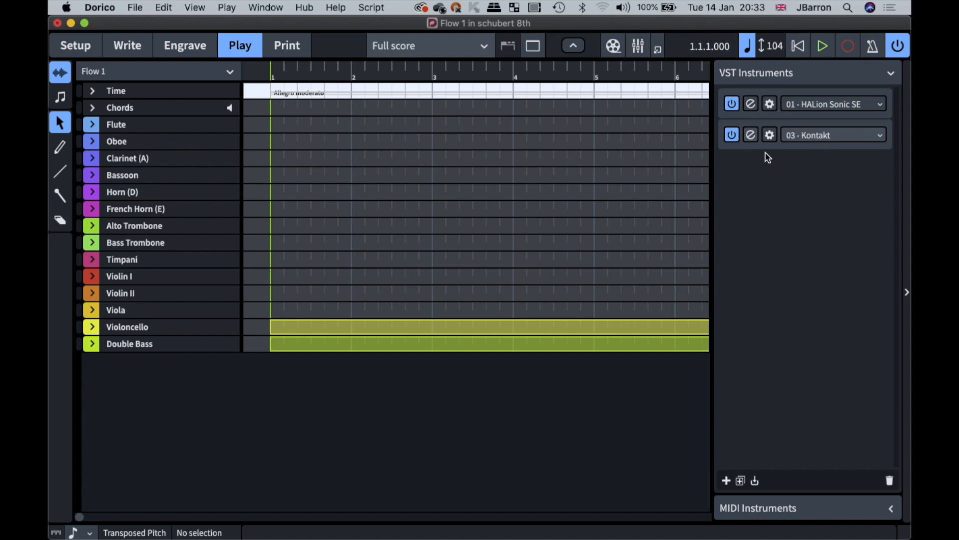
Expand the Violin I track and route it to 03 - Kontakt on port 1, channel 1.
click(96, 281)
click(132, 324)
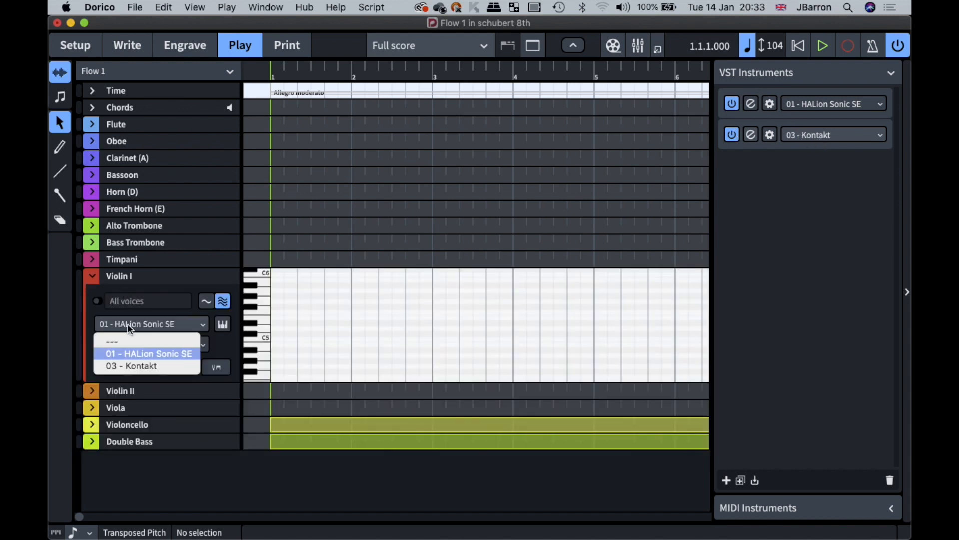
click(132, 366)
click(199, 349)
click(193, 345)
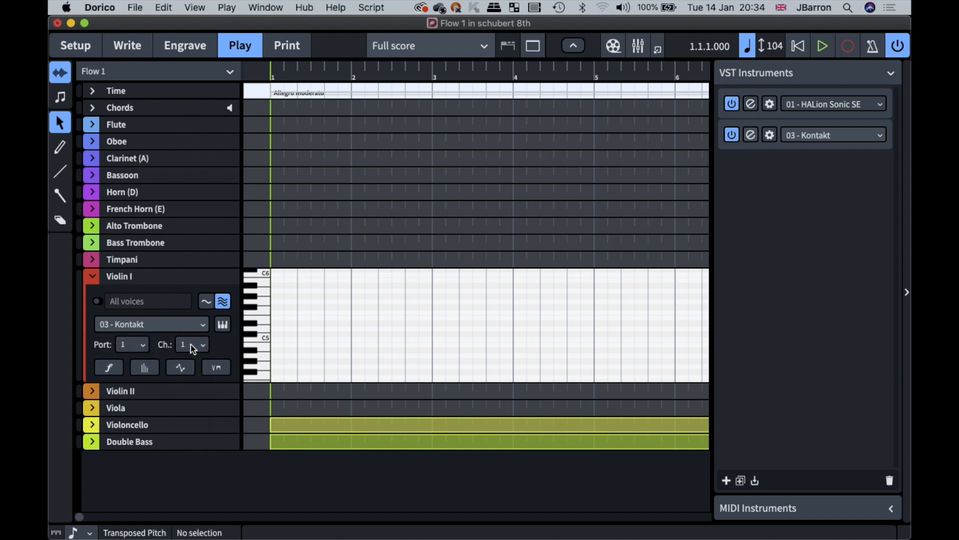
click(227, 344)
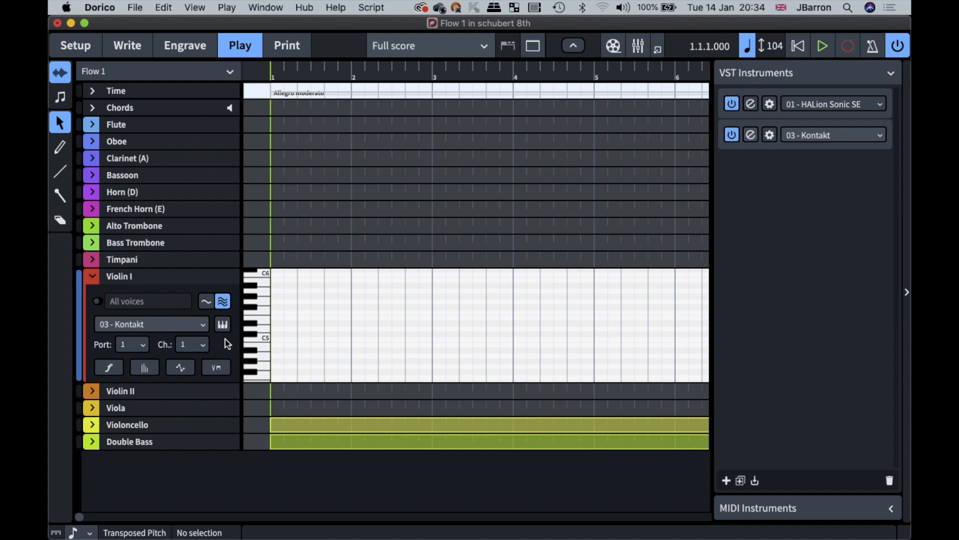
Look through the expression maps available for channel 1 in the 03 - Kontakt endpoint setup and cancel without changes.
click(770, 135)
click(535, 203)
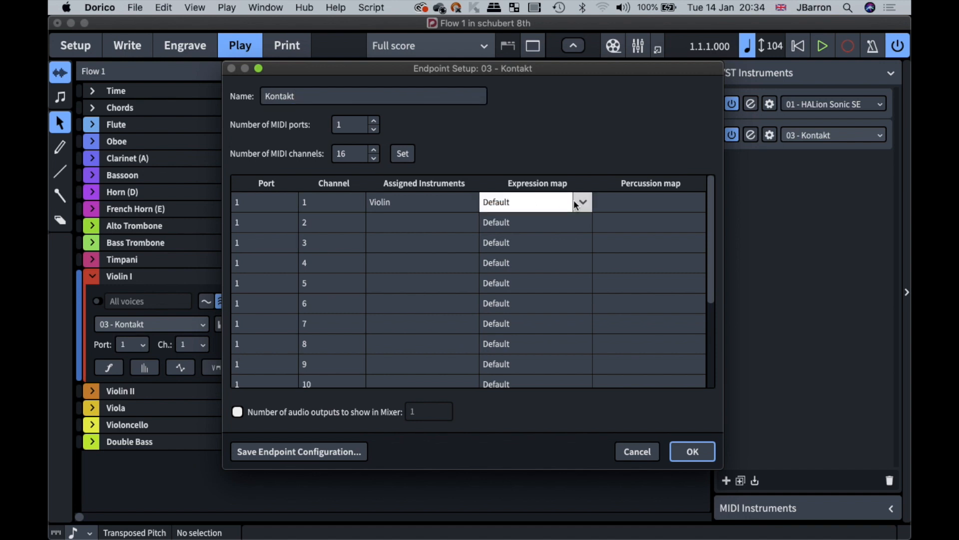
click(582, 201)
scroll(545, 246, down, 5)
scroll(544, 246, up, 5)
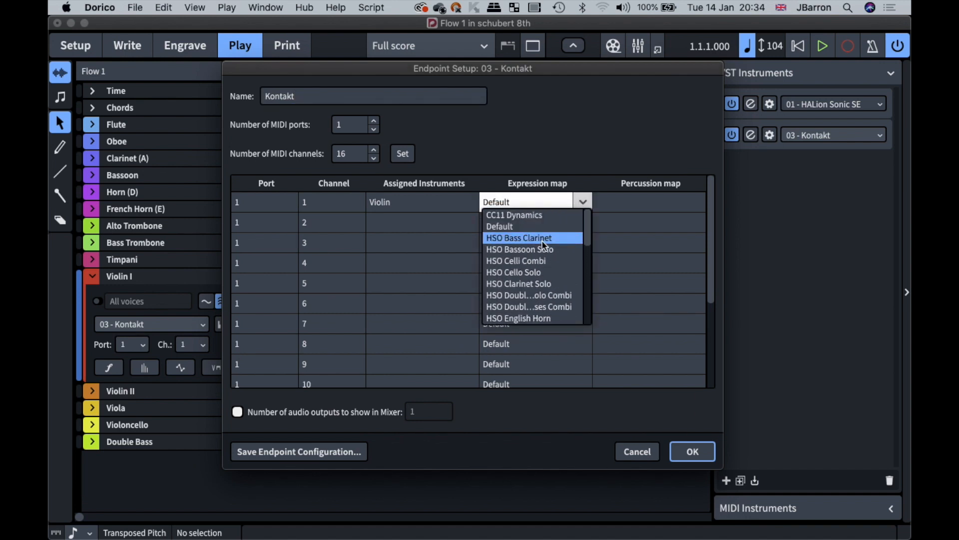
click(642, 455)
click(644, 456)
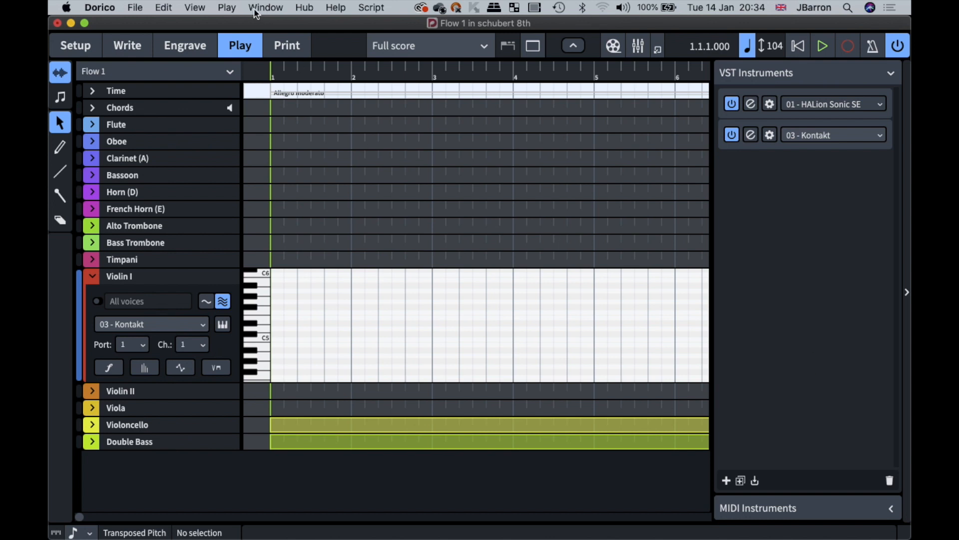
Examine the entries and overrides of the NotePerformer & Pianoteq playback template, and close without editing or applying it.
click(226, 8)
click(231, 362)
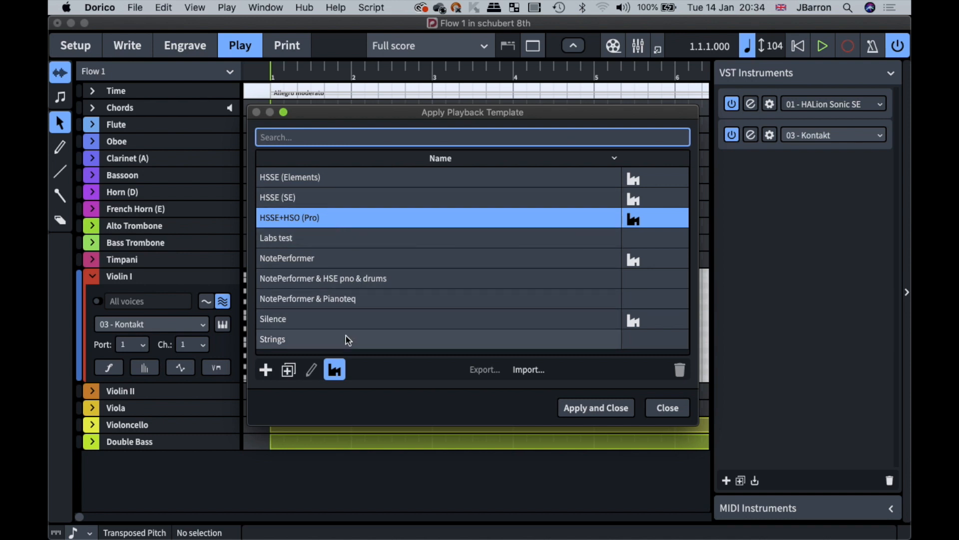
click(333, 299)
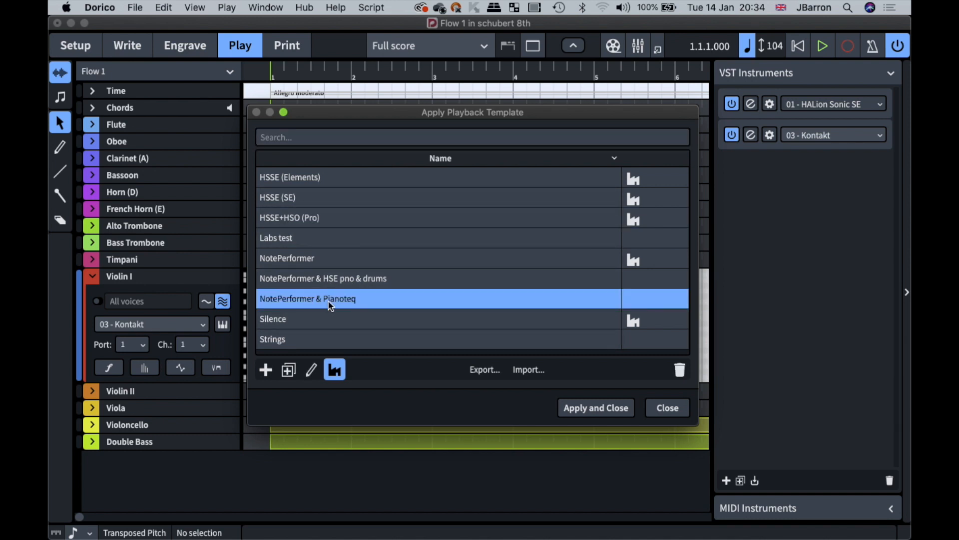
click(311, 369)
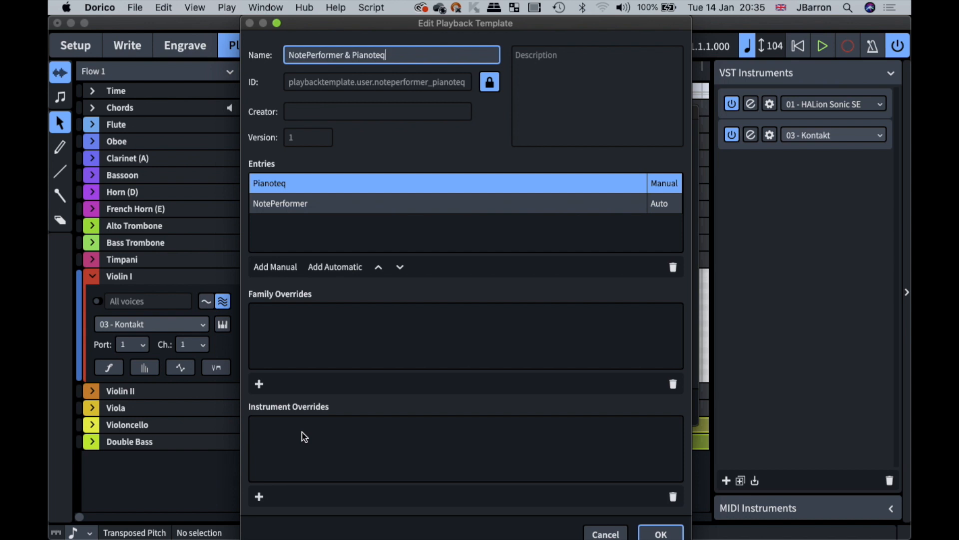
click(604, 533)
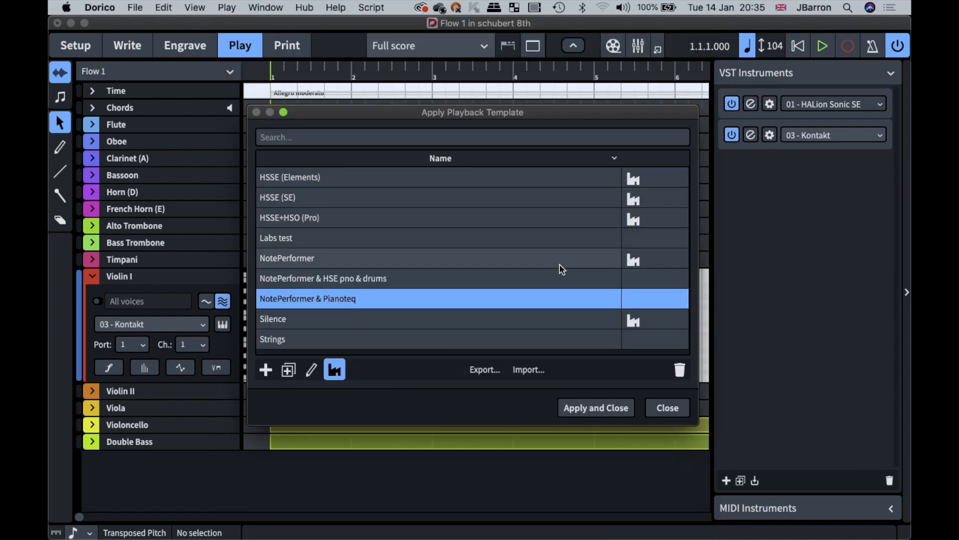
click(667, 408)
Examine the Staccato actions in the HSO Bass Clarinet and HSO Piccolo expression maps and look through the map list.
key(super+shift+x)
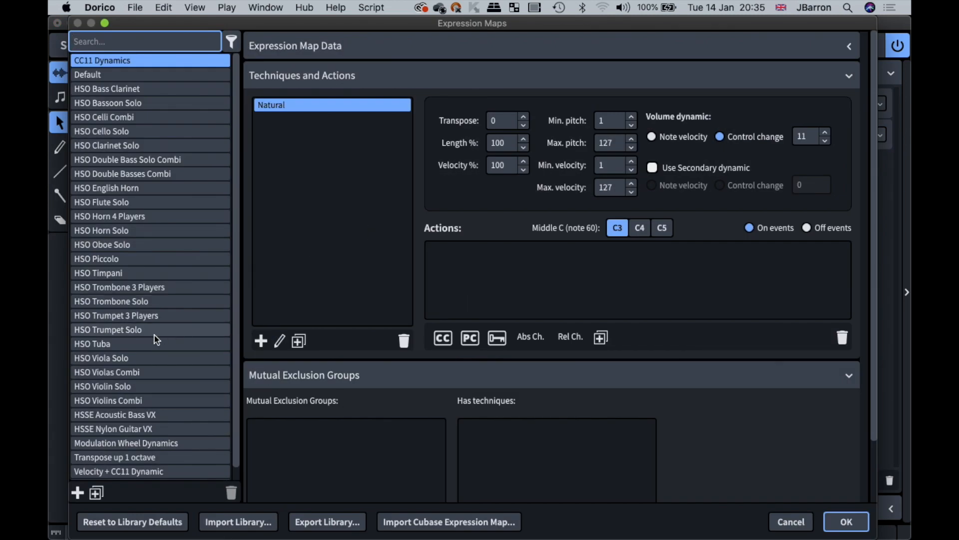
scroll(150, 287, down, 1)
scroll(150, 287, up, 1)
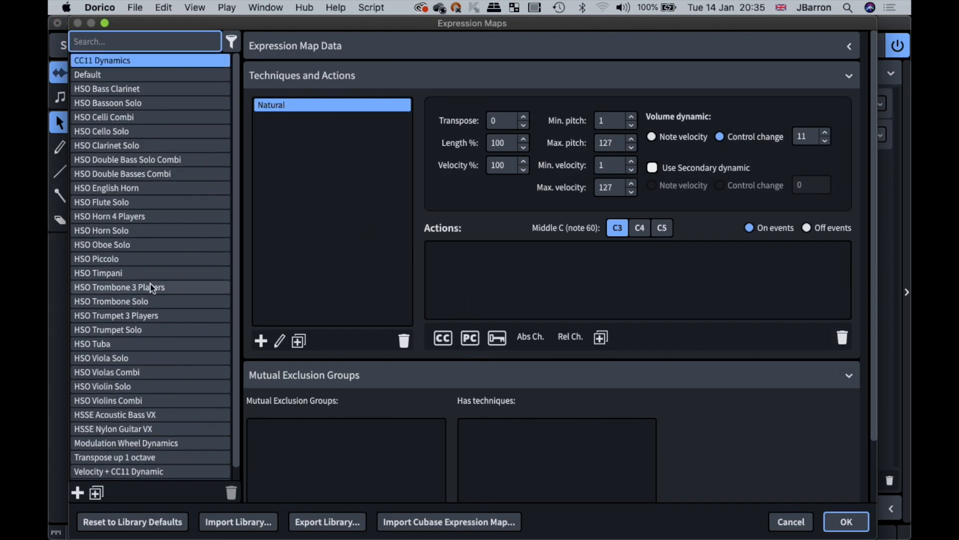
click(122, 91)
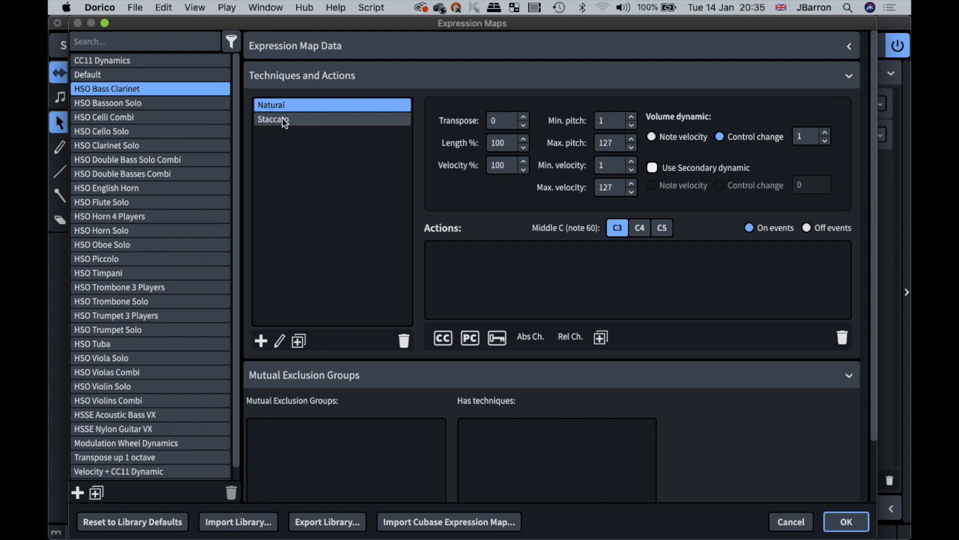
click(298, 120)
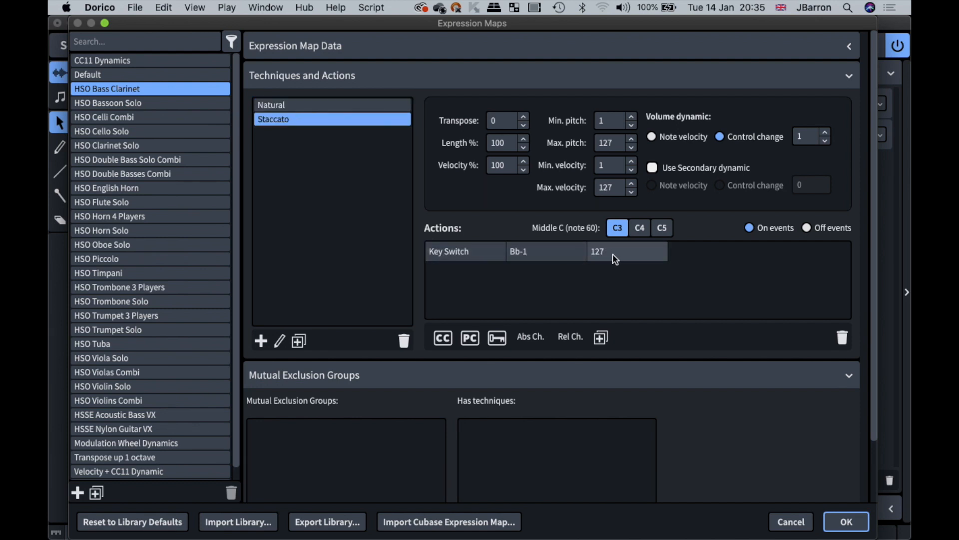
click(137, 259)
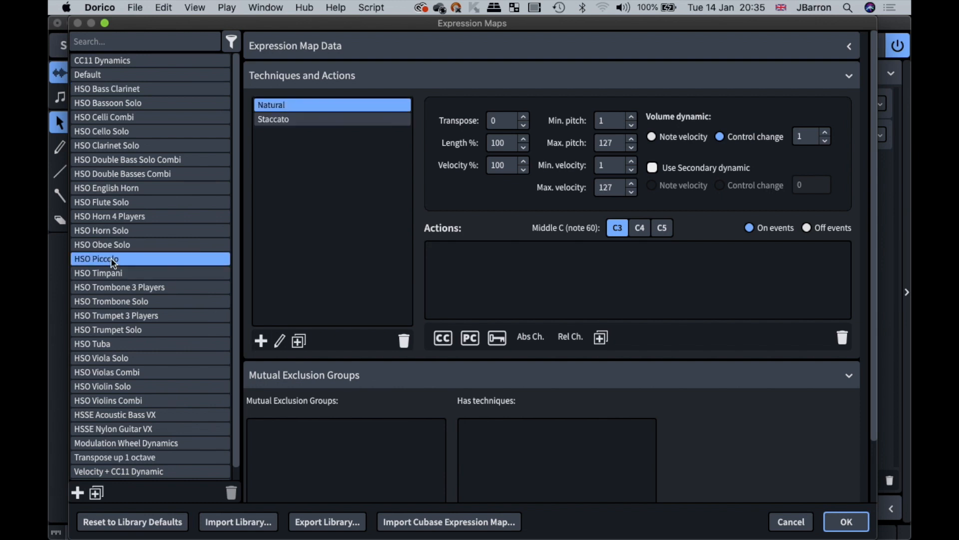
click(286, 121)
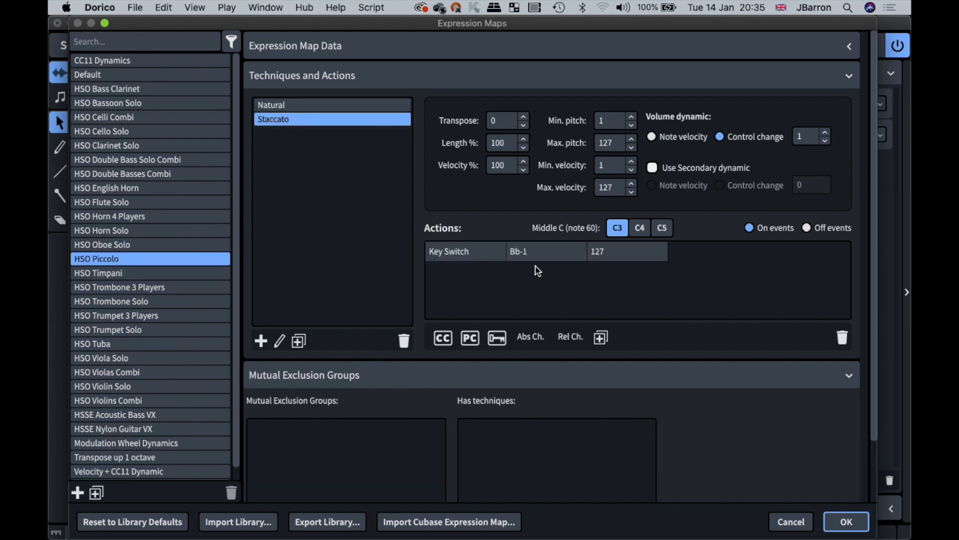
scroll(191, 316, down, 1)
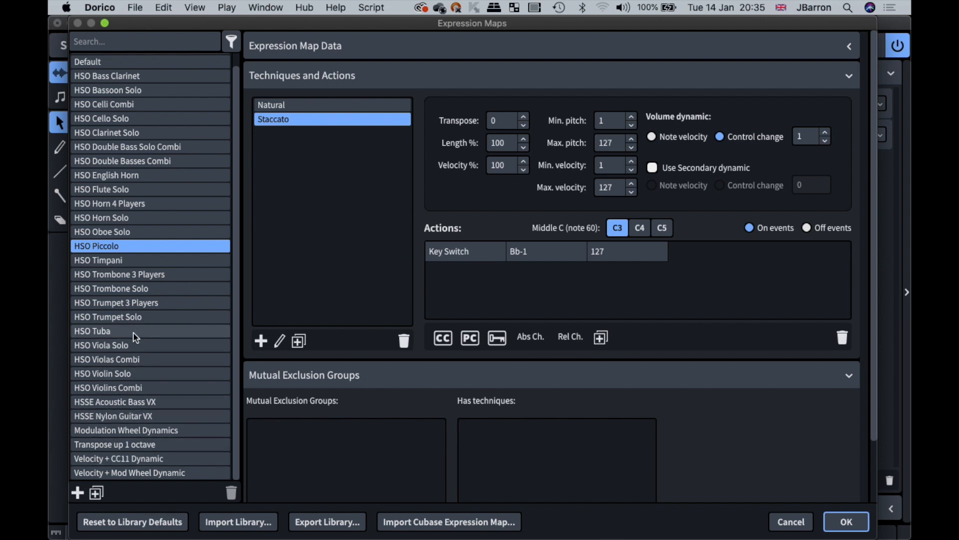
scroll(134, 336, up, 1)
scroll(137, 362, down, 1)
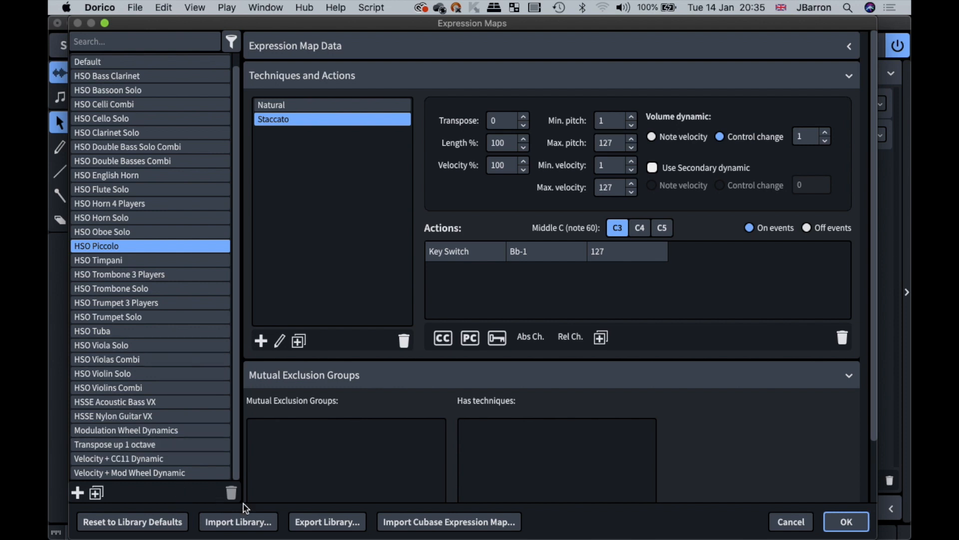
Look at the file choosers for importing an expression map library and a Cubase expression map, and cancel out of Expression Maps.
click(245, 524)
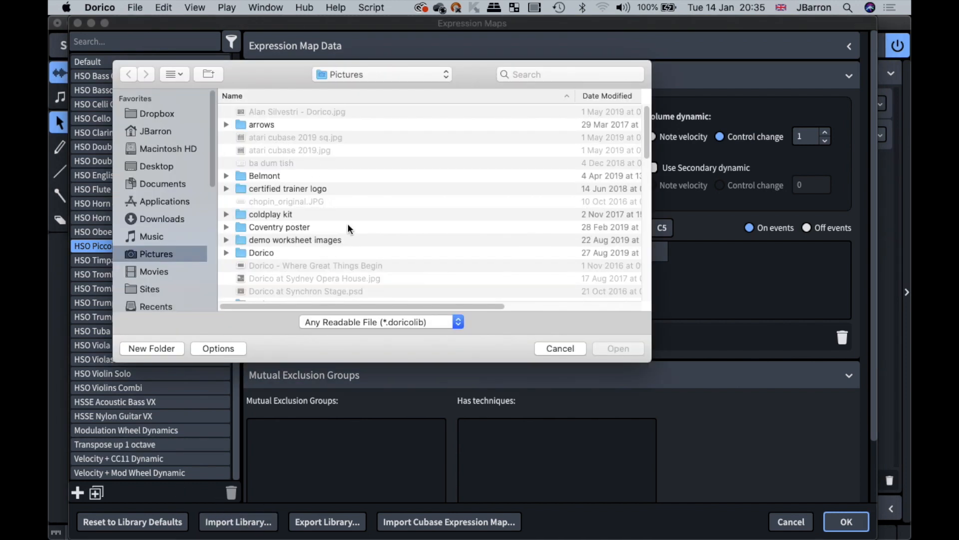
click(560, 348)
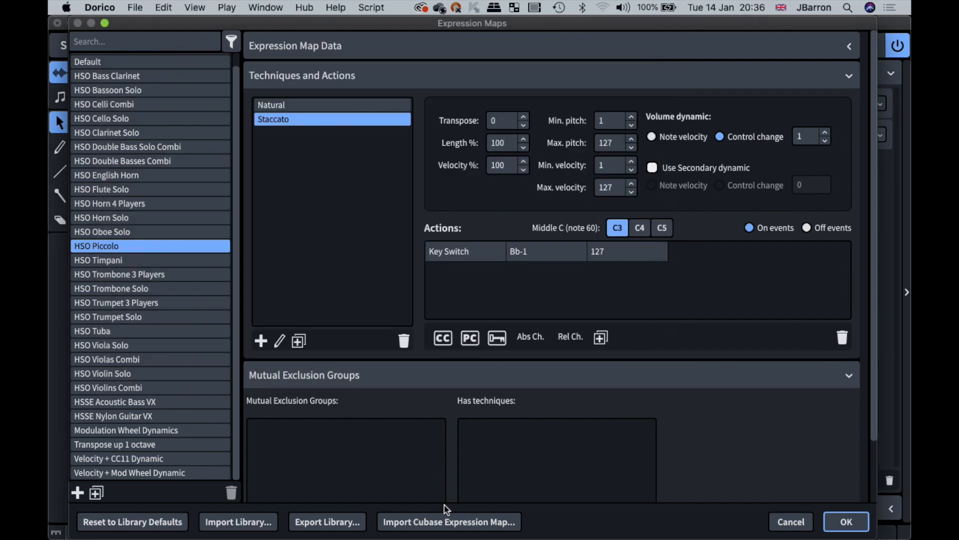
click(420, 521)
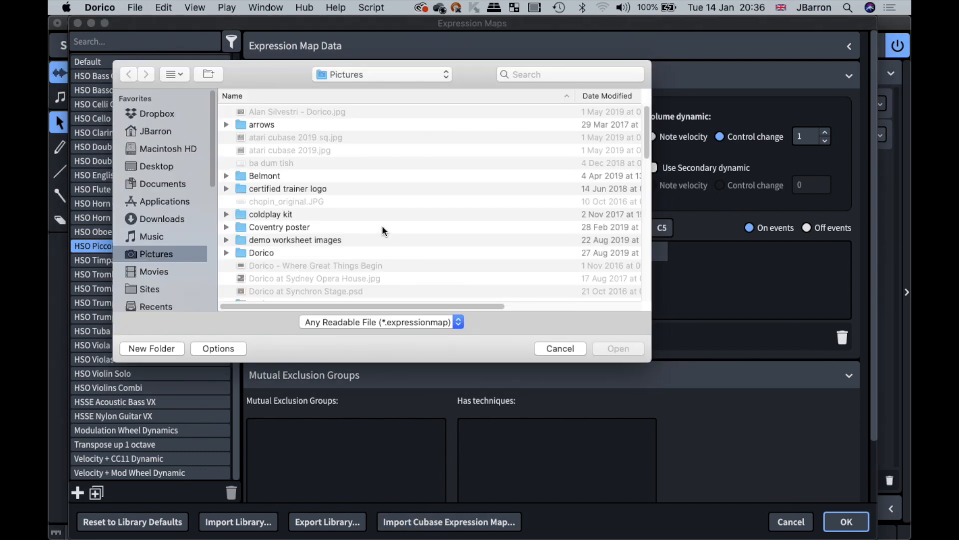
click(561, 350)
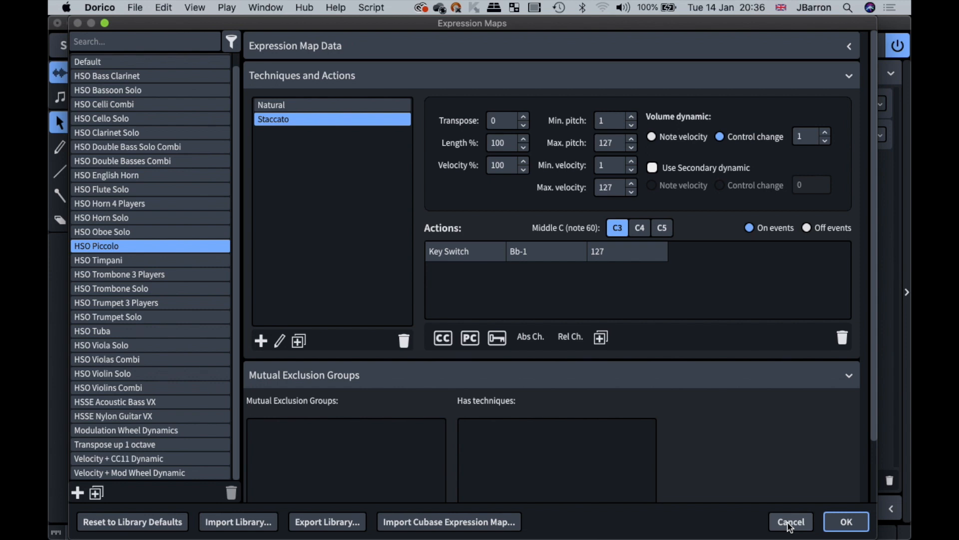
click(790, 522)
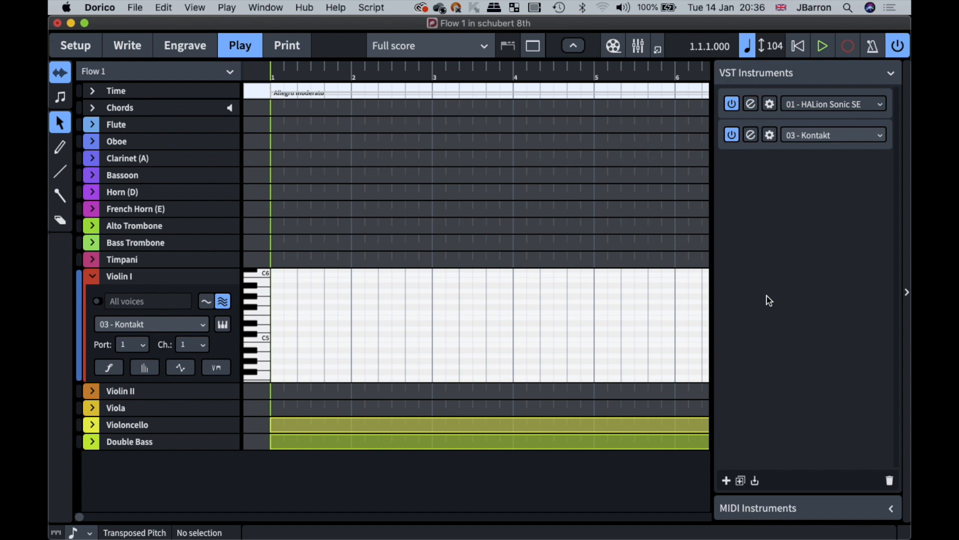
Show the playing techniques in Write mode and browse through them to the Strings category.
click(128, 45)
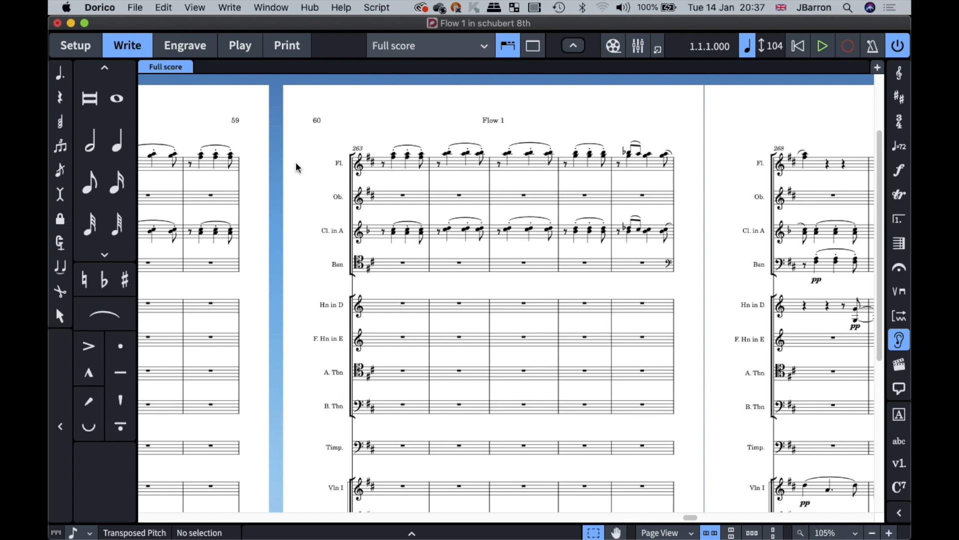
click(899, 291)
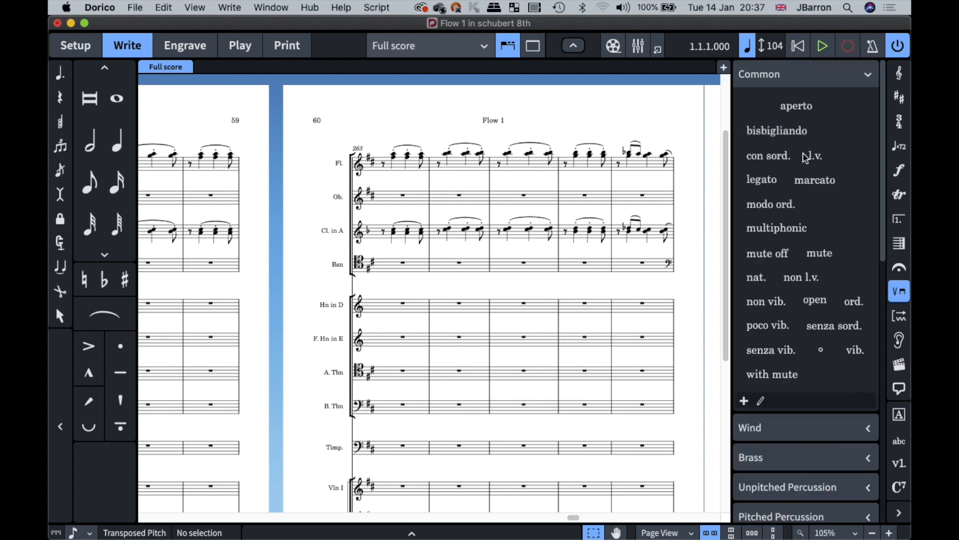
scroll(820, 252, down, 1)
scroll(791, 305, down, 10)
scroll(809, 337, down, 4)
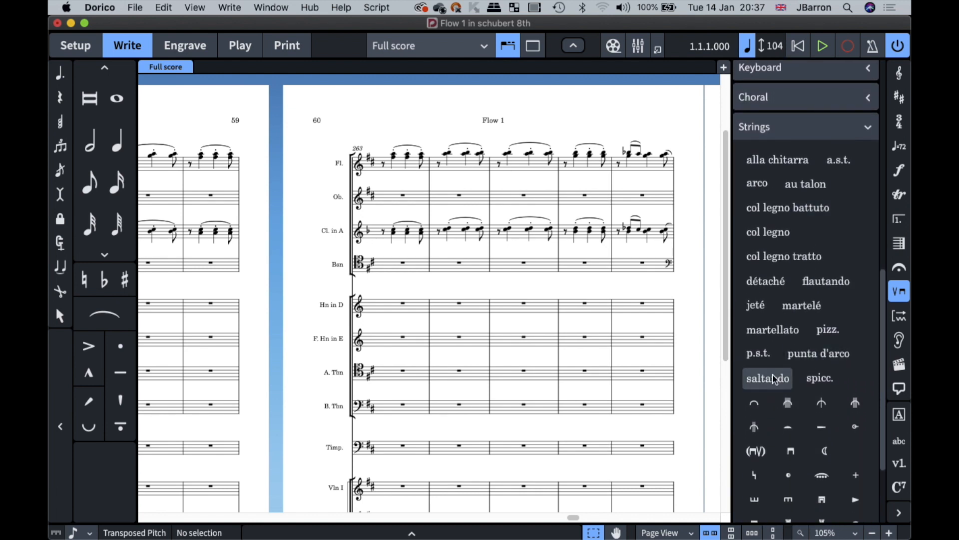
Open the spicc. string playing technique for editing to view its playback settings.
click(812, 382)
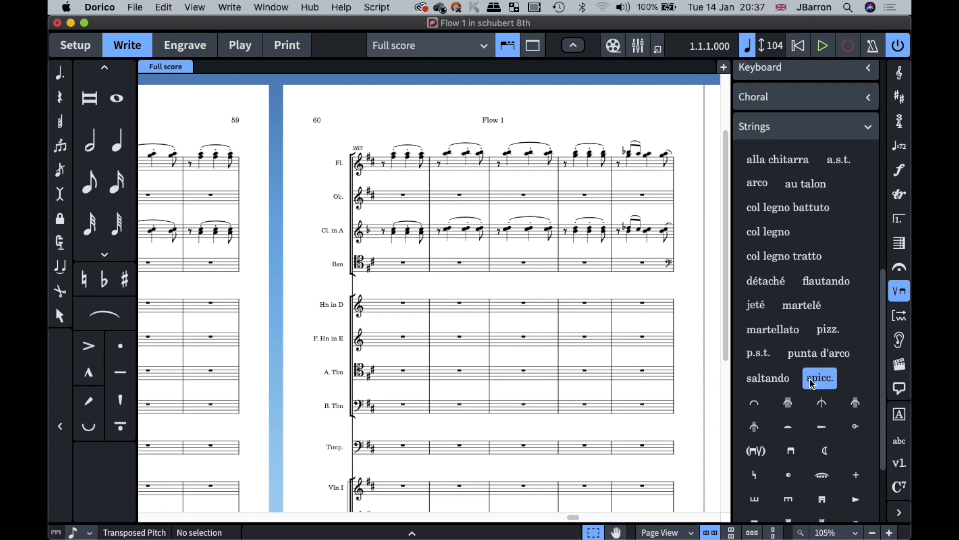
scroll(812, 382, down, 4)
click(762, 479)
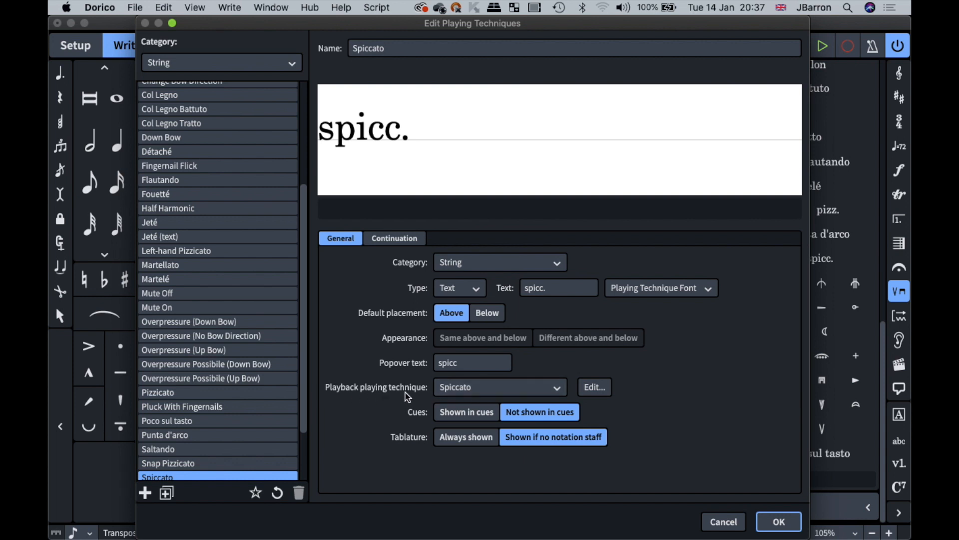
Cancel out of the playing technique editor and look at the players in Setup mode before returning to Write mode.
click(726, 520)
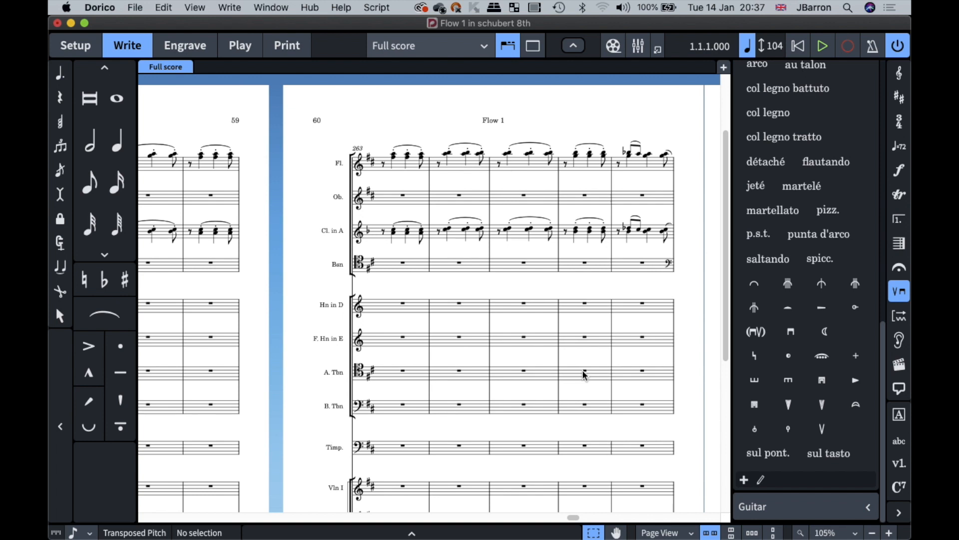
key(super+9)
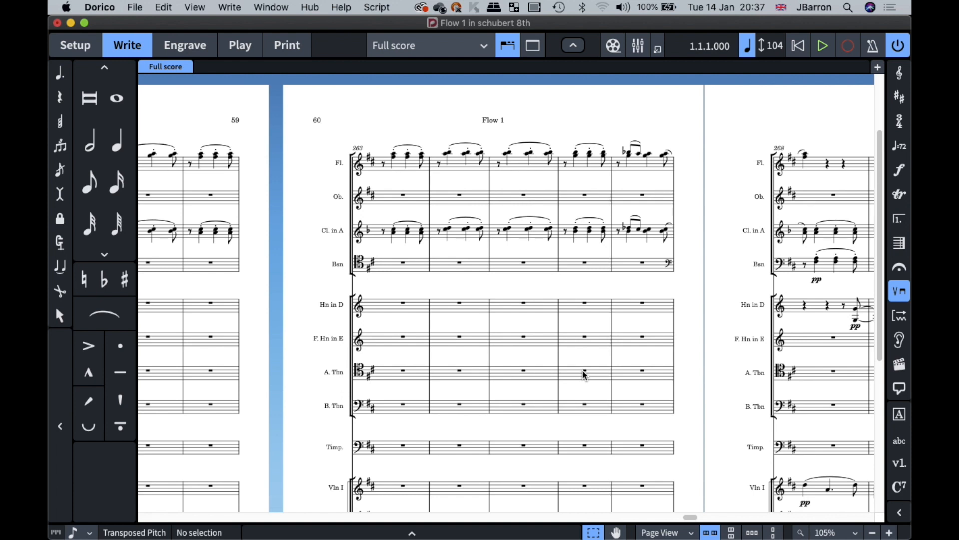
key(super+1)
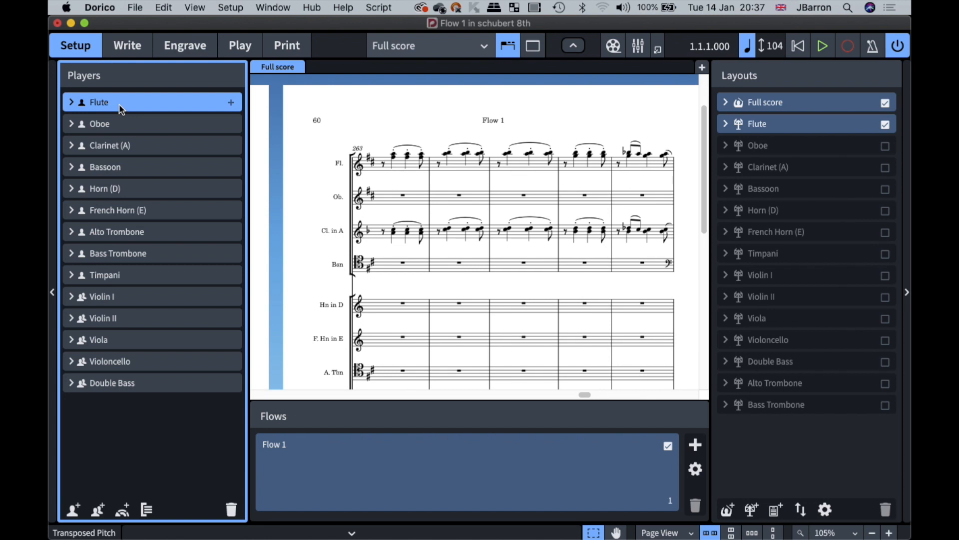
key(super+2)
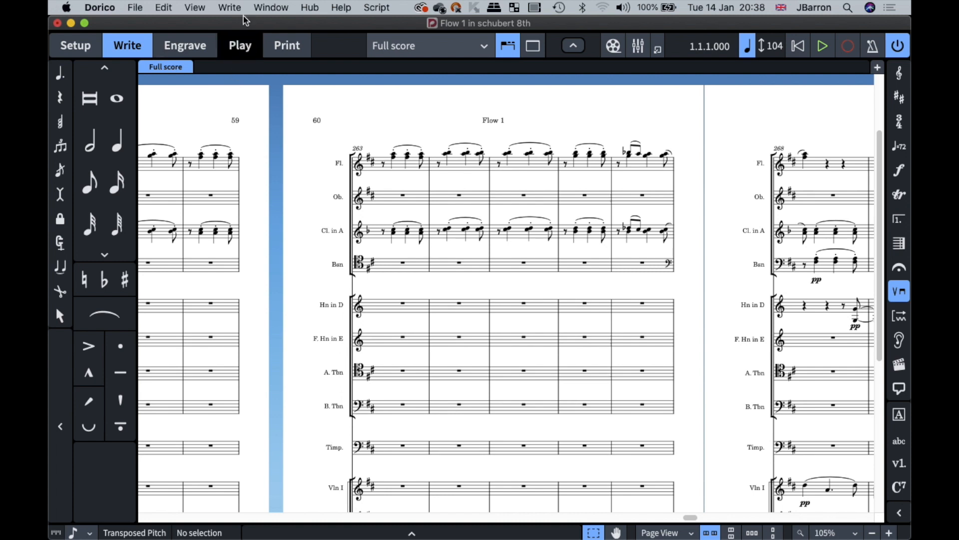
Look at the Playback Template command in Play mode and return to Write mode without choosing it.
click(242, 46)
click(229, 7)
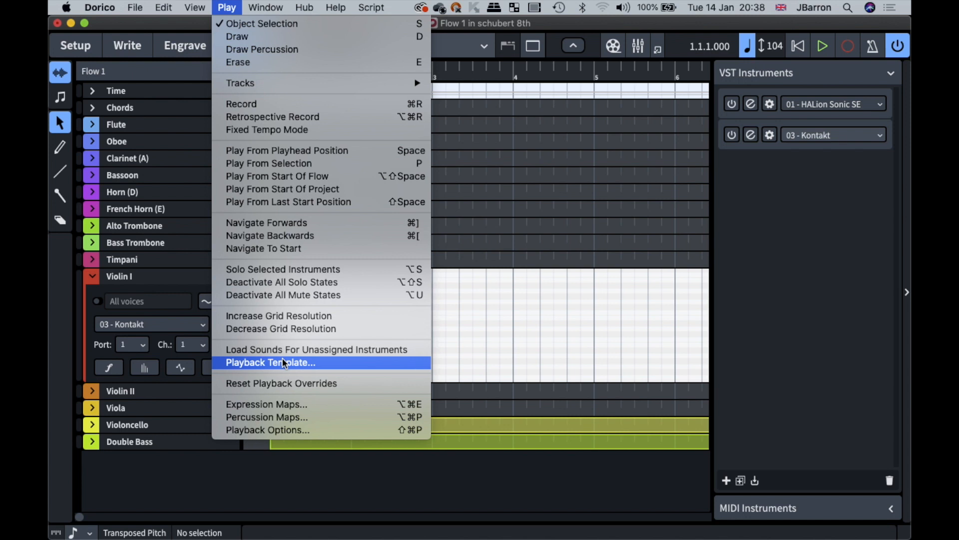
click(434, 328)
click(131, 49)
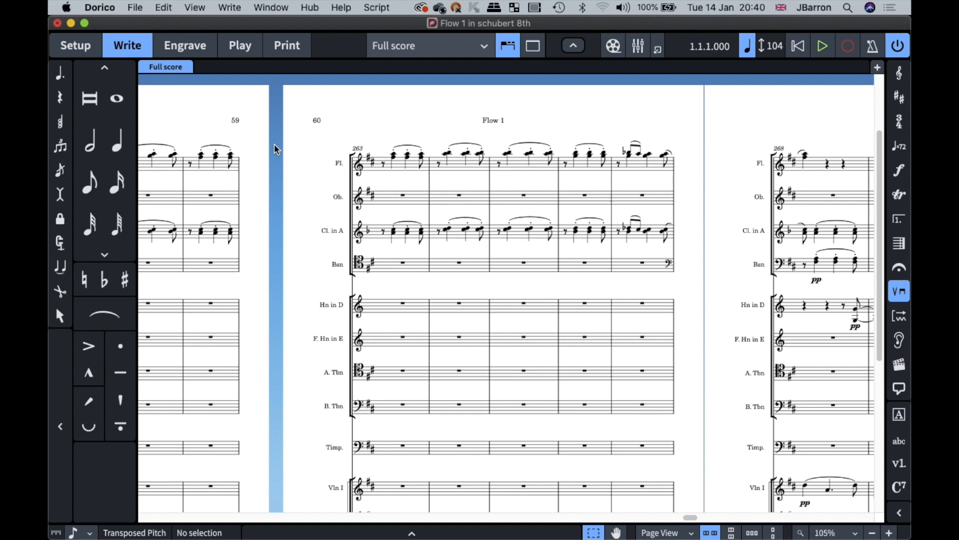
Switch to Finder and open the Can't Help Falling In Love Dorico project from the NAMM 20 folder.
key(super+Tab)
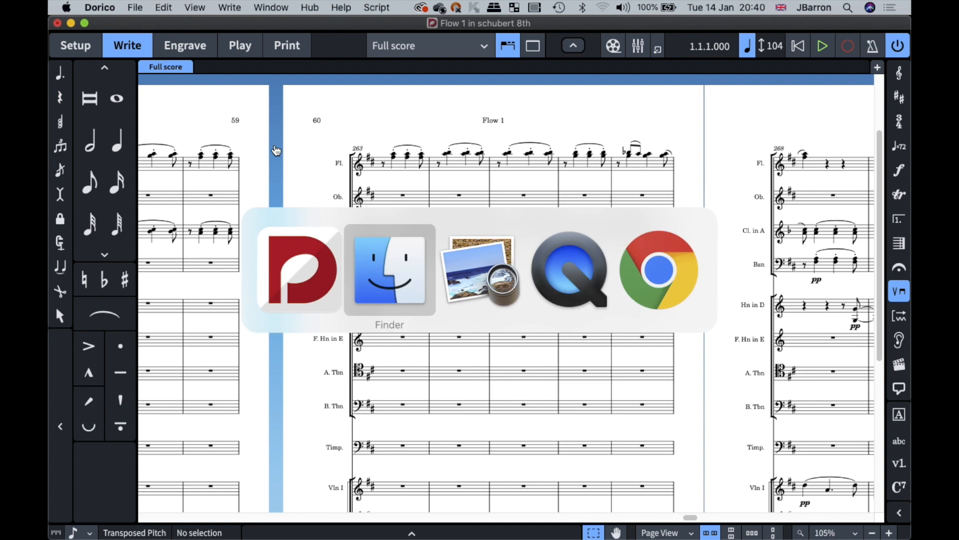
click(447, 43)
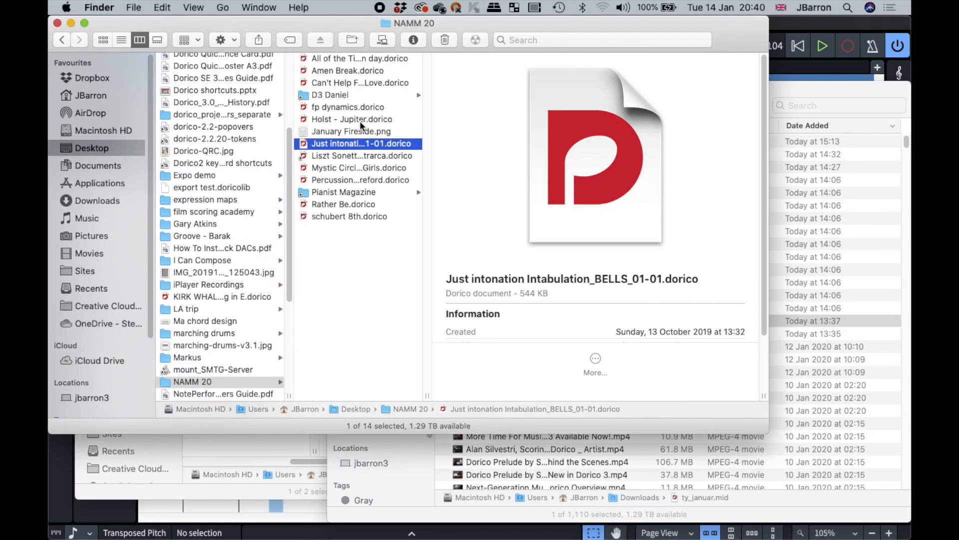
double_click(341, 84)
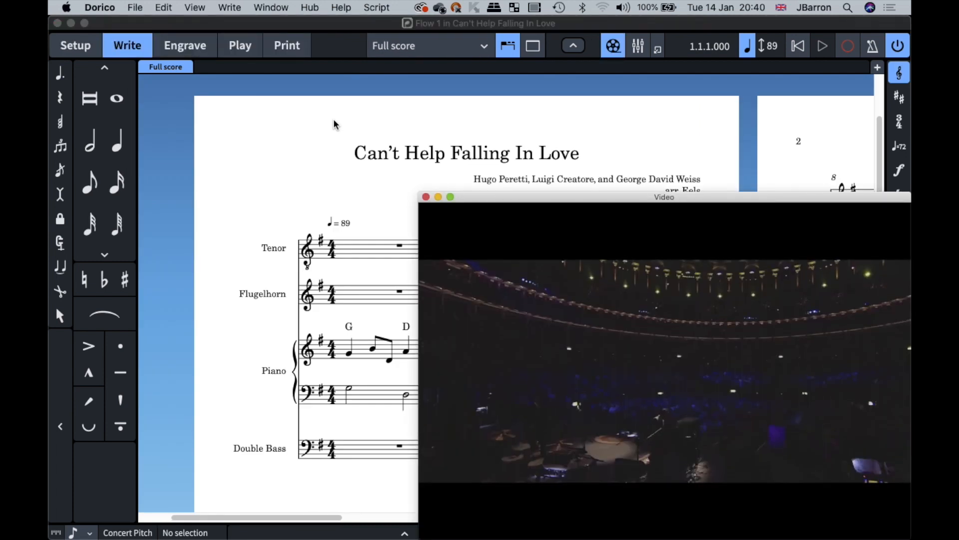
key(space)
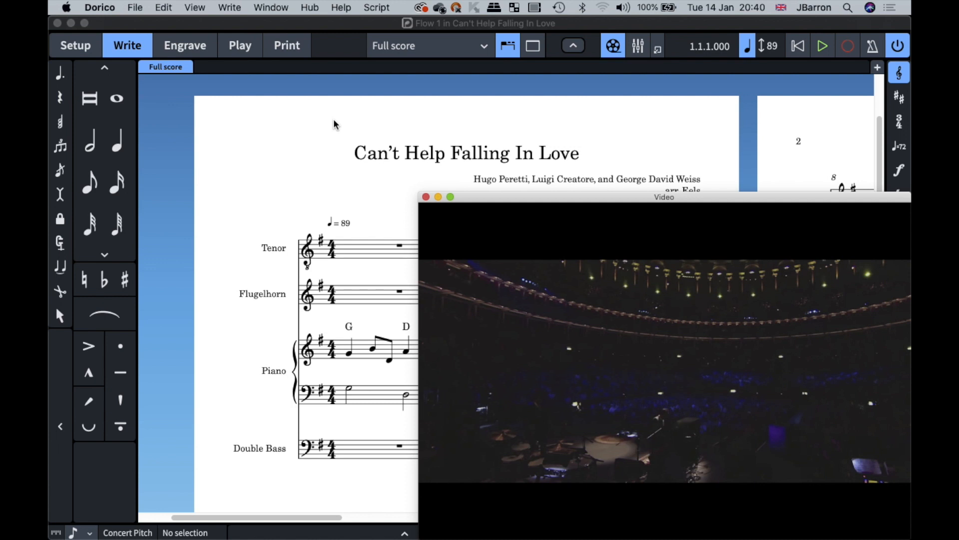
Look at the video attachment options for Flow 1 in Setup mode and return to the score in Write mode.
scroll(334, 124, down, 5)
scroll(320, 130, right, 2)
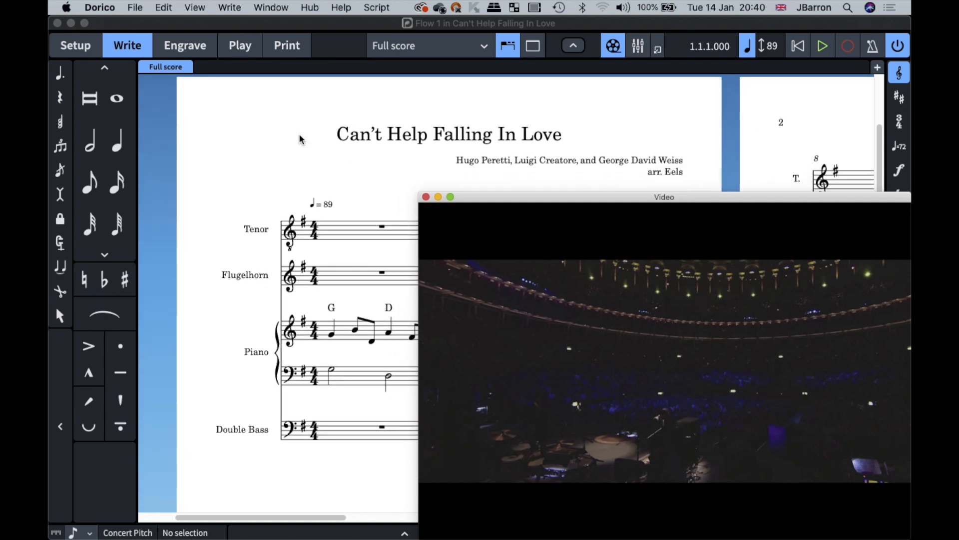
scroll(294, 143, down, 1)
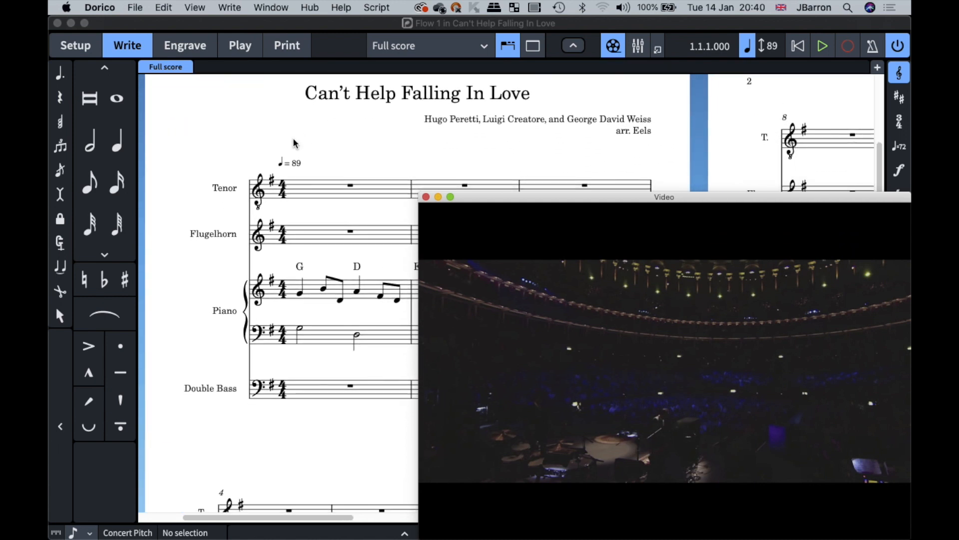
scroll(294, 143, down, 1)
scroll(294, 143, right, 1)
key(super+1)
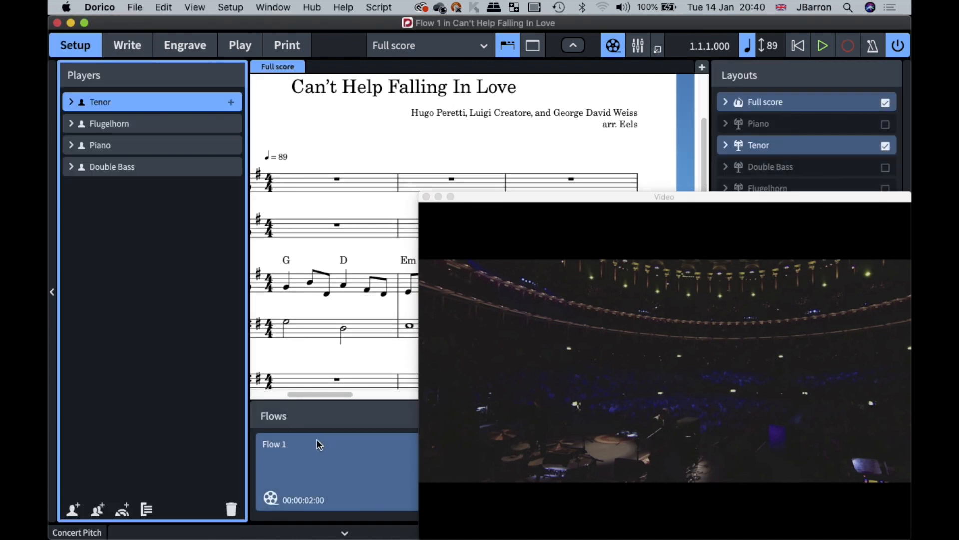
right_click(313, 467)
mouse_move(343, 424)
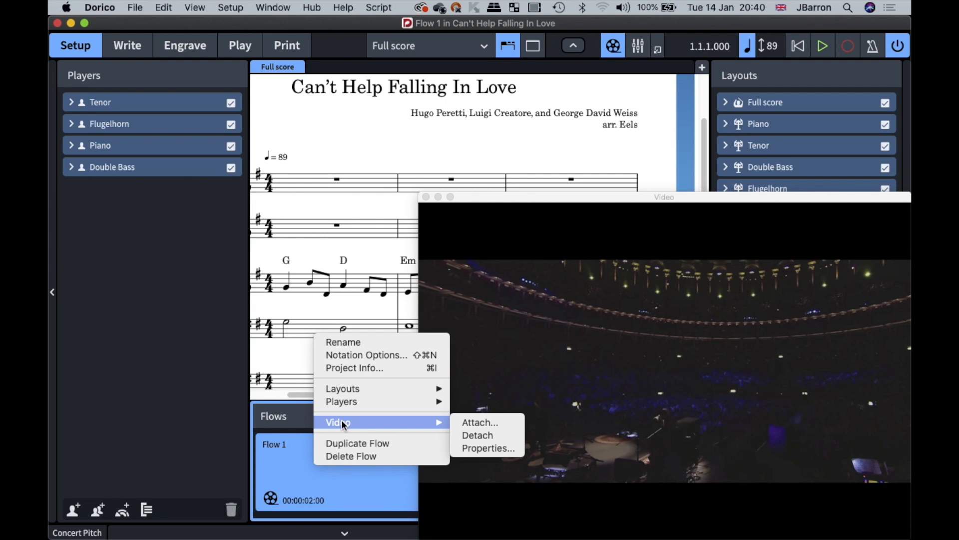
key(Escape)
key(super+2)
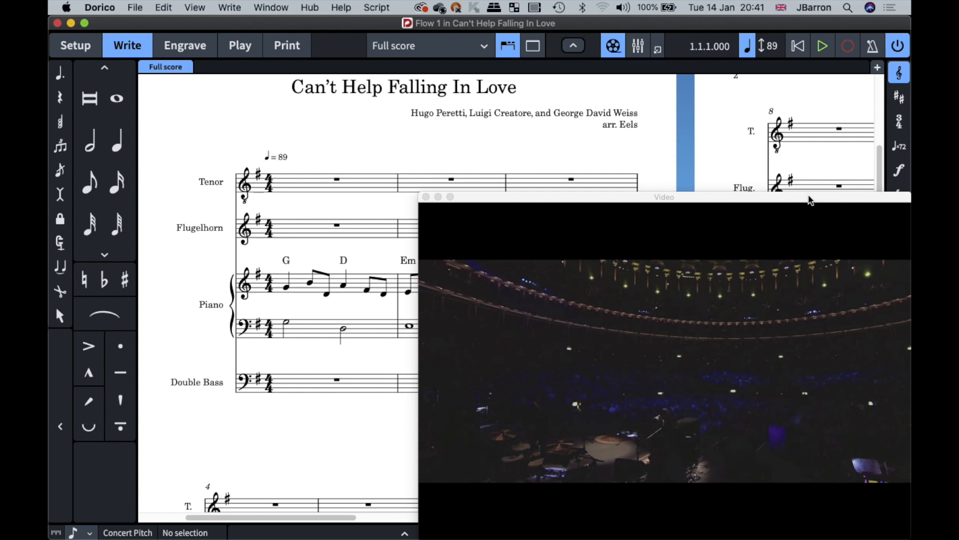
Hide the video window and look at the tempo tools, including Tap Tempo.
key(shift+alt+v)
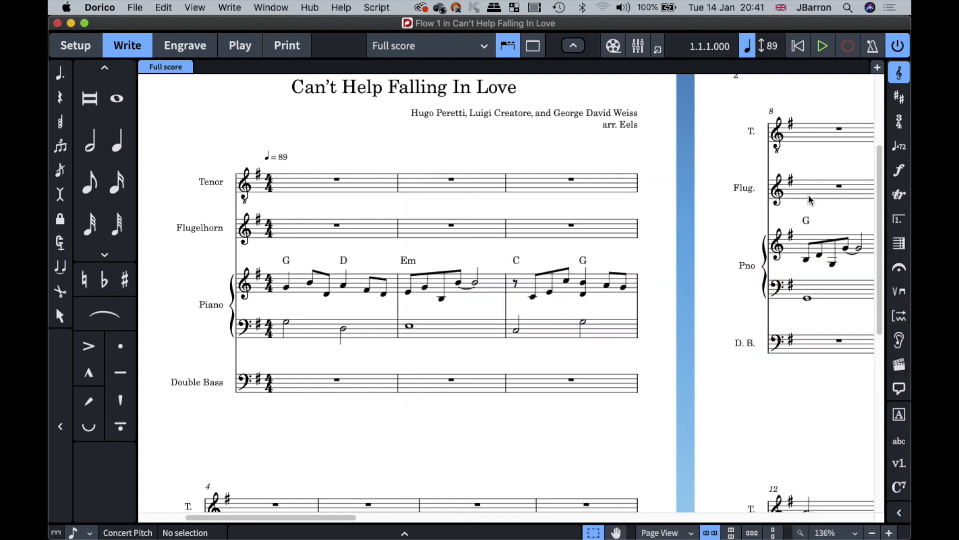
click(900, 146)
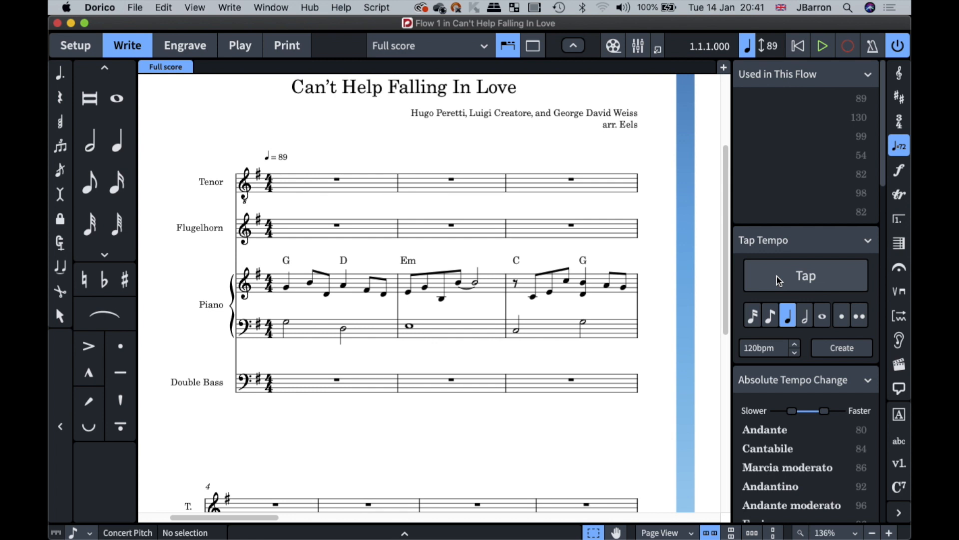
key(super+9)
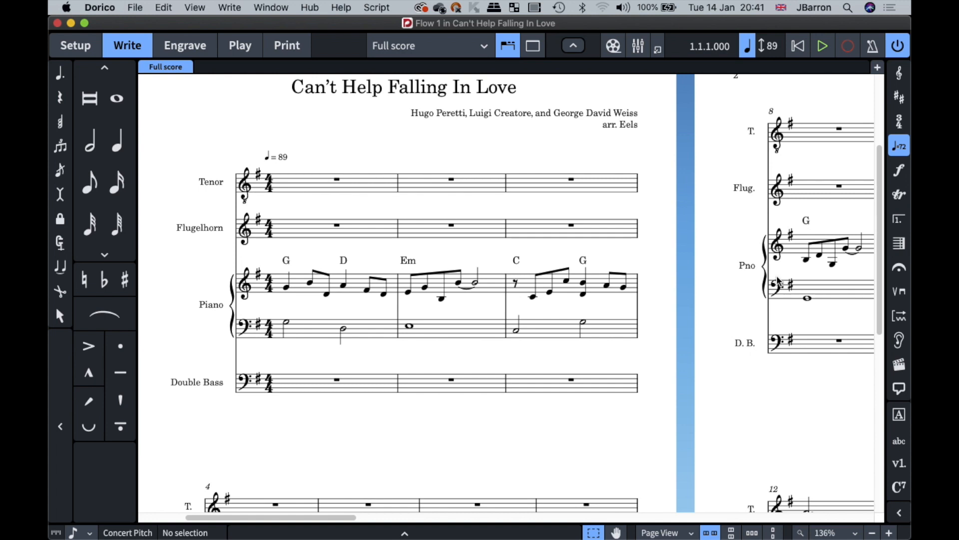
Expand the Time track in Play mode and examine the tempo changes across the opening bars.
key(super+shift+4)
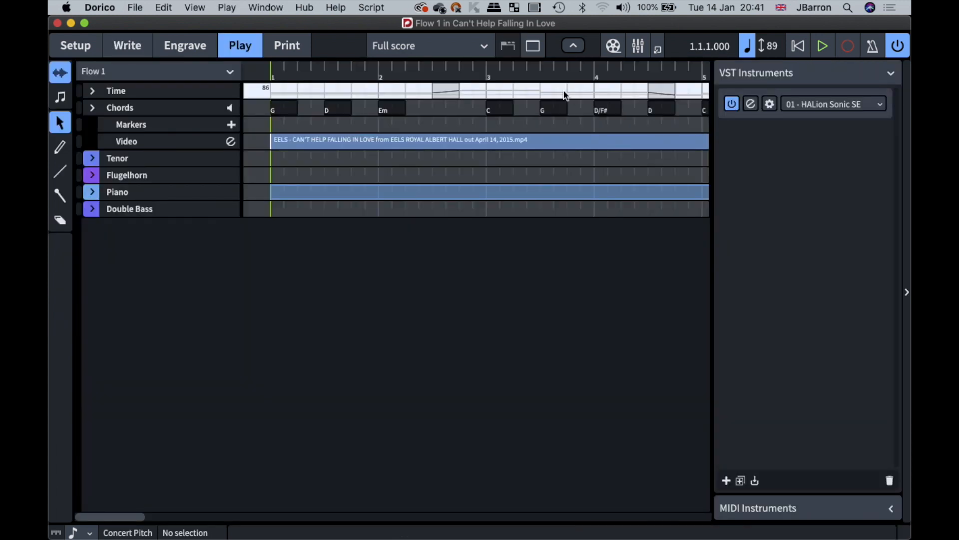
click(93, 91)
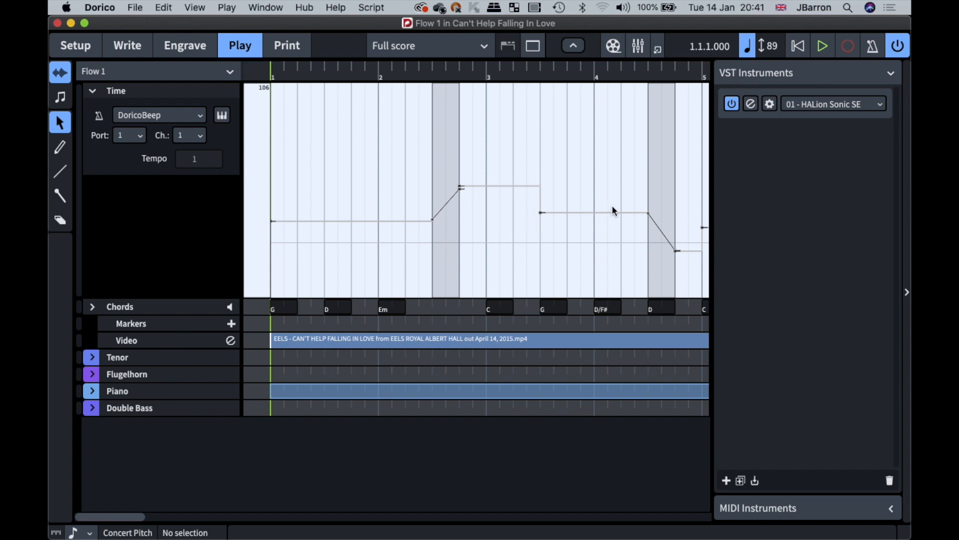
scroll(667, 250, right, 3)
scroll(668, 253, right, 5)
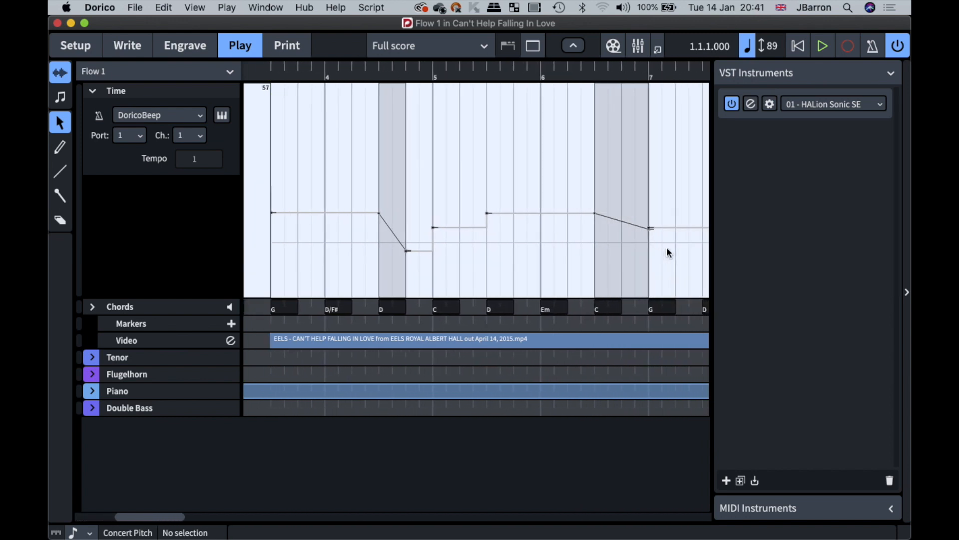
Return to Write mode, show the video window and start playing the score alongside the video.
key(super+shift+1)
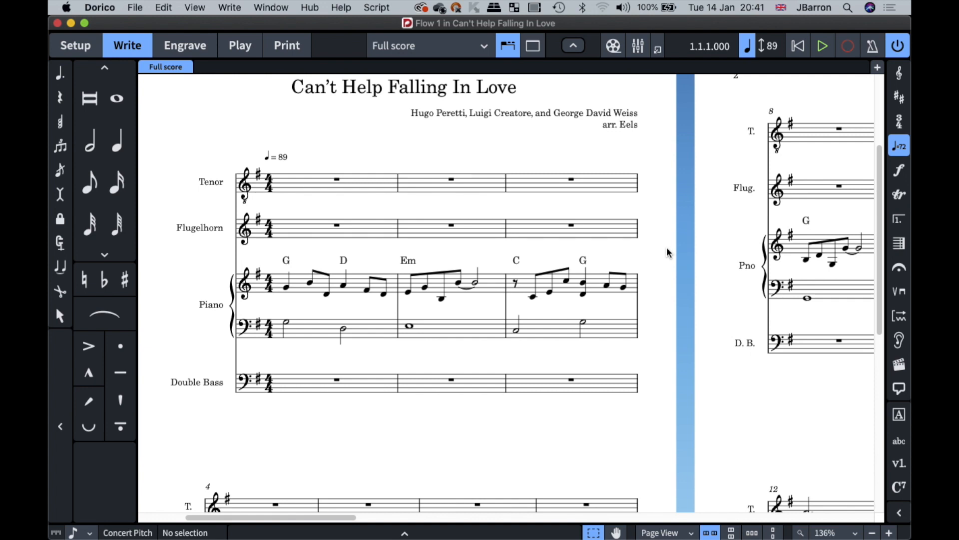
key(alt+shift+v)
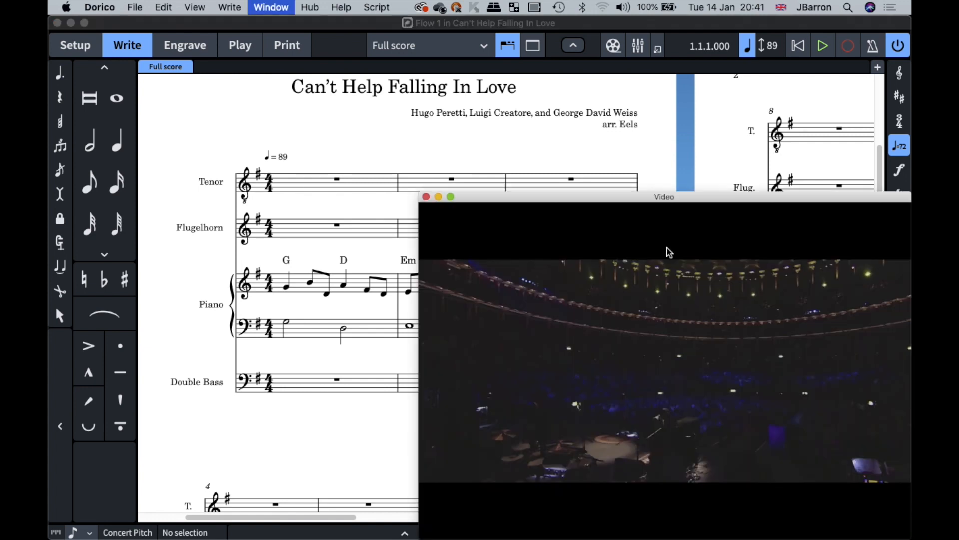
key(space)
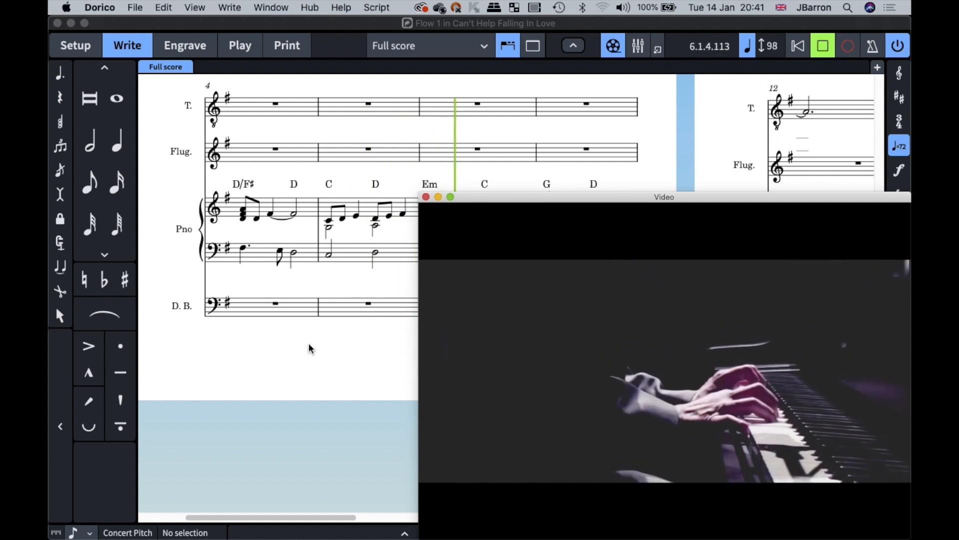
Open the Mixer during playback, reposition and widen it, and bring the Video channel into view.
key(F3)
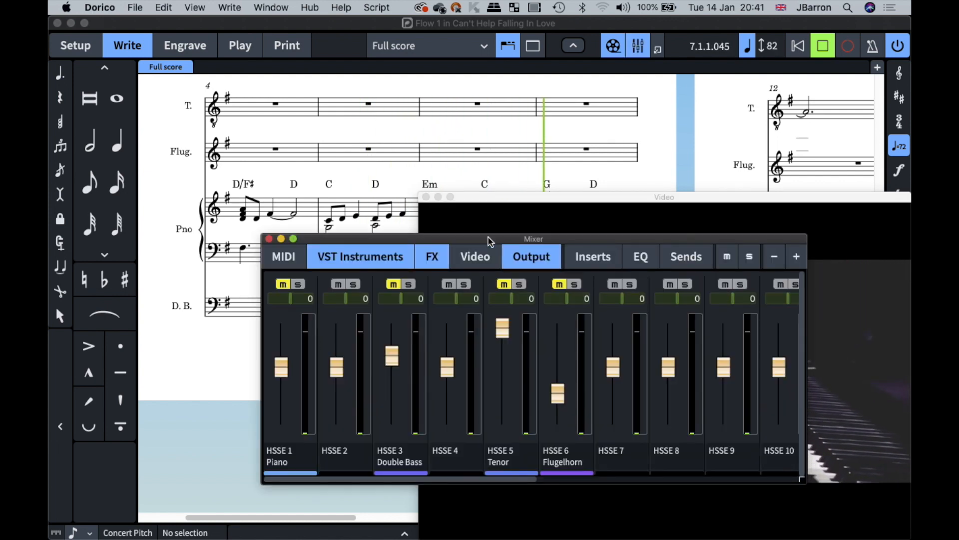
drag(467, 243, 280, 198)
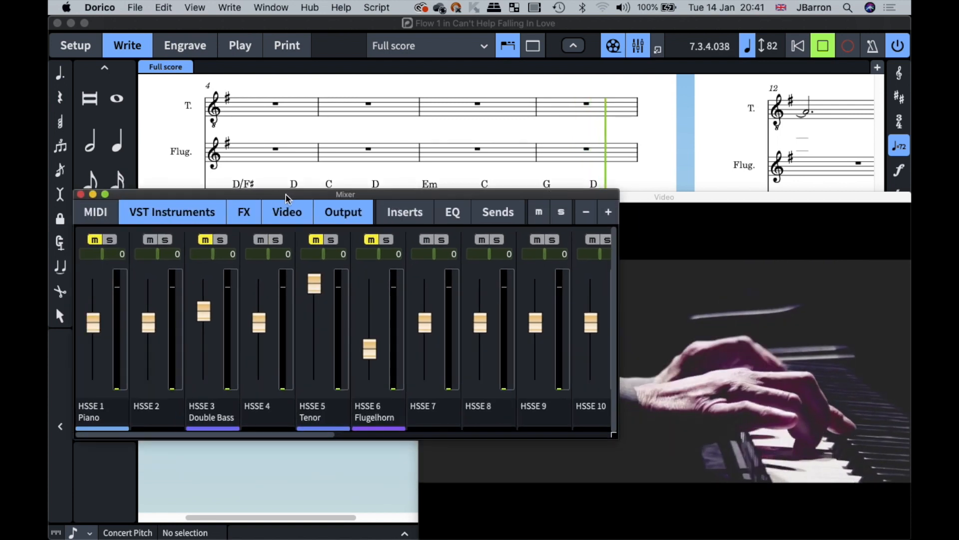
drag(613, 435, 839, 458)
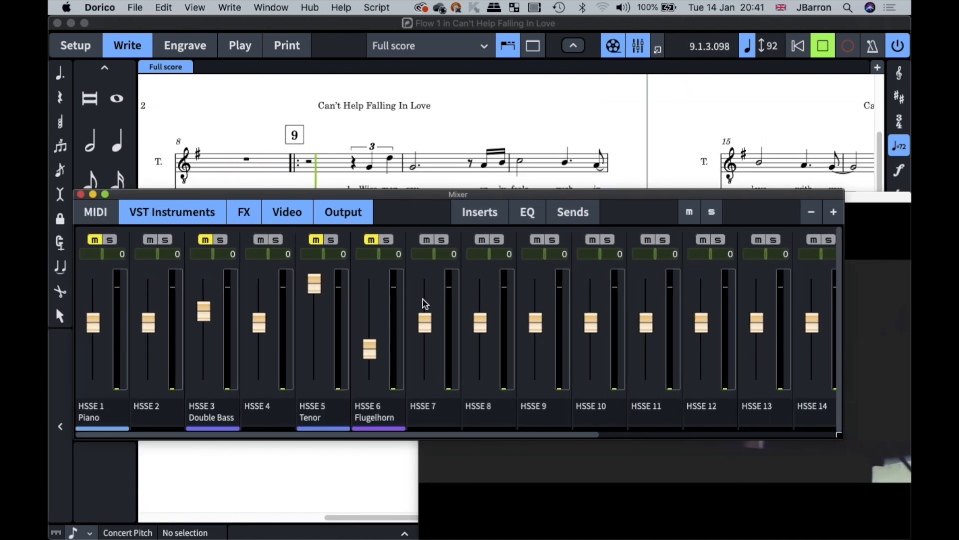
drag(454, 434, 700, 428)
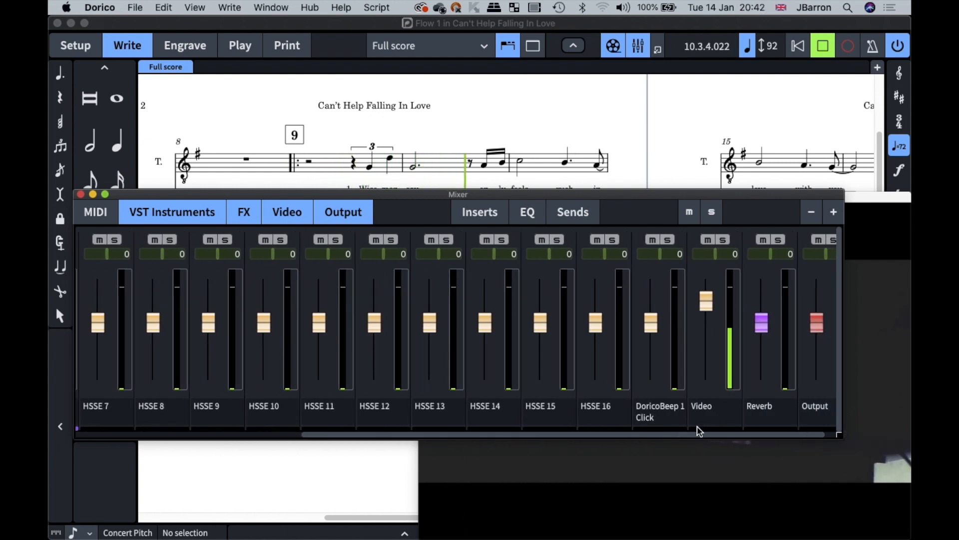
drag(698, 434, 715, 435)
Mute and unmute the Video channel during playback and close the Mixer.
click(691, 240)
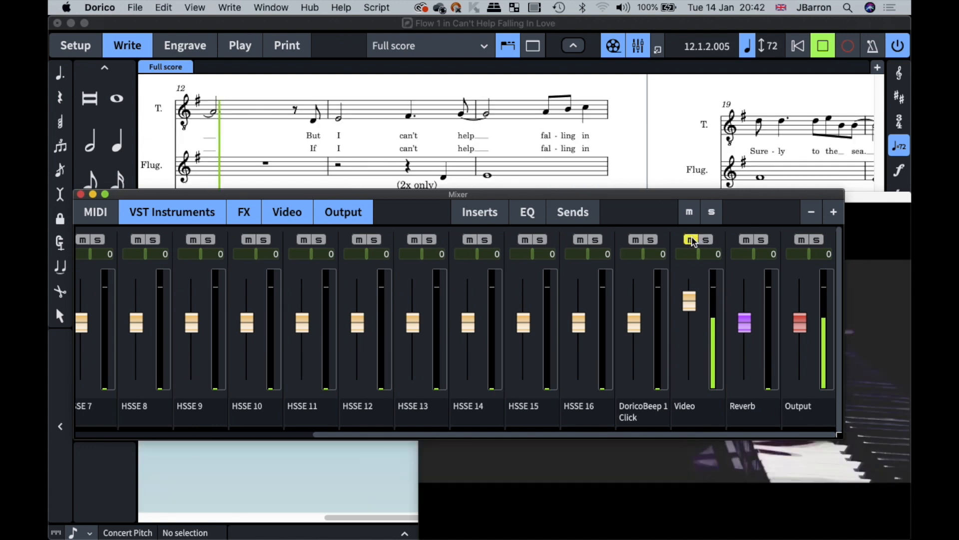
click(692, 238)
key(F3)
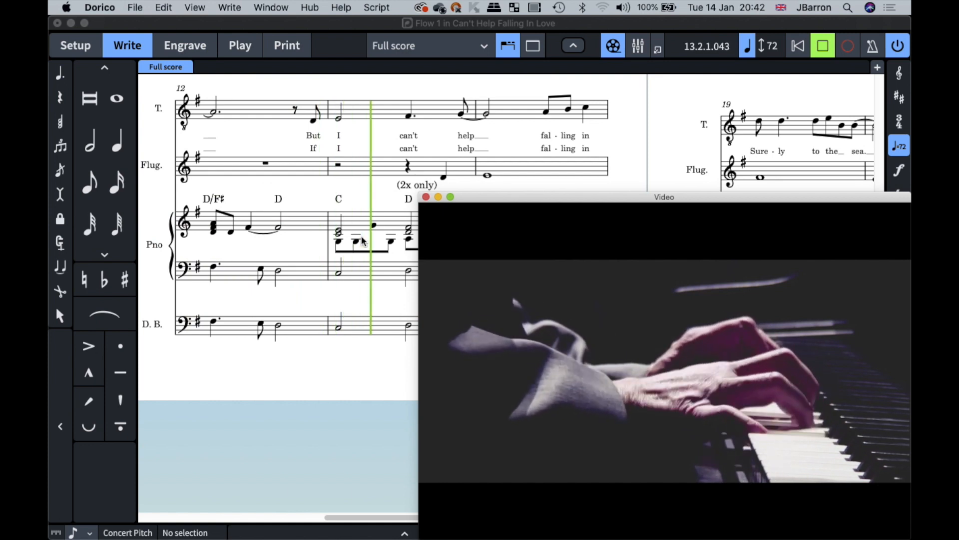
Stop playback, hide the video window and add a marker with the text Marker at timecode 00:00:02:00.
key(space)
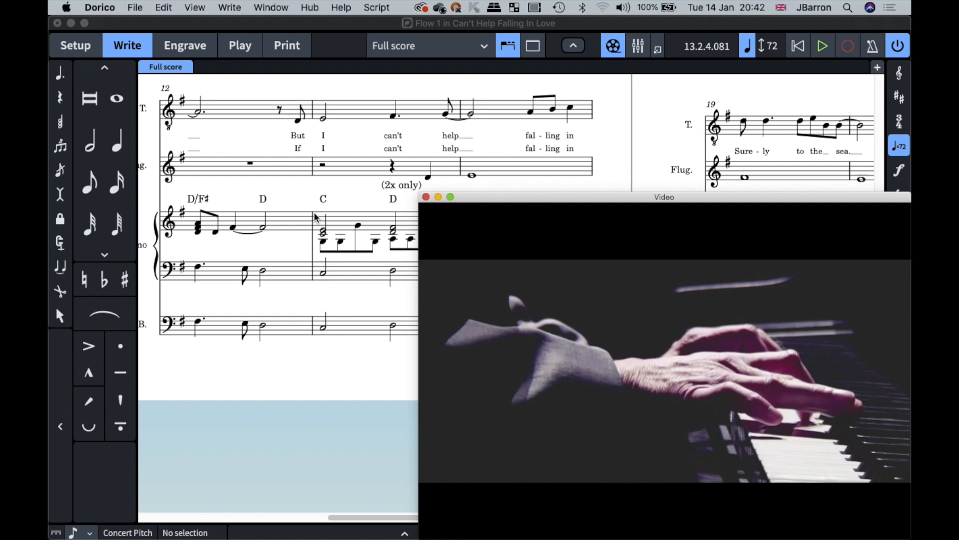
key(shift+alt+v)
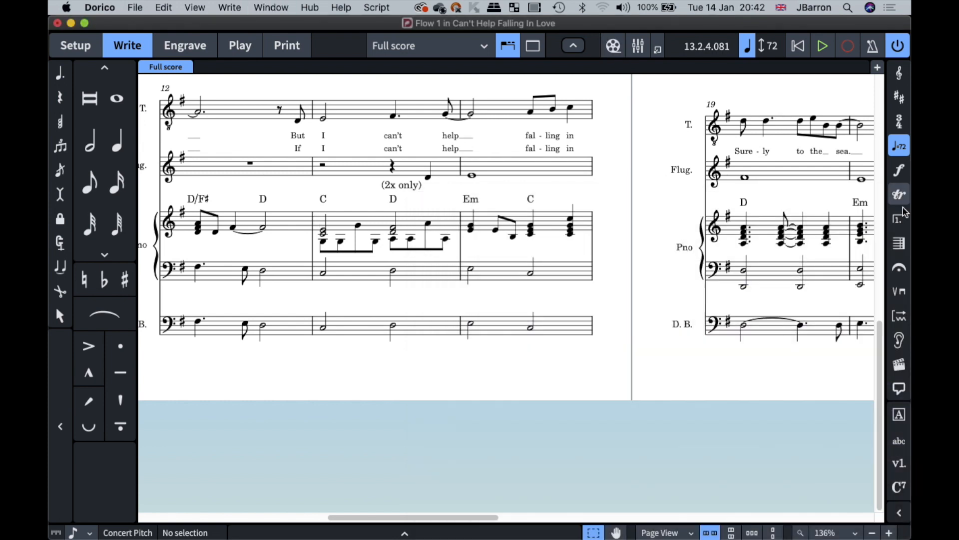
click(899, 364)
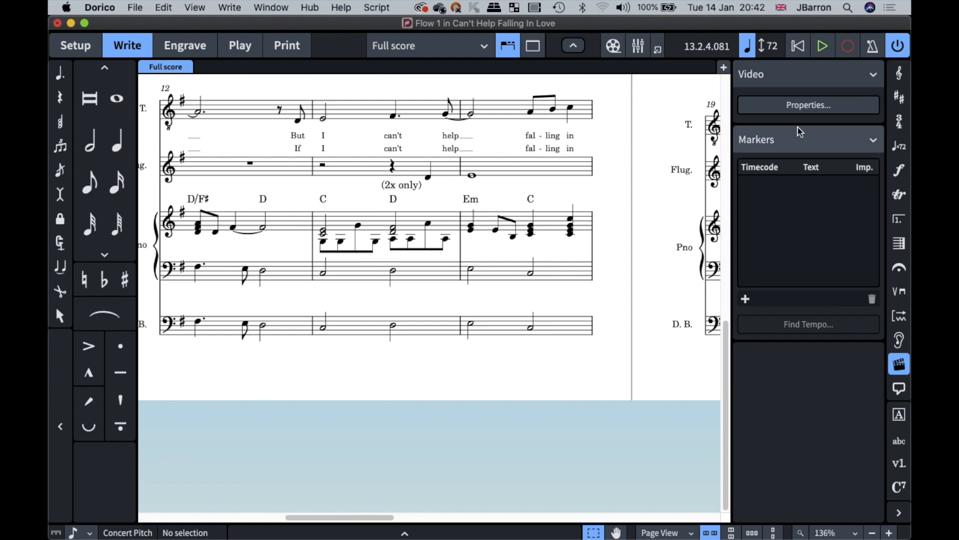
click(746, 298)
click(452, 248)
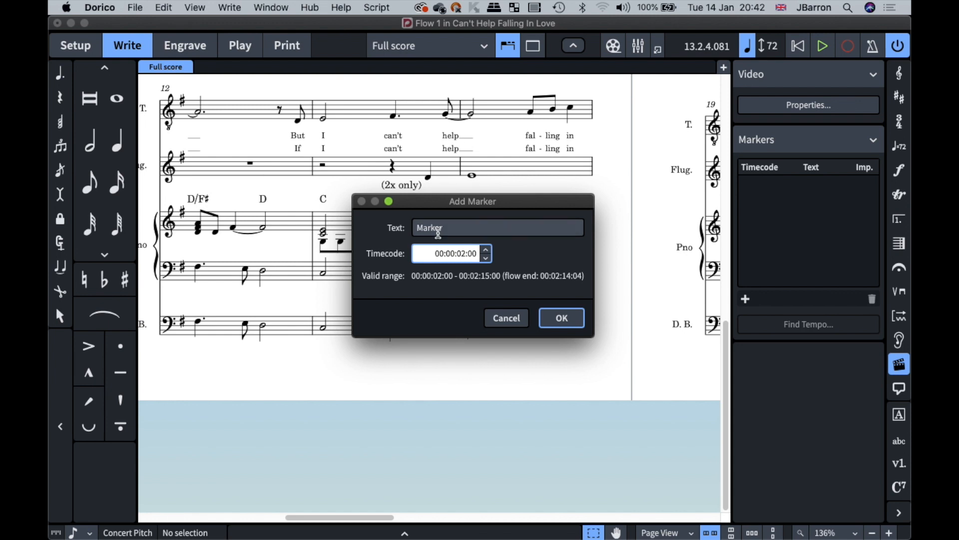
click(550, 317)
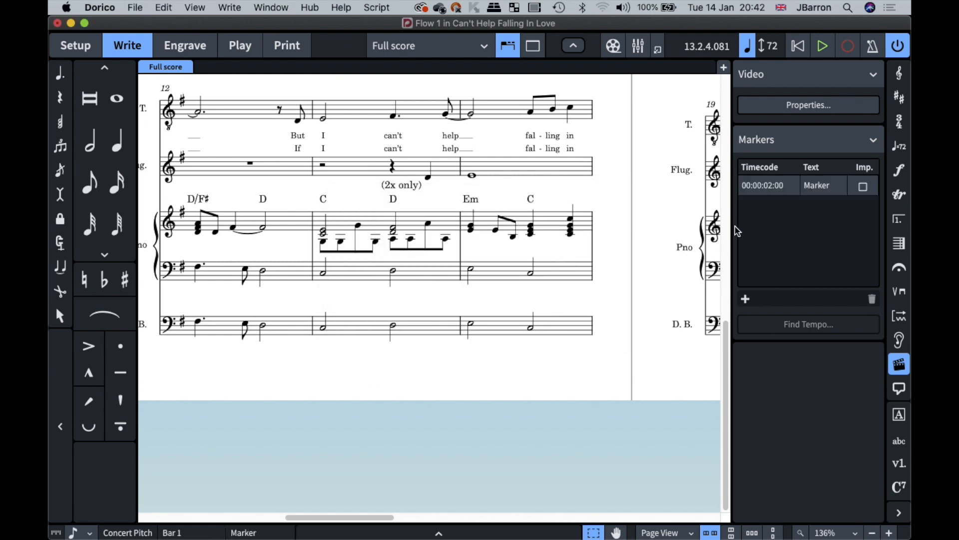
Change the text of the marker at 00:00:02:00 to Piano.
double_click(817, 184)
text(Piano)
key(Return)
Play the score from the Tenor's sixteenth note in bar 10, create a marker during playback at 00:00:34:00 and stop playback.
scroll(574, 255, right, 1)
scroll(574, 255, right, 10)
click(573, 293)
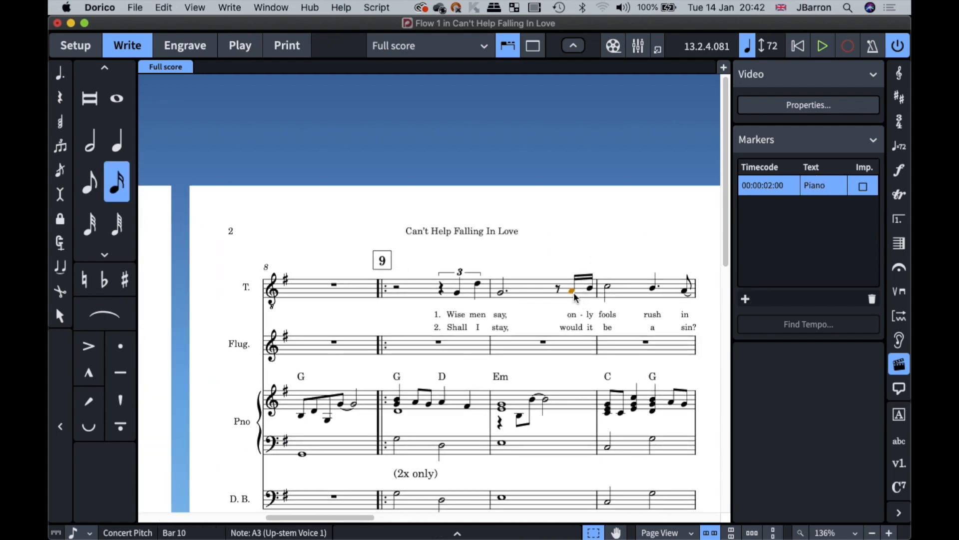
key(p)
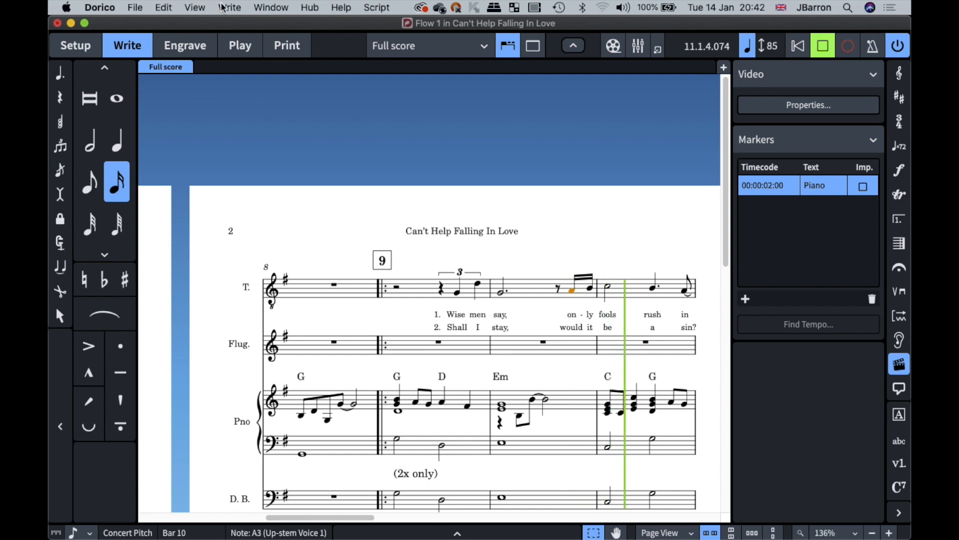
click(225, 7)
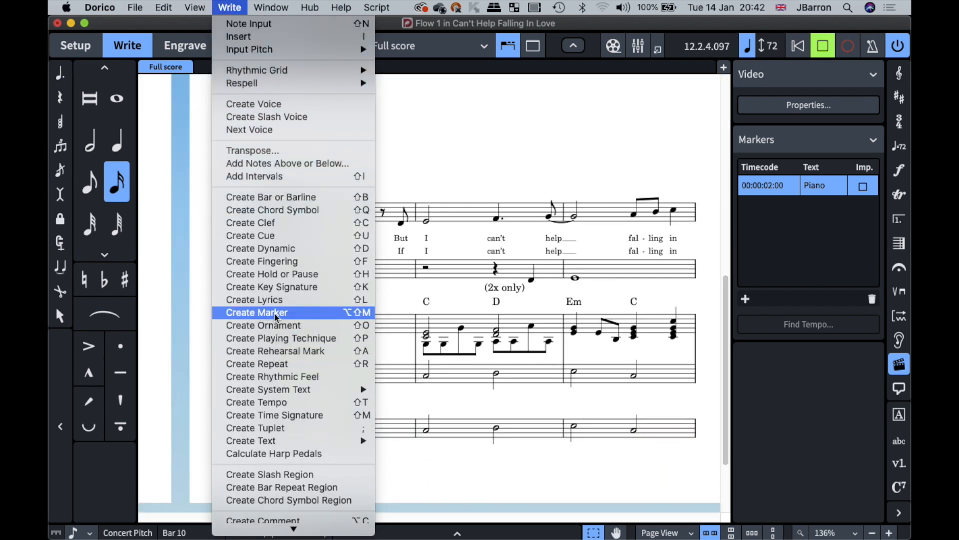
click(340, 314)
key(space)
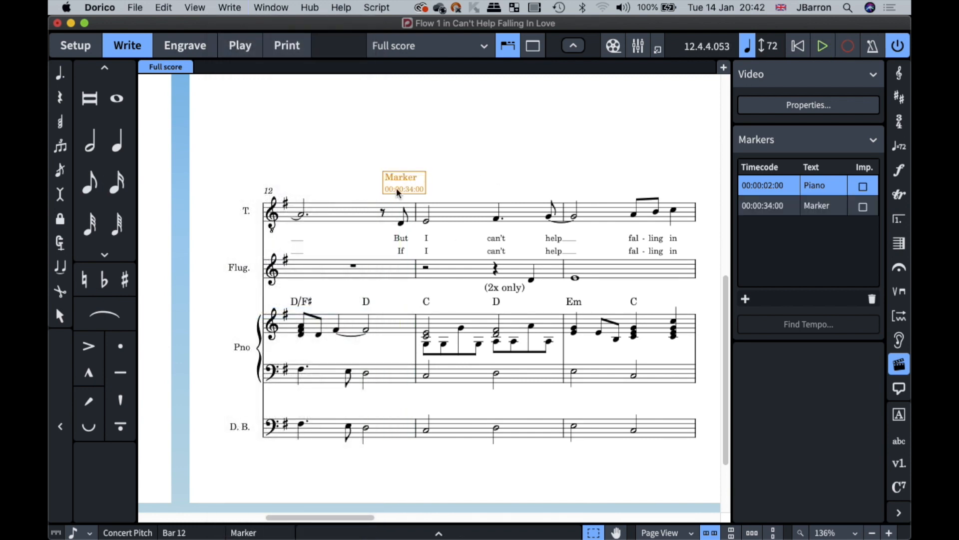
Change the text of the marker at 00:00:34:00 to Something and flag both markers as important.
double_click(813, 209)
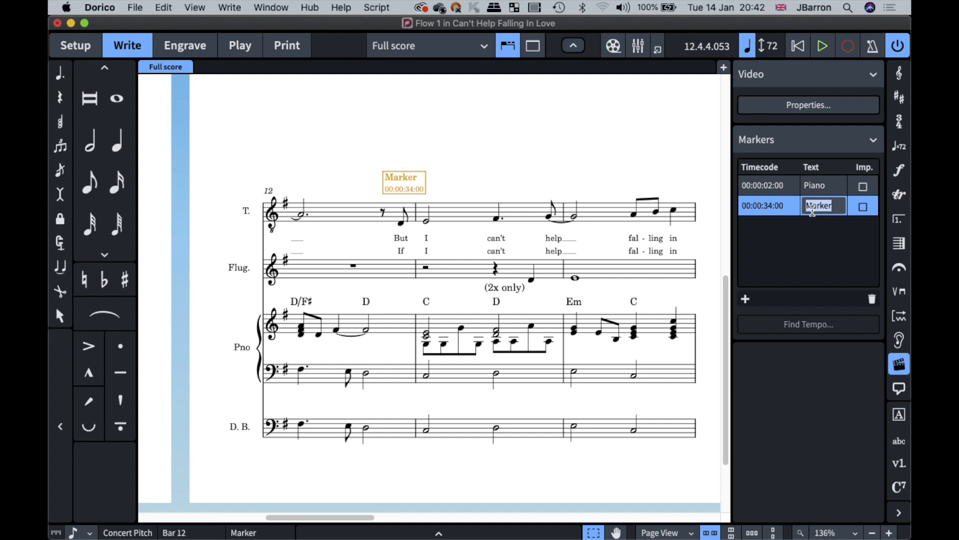
text(Something)
key(Return)
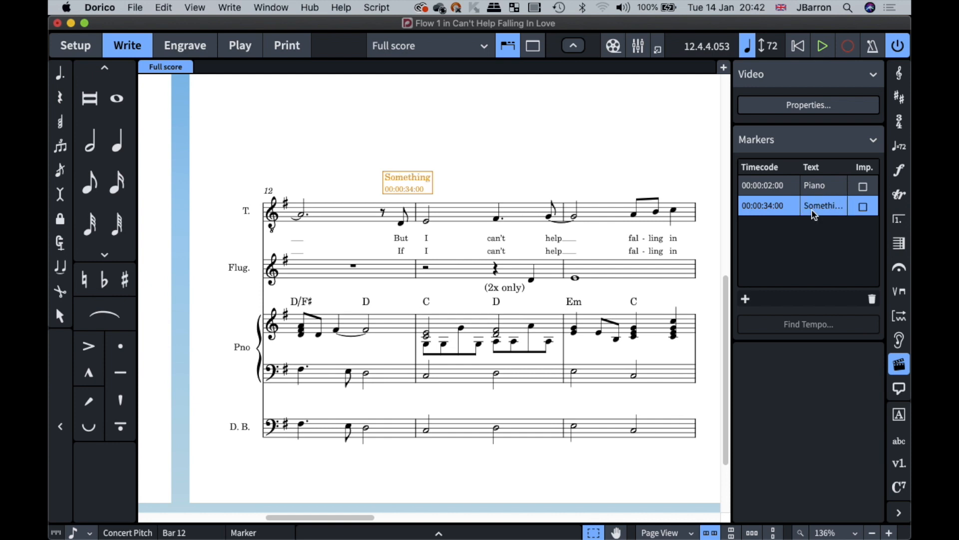
click(864, 187)
click(862, 206)
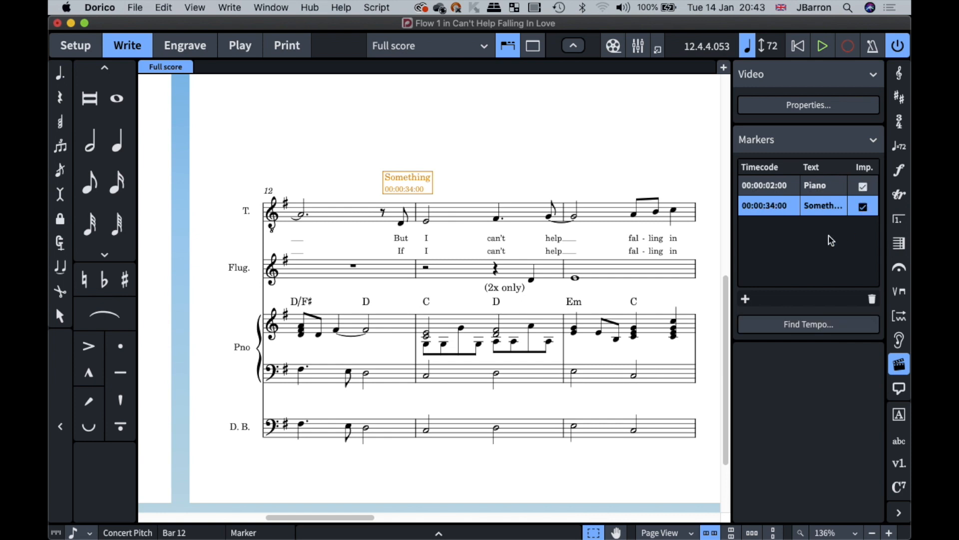
Compare the marker offsets for the suggested tempos 75, 90, 105 and 120 in Find Tempo and close it without applying.
click(782, 325)
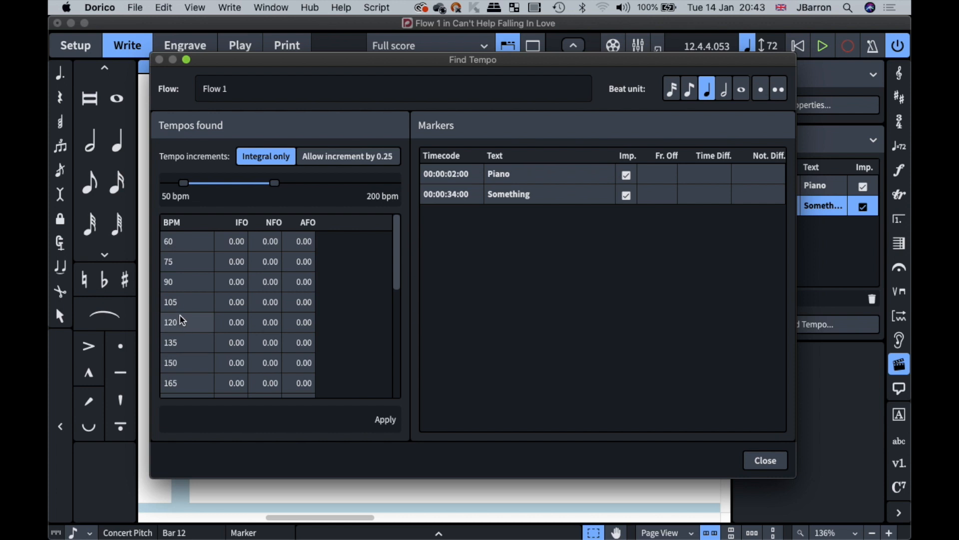
click(181, 268)
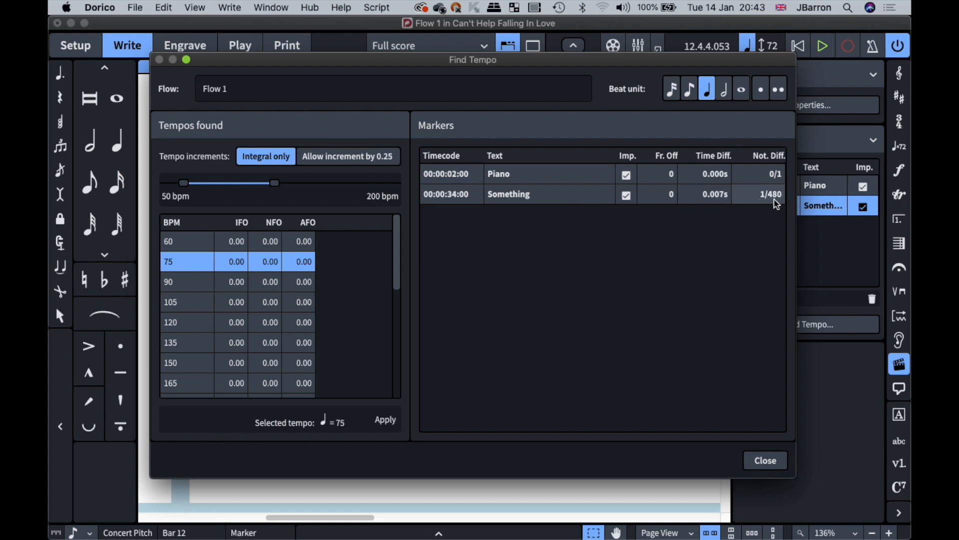
click(196, 287)
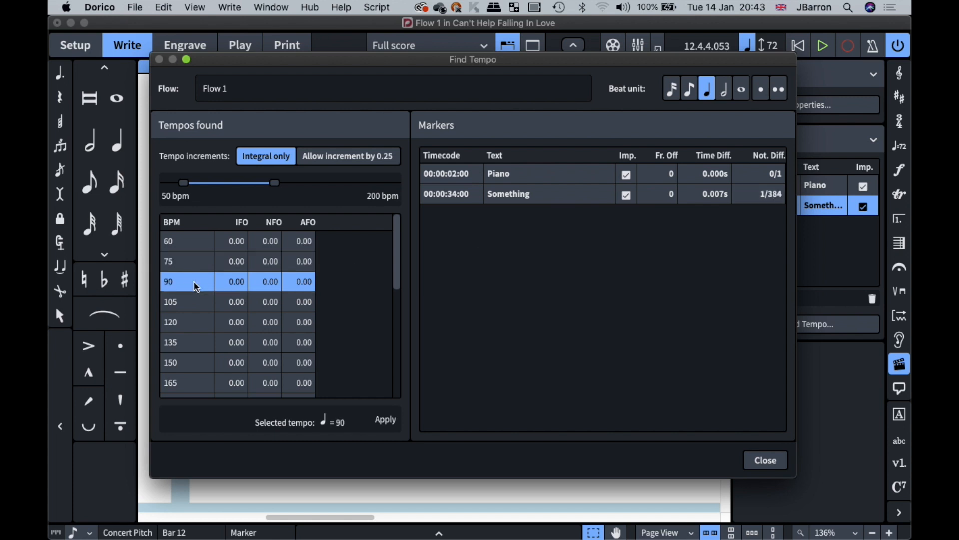
click(194, 295)
click(194, 323)
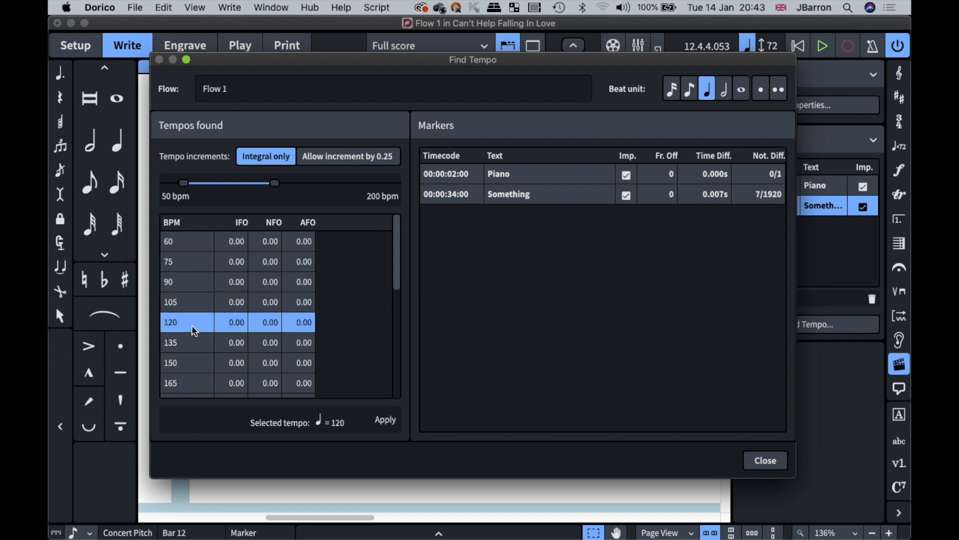
click(764, 460)
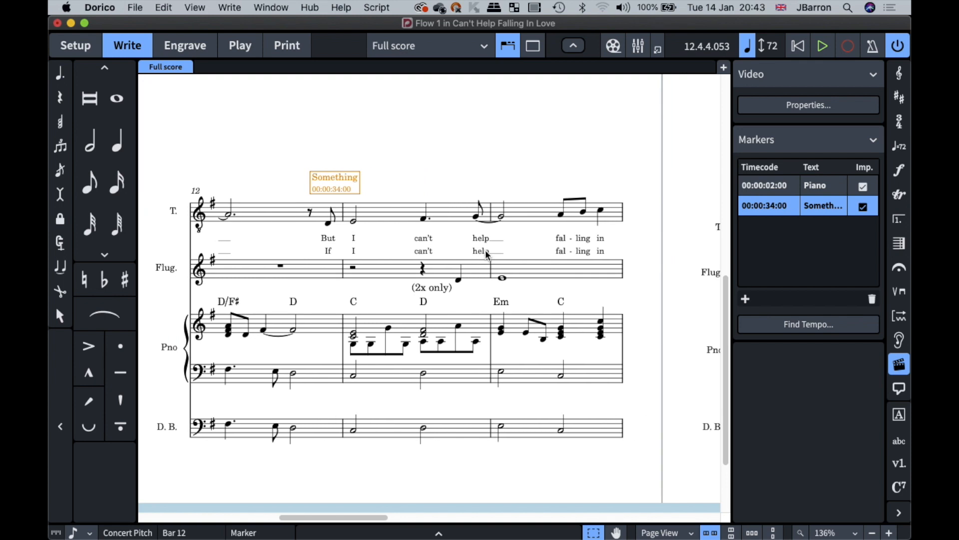
Play from the Tenor's eighth note in bar 14, create a marker at 00:00:42:05 in bar 15, stop playback and flag it as important.
click(562, 216)
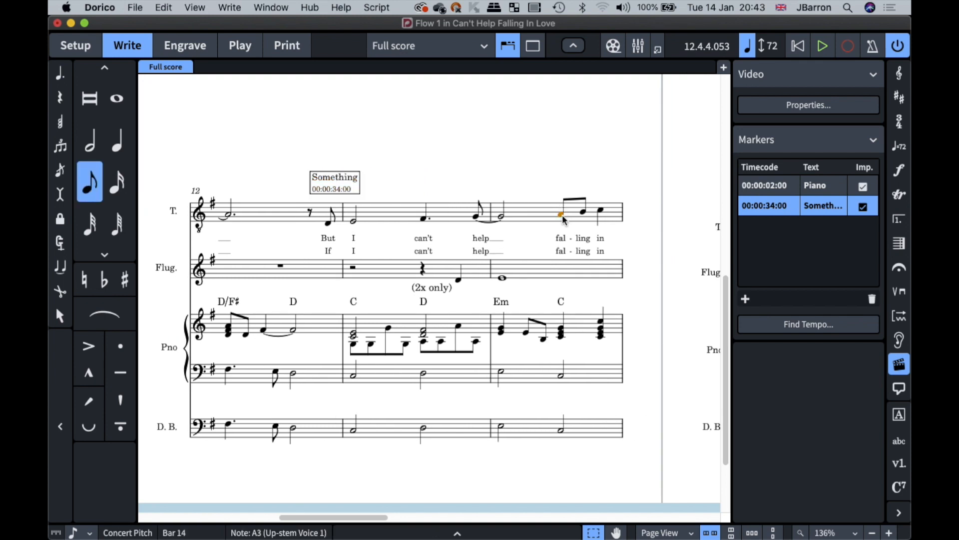
key(p)
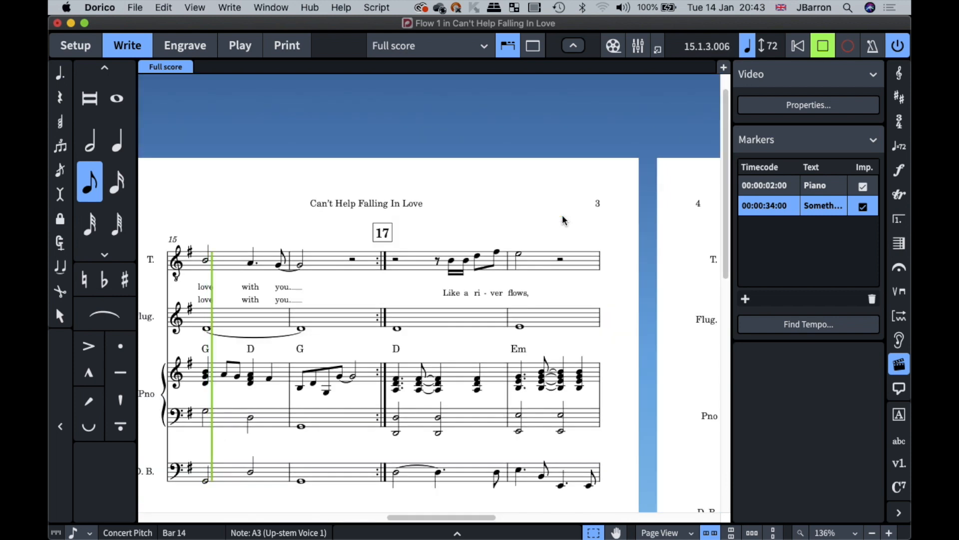
key(alt+shift+m)
key(space)
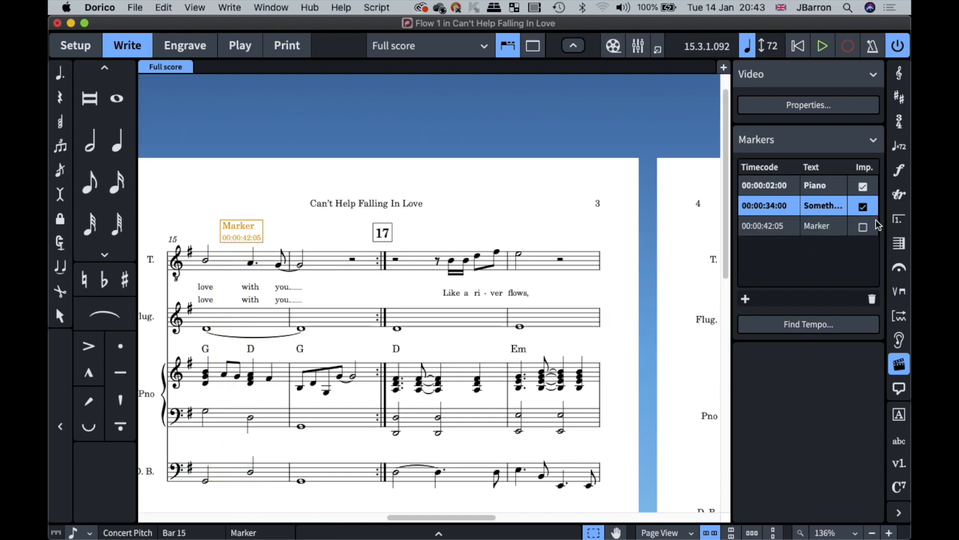
click(863, 227)
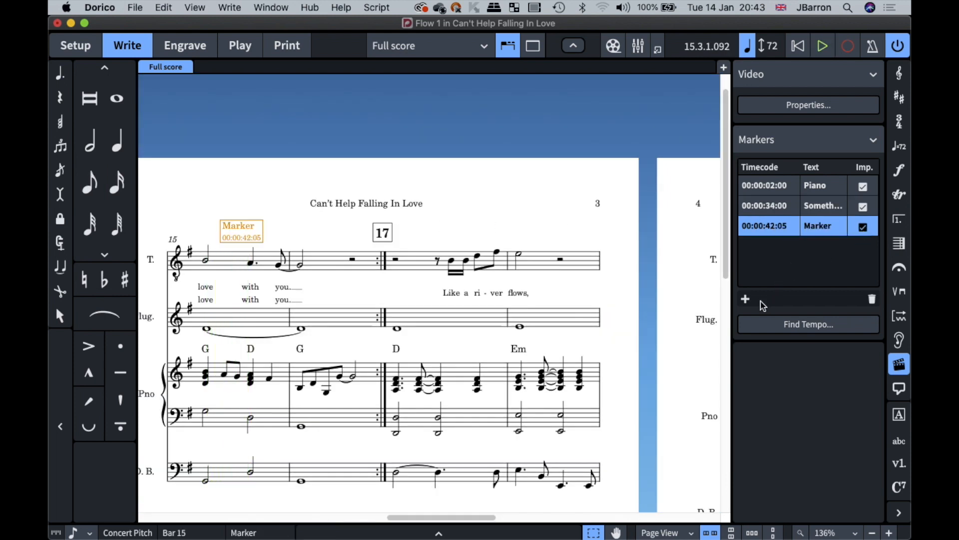
Compare the three markers' offsets for the suggested tempos 88, 161, 167 and 176 in Find Tempo and close it without applying.
click(781, 327)
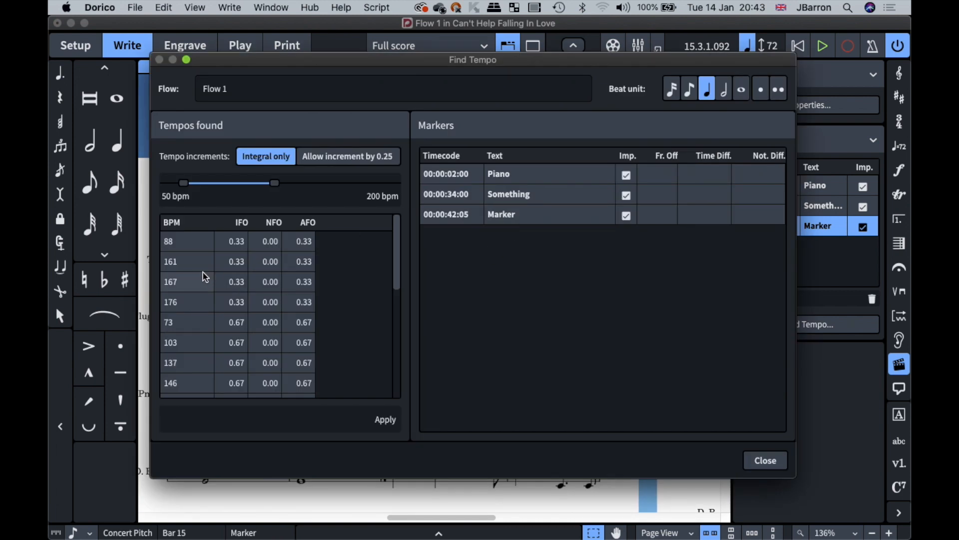
click(189, 278)
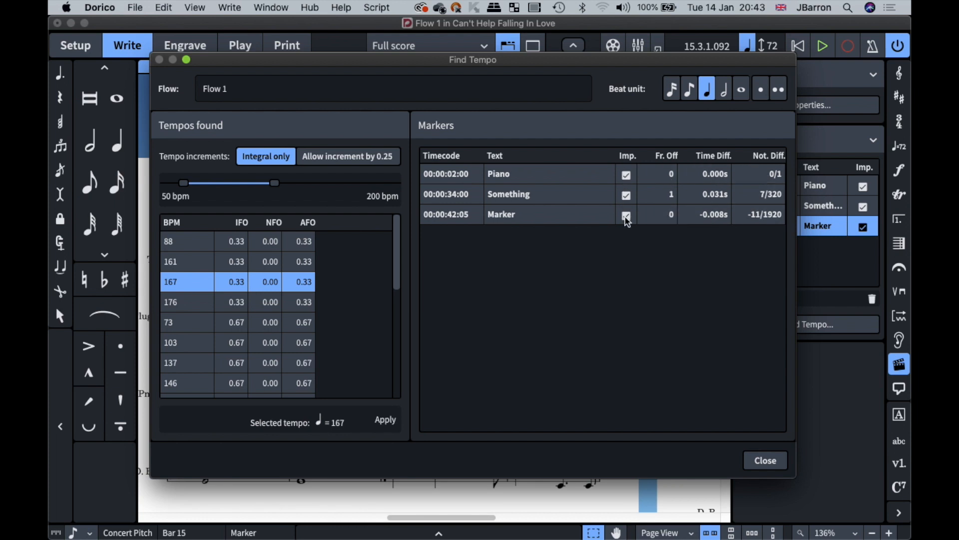
click(181, 302)
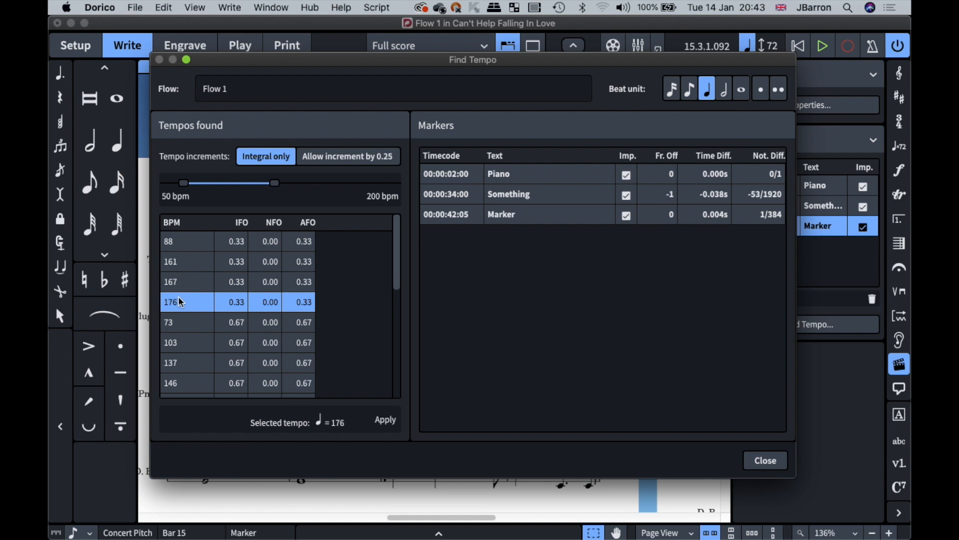
click(183, 261)
click(183, 242)
click(184, 263)
click(185, 281)
click(184, 303)
click(757, 460)
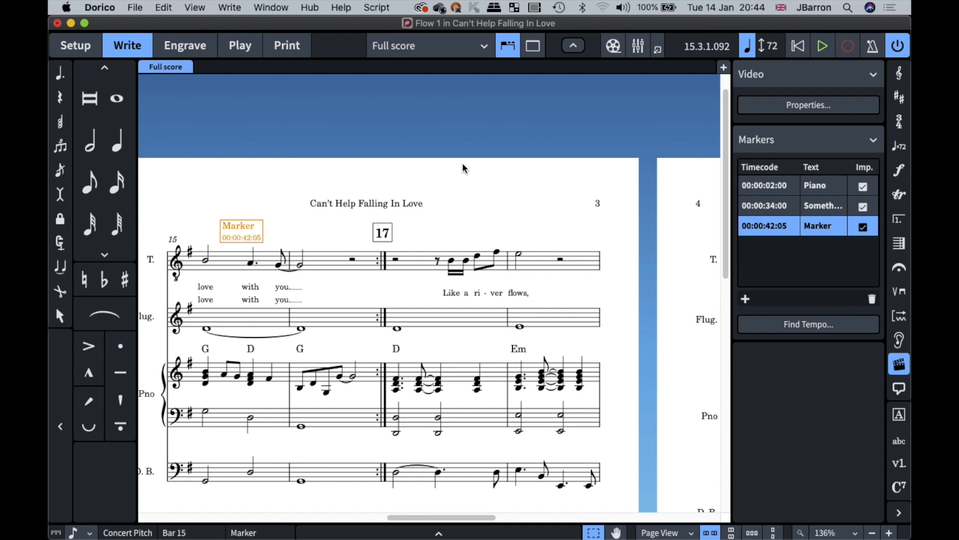
Create a new project from the Film orchestra template.
scroll(463, 168, left, 15)
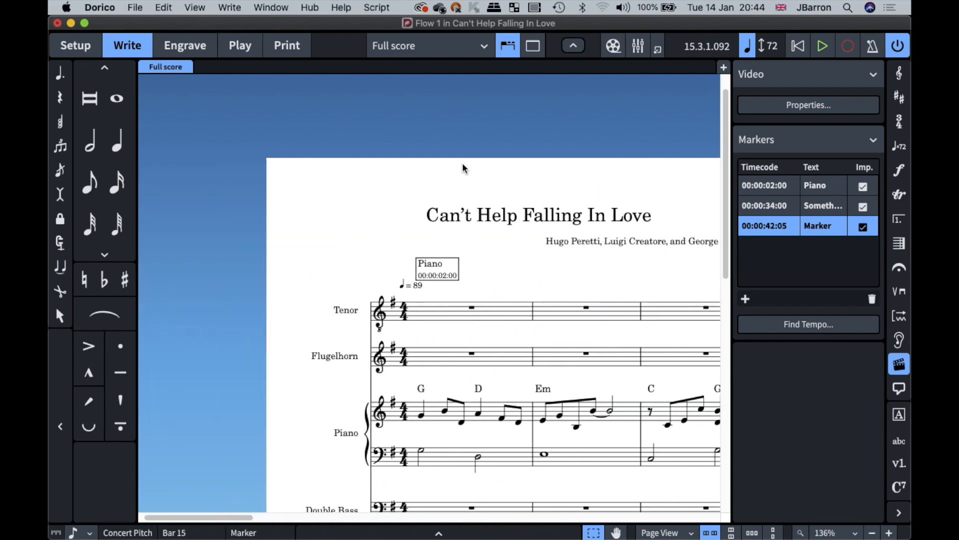
scroll(433, 248, right, 5)
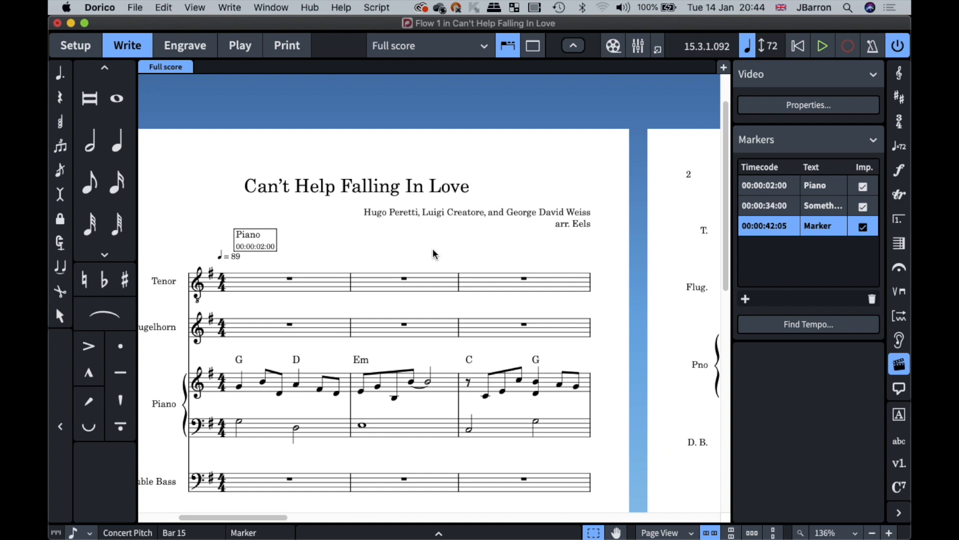
click(135, 7)
click(135, 7)
click(135, 7)
mouse_move(150, 36)
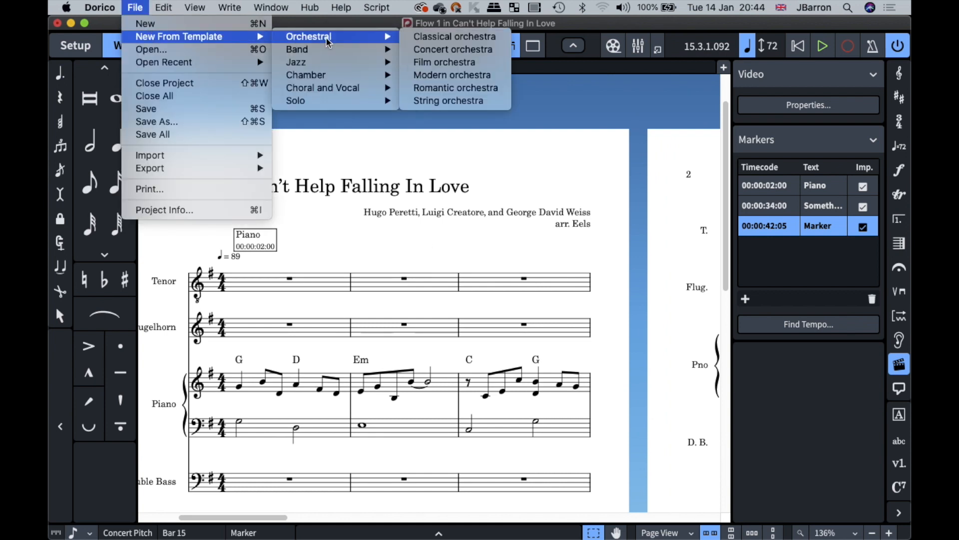
mouse_move(320, 41)
click(431, 63)
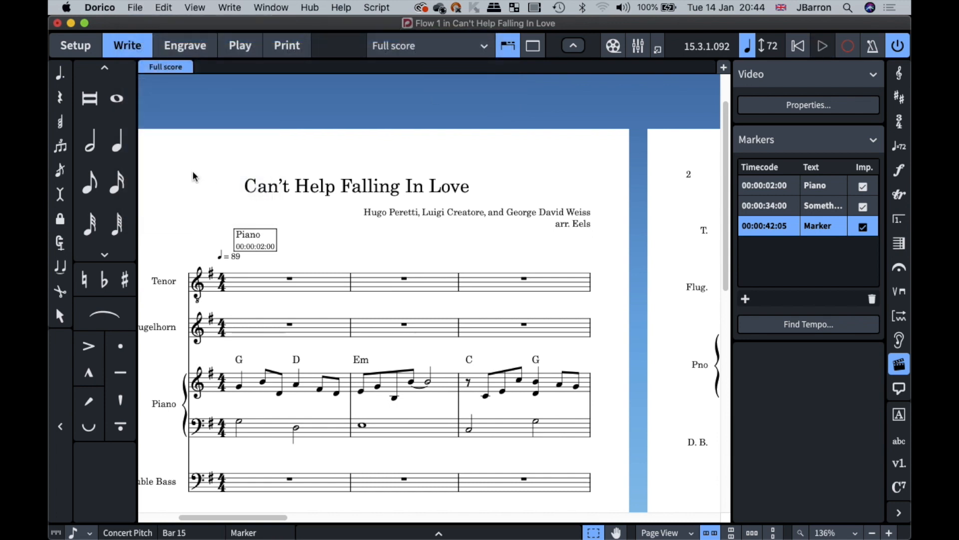
key(F4)
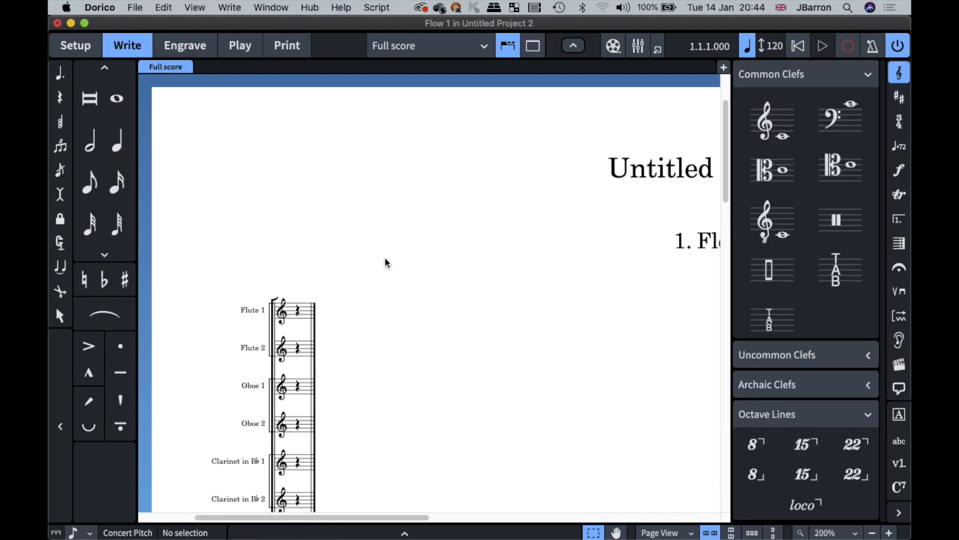
Hide the notation palettes beside the score and add a 3/4 time signature at the start of the flow.
scroll(387, 281, down, 4)
key(super+9)
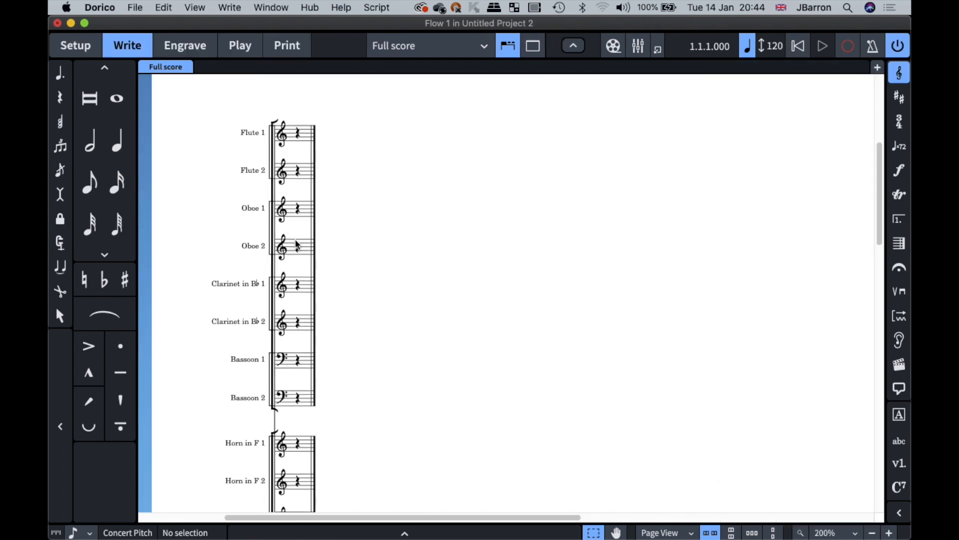
double_click(297, 245)
key(shift+m)
text(3/4)
key(Return)
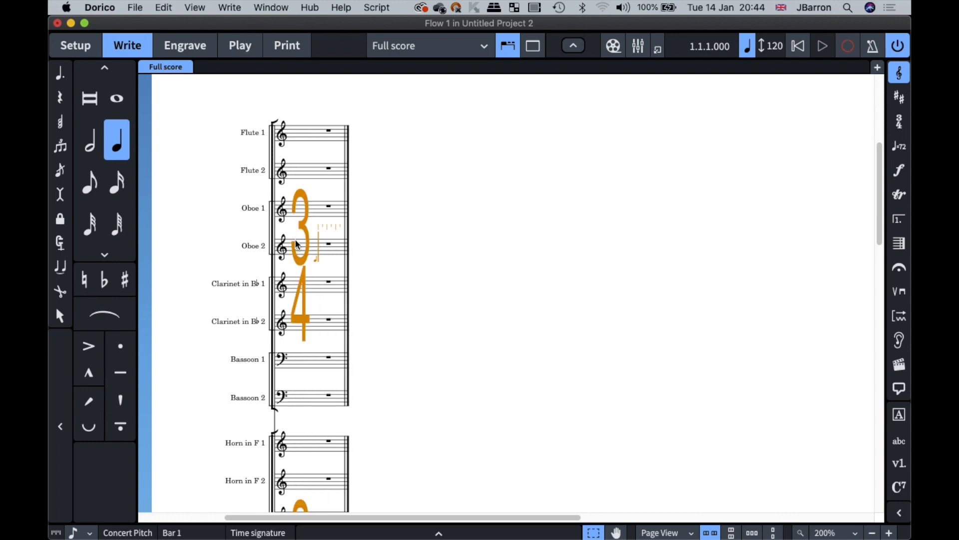
Add 40 bars to the flow.
key(shift+b)
text(40)
key(Return)
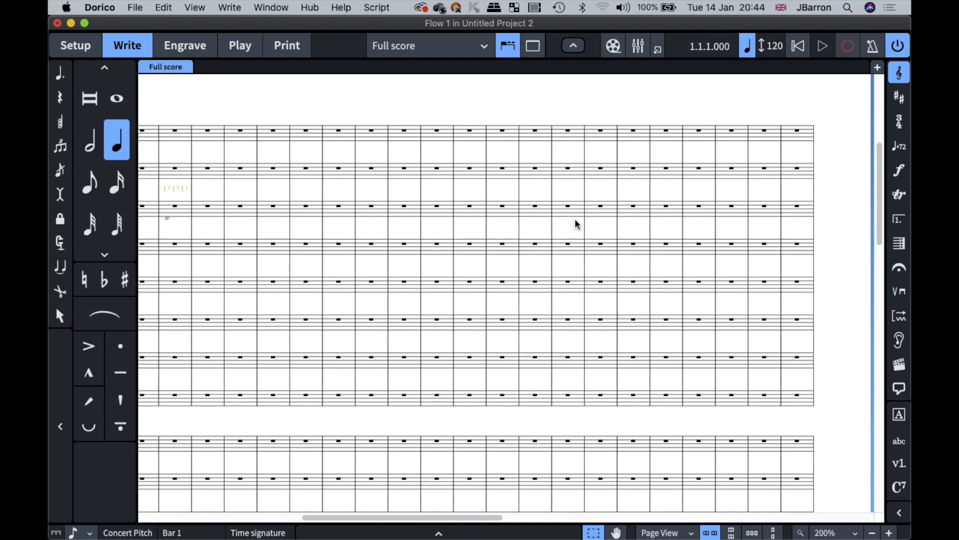
Add a 7/8 time signature at bar 19.
click(493, 248)
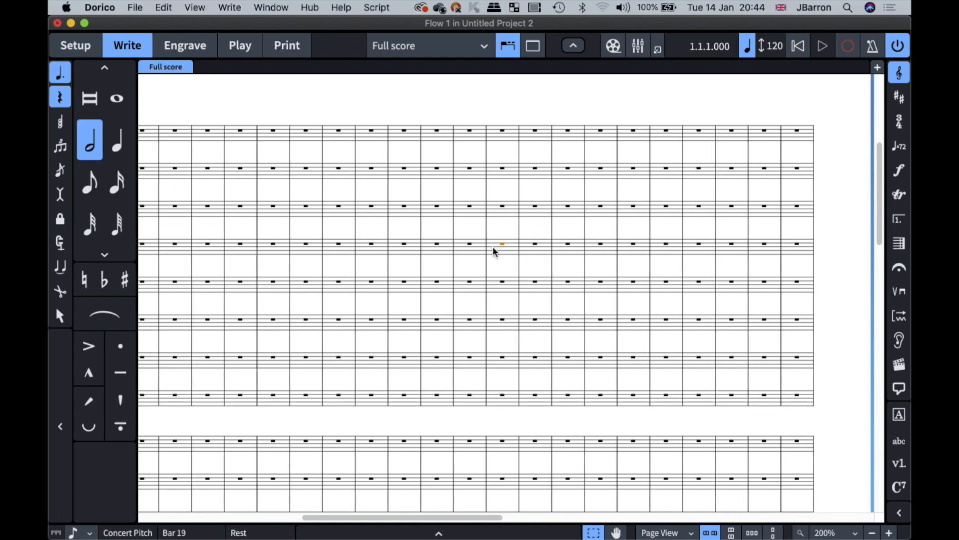
key(Return)
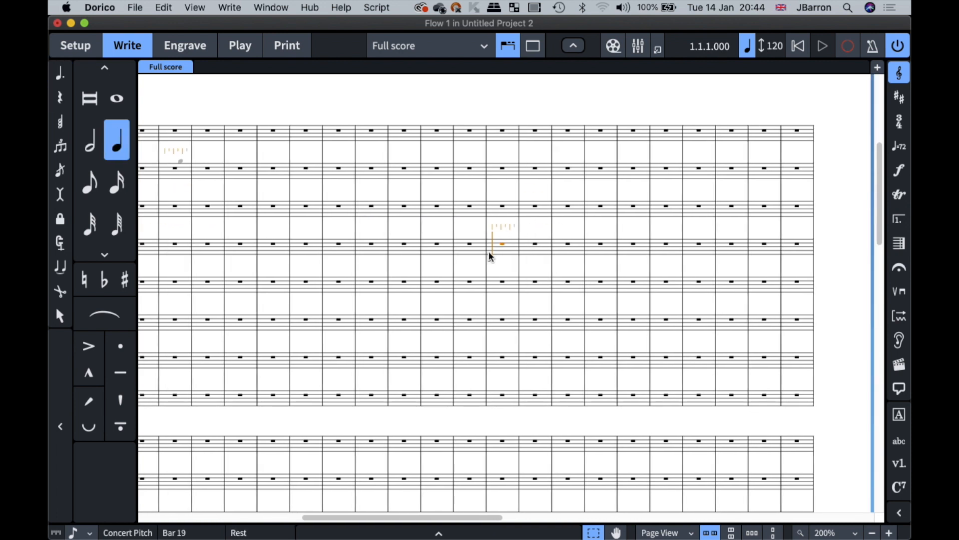
key(shift+m)
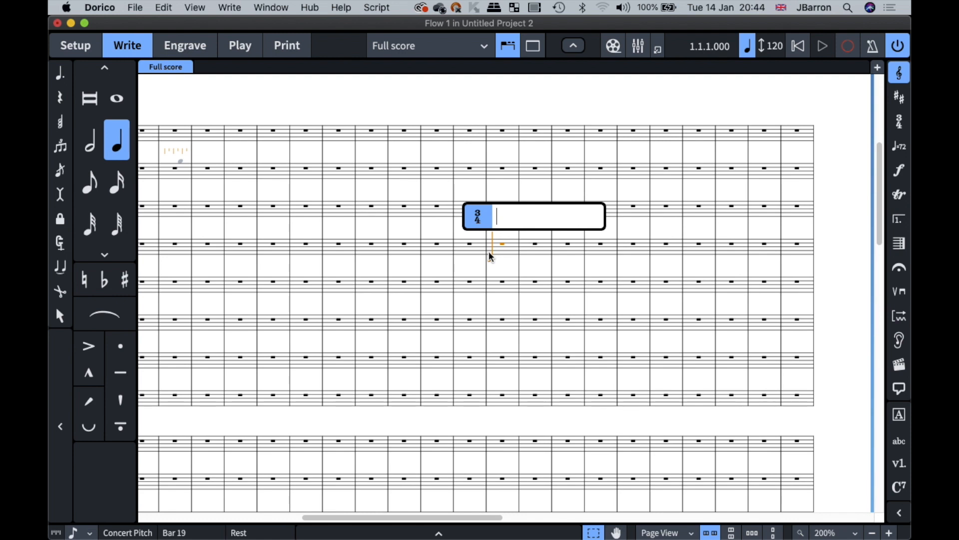
text(7/8)
key(Return)
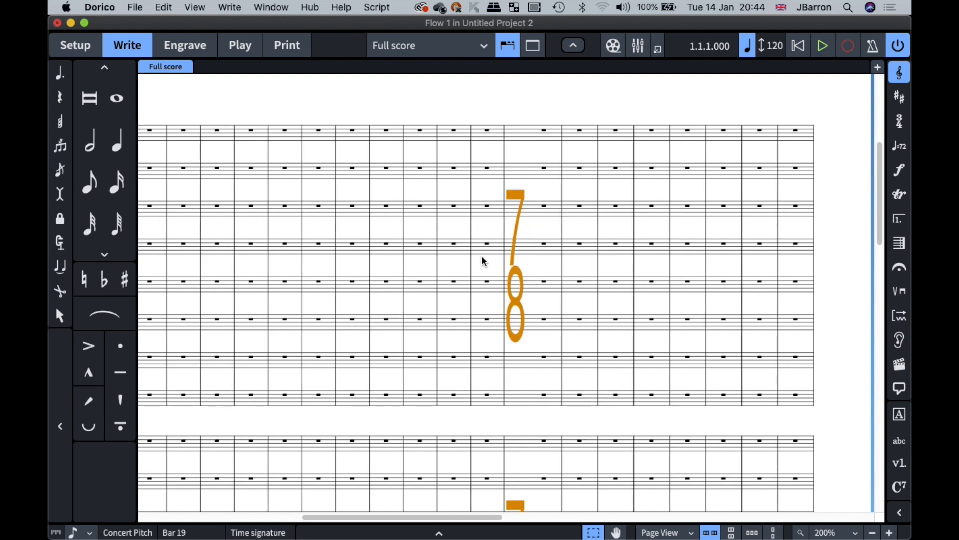
Open the Time Signatures category of the Engraving Options and move the dialog aside from the score.
scroll(484, 261, down, 5)
scroll(483, 261, down, 3)
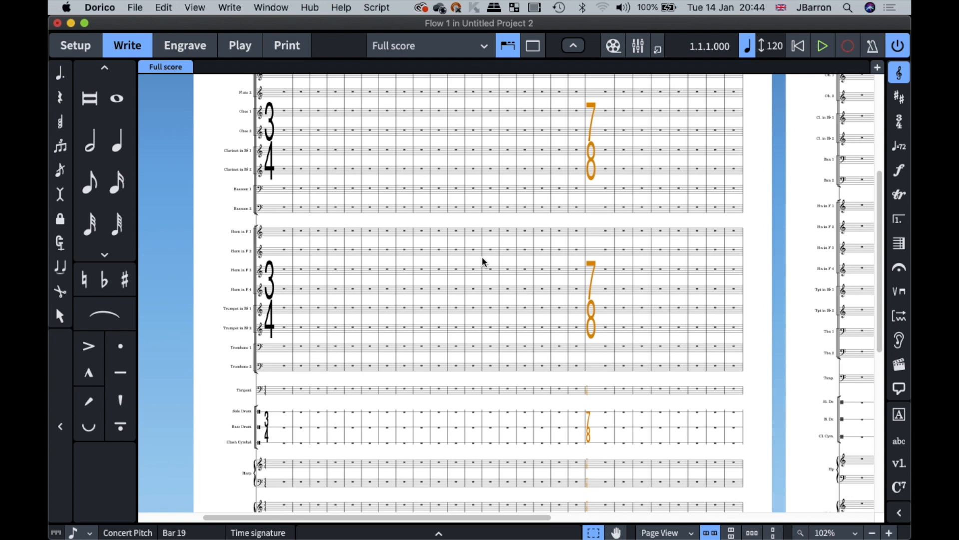
key(shift+super+e)
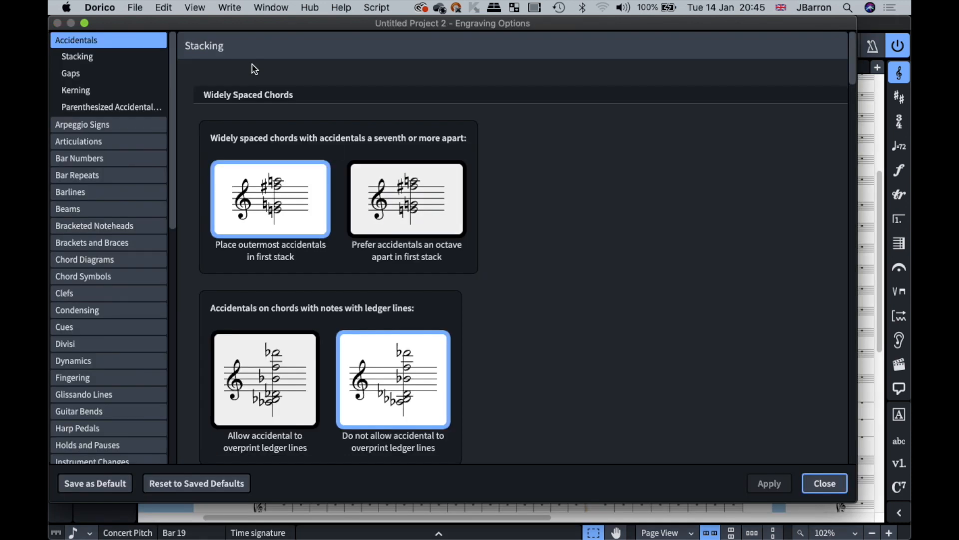
drag(238, 23, 280, 30)
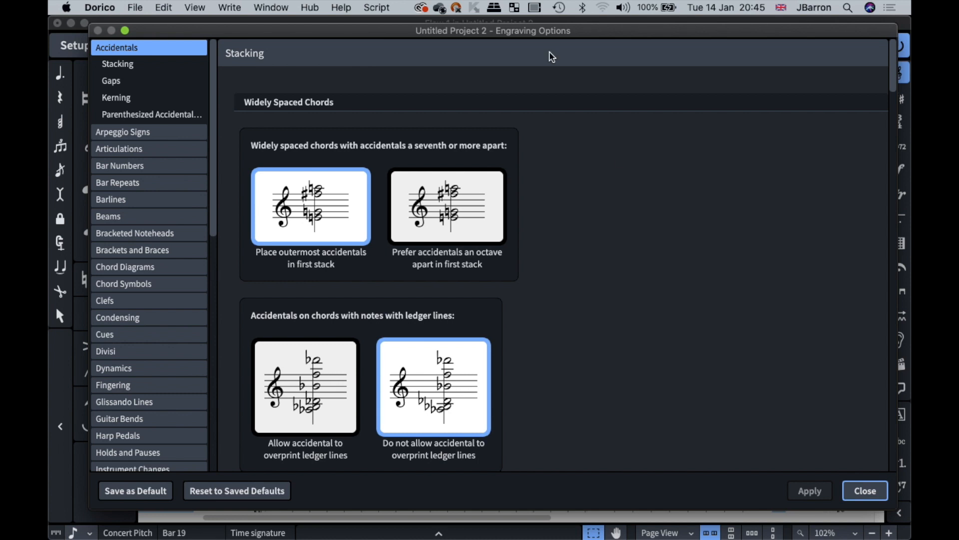
drag(527, 31, 903, 70)
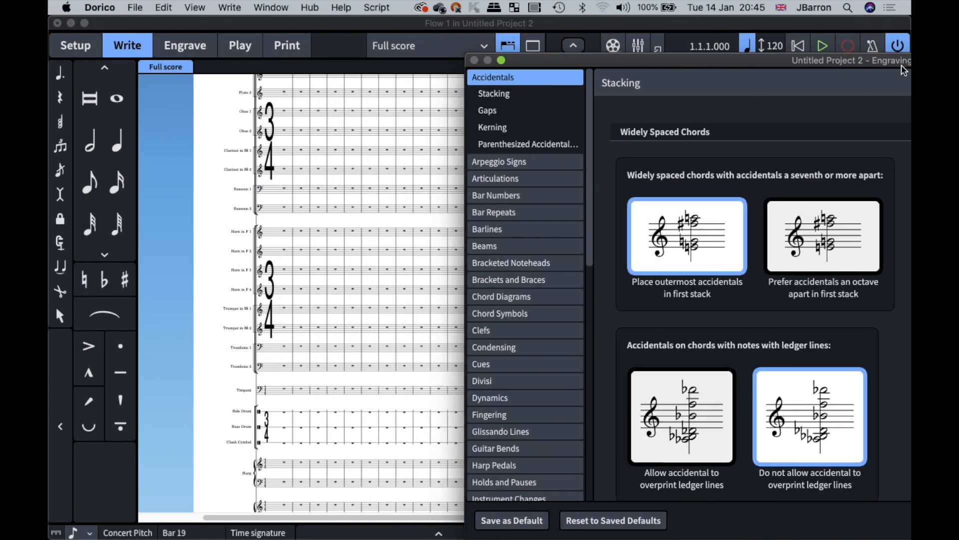
drag(903, 70, 587, 19)
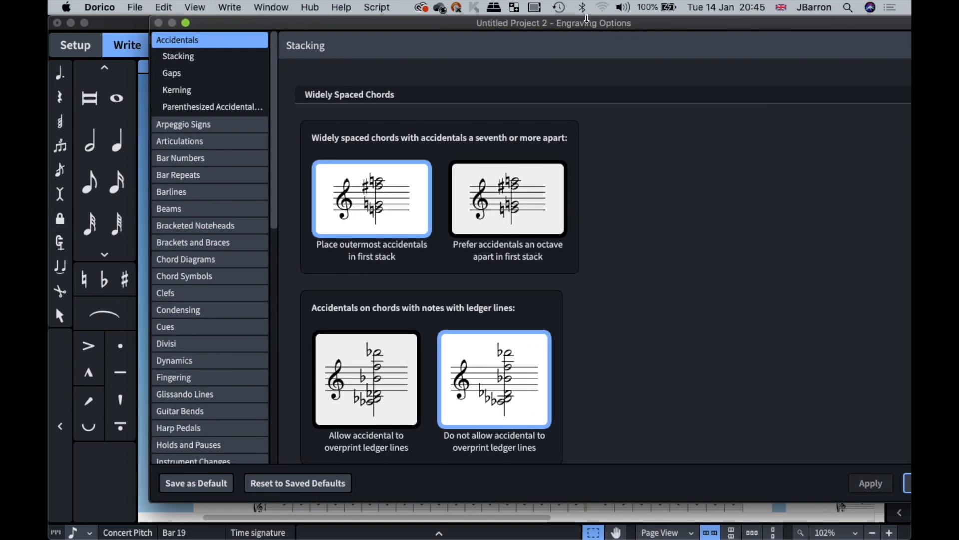
scroll(242, 321, down, 15)
click(185, 422)
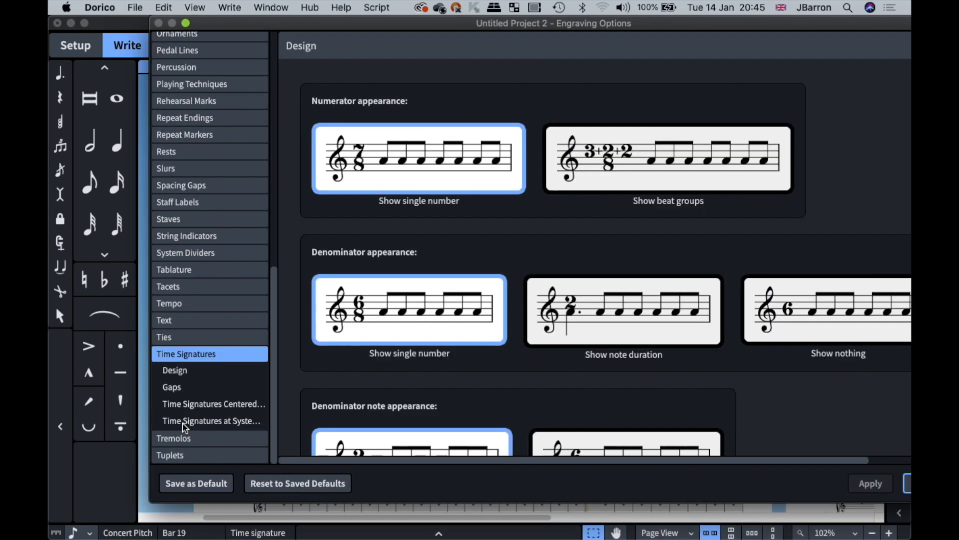
Examine the time signature engraving options for design, gaps, bracket-centred scale factors and vertical alignment.
scroll(428, 327, down, 15)
scroll(429, 329, up, 6)
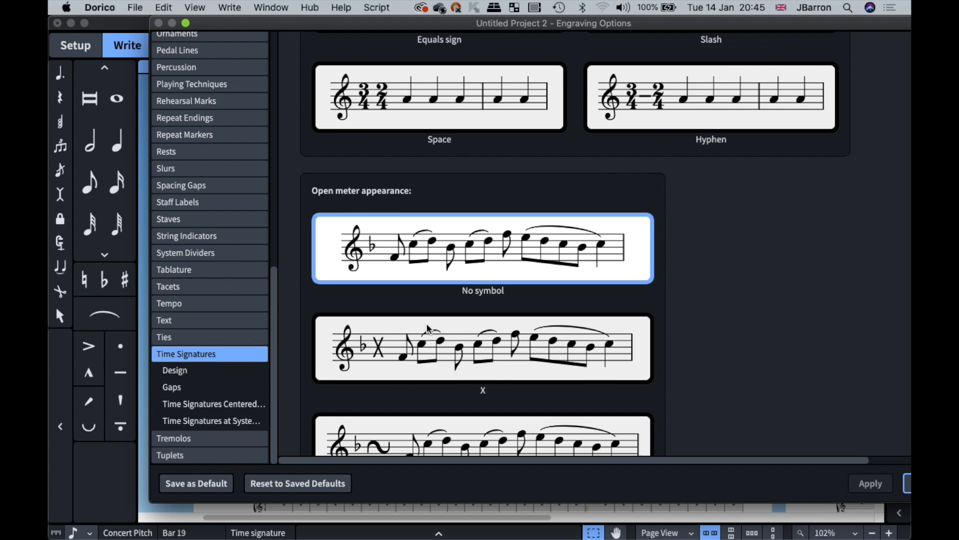
scroll(429, 329, down, 20)
scroll(428, 328, down, 8)
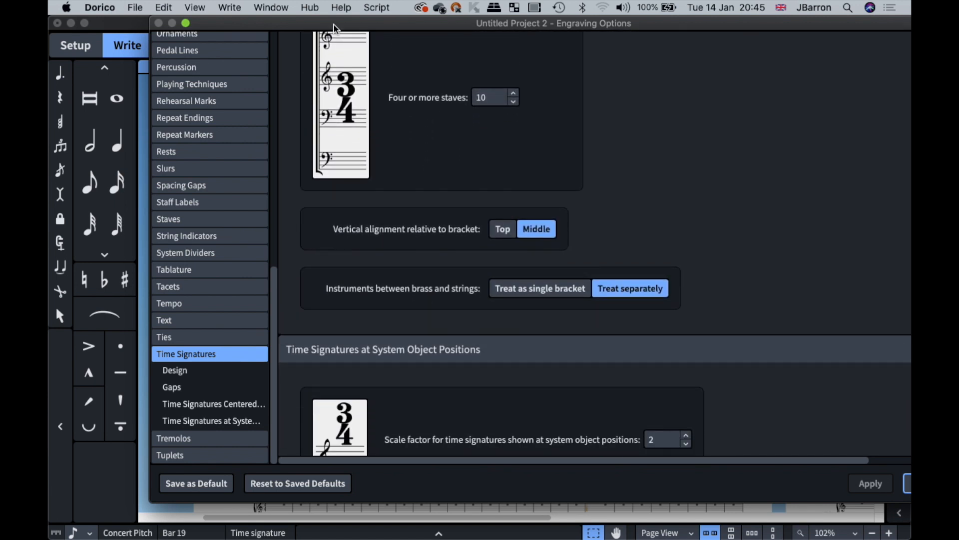
scroll(385, 150, up, 9)
scroll(385, 146, down, 20)
scroll(414, 206, down, 10)
scroll(414, 206, up, 10)
scroll(413, 206, down, 20)
scroll(413, 206, up, 15)
scroll(414, 207, up, 15)
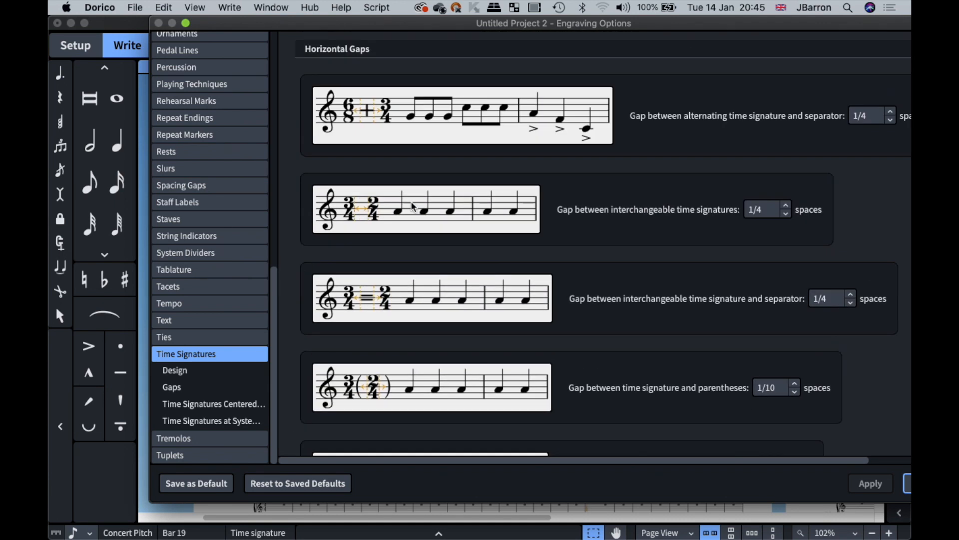
scroll(411, 205, up, 5)
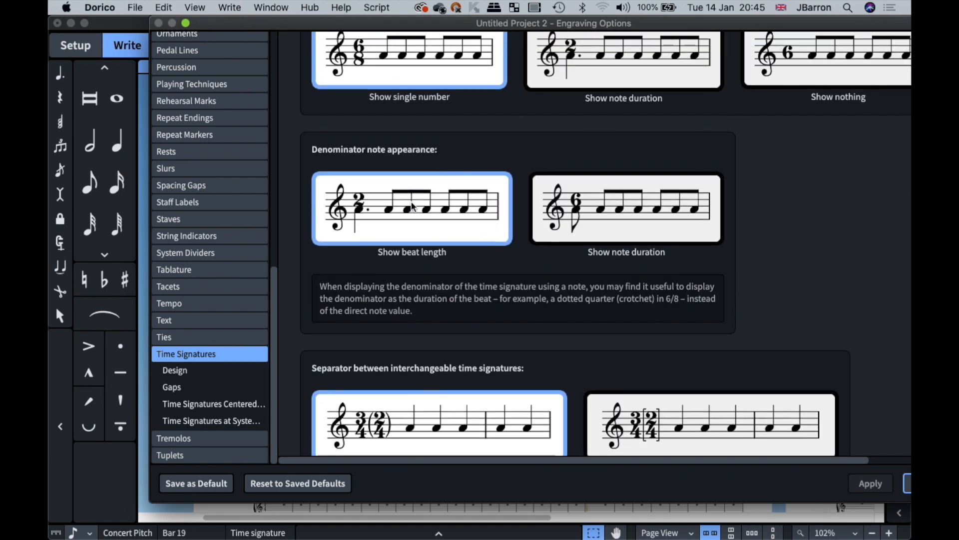
scroll(403, 336, down, 15)
scroll(404, 337, down, 20)
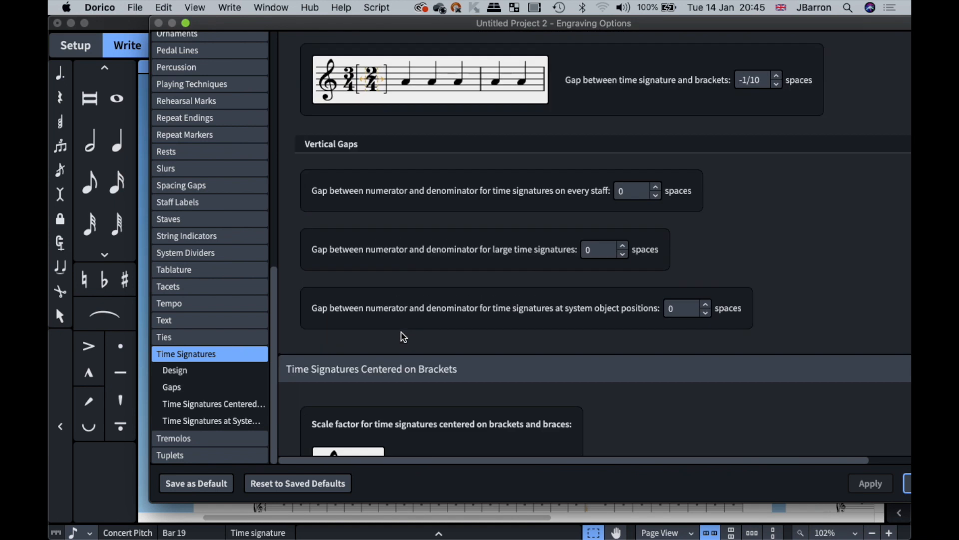
scroll(403, 337, up, 5)
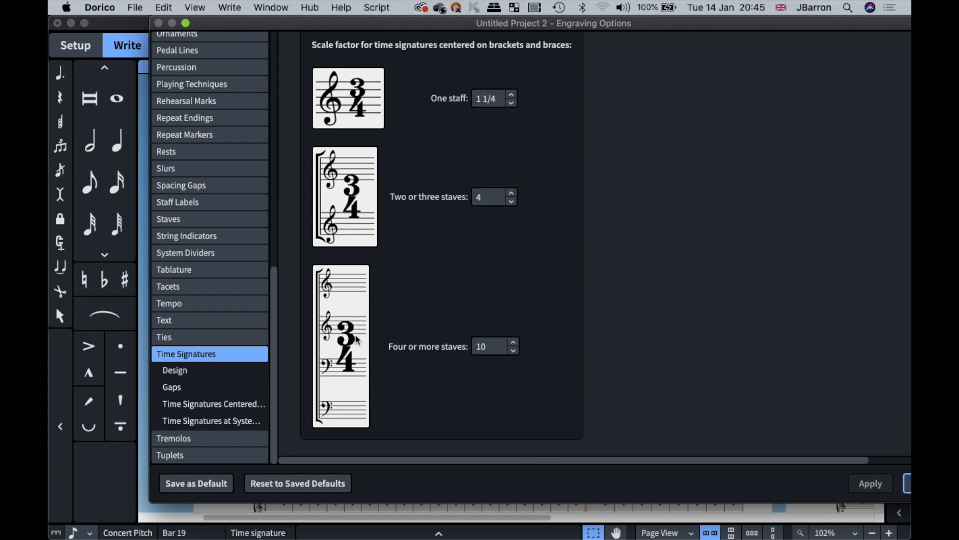
scroll(420, 221, down, 5)
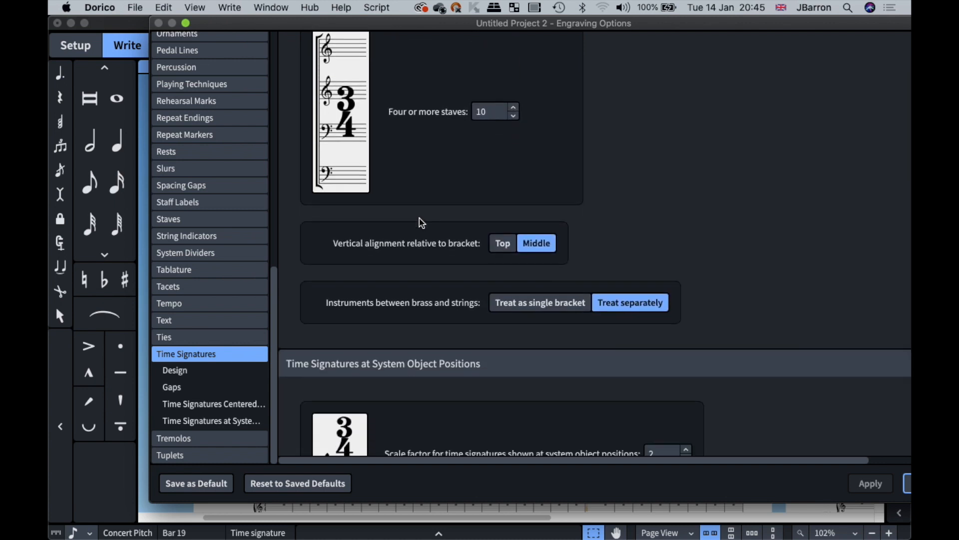
Set the time signatures' vertical alignment relative to the bracket to Top and apply the change.
drag(279, 24, 478, 28)
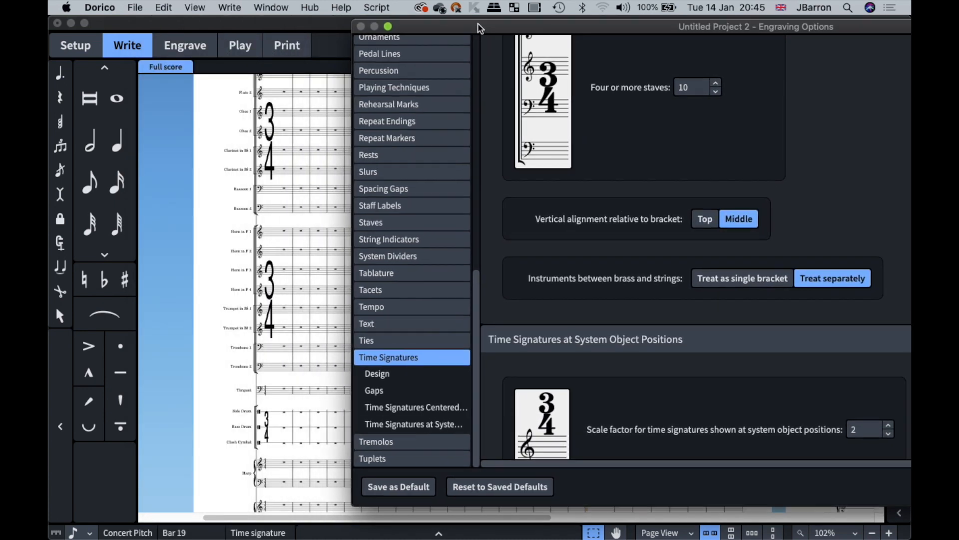
scroll(313, 130, up, 3)
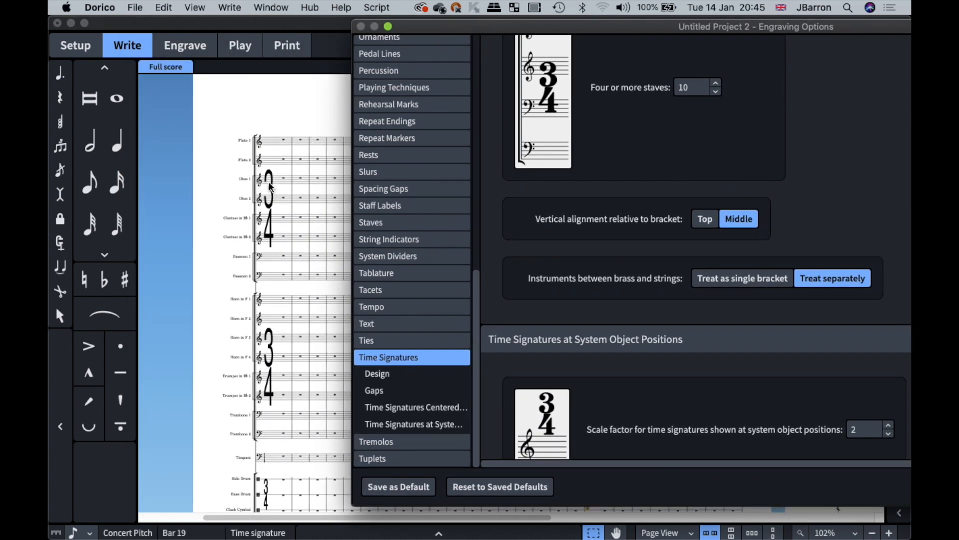
click(695, 216)
drag(657, 31, 607, 31)
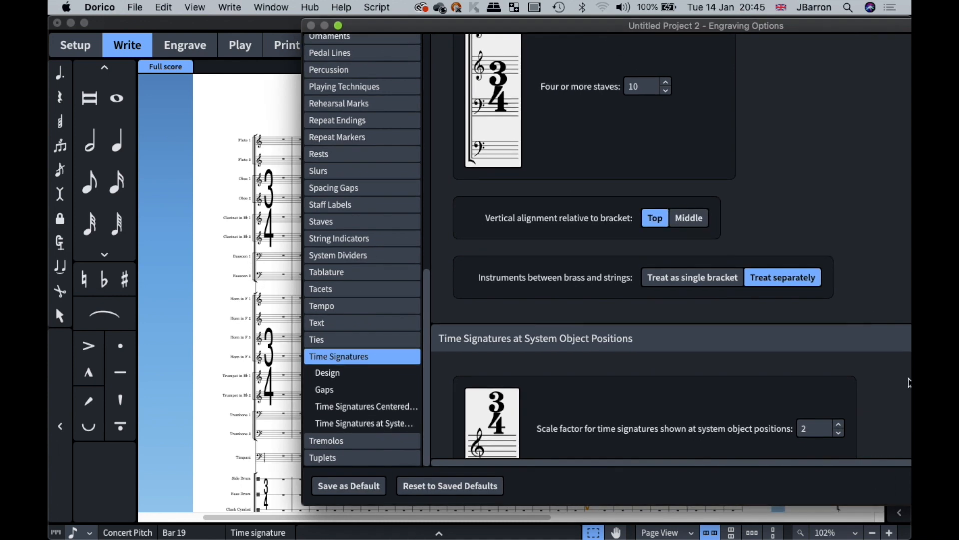
drag(806, 32, 681, 29)
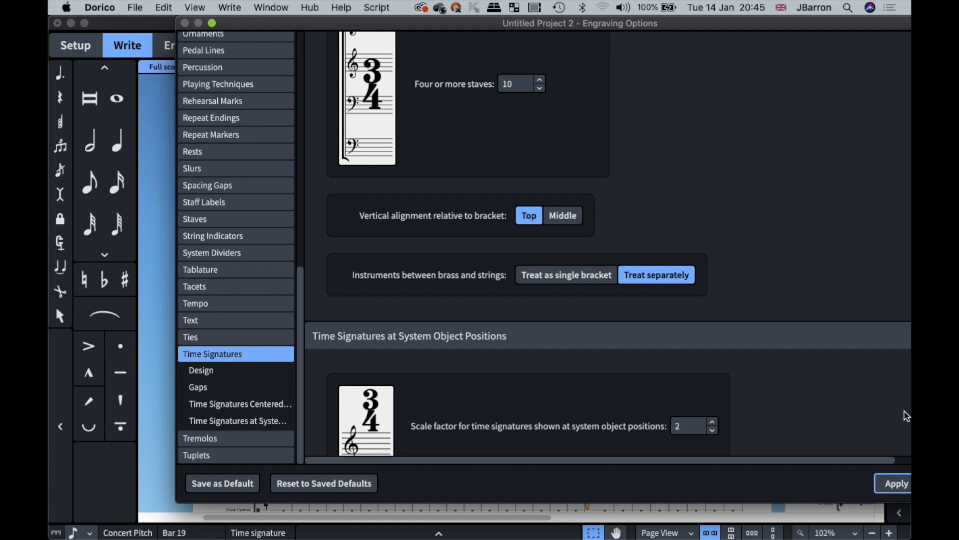
click(892, 479)
Check the time signatures on the score's bracketed groups, percussion, keyboards and guitars, closing the Engraving Options.
drag(242, 22, 407, 52)
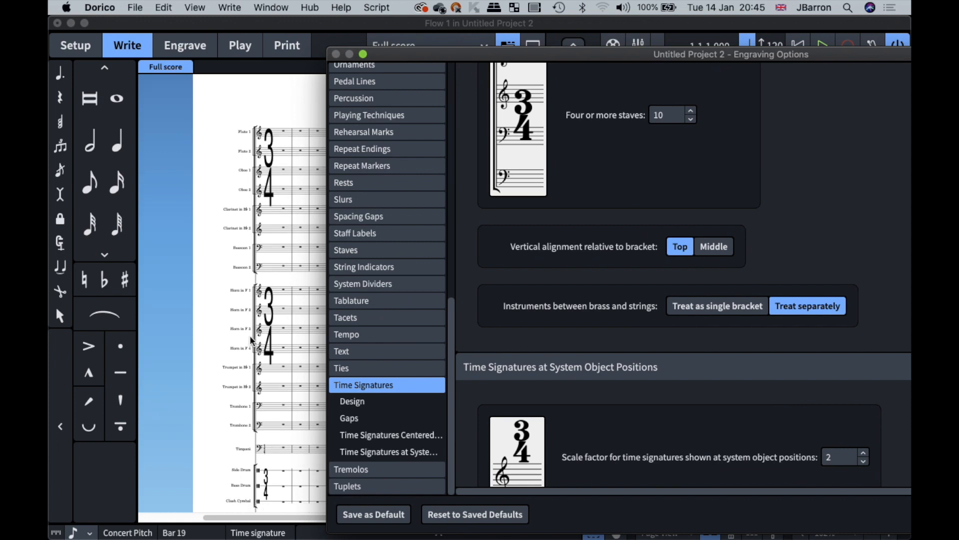
scroll(250, 335, down, 2)
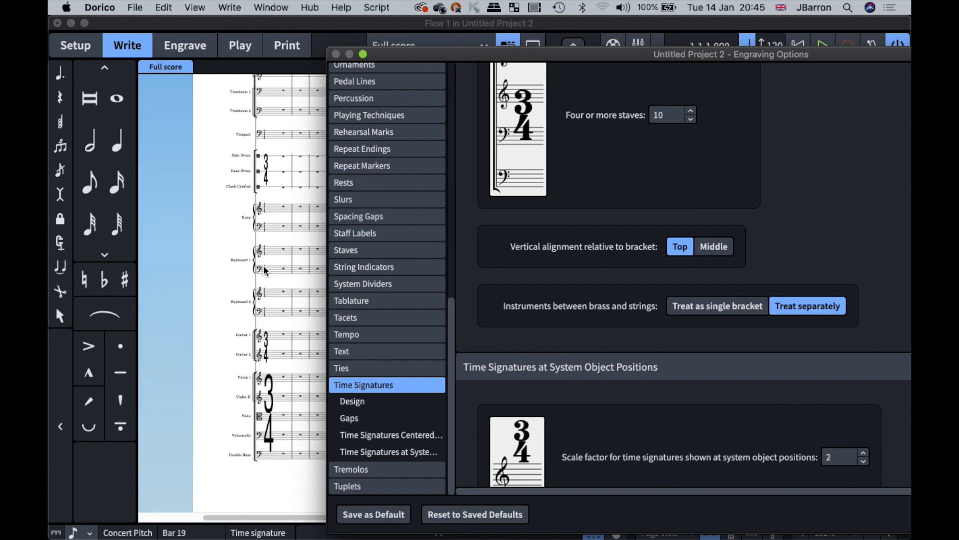
key(Escape)
scroll(255, 229, up, 3)
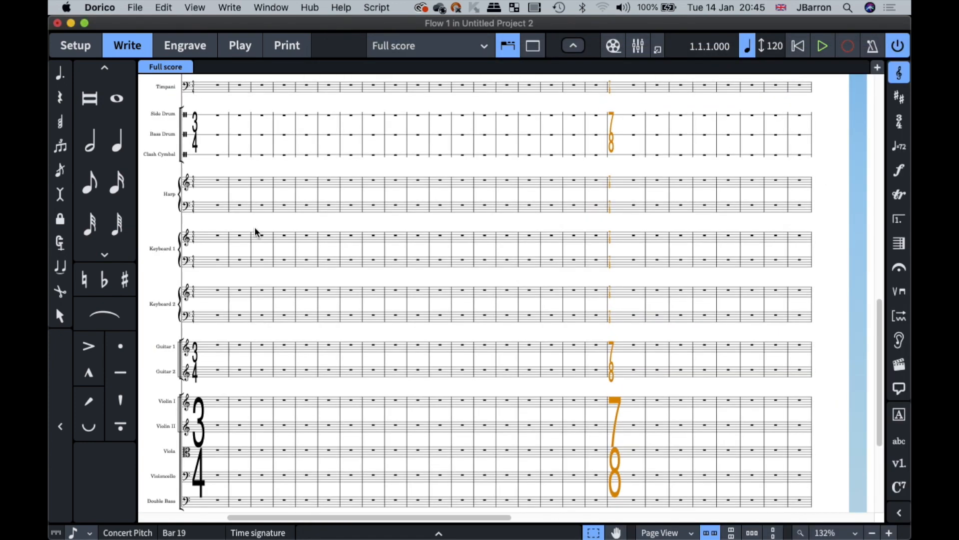
scroll(255, 228, up, 3)
scroll(277, 337, up, 6)
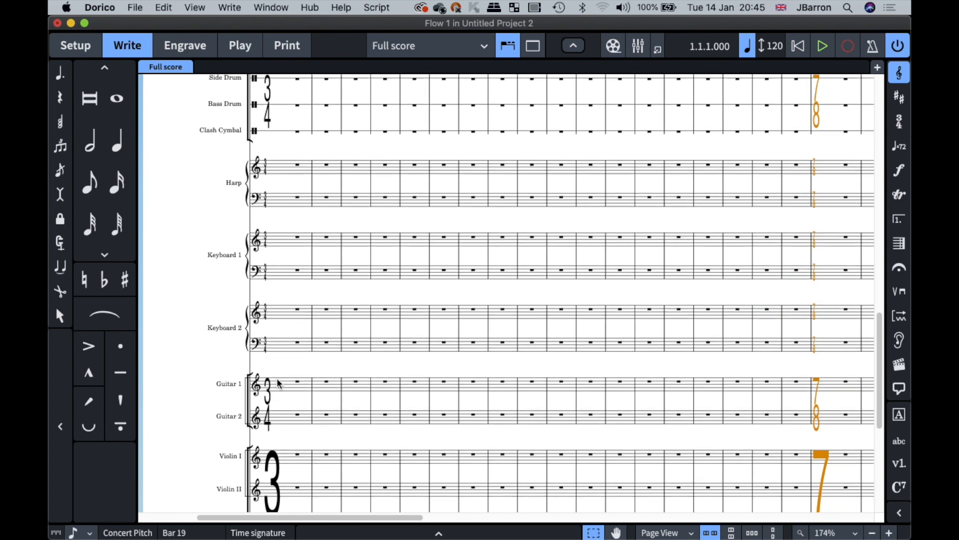
scroll(263, 146, up, 3)
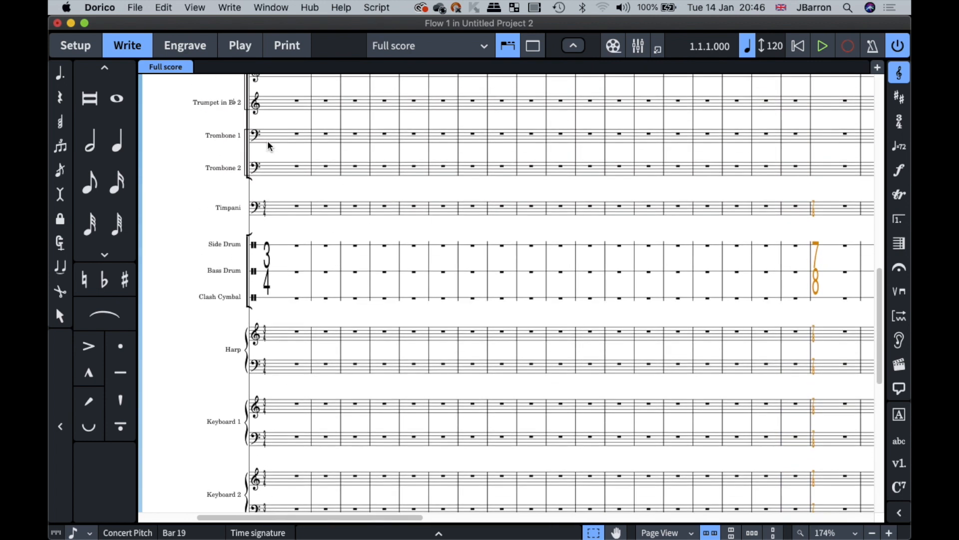
scroll(254, 160, down, 8)
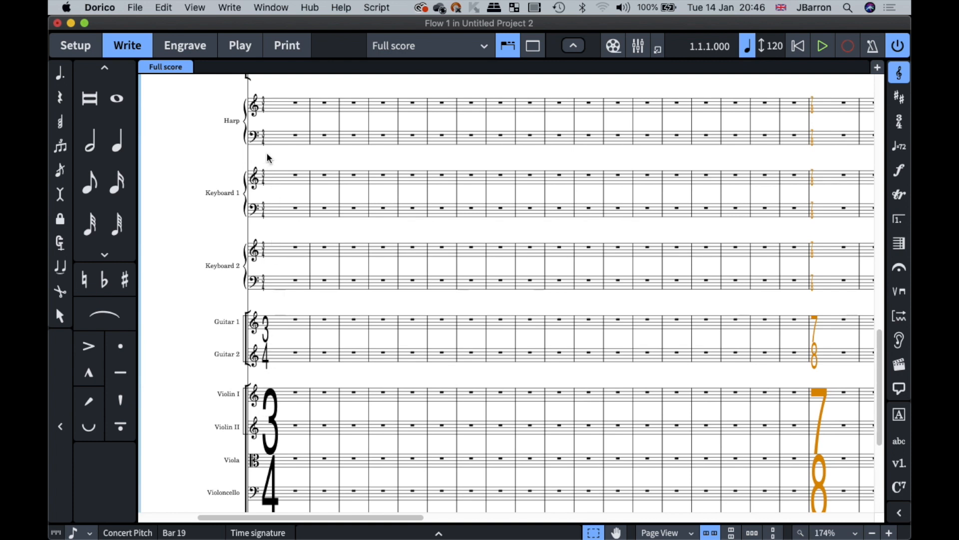
In the time signature Engraving Options, set instruments between brass and strings to Treat as single bracket, then apply and close.
key(super+shift+e)
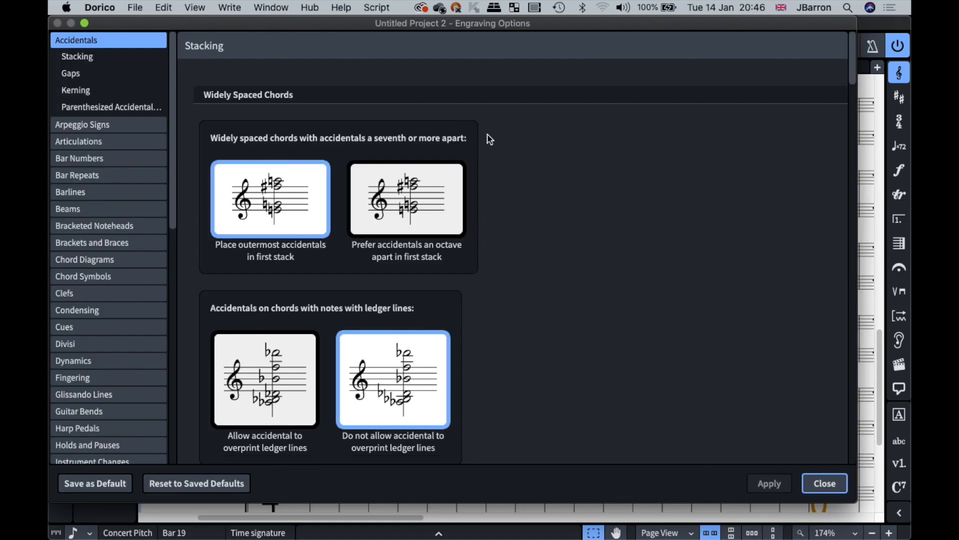
scroll(81, 382, down, 10)
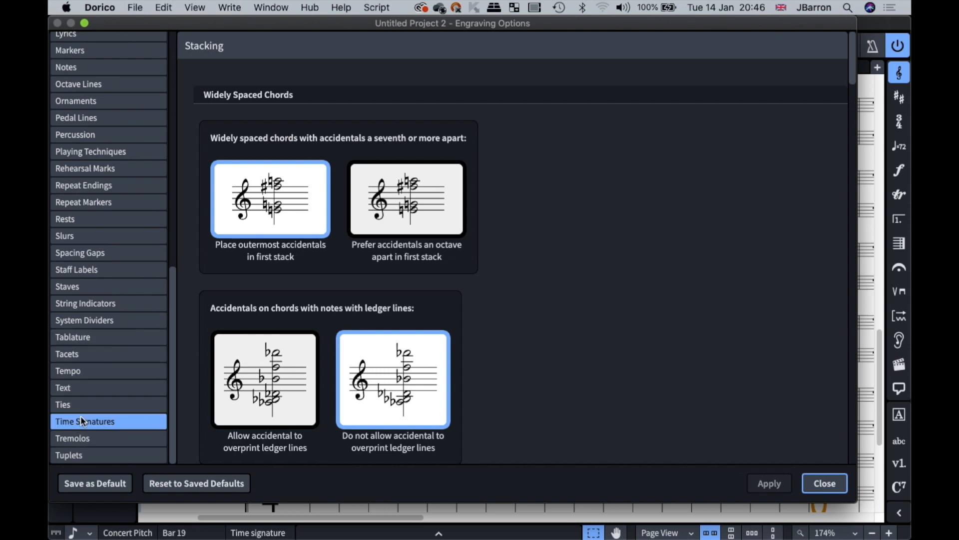
click(81, 420)
scroll(440, 387, down, 6)
scroll(439, 386, down, 20)
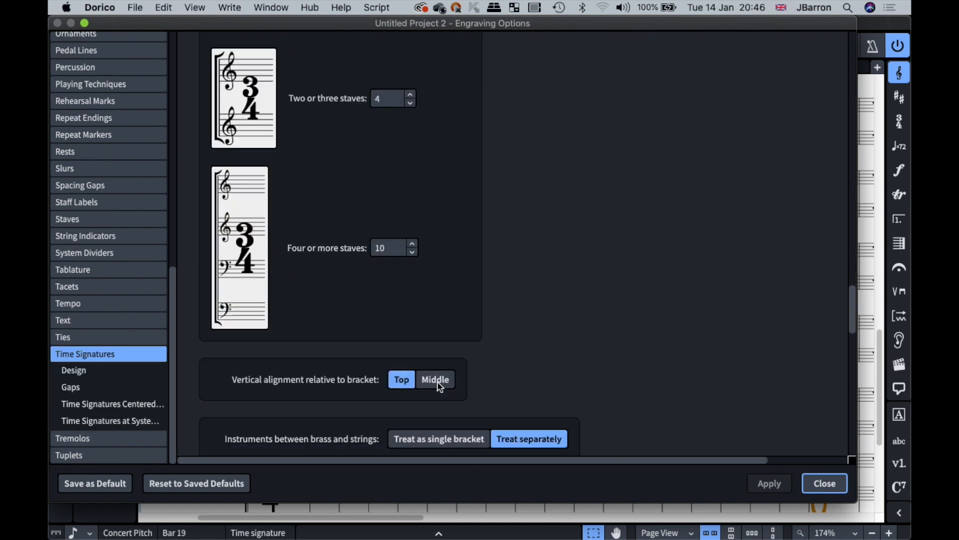
click(440, 253)
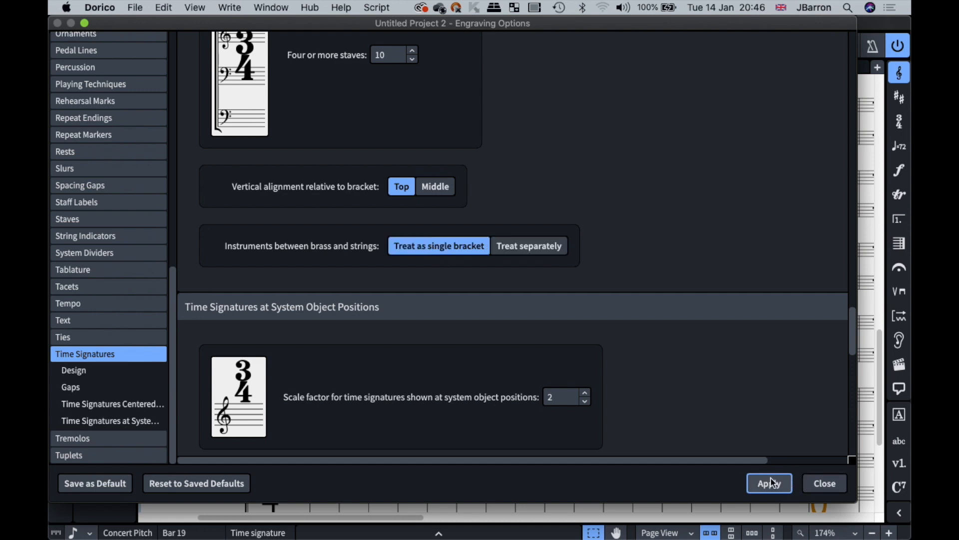
click(838, 483)
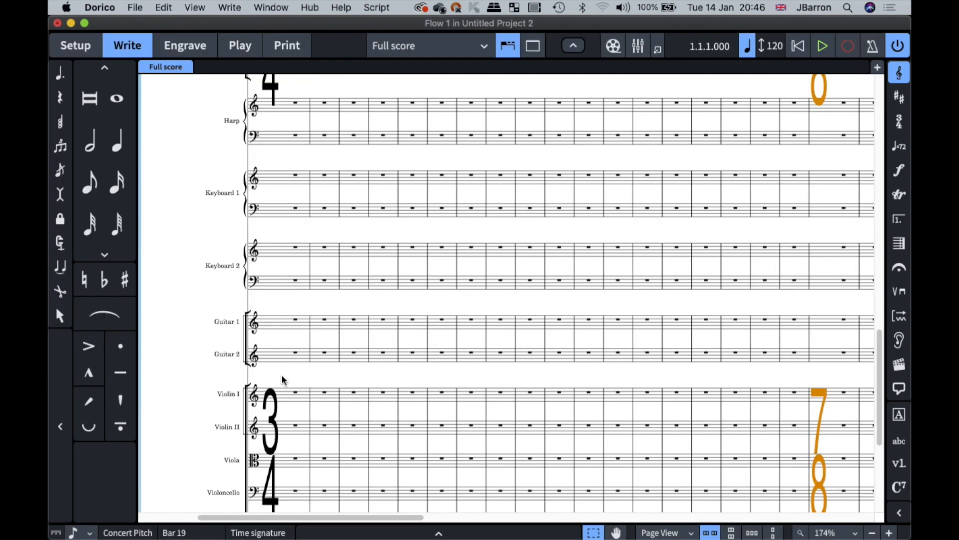
Examine the large time signatures across the full score, from the woodwinds through percussion and keyboards to the strings.
scroll(282, 380, down, 10)
scroll(283, 239, up, 10)
scroll(284, 167, up, 15)
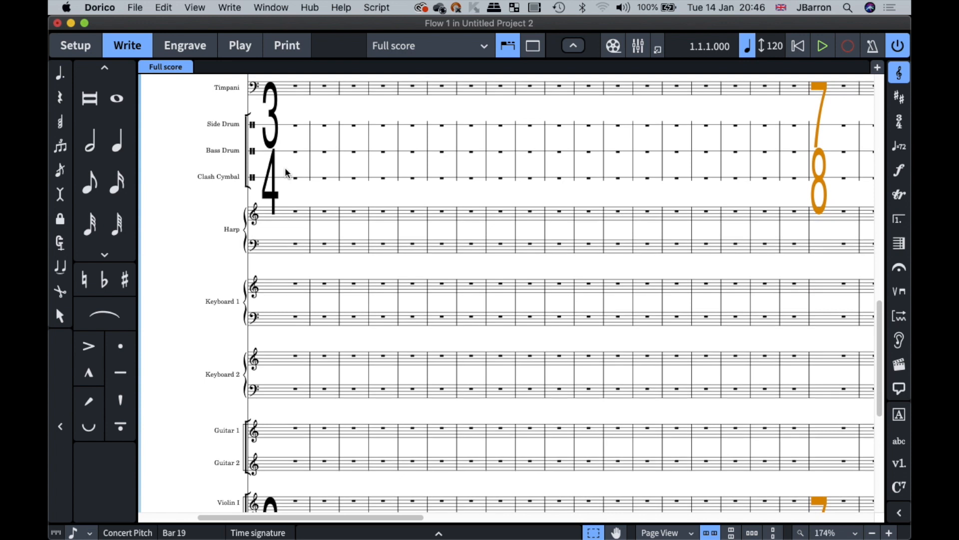
scroll(272, 210, up, 2)
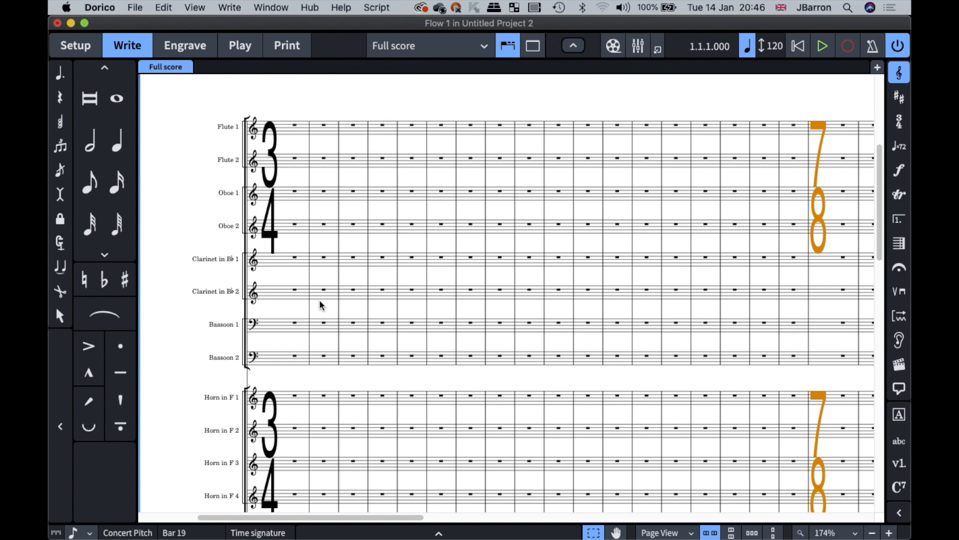
scroll(321, 305, down, 2)
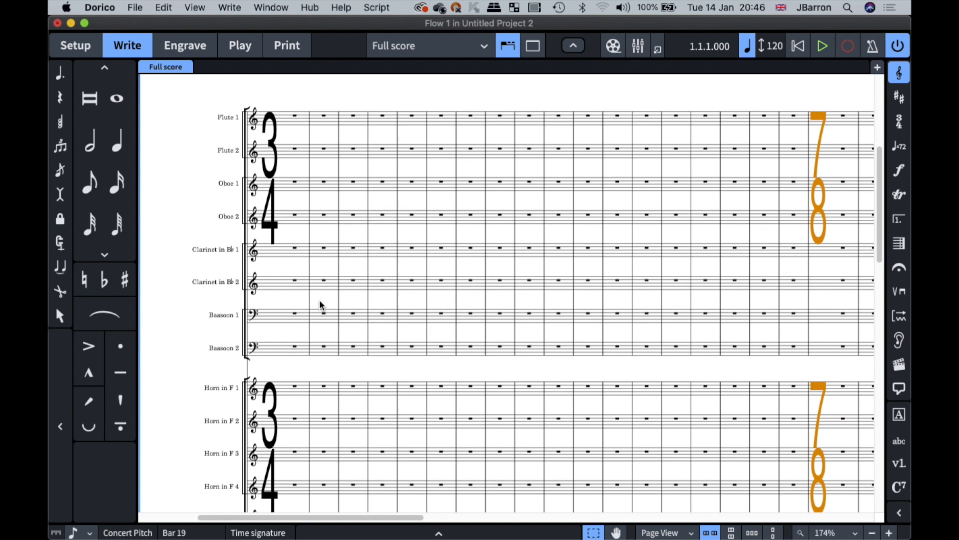
scroll(320, 302, down, 15)
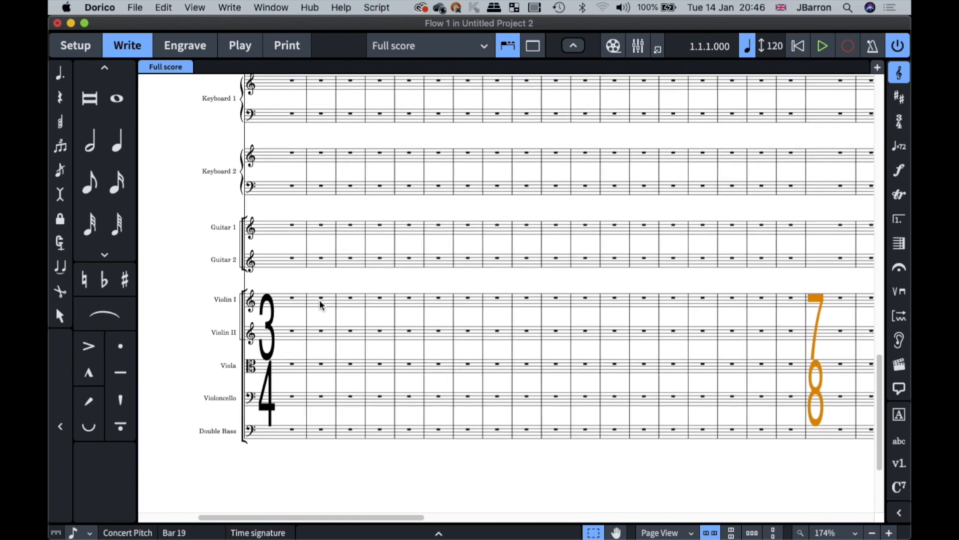
scroll(320, 302, down, 5)
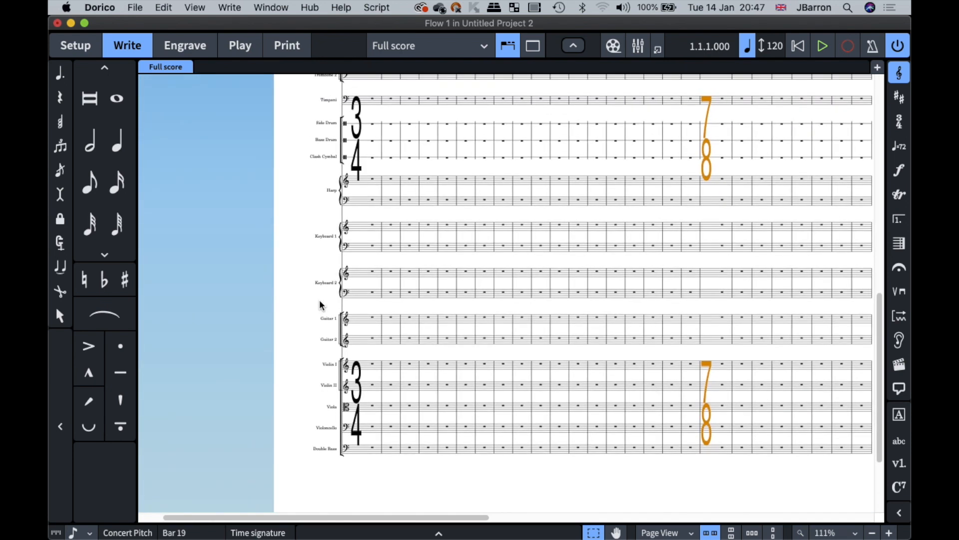
scroll(320, 305, up, 10)
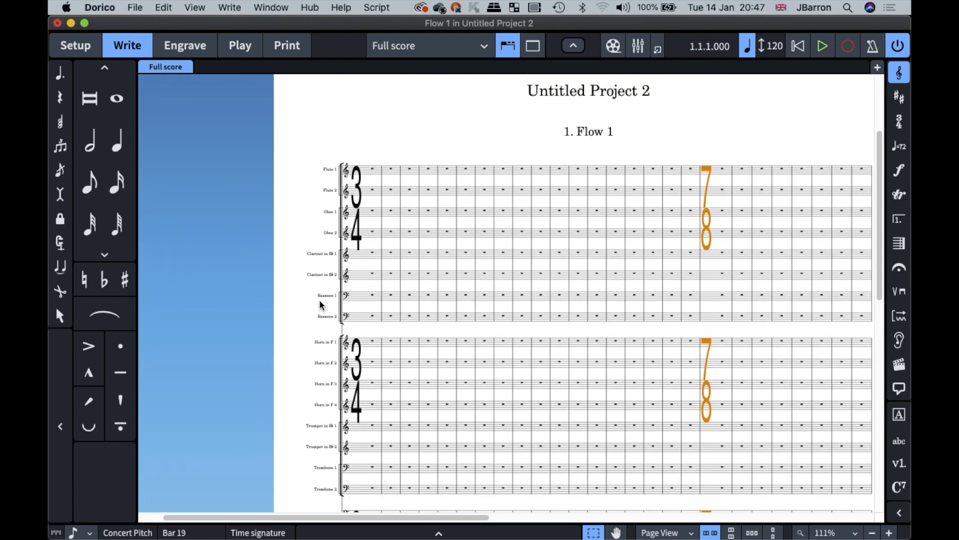
In the full score's Layout Options, show bar numbers on every bar, centered on bar, and apply.
key(super+shift+l)
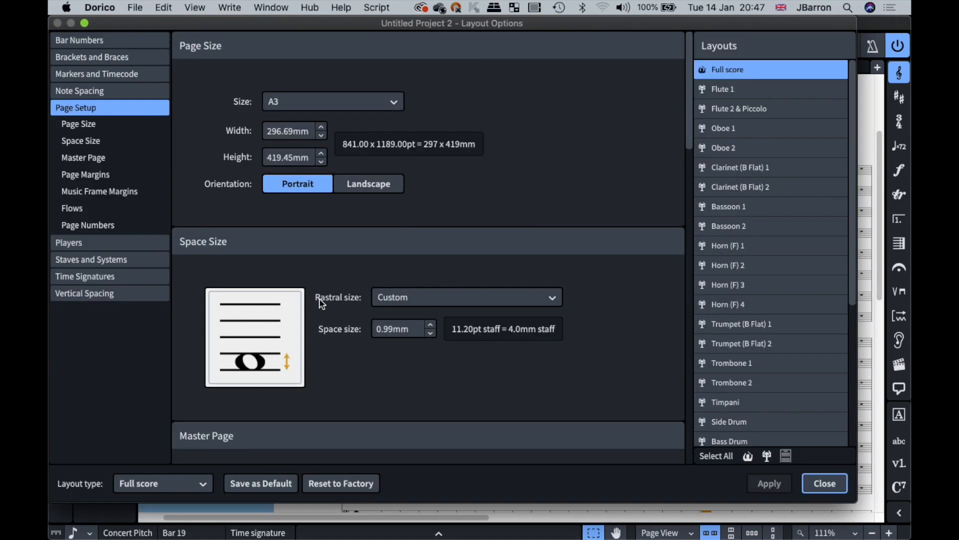
click(88, 41)
click(504, 130)
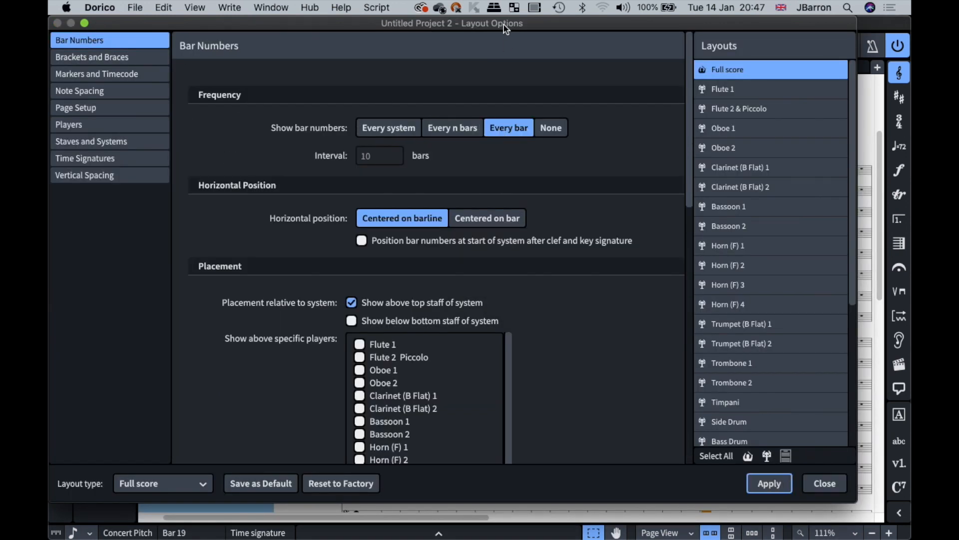
drag(855, 501, 636, 353)
drag(454, 26, 562, 211)
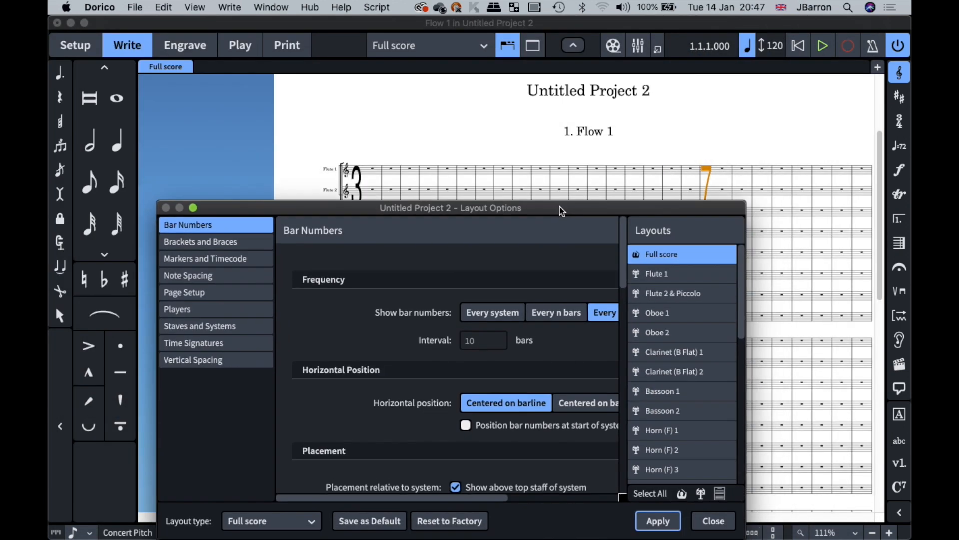
scroll(526, 256, right, 3)
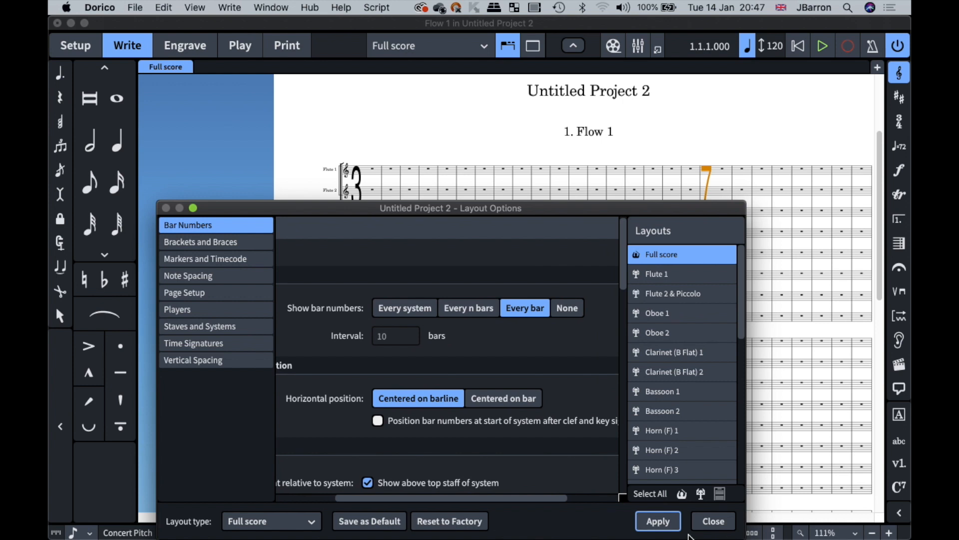
click(660, 521)
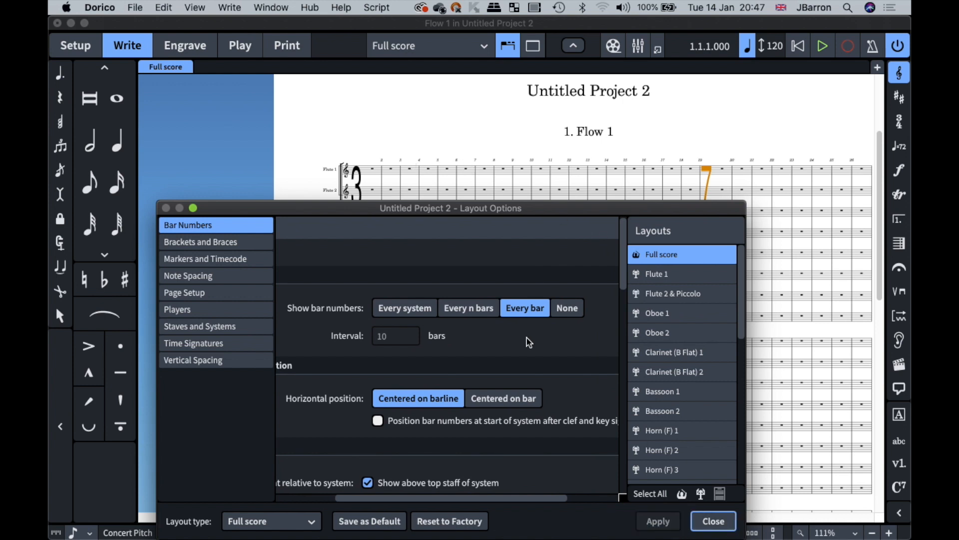
click(503, 393)
click(653, 521)
Show bar numbers above the Violin I and Horn (F) 1 players as well, and apply the changes.
scroll(517, 338, down, 10)
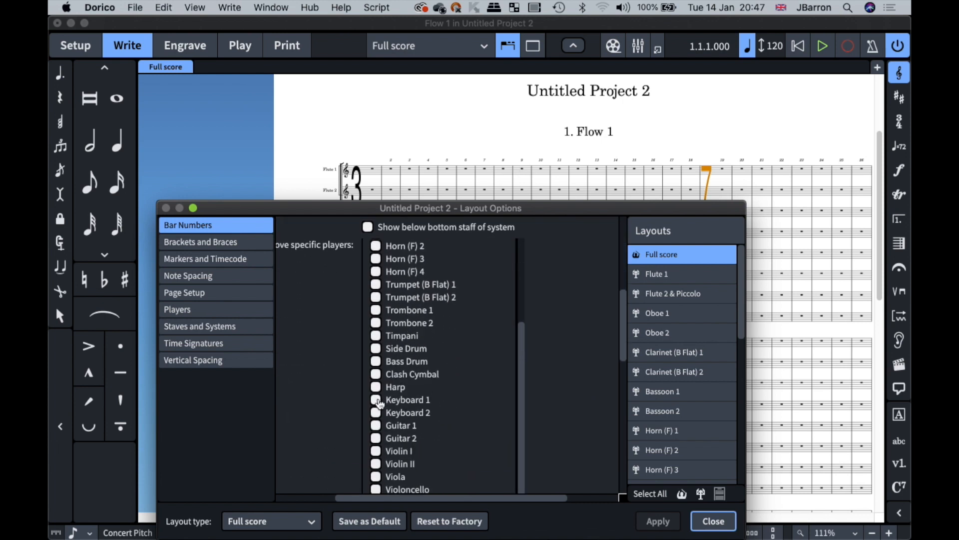
click(377, 452)
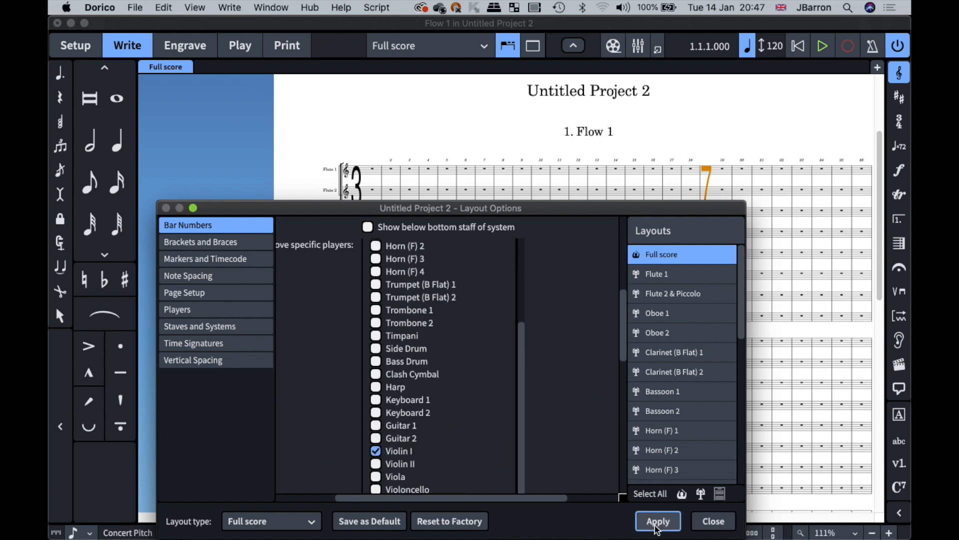
scroll(418, 325, up, 1)
scroll(419, 325, up, 5)
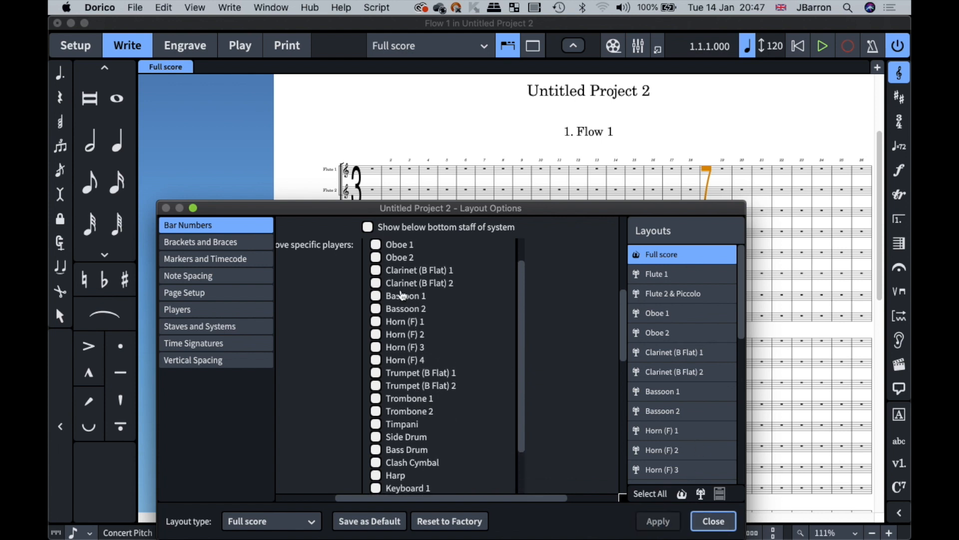
click(377, 322)
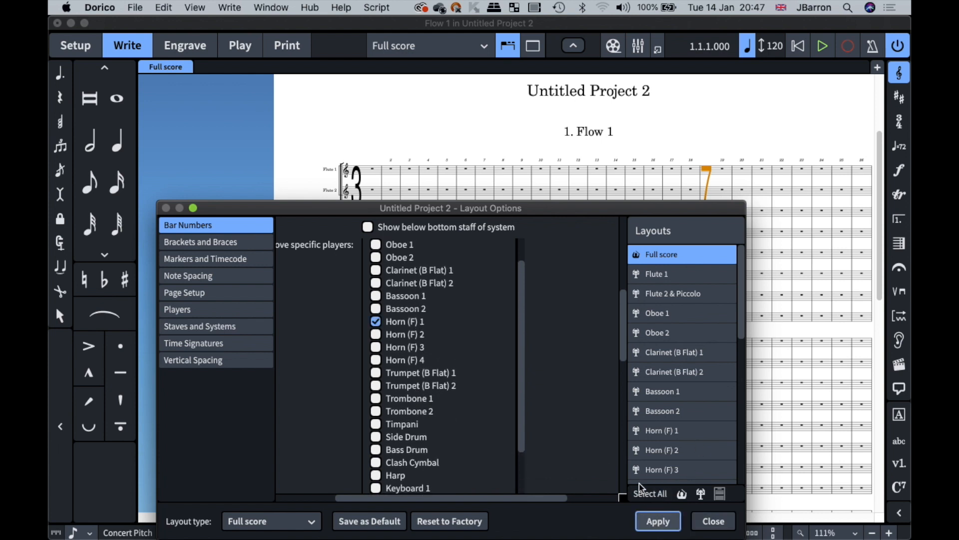
click(654, 520)
Set the bar number enclosure type to Rectangle, then apply and close the Layout Options.
scroll(544, 368, down, 10)
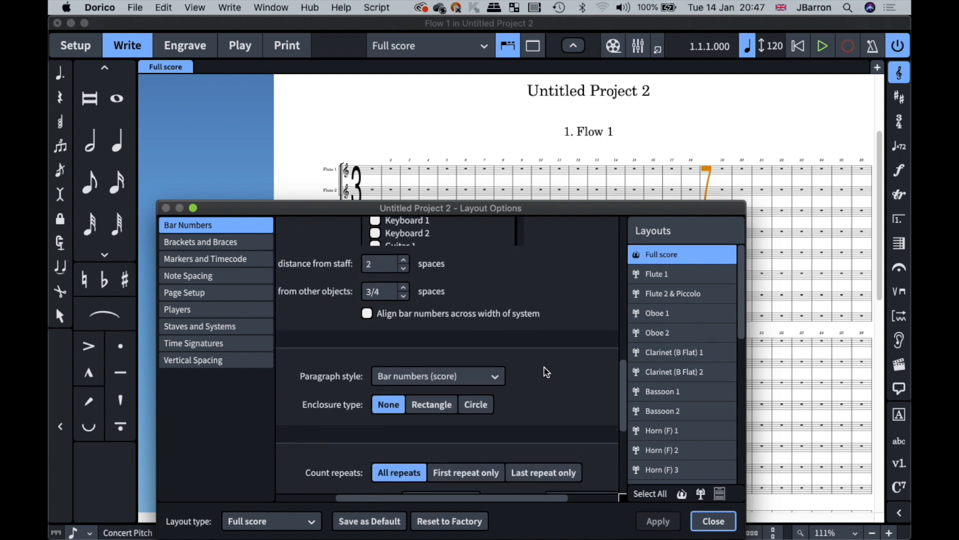
scroll(557, 406, down, 4)
scroll(558, 406, up, 2)
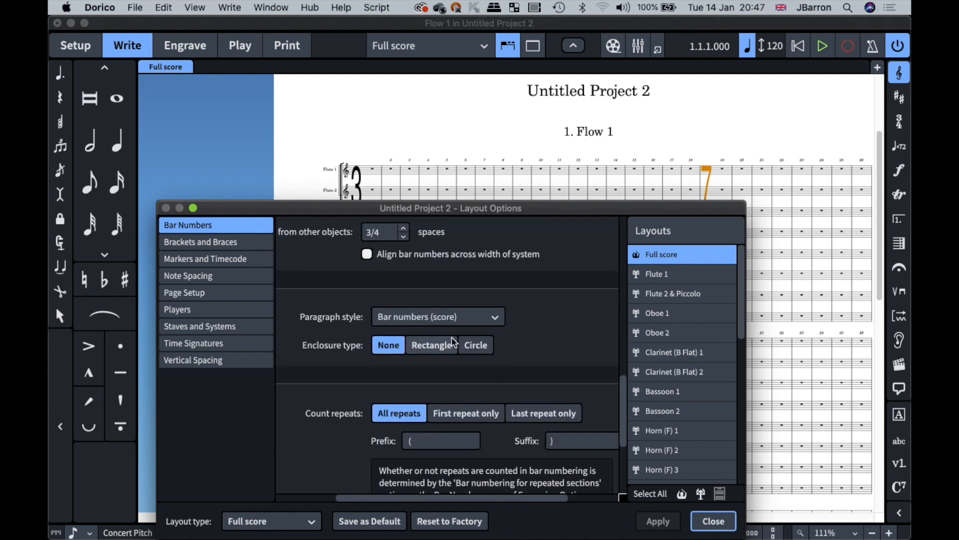
click(433, 346)
click(676, 523)
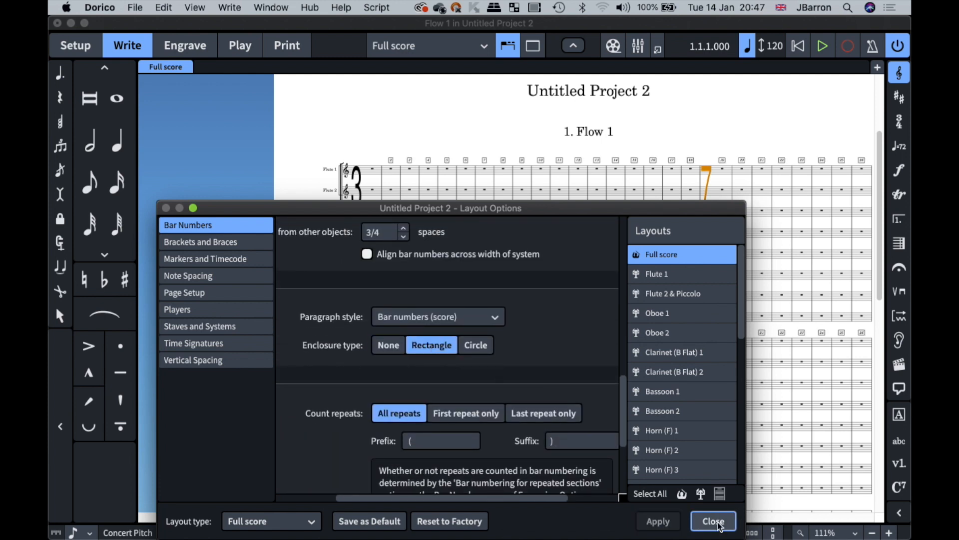
click(719, 523)
Play the flow from the start and add a marker on the fly in bar 2, leaving note input.
scroll(550, 305, up, 5)
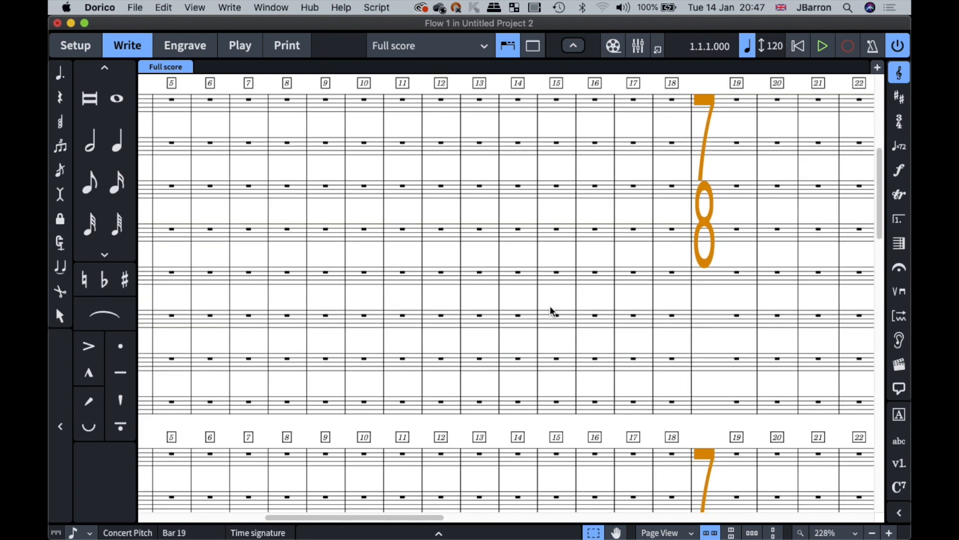
scroll(550, 311, left, 3)
scroll(551, 311, down, 10)
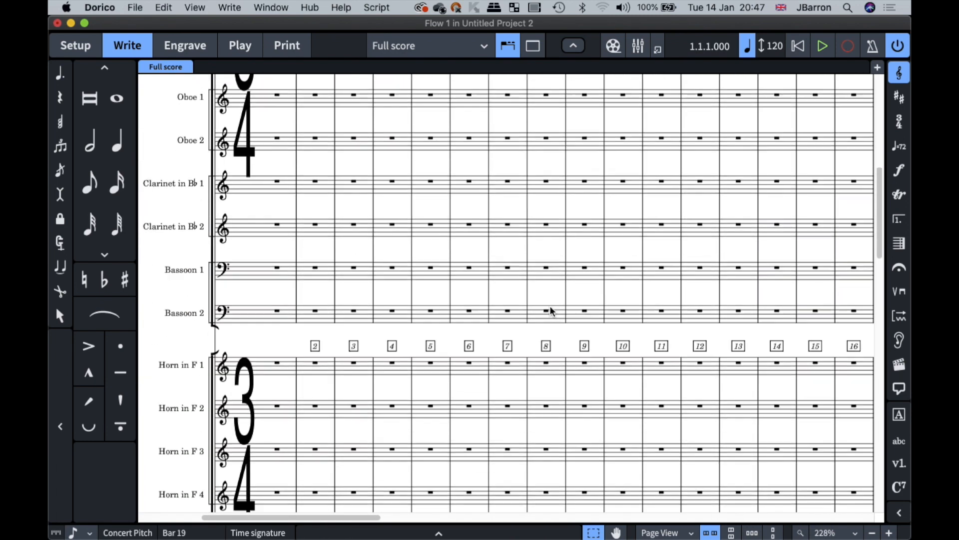
scroll(550, 311, up, 10)
click(538, 247)
key(Return)
key(space)
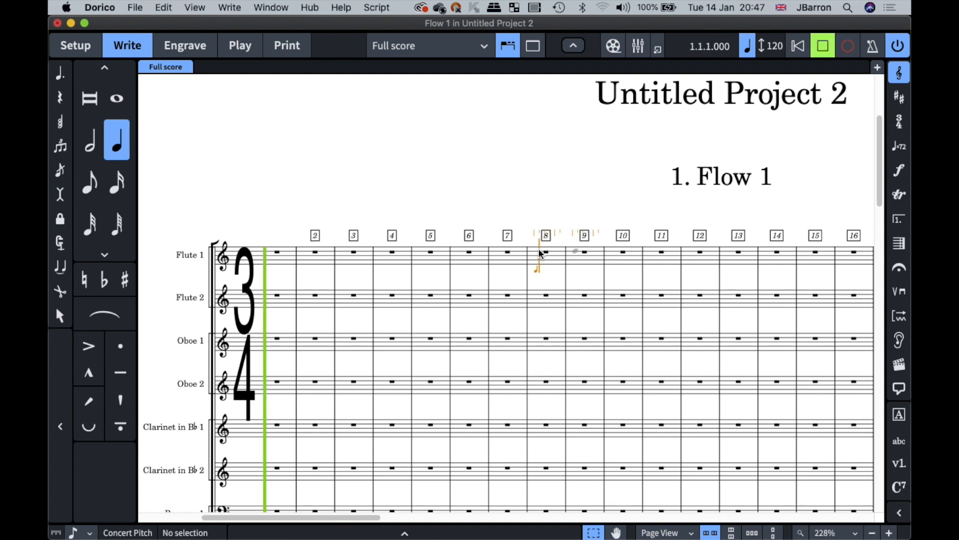
key(super+alt+t)
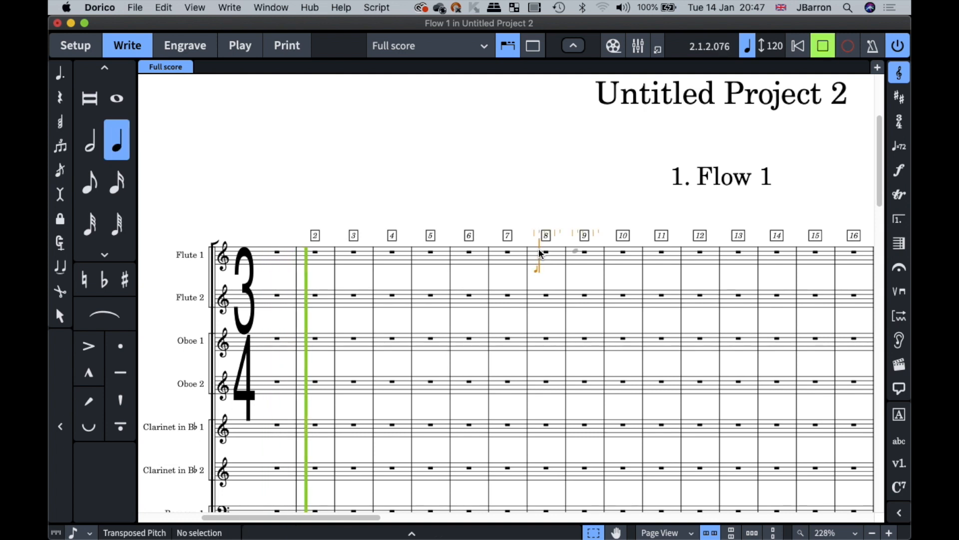
key(shift+alt+k)
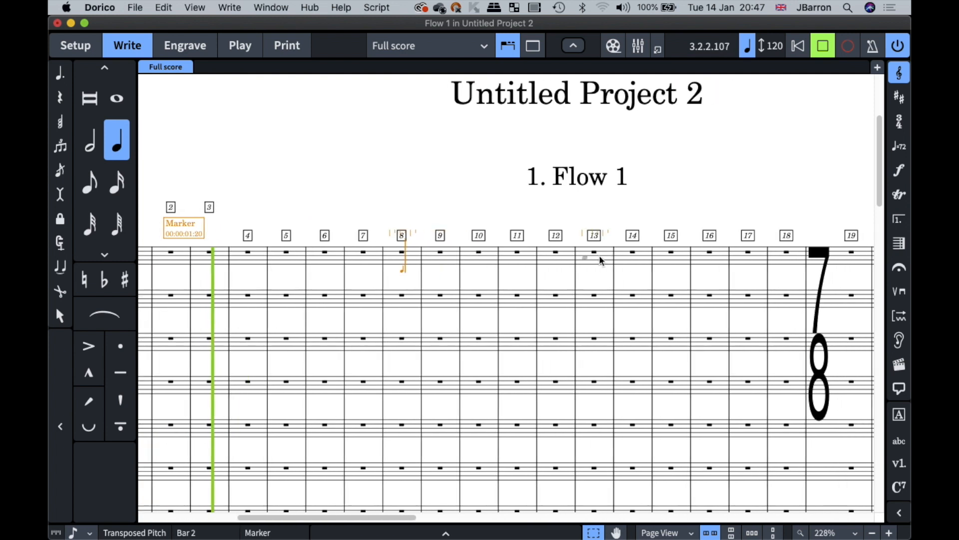
key(Escape)
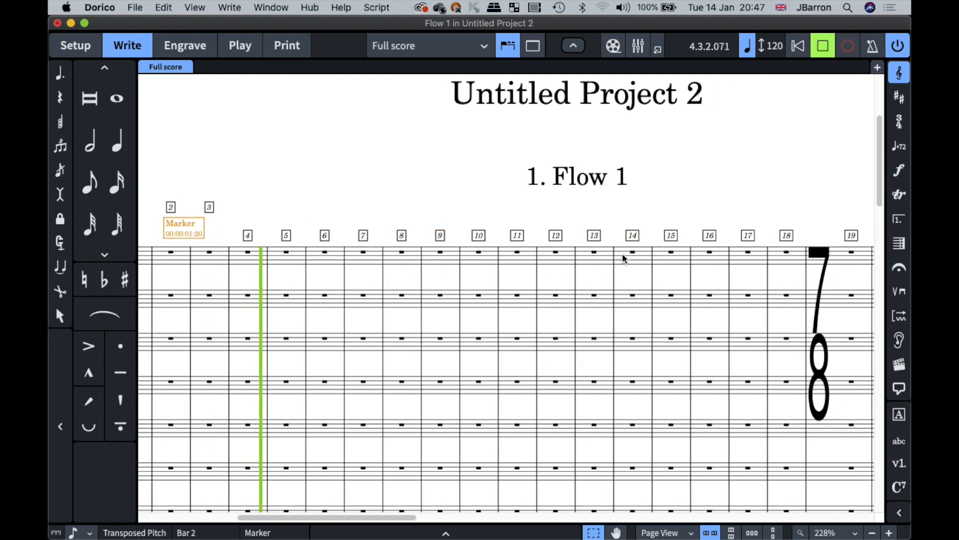
Restart playback from the Flute 1 rest in bar 14, add a second marker near bar 16 during playback, and stop.
click(623, 258)
key(space)
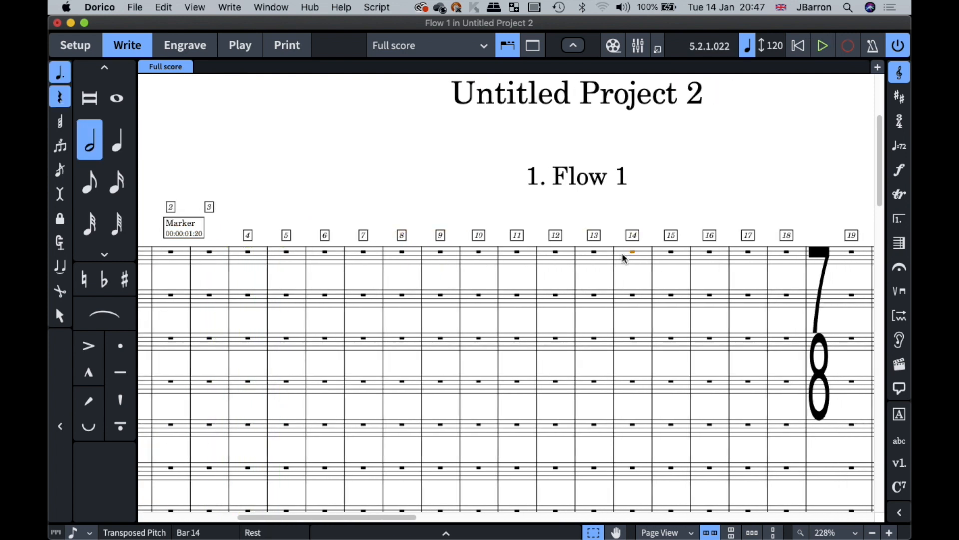
key(space)
key(ctrl+shift+c)
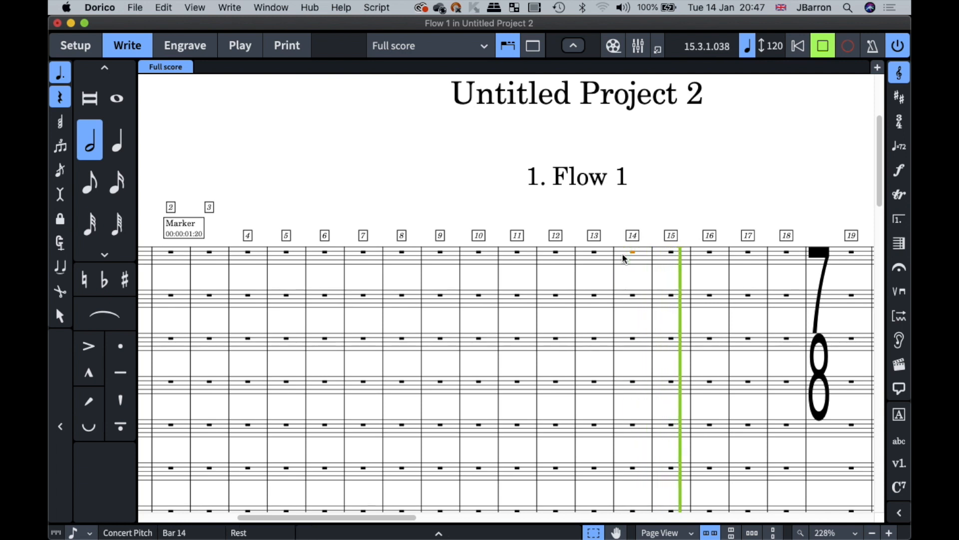
key(shift+alt+m)
key(Escape)
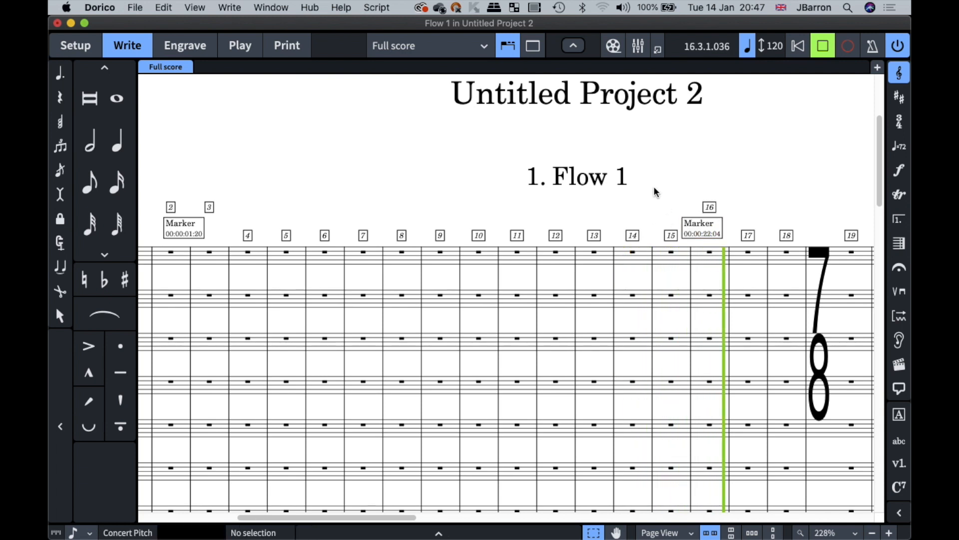
key(space)
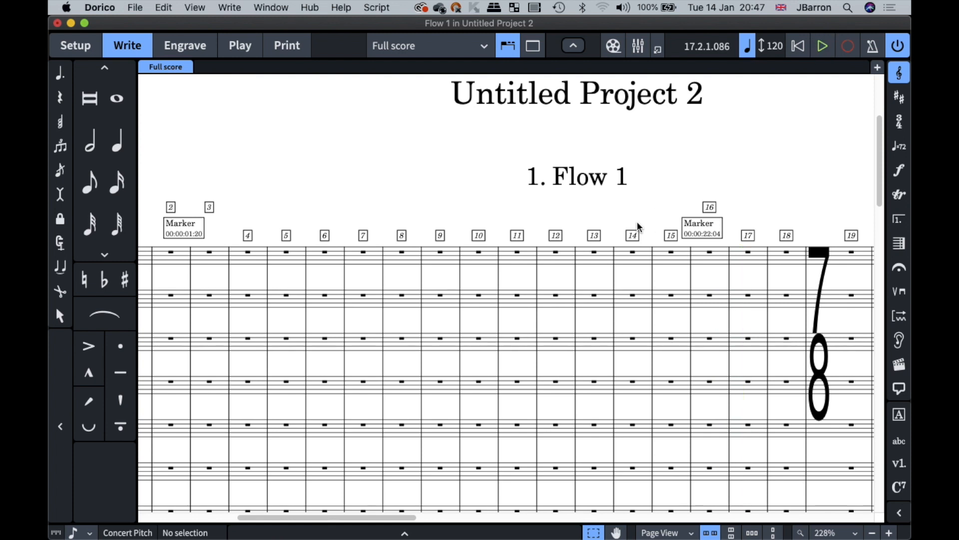
Set the markers' vertical position to Timecode staff in the full score's Layout Options and close the dialog.
key(ctrl+shift+l)
click(228, 158)
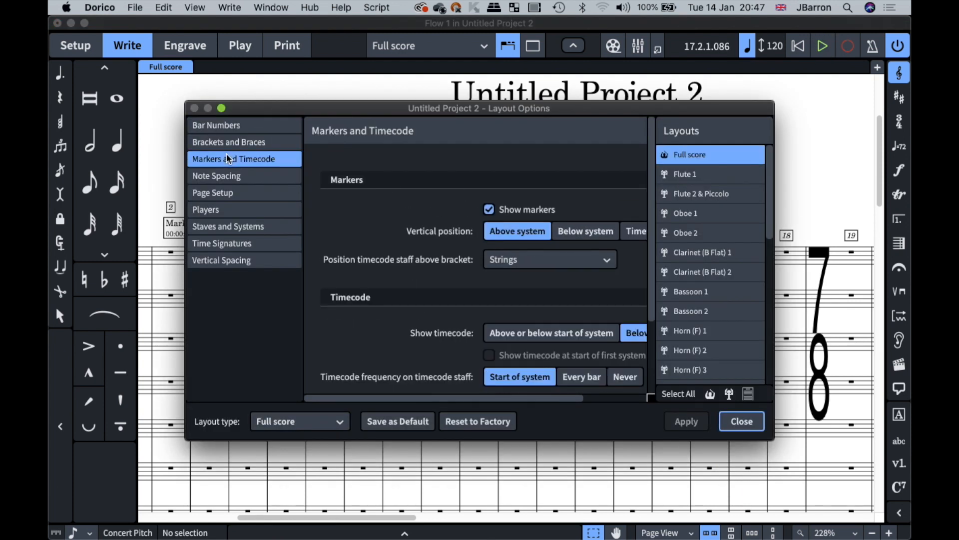
scroll(480, 188, right, 5)
click(573, 231)
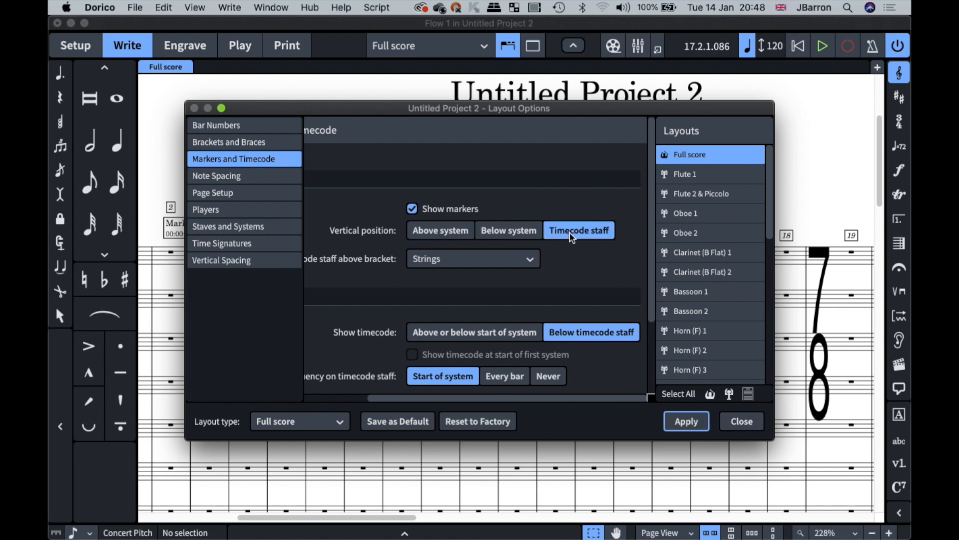
click(741, 421)
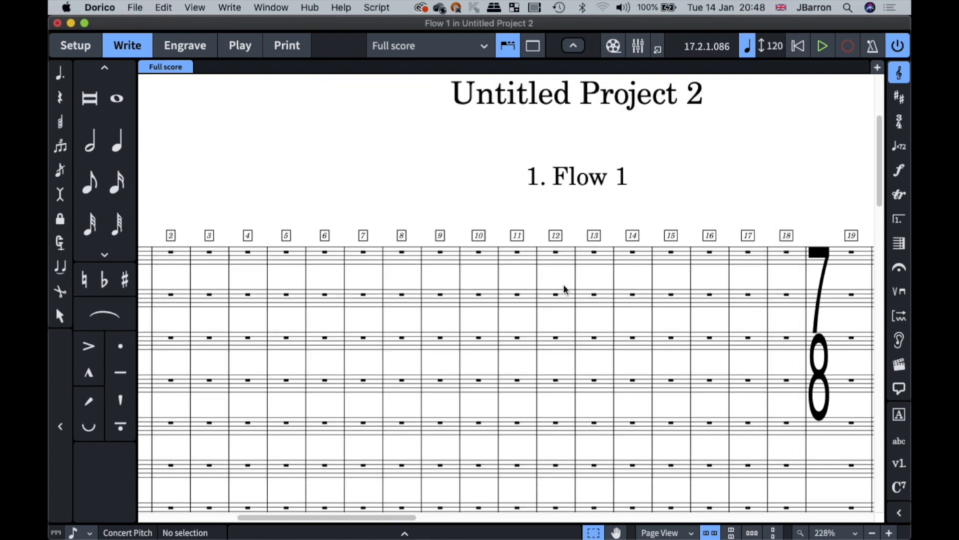
Position the timecode staff above the Woodwinds bracket, keeping markers on the timecode staff, then apply and close the Layout Options.
scroll(558, 285, left, 5)
scroll(557, 282, down, 10)
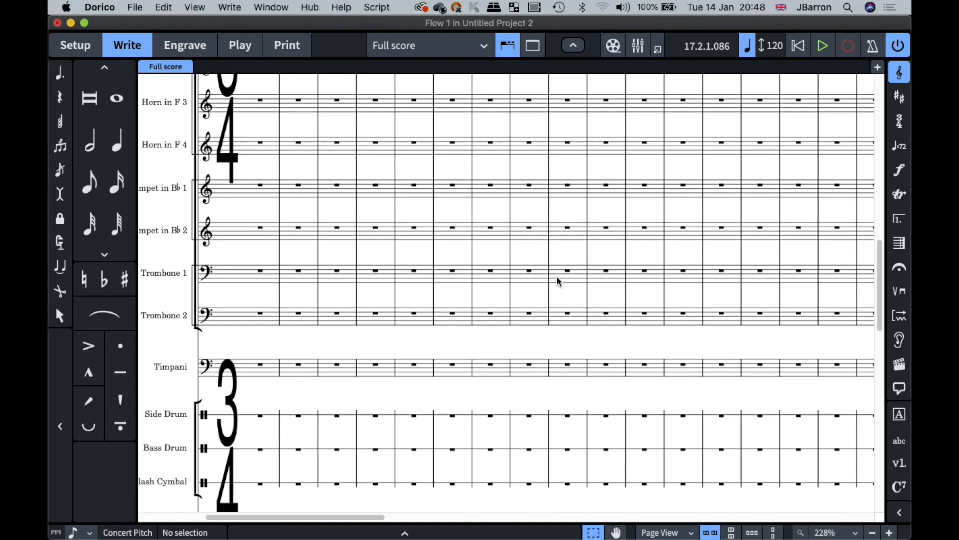
scroll(558, 282, down, 5)
scroll(556, 284, down, 5)
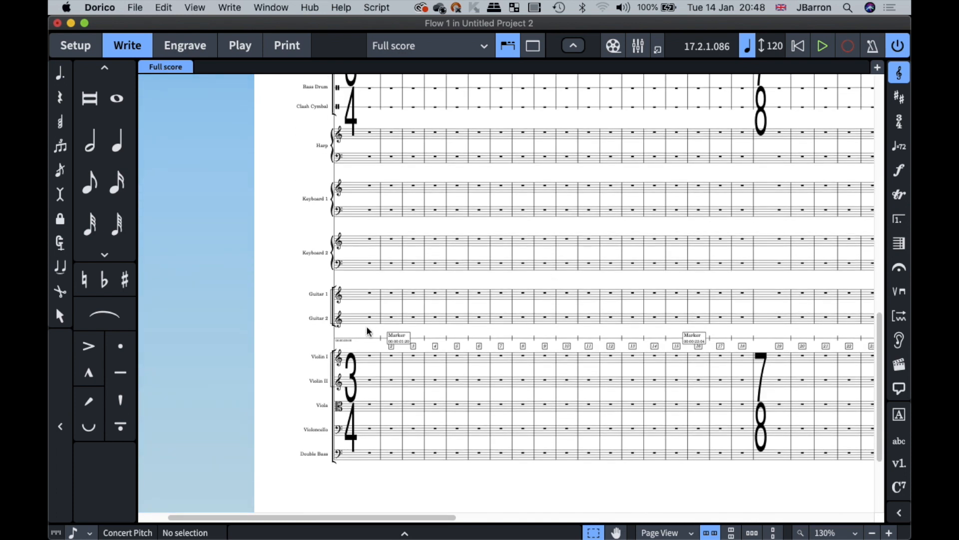
key(super+shift+l)
scroll(461, 302, right, 3)
click(472, 233)
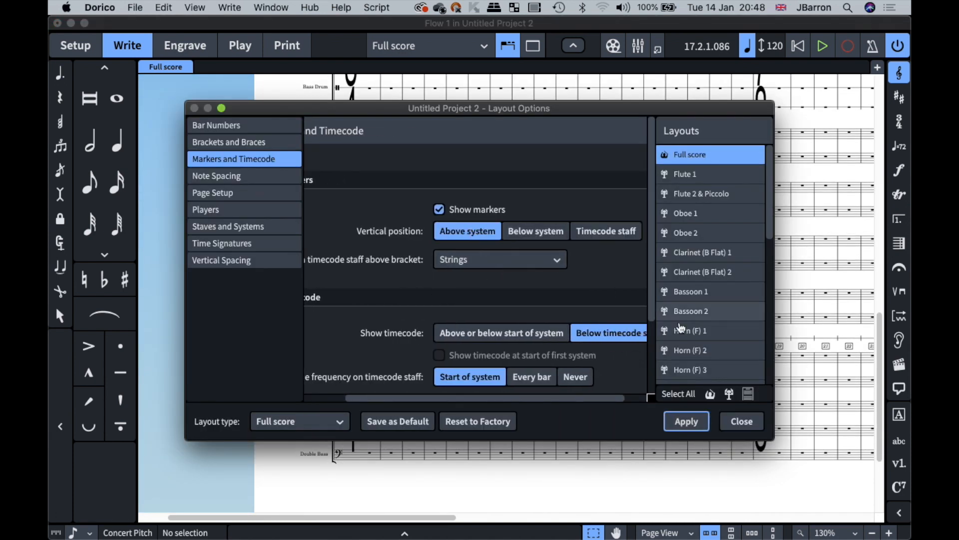
click(603, 235)
click(486, 268)
click(478, 278)
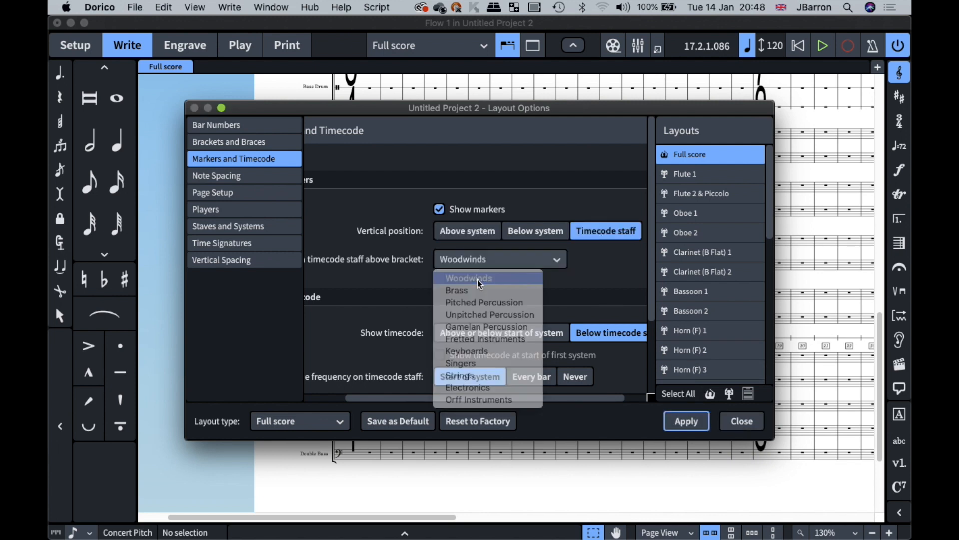
click(683, 420)
click(749, 421)
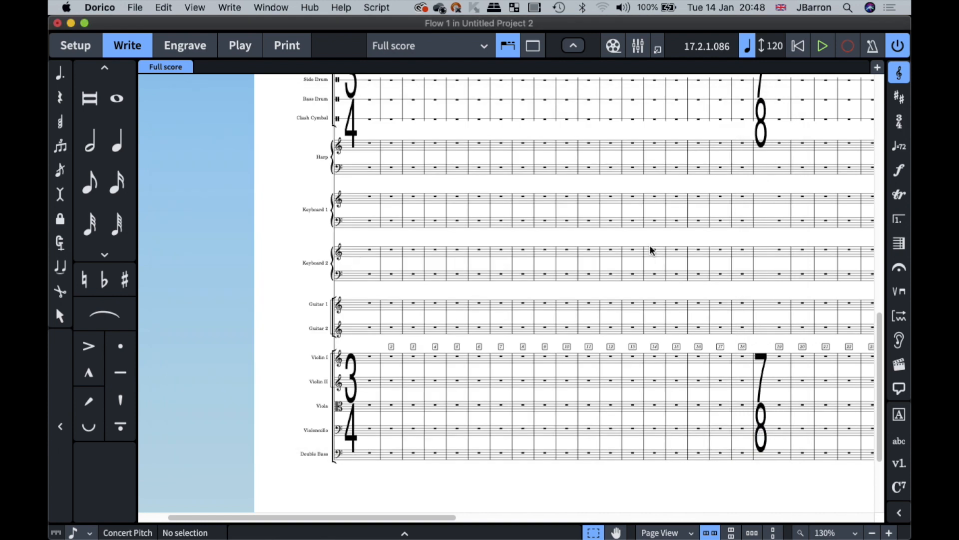
scroll(651, 248, up, 10)
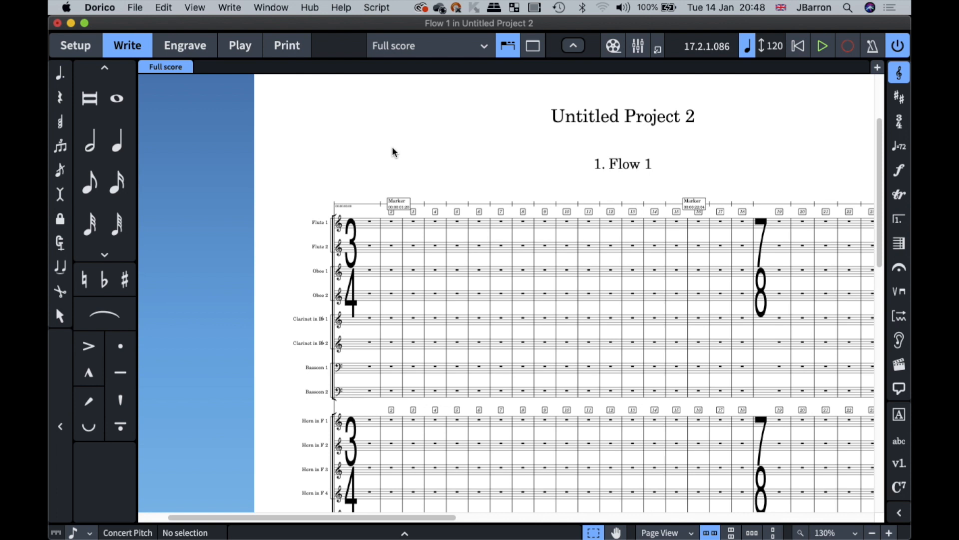
Switch to the My Tuesday Project window and show its score in Write mode.
click(270, 7)
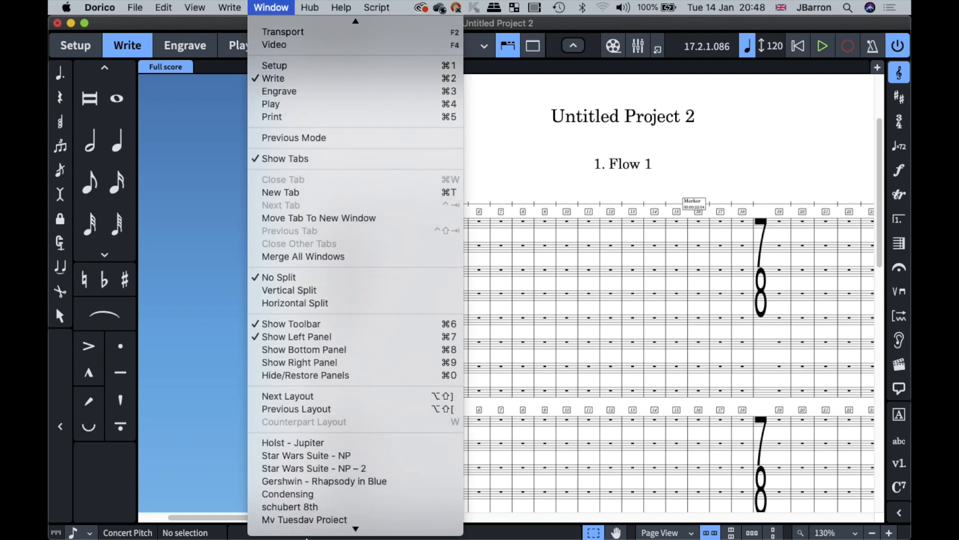
mouse_move(305, 537)
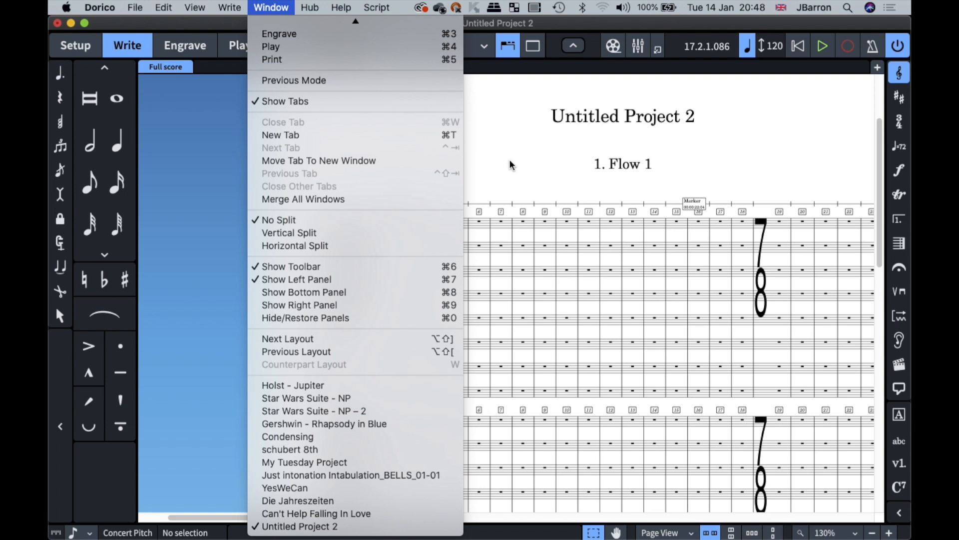
click(269, 462)
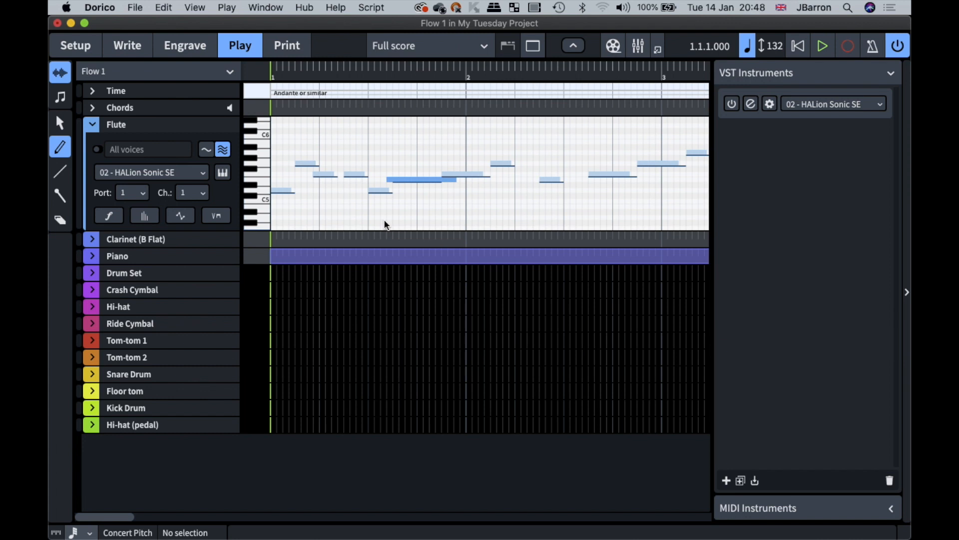
key(super+2)
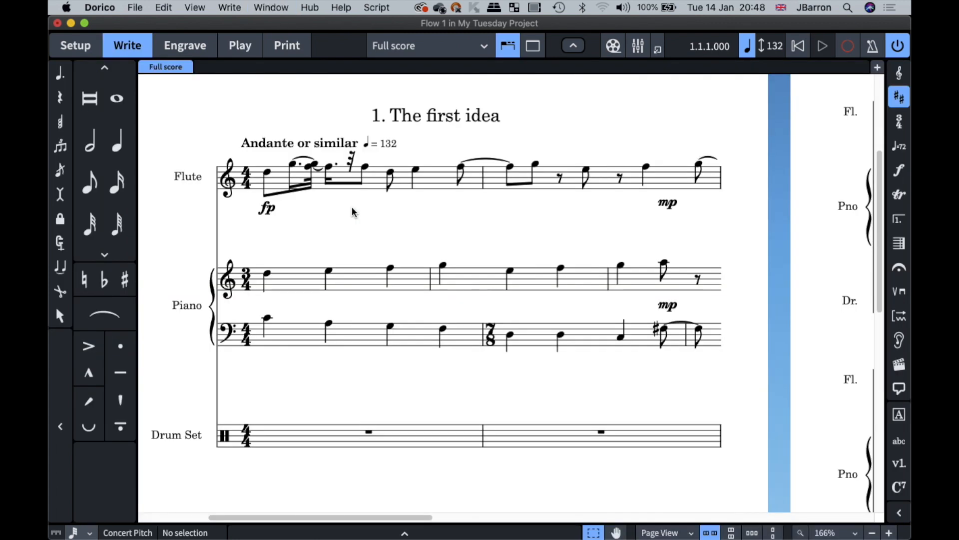
Start note input at bar 1 of the Drum Set staff, set the rhythmic grid to eighth notes, and end note input.
scroll(353, 212, down, 1)
scroll(354, 212, down, 2)
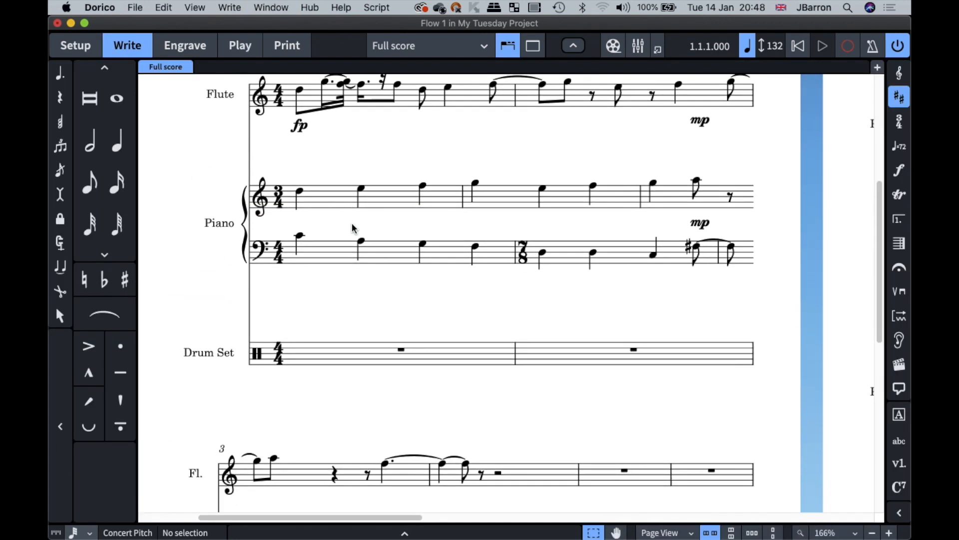
click(295, 358)
key(shift+n)
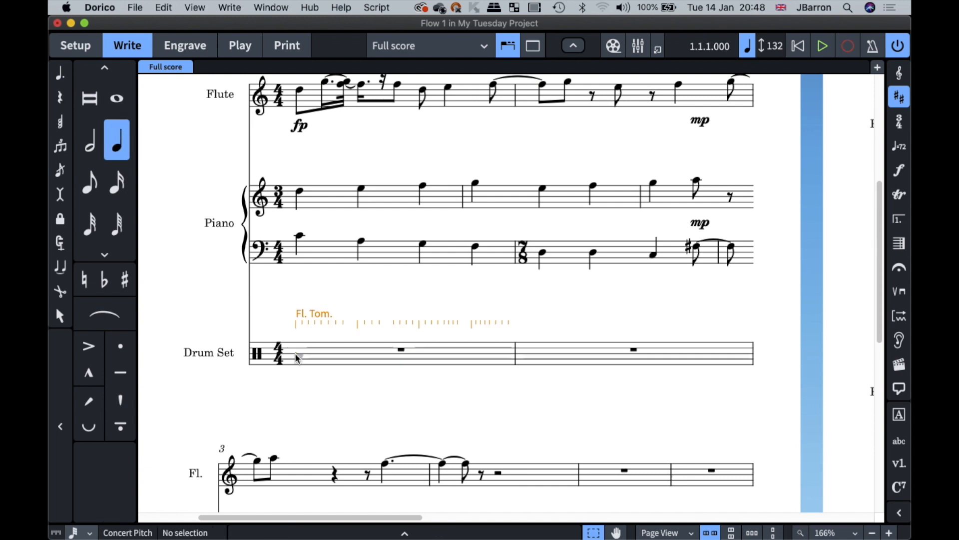
scroll(297, 351, up, 5)
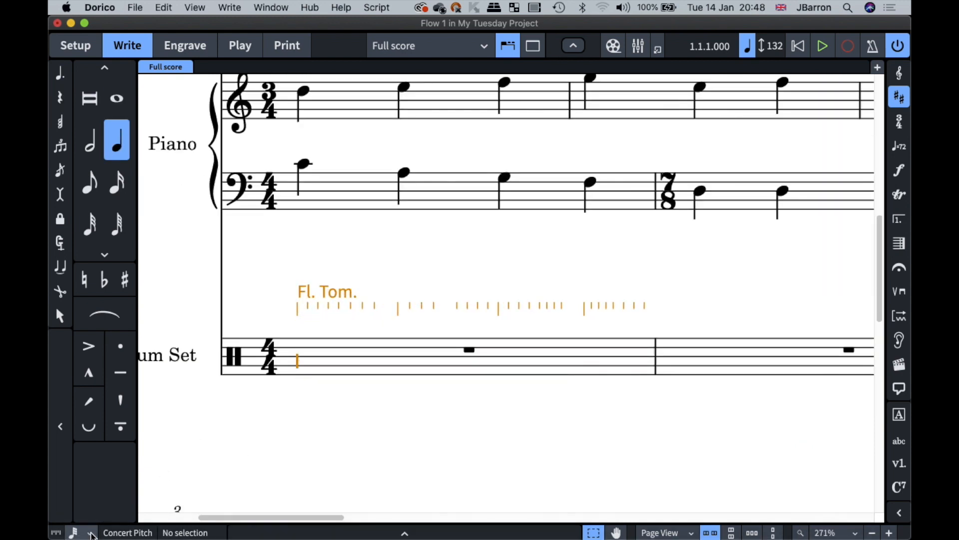
click(89, 533)
click(87, 389)
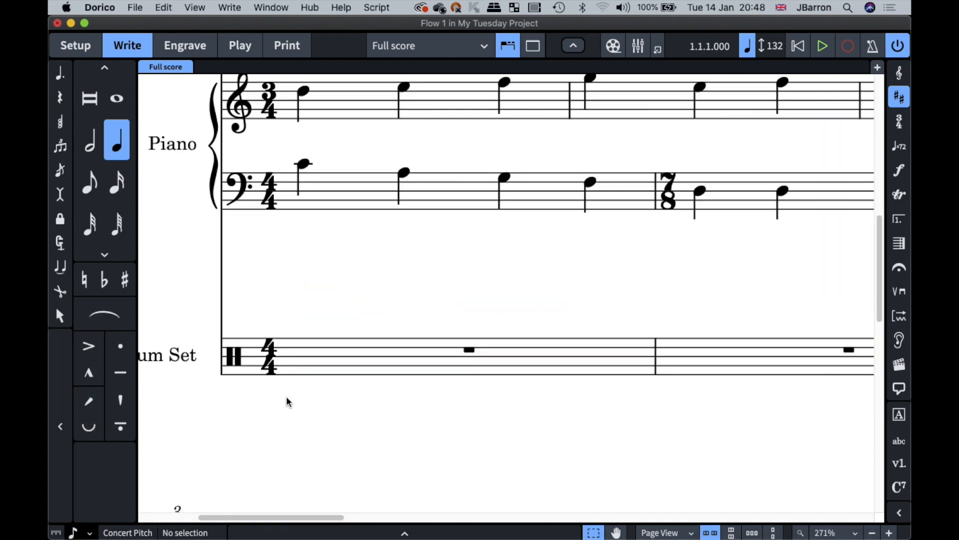
scroll(286, 398, left, 3)
scroll(287, 398, down, 3)
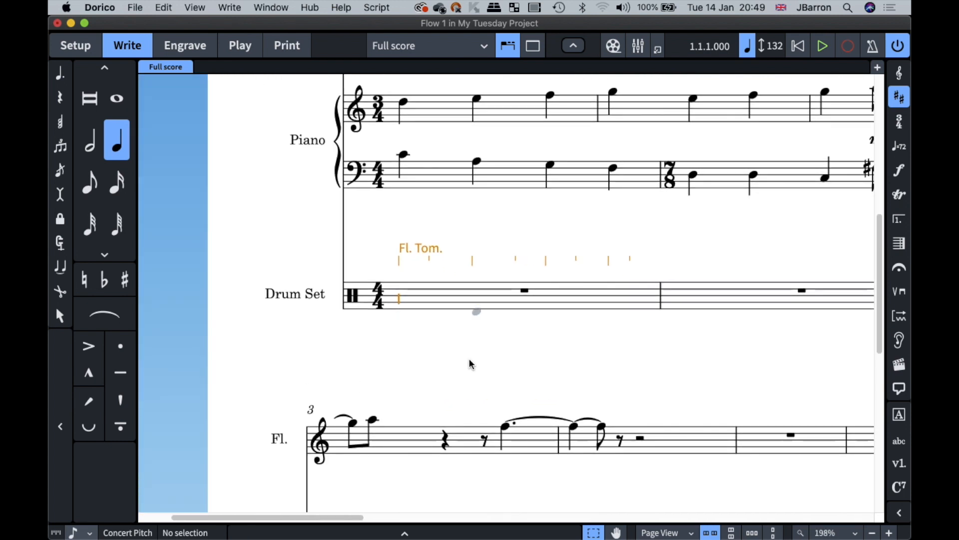
key(Escape)
Examine the Percussion Input settings under Note Input and Editing in the Preferences, and close the dialog.
key(super+comma)
scroll(465, 319, down, 10)
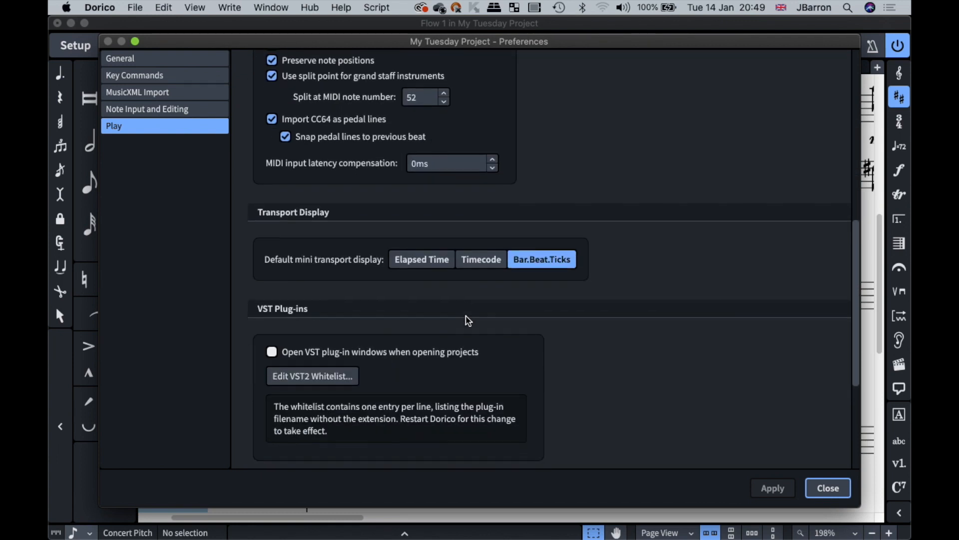
click(193, 108)
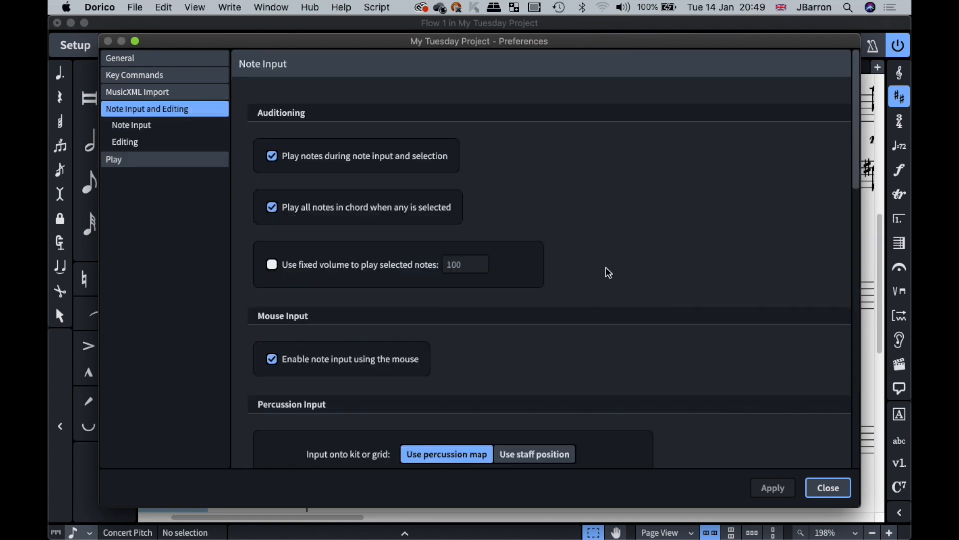
scroll(607, 272, down, 5)
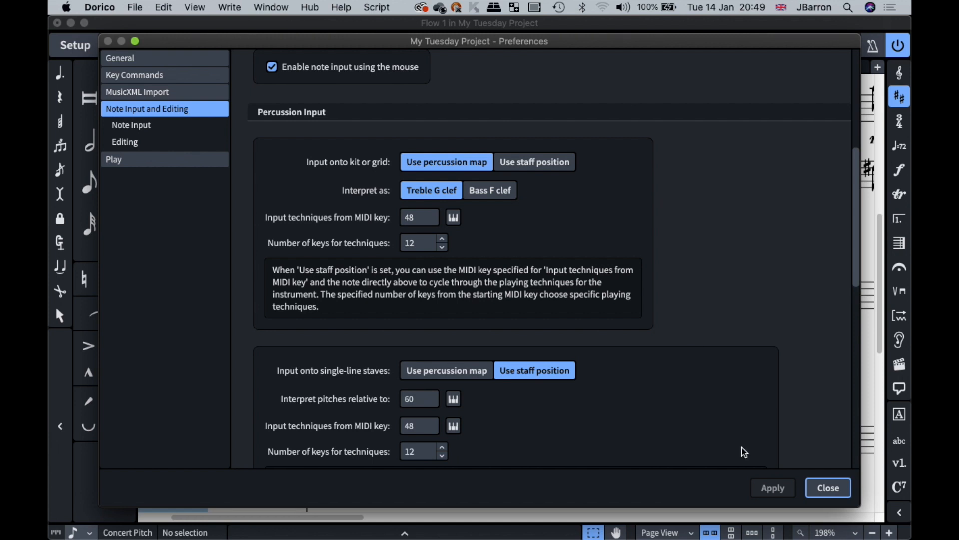
click(827, 488)
Start quarter-note input at bar 1 of the Drum Set staff, moving the caret up through the kit to the piano staff and back.
scroll(386, 263, down, 5)
scroll(385, 263, right, 2)
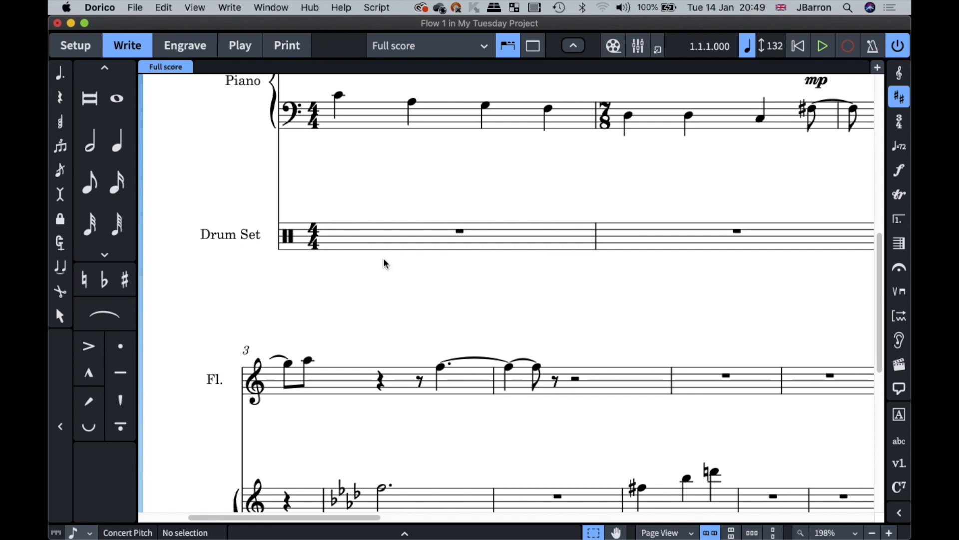
double_click(332, 241)
key(6)
key(Up)
key(Up)
key(Up)
key(Up)
key(super+Up)
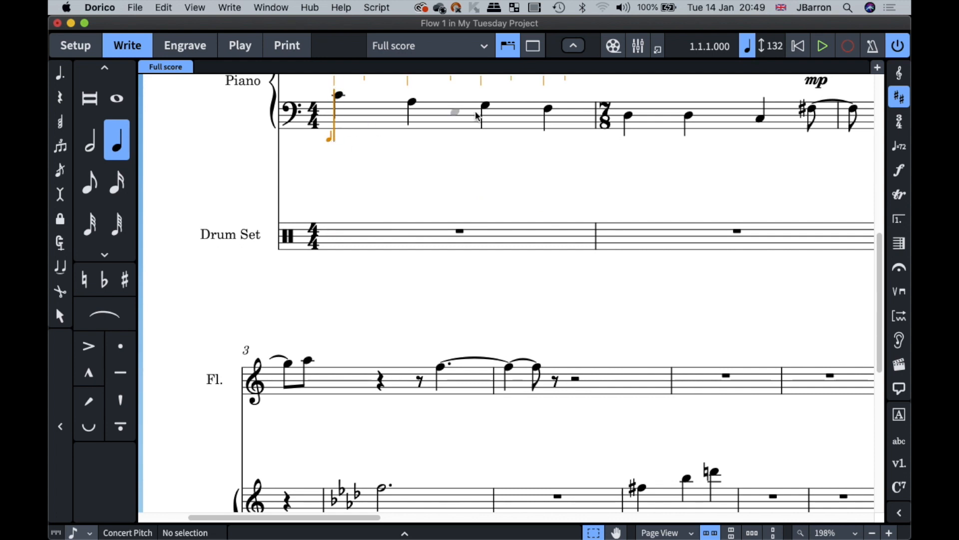
key(super+Down)
key(Down)
key(Down)
key(Down)
key(Down)
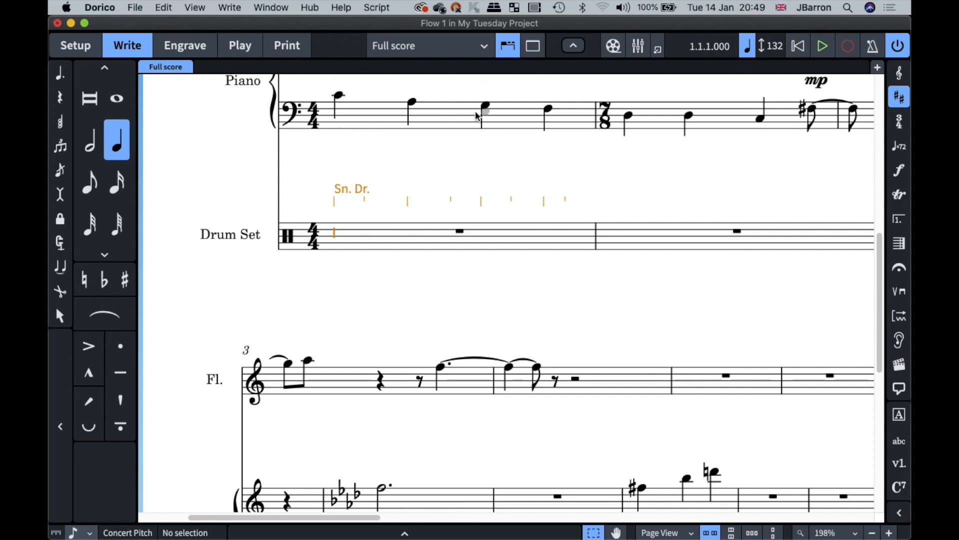
Enter alternating kick and snare drum quarter notes through bar 1 and the first two beats of bar 2.
key(Down)
key(Up)
key(Down)
key(Up)
key(a)
key(Up)
key(a)
key(Down)
key(a)
key(Up)
key(a)
key(Down)
key(a)
key(Up)
key(a)
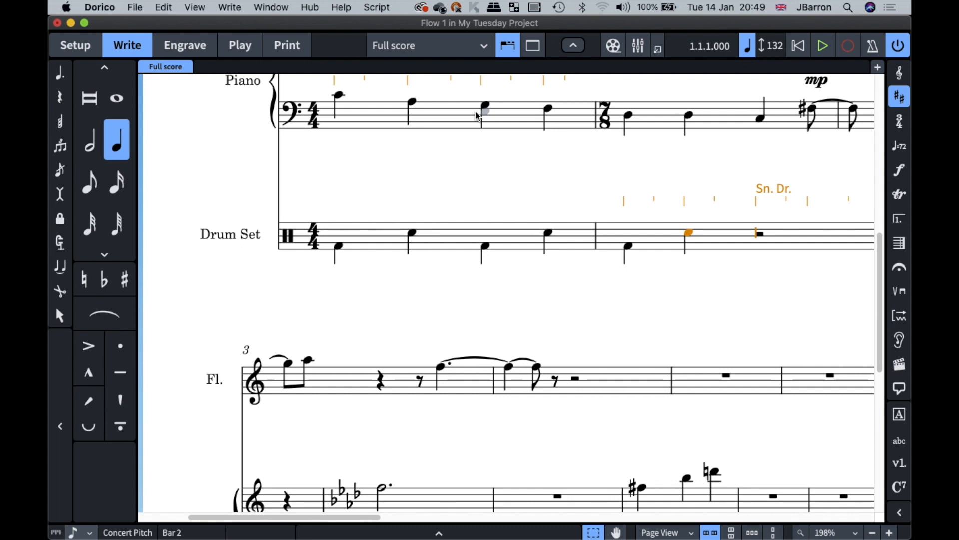
Return the caret to the start of bar 1 and enter a crash cymbal eighth note on the first beat.
key(super+Left)
key(super+Left)
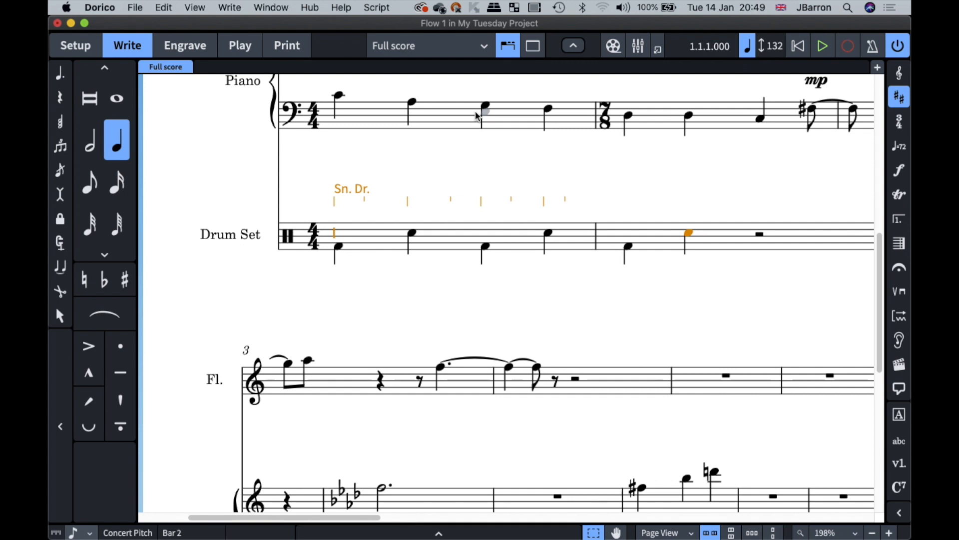
key(5)
key(Up)
key(y)
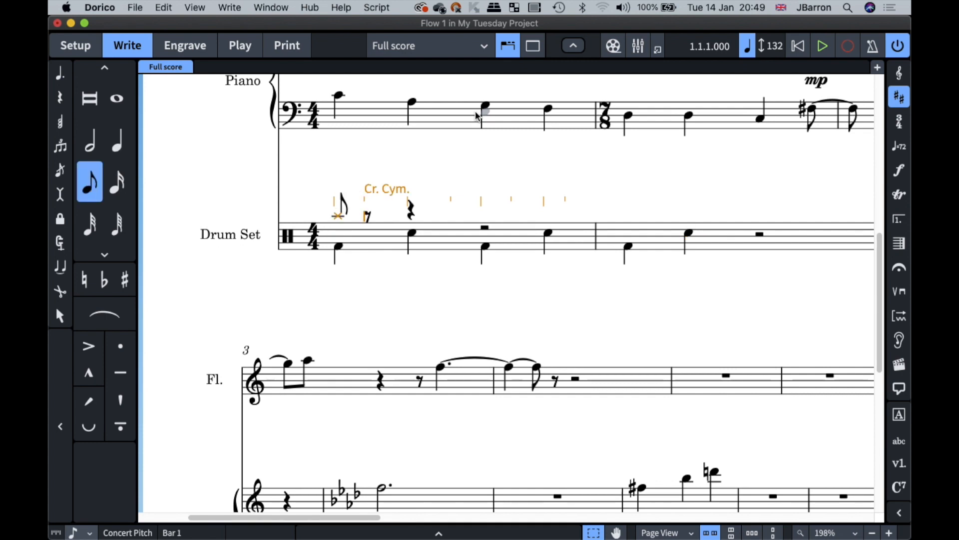
Enter hi-hat eighth notes after the crash cymbal into bar 3, with some open hi-hats in bars 2 and 3, and end note input.
key(Down)
key(y)
key(y)
key(y)
key(y)
key(y)
key(y)
key(y)
key(y)
key(y)
key(y)
key(y)
key(y)
key(y)
key(y)
key(y)
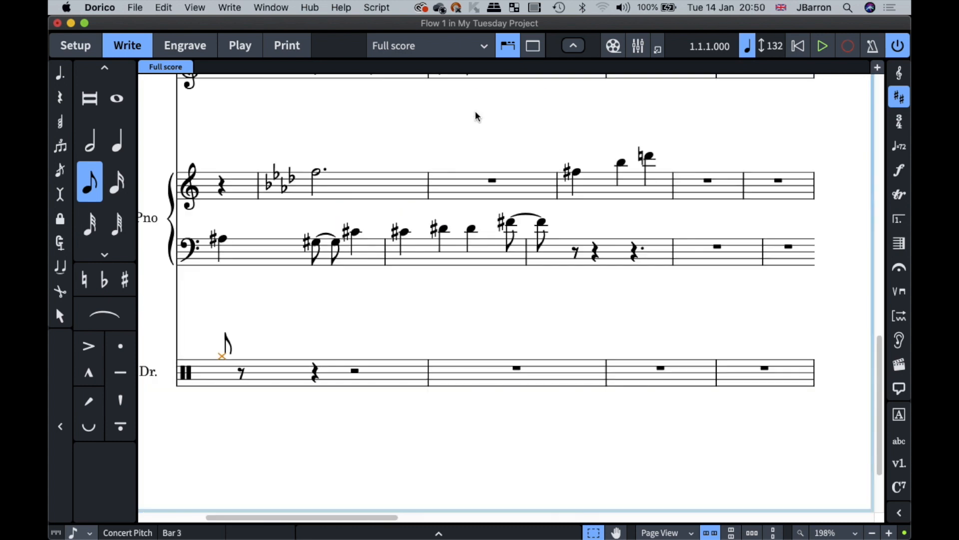
key(y)
key(y)
key(y)
scroll(477, 116, up, 10)
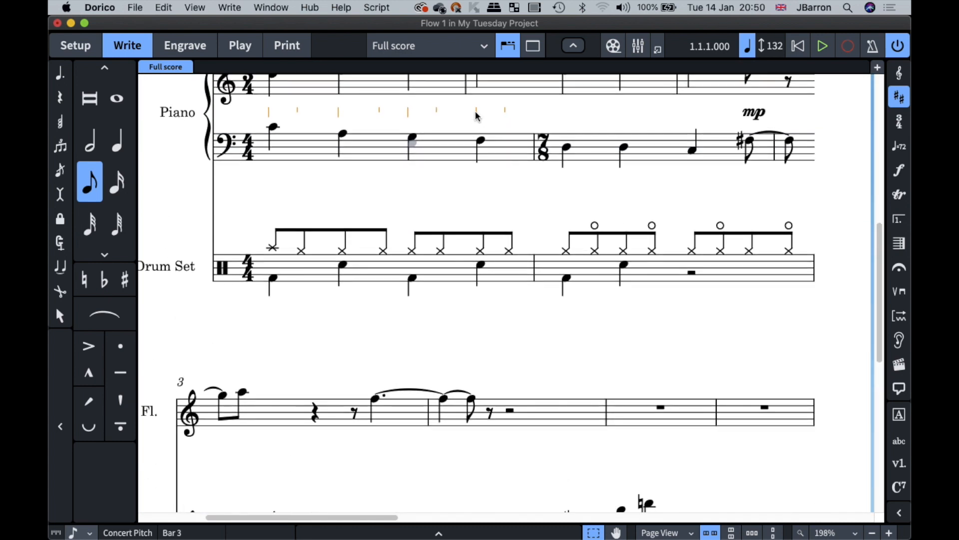
click(409, 215)
key(super+z)
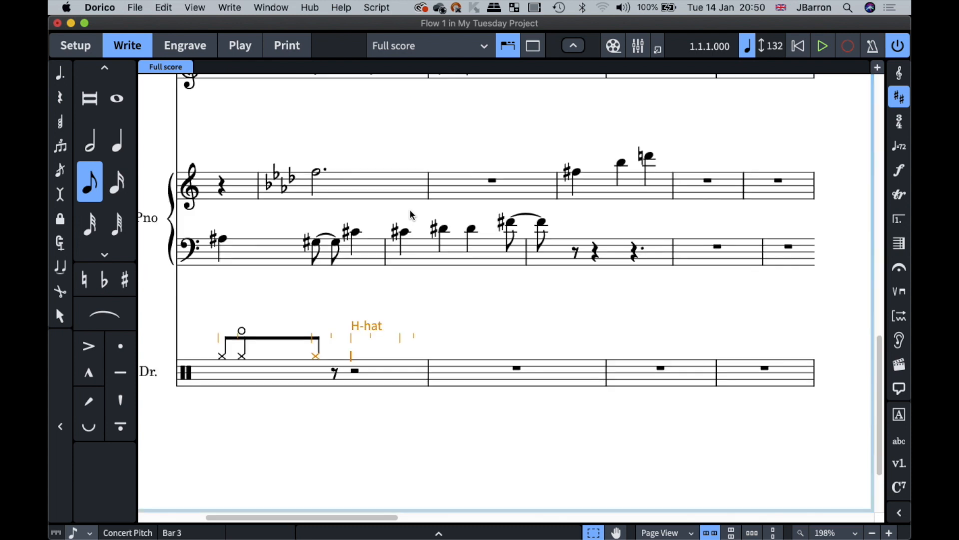
scroll(410, 215, up, 10)
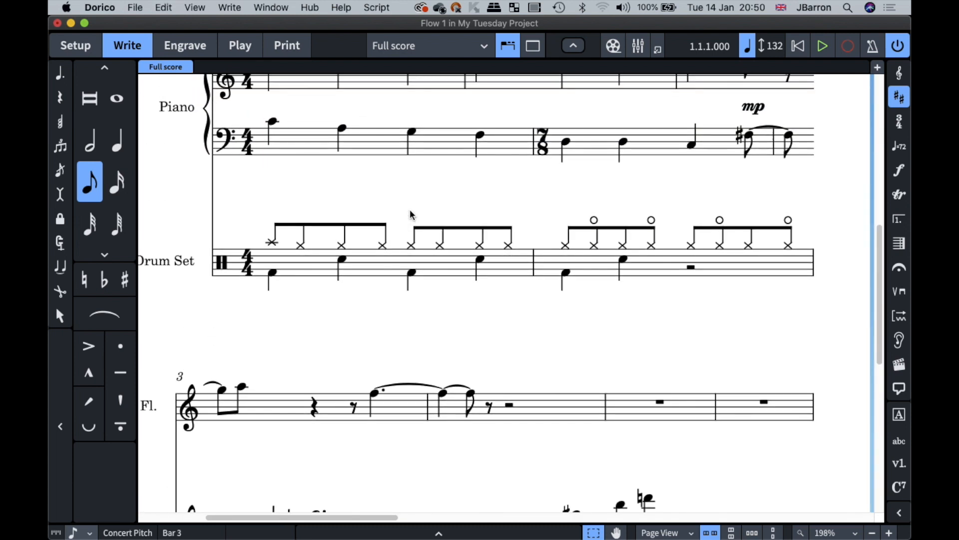
key(Escape)
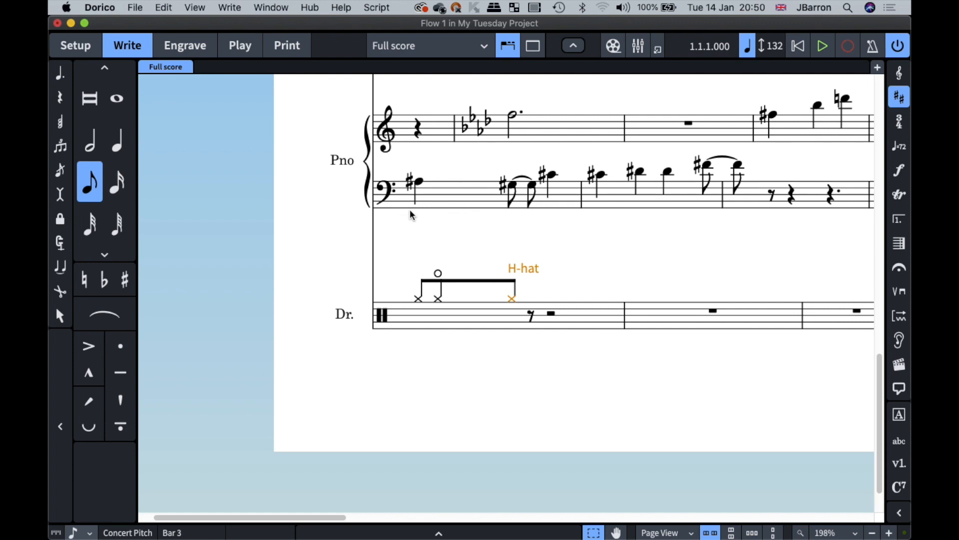
scroll(410, 215, up, 10)
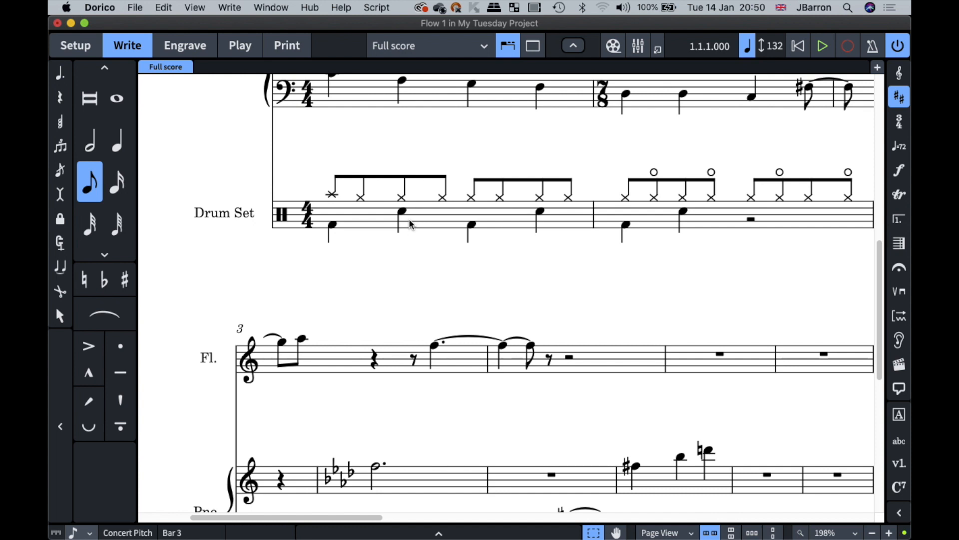
Enter kick, snare, closed and open hi-hat quarter notes in bar 4 of the drum staff, plus a crash cymbal starting bar 5.
scroll(410, 223, down, 10)
click(517, 302)
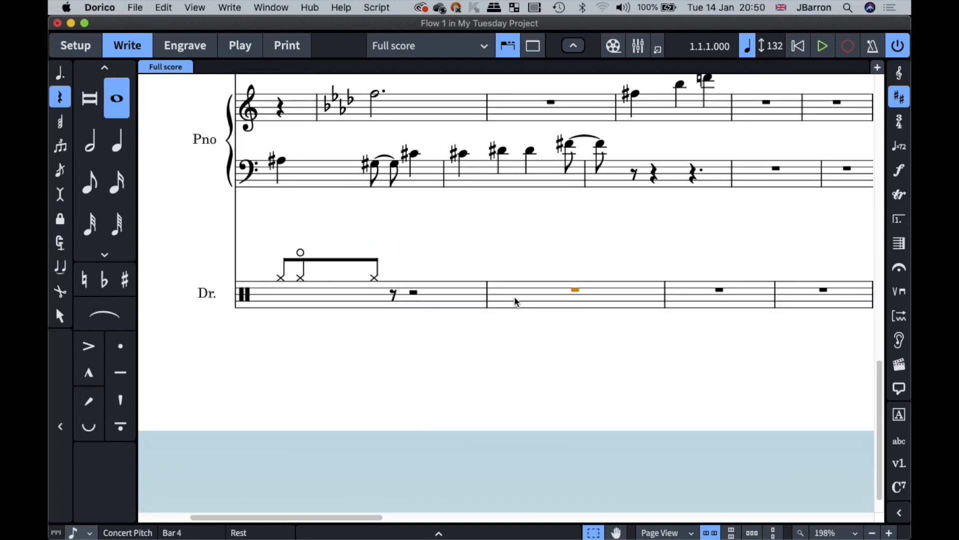
key(shift+n)
key(Left)
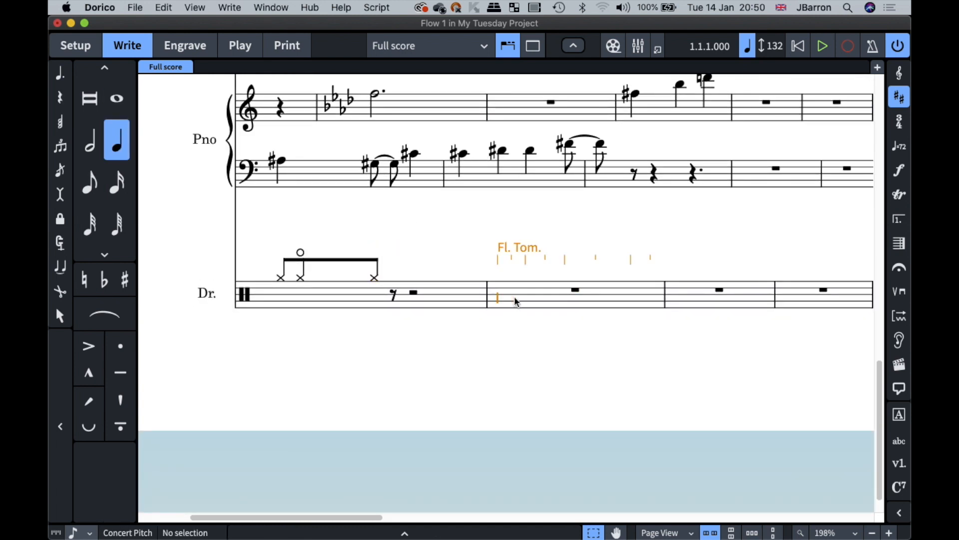
key(f)
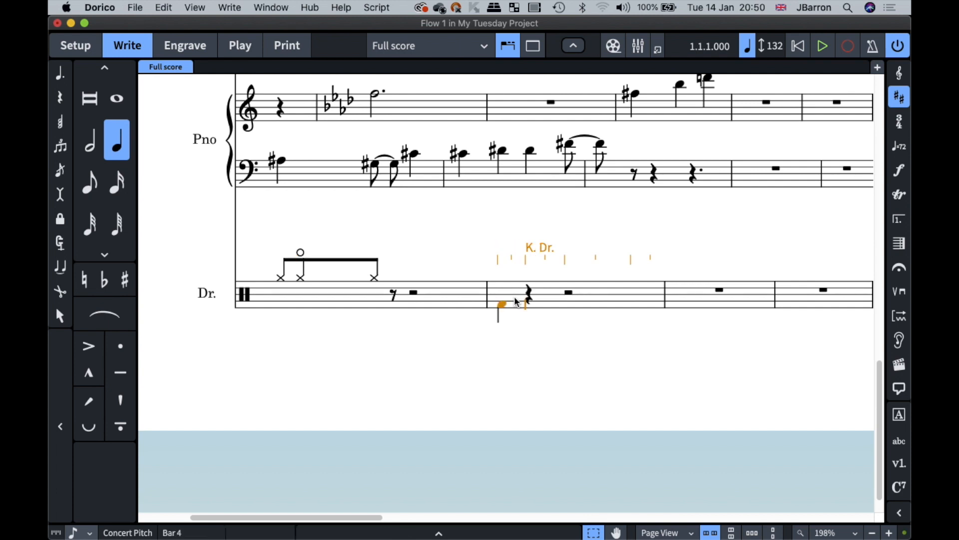
key(Up)
key(y)
key(Up)
key(y)
key(y)
key(Up)
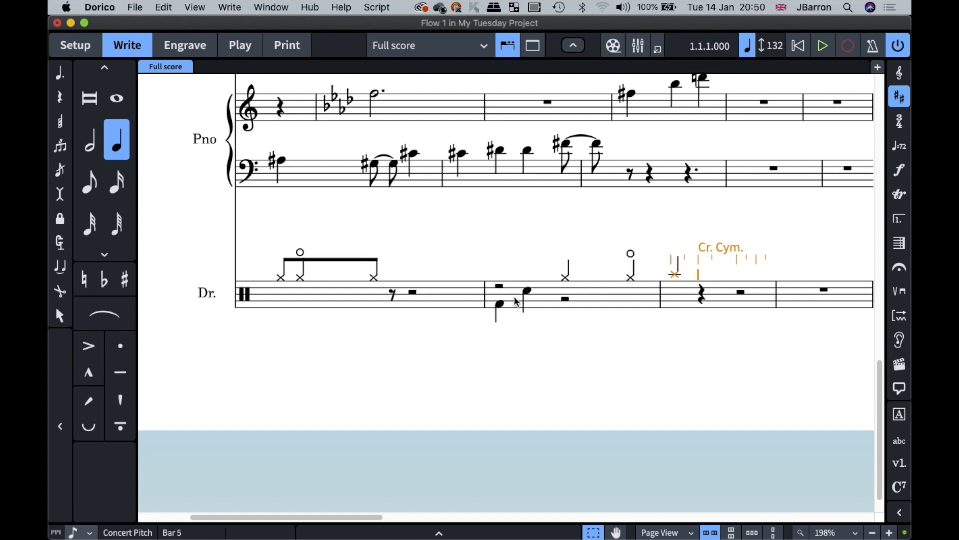
Continue the drum quarter notes from bar 5 into bar 6 with medium-low, medium-high and floor tom notes, and end note input.
key(Up)
key(y)
key(y)
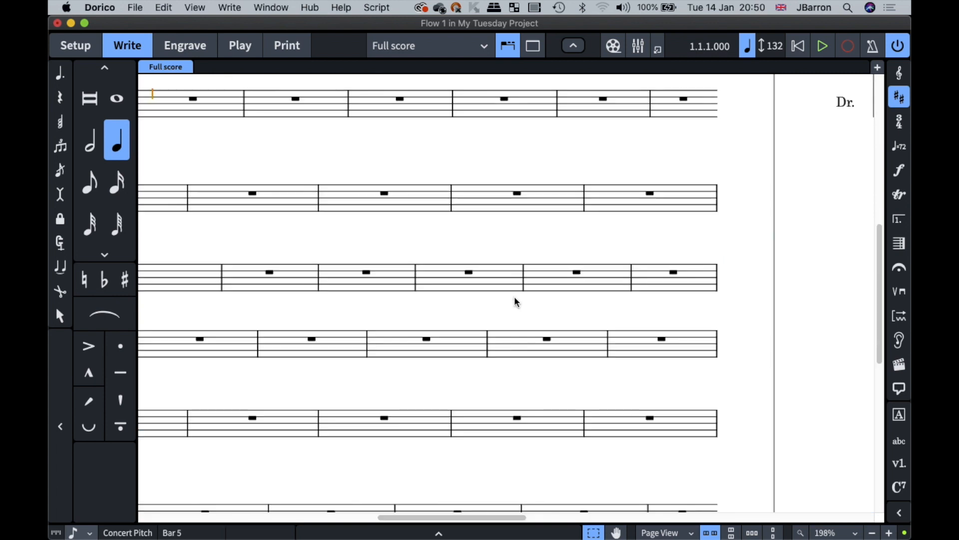
key(Up)
key(y)
key(Down)
key(Down)
key(y)
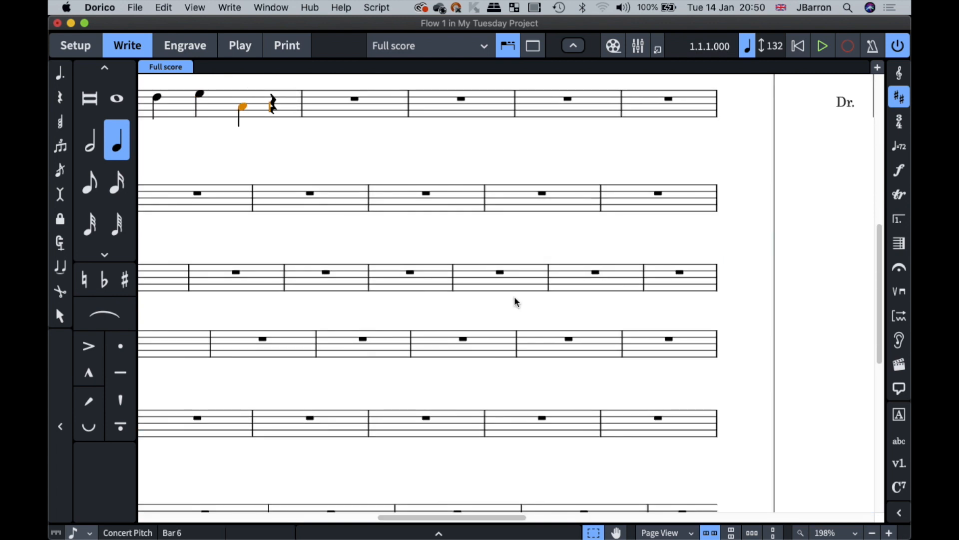
key(Escape)
Switch to Setup mode, open the percussion kit editor for the Drum Set player's instrument, and select the Kick Drum (Low).
scroll(514, 299, left, 3)
scroll(515, 300, up, 5)
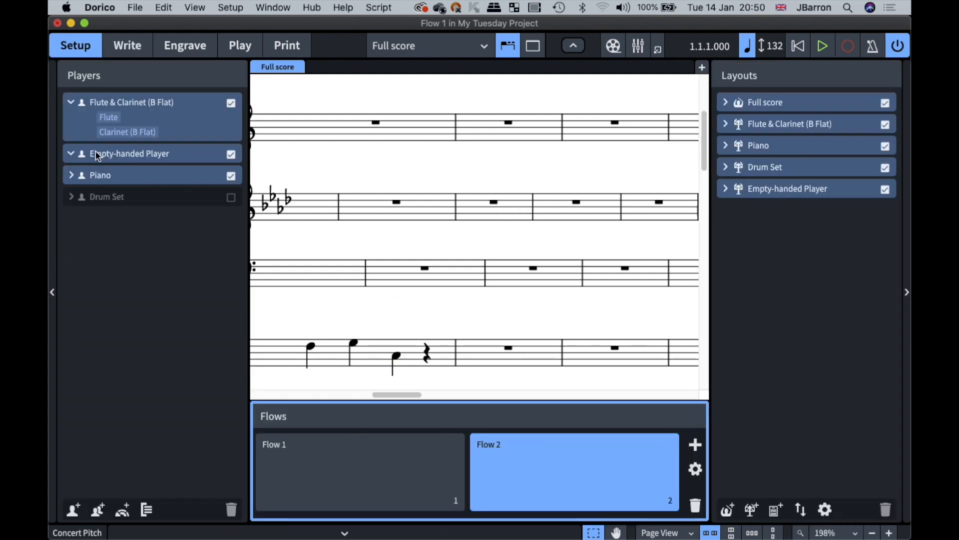
click(72, 45)
click(71, 196)
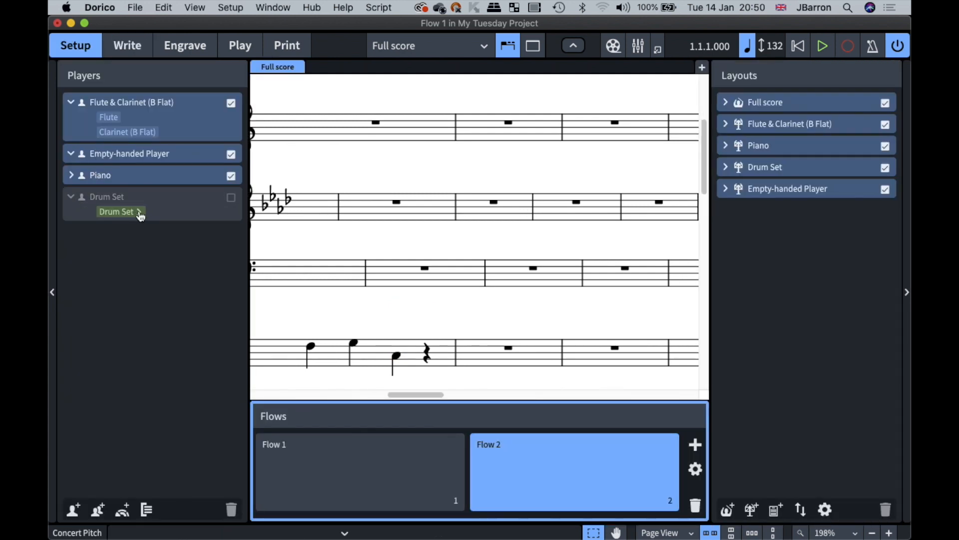
click(139, 214)
click(179, 261)
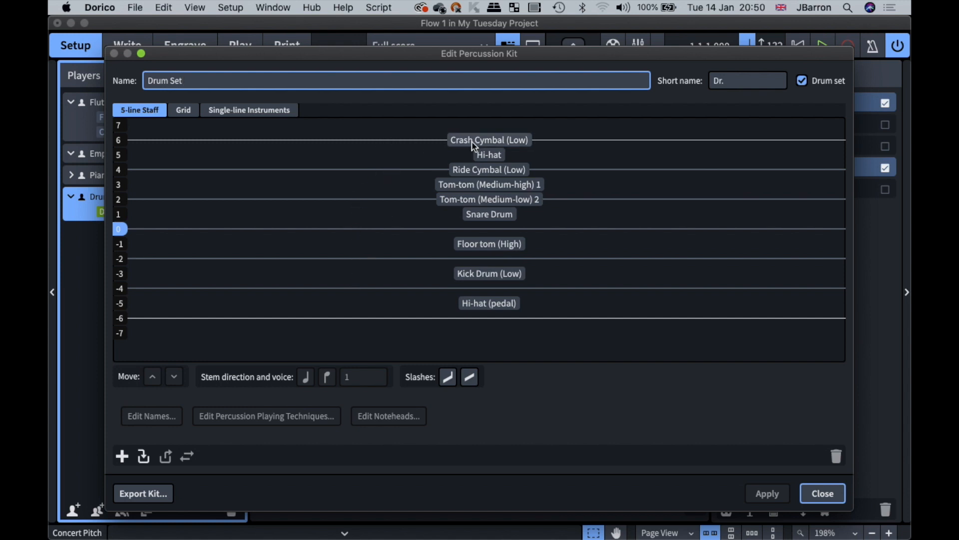
click(474, 272)
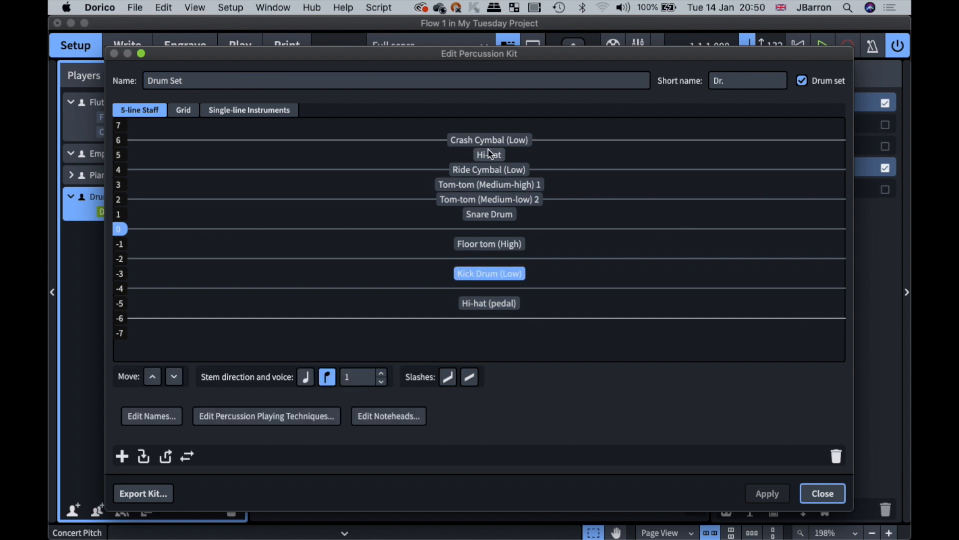
Move and narrow the Edit Percussion Kit dialog so the start of the score's drum staff can be viewed beside it.
drag(360, 56, 617, 62)
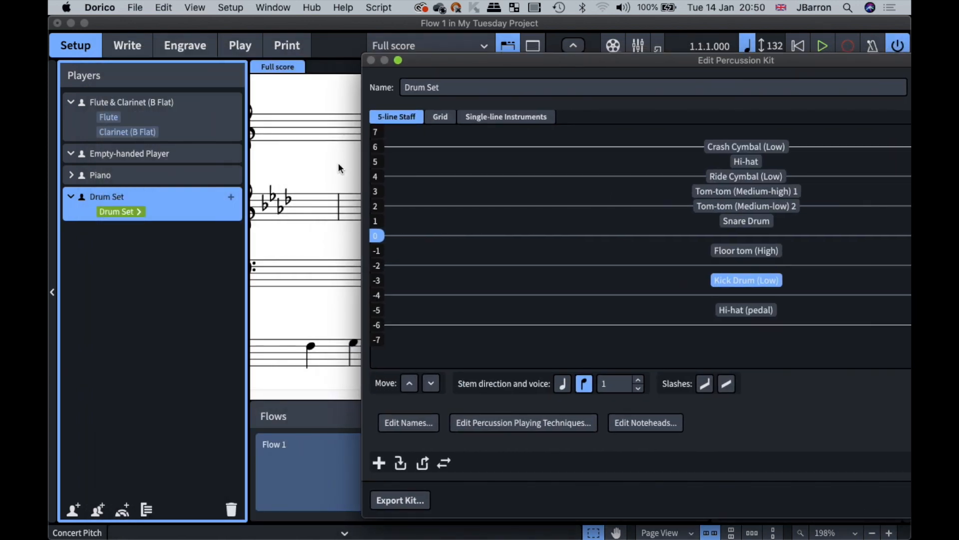
drag(361, 171, 617, 171)
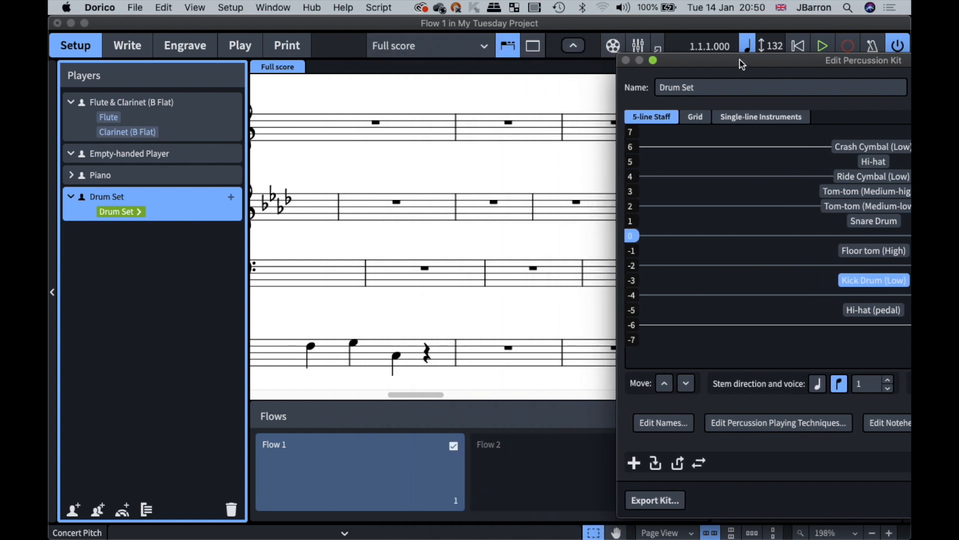
drag(743, 64, 479, 52)
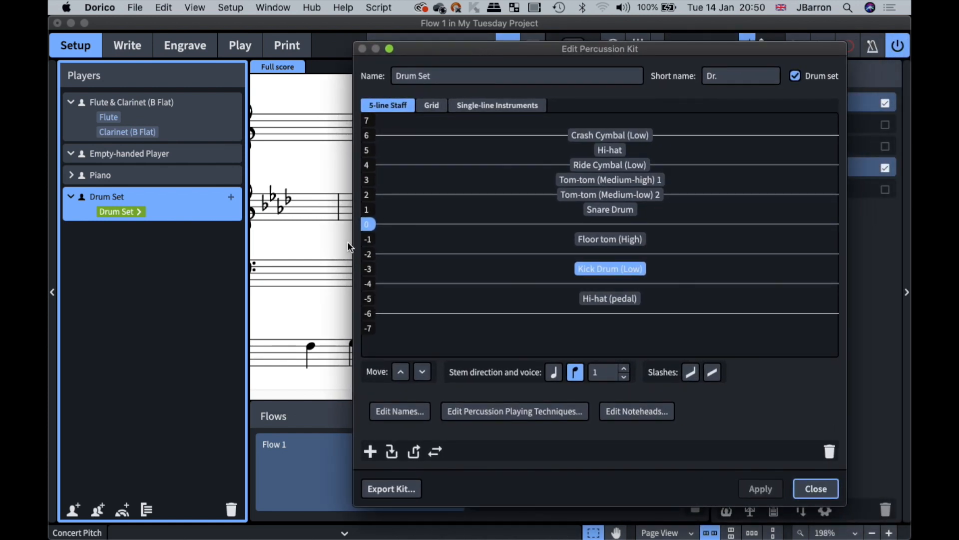
drag(353, 244, 460, 244)
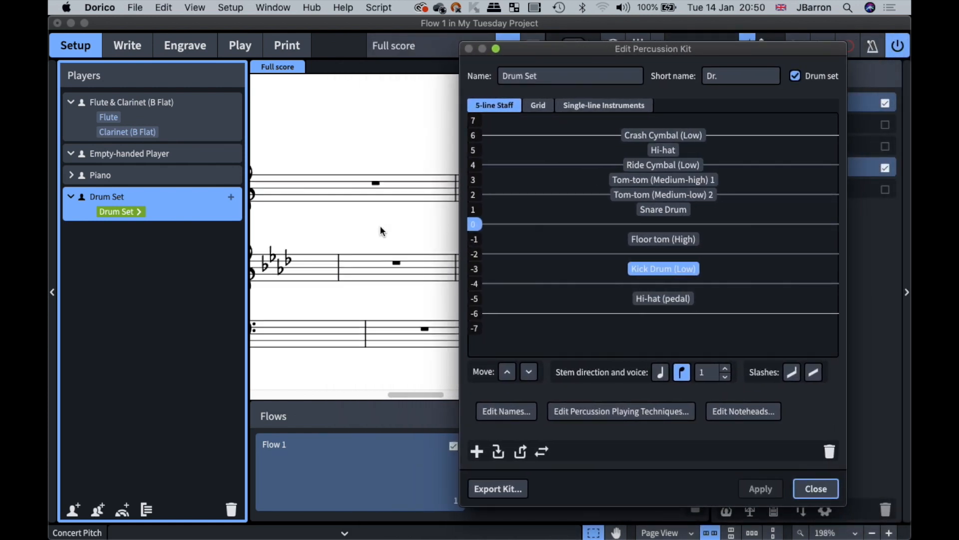
scroll(381, 230, down, 10)
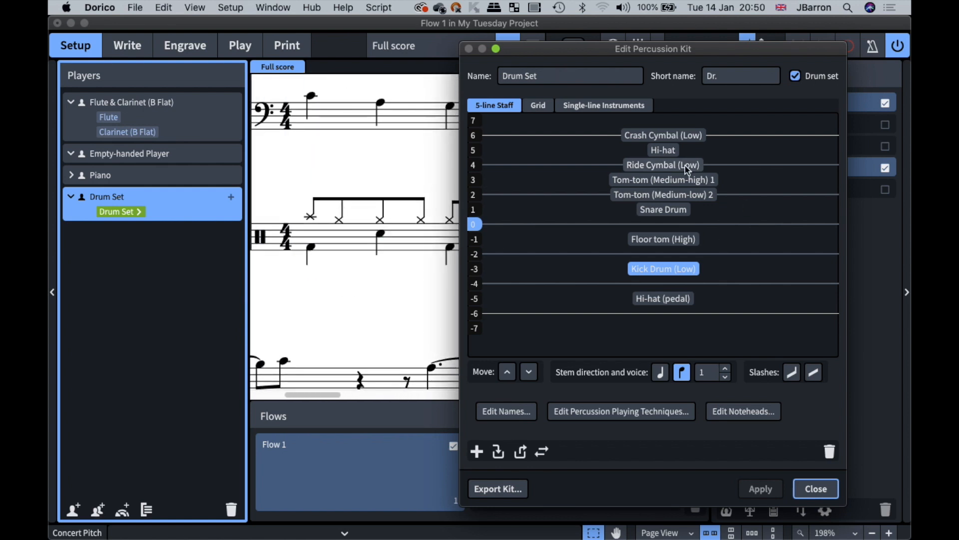
Move the Hi-hat to staff position 3 in the percussion kit, apply it, and return it to position 5.
drag(663, 150, 580, 180)
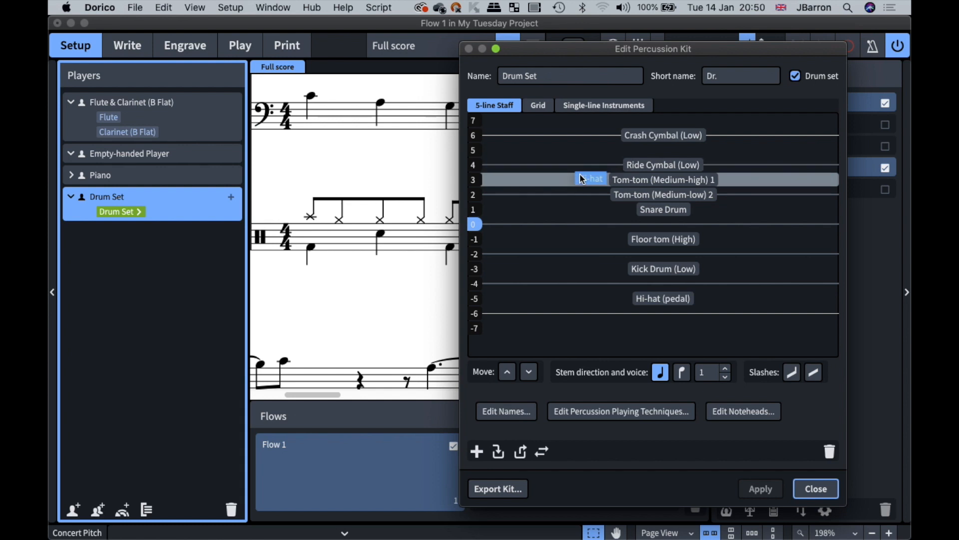
click(759, 487)
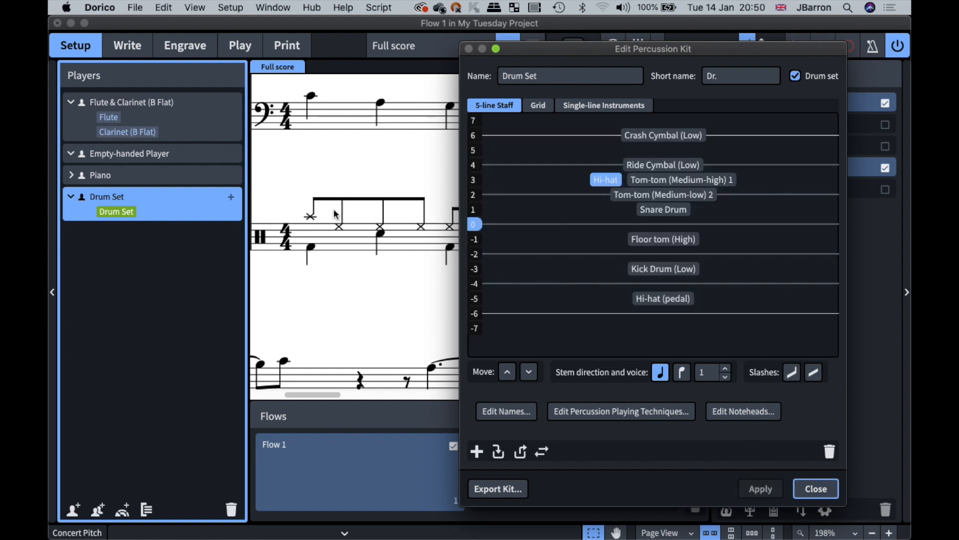
drag(612, 53, 664, 44)
drag(660, 171, 704, 144)
click(814, 477)
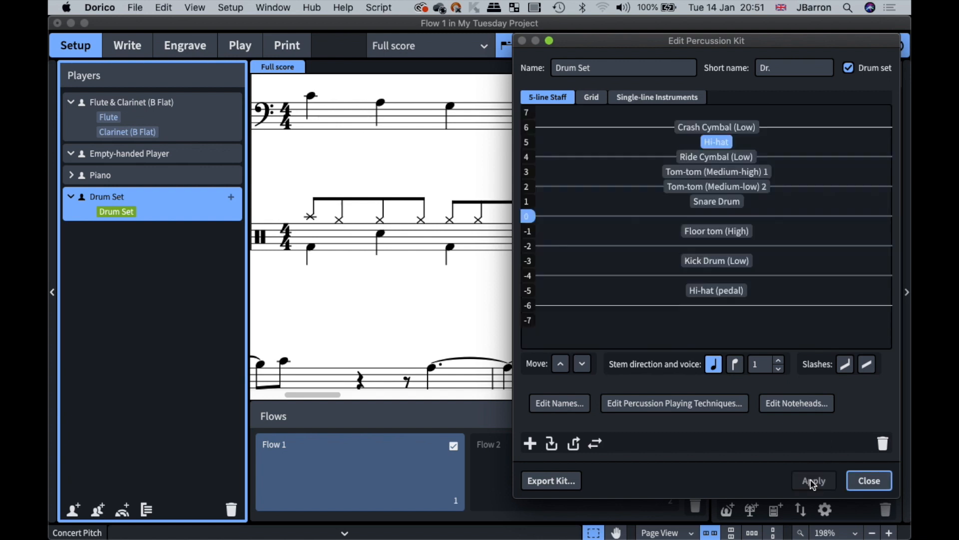
Set the Snare Drum's stem direction to up in the percussion kit, apply it, and return to Write mode.
click(716, 202)
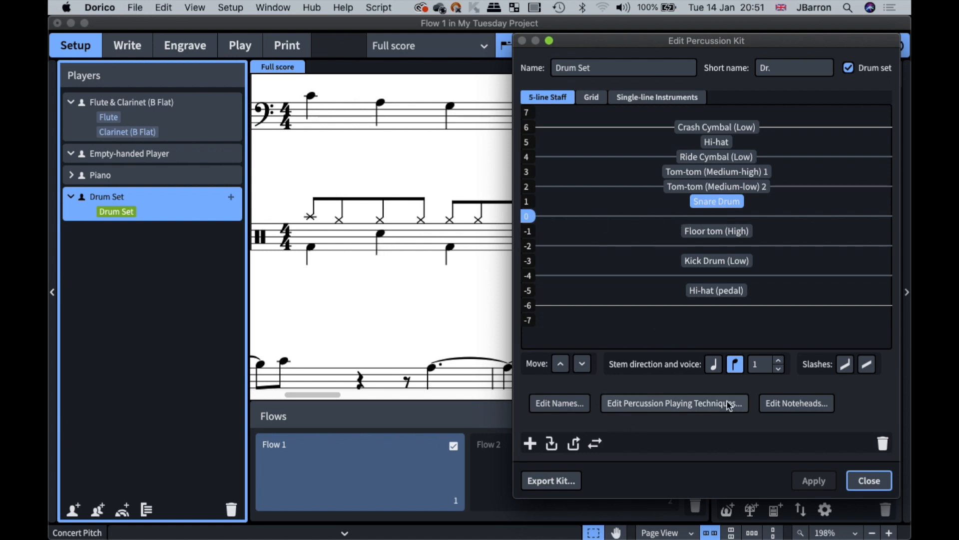
click(713, 365)
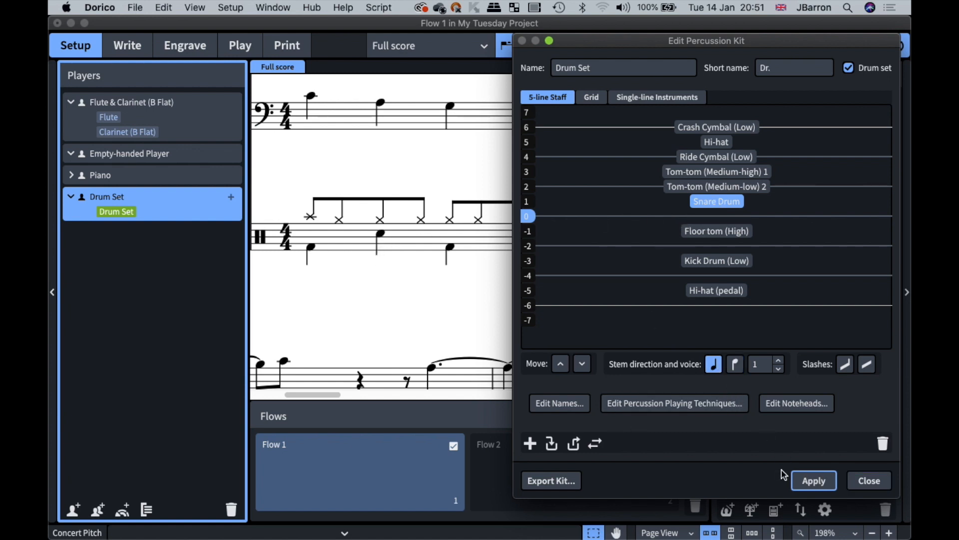
click(813, 480)
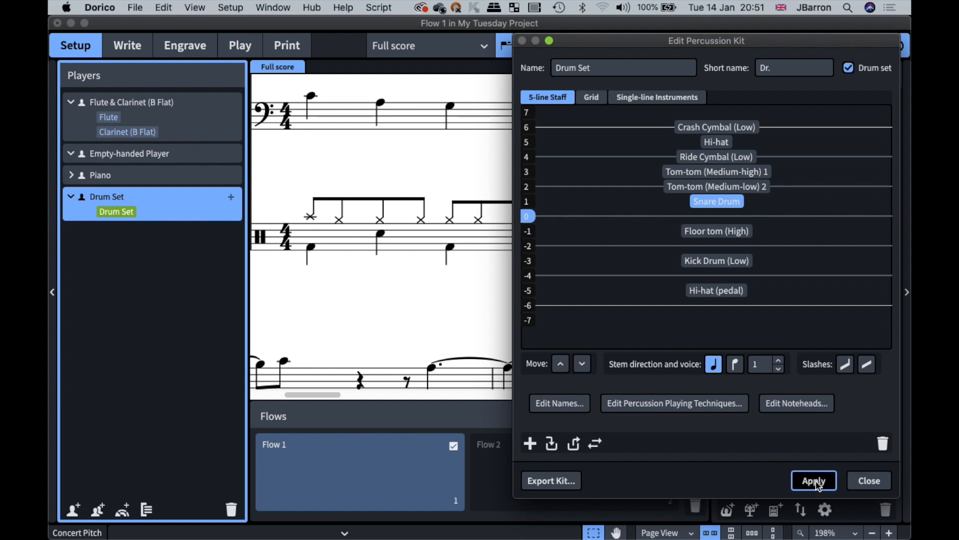
click(869, 480)
key(super+2)
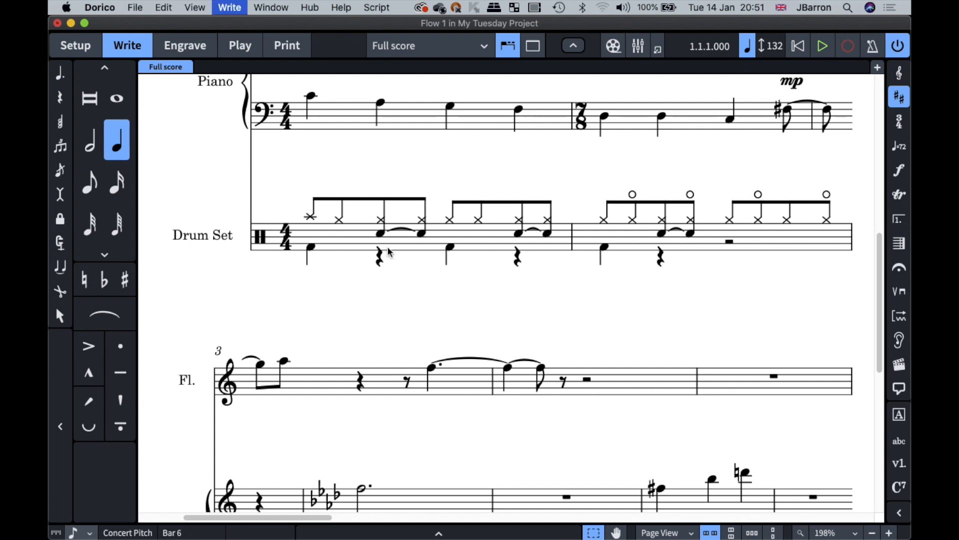
In Flow 1's percussion notation options, set overlapping notes in the same voice to Truncate to shortest duration and apply it.
key(super+shift+n)
click(82, 243)
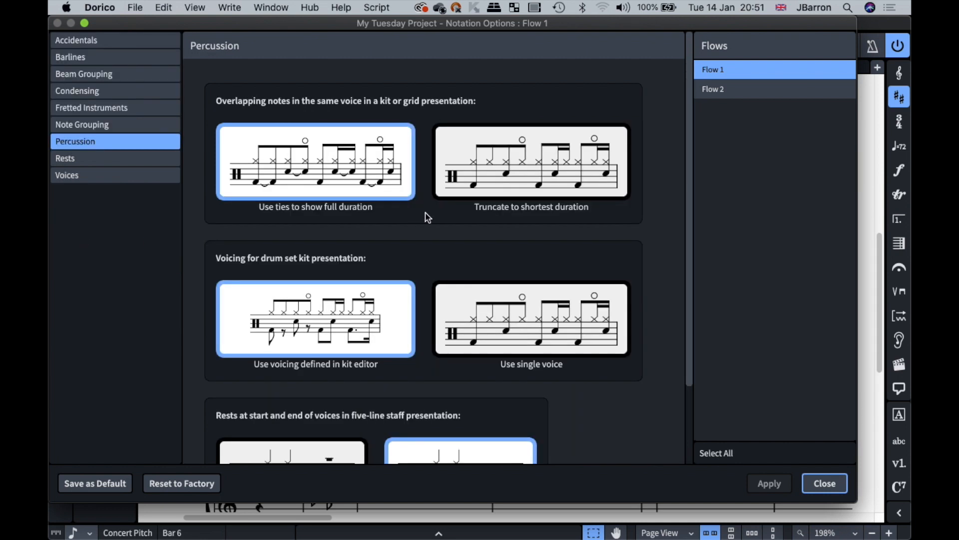
click(530, 185)
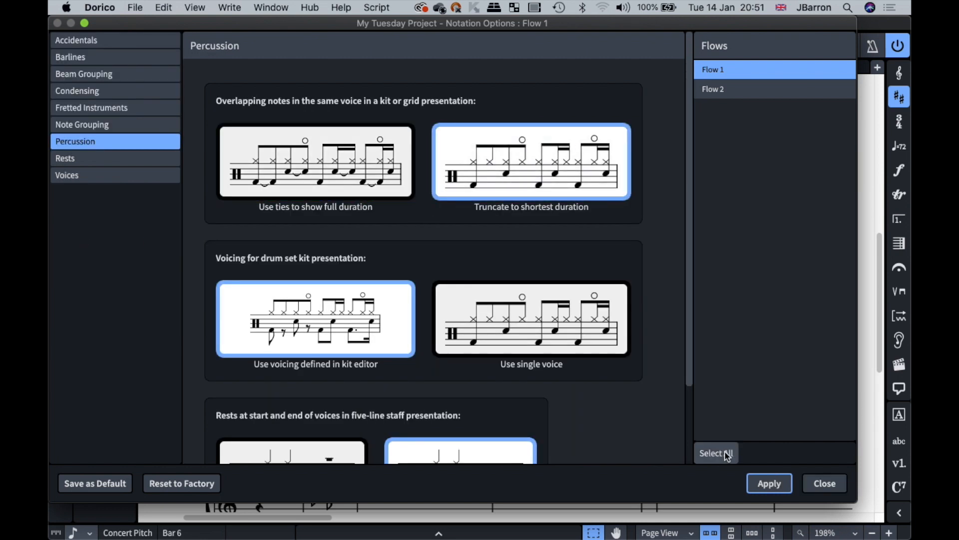
click(769, 484)
click(824, 484)
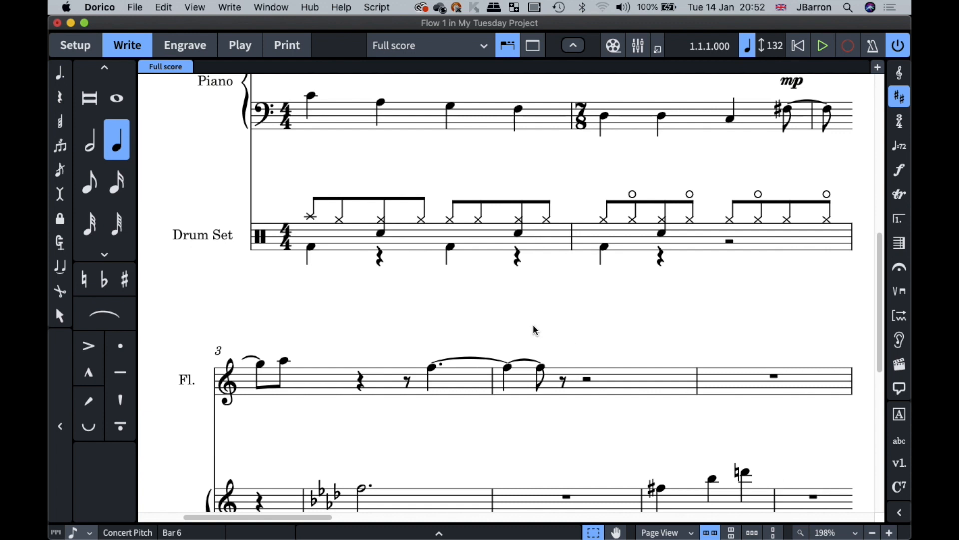
Select bar 1 of the drum staff and review the MusicXML import preferences for notes, rests and other notations.
click(361, 240)
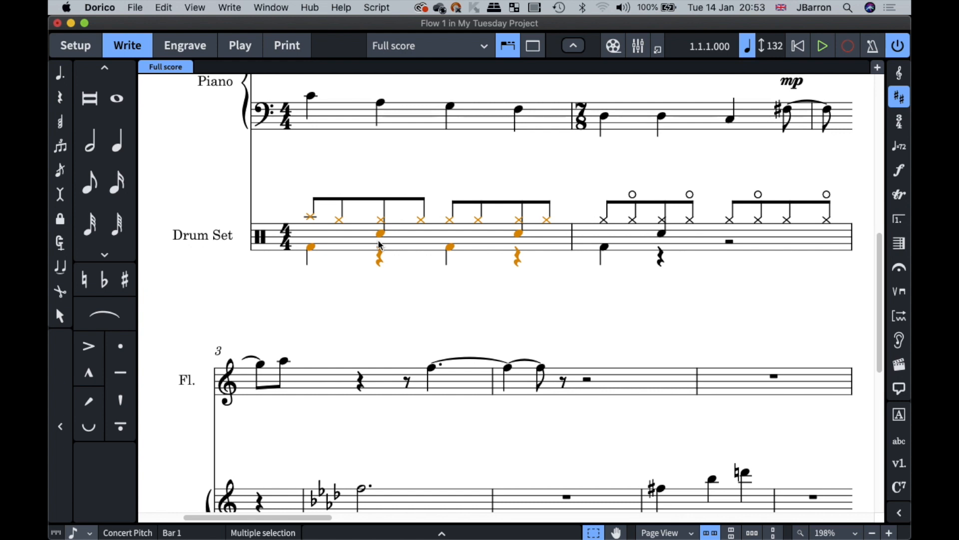
key(super+comma)
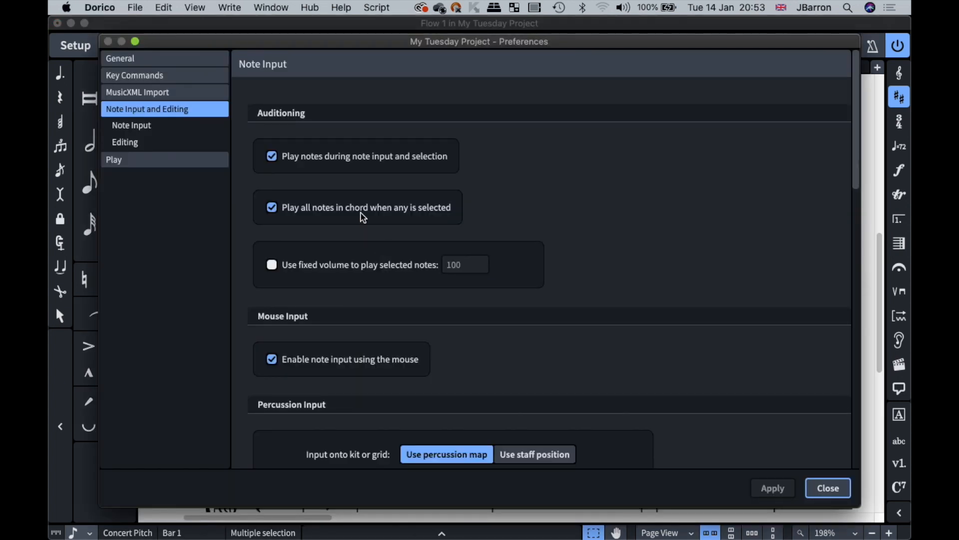
click(165, 92)
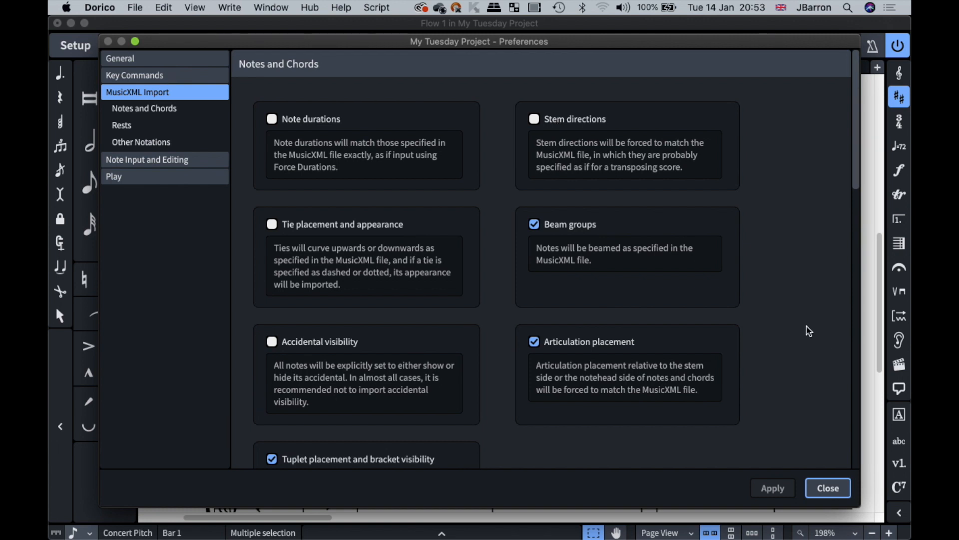
scroll(809, 331, down, 5)
scroll(809, 331, down, 9)
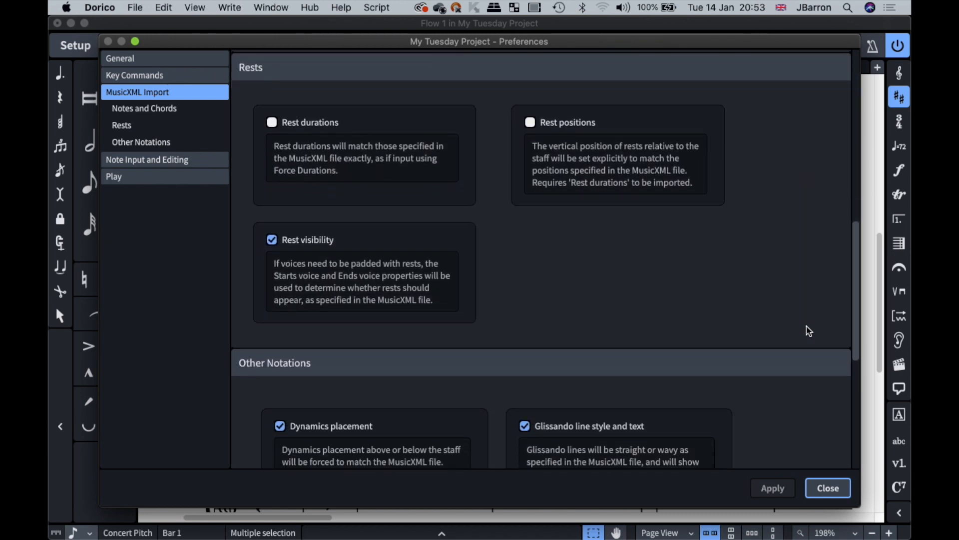
scroll(809, 331, down, 2)
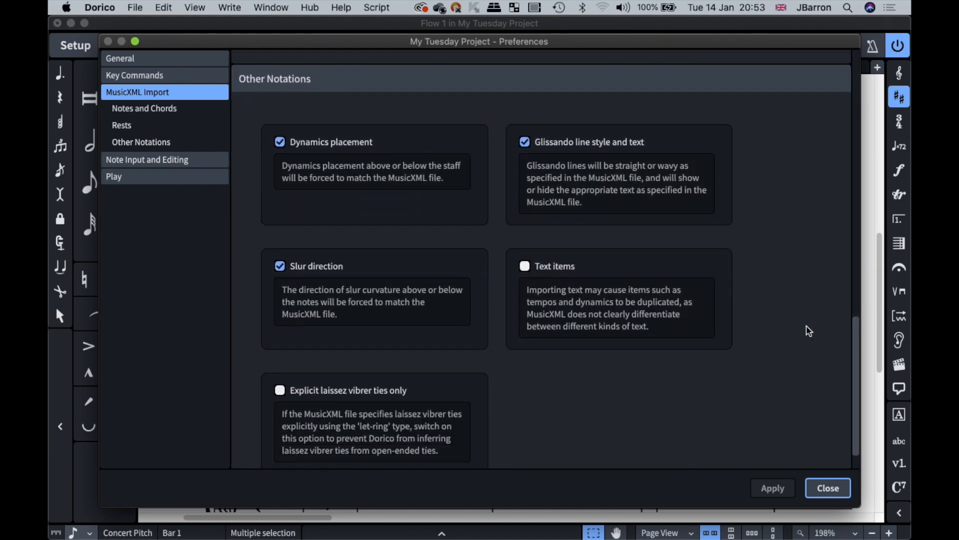
key(Escape)
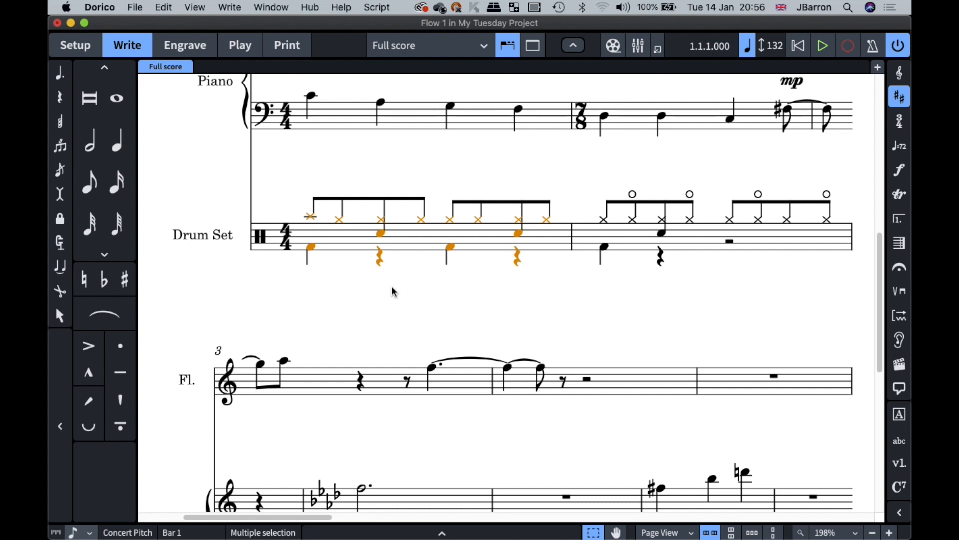
Add the tempo marking "Swing" at bar 1 of the score.
key(shift+t)
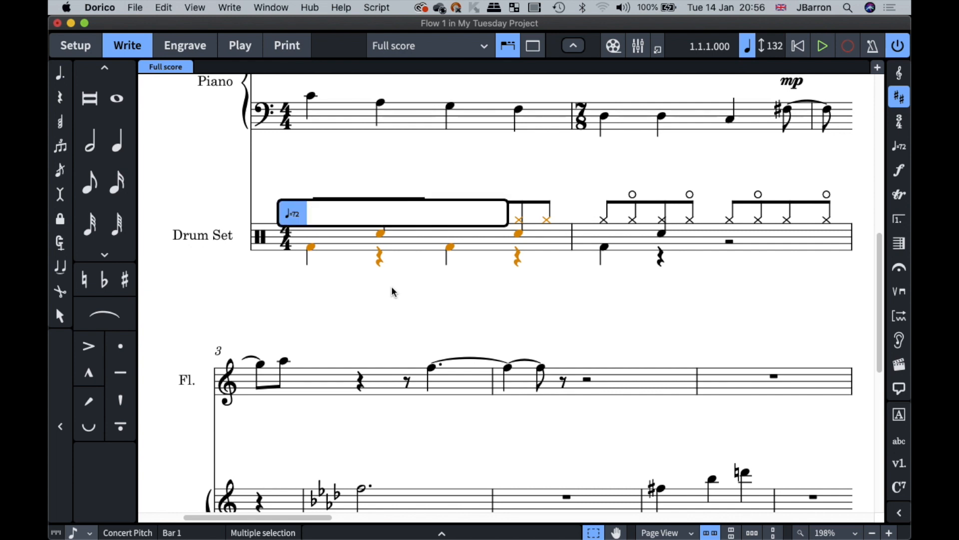
text(Swing)
key(Return)
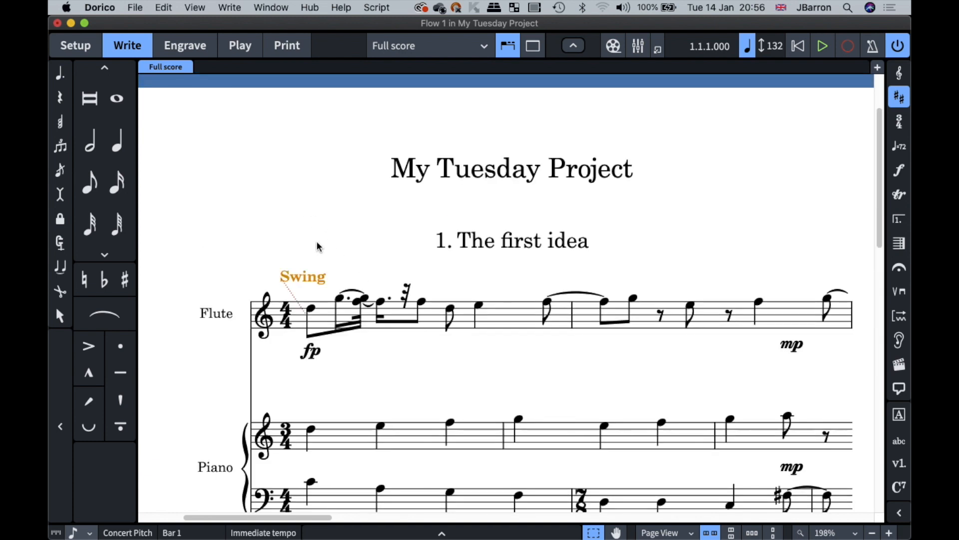
In Play mode's playback timing options, review the Light swing 16ths, Medium swing 16ths and 2:1 swing 16ths (fixed) rhythmic feels.
click(241, 47)
click(228, 7)
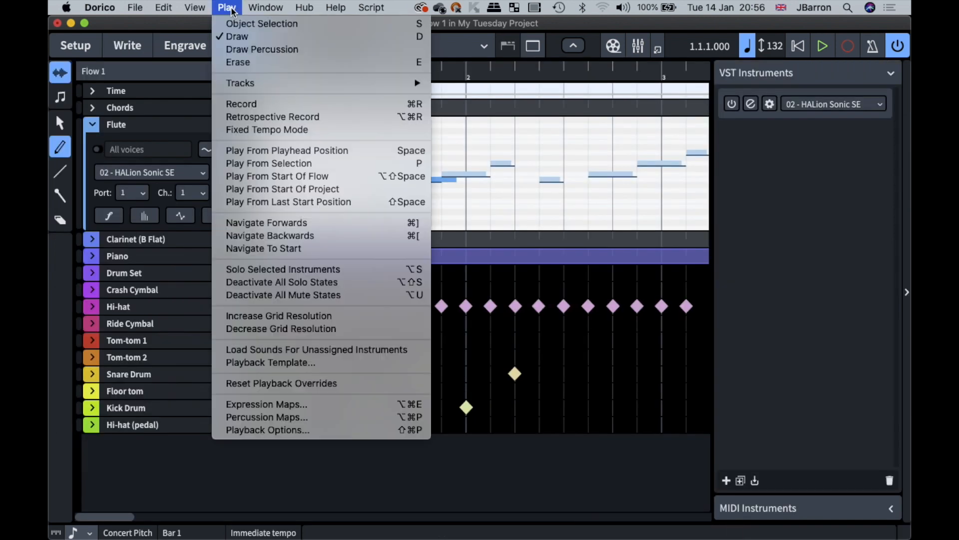
key(shift+super+p)
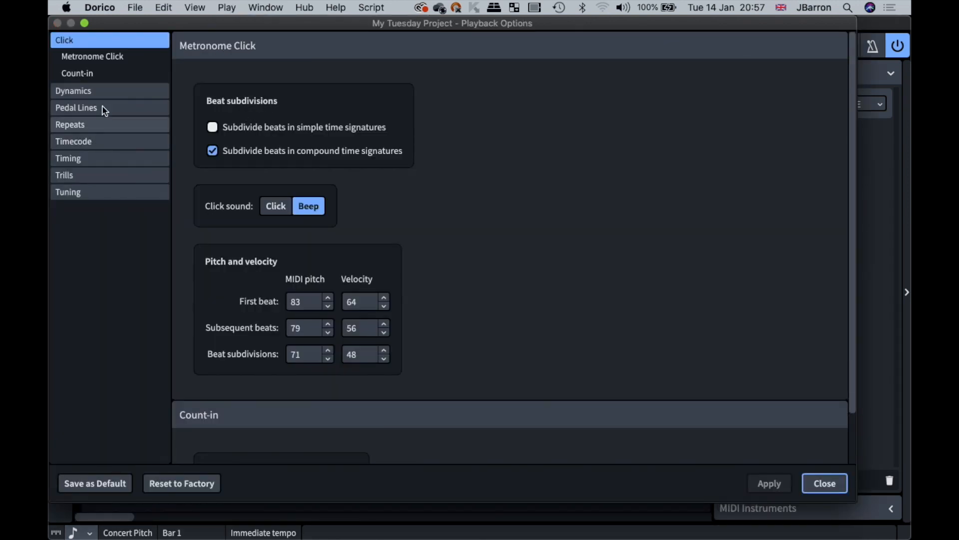
click(92, 163)
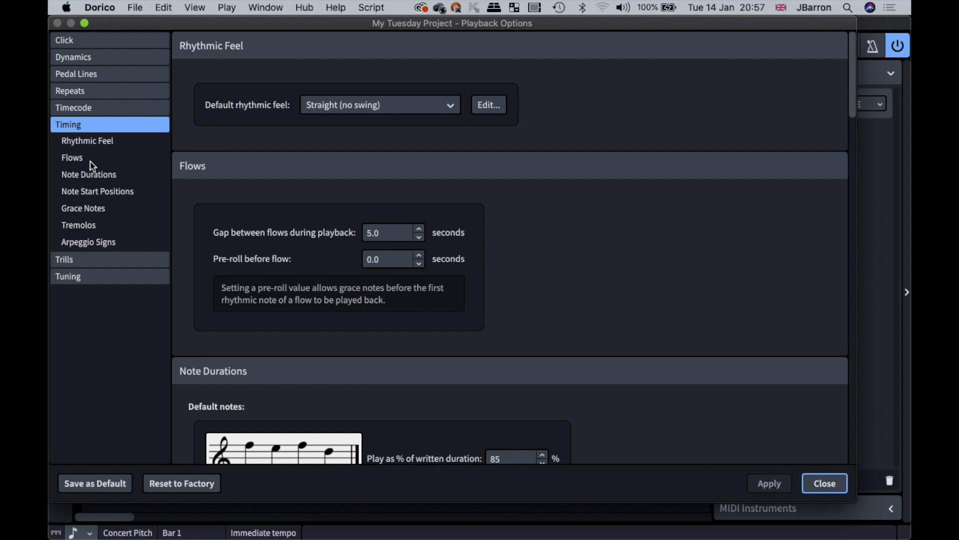
click(501, 109)
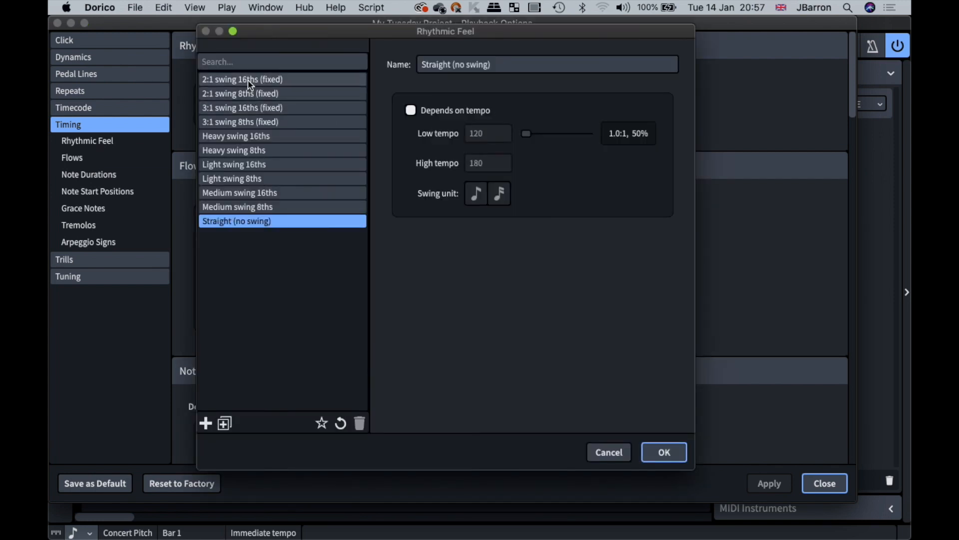
click(255, 165)
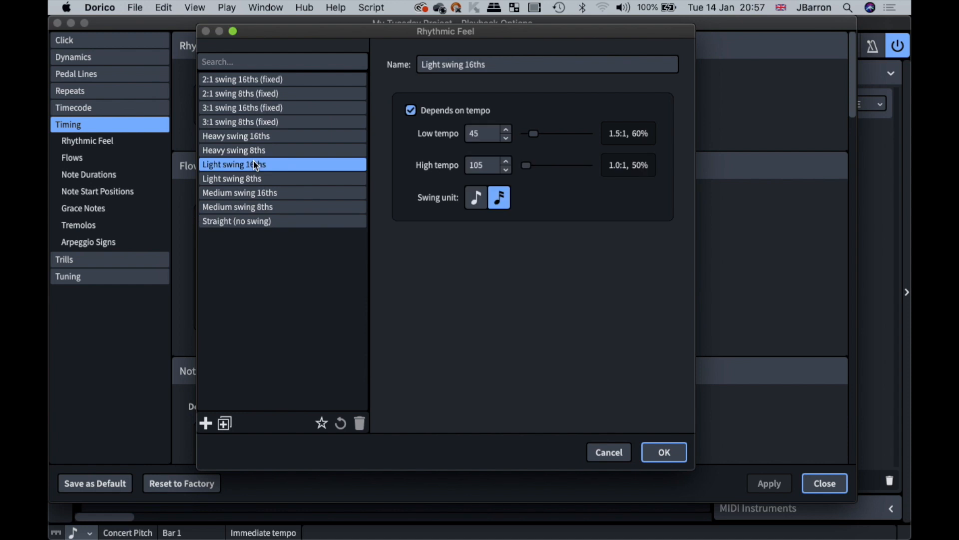
click(264, 195)
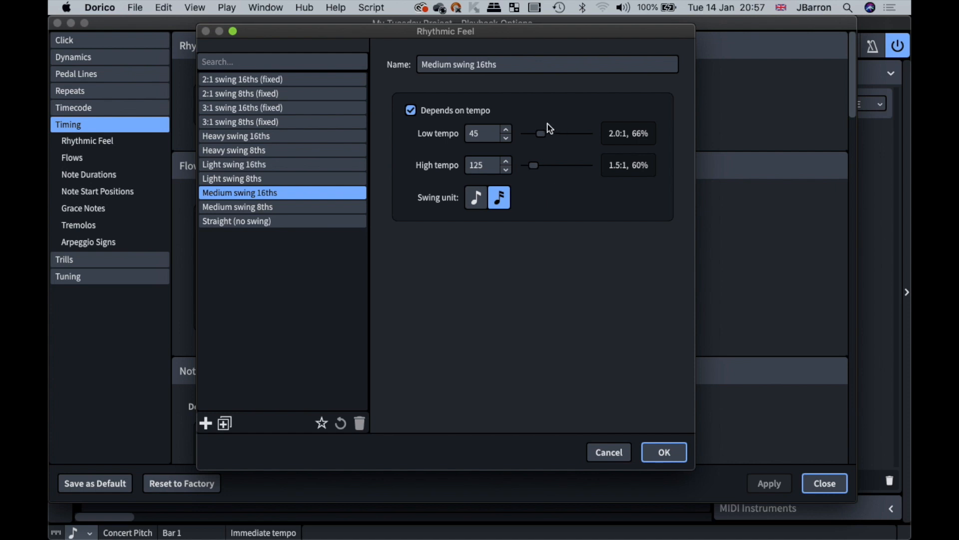
click(228, 80)
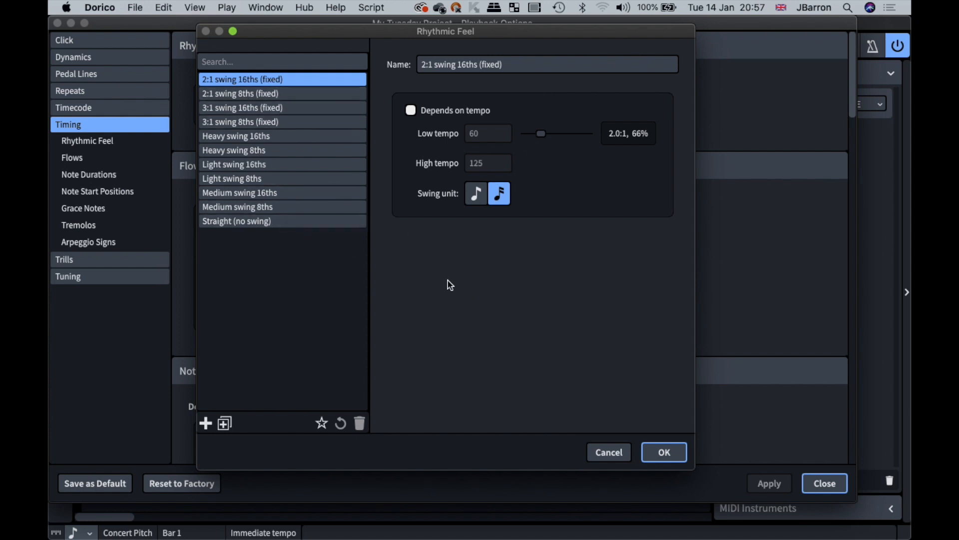
key(Escape)
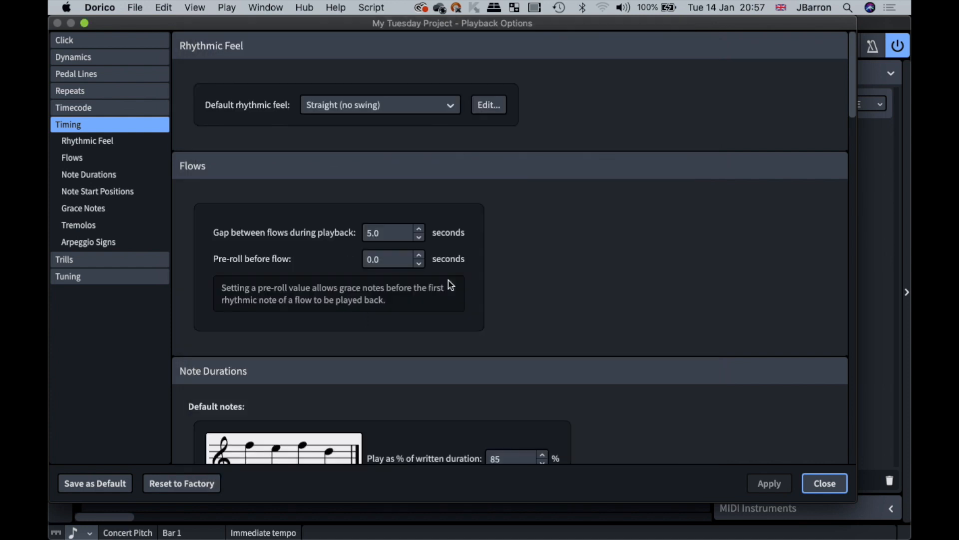
key(Escape)
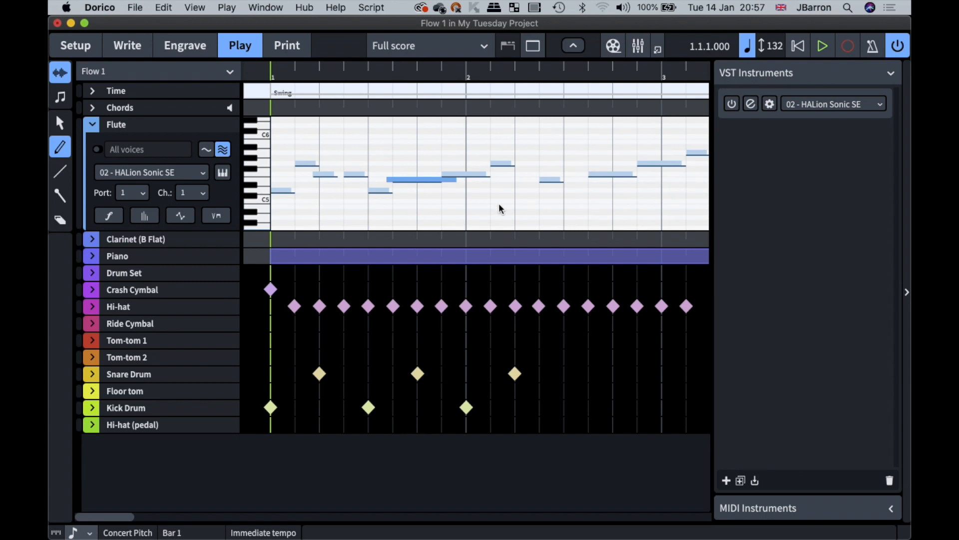
Return to Write mode and examine the key command and MIDI Learn preferences for the About Dorico command.
key(super+2)
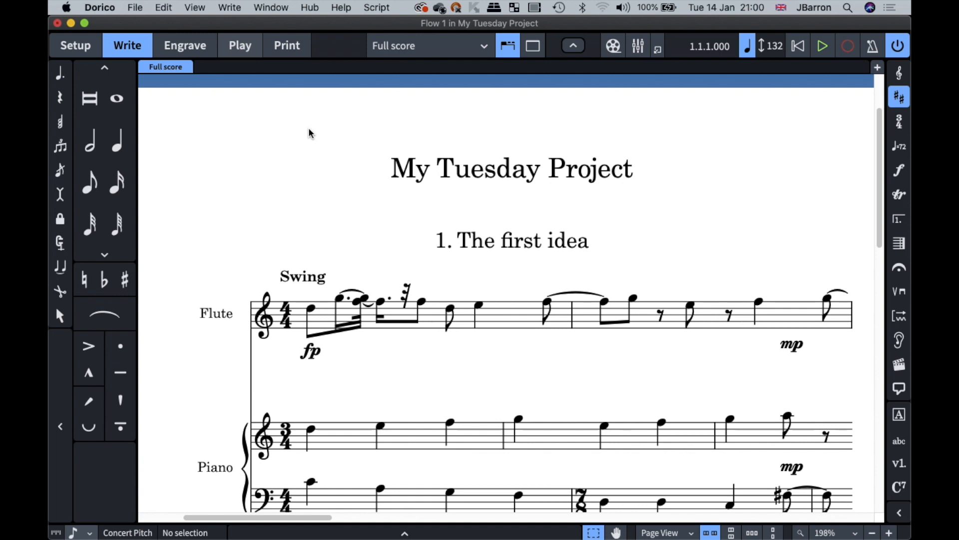
key(super+comma)
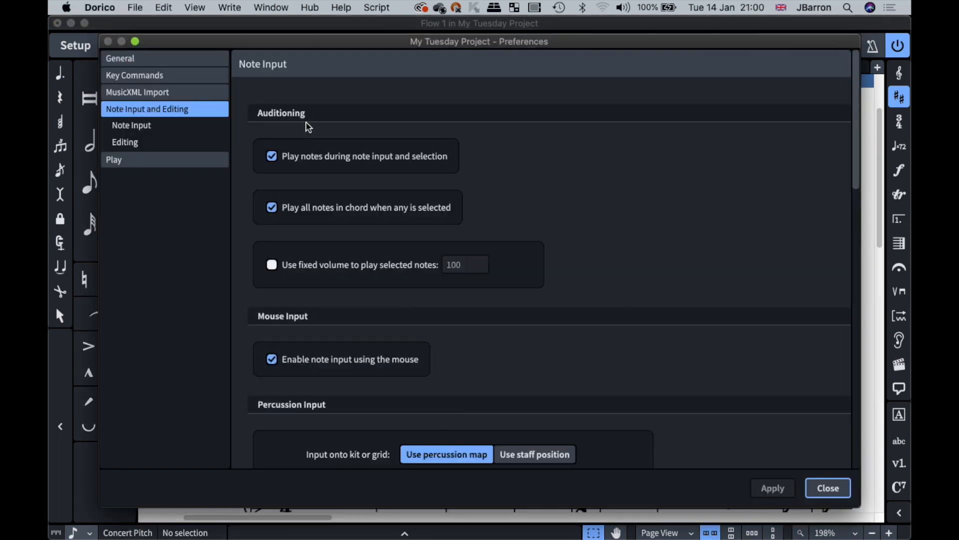
click(141, 80)
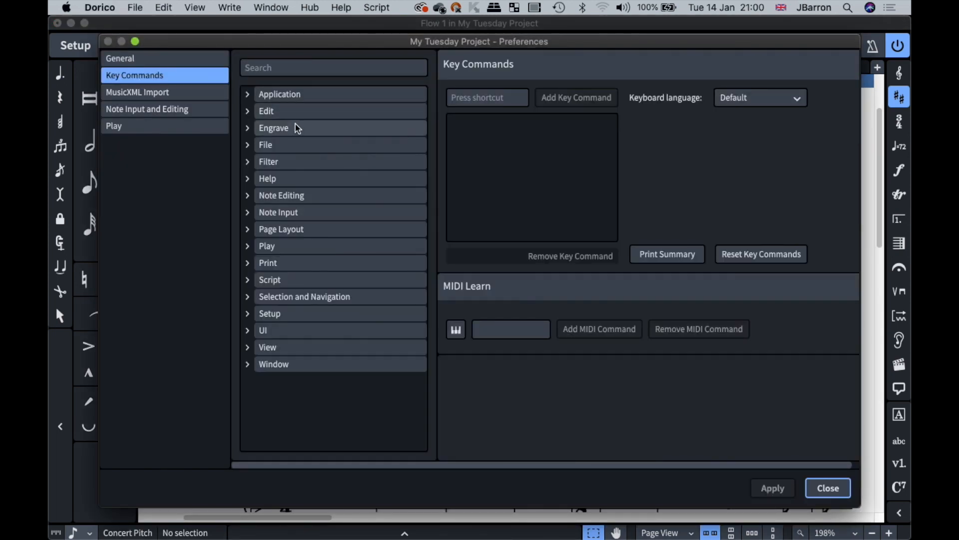
click(247, 95)
click(295, 114)
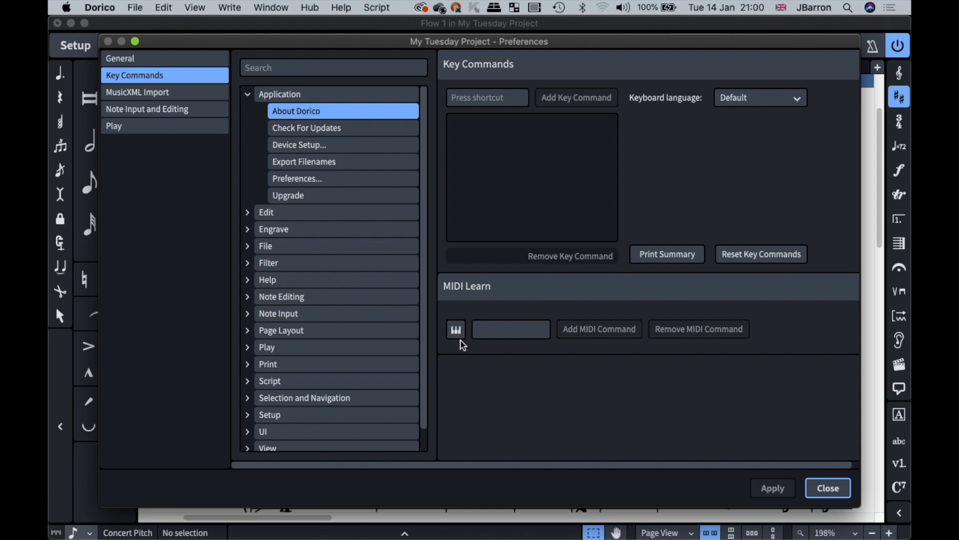
key(Escape)
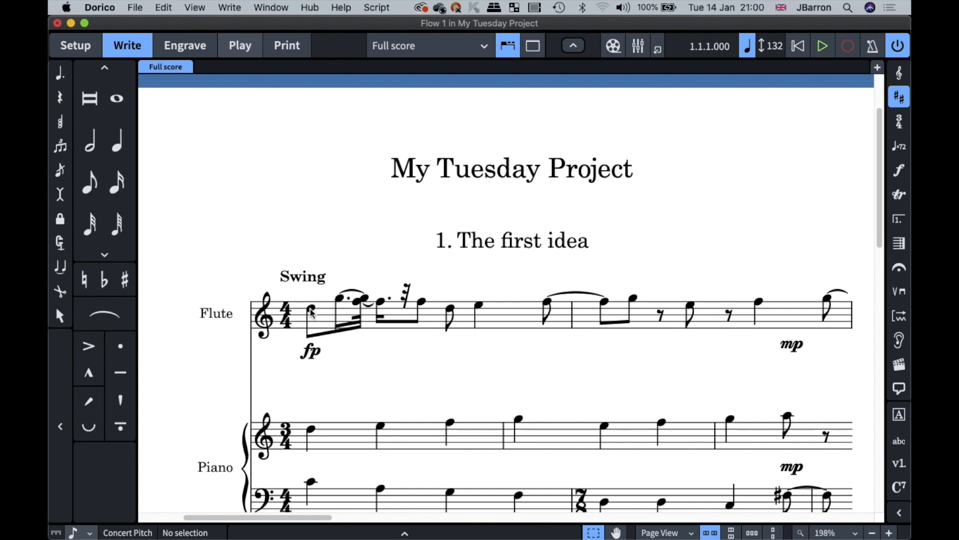
Add an upbow playing technique to the first flute note in bar 1.
click(311, 309)
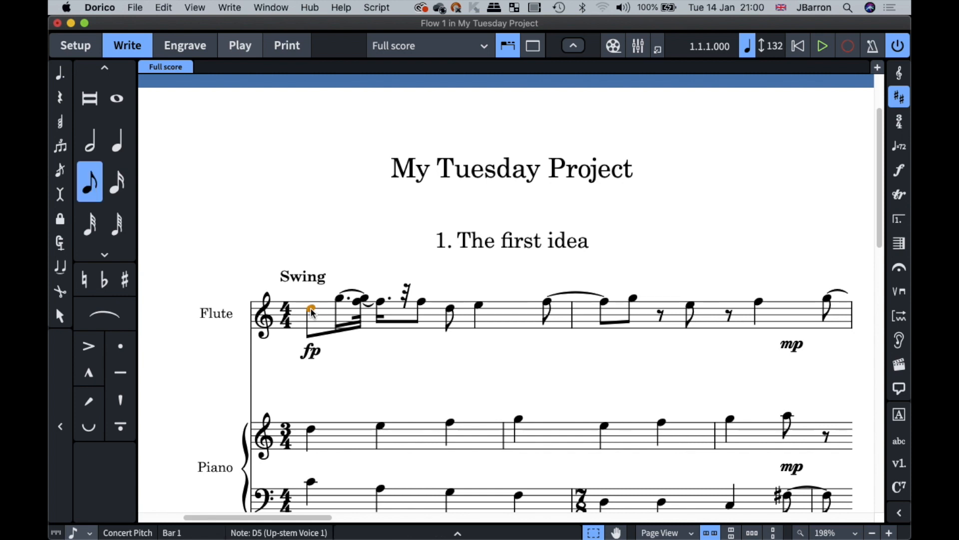
key(shift+p)
text(upbow)
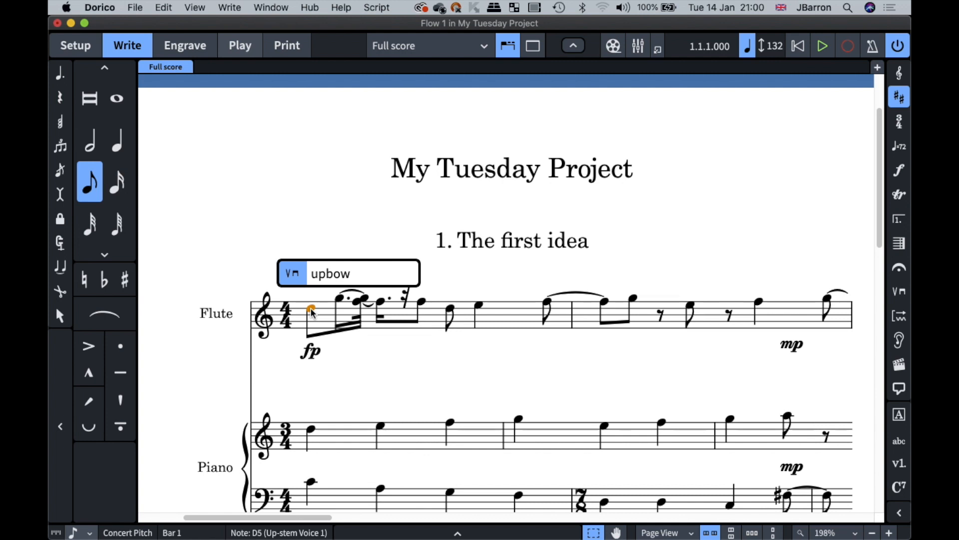
key(Return)
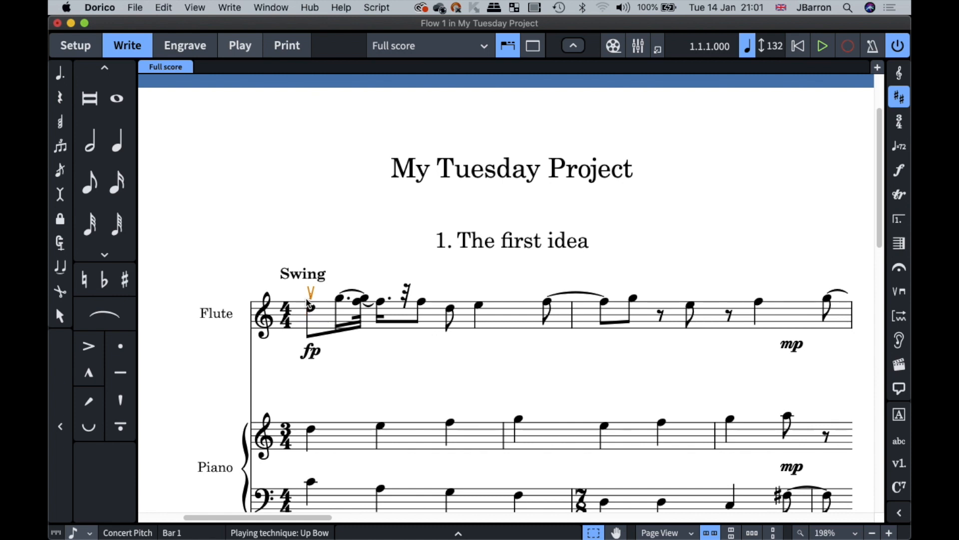
Search the computer for "pirates" and open the MusicXML file Pirates of the Caribbean.xml as a score.
key(super+space)
text(music)
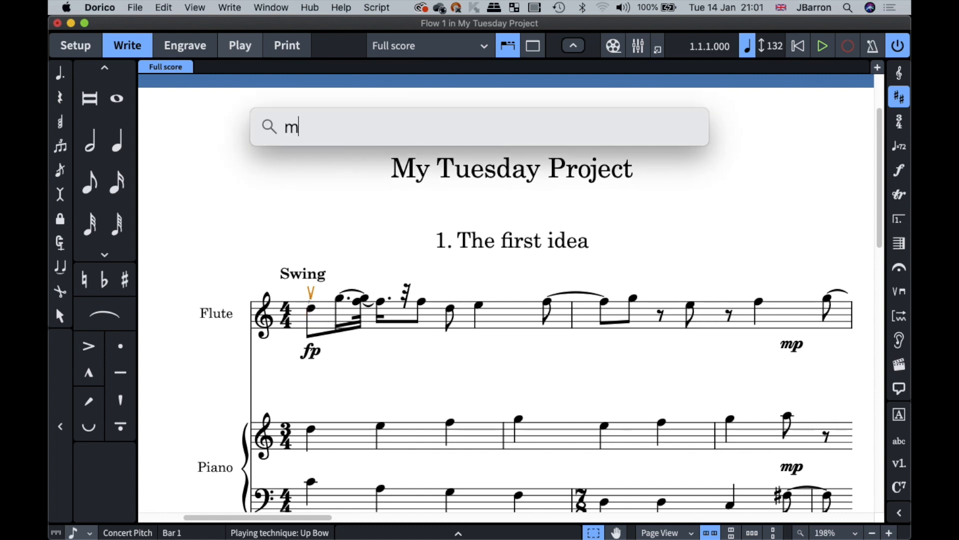
key(Return)
key(super+space)
text(pirates)
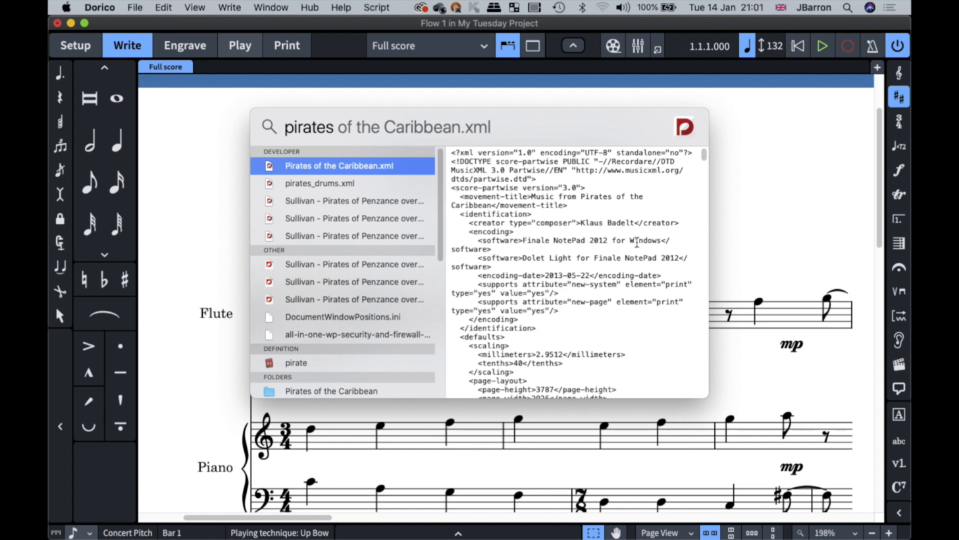
scroll(553, 233, down, 10)
scroll(588, 291, down, 5)
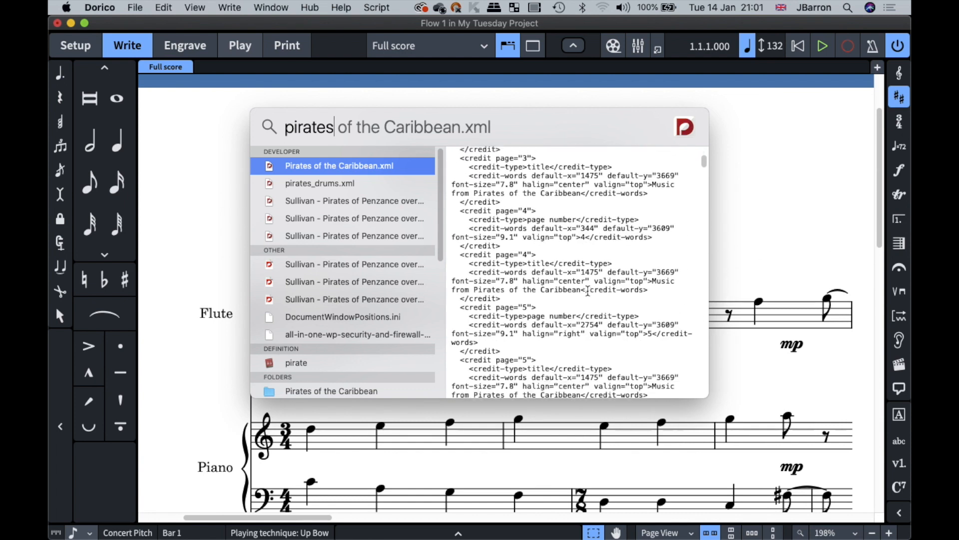
key(Escape)
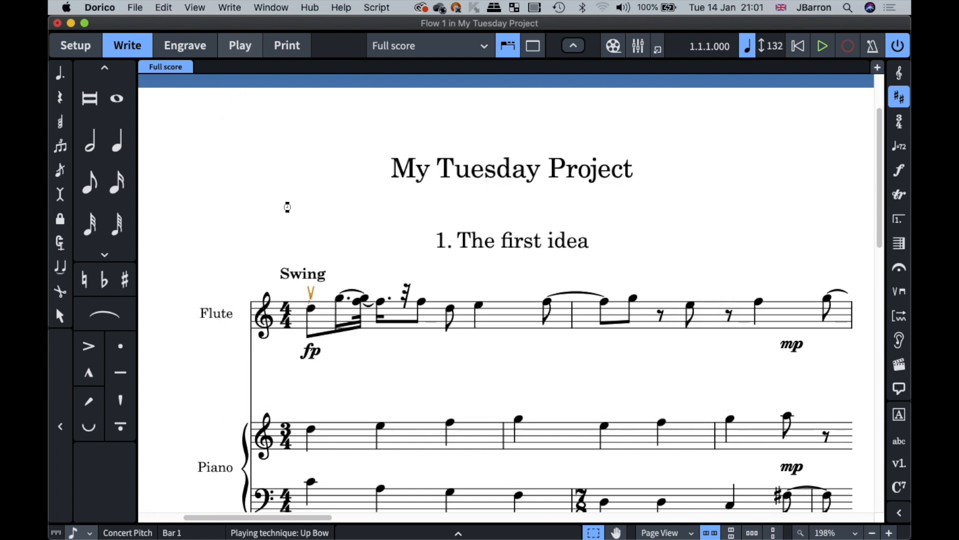
key(space)
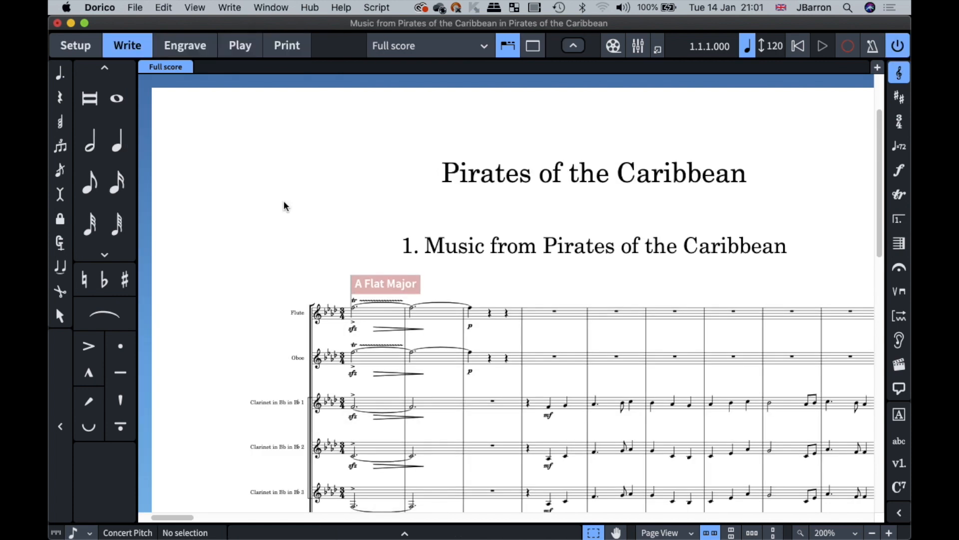
Examine the imported notation: the first flute note, the sfz dynamics linked with hairpins, and the slur directions on page 3.
scroll(283, 205, down, 3)
scroll(355, 222, down, 2)
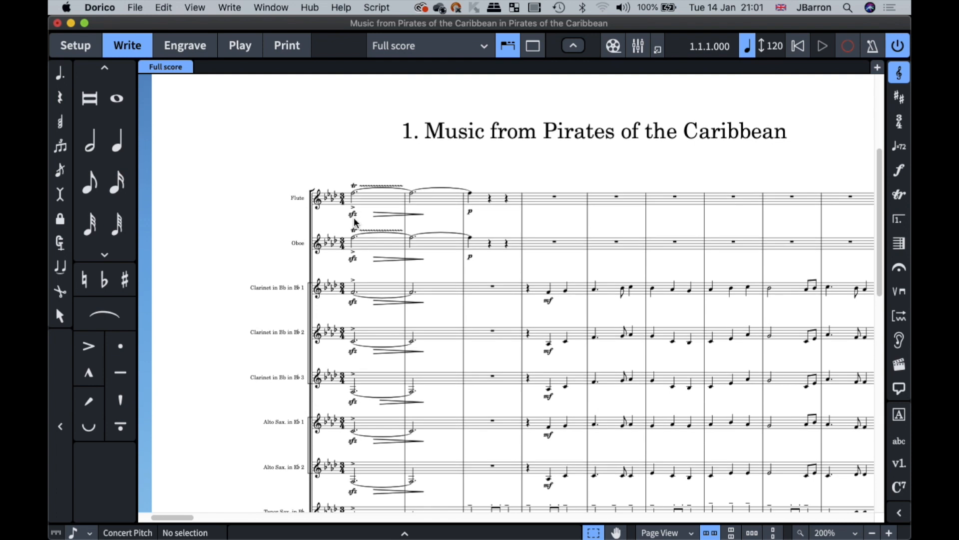
scroll(355, 222, up, 5)
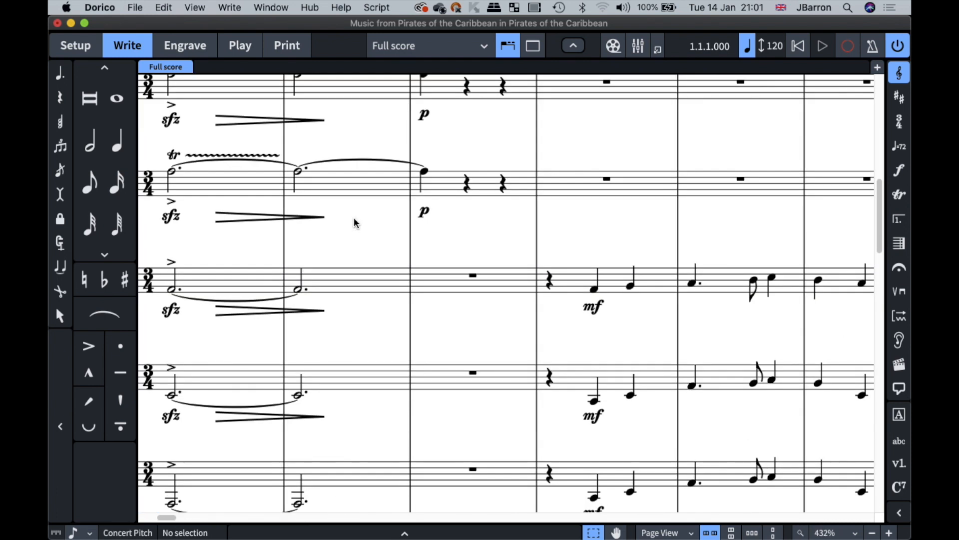
scroll(355, 222, left, 5)
scroll(353, 219, up, 5)
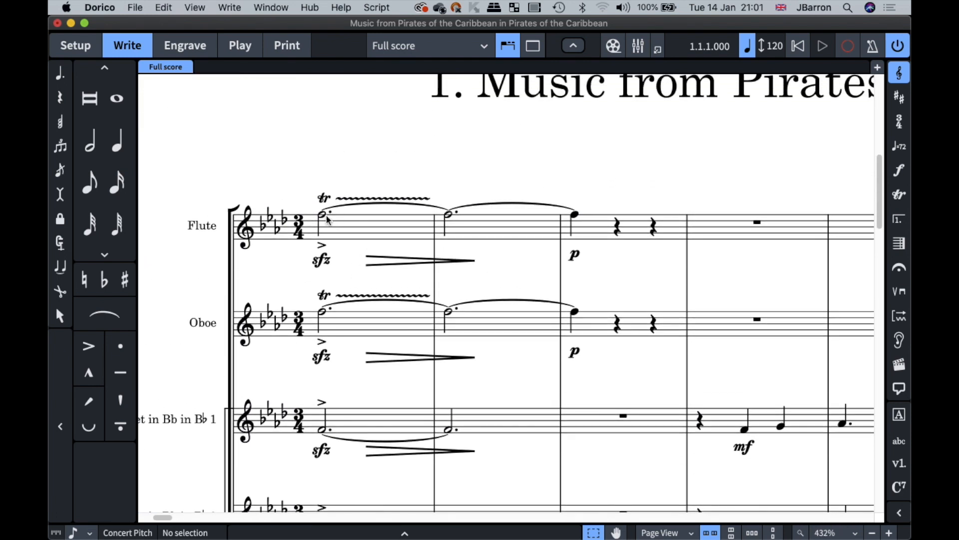
click(322, 216)
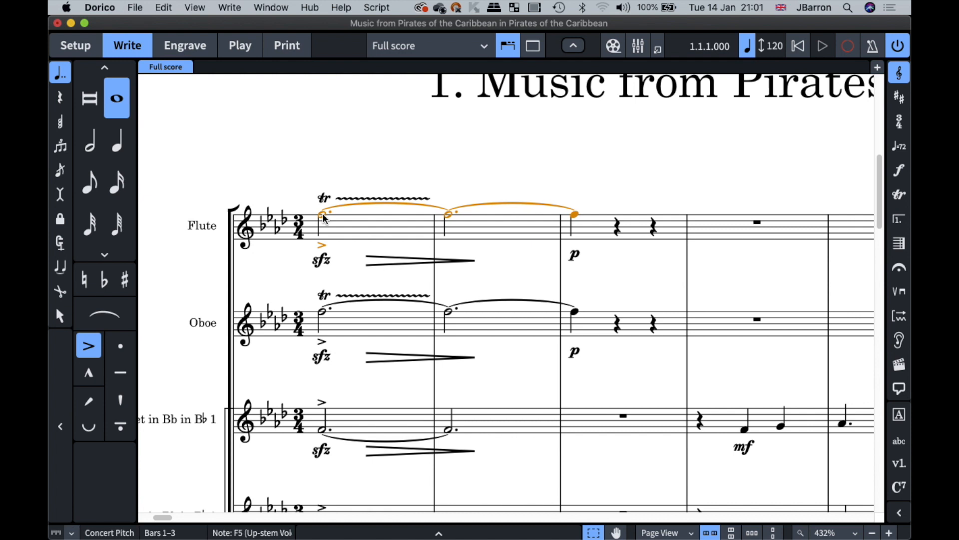
key(space)
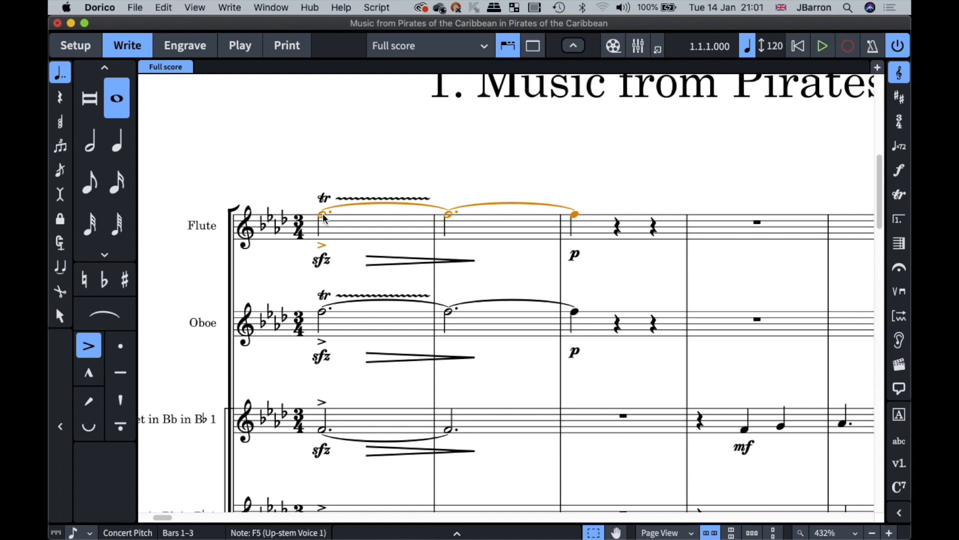
click(322, 261)
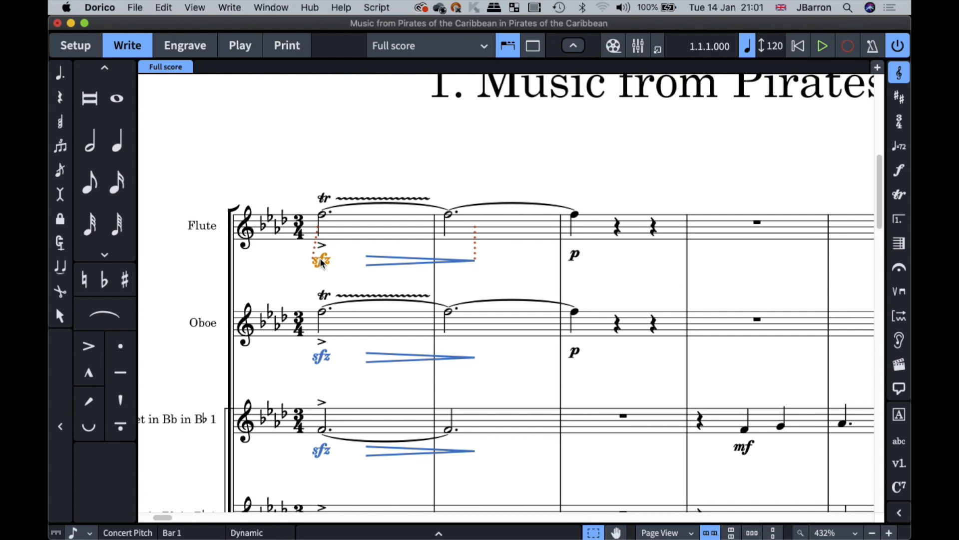
key(Escape)
scroll(444, 239, down, 5)
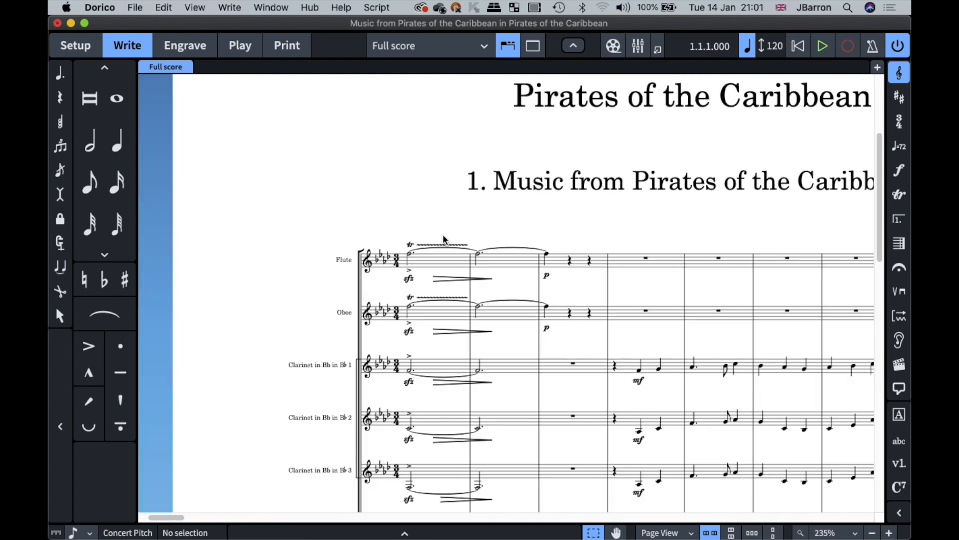
scroll(444, 238, right, 15)
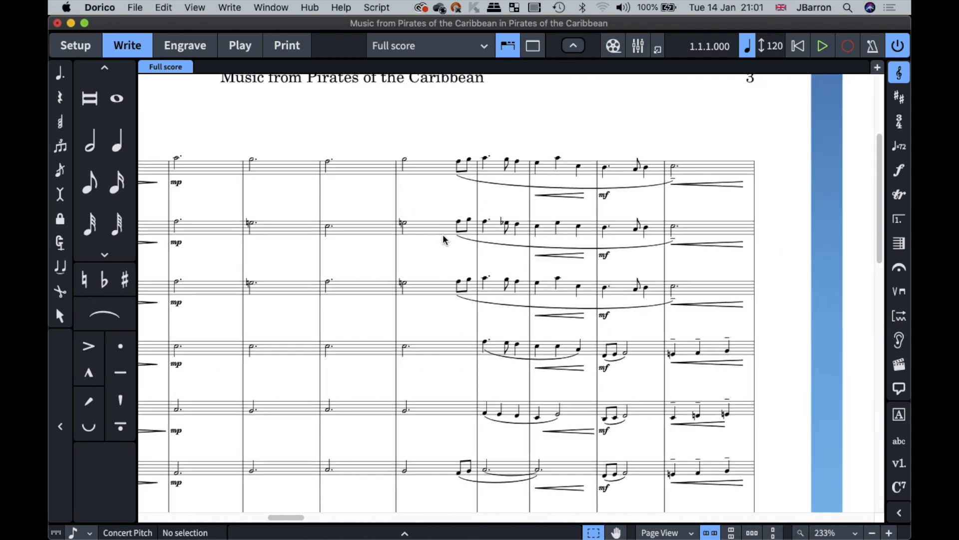
scroll(444, 239, right, 2)
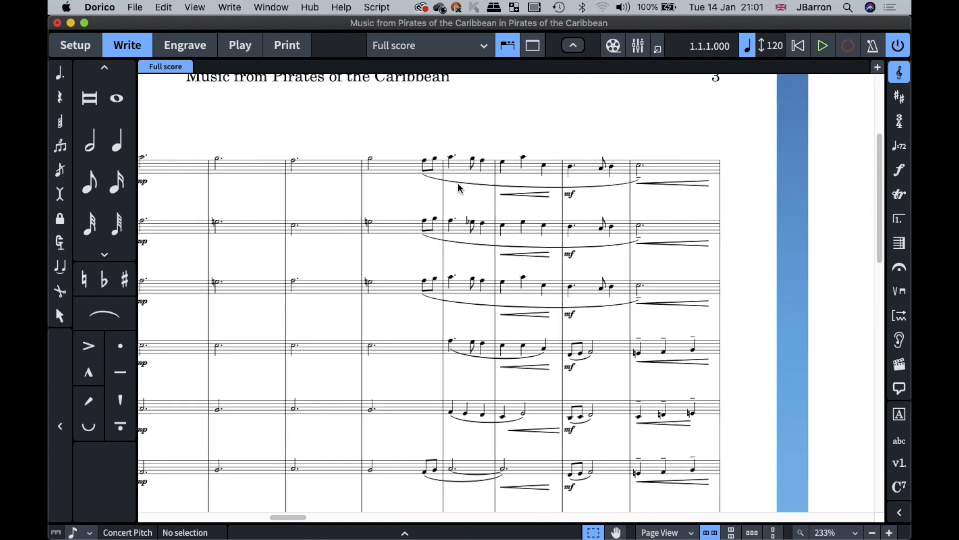
Turn off Slur direction in the MusicXML import preferences and apply the change.
key(super+comma)
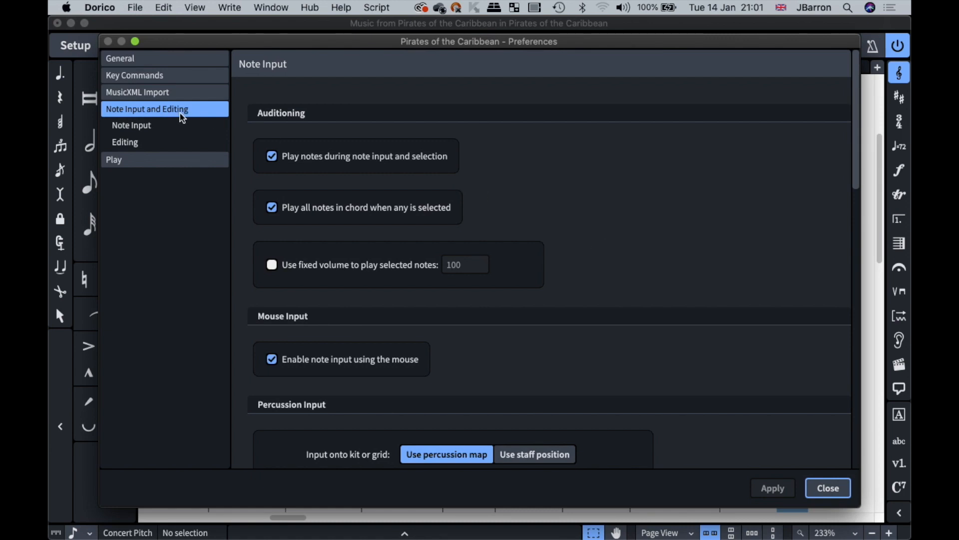
click(165, 92)
scroll(803, 284, down, 5)
scroll(804, 288, down, 10)
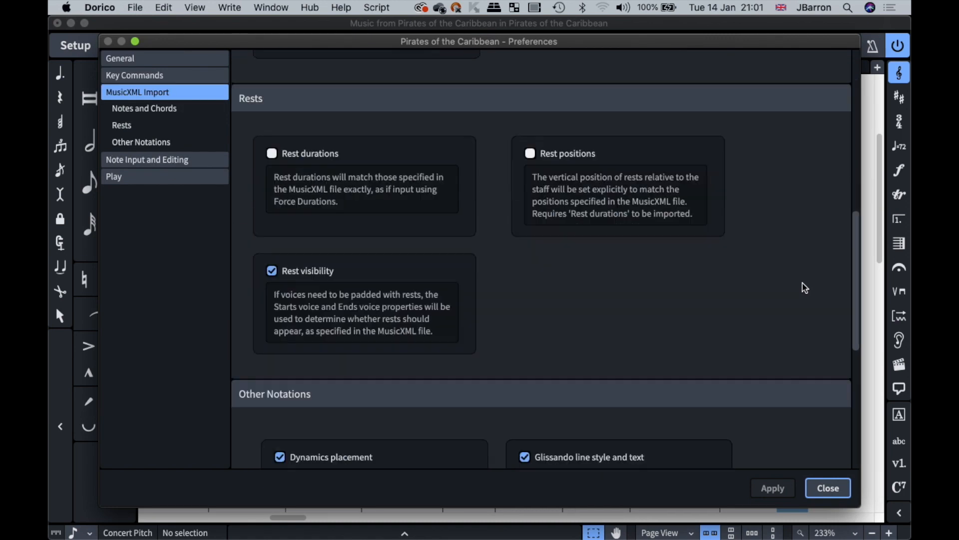
scroll(803, 285, down, 2)
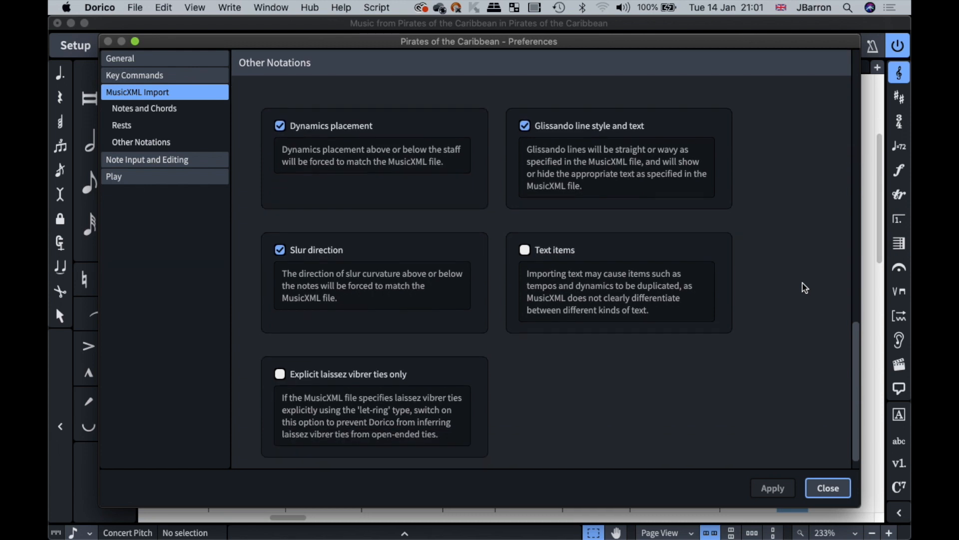
scroll(803, 285, up, 5)
scroll(802, 285, down, 5)
click(281, 227)
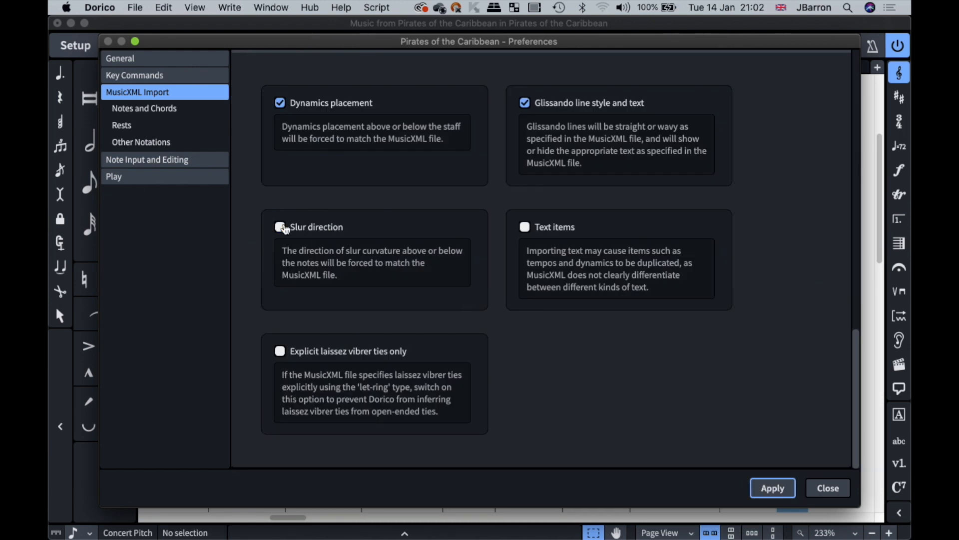
click(772, 488)
click(827, 489)
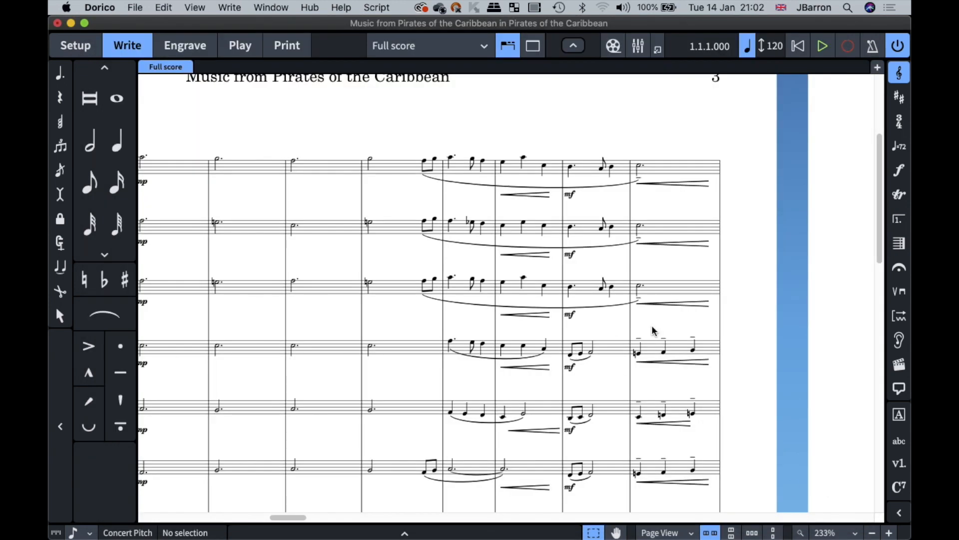
Close the imported Pirates project and open Pirates of the Caribbean.xml again through a file search for "pirates".
key(super+w)
click(442, 285)
key(super+space)
text(pirates)
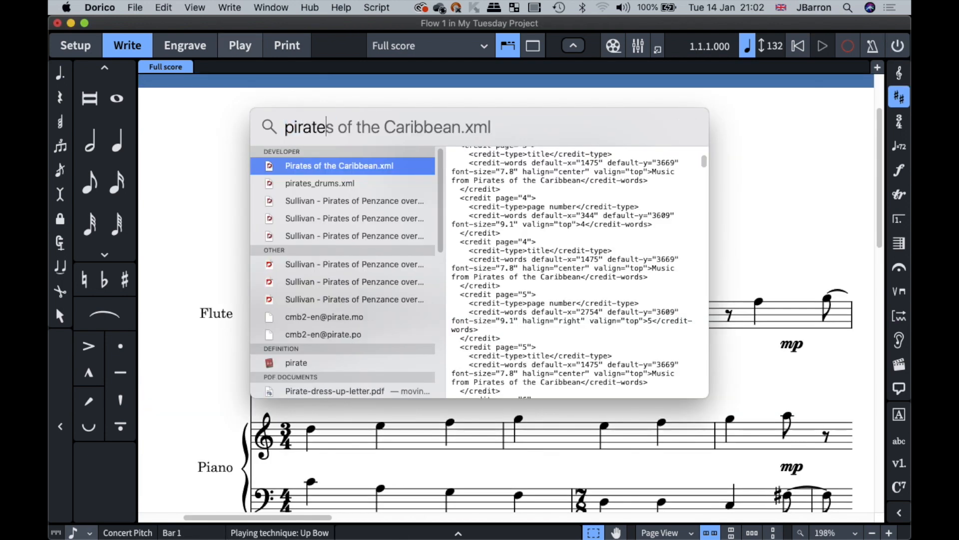
key(Escape)
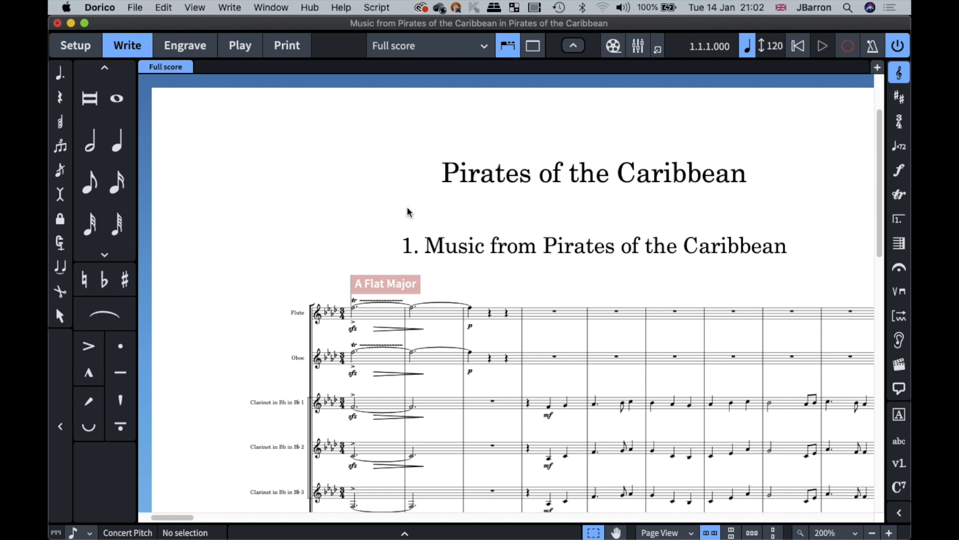
Examine the slur placement from bar 21 on page 3 of the reimported score, across the woodwind and brass staves.
scroll(407, 208, down, 5)
scroll(407, 206, right, 10)
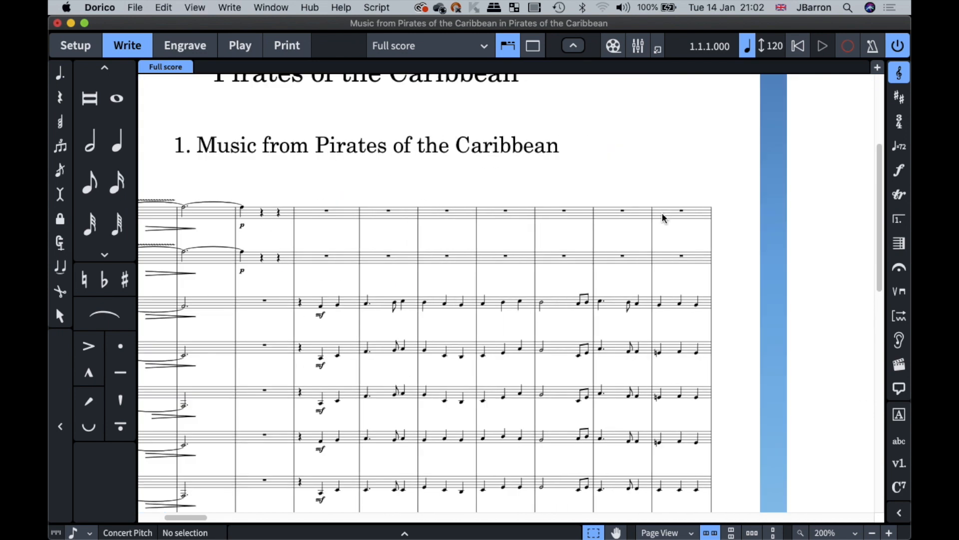
scroll(662, 218, right, 10)
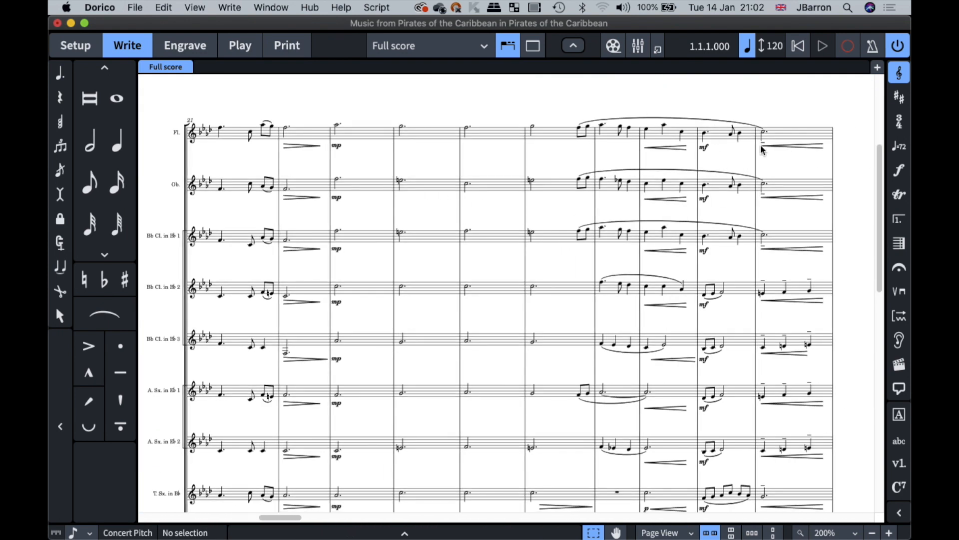
scroll(566, 181, up, 5)
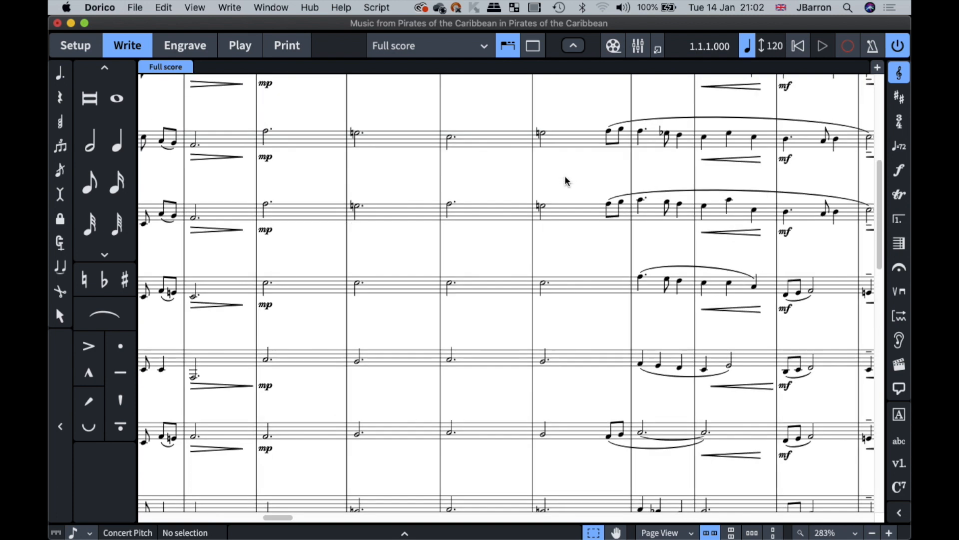
scroll(480, 190, up, 3)
scroll(479, 189, left, 4)
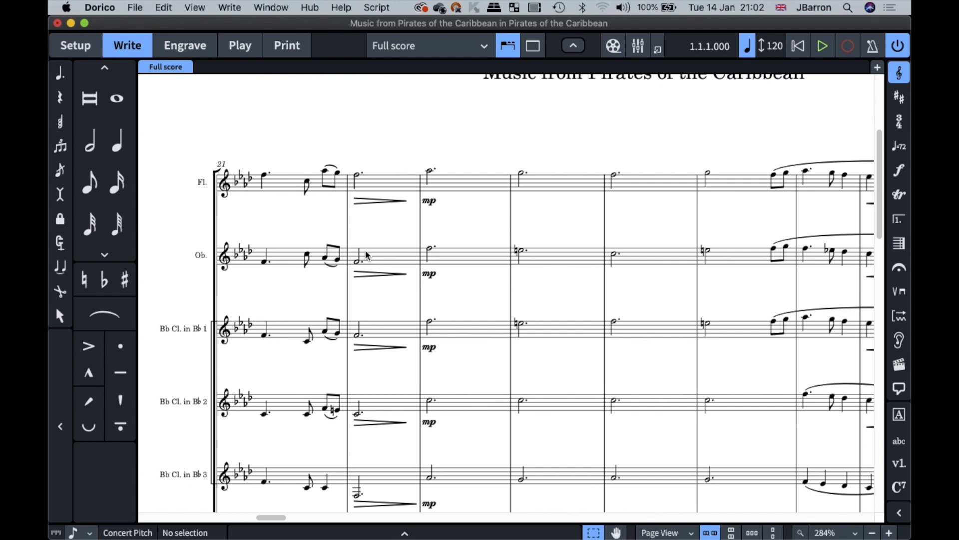
scroll(366, 254, down, 8)
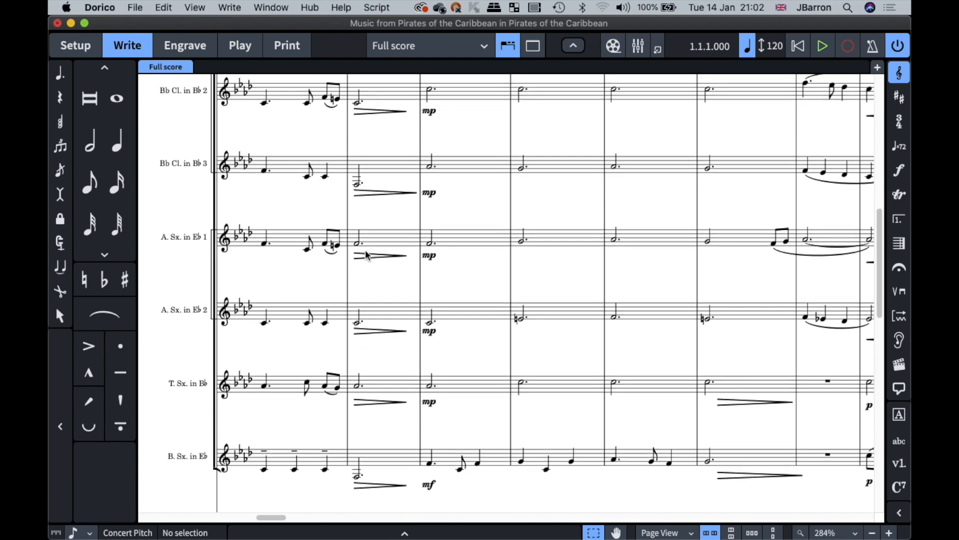
scroll(366, 255, down, 8)
Search the computer for "ferney" and open the MusicXML file Ferneyhough - Opus Contra Naturam.xml.
key(super+space)
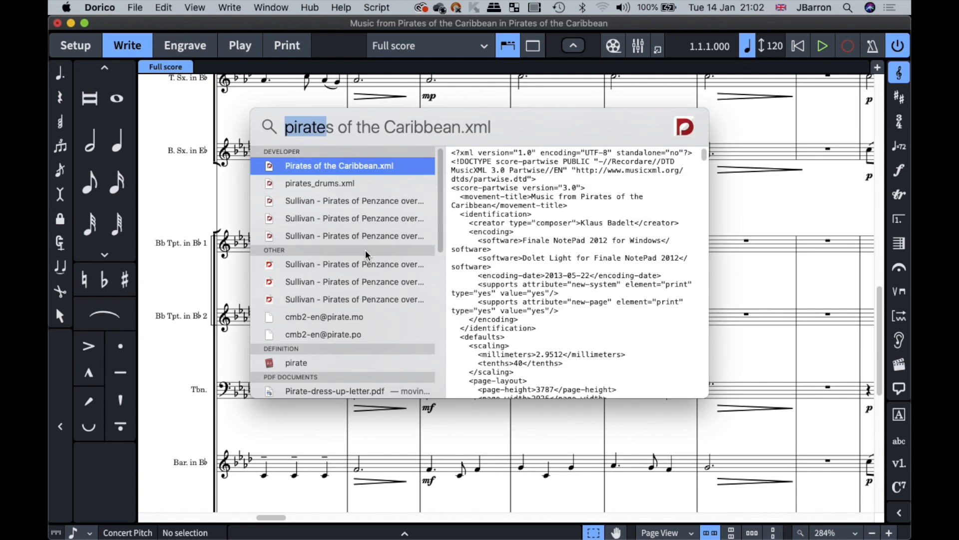
text(ferney)
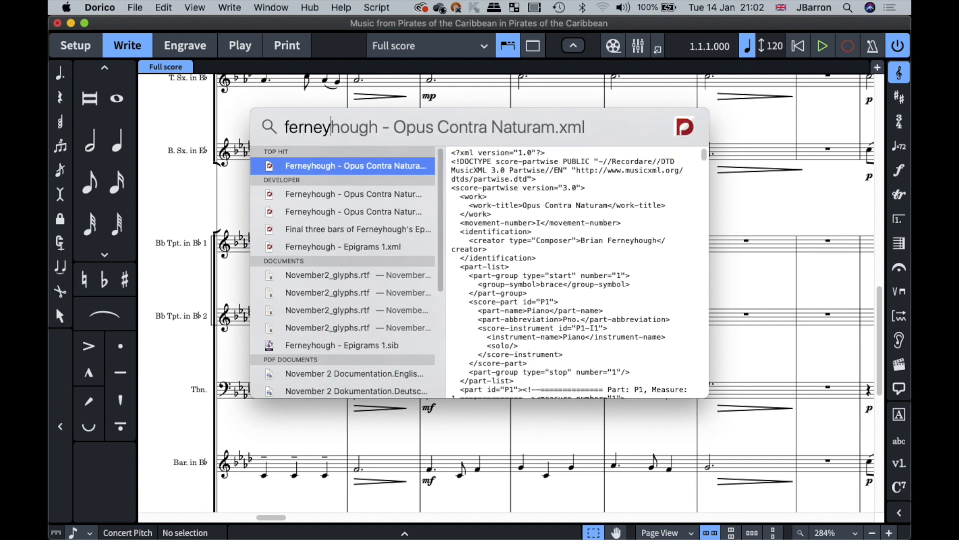
key(Return)
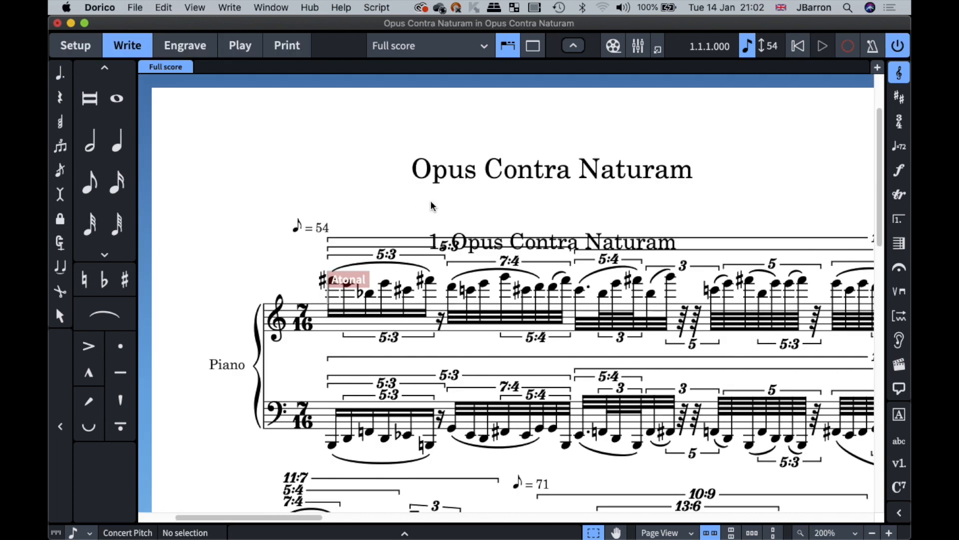
In the full score's layout options, set Show flow headings to Never and apply it.
key(super+shift+l)
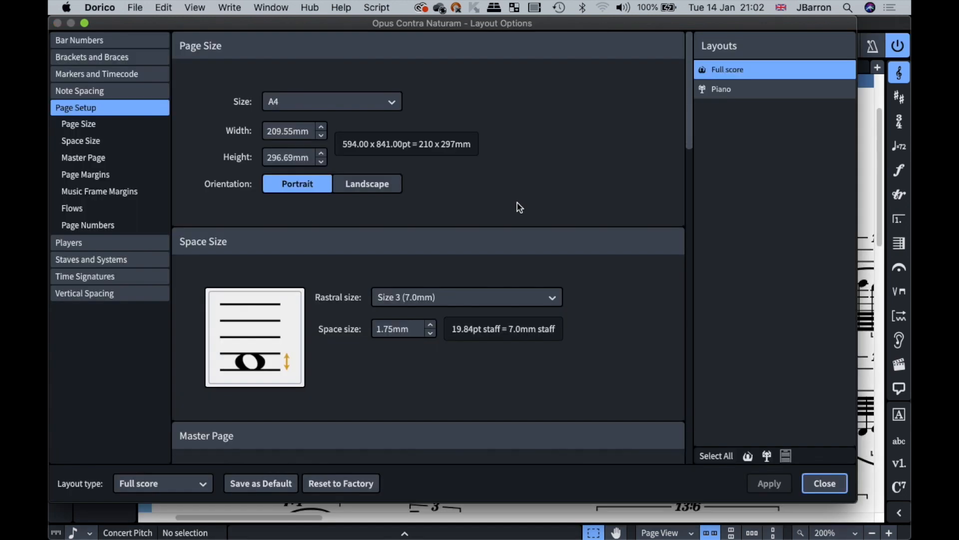
click(73, 208)
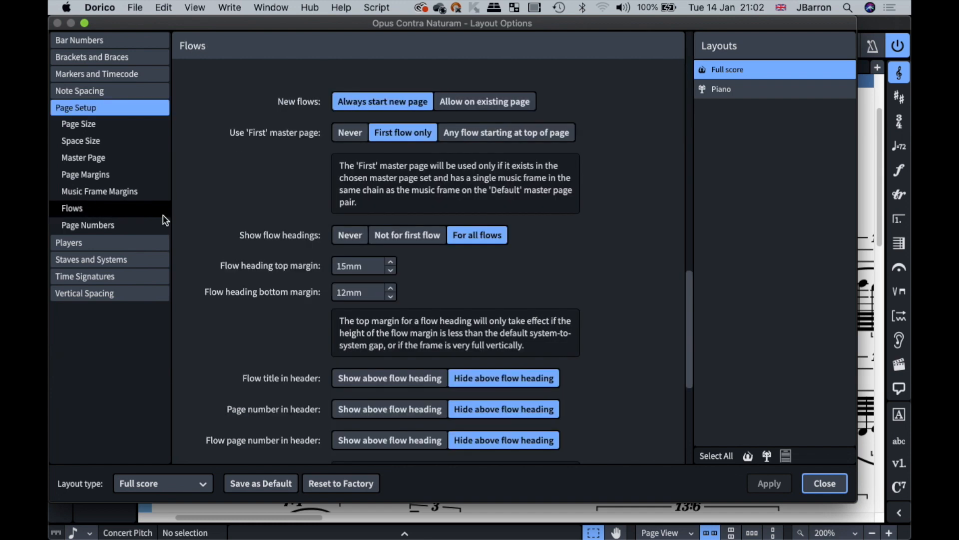
click(350, 235)
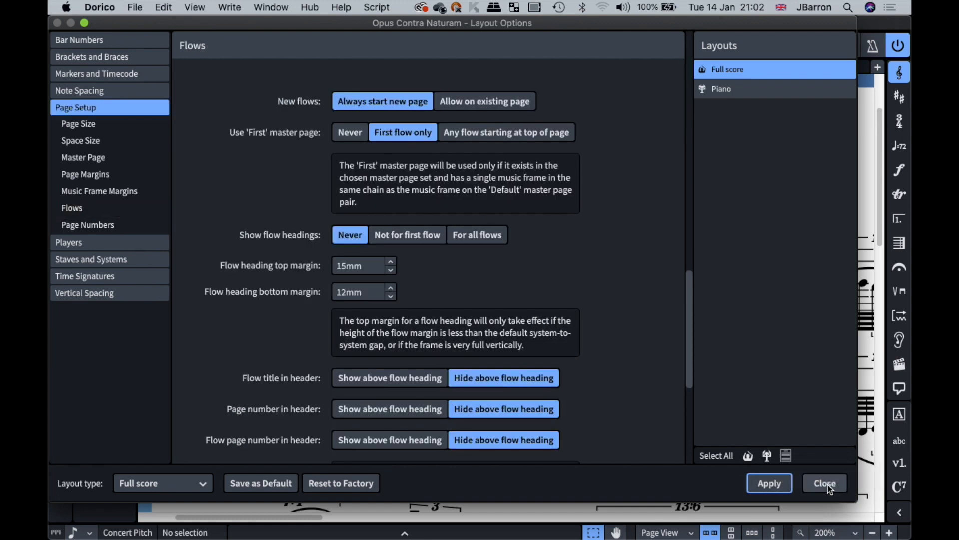
click(768, 484)
click(824, 483)
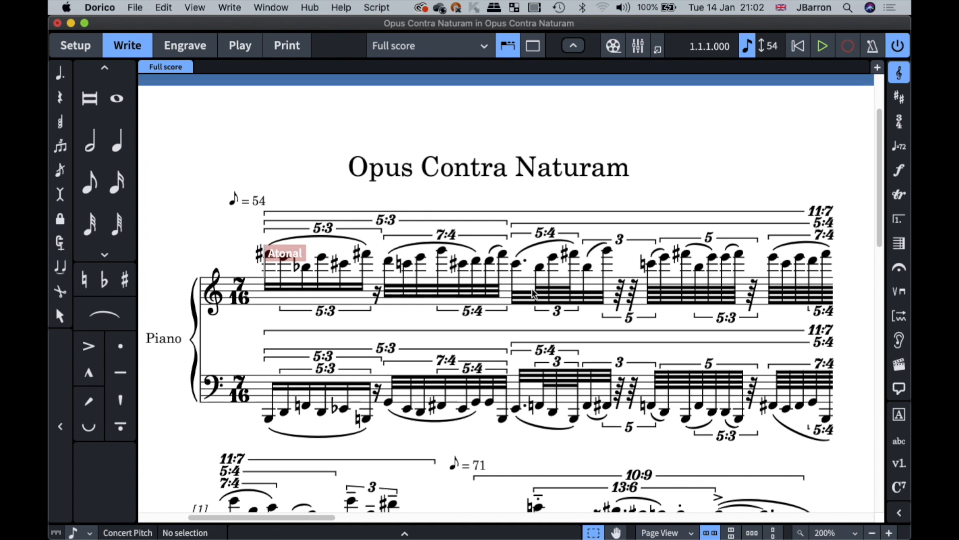
Hide the signposts and select the 7:4 tuplet bracket above the upper piano staff in bar 1.
key(alt+s)
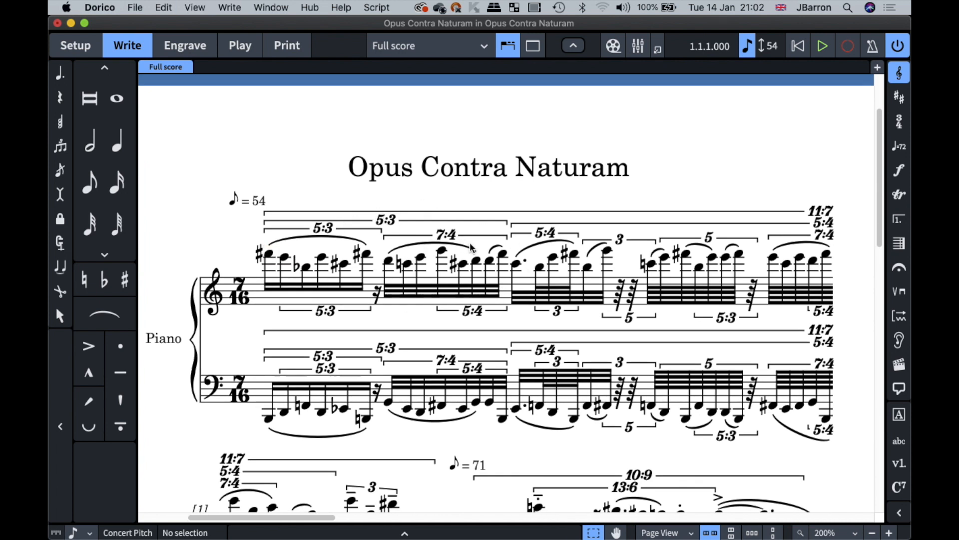
click(452, 234)
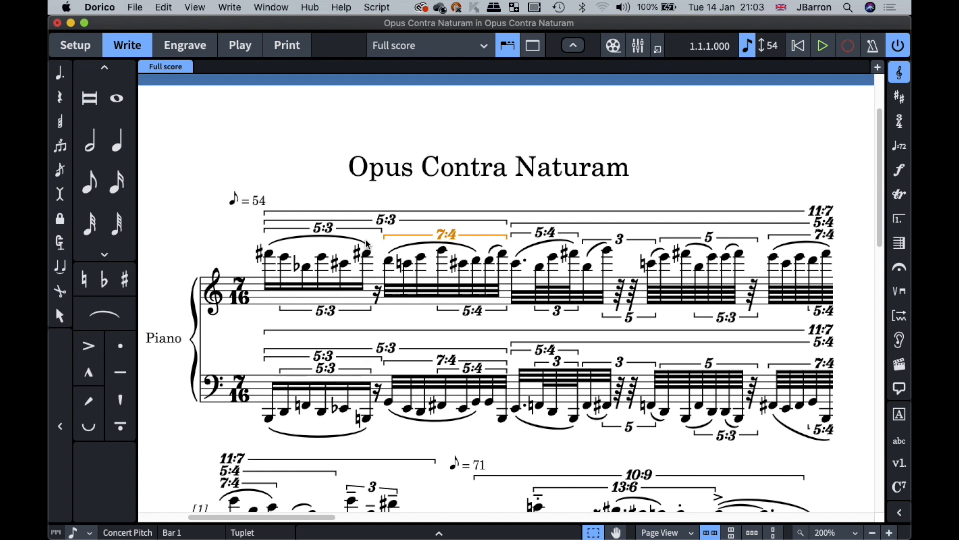
Deselect the tuplet bracket and play back the piano score from the opening, stopping in bar 2.
scroll(366, 244, down, 2)
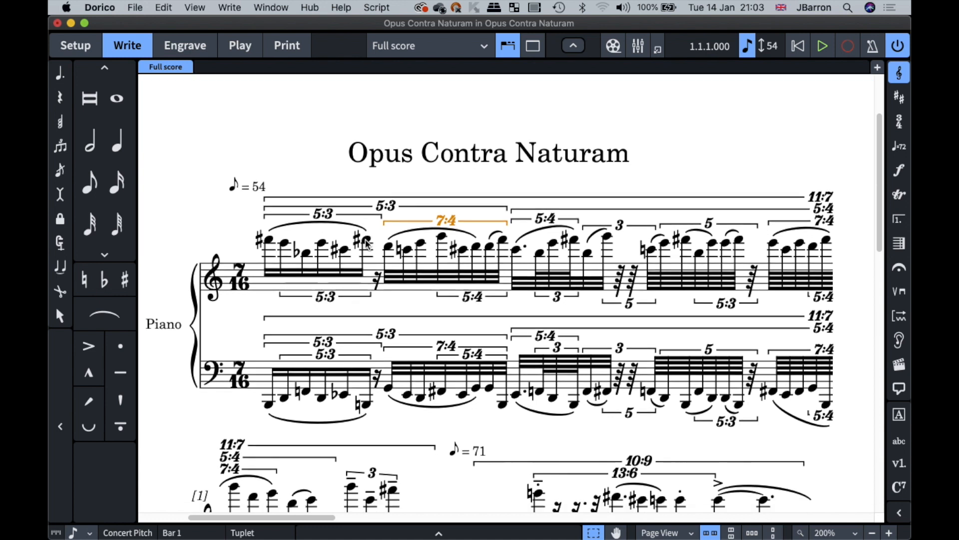
click(232, 291)
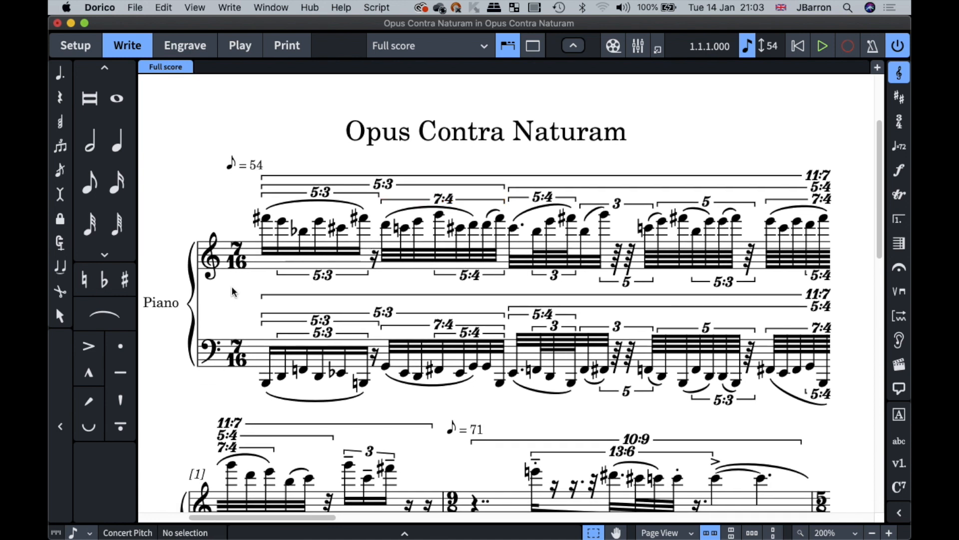
key(space)
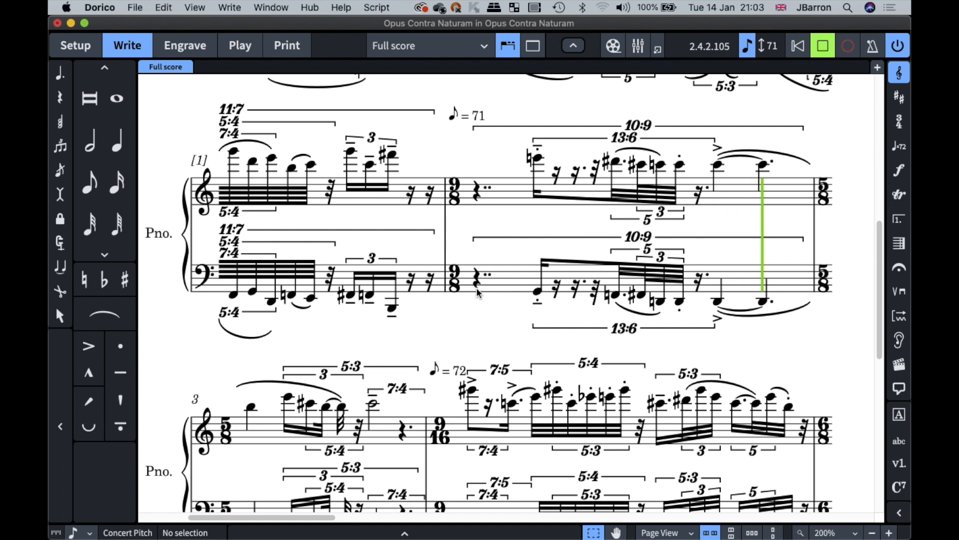
key(space)
scroll(477, 293, down, 3)
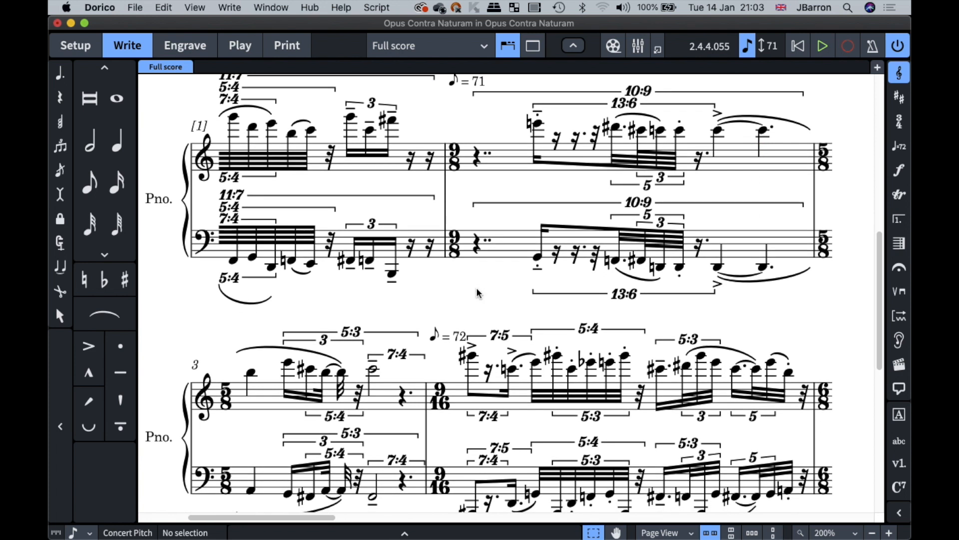
Display the note spacing handles in Engrave mode around the lower piano staff in bar 1.
scroll(477, 292, up, 10)
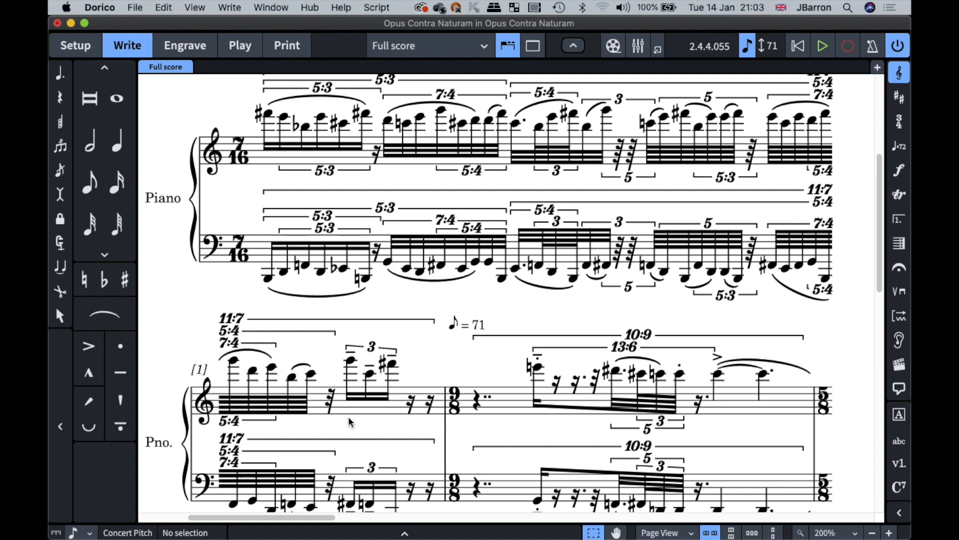
scroll(348, 422, up, 2)
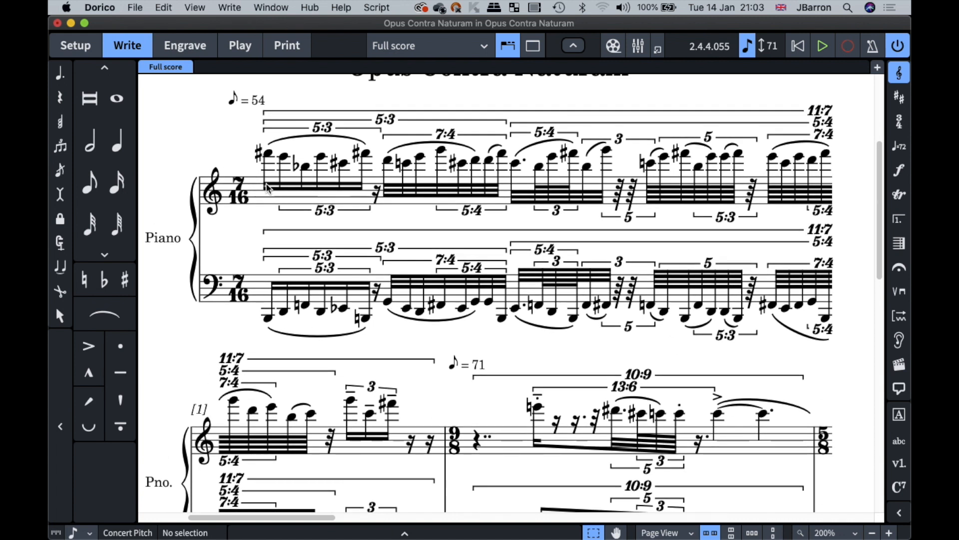
click(199, 45)
click(60, 146)
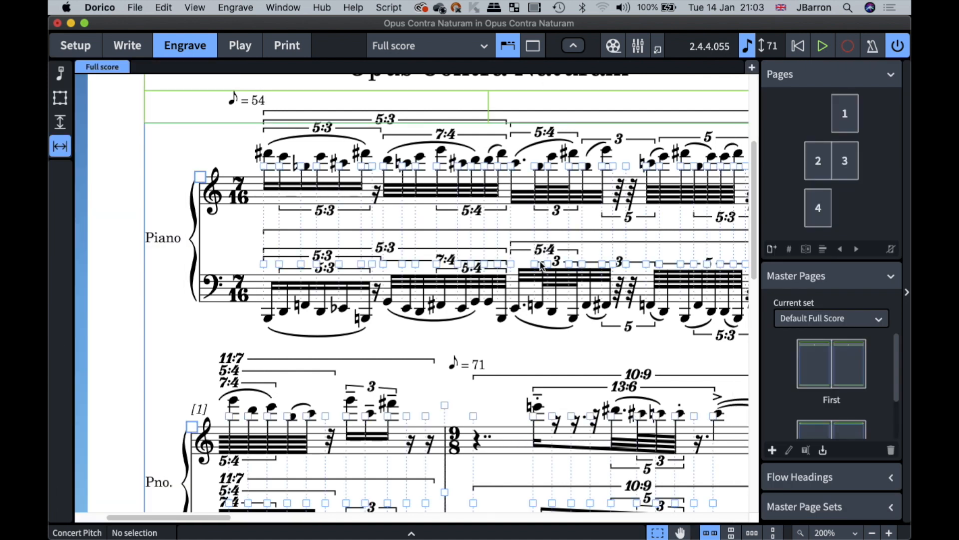
scroll(410, 294, up, 5)
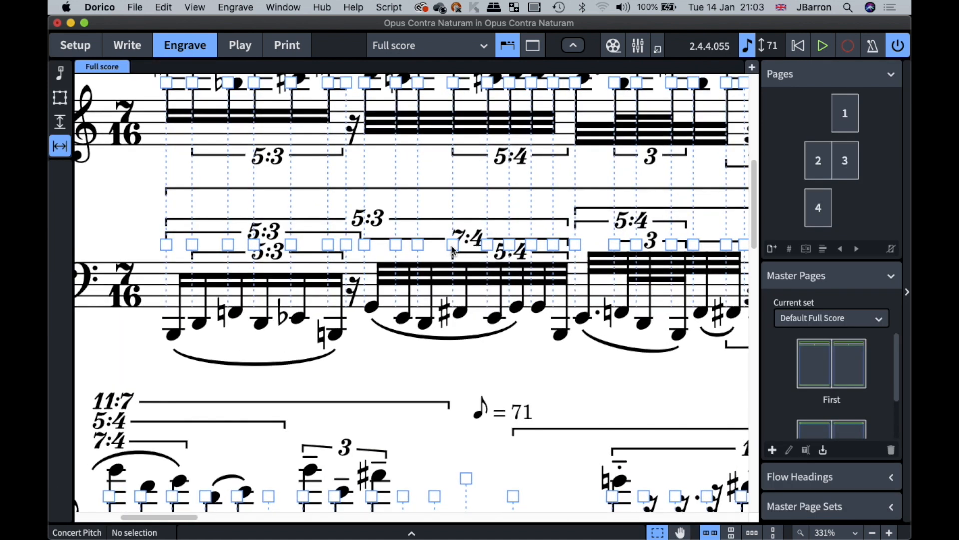
Try nudging the lower-staff F sharp beneath the 5:4 bracket in bar 1 leftward, independently of its column, and undo it.
click(452, 284)
key(alt+Left)
key(alt+Left)
key(alt+Left)
key(alt+Left)
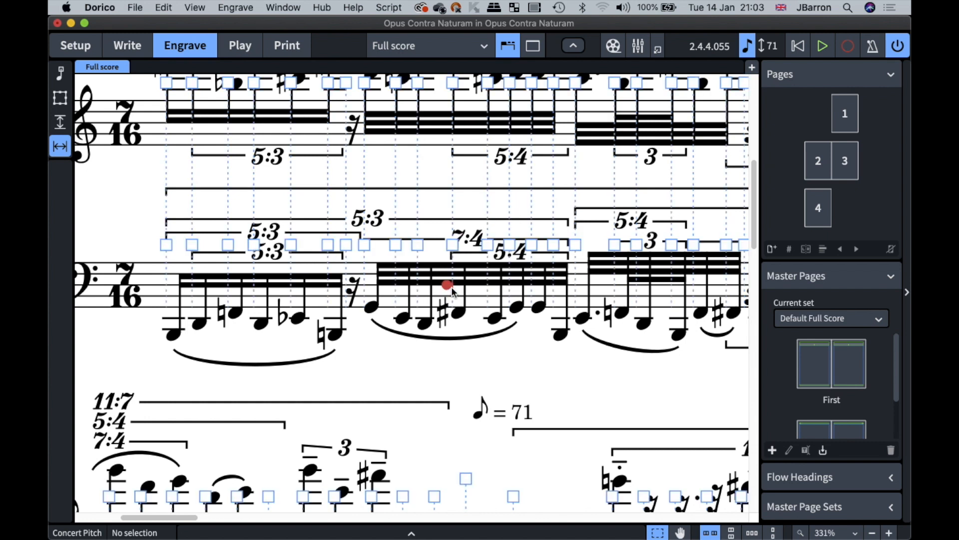
key(super+z)
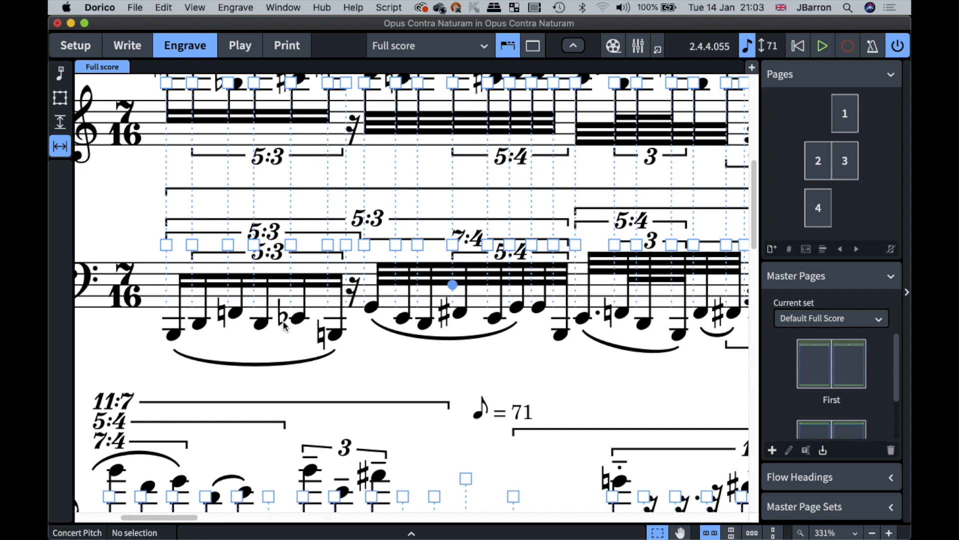
Return to Write mode and examine the B natural before the rest in the lower piano staff of bar 1 up close.
key(super+2)
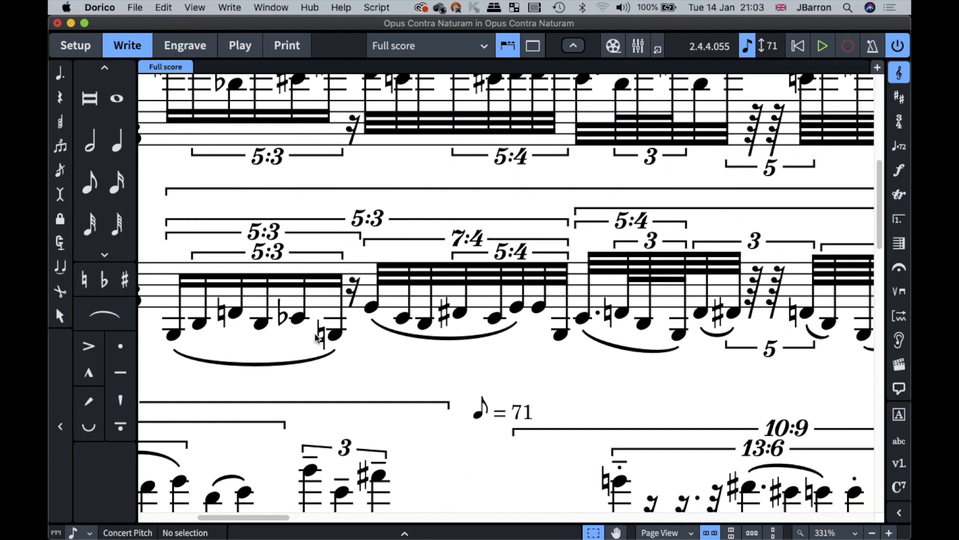
click(318, 334)
key(super+equal)
key(super+equal)
key(super+equal)
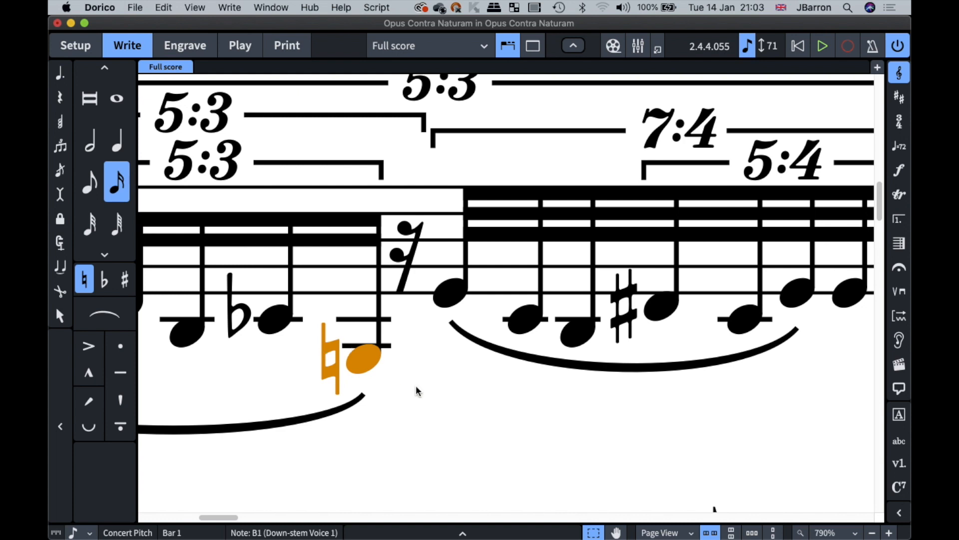
click(449, 405)
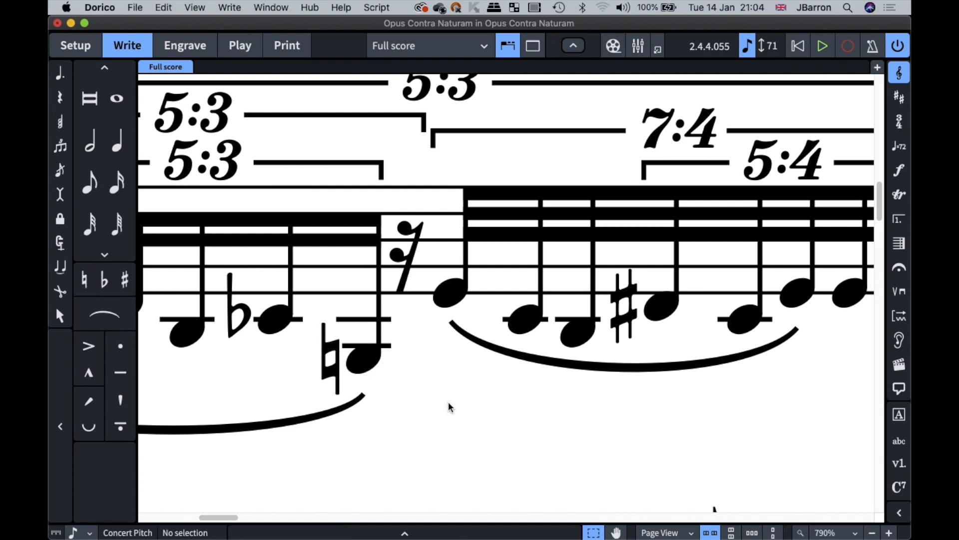
key(super+minus)
key(super+minus)
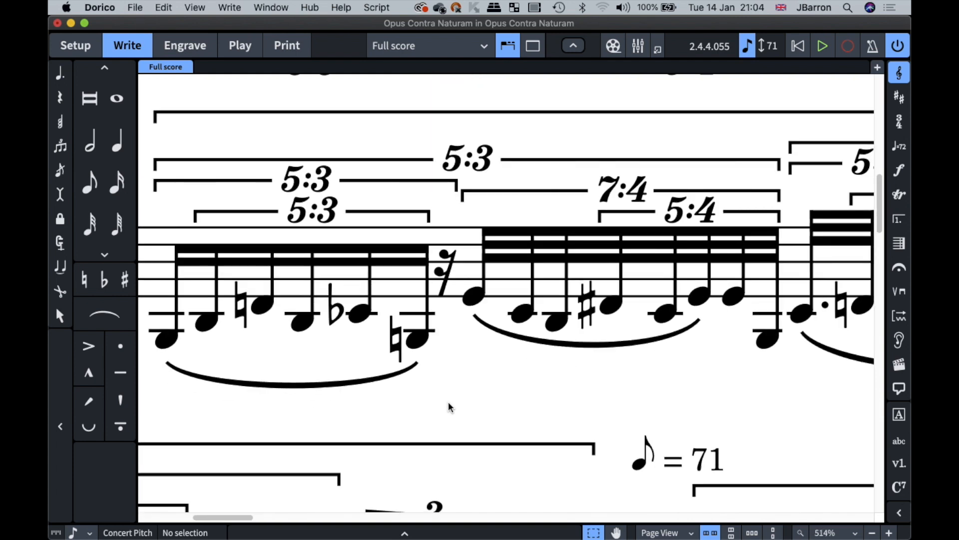
key(super+minus)
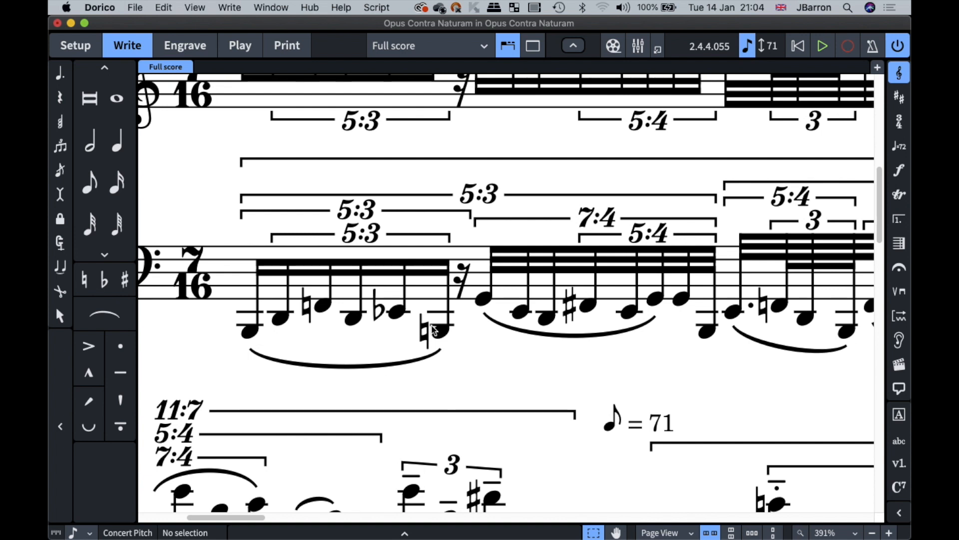
scroll(433, 328, down, 5)
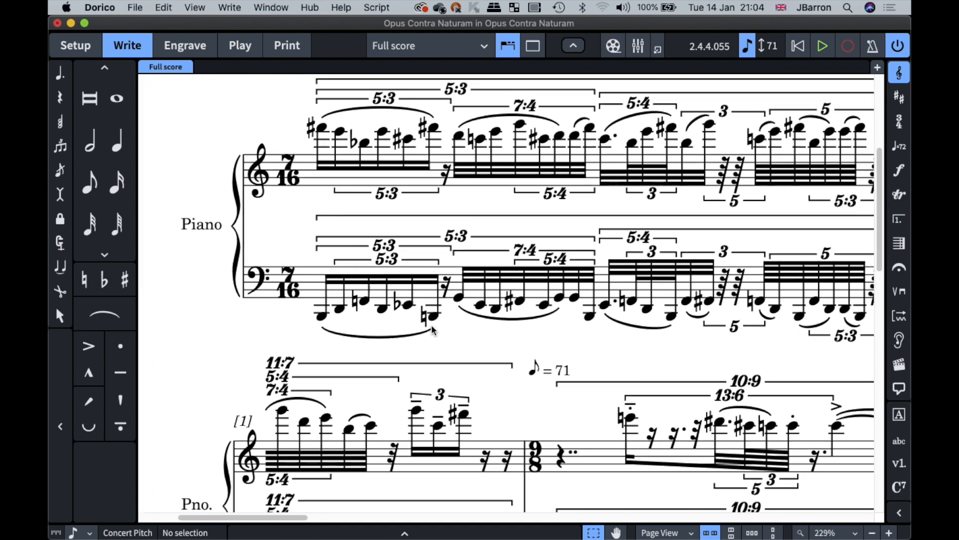
scroll(433, 328, down, 2)
scroll(433, 329, right, 3)
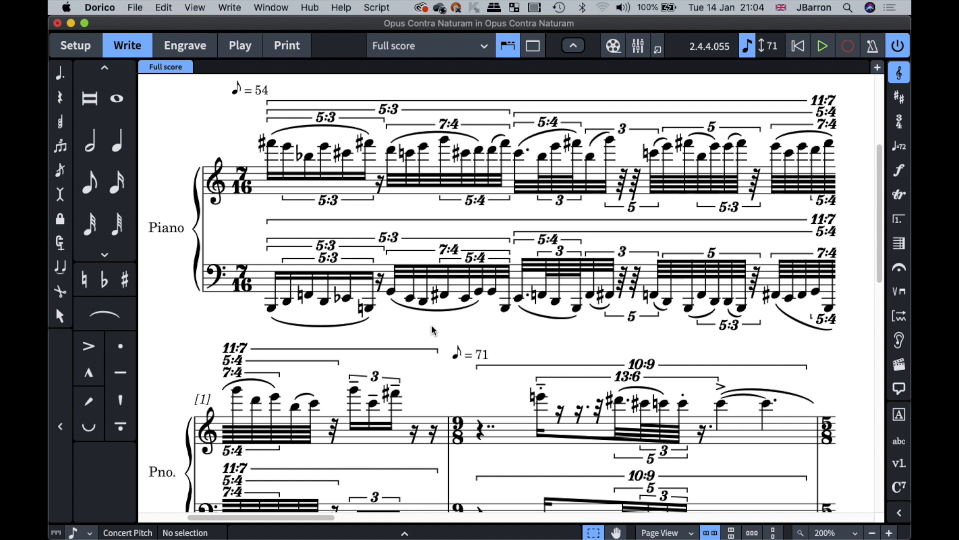
Bring up the list of window commands and open projects.
click(260, 6)
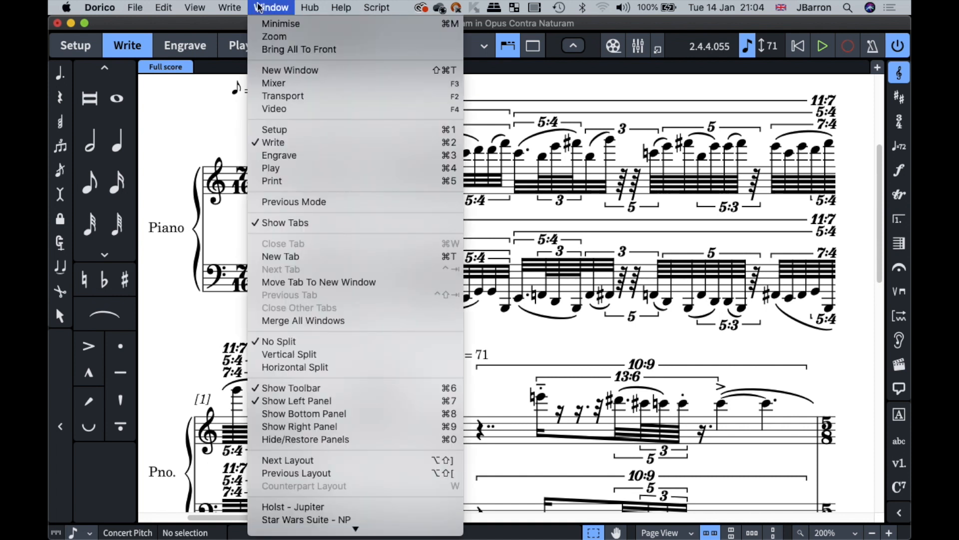
Switch to the open project "My Tuesday Project" and show the opening system of the full score.
scroll(297, 448, down, 6)
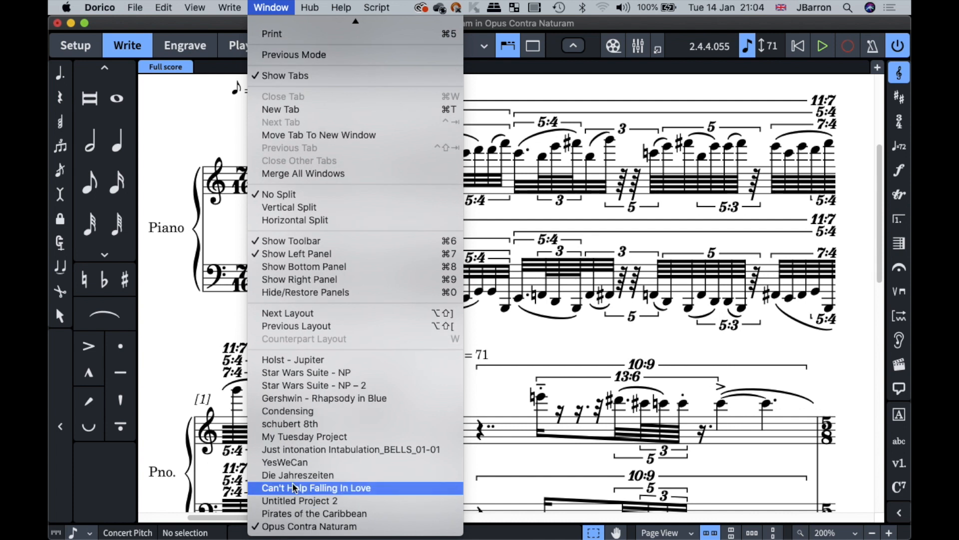
click(295, 437)
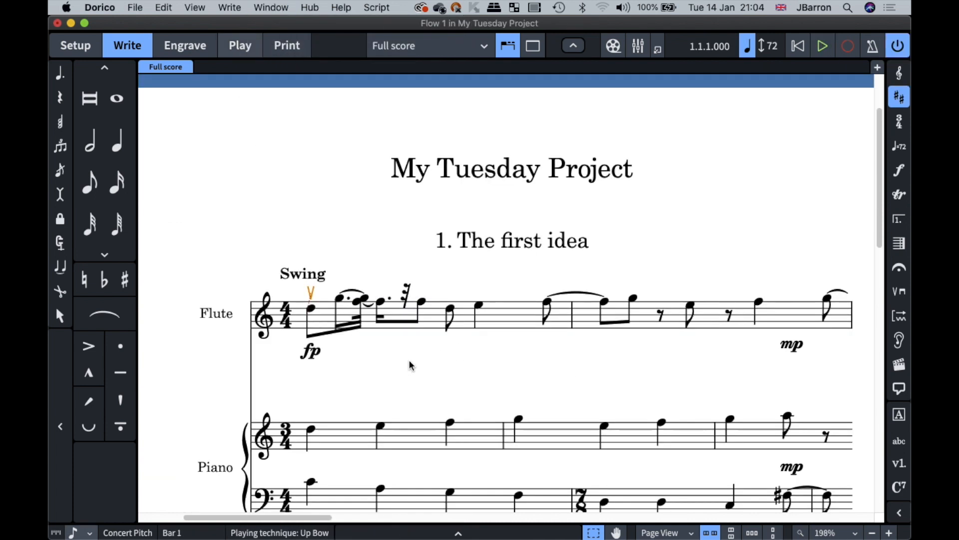
scroll(492, 364, down, 3)
scroll(492, 365, down, 6)
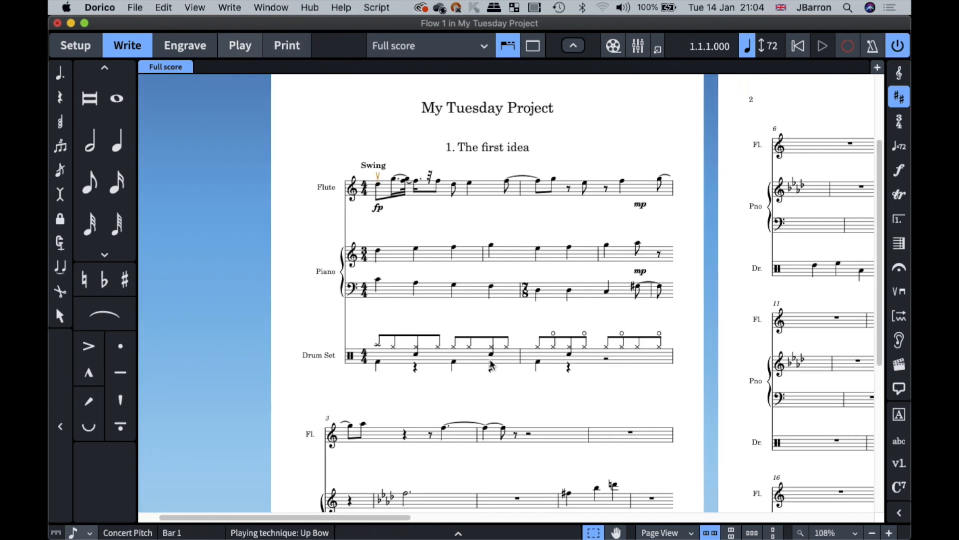
scroll(492, 365, right, 5)
key(space)
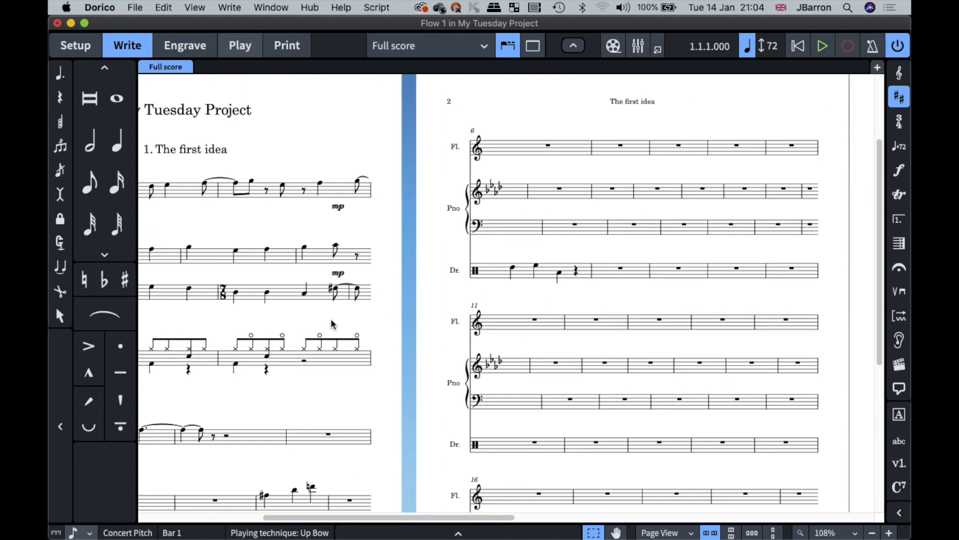
Delete the 7/8 time signature in the piano's bass staff and the 3/4 time signature in its treble staff.
click(385, 292)
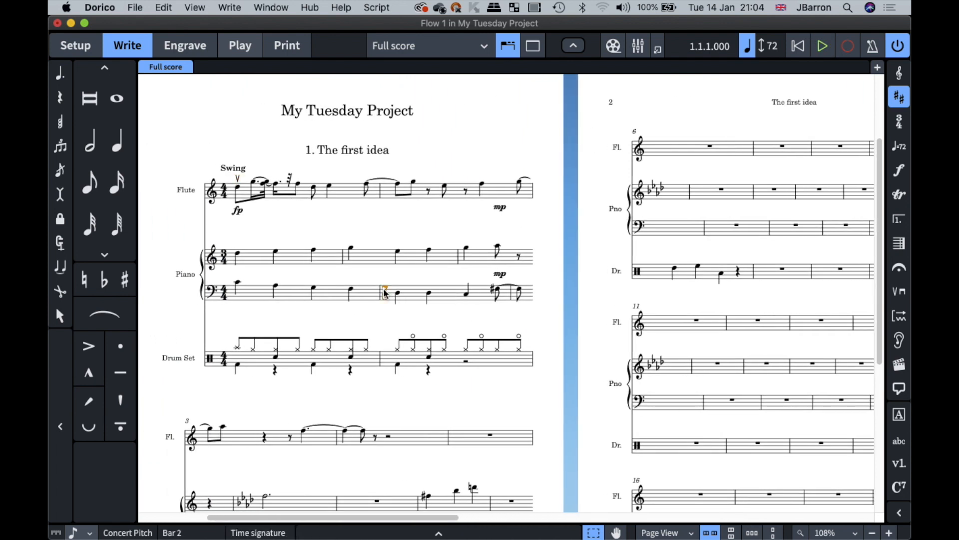
key(Delete)
click(234, 260)
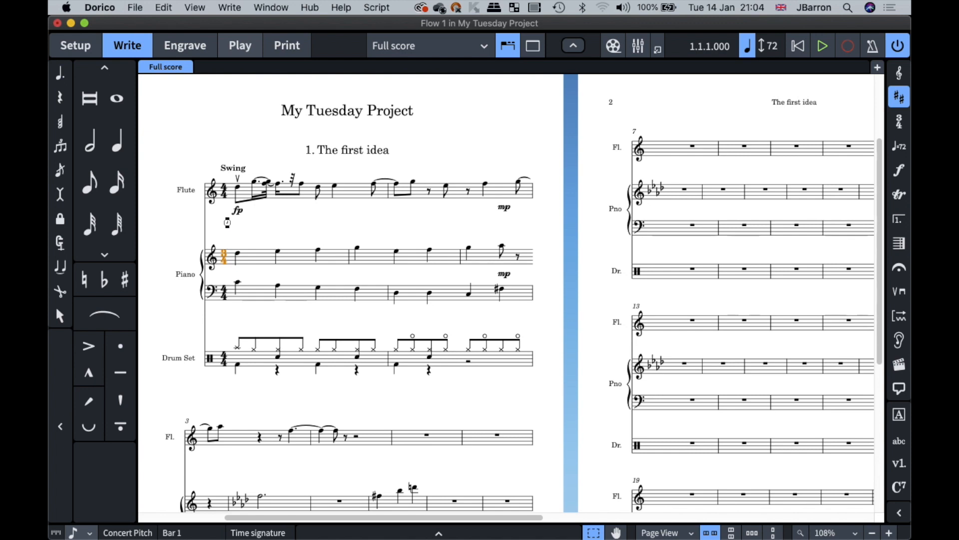
key(Delete)
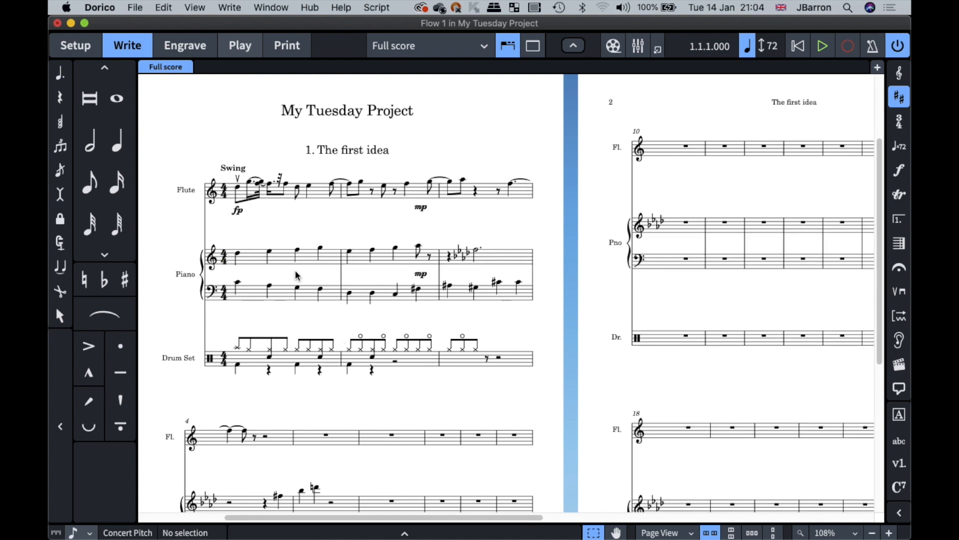
Add a slash region over bars 6–9 of the piano's treble staff.
scroll(469, 291, right, 1)
scroll(467, 300, right, 4)
scroll(463, 306, down, 5)
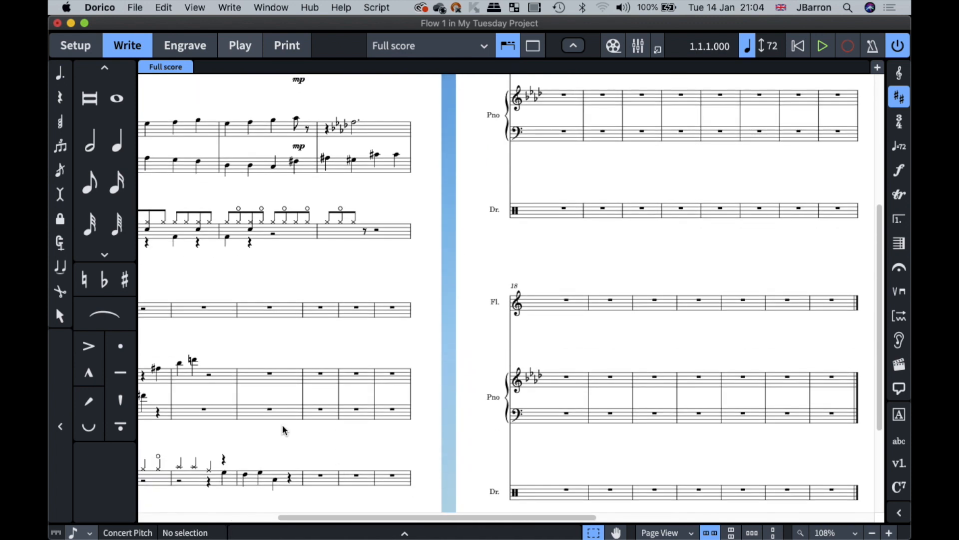
scroll(284, 424, left, 5)
click(428, 378)
scroll(438, 381, up, 3)
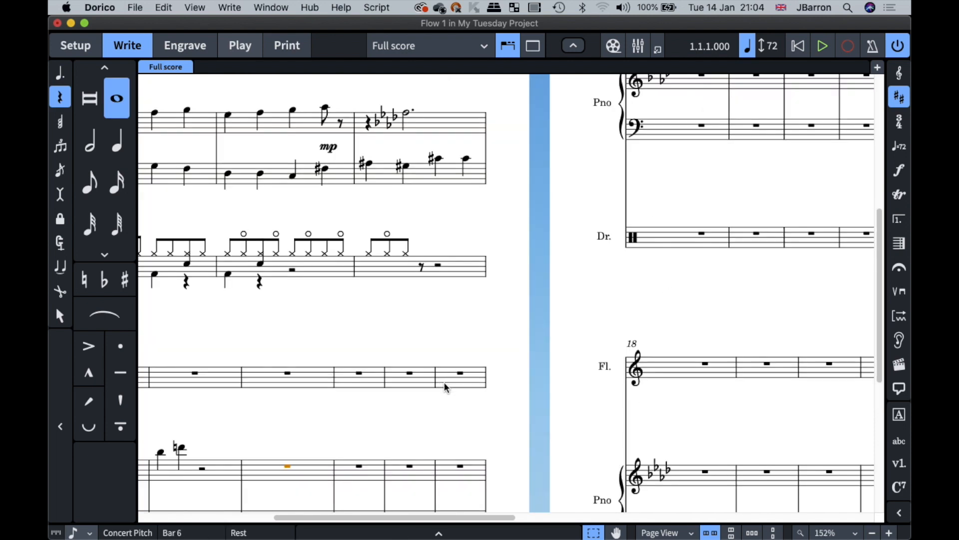
shift+click(436, 487)
scroll(435, 488, down, 5)
scroll(435, 488, left, 4)
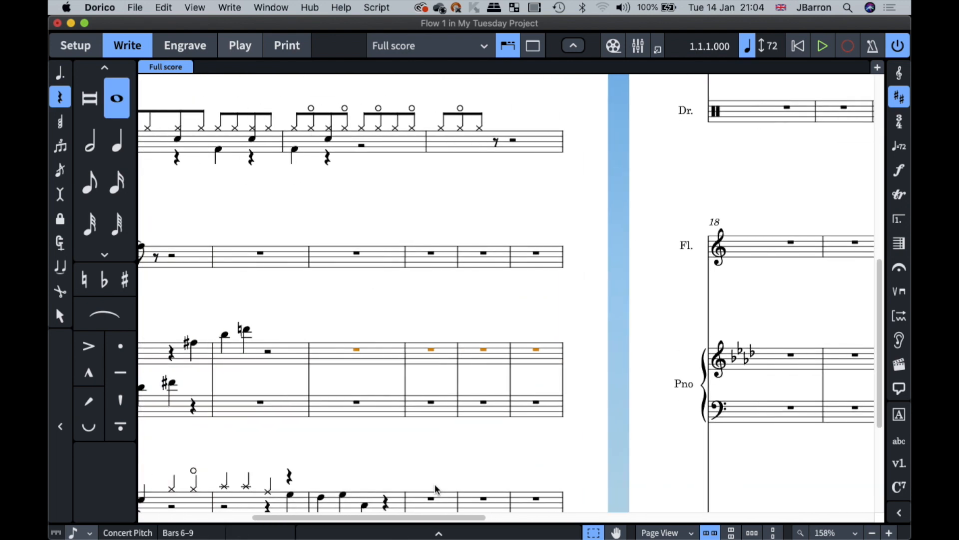
key(shift+r)
text(slash)
key(Return)
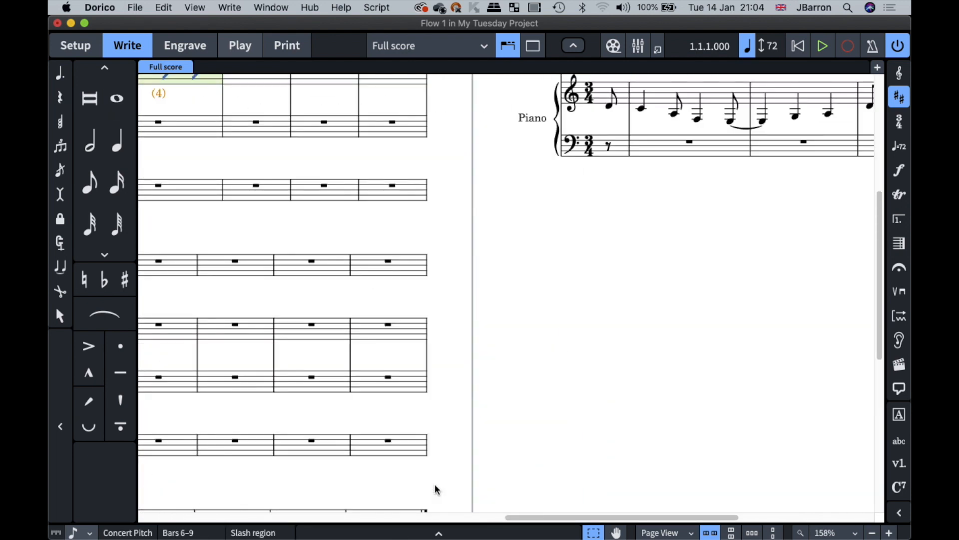
Switch the score to Galley View and examine the piano's slash region in bars 6–9.
scroll(387, 269, down, 4)
scroll(388, 270, left, 5)
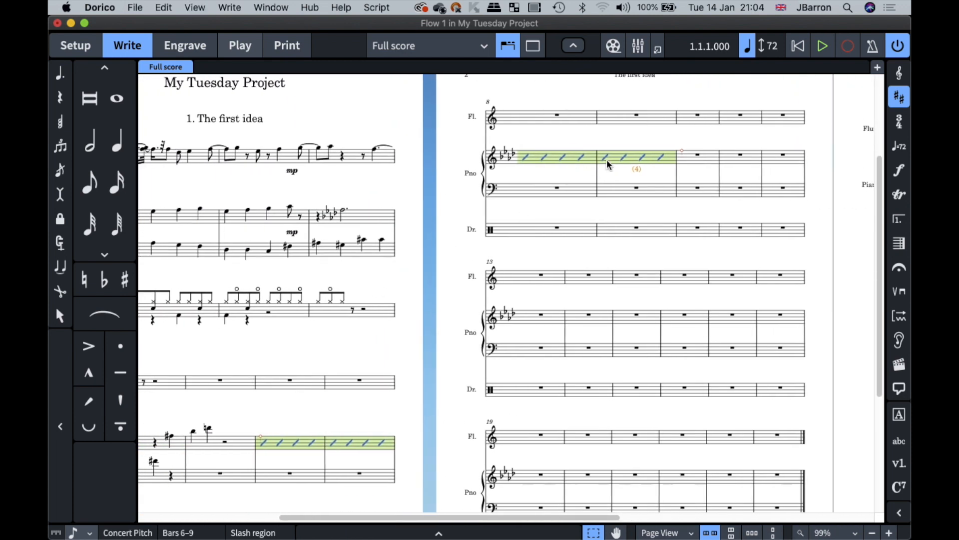
key(super+alt+2)
scroll(538, 222, down, 5)
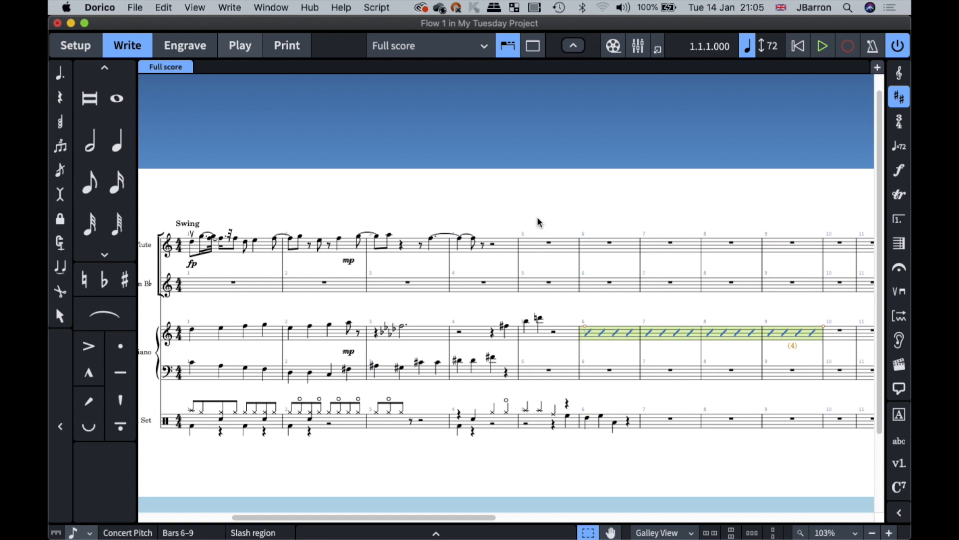
scroll(538, 222, up, 3)
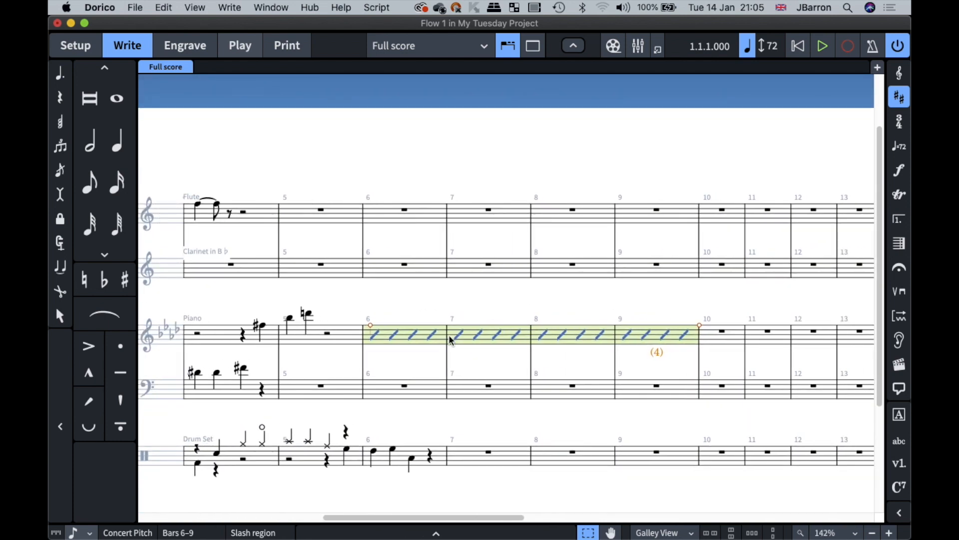
scroll(383, 336, left, 1)
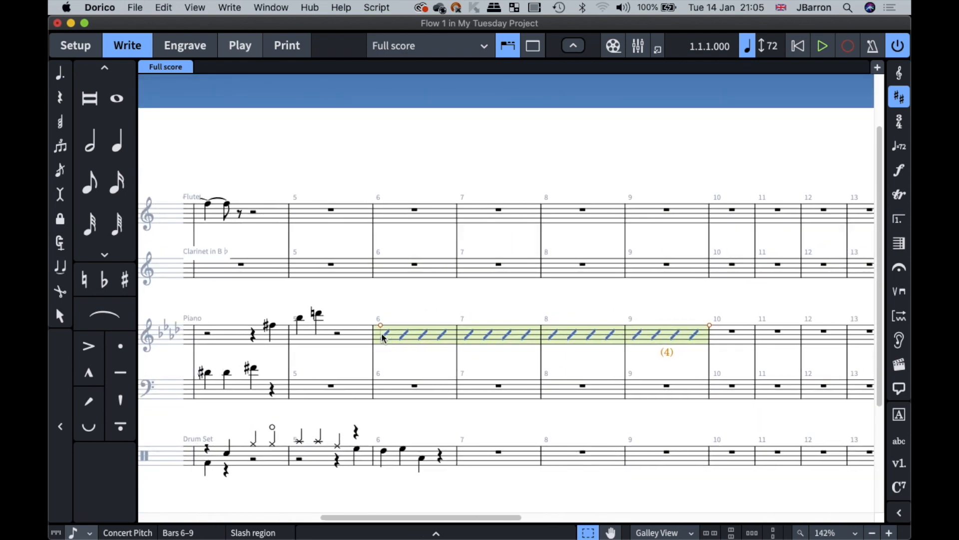
scroll(382, 332, left, 10)
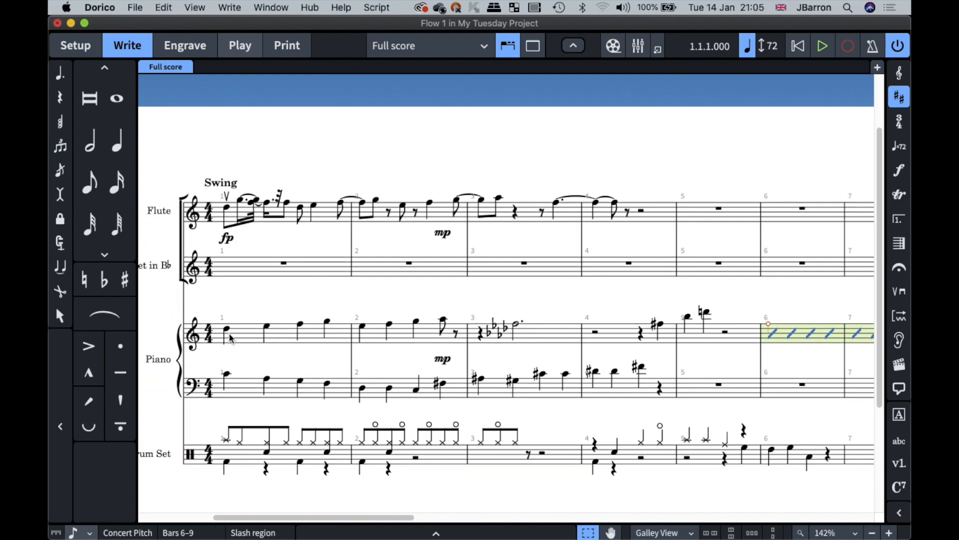
Try a 6/8 time signature from bar 1 to test the slash region, and undo it.
click(226, 334)
click(227, 331)
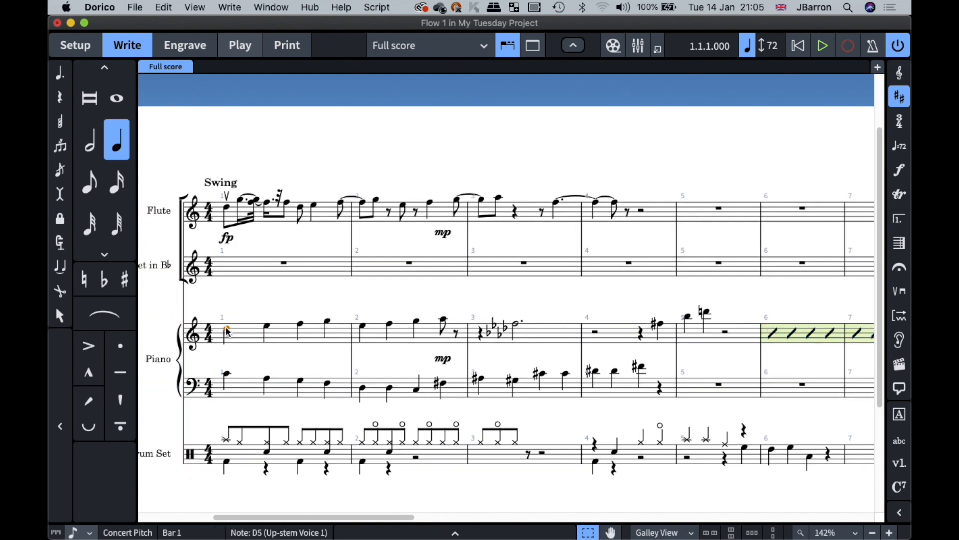
key(shift+m)
text(6/8)
key(Return)
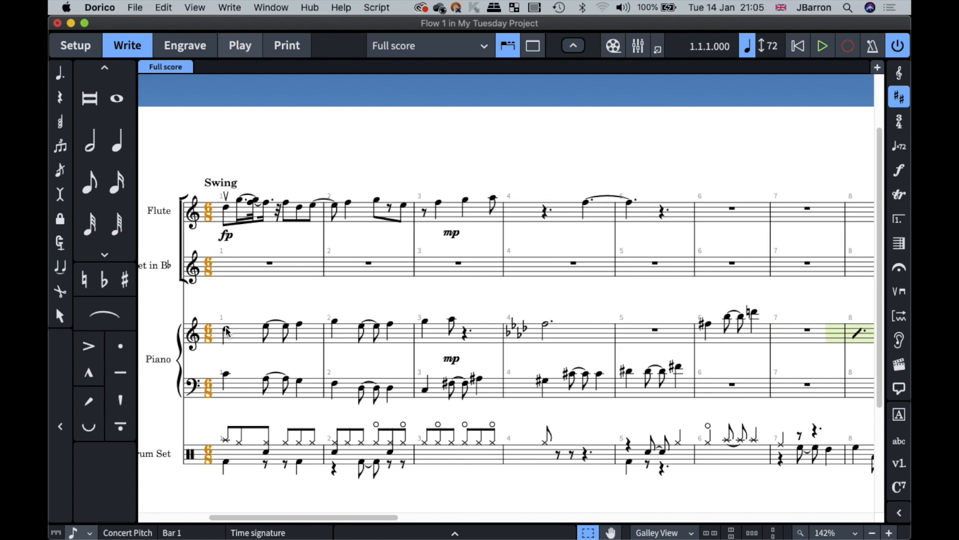
scroll(676, 370, right, 5)
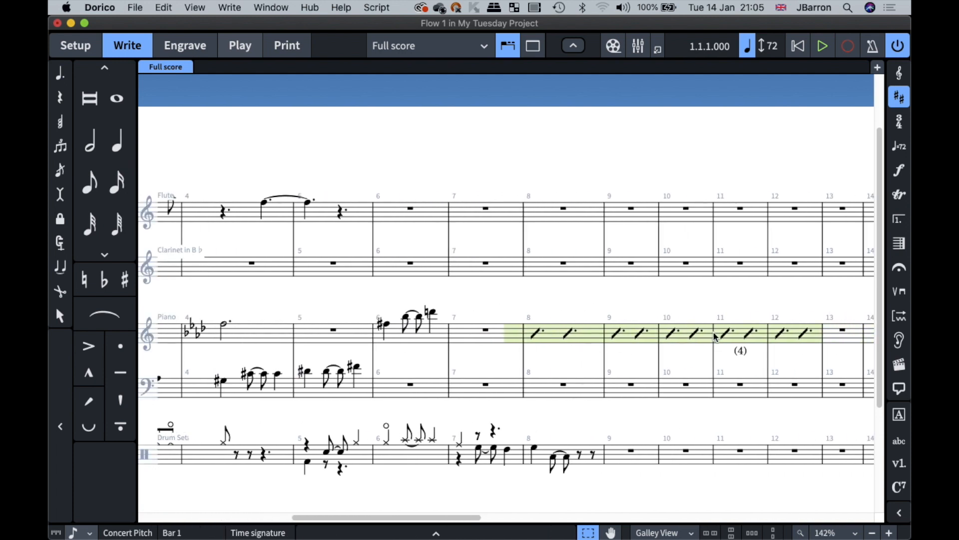
key(super+z)
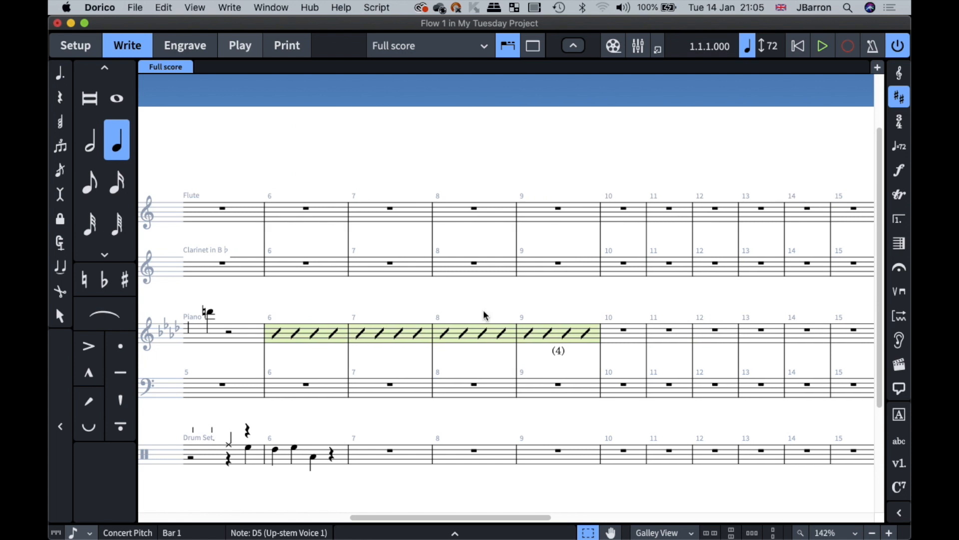
Enter a dotted-quarter slash and two eighth-note slashes in the clarinet's bar 6, starting after an eighth rest.
click(505, 337)
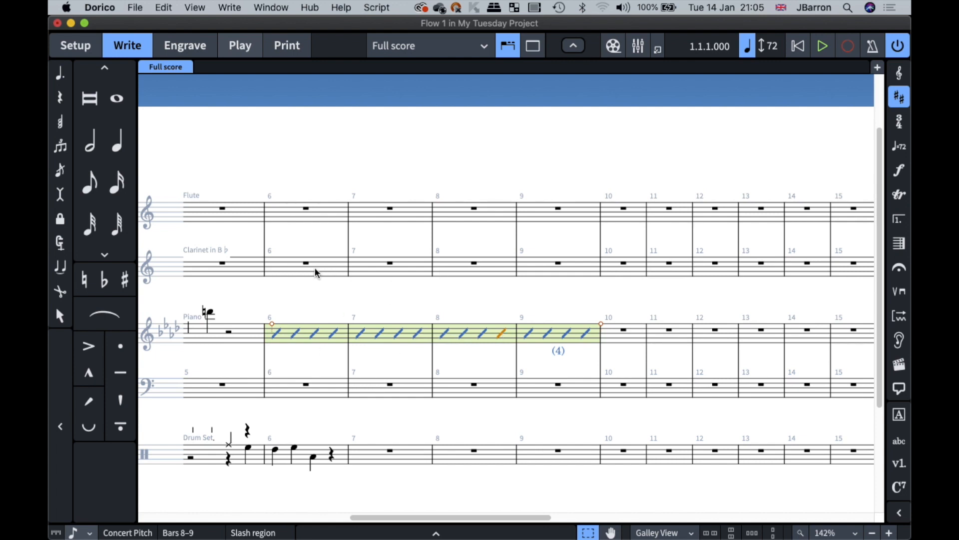
click(281, 270)
key(shift+n)
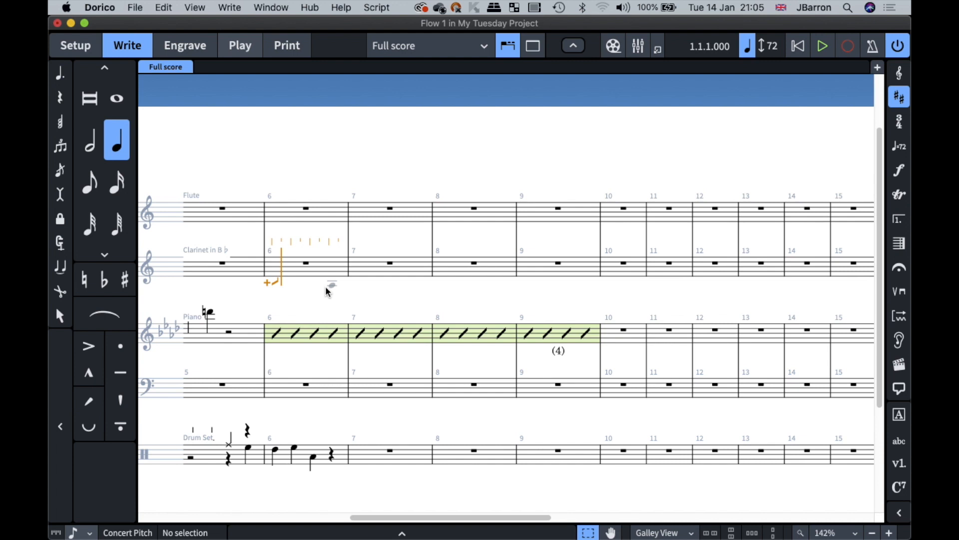
key(period)
key(d)
key(5)
key(d)
key(f)
key(Escape)
scroll(304, 280, up, 5)
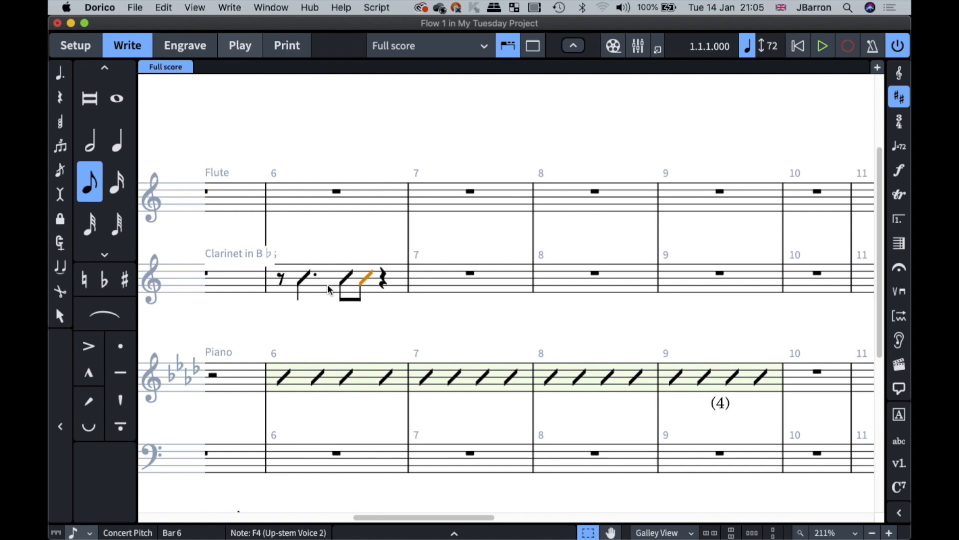
click(330, 289)
click(240, 45)
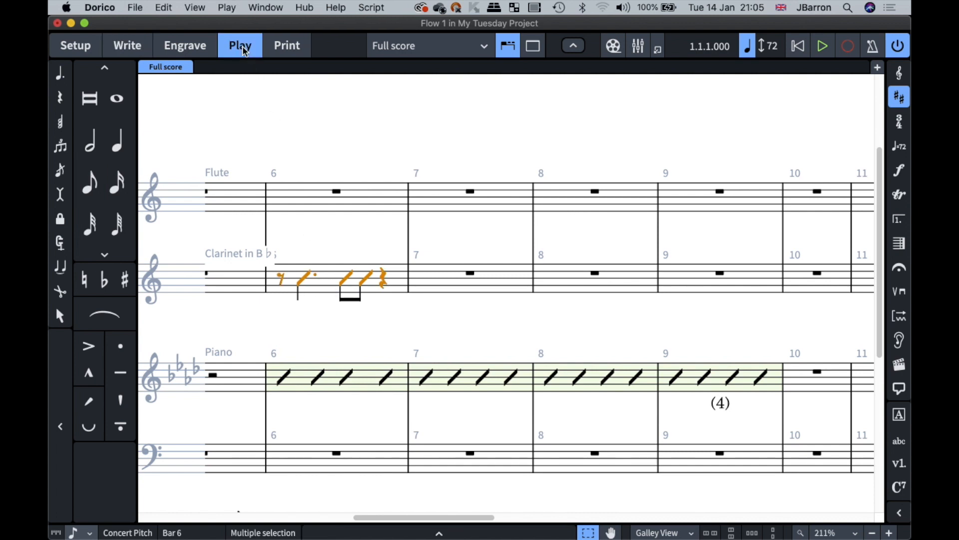
click(127, 45)
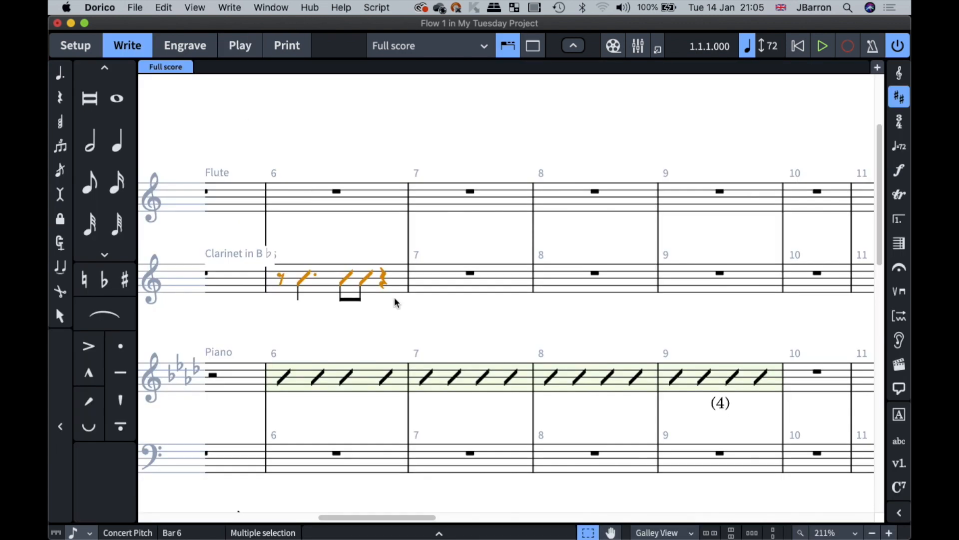
Move the clarinet's dotted-quarter slash in bar 6 up and down in pitch, ending on F4.
click(302, 276)
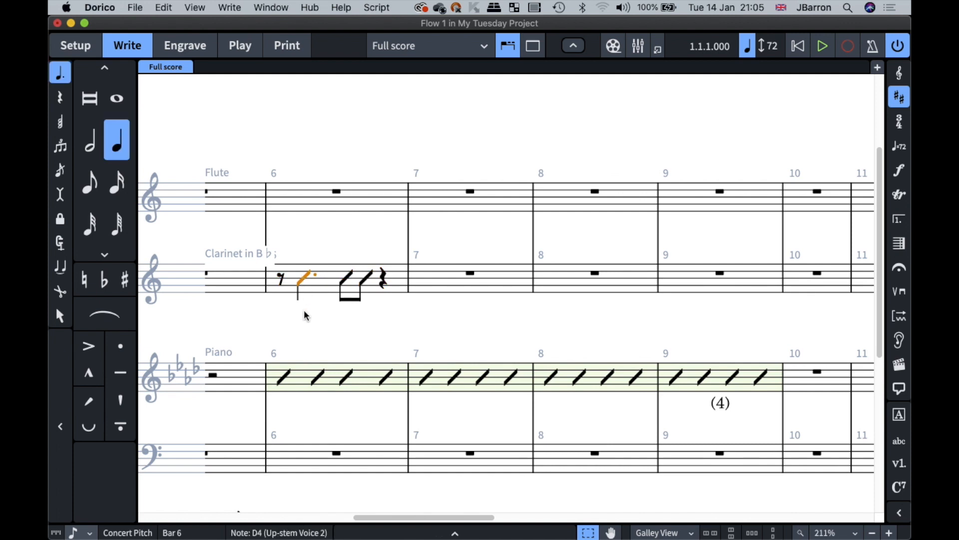
key(alt+Up)
key(alt+Up)
key(alt+Up)
key(alt+Down)
key(alt+Down)
key(alt+Down)
key(alt+Down)
key(alt+Down)
key(alt+Down)
key(alt+Up)
key(alt+Up)
key(alt+Up)
key(alt+Up)
key(alt+Up)
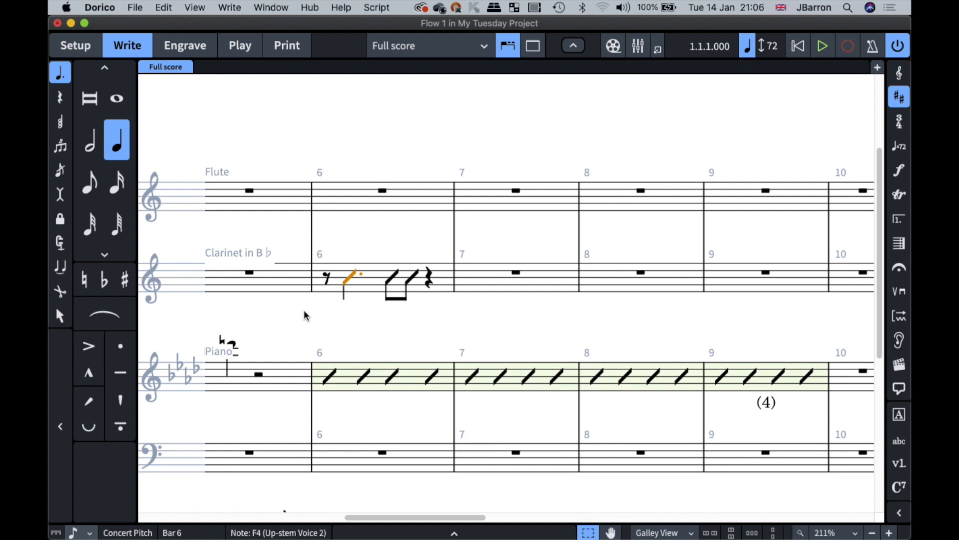
click(349, 315)
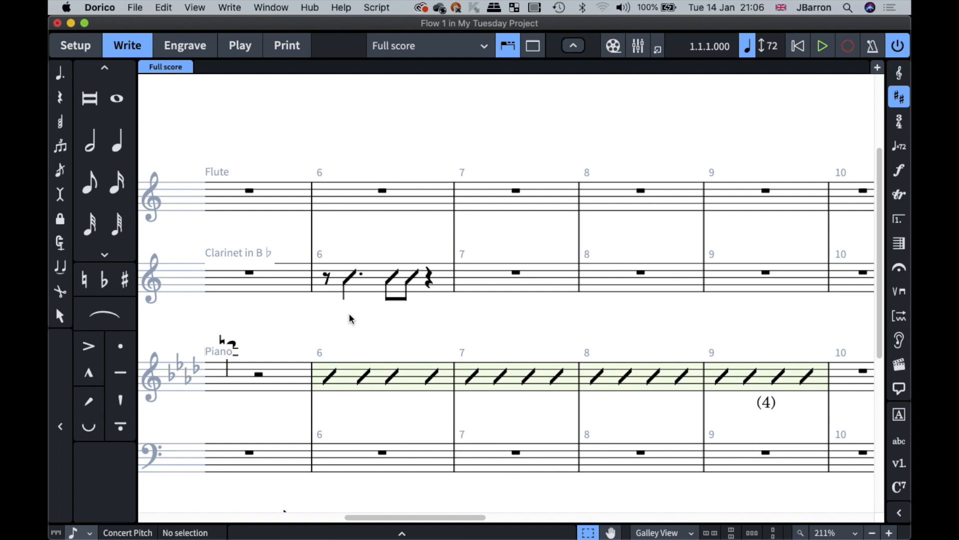
Add the chord symbols Gmaj7 and C♭9 above the first and third slashes in the piano's bar 6.
scroll(349, 315, down, 2)
scroll(349, 315, right, 1)
click(309, 374)
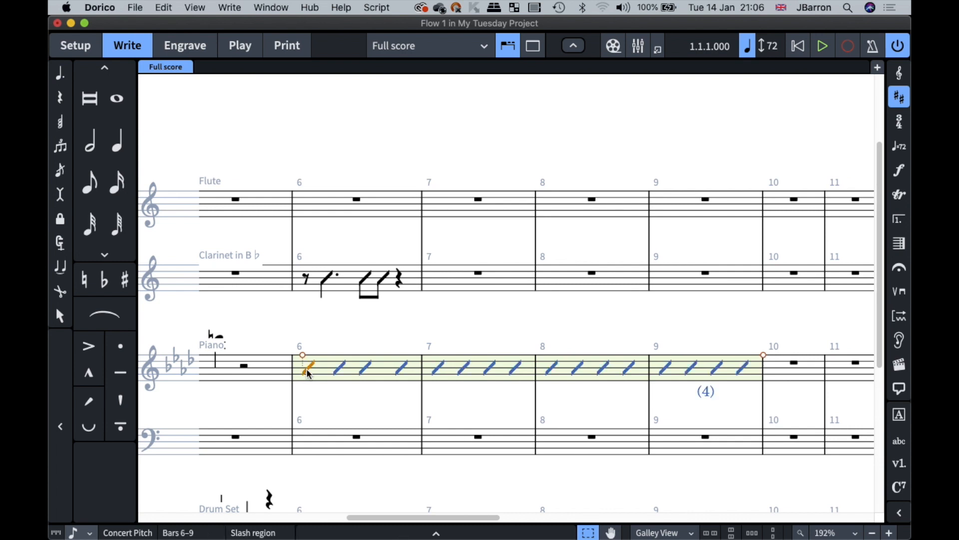
key(shift+q)
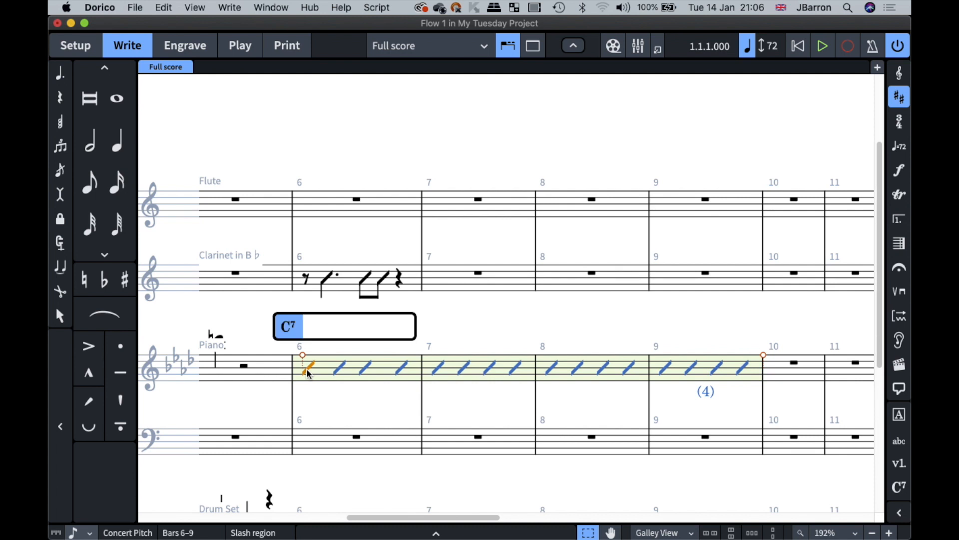
text(Gmaj7)
key(space)
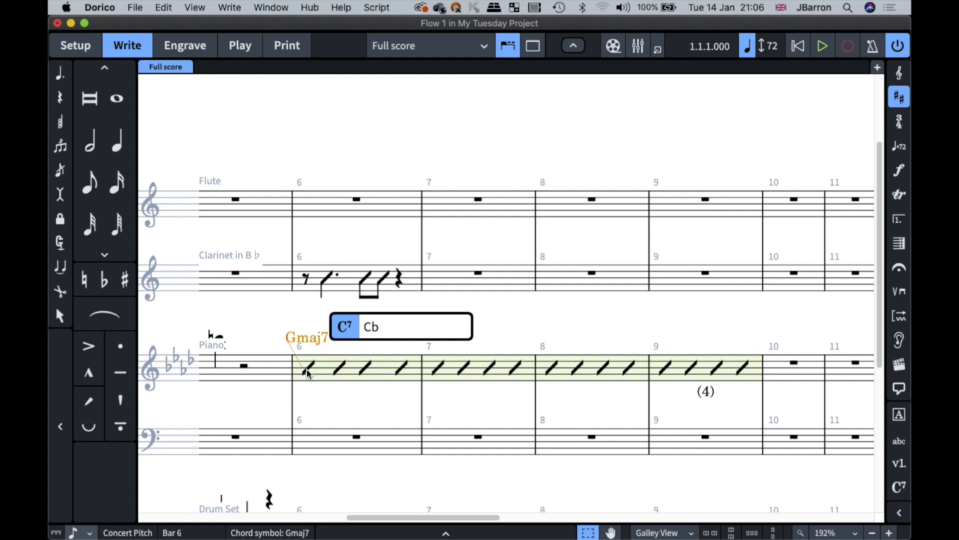
key(Return)
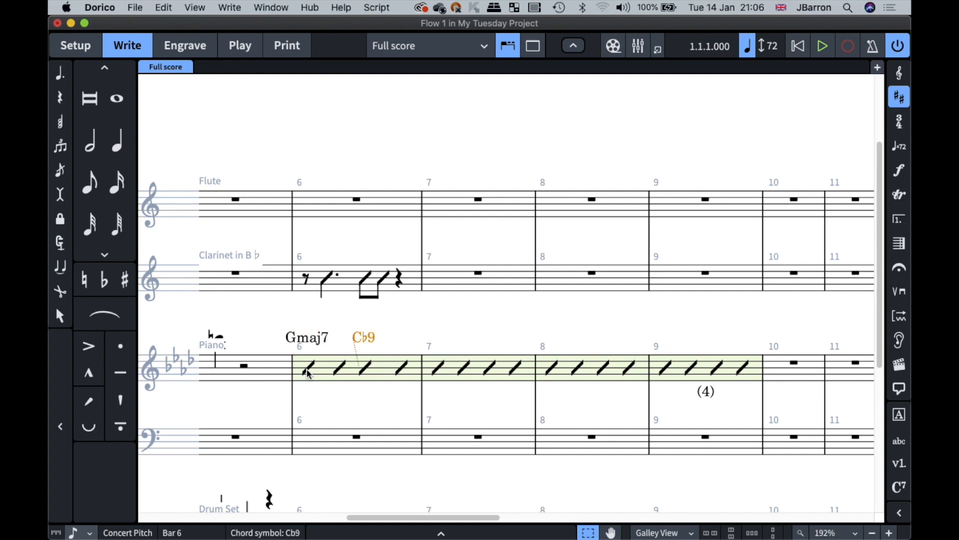
Add chord symbols D♭dim7 twice, D(omit3), C/E, F bass, G♭dim7 and C/G from the start of the piano's bar 7 into bar 8.
click(438, 370)
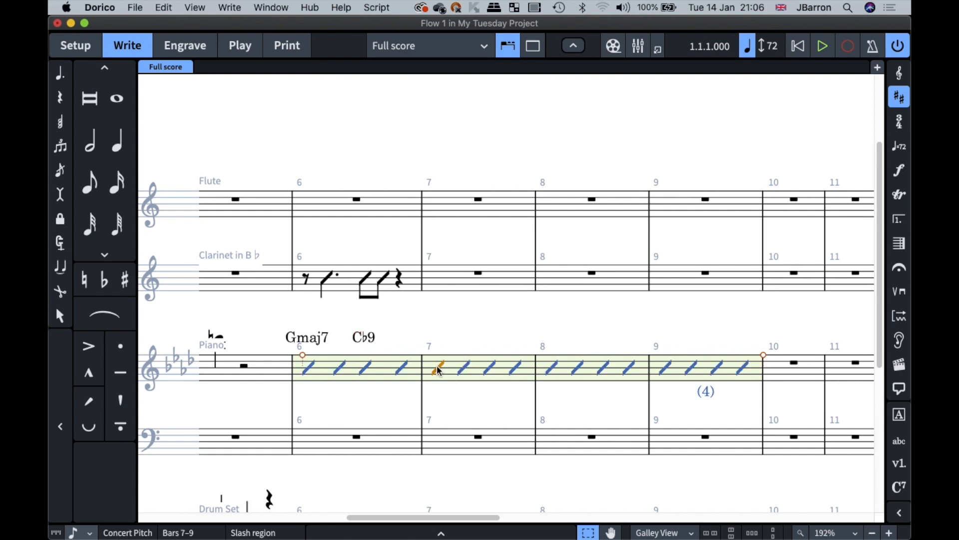
key(shift+q)
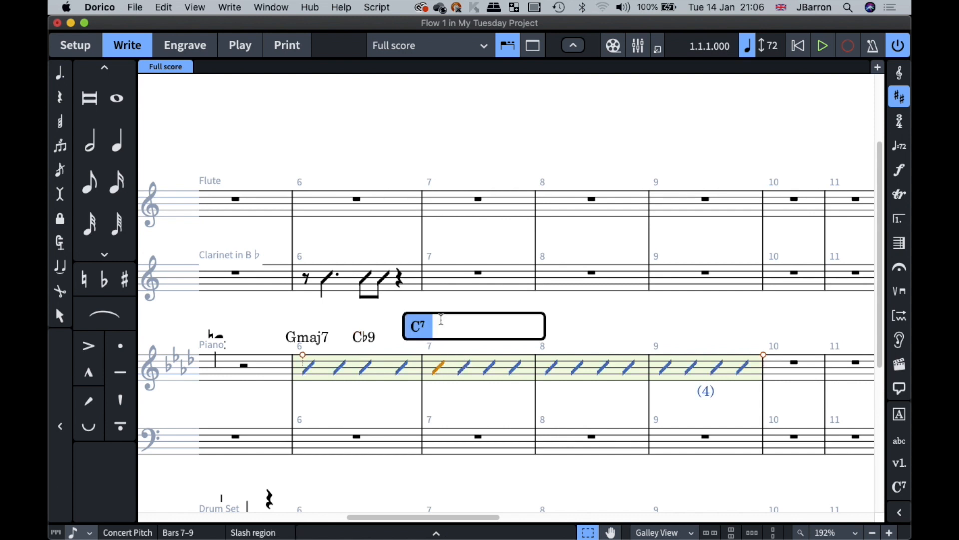
text(Dbdim7)
key(space)
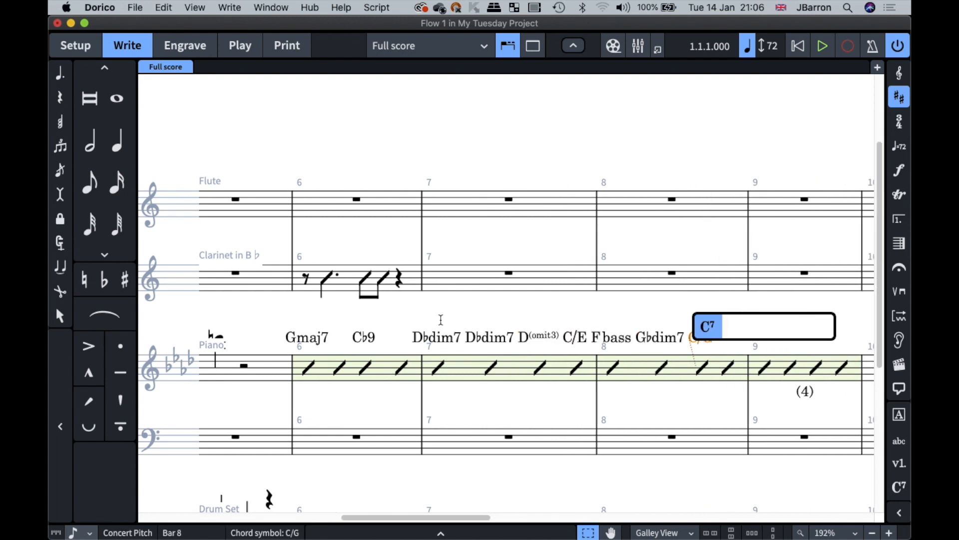
key(Escape)
Delete the duplicate D♭dim7 chord symbol above the second slash in the piano's bar 7.
click(455, 341)
click(485, 340)
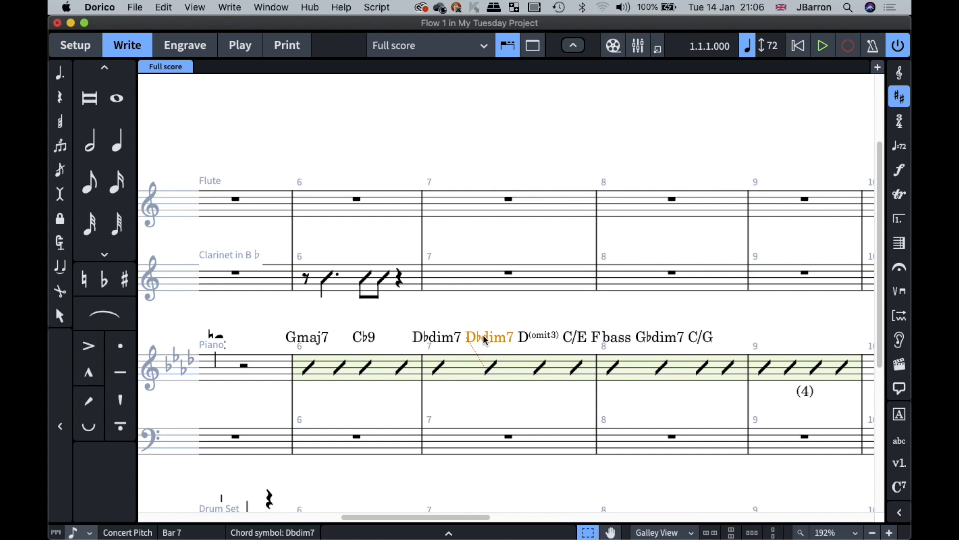
key(Delete)
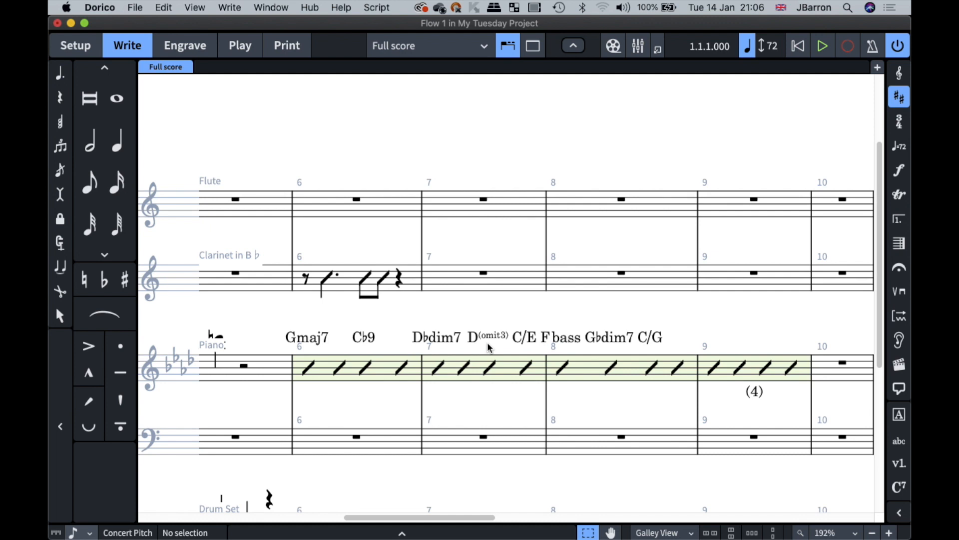
Apply the Nashville chord symbol preset in the project's engraving options.
key(super+shift+e)
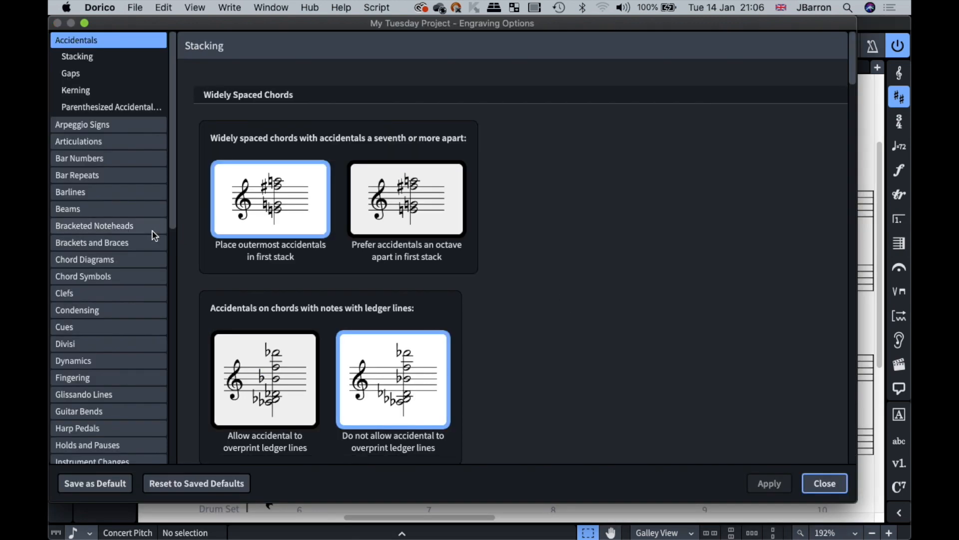
click(98, 277)
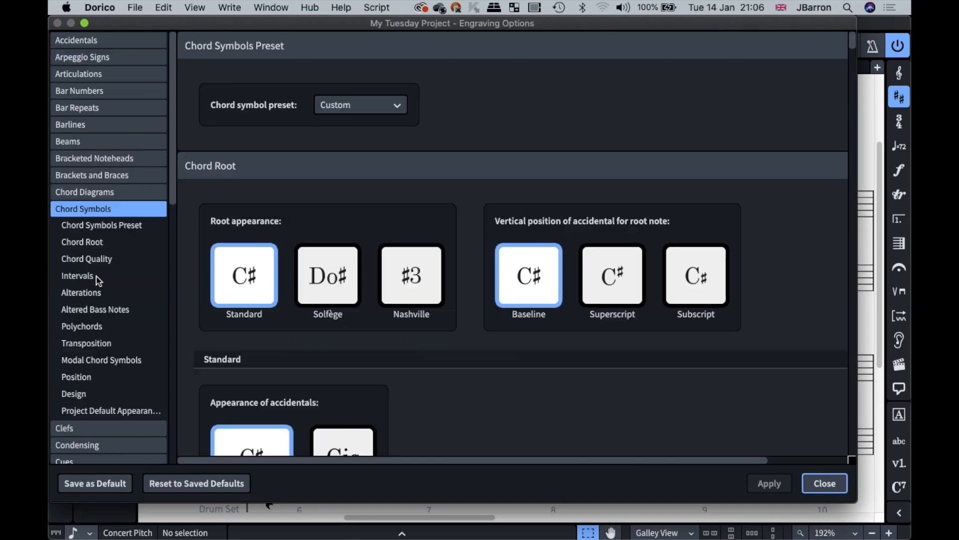
click(392, 104)
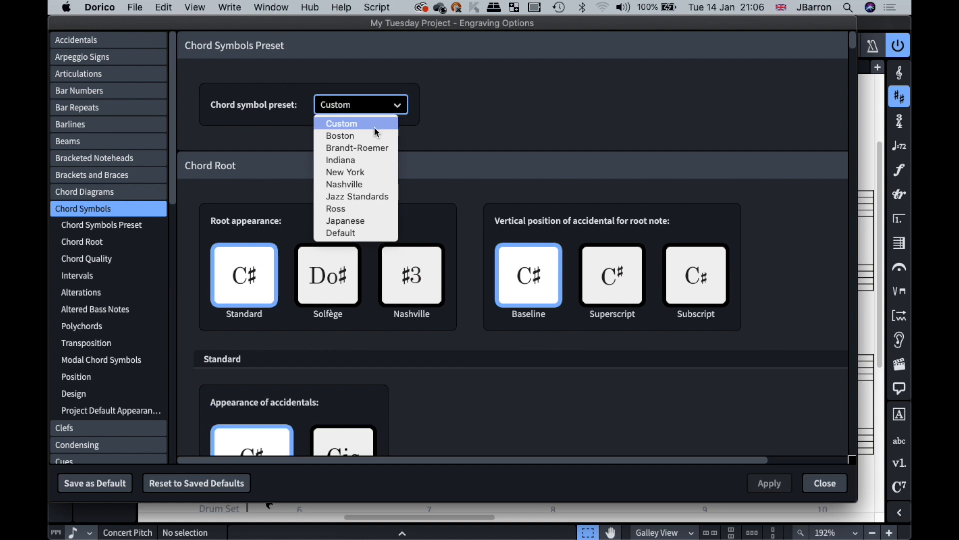
click(361, 185)
click(772, 483)
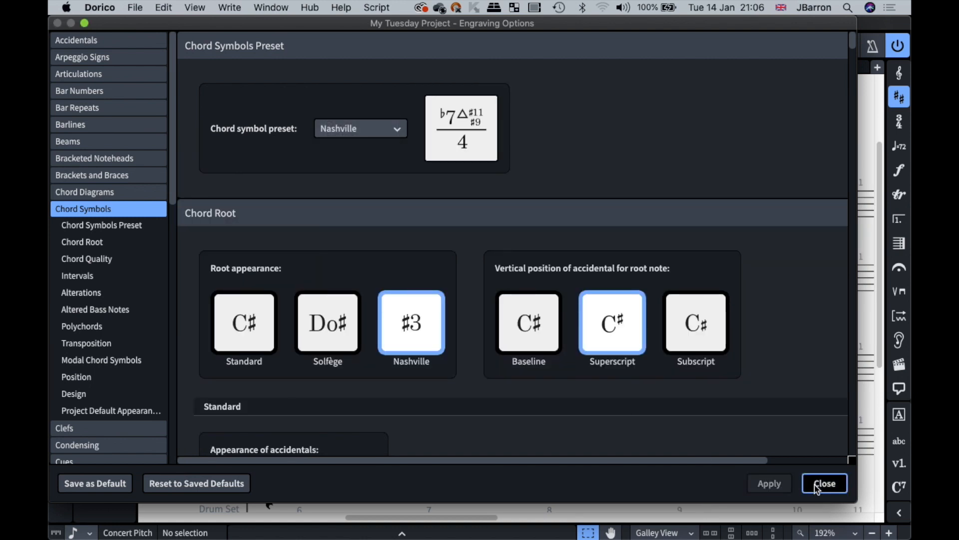
click(824, 483)
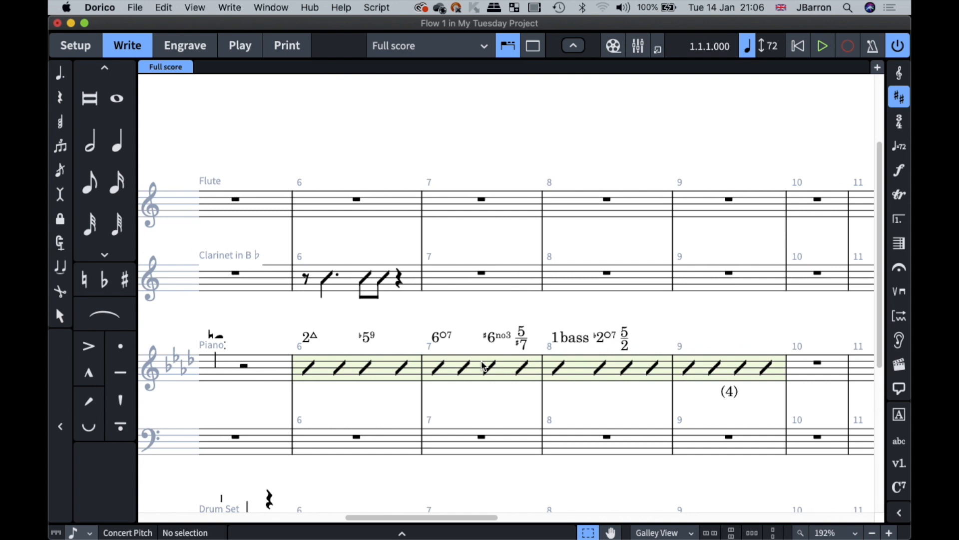
Change the chord symbol preset to Jazz Standards in the engraving options and apply it.
key(super+shift+e)
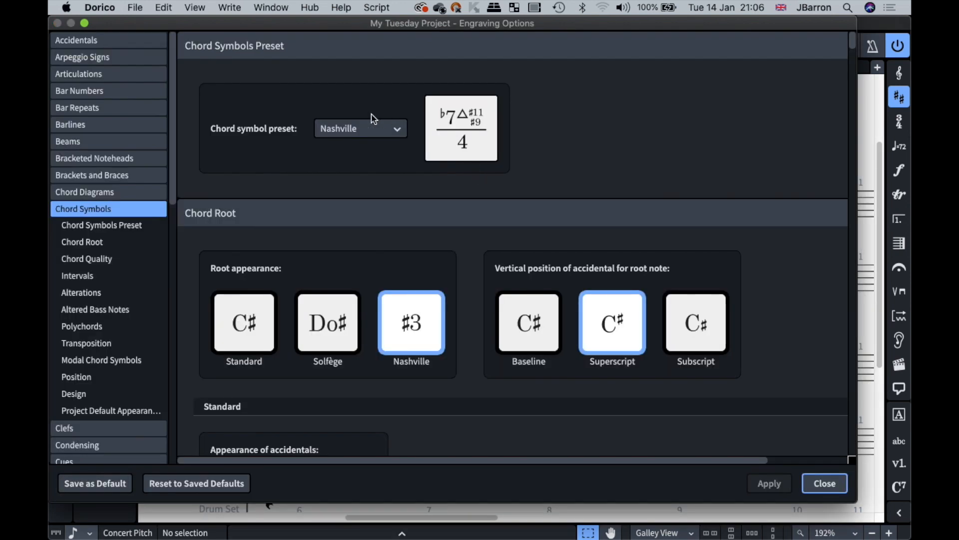
click(372, 128)
click(380, 219)
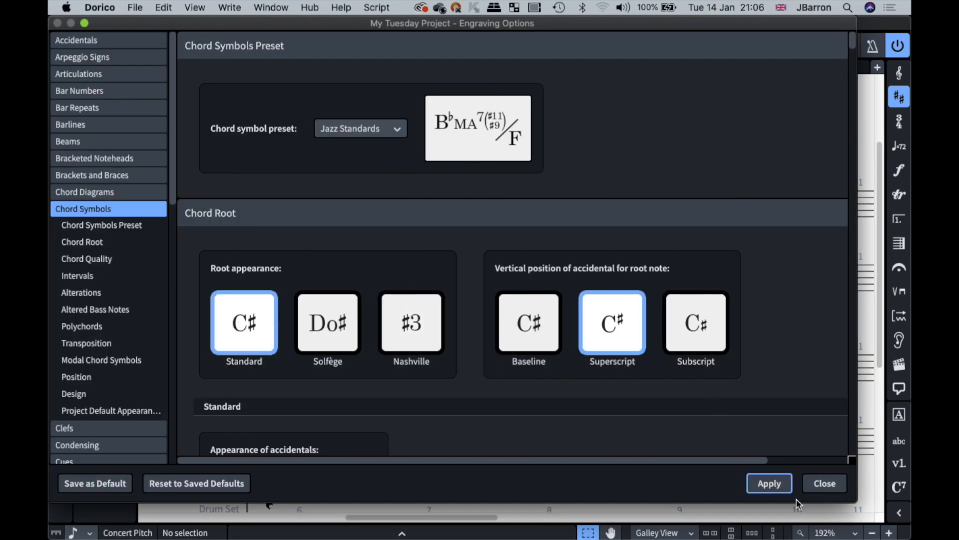
click(769, 483)
click(824, 482)
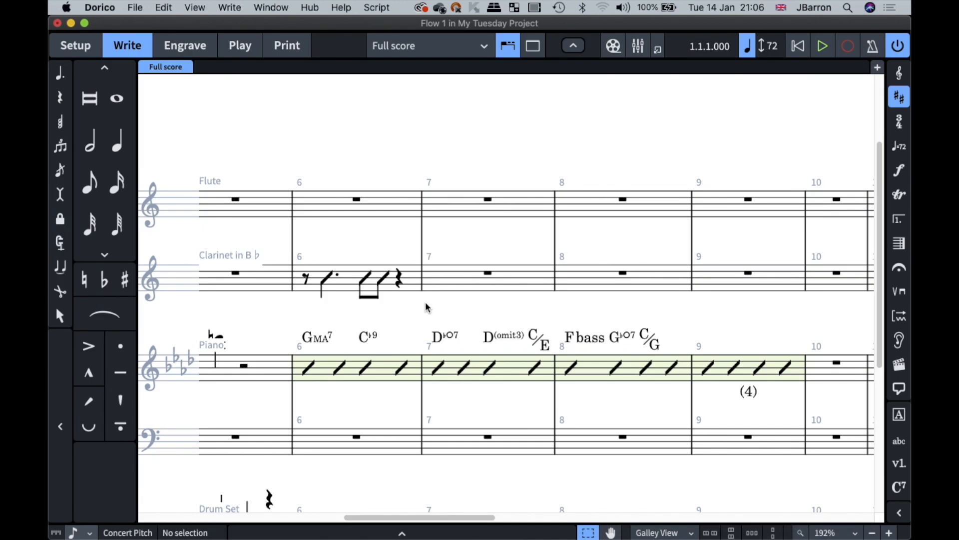
In Play mode, route the Chords track to the piano's HALion Sonic SE instance on port 1, channel 3.
scroll(427, 307, down, 1)
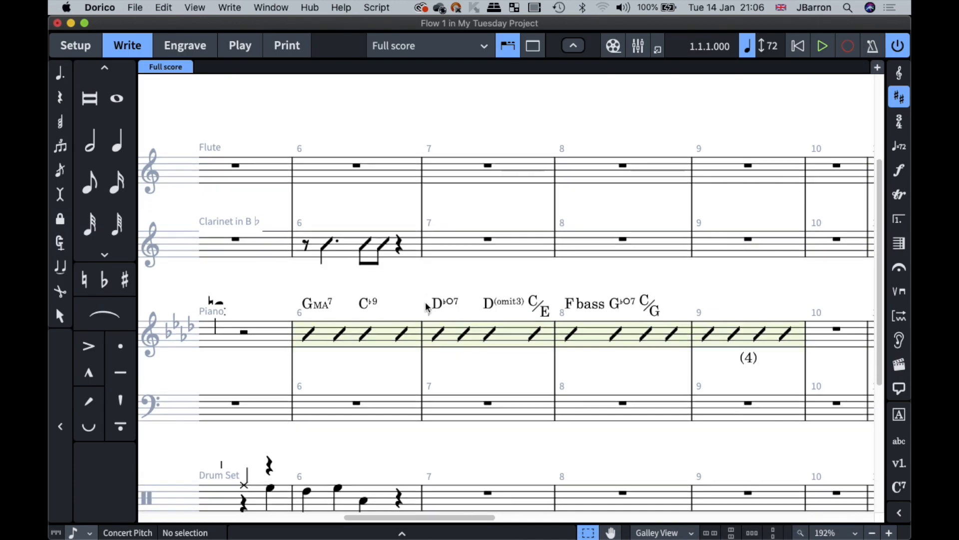
click(240, 45)
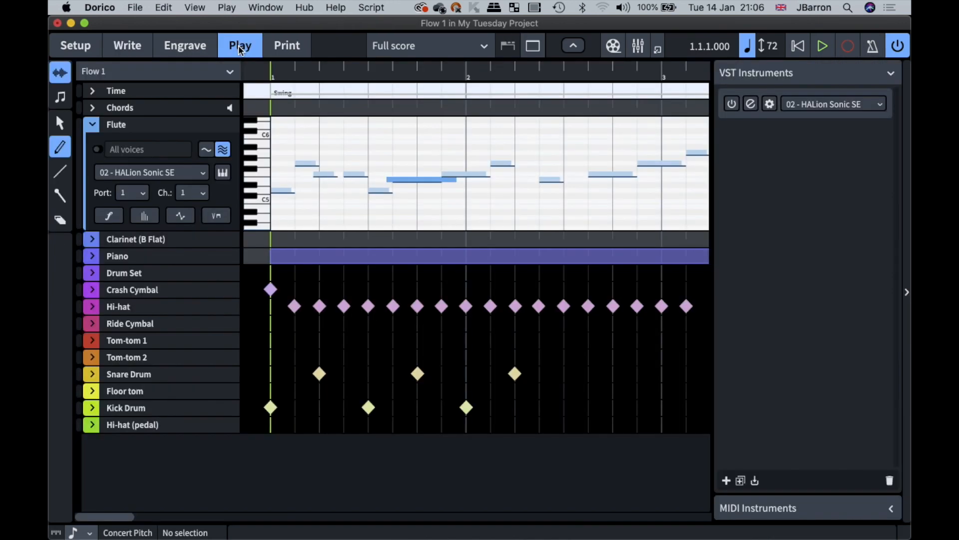
click(93, 108)
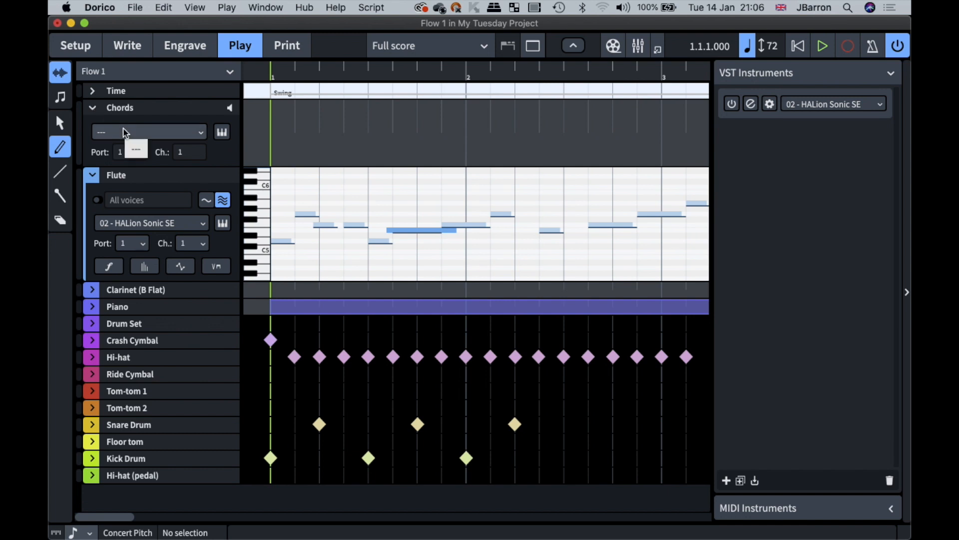
click(92, 307)
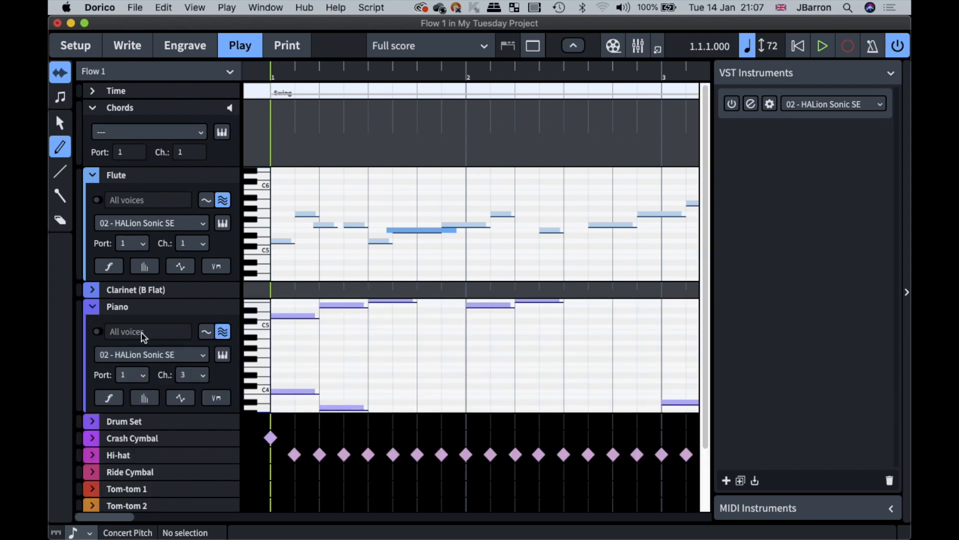
click(120, 138)
click(122, 158)
click(190, 157)
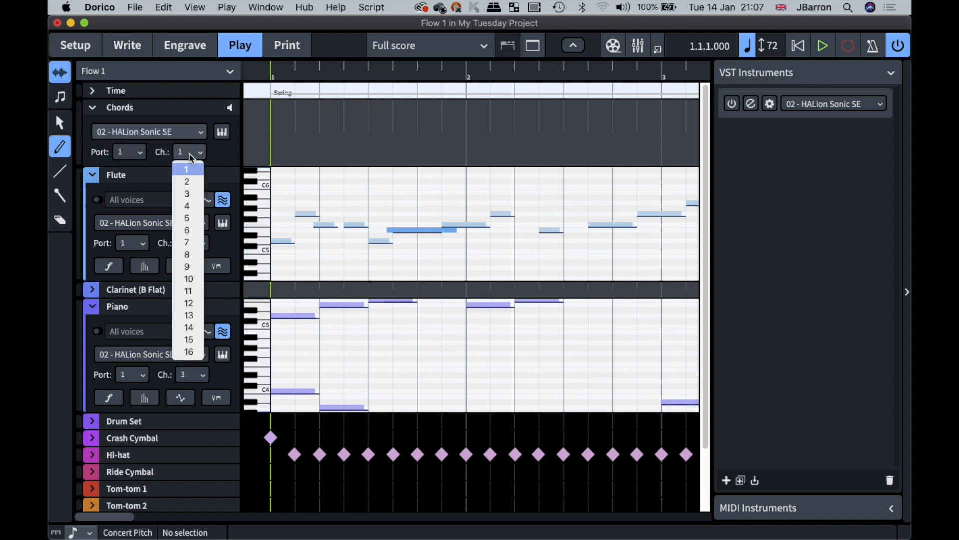
click(187, 194)
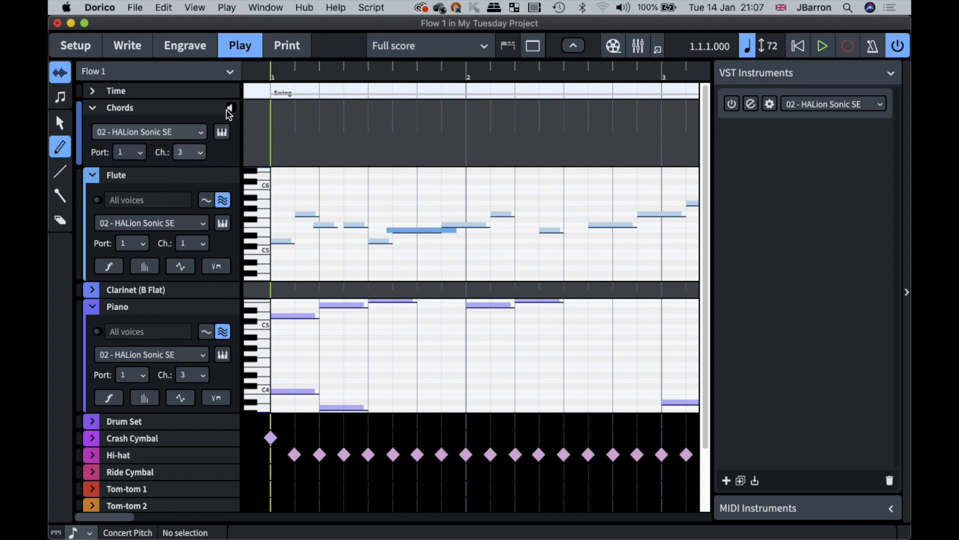
Return to Write mode and audition the chord symbols above the piano's bars 6 to 8 one by one.
key(super+2)
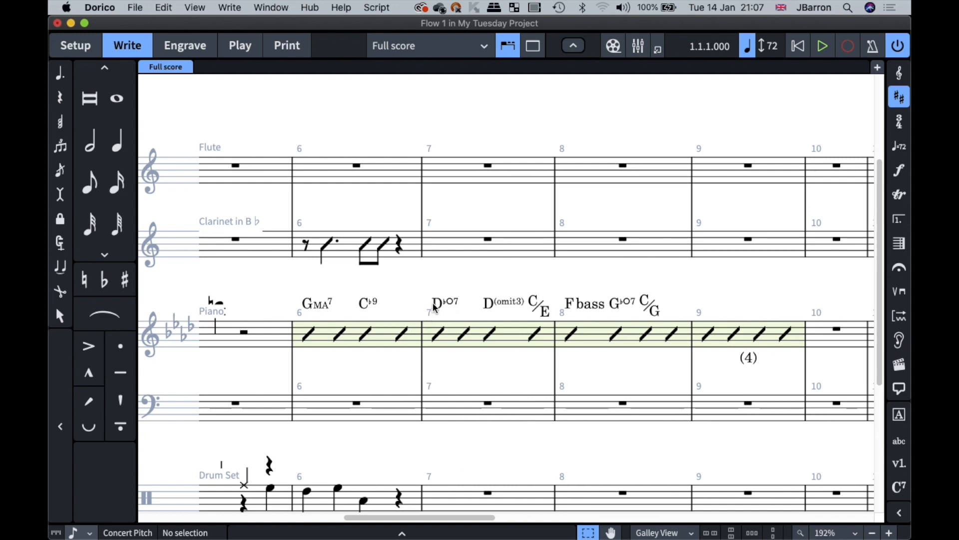
click(435, 306)
click(368, 304)
click(515, 304)
click(537, 306)
click(585, 303)
click(622, 302)
click(648, 306)
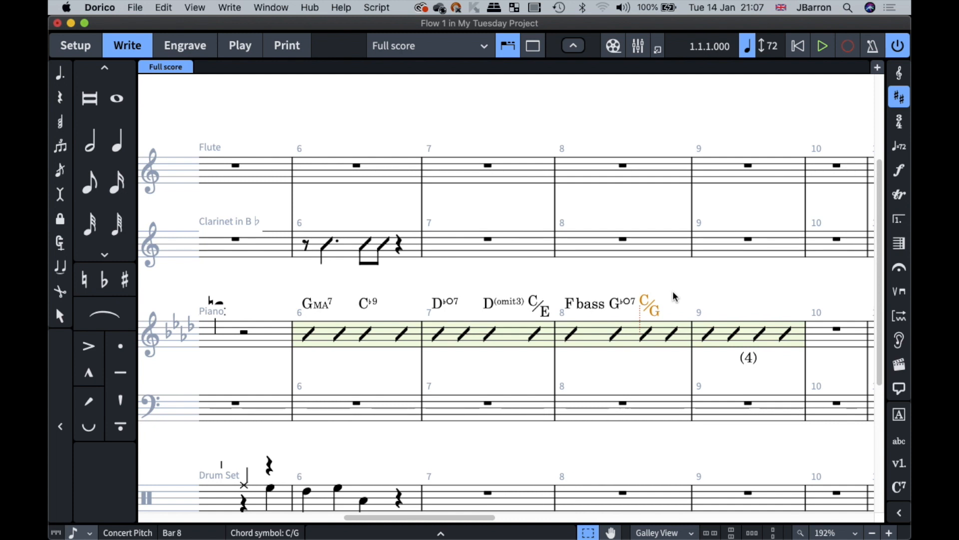
Open the project file giant steps.dorico through the system search.
key(super+space)
text(gia)
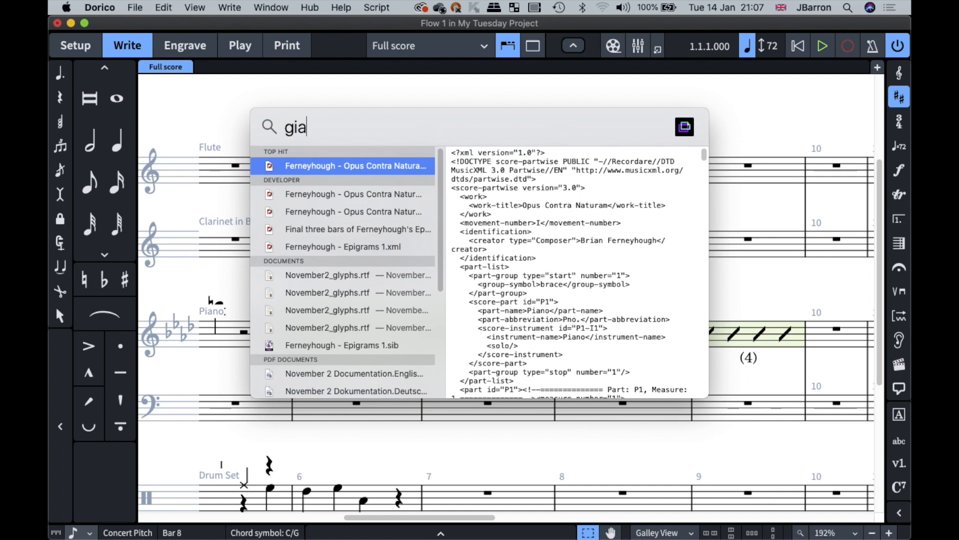
text(nt steps.dorico)
key(Return)
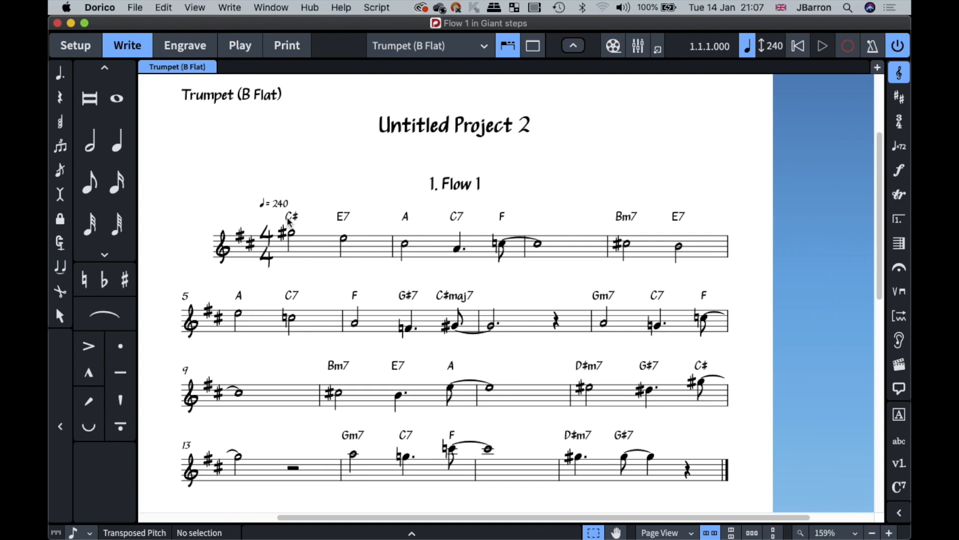
Audition the trumpet part's chord symbols, play the part back from bar 1, and stop playback.
click(291, 217)
scroll(413, 184, right, 1)
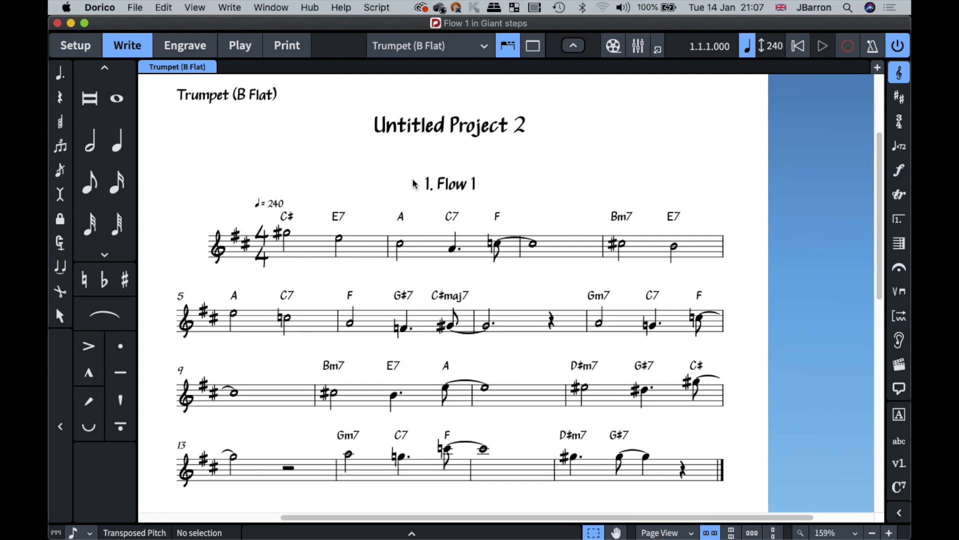
key(space)
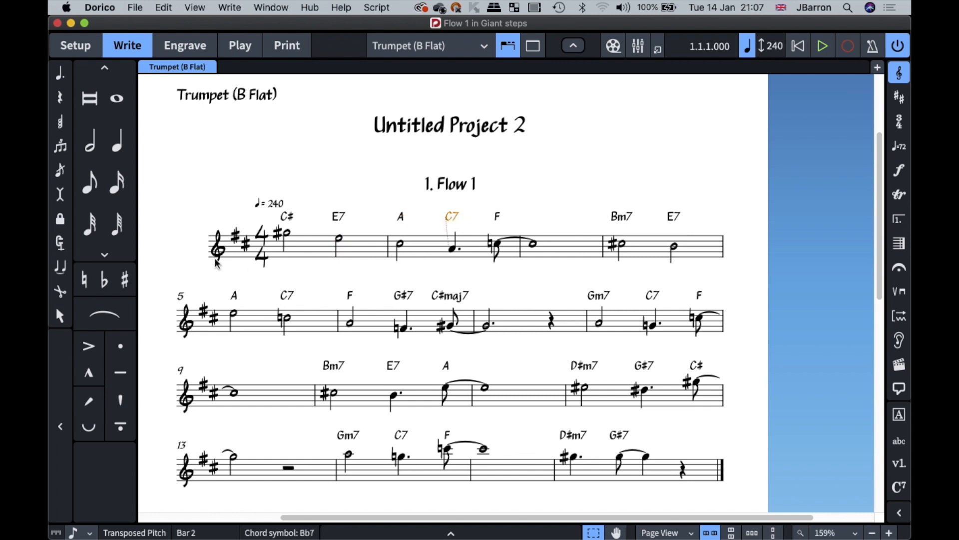
click(309, 248)
key(space)
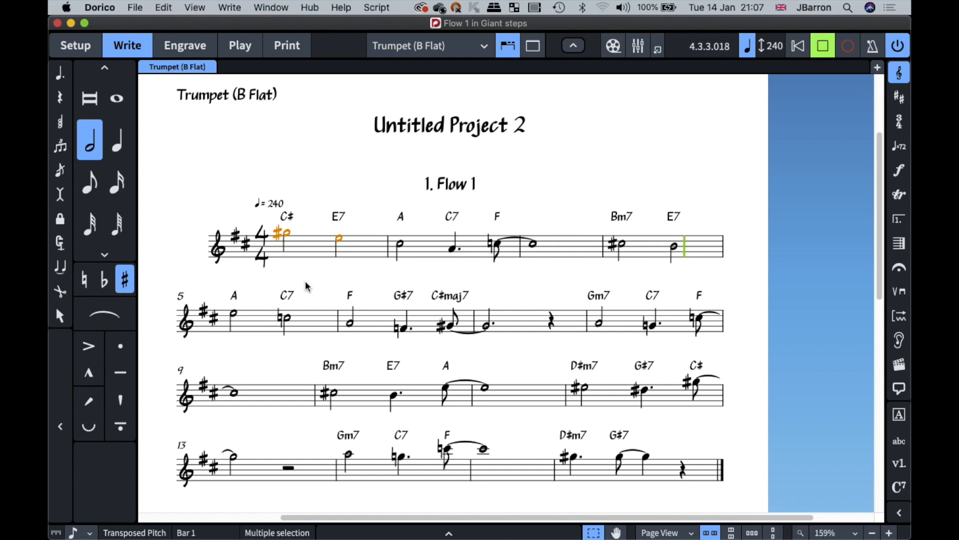
key(space)
click(233, 195)
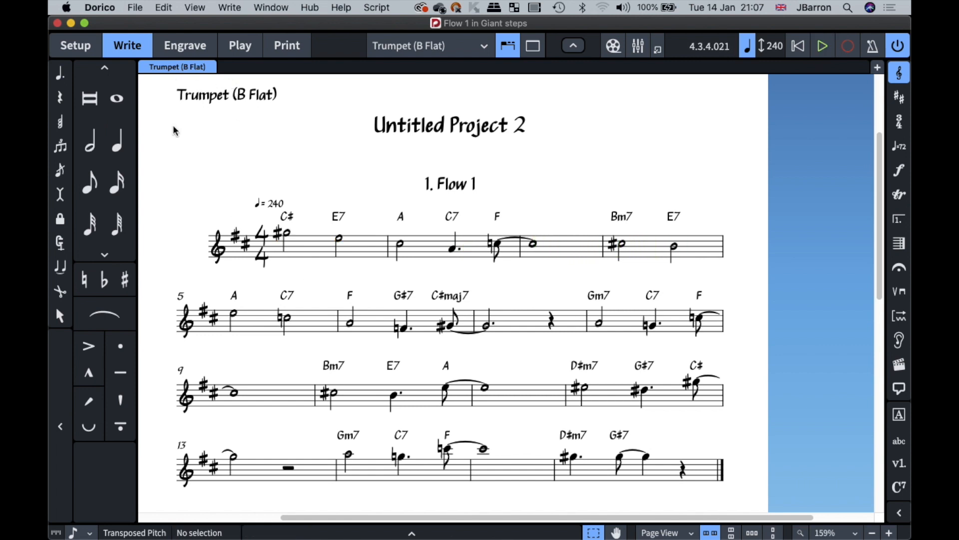
Switch to the full score layout and examine the chord symbols above the trumpet and piano staves.
click(415, 45)
click(408, 67)
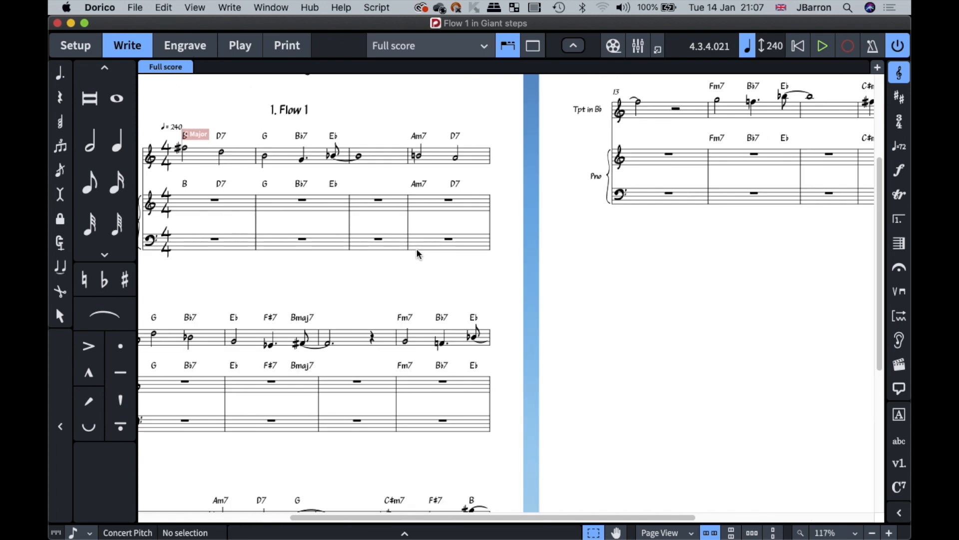
scroll(416, 247, up, 3)
scroll(416, 247, left, 3)
scroll(415, 247, down, 5)
scroll(415, 253, up, 5)
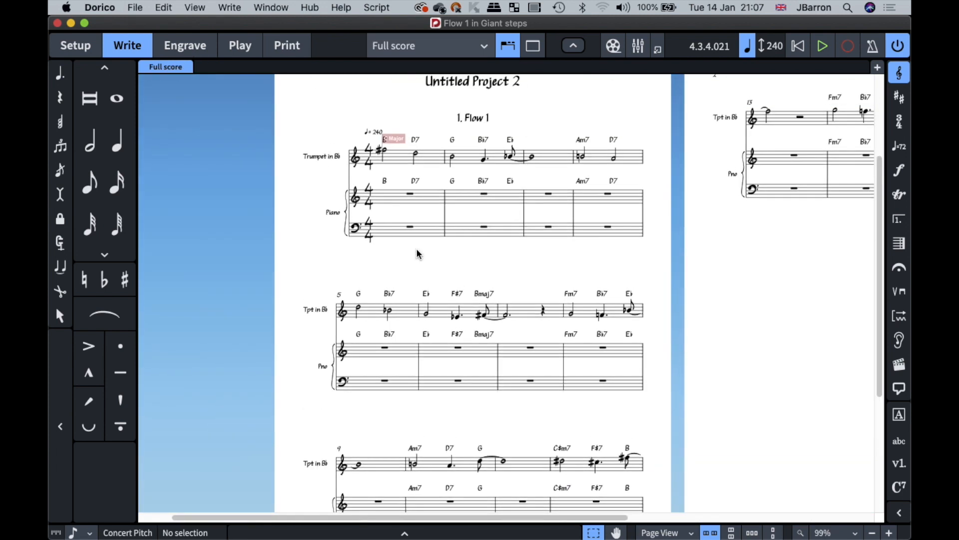
scroll(417, 244, up, 2)
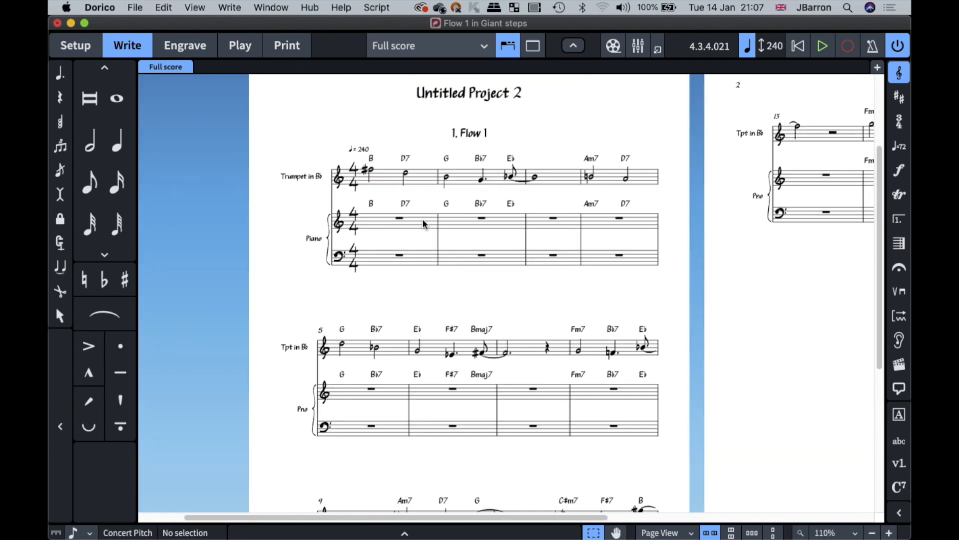
Check the Chords track in Play mode, and return to the opening bars of the full score in Write mode.
click(240, 48)
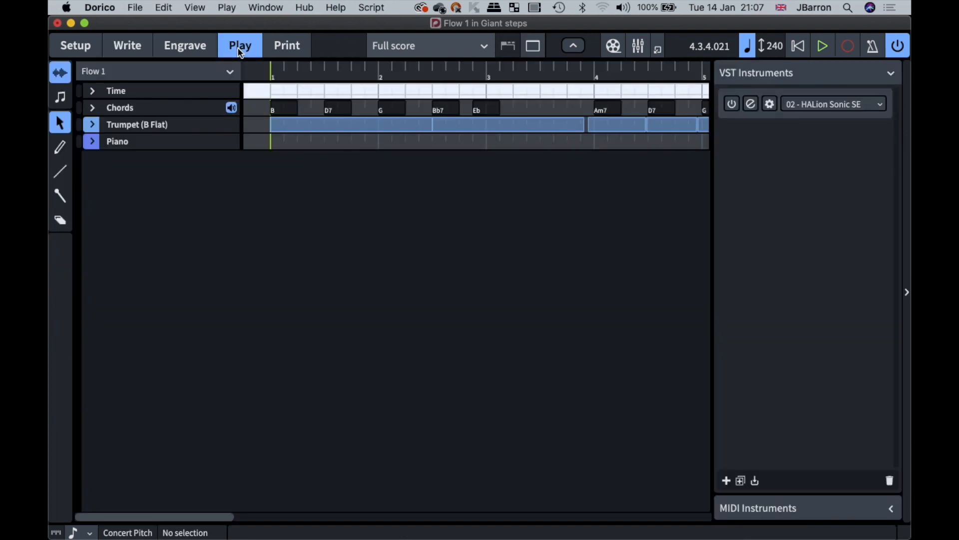
click(128, 45)
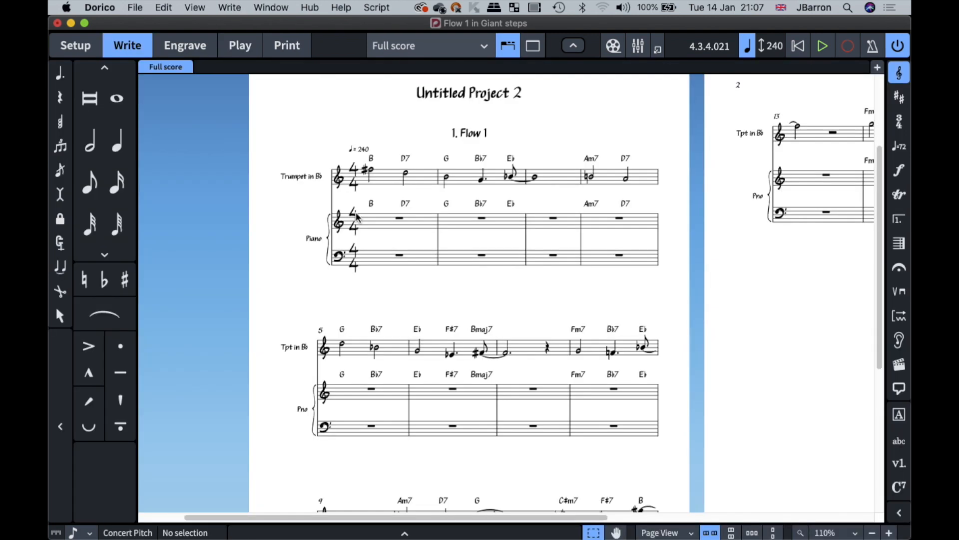
scroll(376, 179, up, 5)
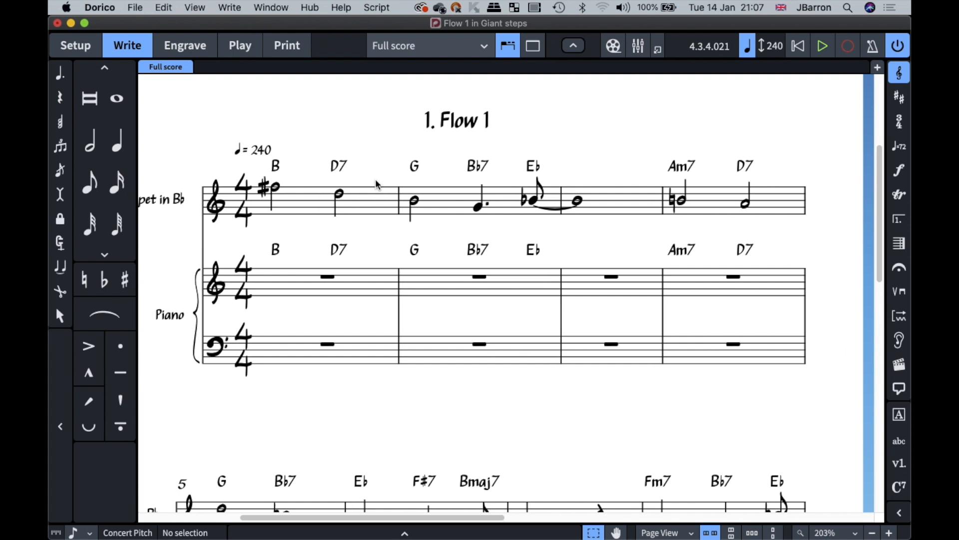
scroll(376, 182, down, 3)
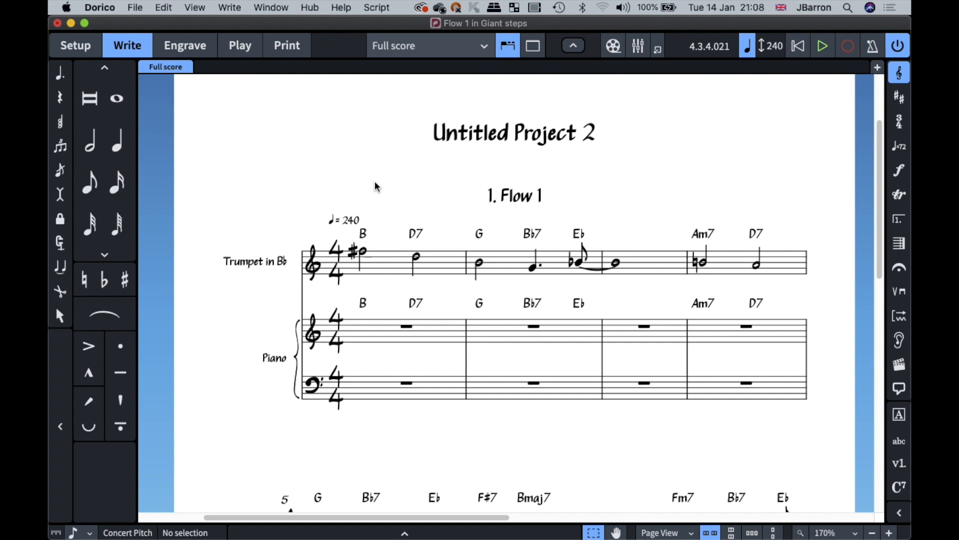
scroll(425, 199, right, 1)
scroll(424, 202, down, 1)
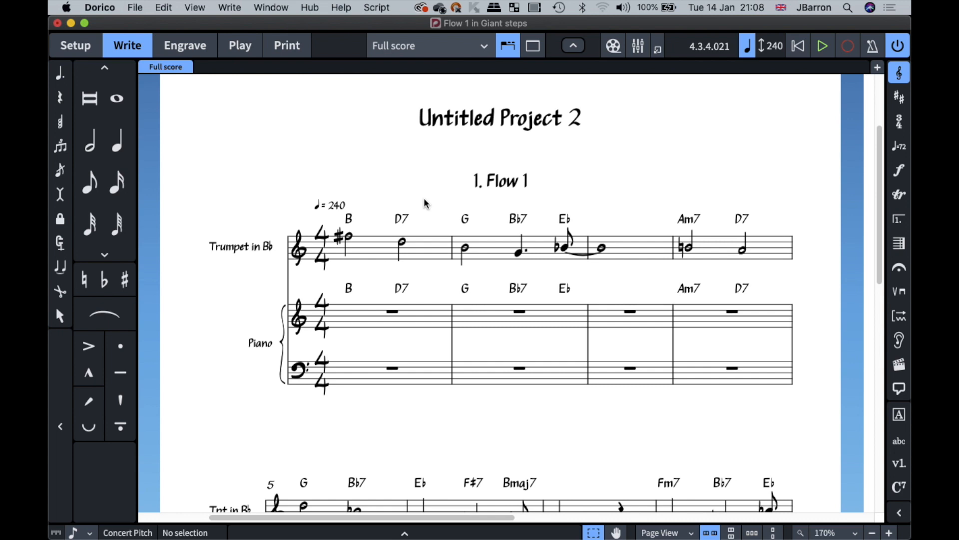
Open the notehead sets editor from Engrave mode and list the Triangular category.
scroll(514, 354, down, 1)
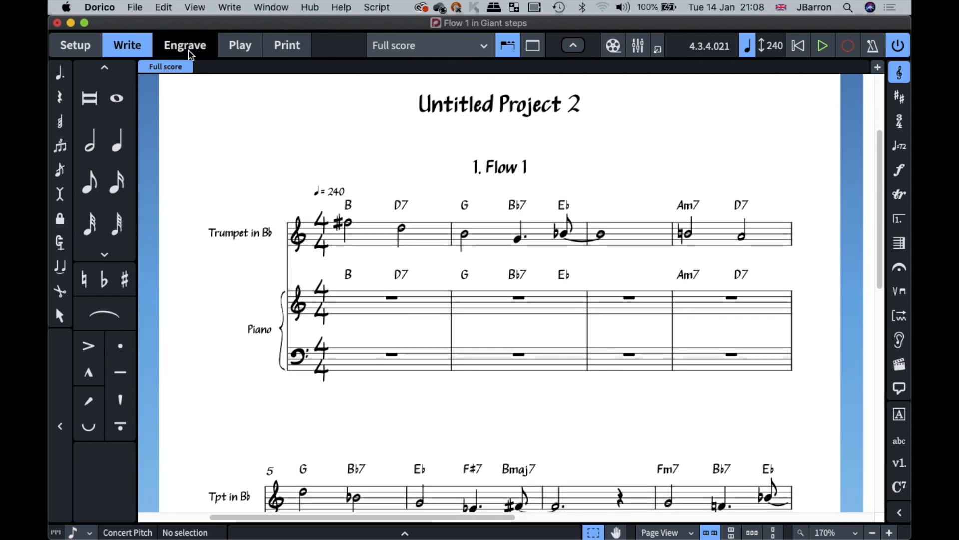
click(185, 45)
click(232, 8)
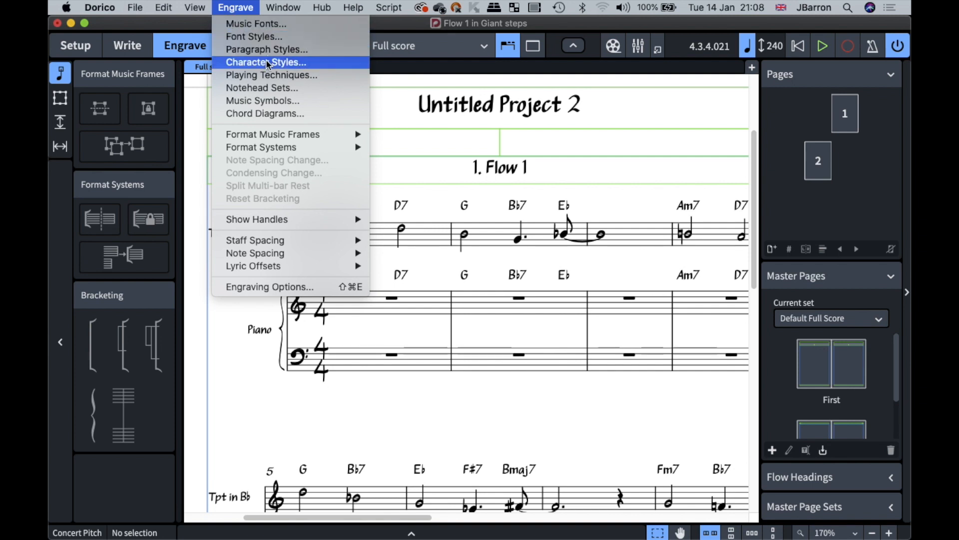
click(258, 89)
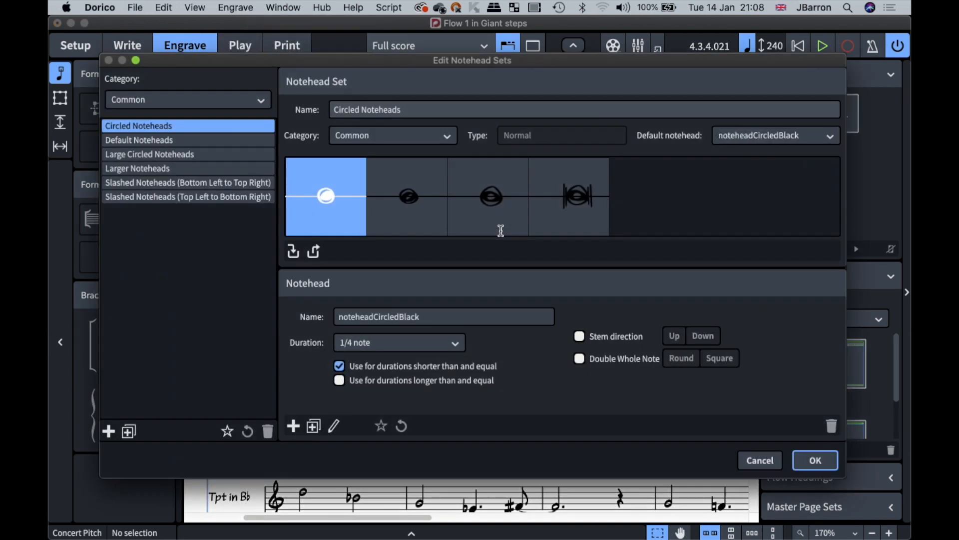
click(151, 100)
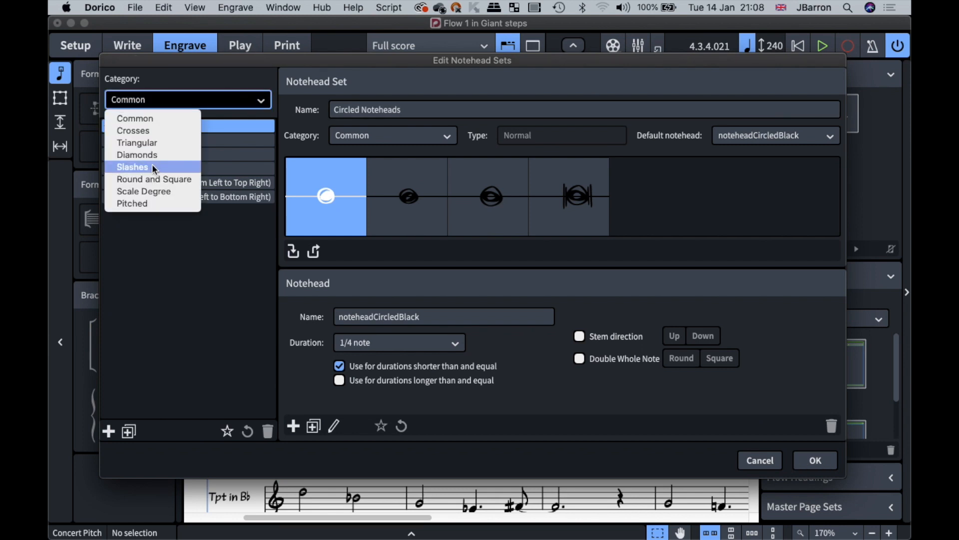
click(160, 143)
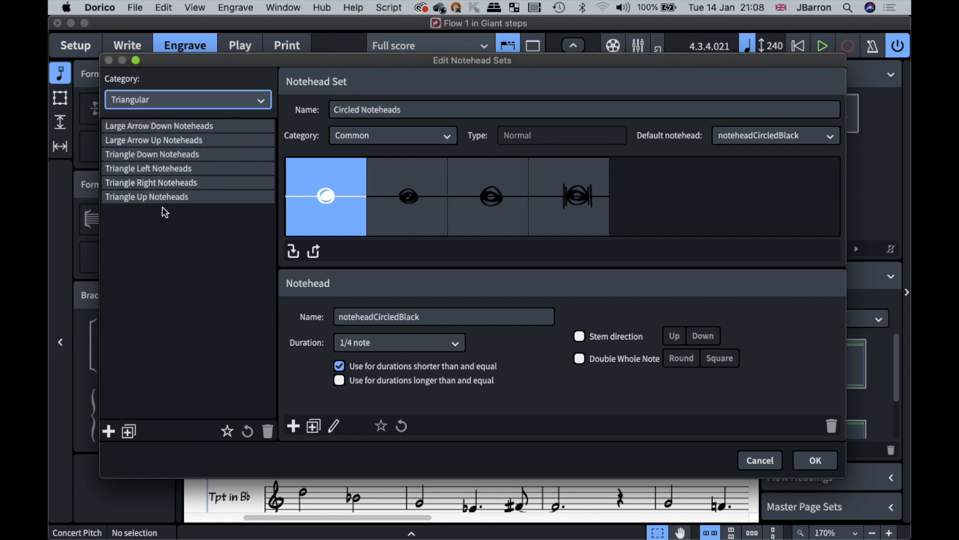
Preview the triangle down, left, right and large arrow up notehead sets, and return to Write mode without changing any set.
click(145, 154)
click(165, 169)
click(162, 182)
click(167, 141)
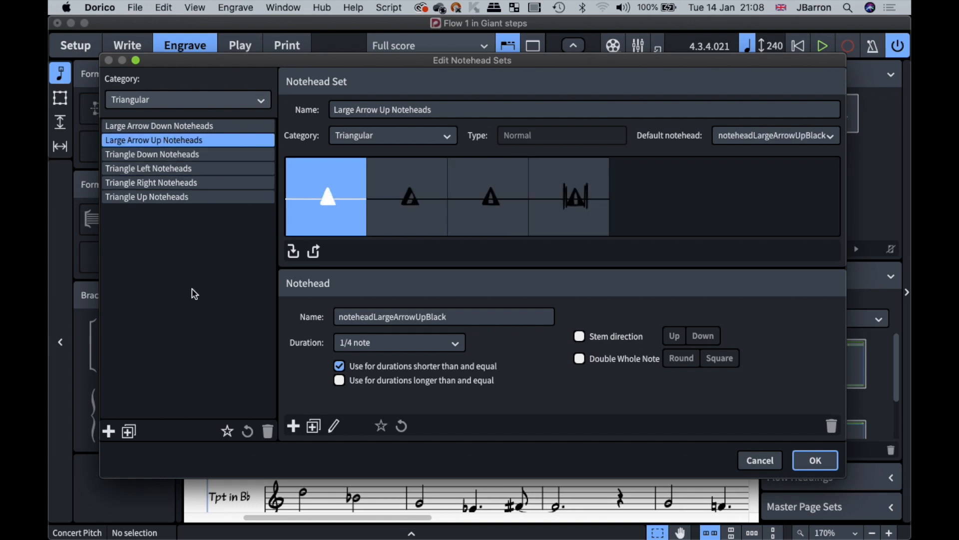
key(Escape)
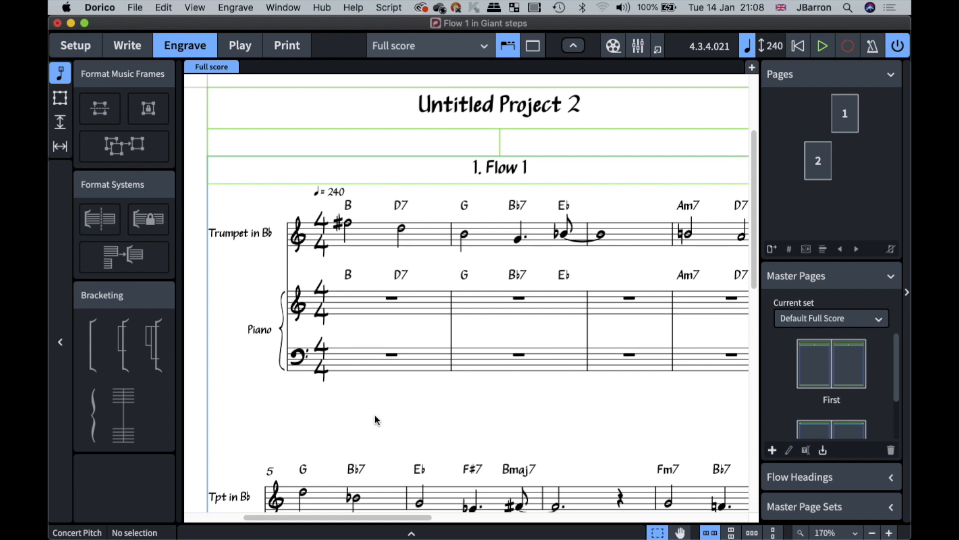
key(super+2)
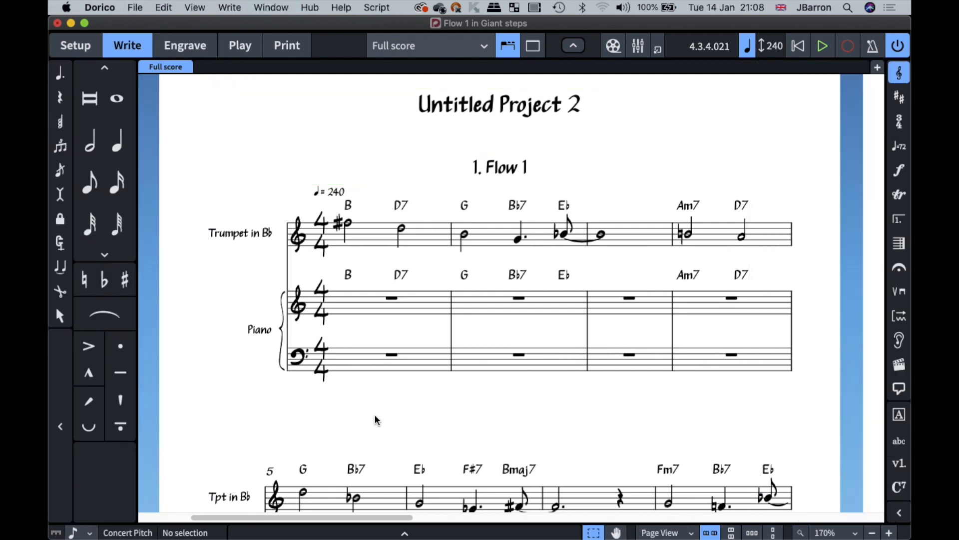
Switch to the My Tuesday Project score and bring the piano's slash region in bars 6 to 9 into view.
scroll(377, 420, down, 2)
scroll(377, 419, down, 3)
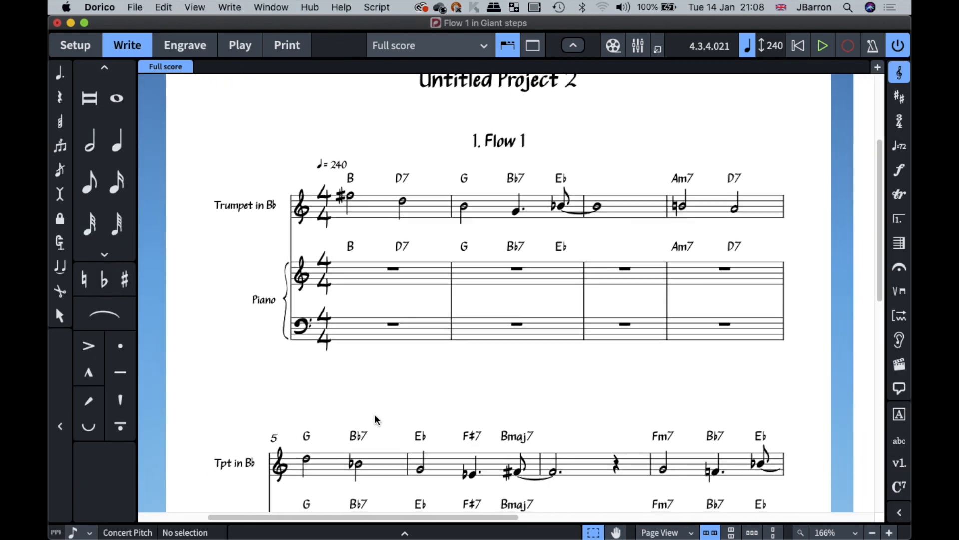
scroll(377, 420, right, 2)
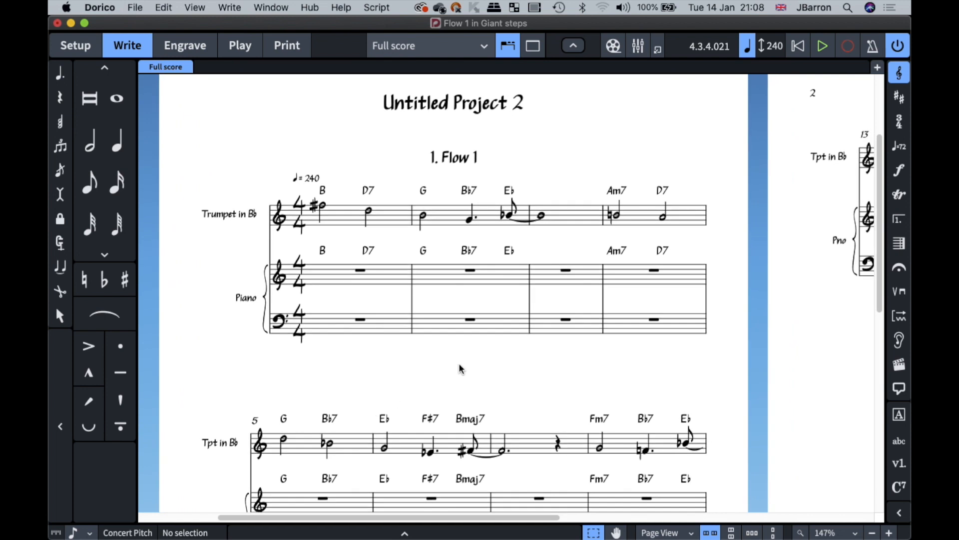
scroll(460, 368, right, 1)
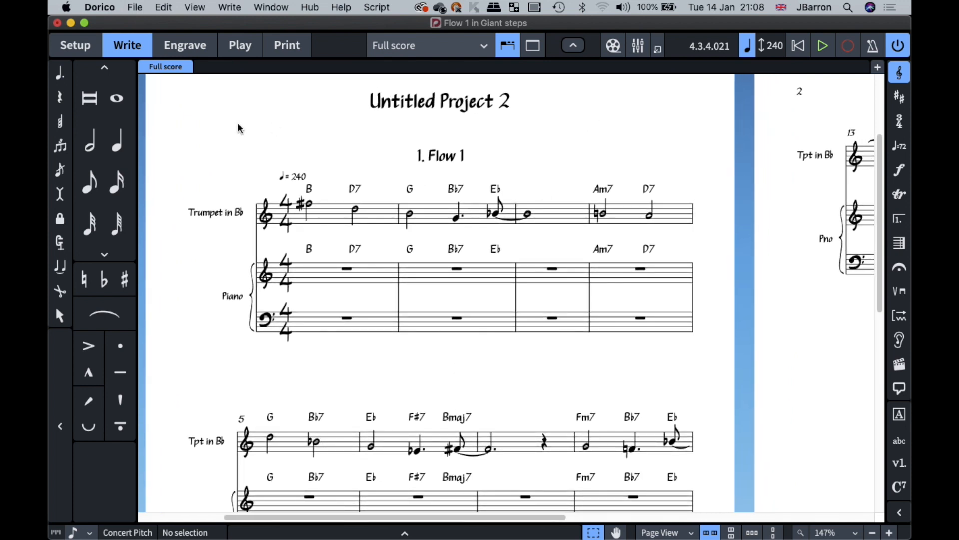
click(273, 7)
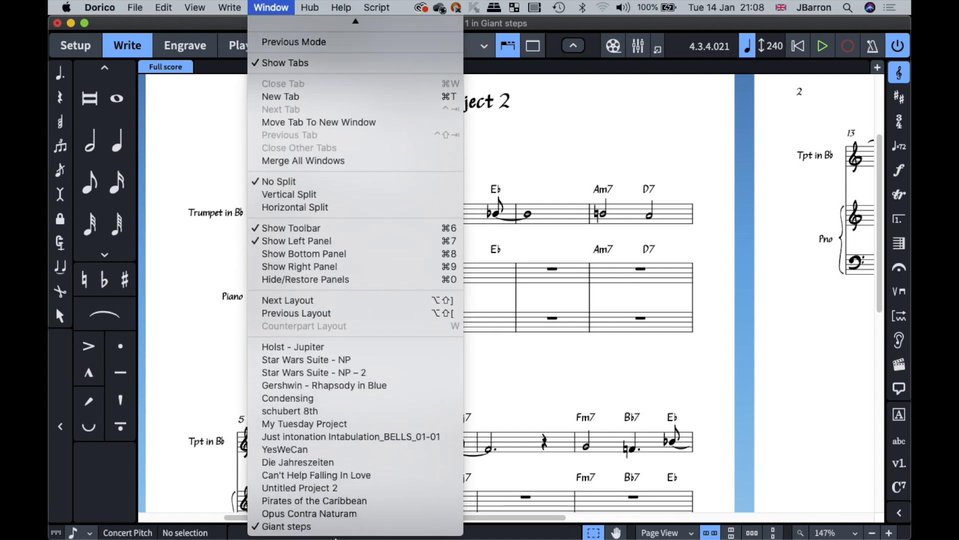
click(311, 424)
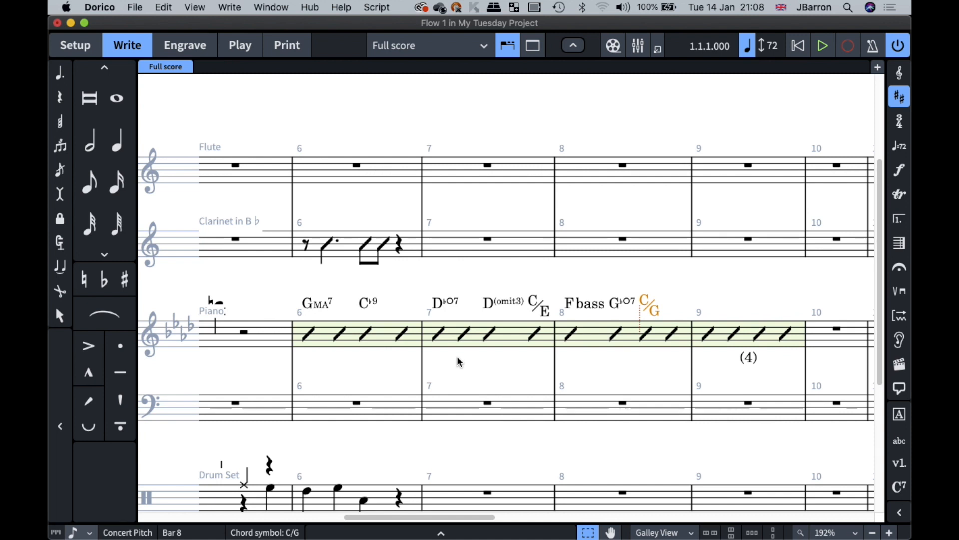
scroll(458, 360, down, 5)
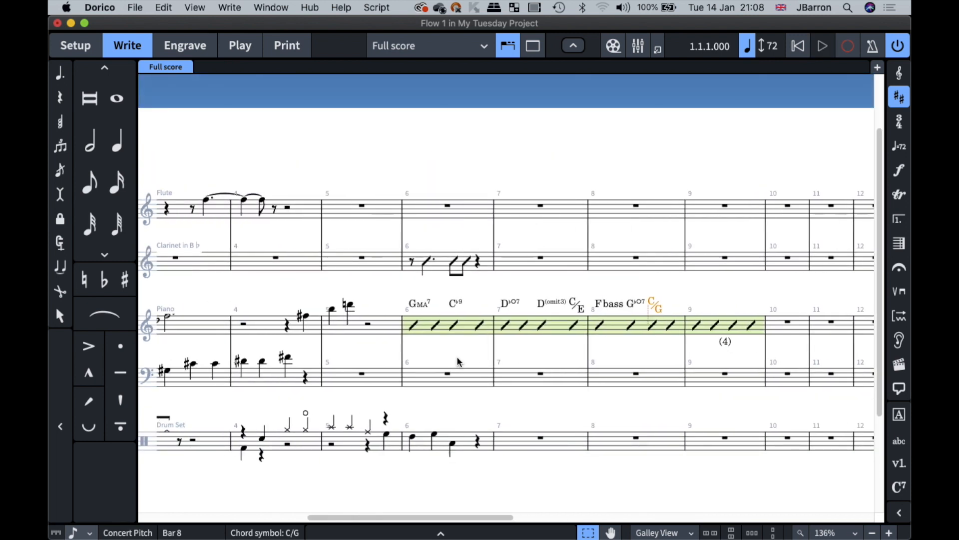
key(space)
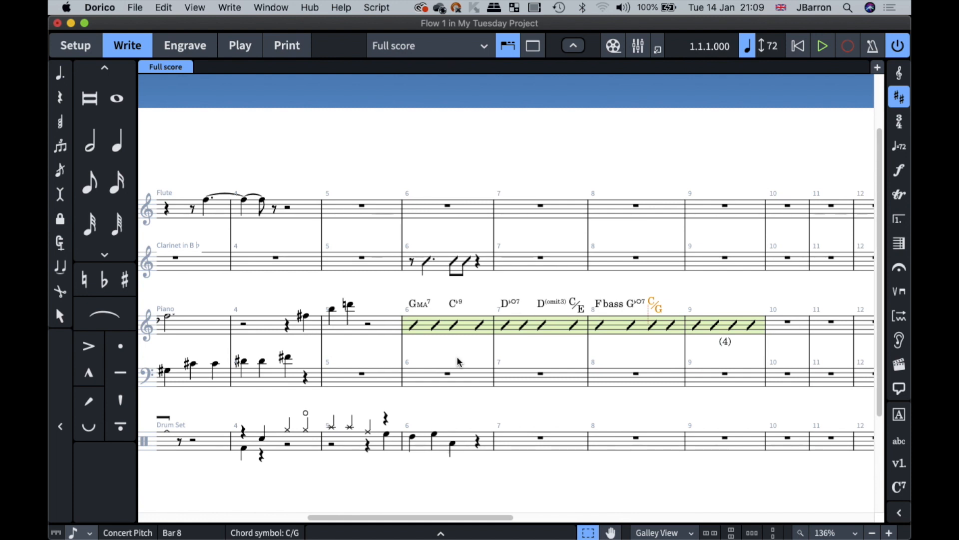
Add a dashed horizontal line with a filled arrowhead above the piano's upper staff across bars 3 and 4.
scroll(300, 335, left, 3)
click(282, 332)
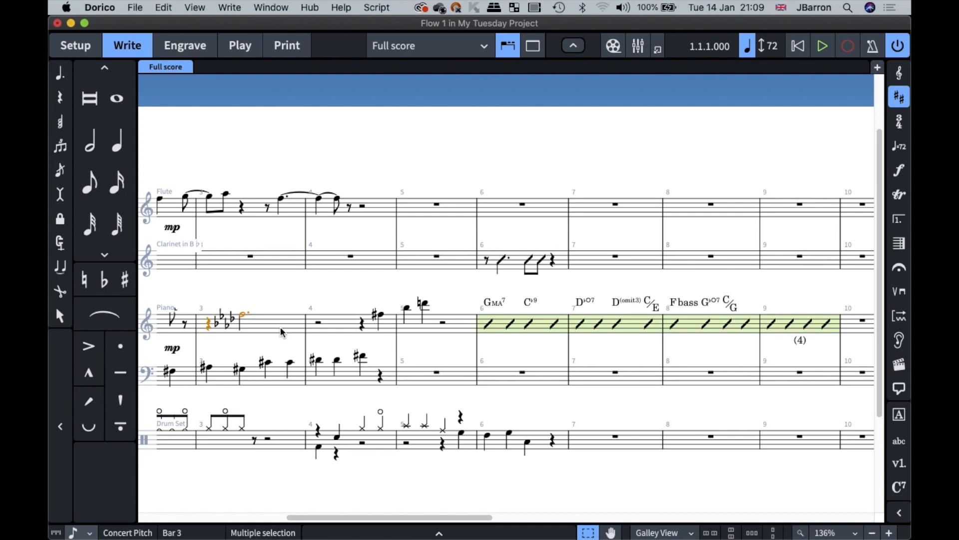
click(904, 316)
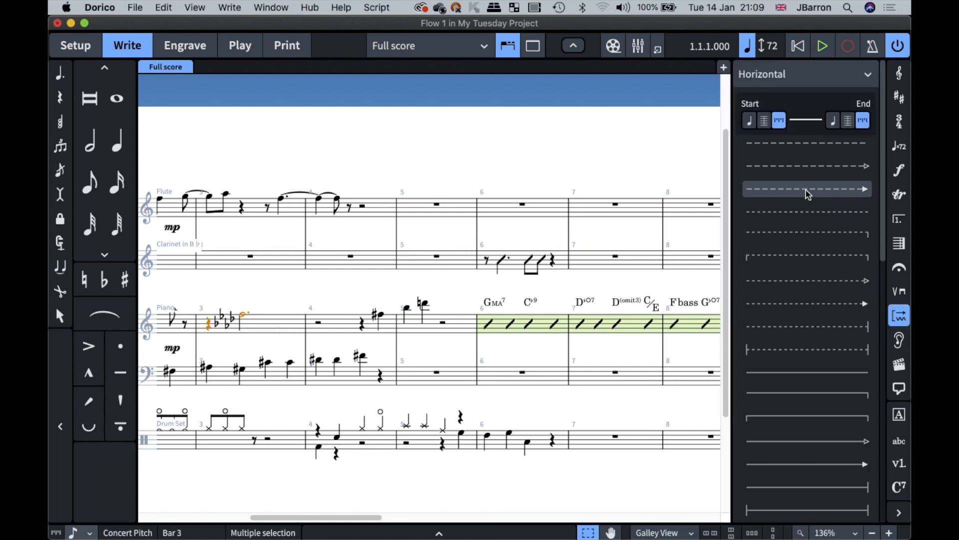
shift+click(380, 319)
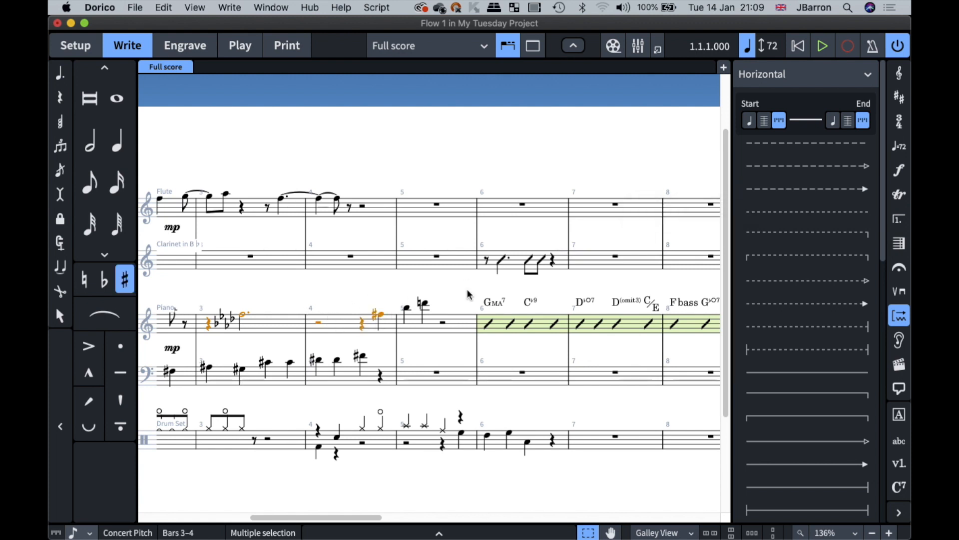
click(795, 195)
key(super+equal)
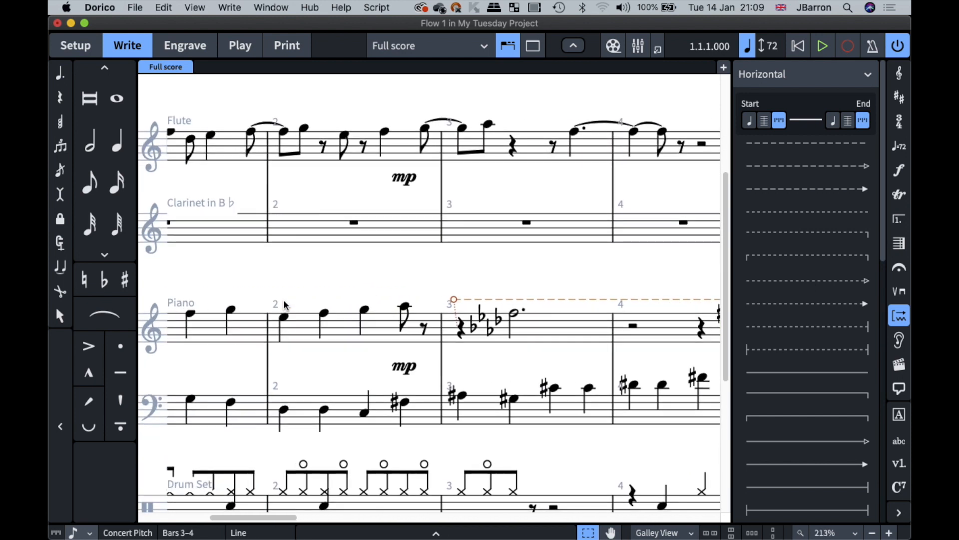
scroll(284, 301, right, 4)
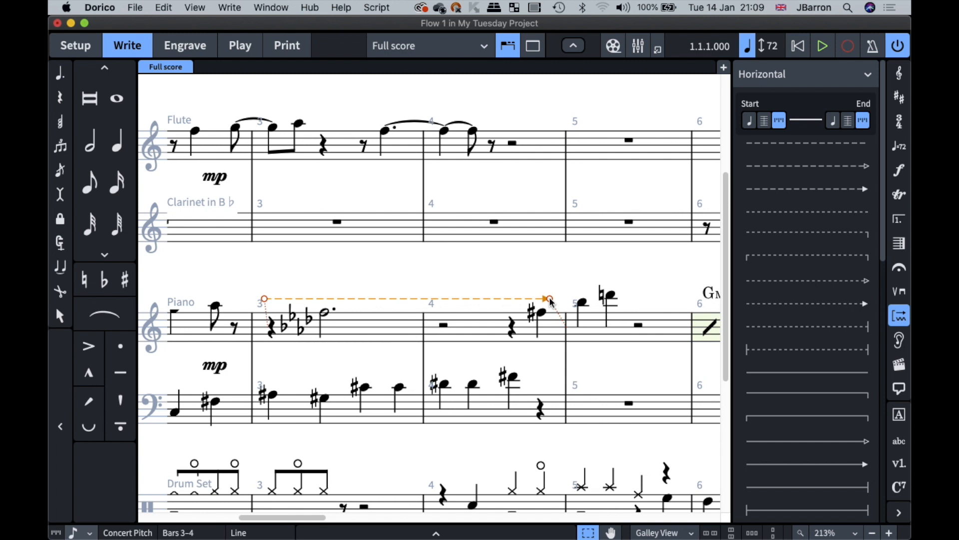
key(super+minus)
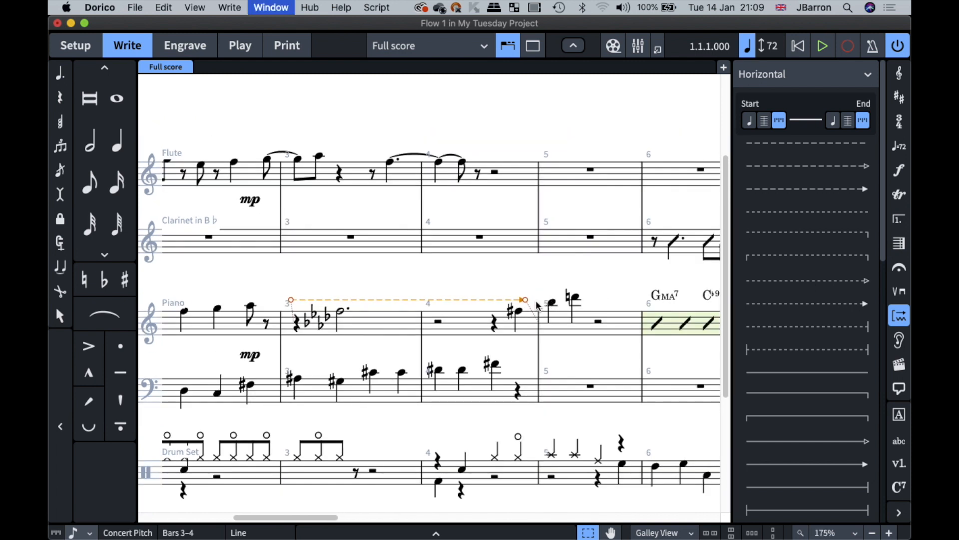
Examine in Engrave mode how the dashed arrow line continues across the system break on the first page.
key(super+3)
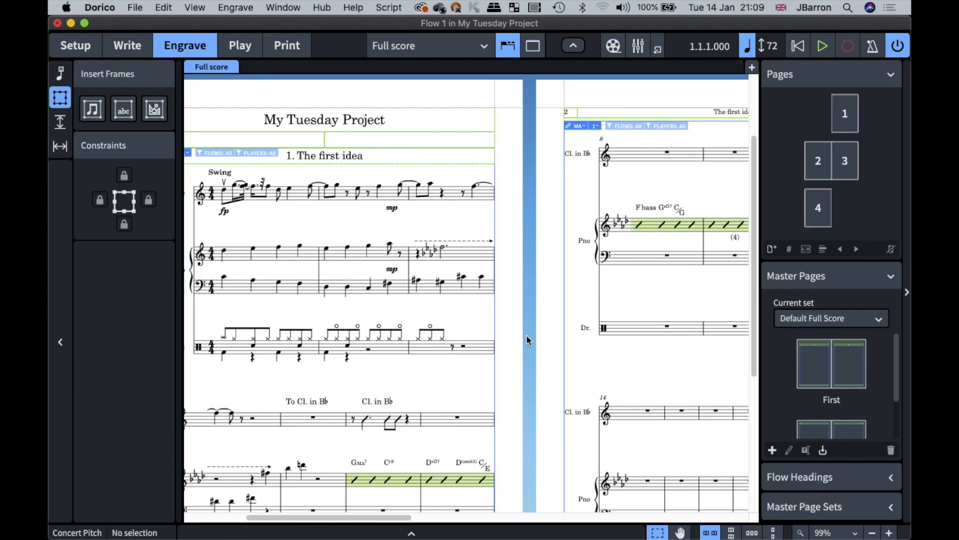
key(super+9)
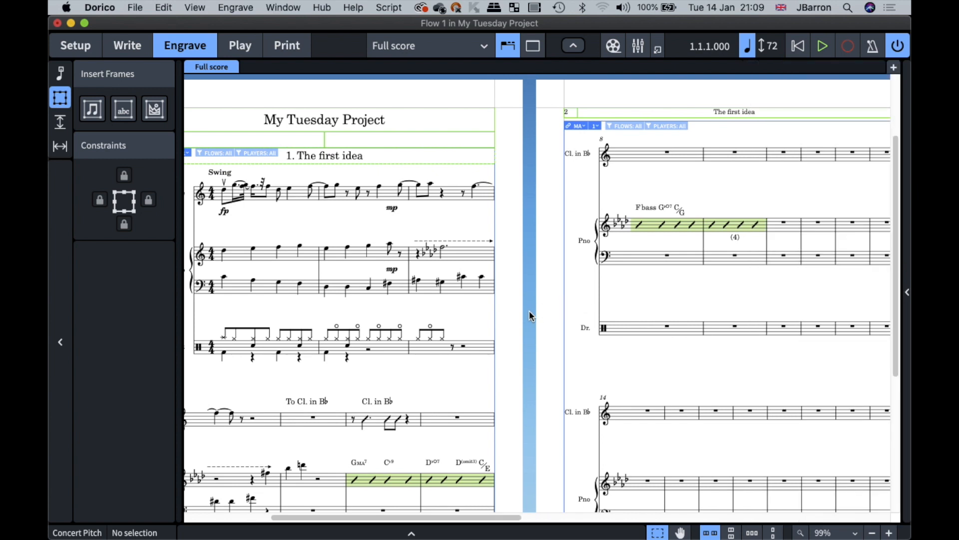
scroll(531, 316, left, 4)
scroll(531, 317, down, 5)
scroll(432, 350, up, 2)
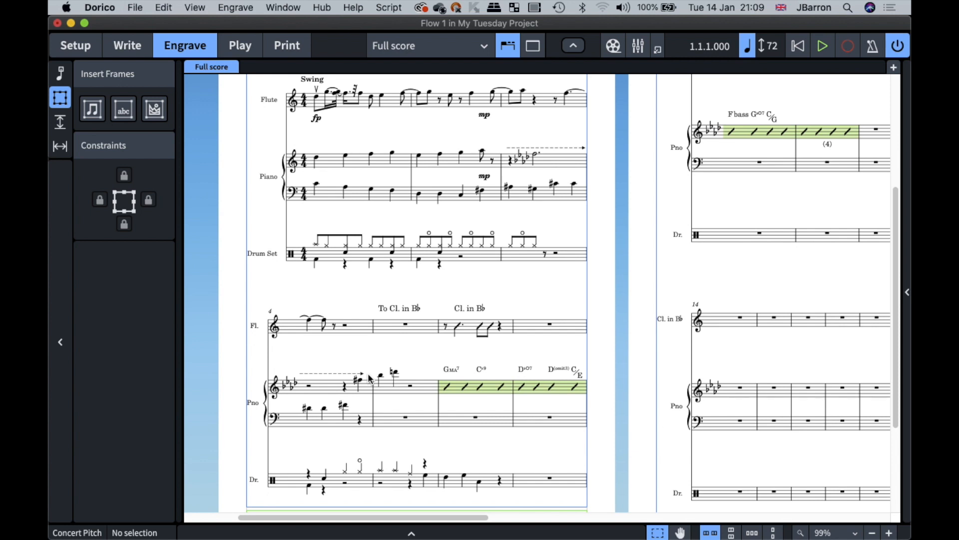
In Write mode, add a tapering wedge line above the clarinet's bar 6 and change it to a wavy line.
key(super+2)
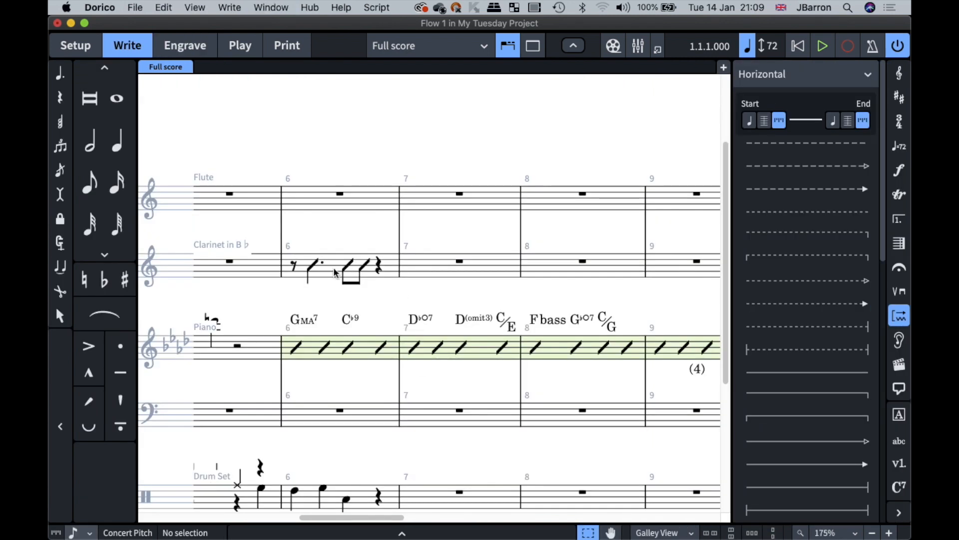
click(335, 272)
scroll(820, 350, down, 10)
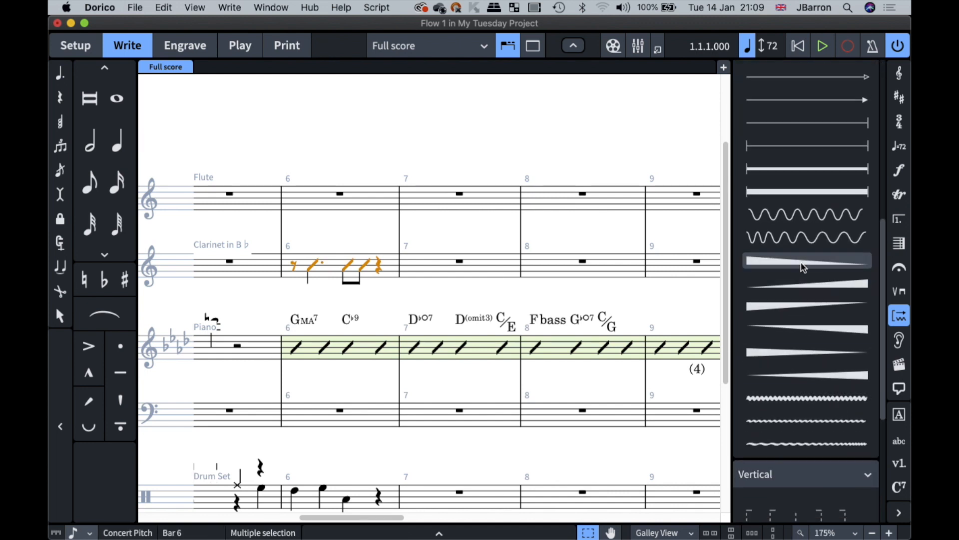
click(804, 269)
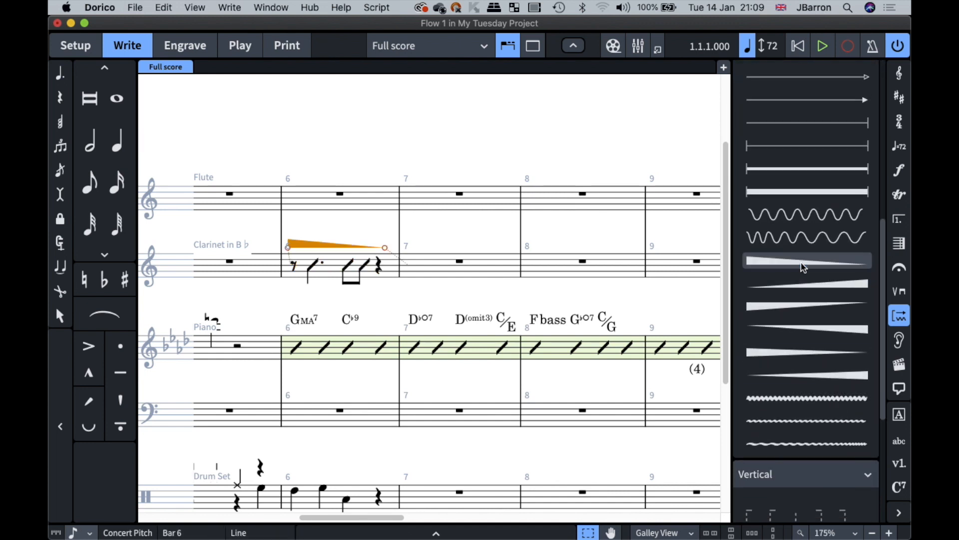
click(805, 215)
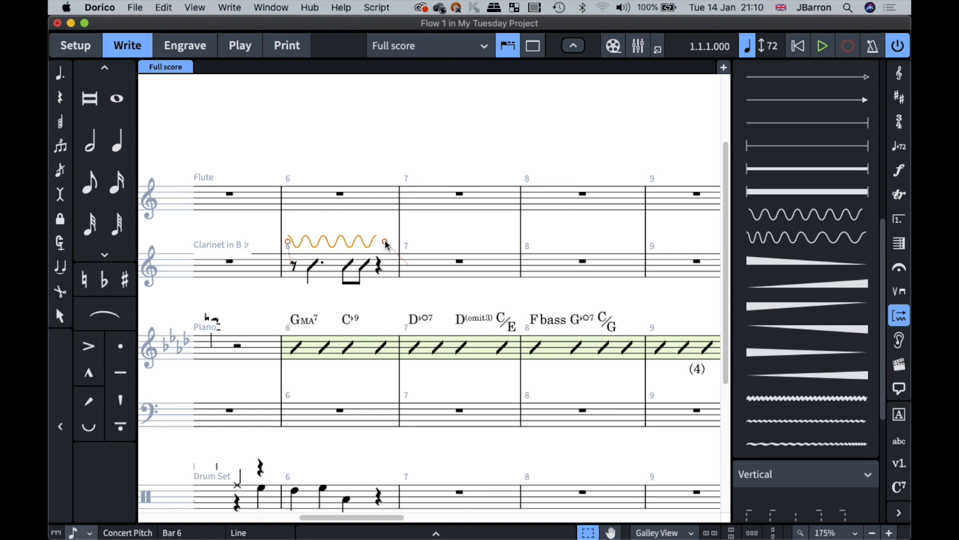
Switch to Finder, open the Mystic Circle of The Young Girls project from the NAMM 20 folder, and select its Viola player in Setup mode.
key(super+Tab)
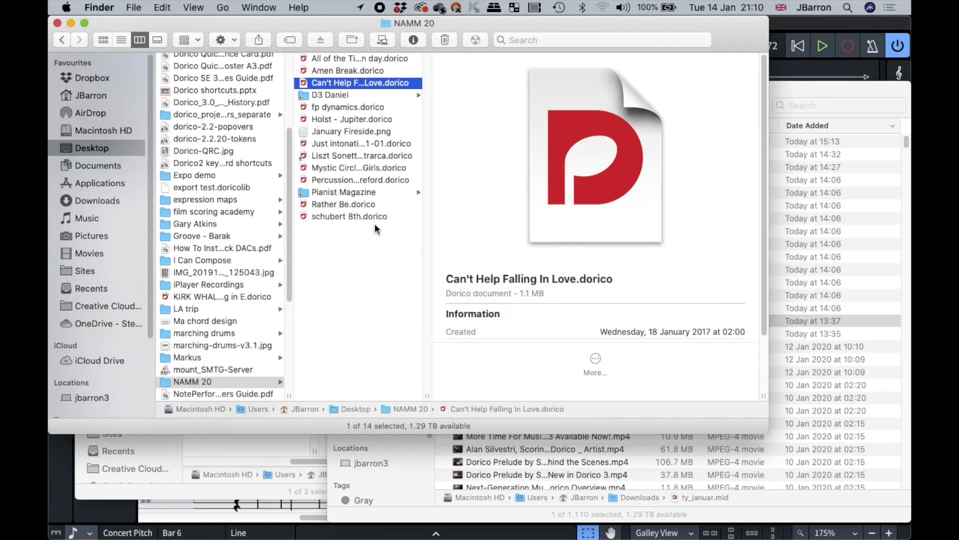
double_click(350, 167)
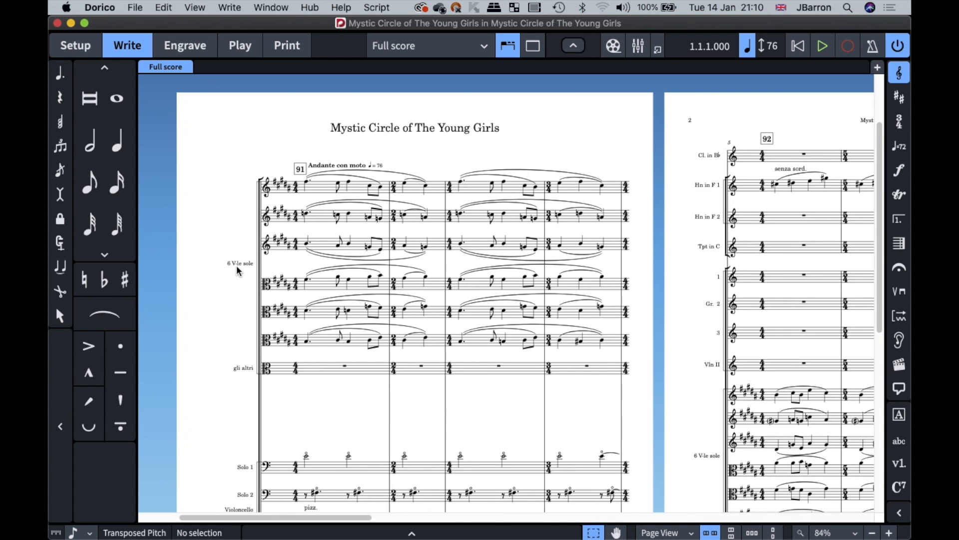
key(super+1)
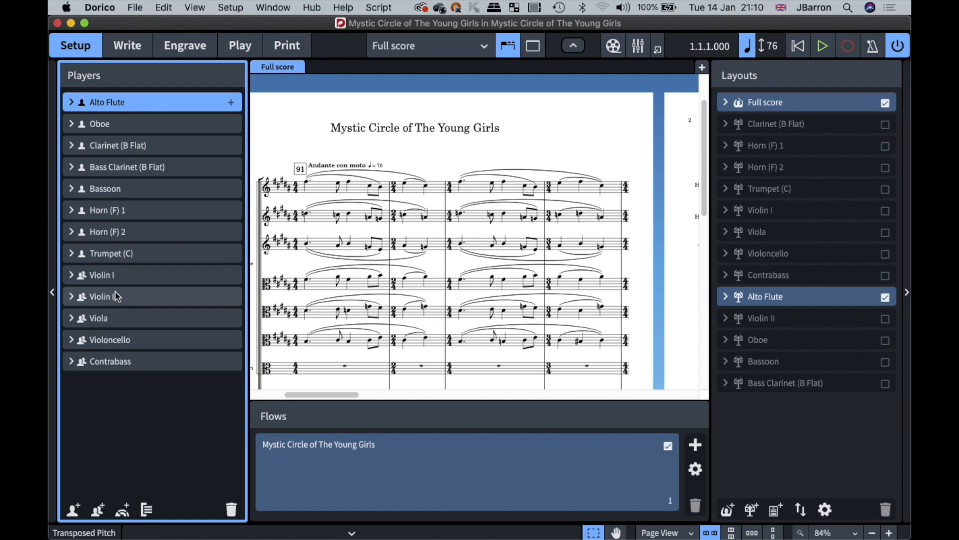
click(100, 319)
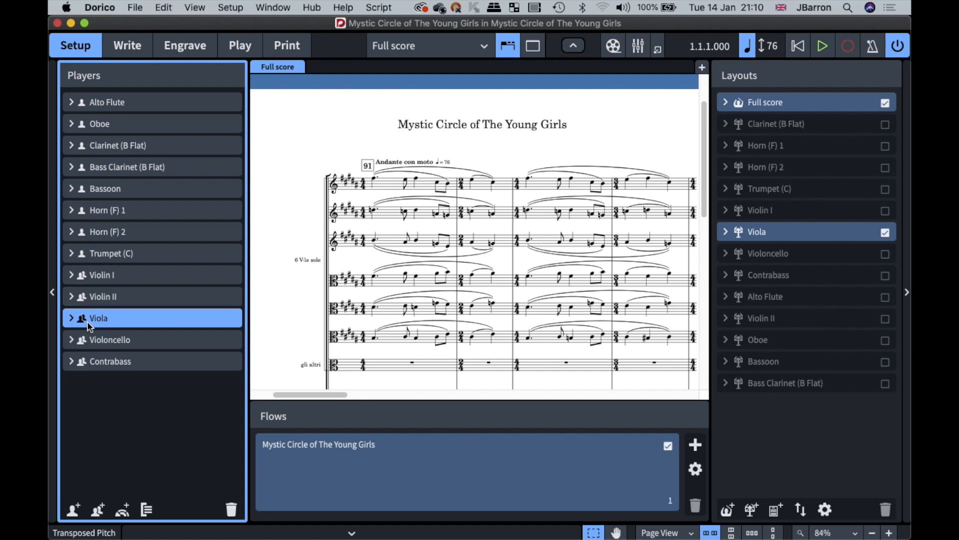
Examine the divided viola, violoncello and contrabass staves on the score's first page in Write mode.
key(super+2)
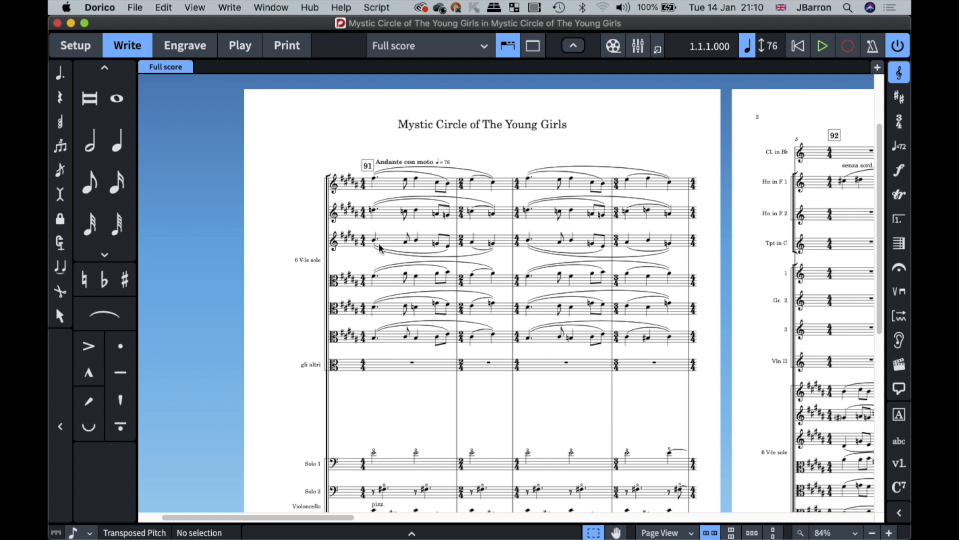
scroll(356, 368, down, 5)
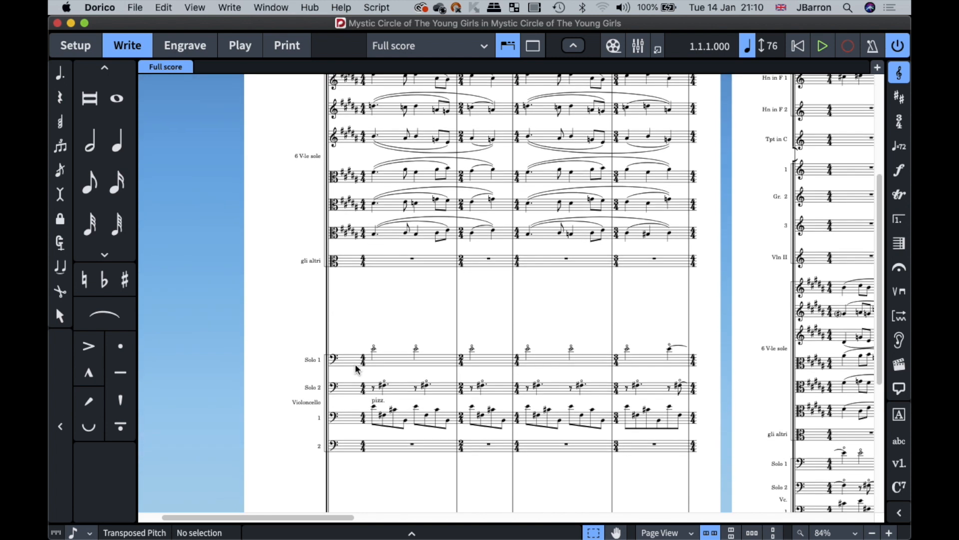
scroll(313, 400, down, 5)
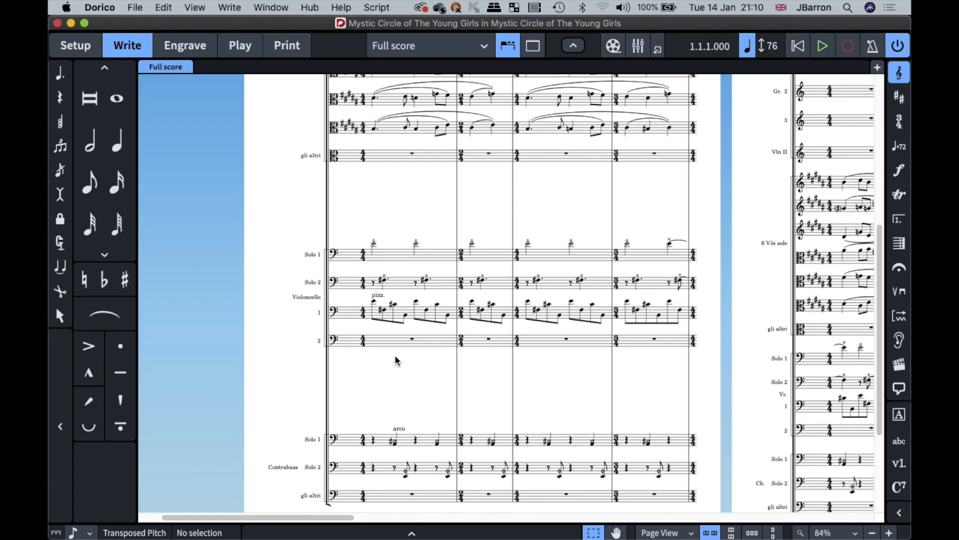
Open the viola's divisi change at bar 1, examine its solo and gli altri divisions, and close it without changes.
scroll(397, 360, up, 5)
scroll(403, 321, up, 4)
scroll(404, 321, right, 10)
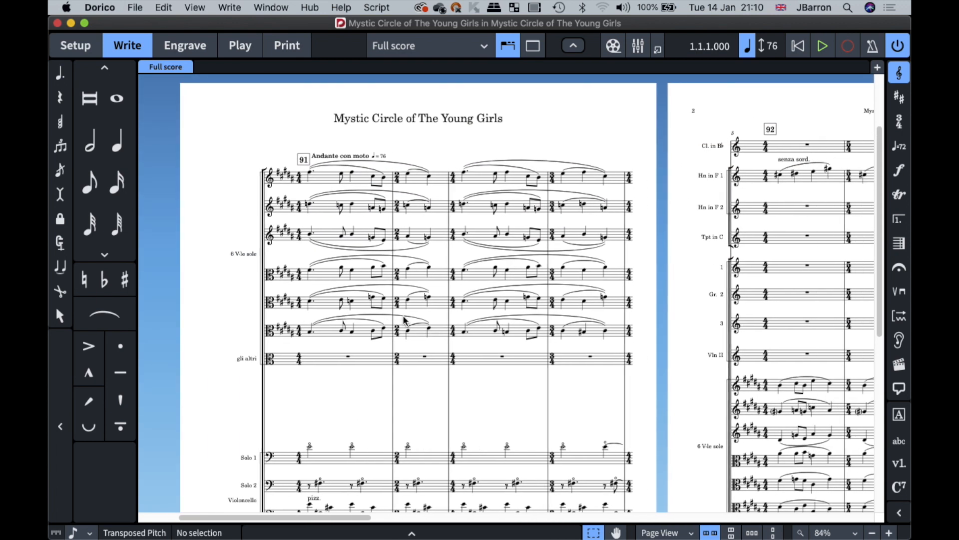
scroll(404, 321, left, 5)
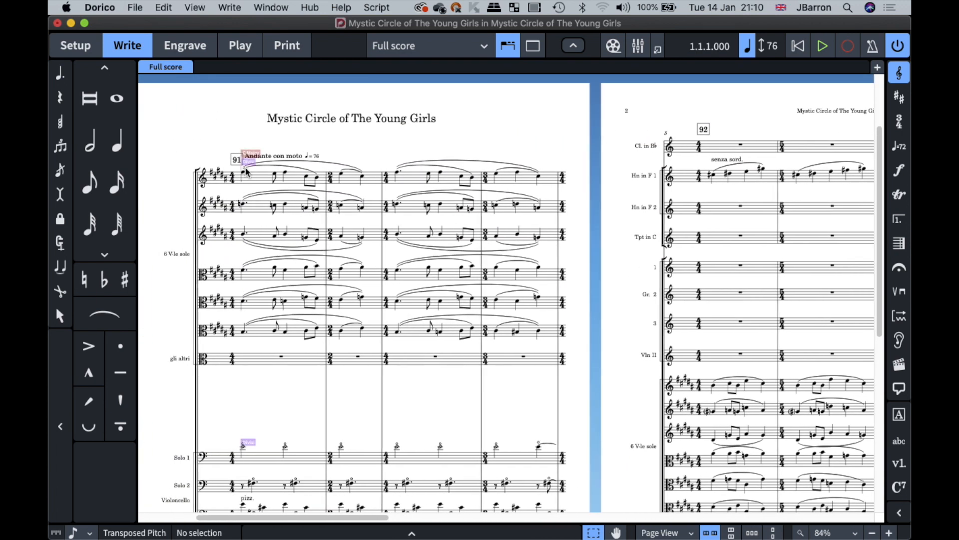
double_click(248, 160)
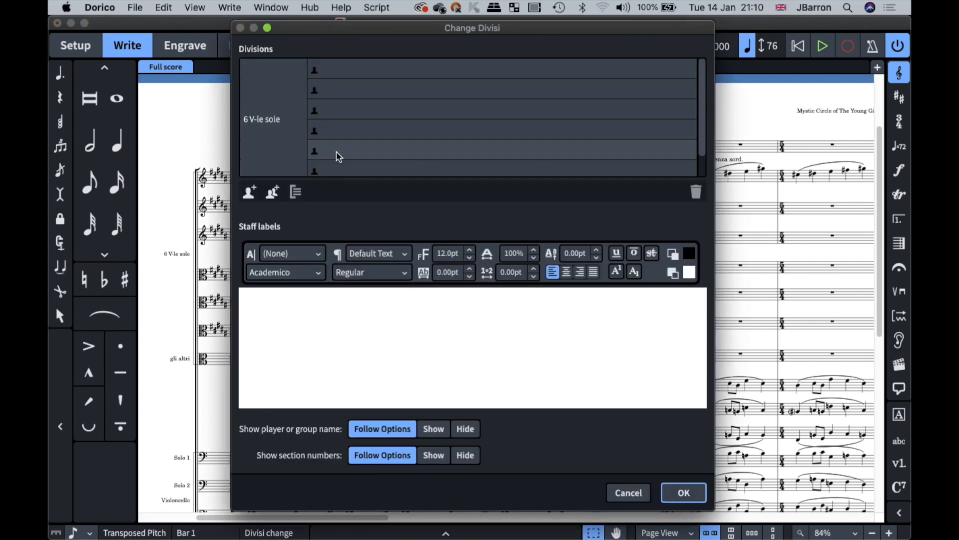
scroll(336, 154, down, 1)
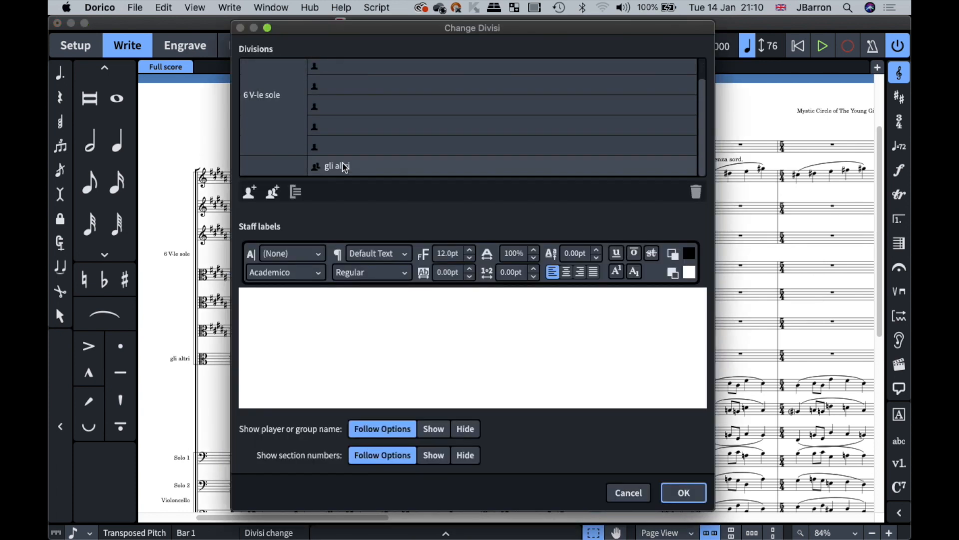
click(293, 129)
click(336, 147)
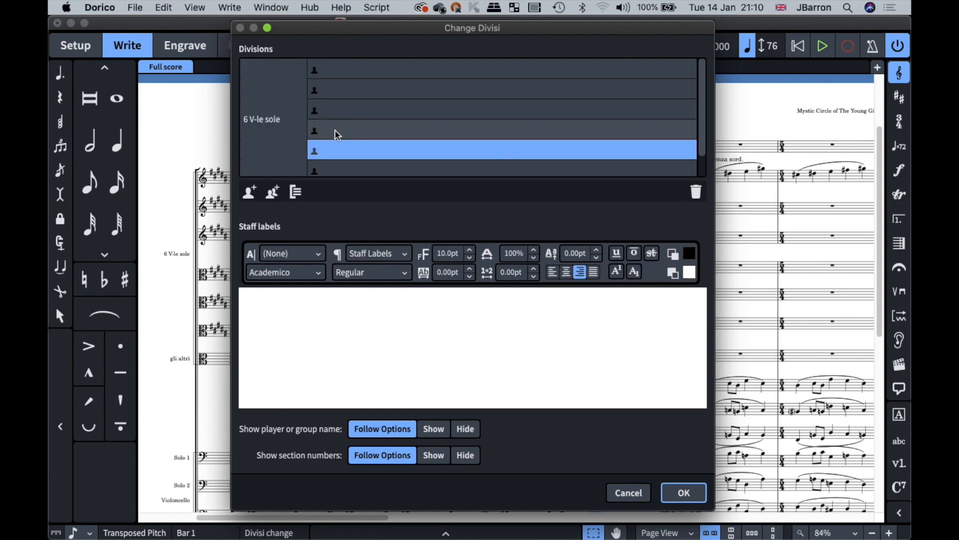
click(336, 116)
click(628, 492)
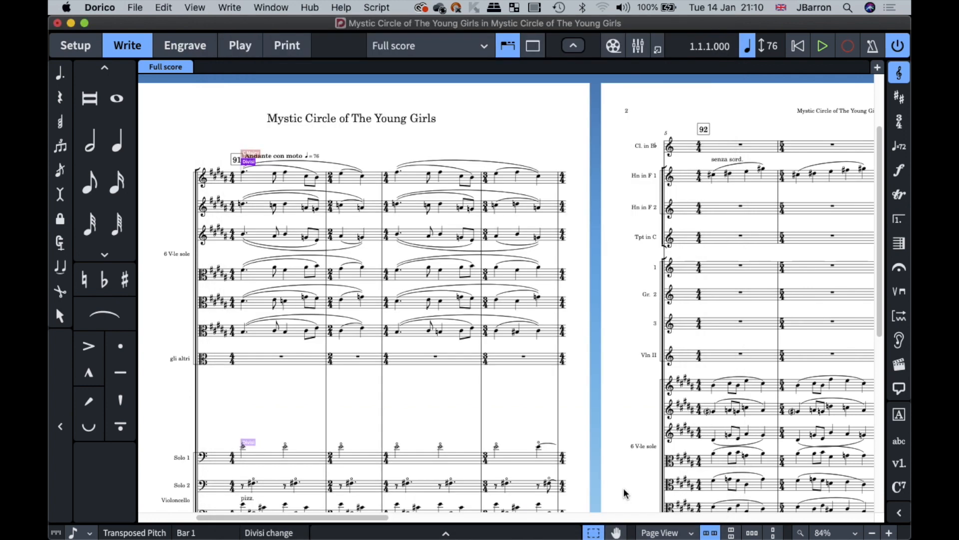
Open the violoncello's divisi change at bar 1 and review its solo and section divisions.
scroll(256, 448, down, 2)
scroll(256, 448, down, 3)
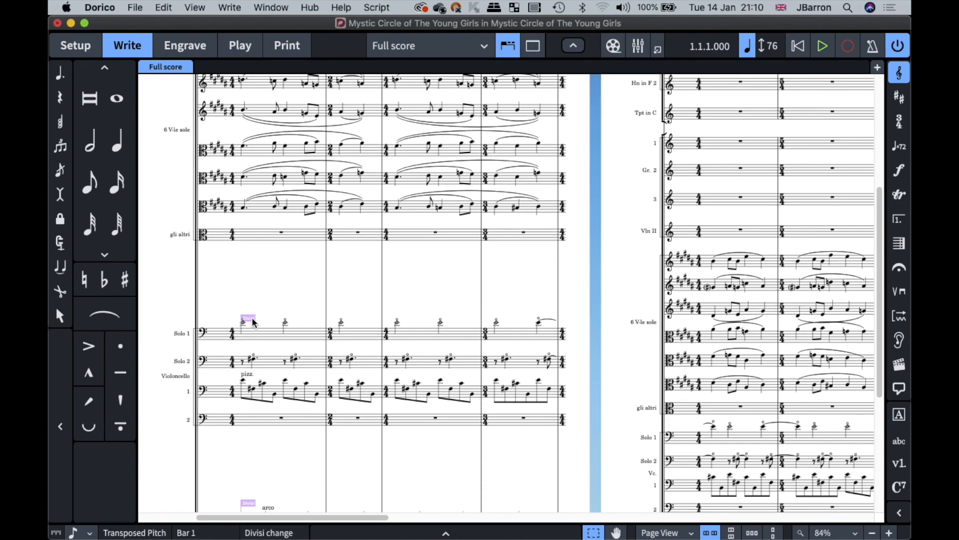
double_click(252, 320)
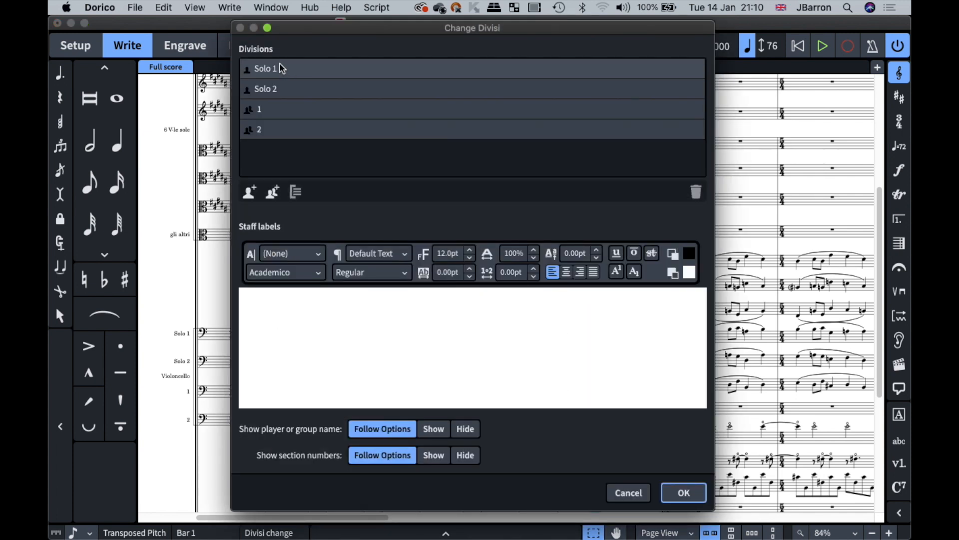
key(Return)
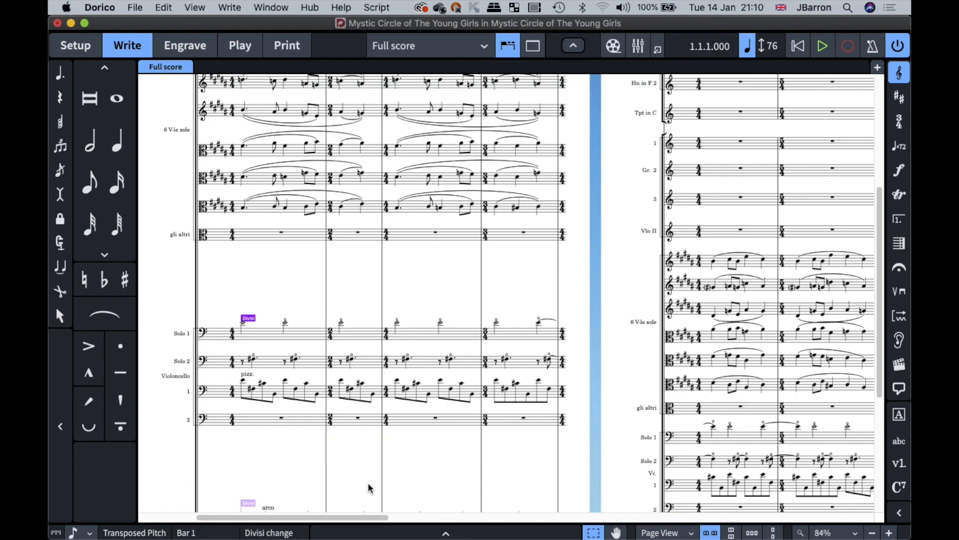
Find the violas' unison change in bar 8 on page 2 and examine the surrounding divided staves.
scroll(368, 487, down, 5)
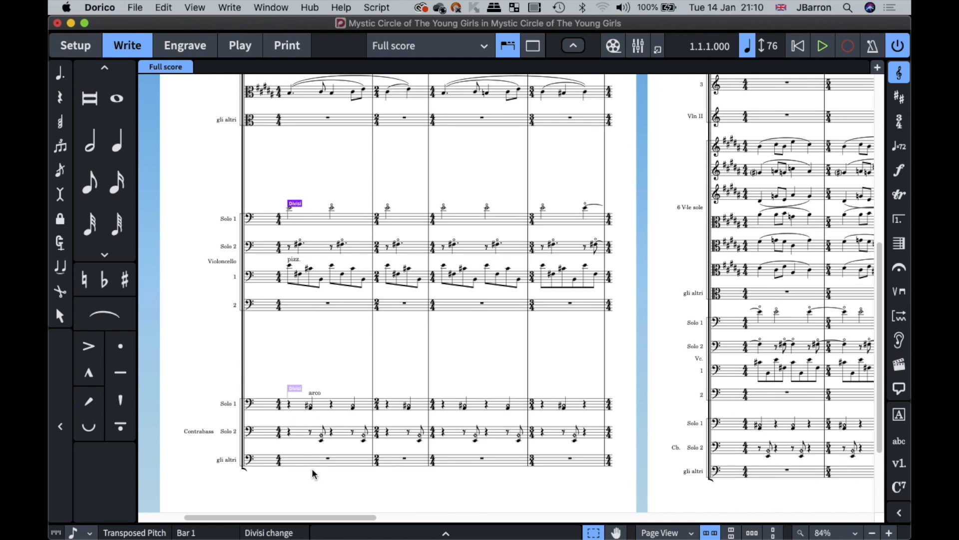
scroll(315, 472, right, 5)
scroll(315, 472, up, 4)
scroll(399, 190, up, 3)
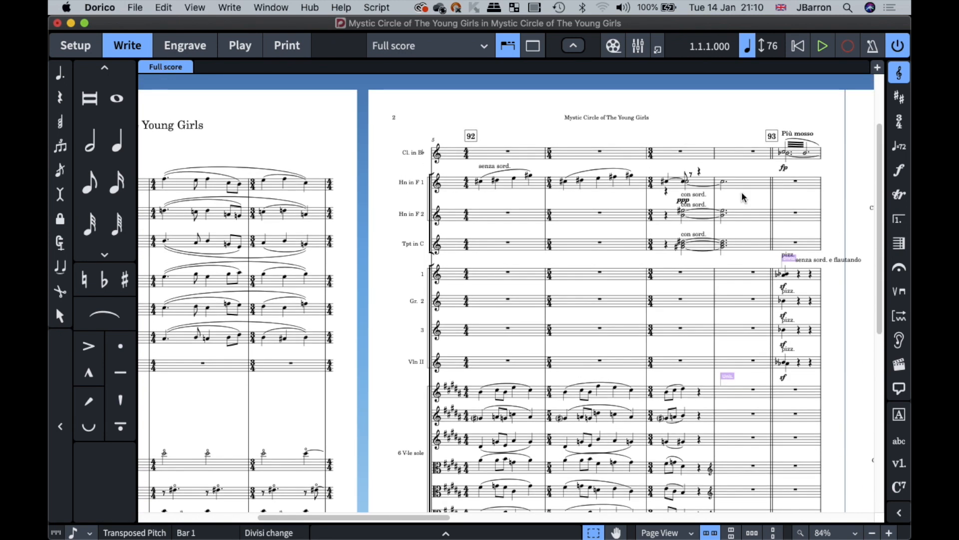
scroll(840, 231, right, 3)
scroll(840, 231, down, 2)
click(661, 321)
scroll(664, 321, up, 5)
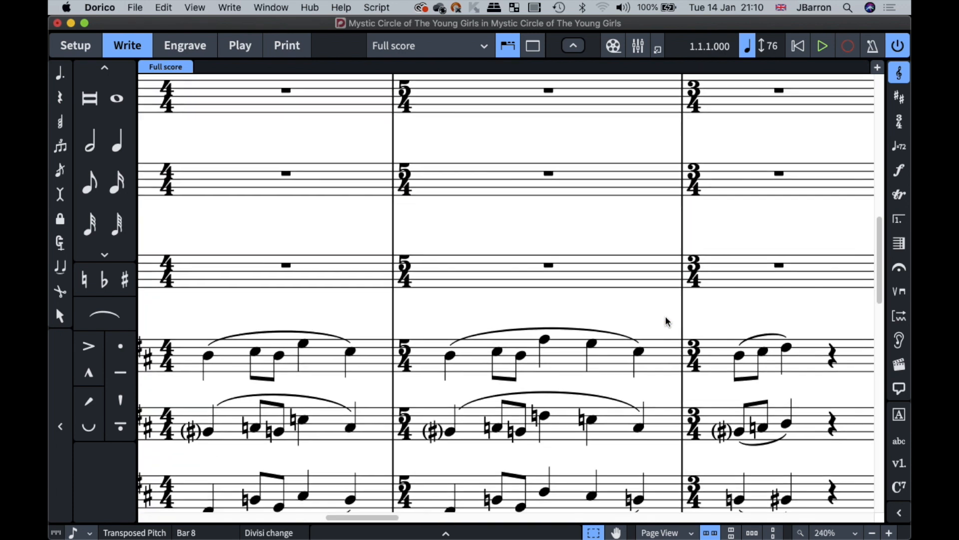
scroll(635, 324, down, 4)
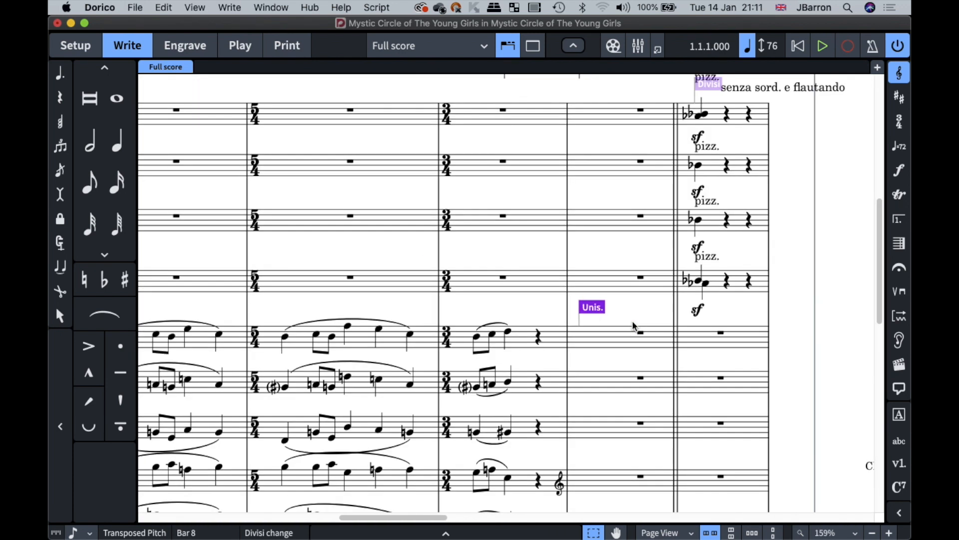
scroll(685, 346, down, 5)
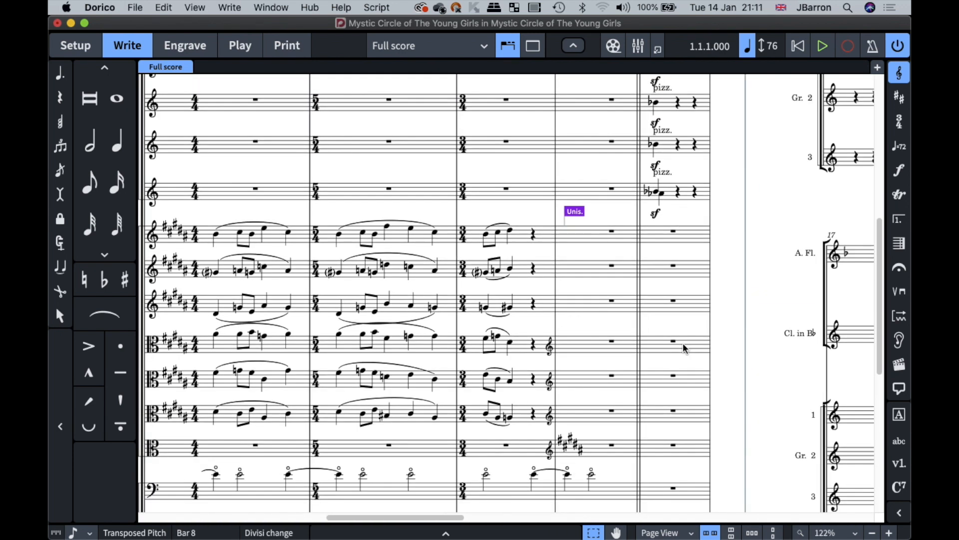
scroll(665, 178, left, 10)
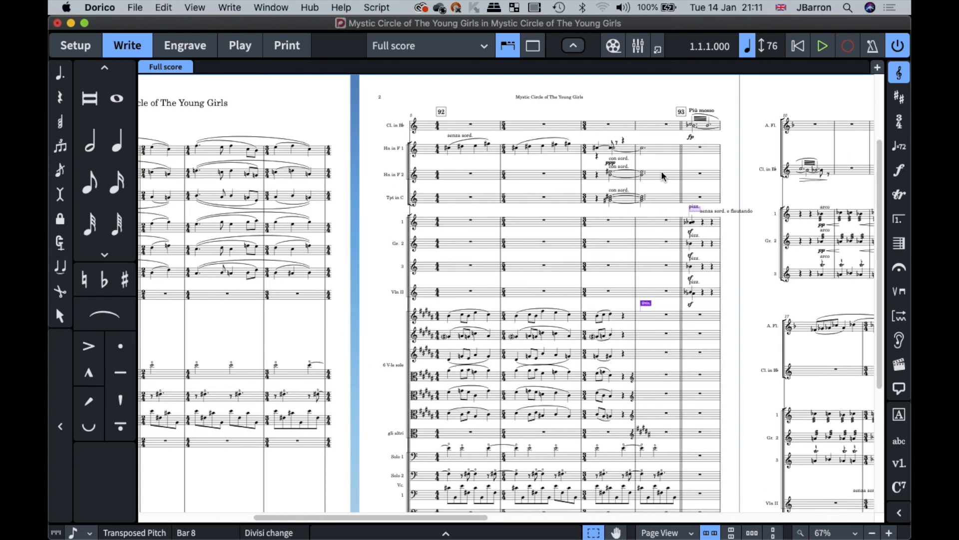
Hide the score's signposts and play it back from bar 1 into bar 5, following the divided strings.
click(341, 334)
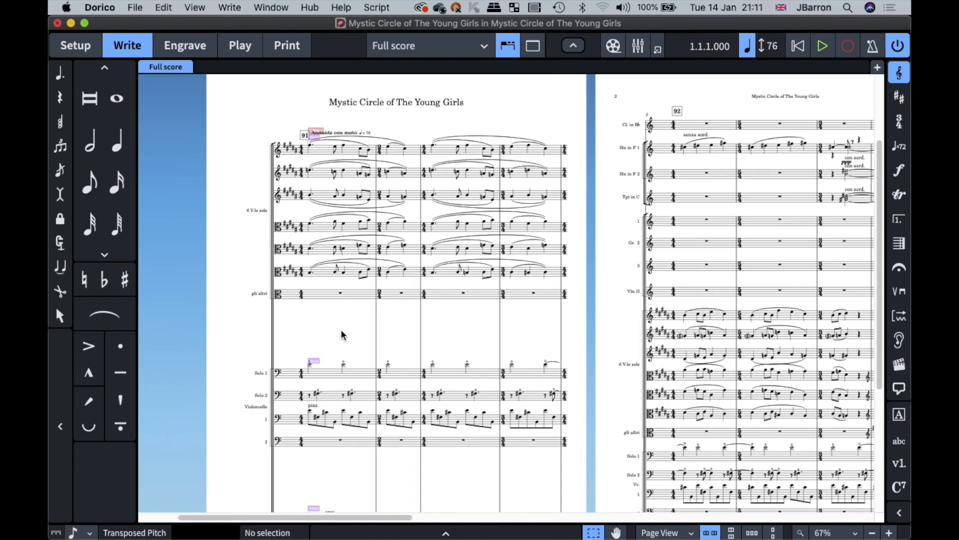
key(super+alt+shift+s)
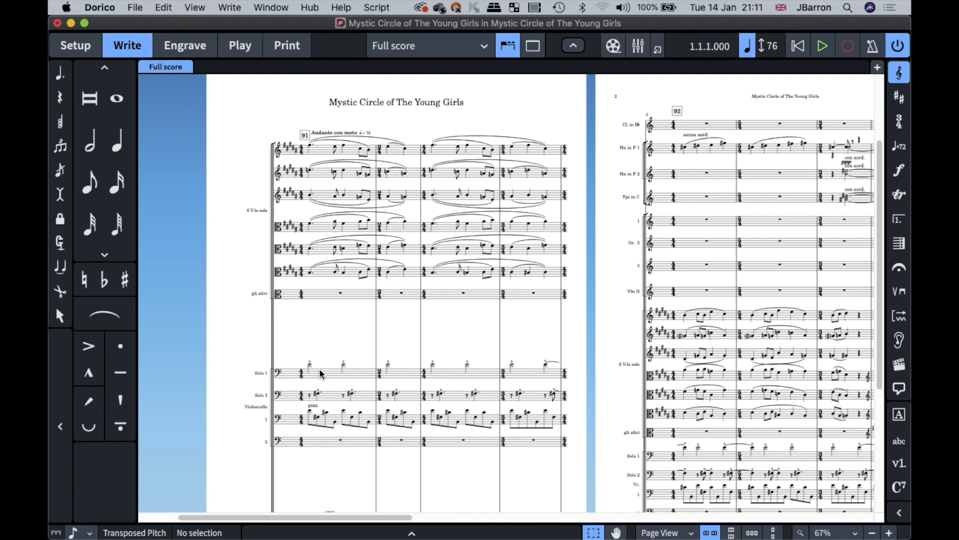
key(space)
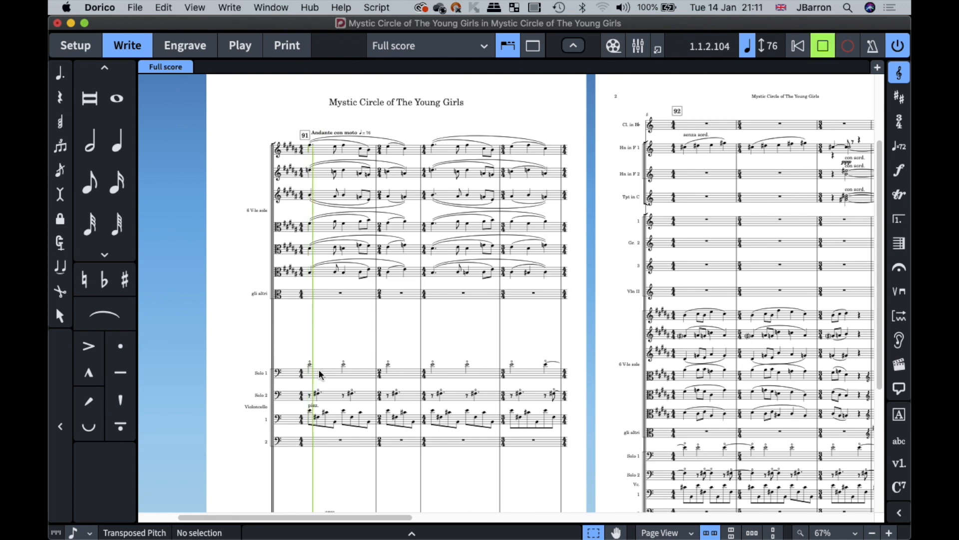
key(super+equal)
key(super+equal)
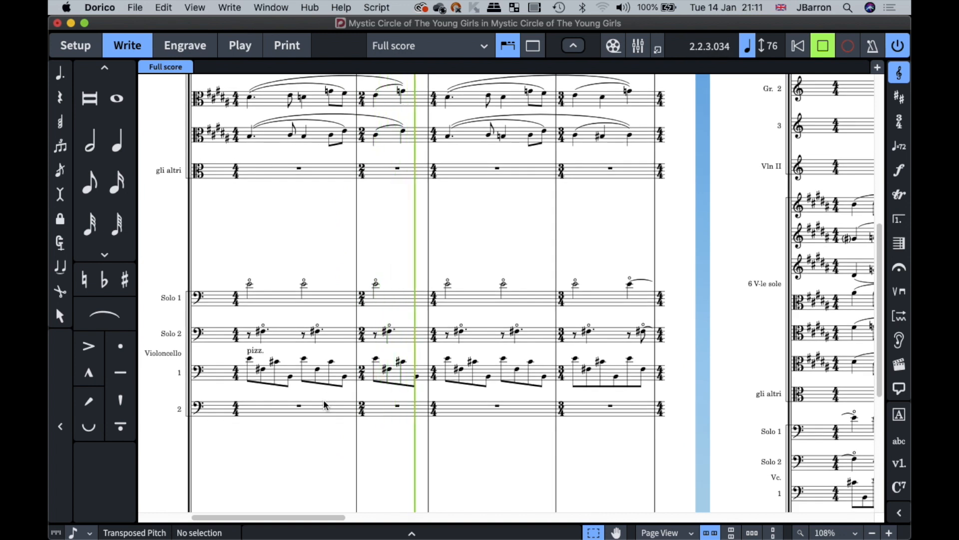
scroll(324, 404, down, 5)
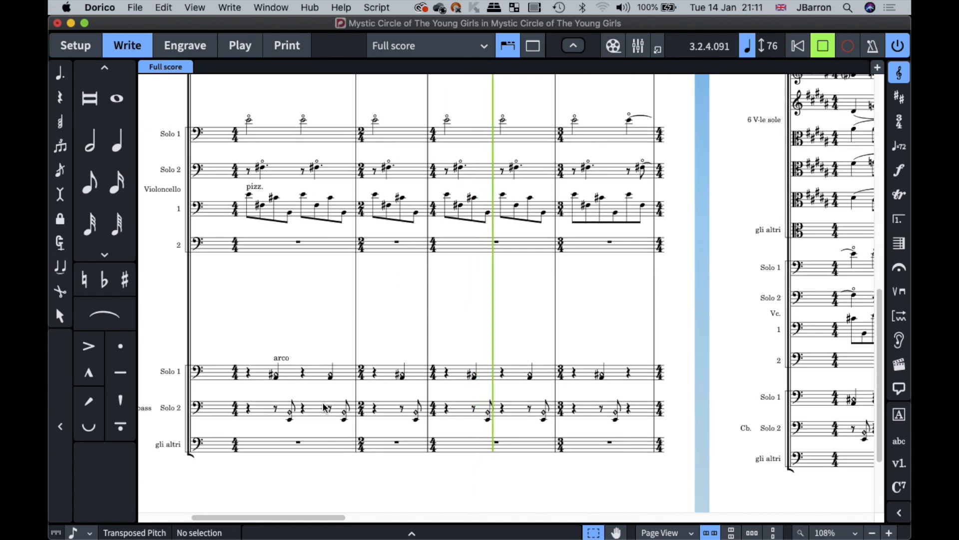
key(super+minus)
scroll(386, 339, up, 8)
scroll(386, 343, up, 3)
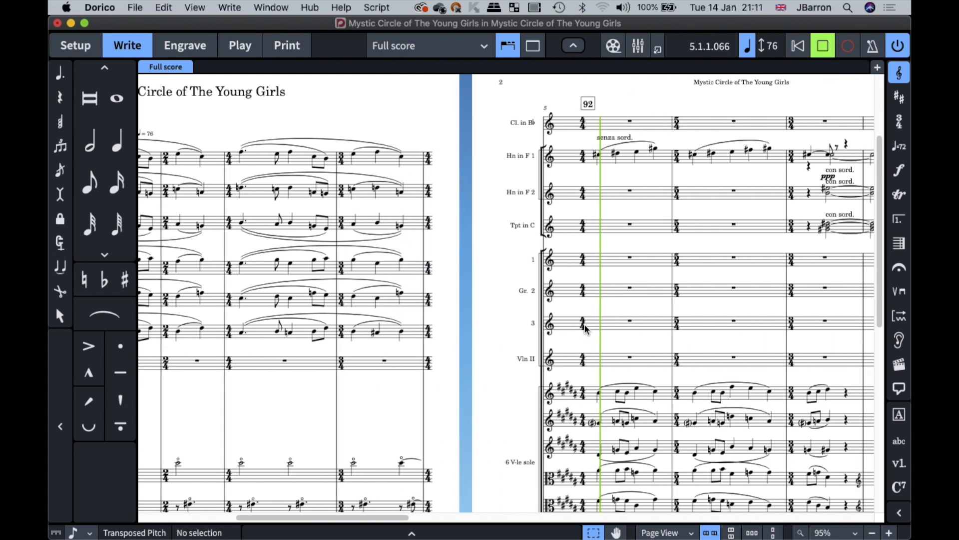
key(space)
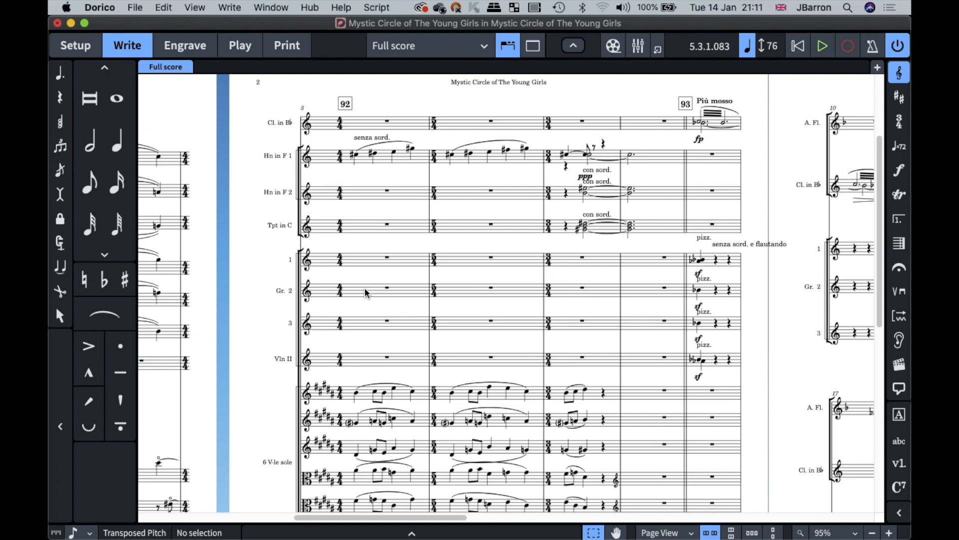
Create a new Common playing technique of the Glyph type and delete the placeholder text from its symbol.
scroll(365, 292, down, 5)
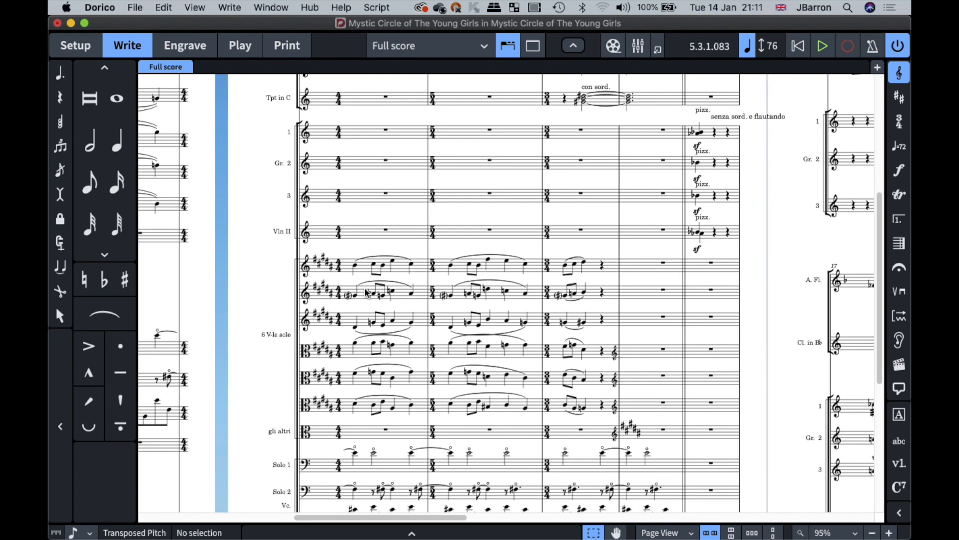
scroll(365, 293, down, 3)
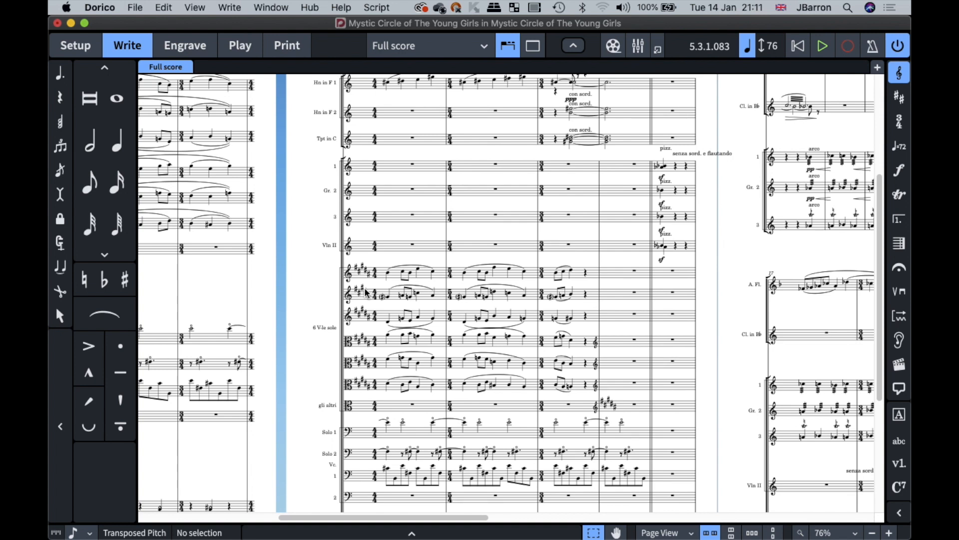
click(907, 291)
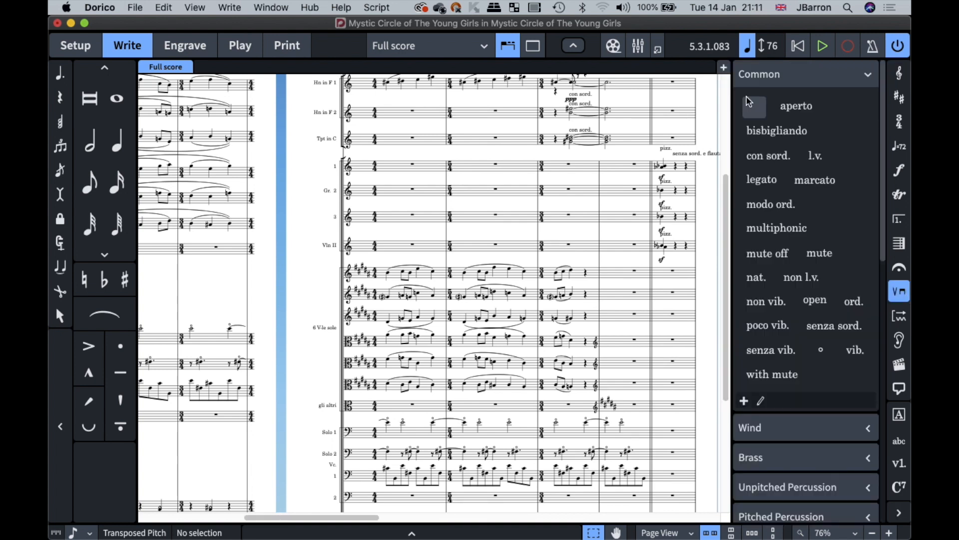
click(745, 400)
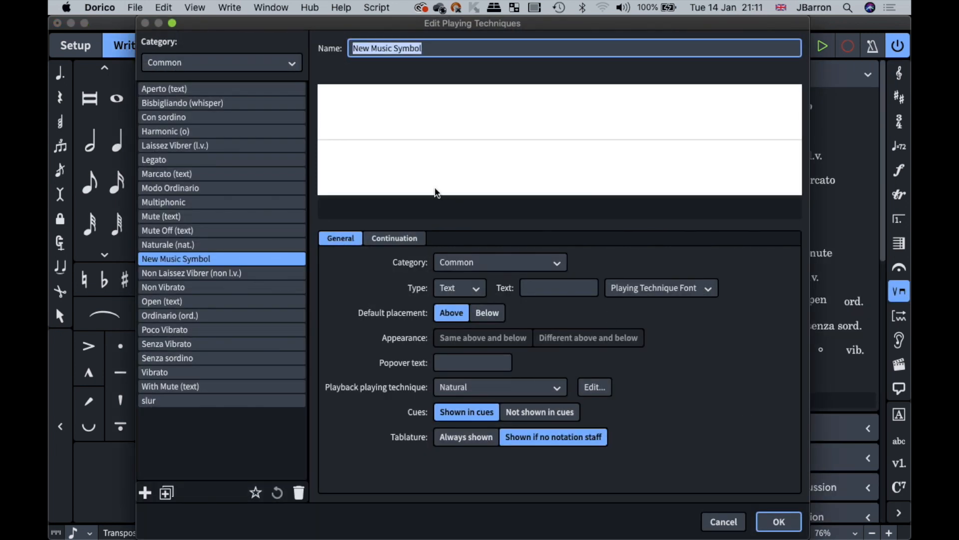
click(445, 287)
click(456, 306)
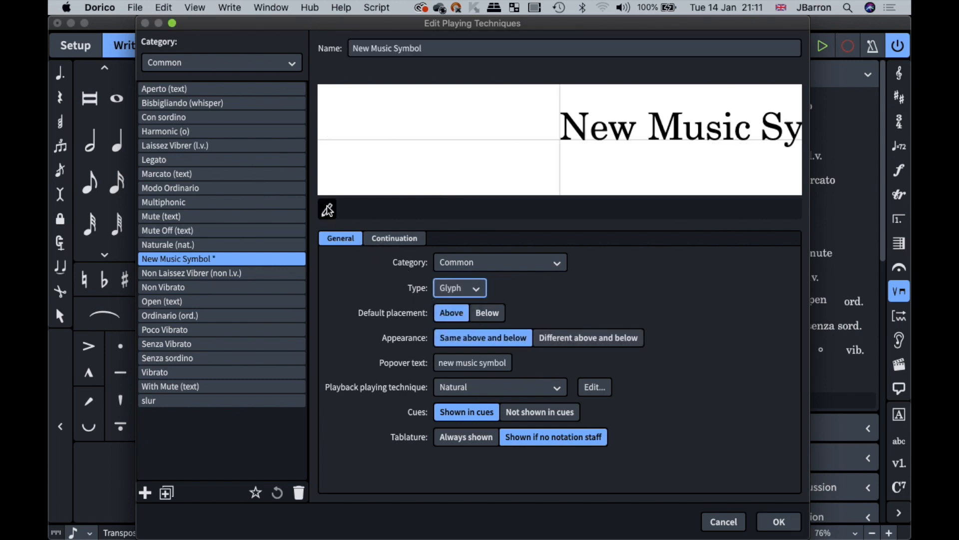
click(328, 209)
click(612, 339)
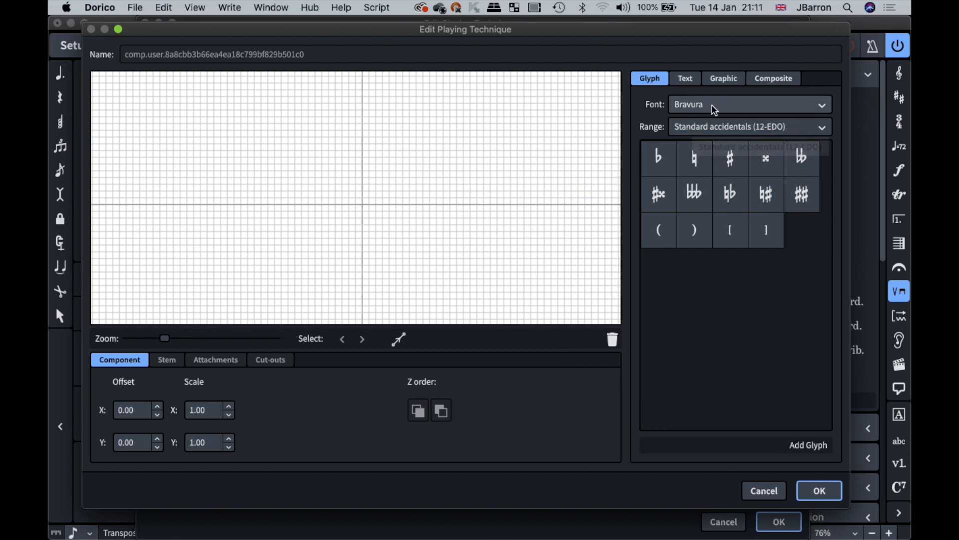
Add the tambourine glyph, a circle with small rings, from the Drums pictograms range to the playing technique symbol.
click(700, 125)
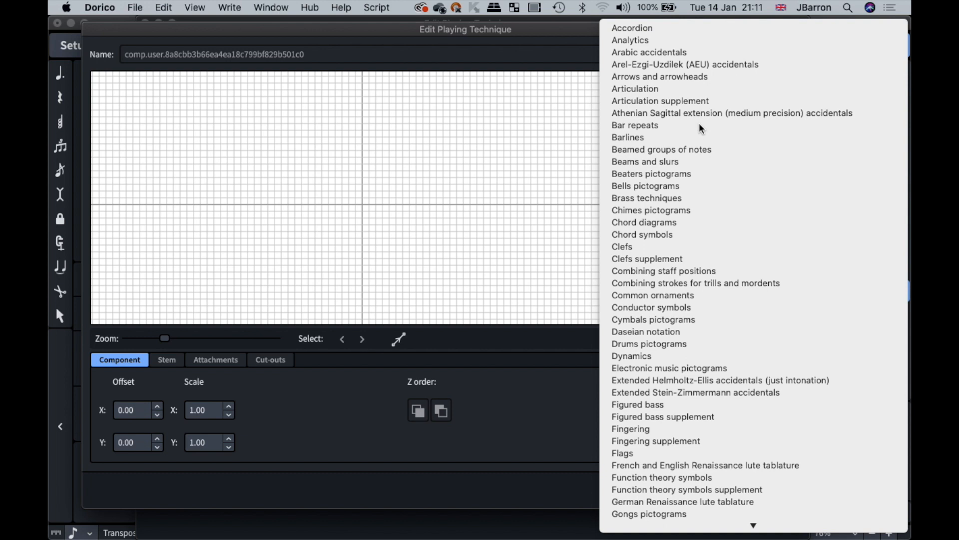
click(688, 344)
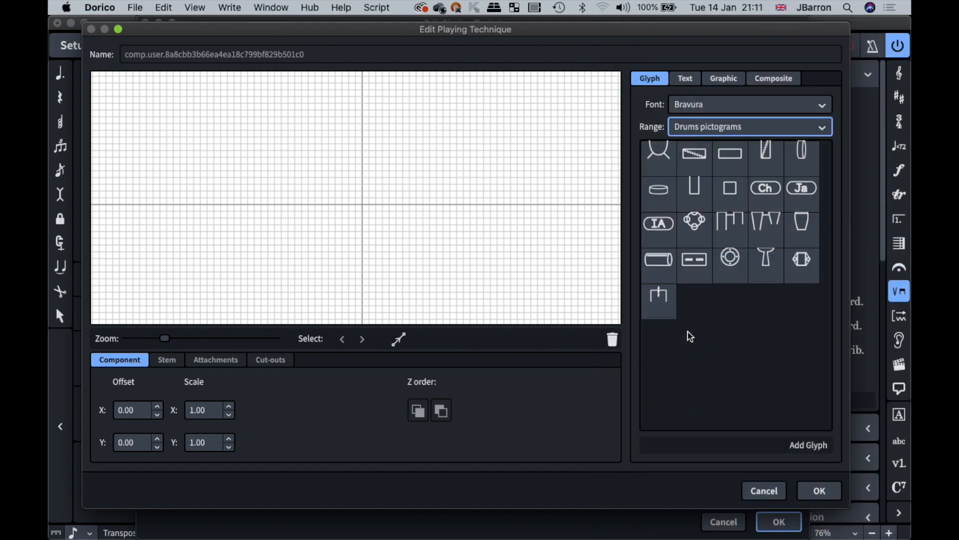
click(695, 229)
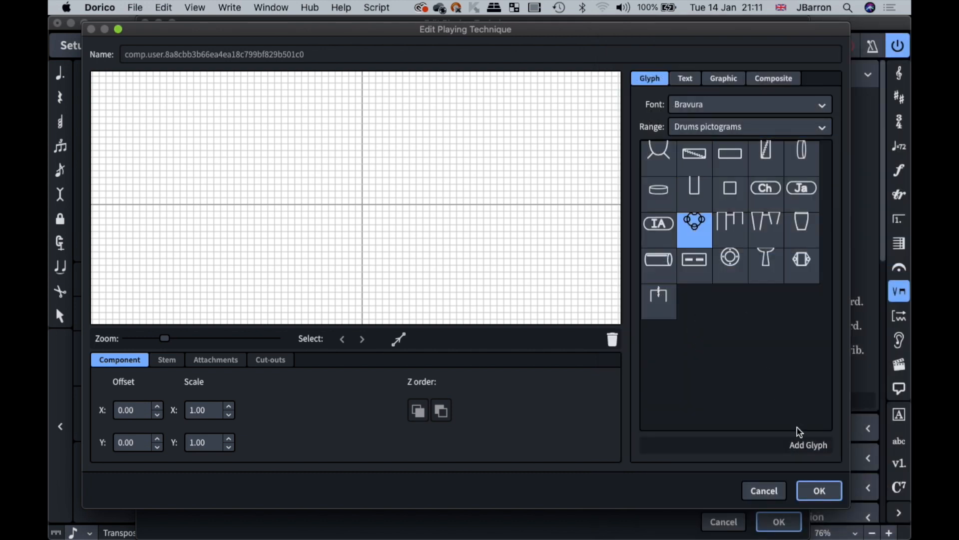
click(803, 443)
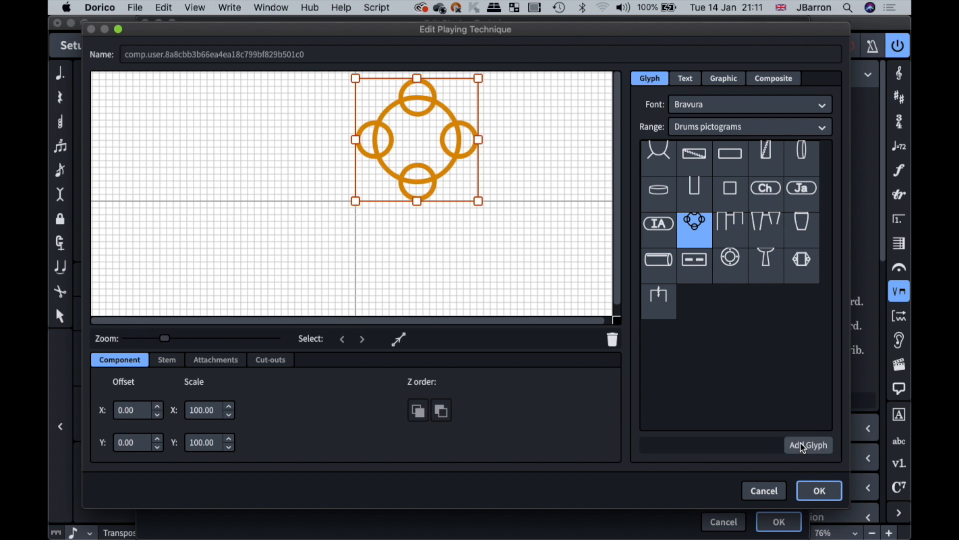
Add the spiral arrow glyph from the Multi-segment lines range to the playing technique symbol.
click(702, 128)
scroll(692, 376, down, 15)
scroll(666, 459, up, 15)
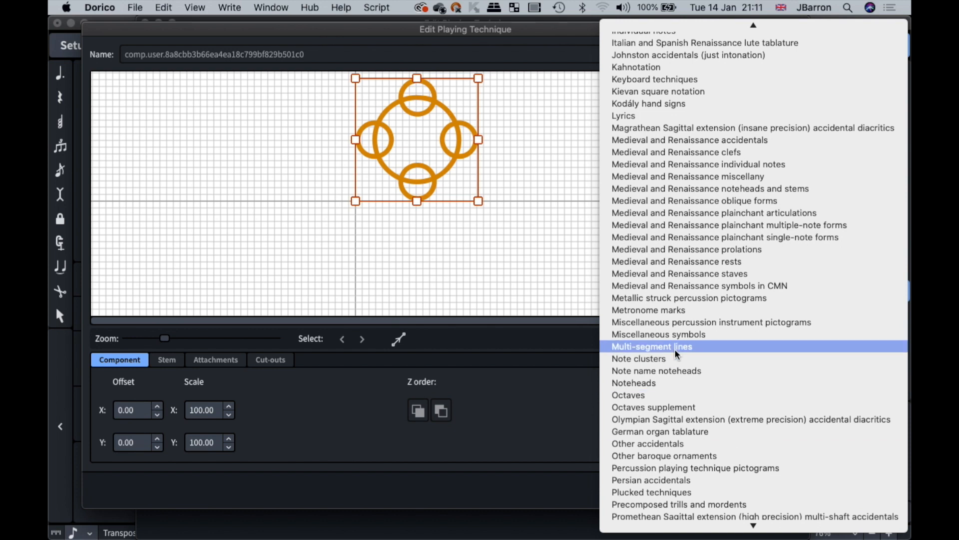
click(675, 348)
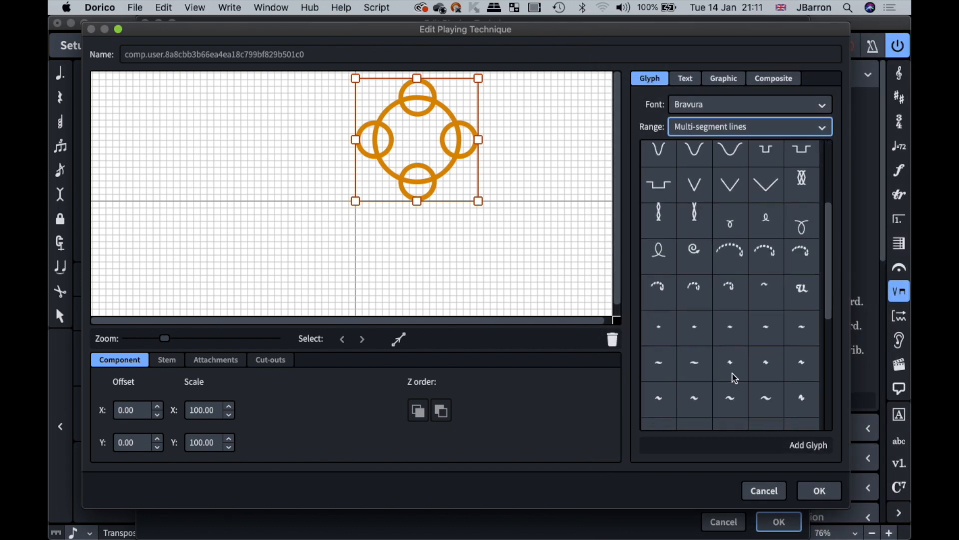
click(698, 254)
click(799, 445)
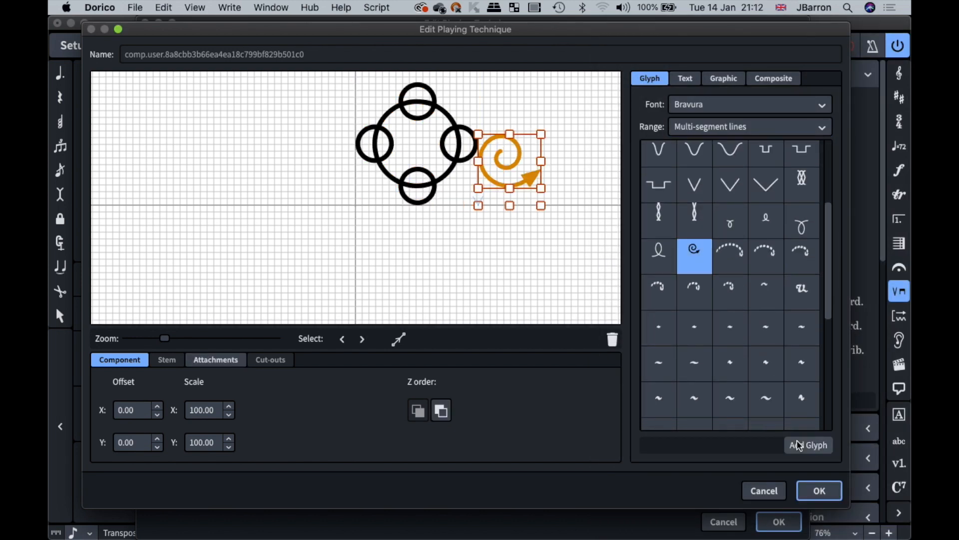
Enlarge the spiral arrow to about 265%, place it beside the tambourine glyph, and save the new playing technique.
drag(507, 172, 513, 290)
drag(434, 192, 293, 184)
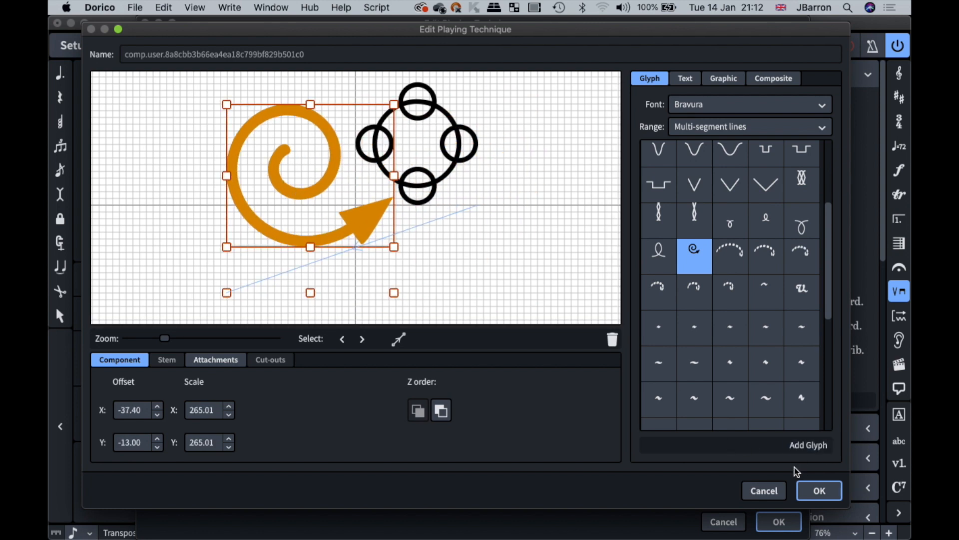
click(817, 490)
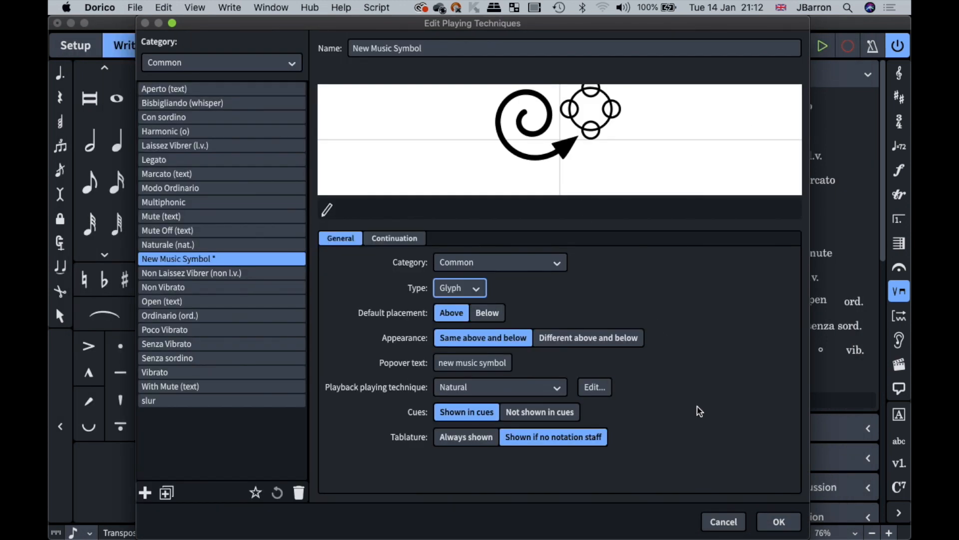
click(779, 521)
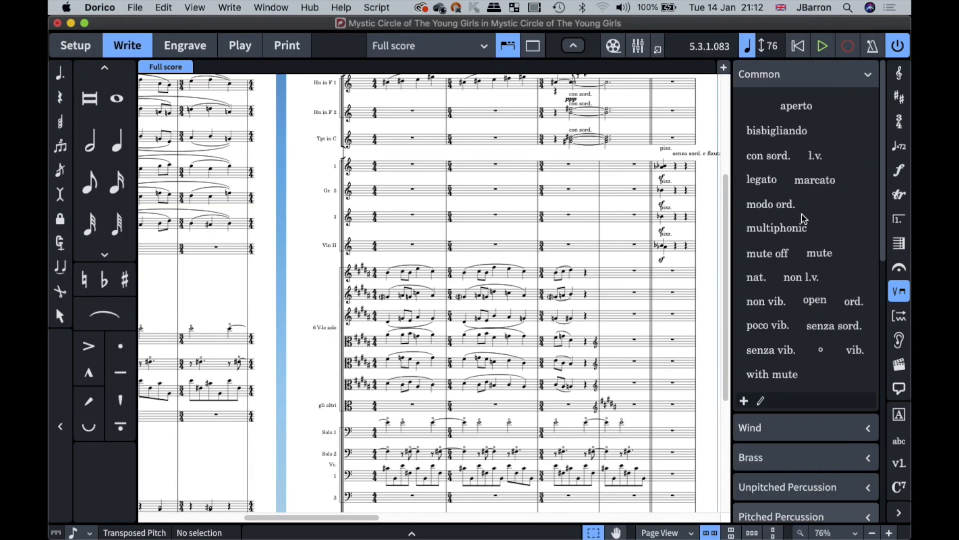
Apply the spiral-and-tambourine technique to bar 7 of the three Gr. 2 staves and display the available horizontal lines.
click(560, 219)
click(767, 109)
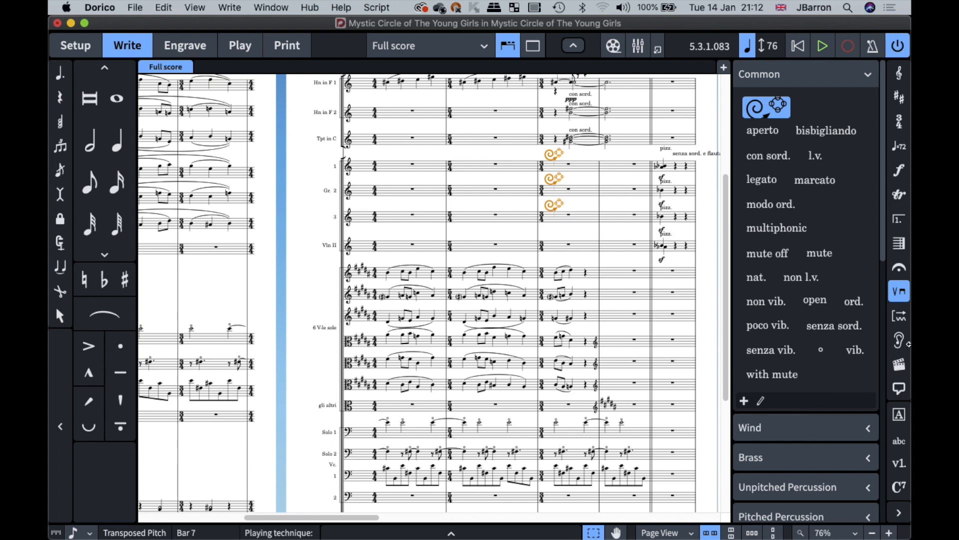
click(903, 320)
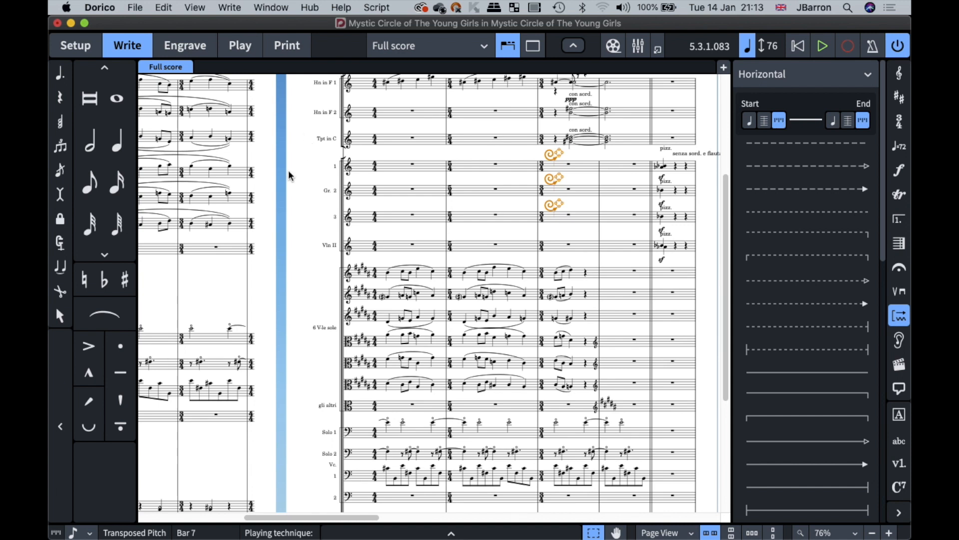
Switch to My Tuesday Project and show its full score in Page View without the notation palette.
scroll(289, 173, up, 5)
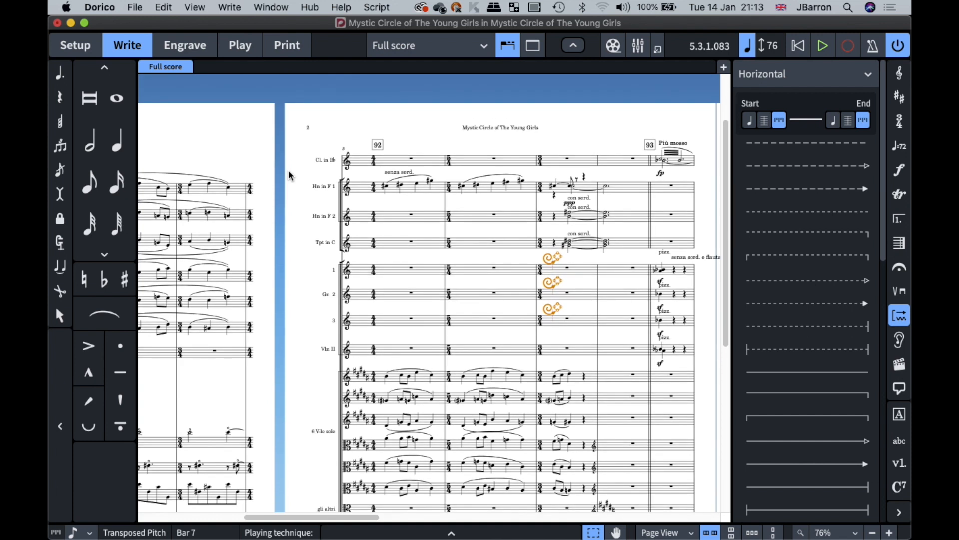
click(281, 8)
mouse_move(295, 530)
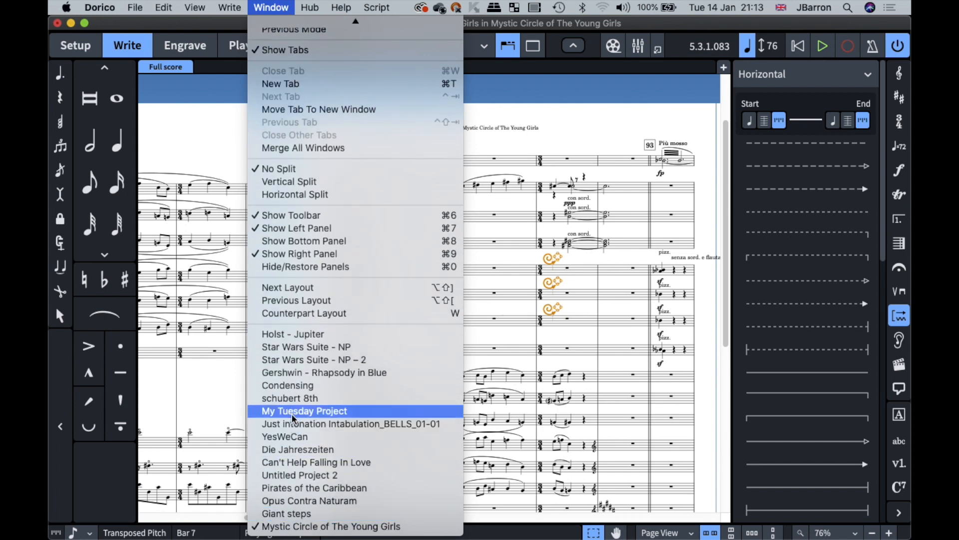
click(293, 410)
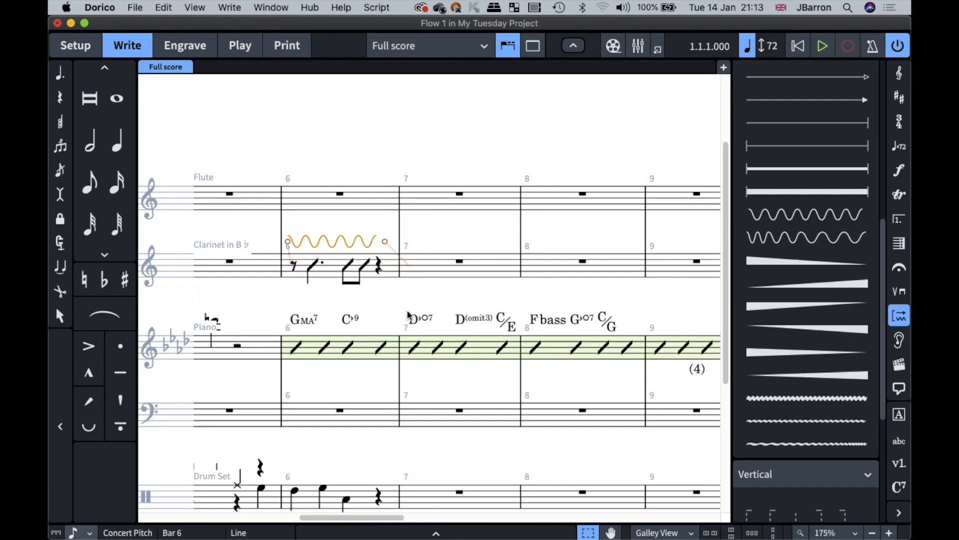
key(super+alt+1)
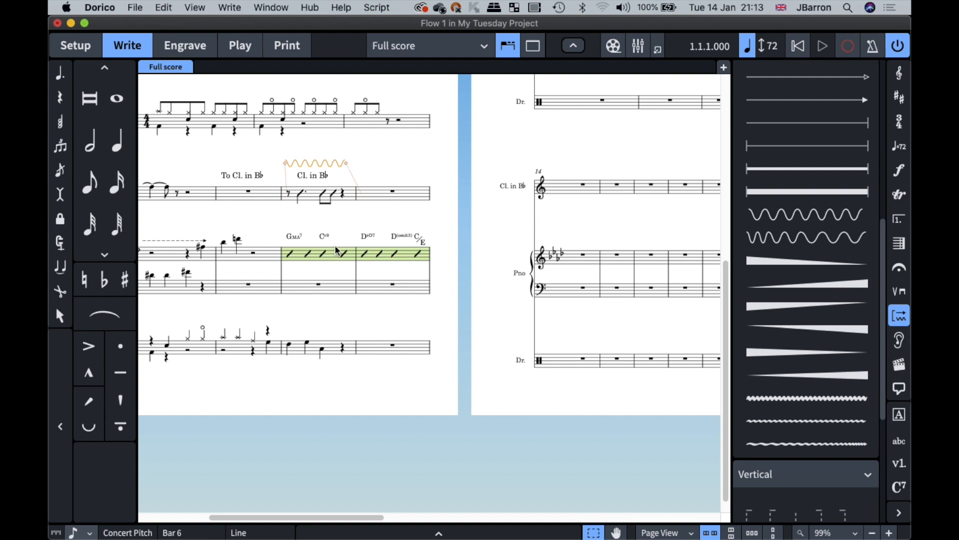
scroll(335, 245, down, 3)
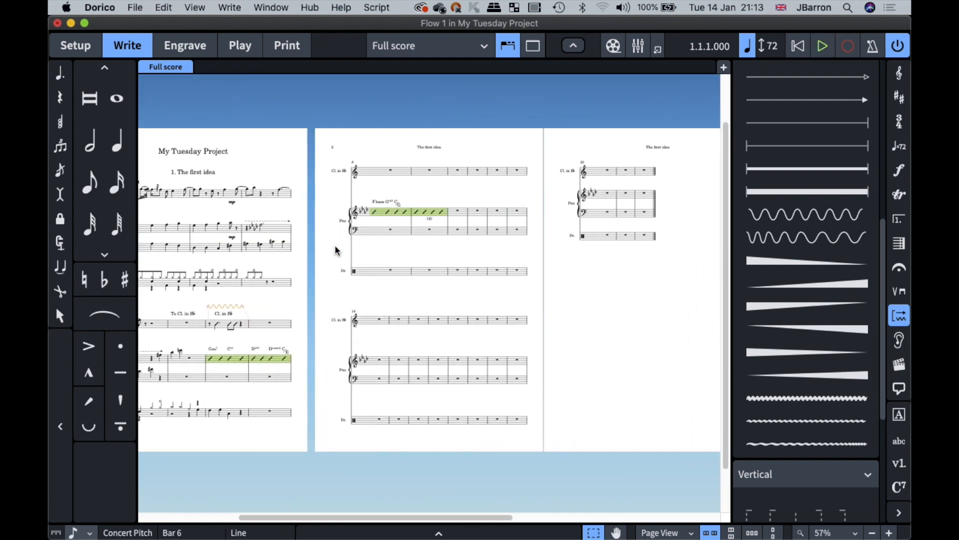
key(super+9)
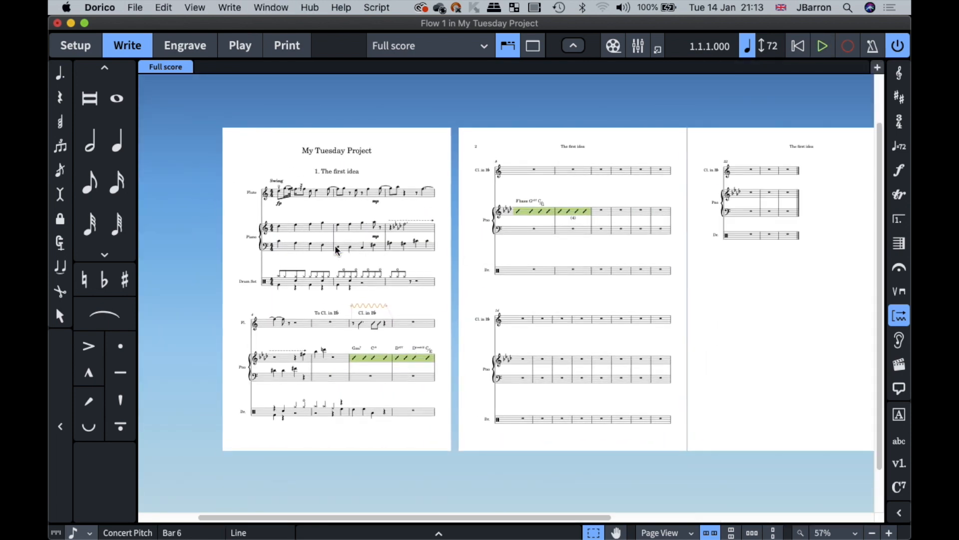
Look over the pages of the full score and show its staff spacing distances in Engrave mode.
scroll(337, 250, up, 3)
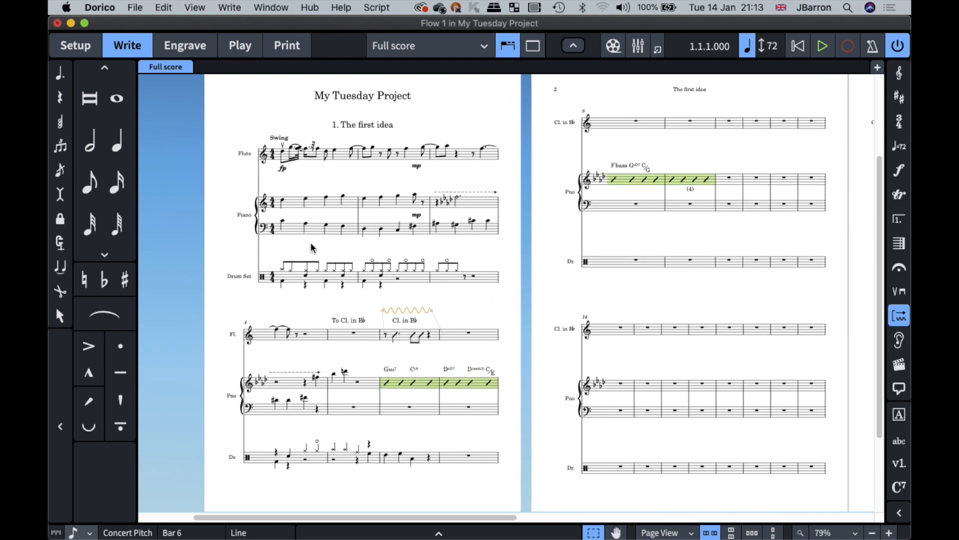
scroll(312, 248, up, 2)
scroll(308, 264, right, 1)
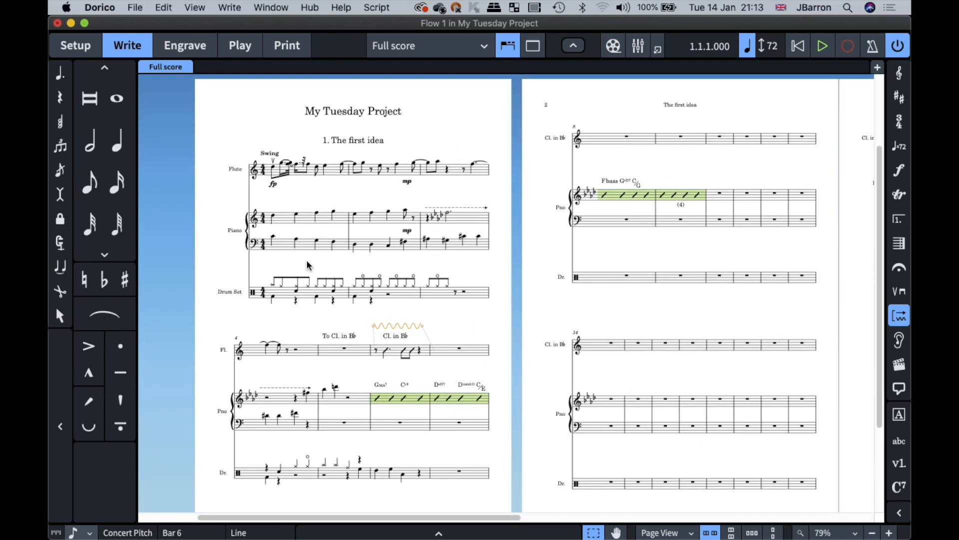
scroll(639, 304, right, 10)
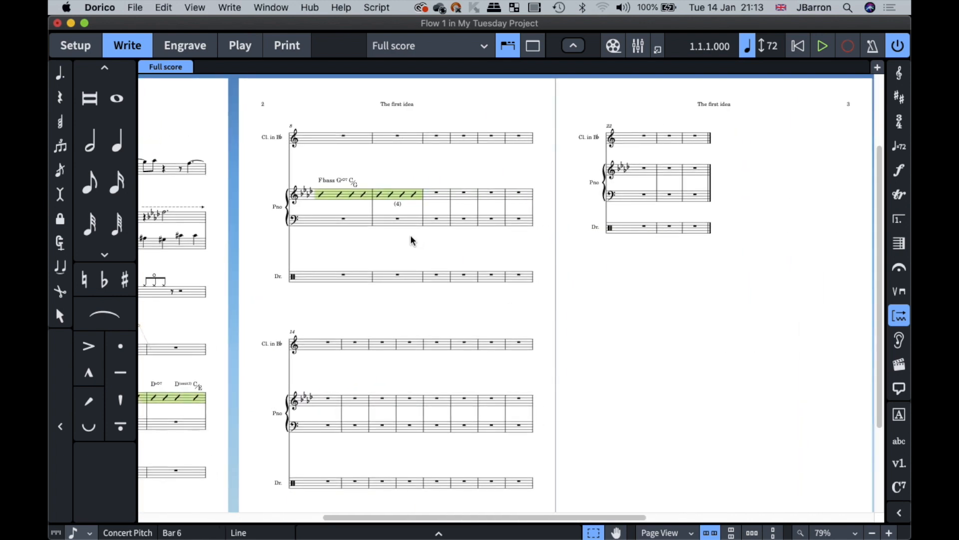
scroll(415, 241, left, 8)
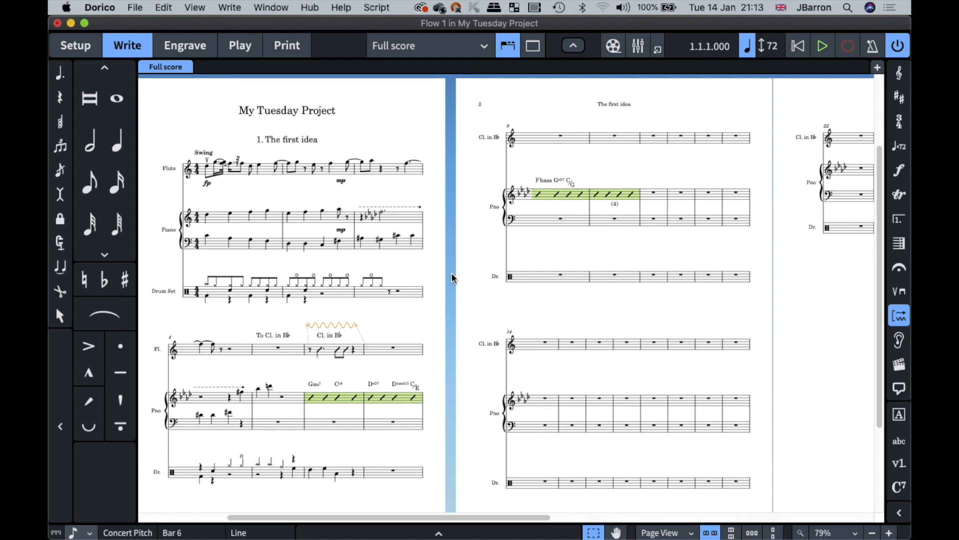
key(super+3)
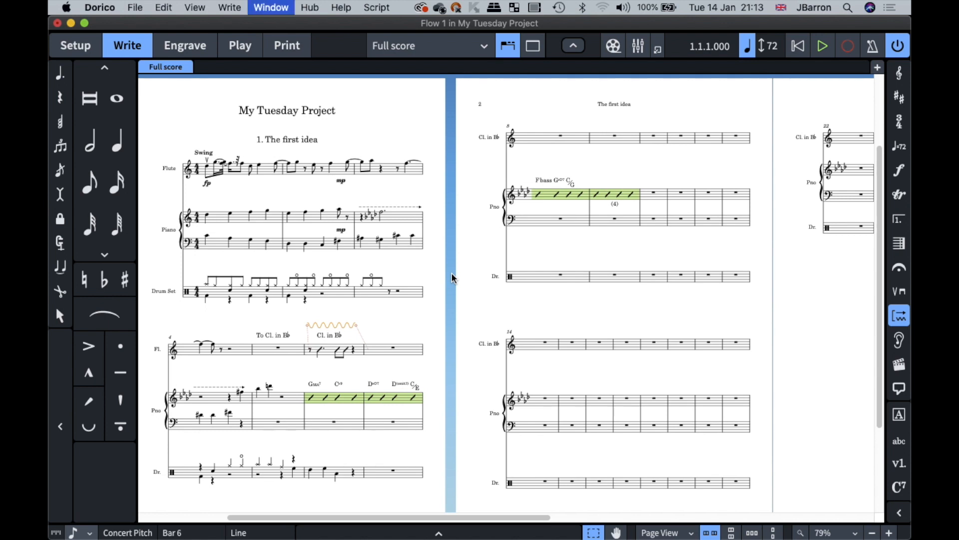
click(60, 121)
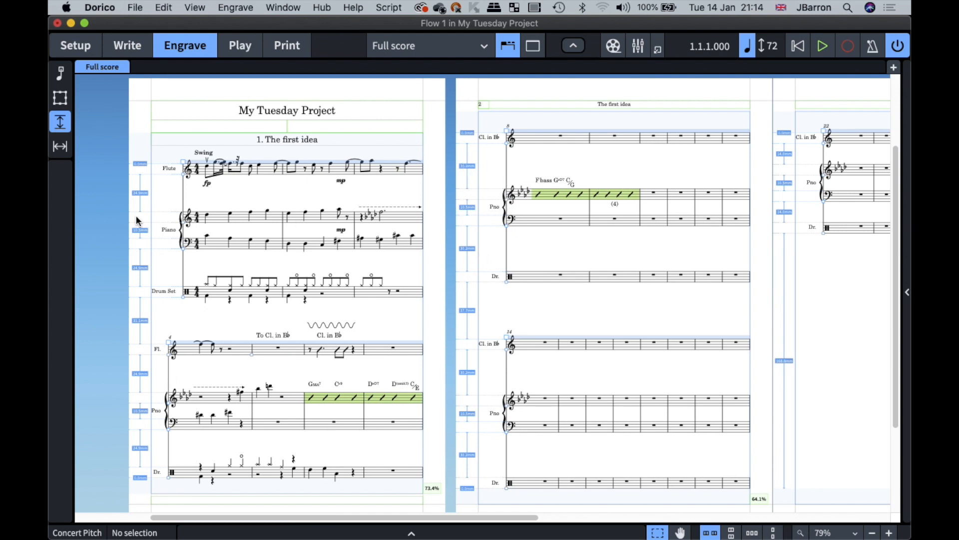
Try moving the piano's treble staff below its bass staff in the system at bar 8, and undo the move.
scroll(510, 189, up, 6)
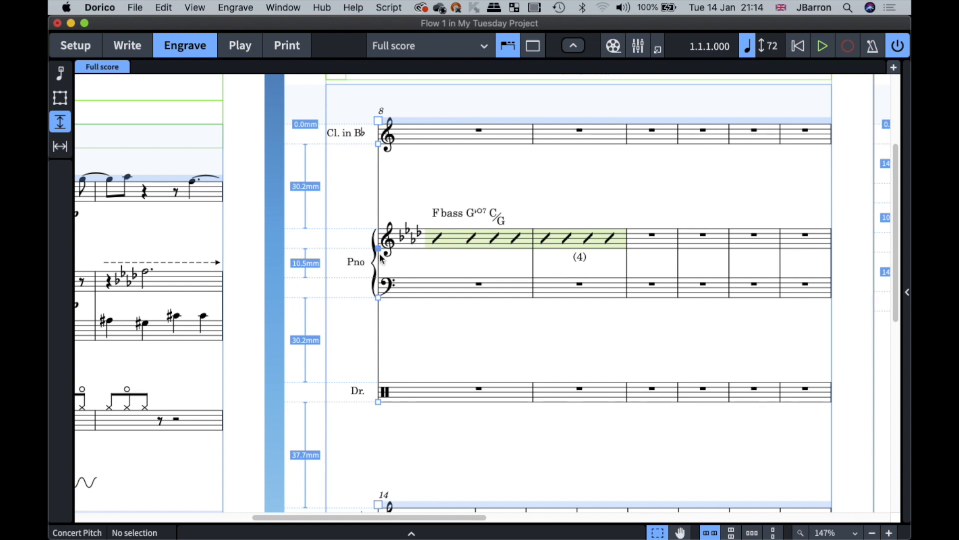
drag(379, 251, 381, 227)
drag(381, 298, 380, 334)
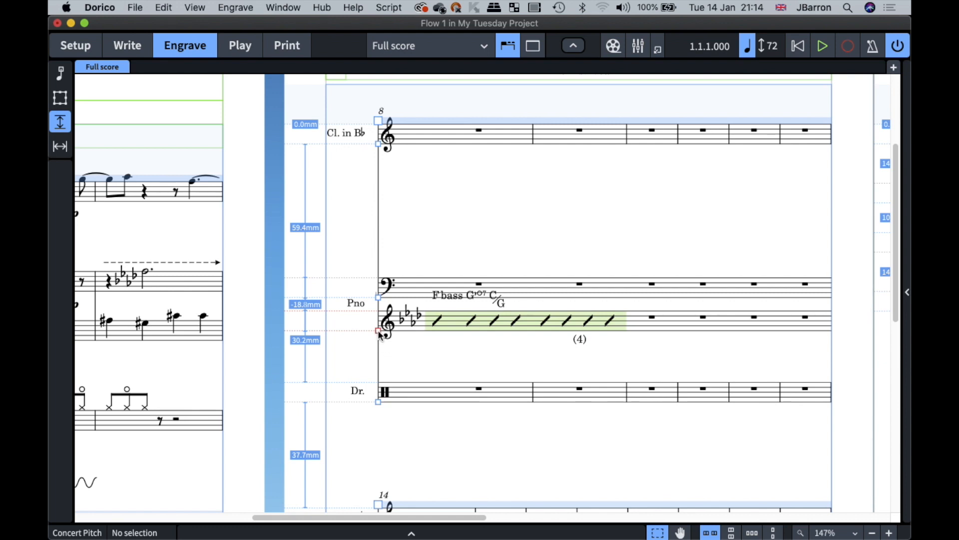
key(super+z)
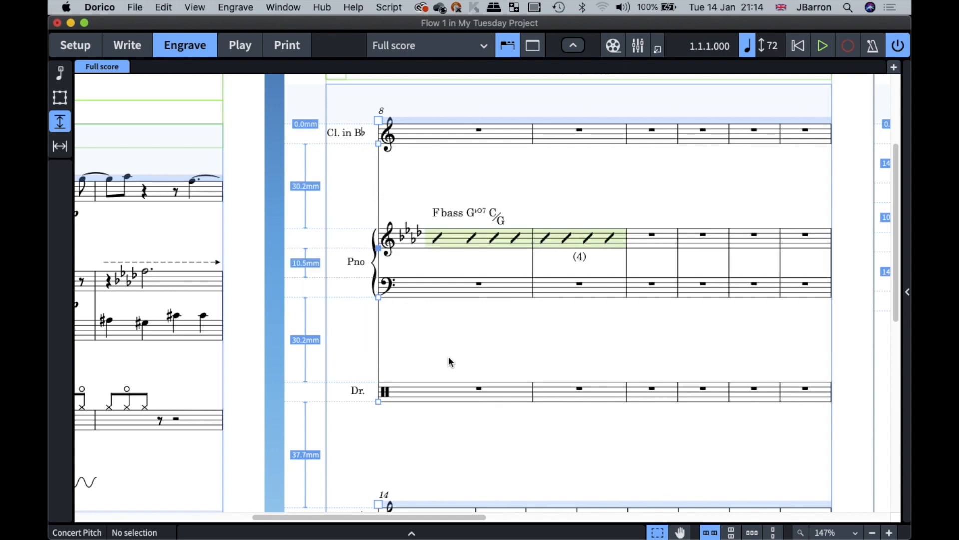
Return to Write mode and set the full score's staves and systems to justify vertically only when the frame is at least 100% full.
key(super+2)
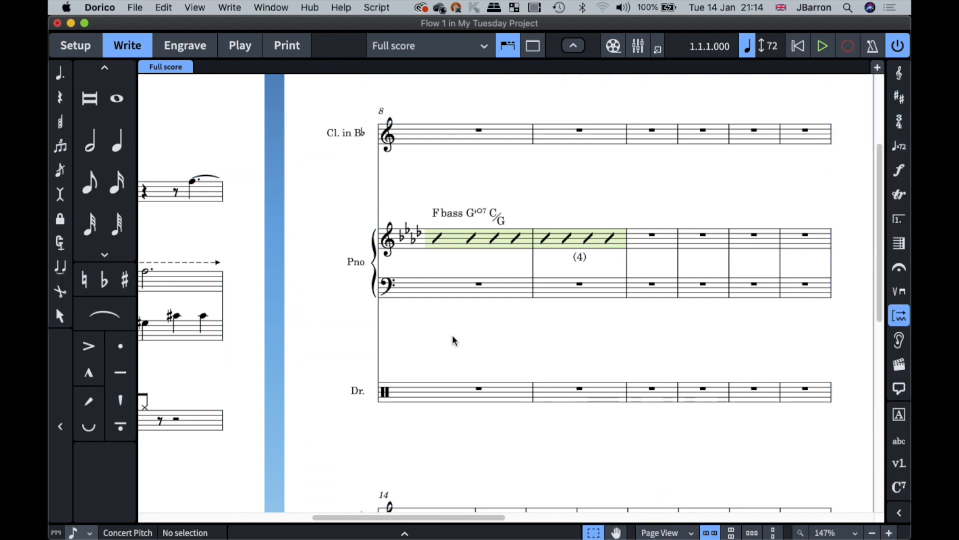
key(super+shift+l)
click(93, 294)
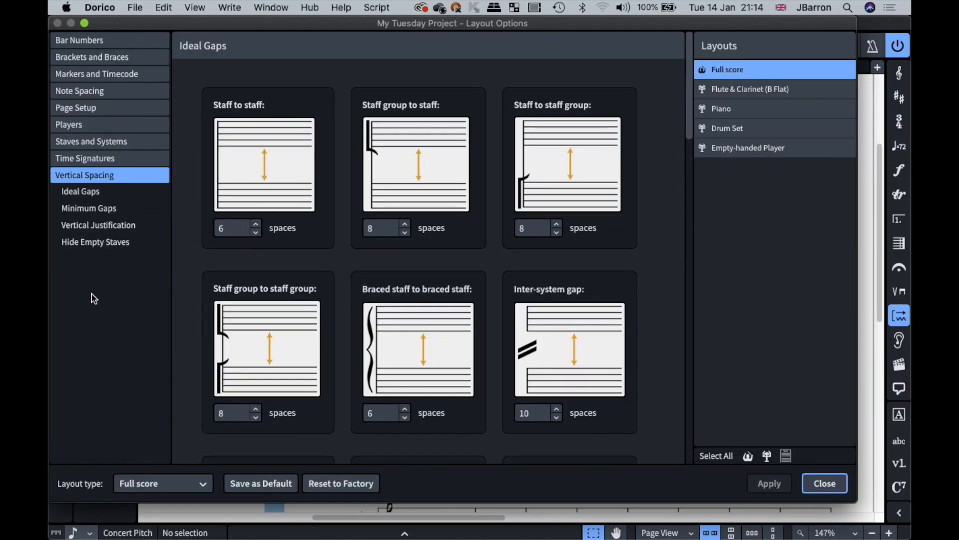
scroll(398, 276, down, 10)
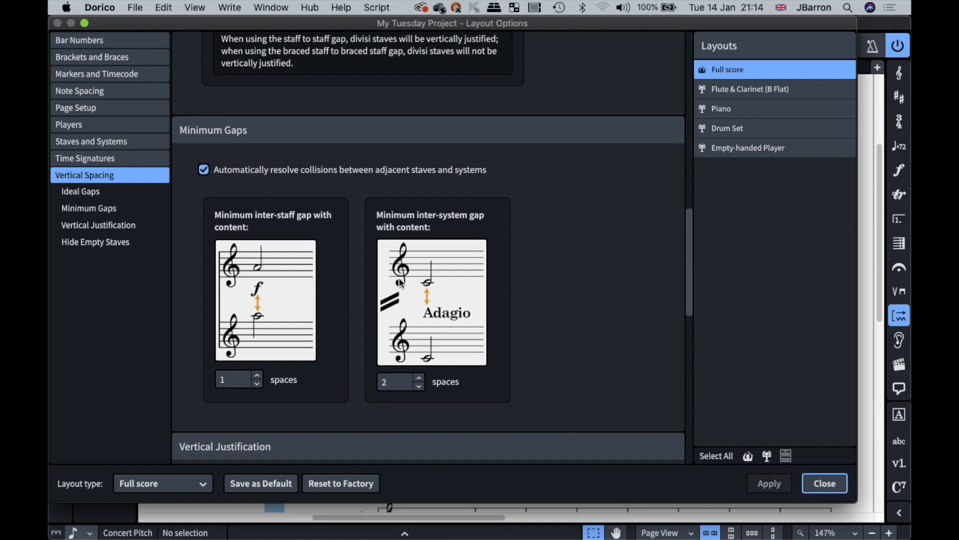
scroll(399, 277, up, 3)
scroll(399, 277, down, 10)
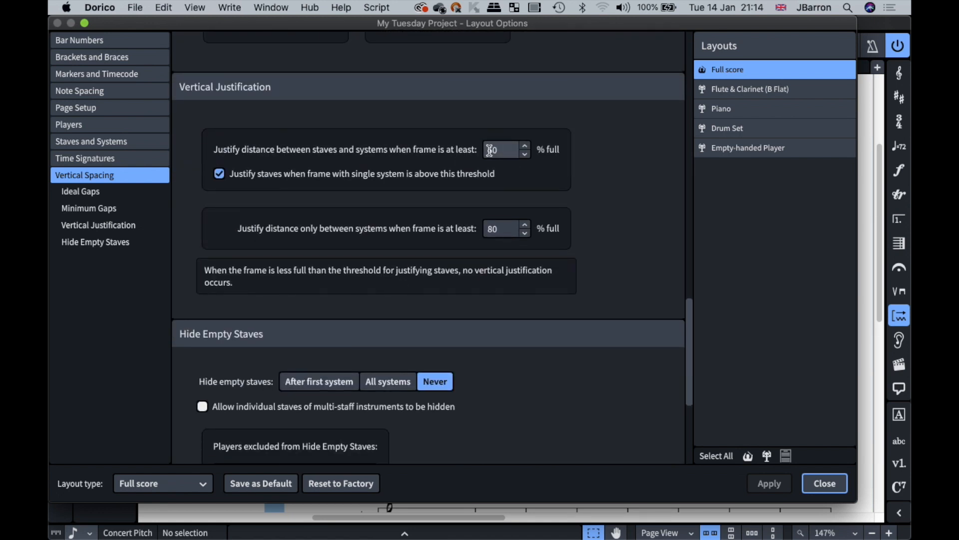
double_click(490, 150)
text(100)
key(Tab)
text(100)
click(775, 483)
click(810, 483)
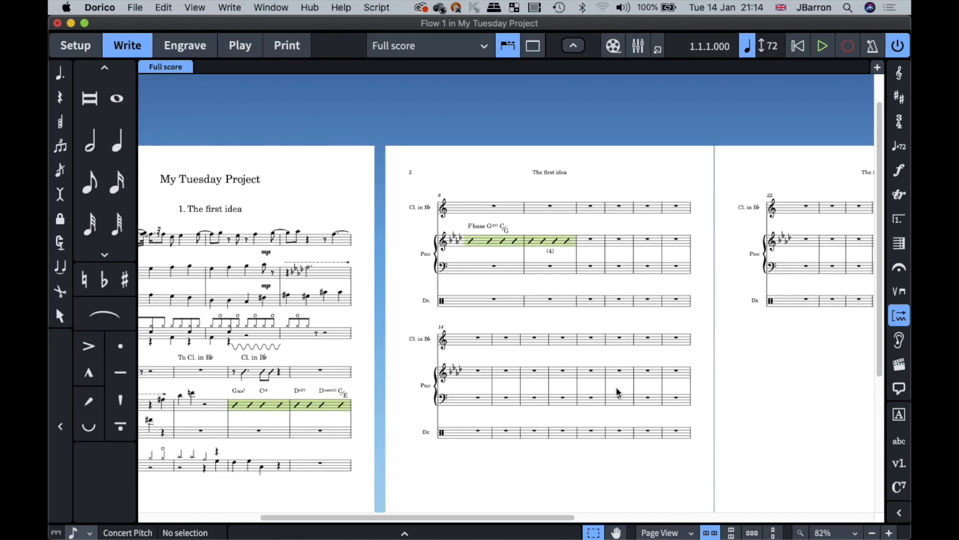
Check the re-spaced pages and examine the minimum and ideal gap settings in the full score's Vertical Spacing options.
scroll(616, 386, down, 5)
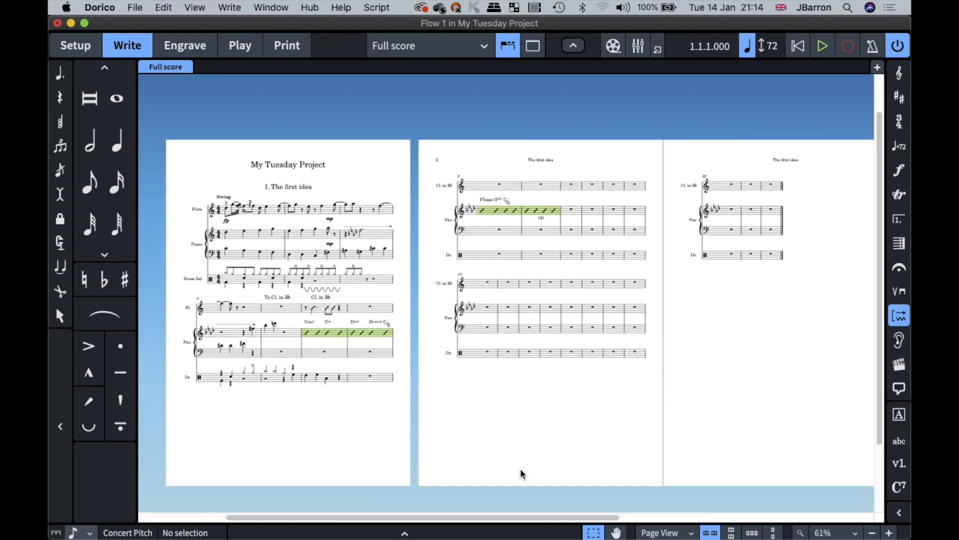
scroll(534, 333, up, 5)
key(super+shift+l)
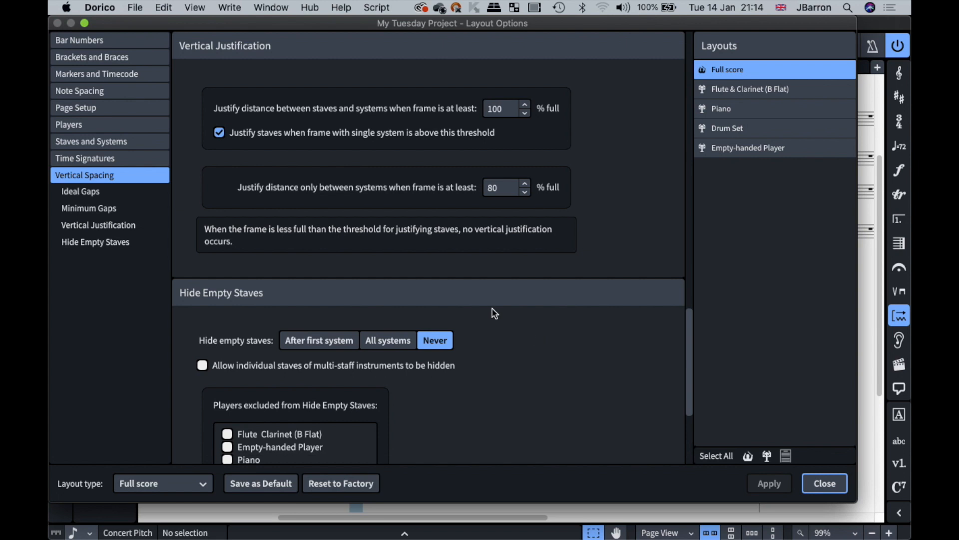
scroll(370, 167, up, 10)
scroll(370, 167, up, 2)
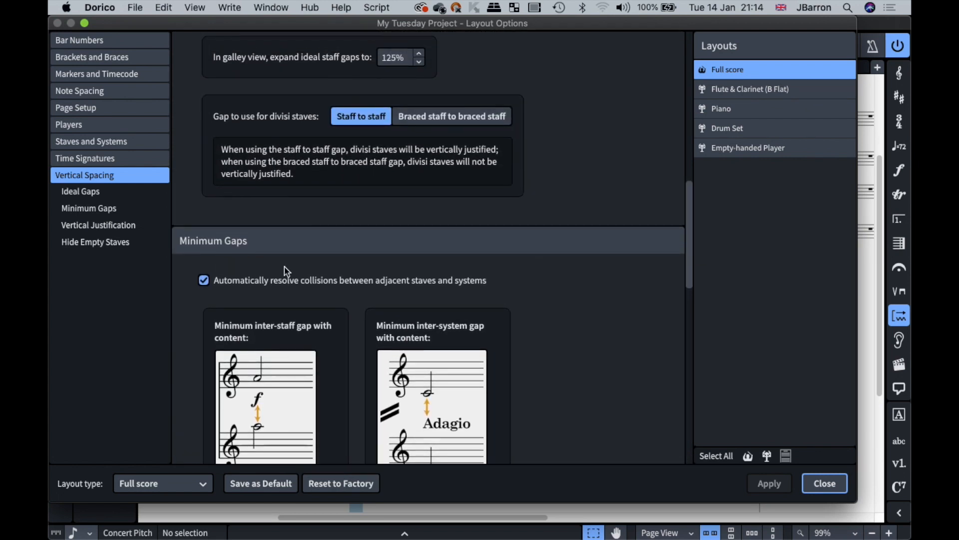
scroll(230, 300, down, 3)
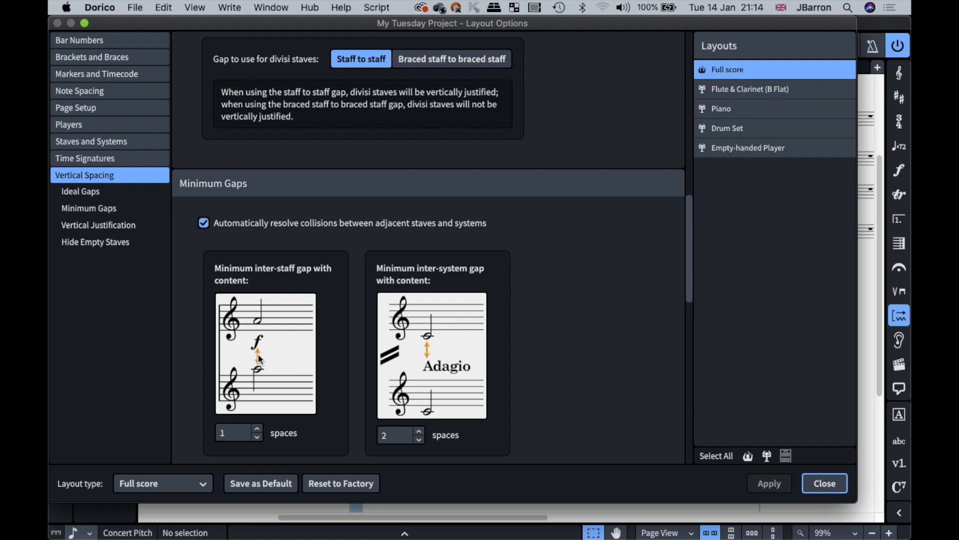
scroll(259, 350, up, 5)
scroll(258, 340, up, 15)
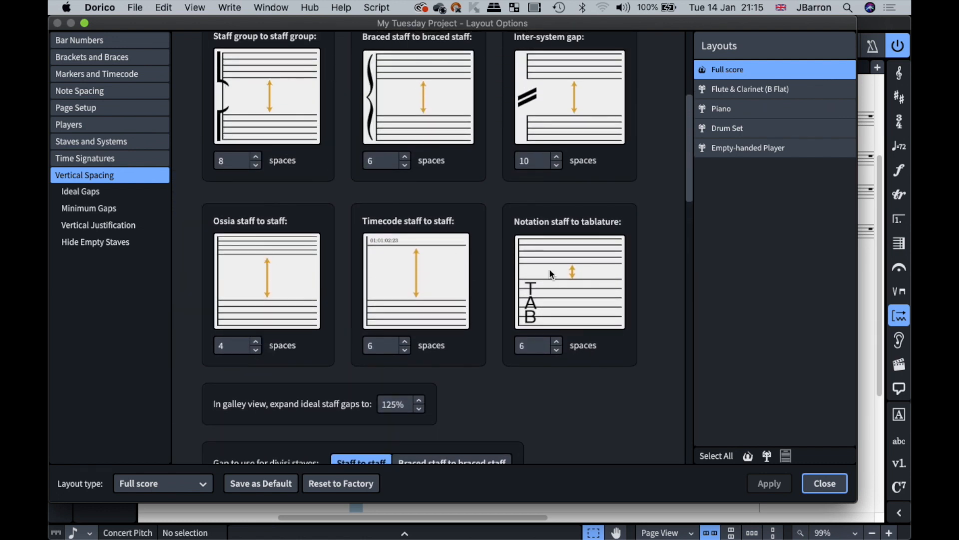
scroll(549, 268, up, 7)
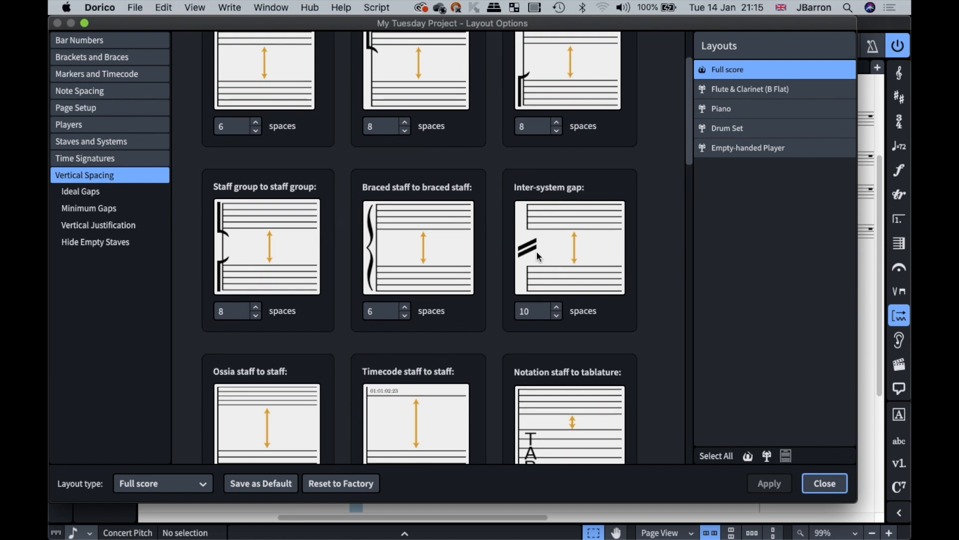
scroll(538, 251, up, 4)
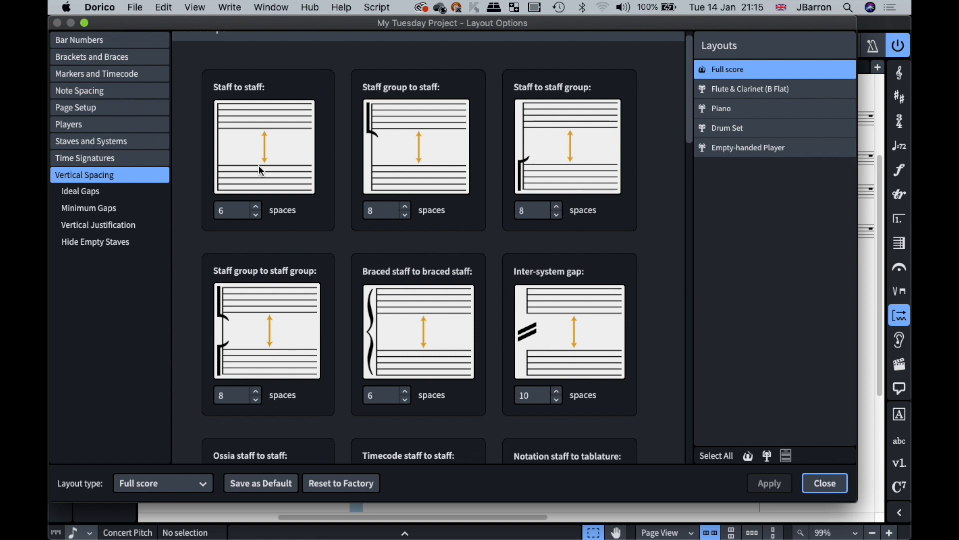
scroll(259, 165, up, 1)
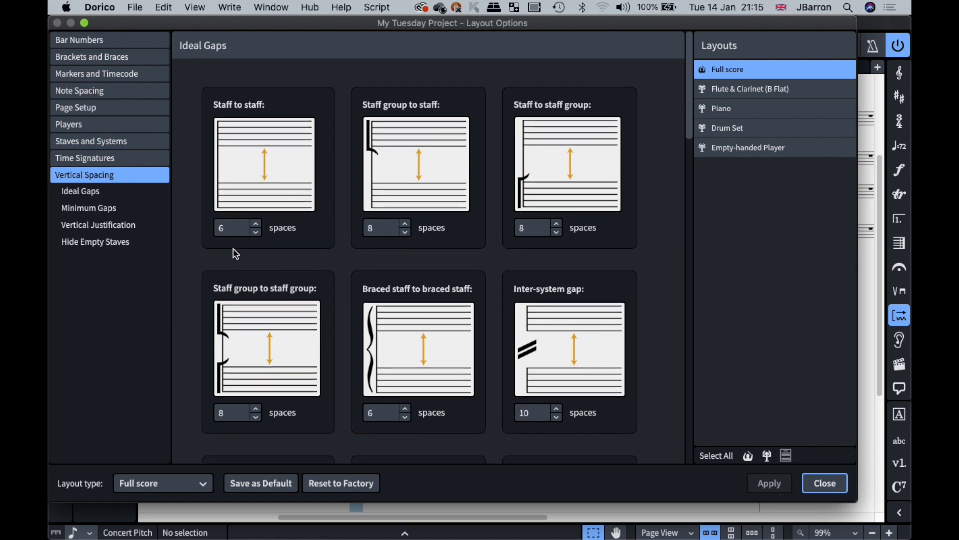
Set the full score's ideal staff-to-staff gap to 10 spaces and close the layout options.
double_click(233, 227)
text(10)
key(Tab)
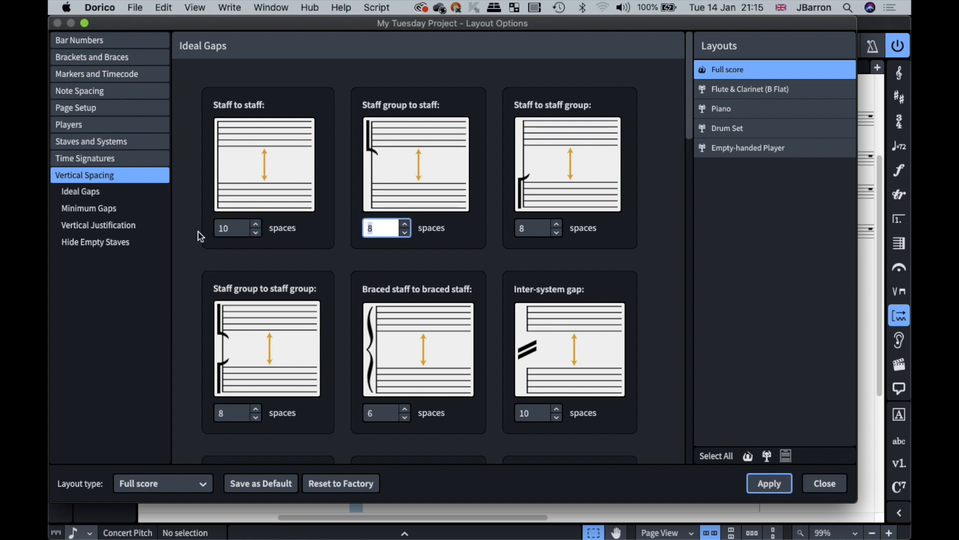
click(813, 484)
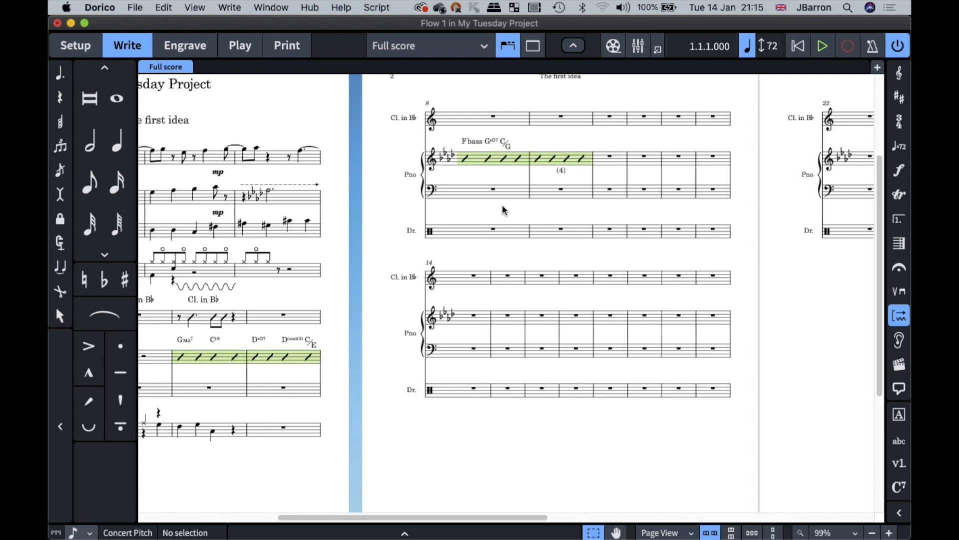
Examine the second page's music frame and its system spacing in Engrave mode's frame editing.
scroll(502, 205, right, 2)
key(super+3)
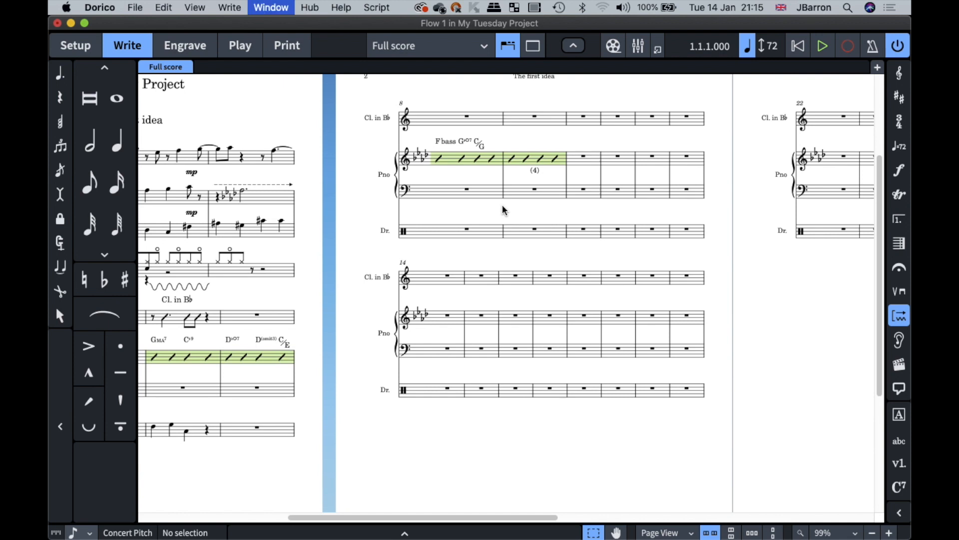
click(60, 97)
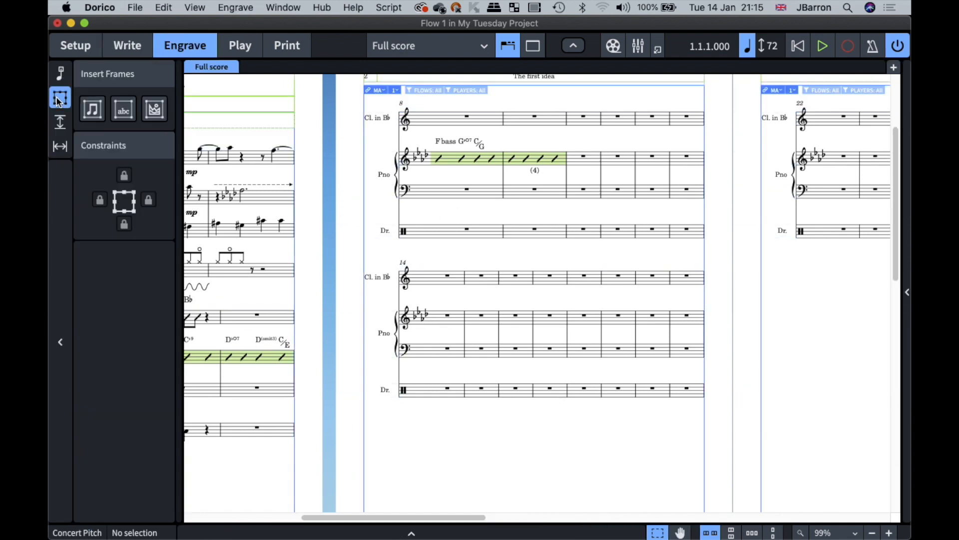
scroll(386, 353, down, 3)
scroll(387, 353, down, 5)
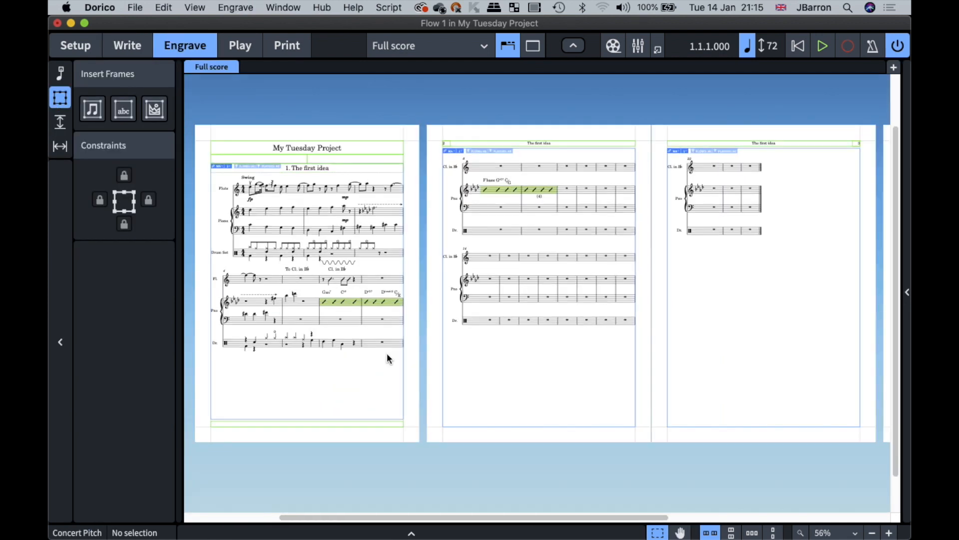
click(528, 427)
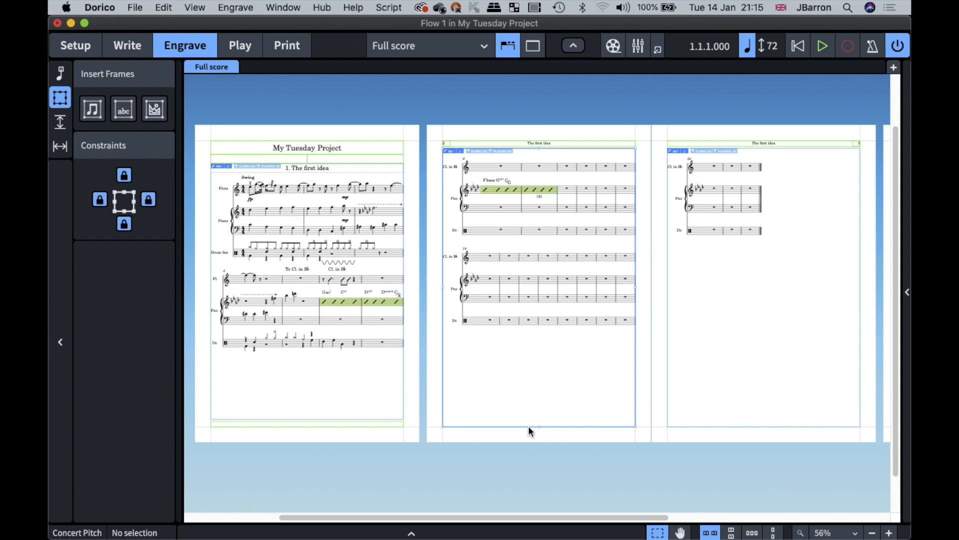
scroll(528, 427, up, 3)
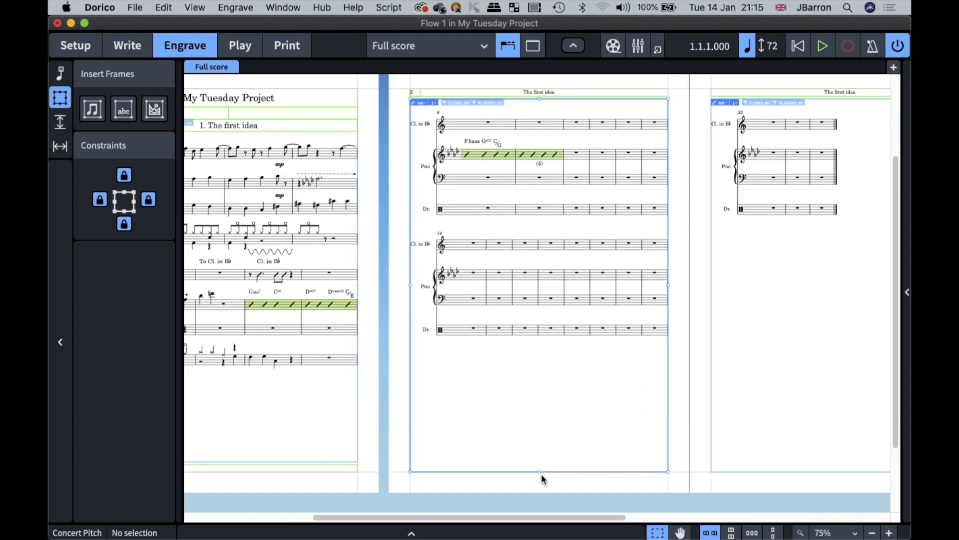
mouse_move(540, 473)
mouse_down()
mouse_move(542, 356)
mouse_move(539, 473)
mouse_up()
scroll(540, 370, up, 5)
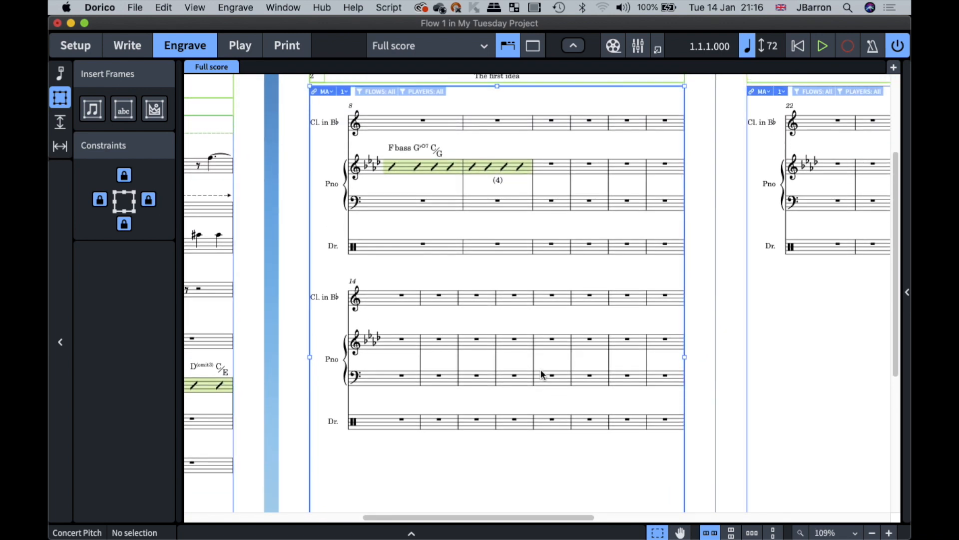
scroll(540, 373, up, 1)
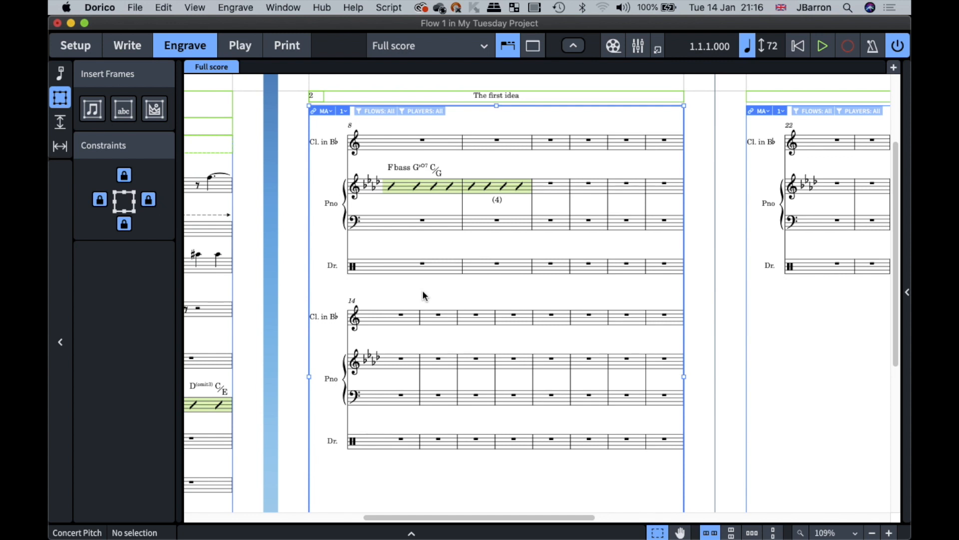
Switch to staff spacing and lower the piano's treble staff at bar 8 until its gap to the bass staff is about 8.4 mm.
click(60, 123)
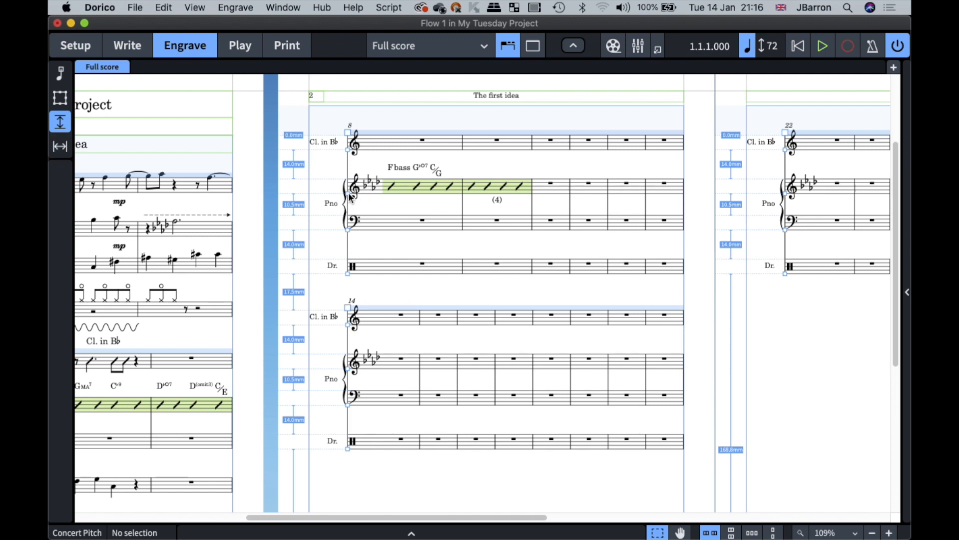
drag(349, 198, 350, 201)
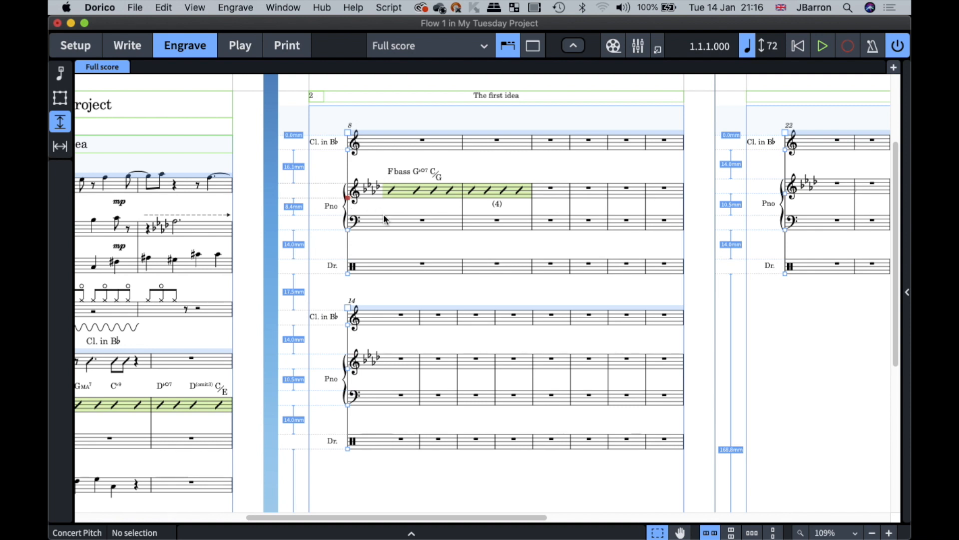
scroll(385, 218, right, 5)
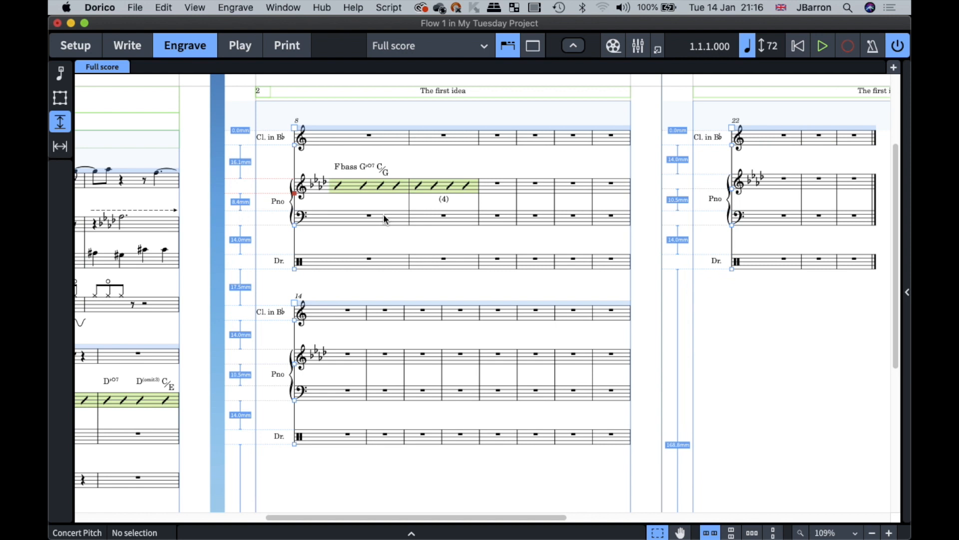
Set the gap between the piano's treble and bass staves in the system at bar 8 to 9 mm.
scroll(285, 235, up, 5)
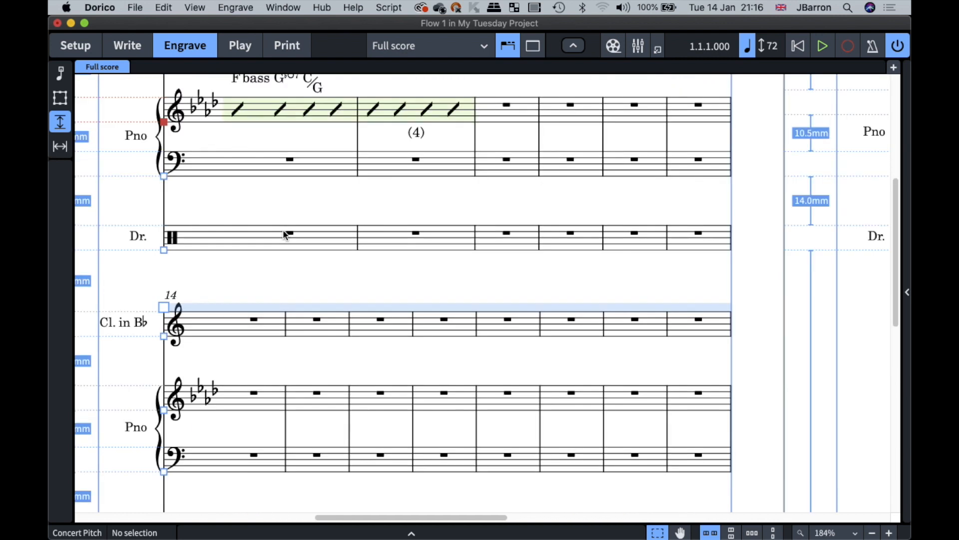
scroll(285, 234, up, 3)
double_click(160, 202)
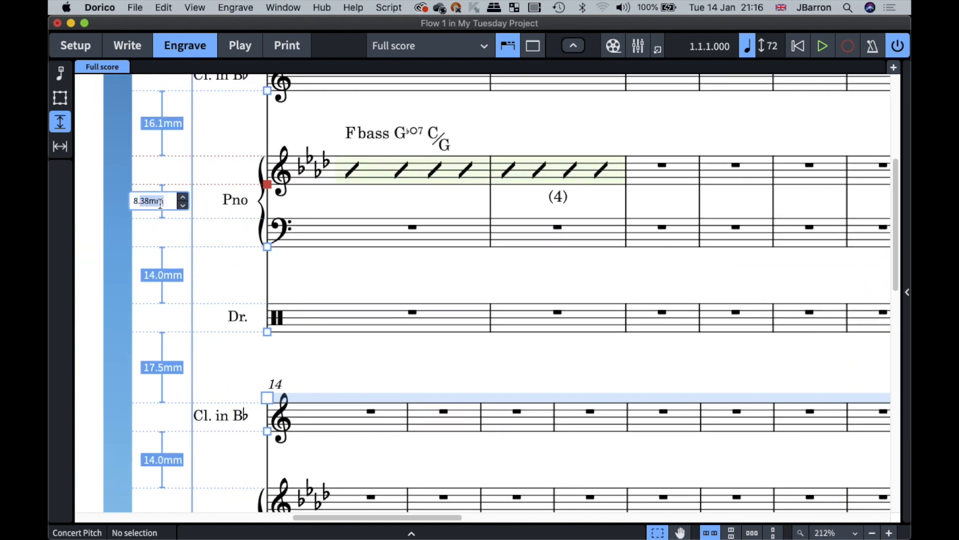
key(Right)
key(Left)
key(Left)
key(shift+Left)
key(shift+Left)
key(shift+Left)
key(shift+Left)
text(9)
key(Return)
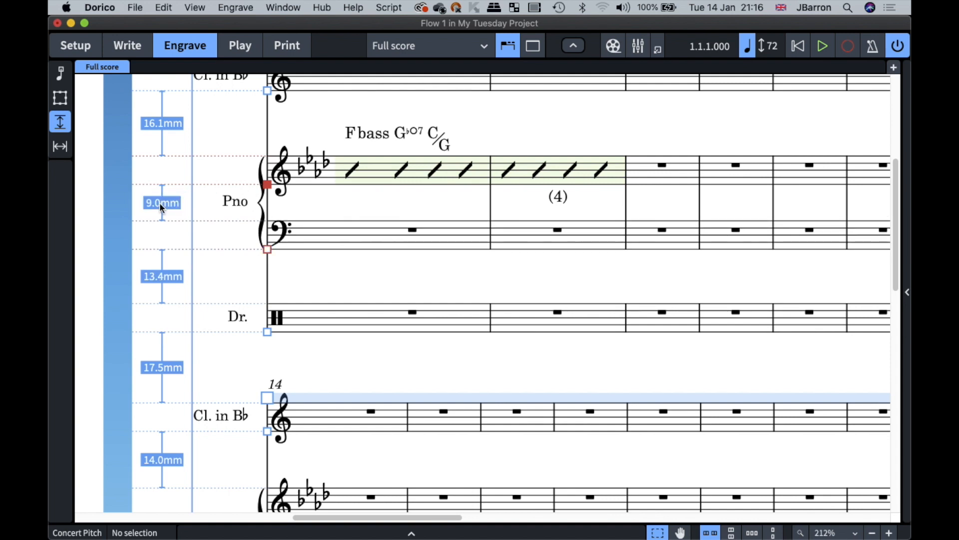
Remove the piano's staff spacing changes in the system at bar 8, and check the full score's ideal gap settings.
click(267, 249)
click(317, 280)
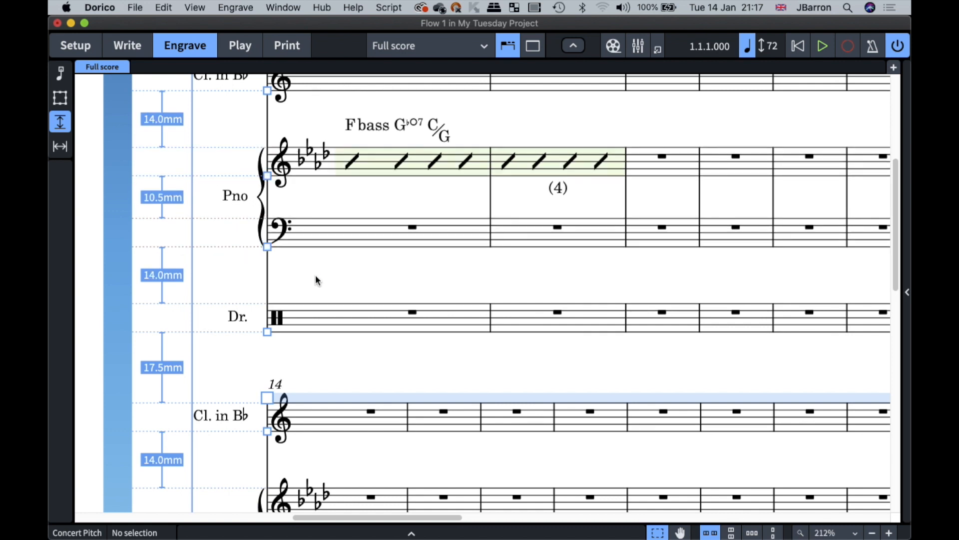
key(super+shift+l)
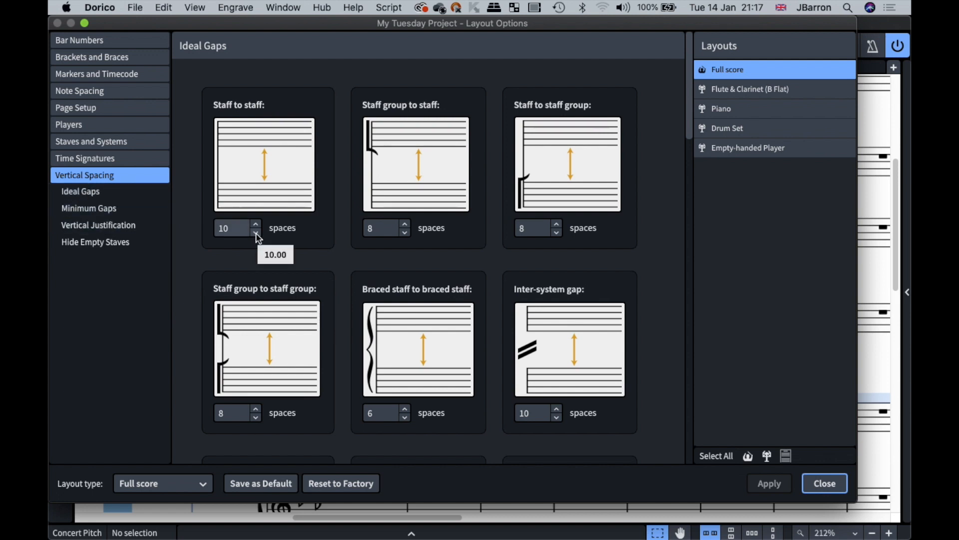
key(Escape)
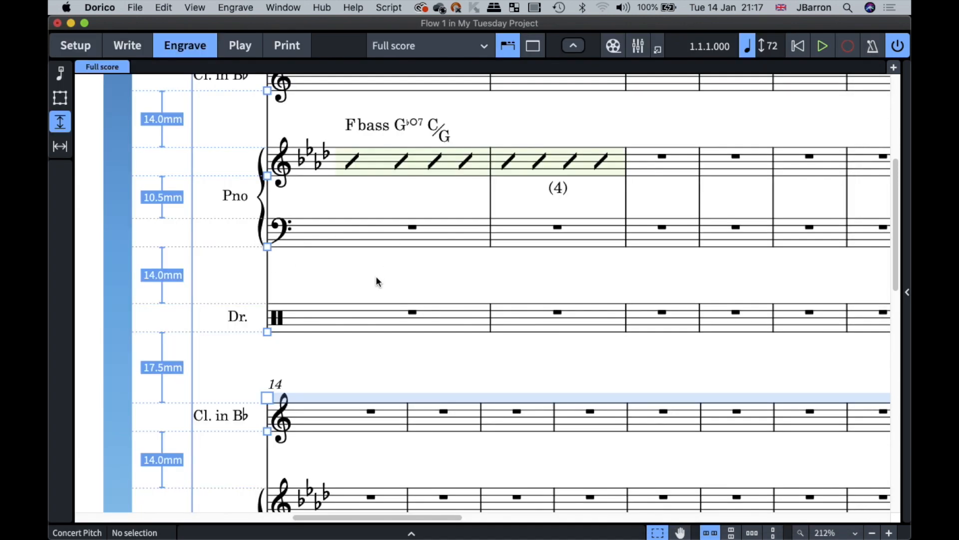
Compare the staff spacing of the system at bar 8 in Write and Engrave modes, ending in Write mode.
key(super+3)
key(super+2)
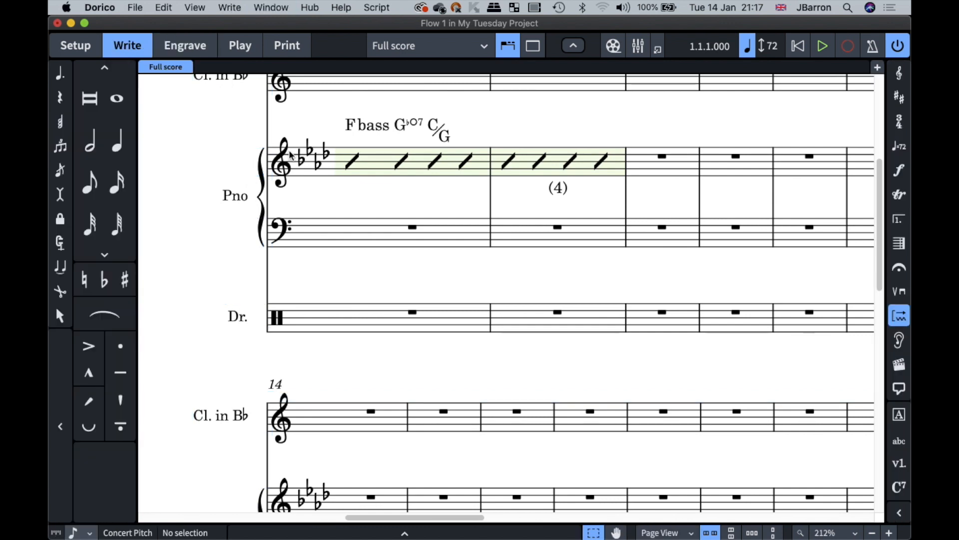
key(super+shift+p)
key(super+minus)
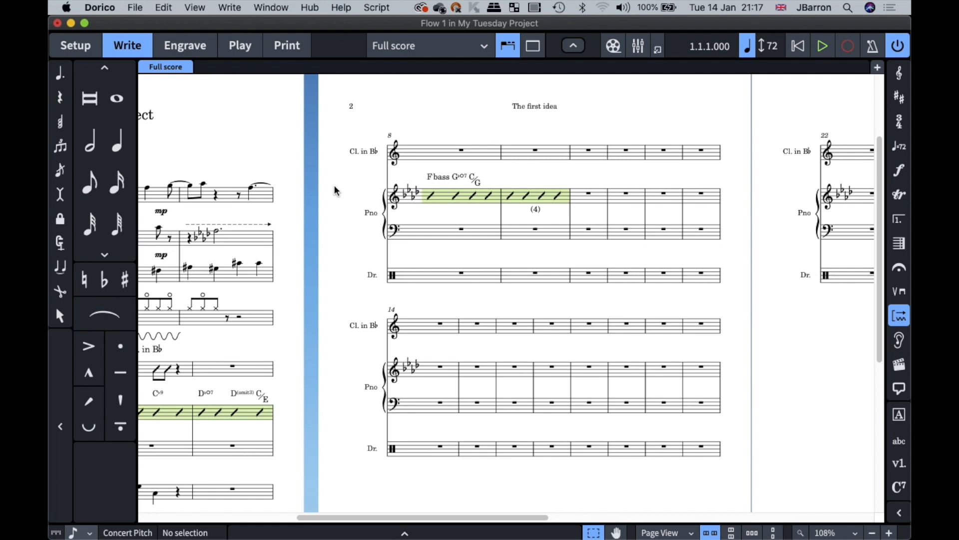
scroll(420, 216, up, 5)
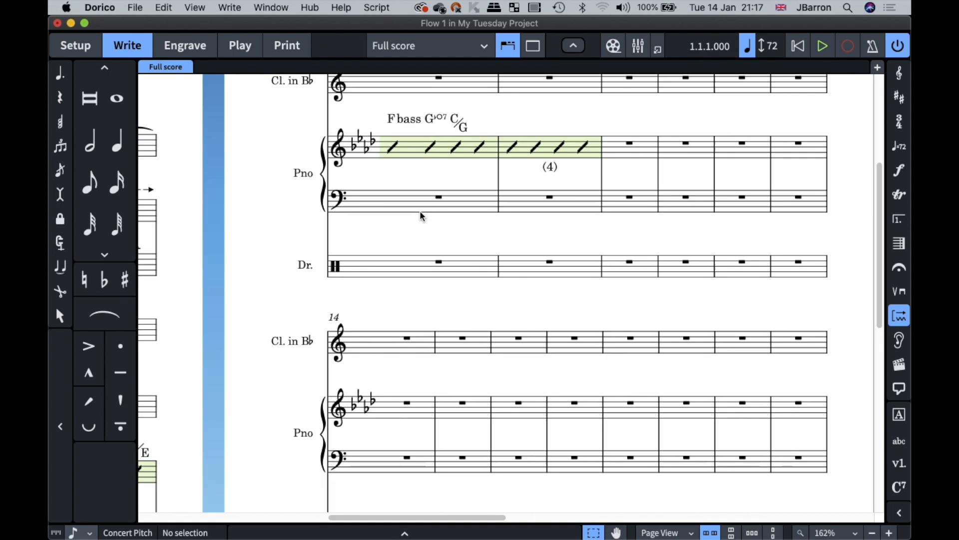
scroll(420, 216, up, 2)
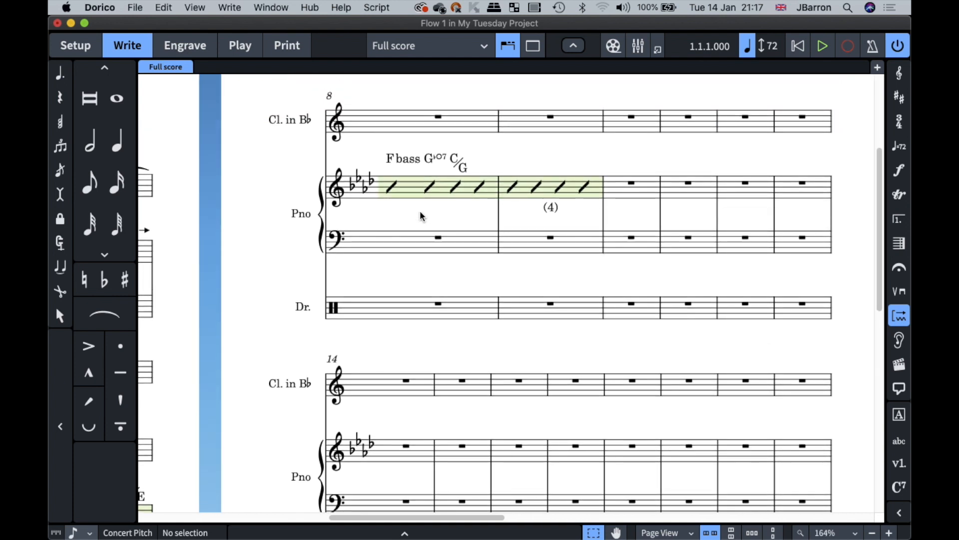
click(185, 45)
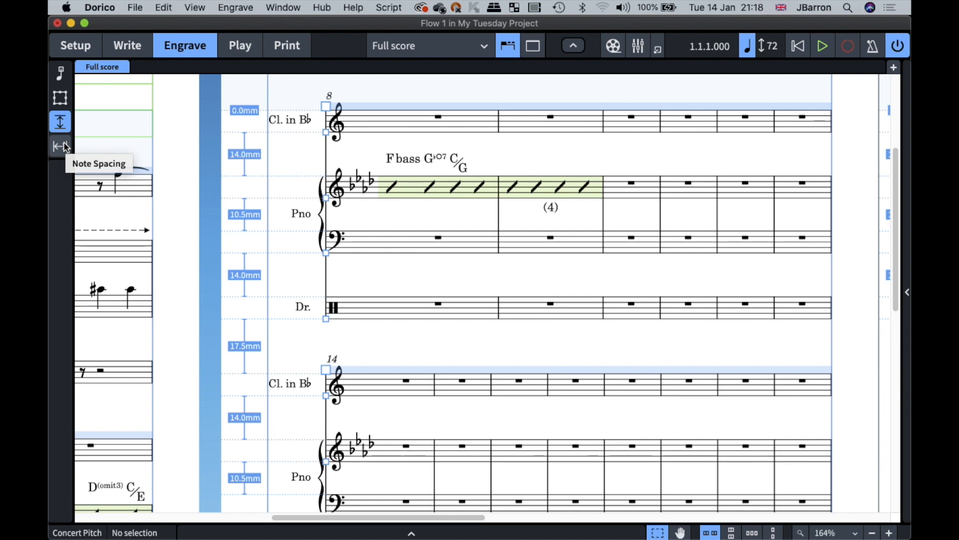
click(129, 45)
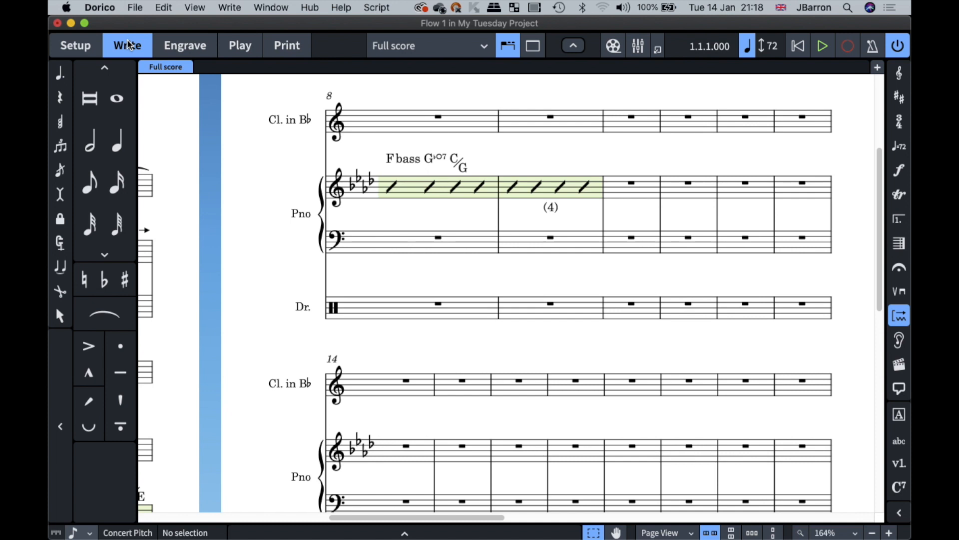
Try removing the eighth rest before the dotted slash note in bar 6 of the clarinet staff, and undo the removal.
scroll(246, 349, left, 10)
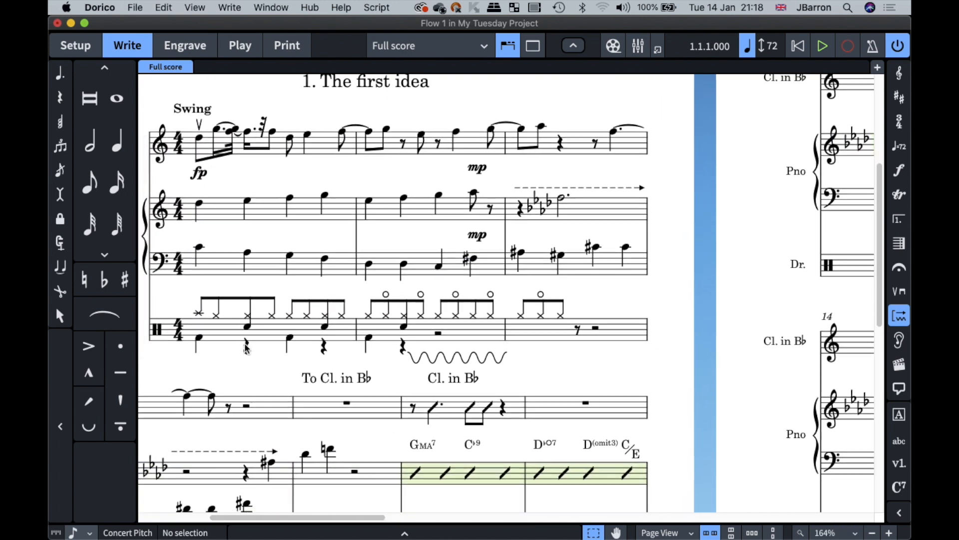
scroll(245, 348, down, 5)
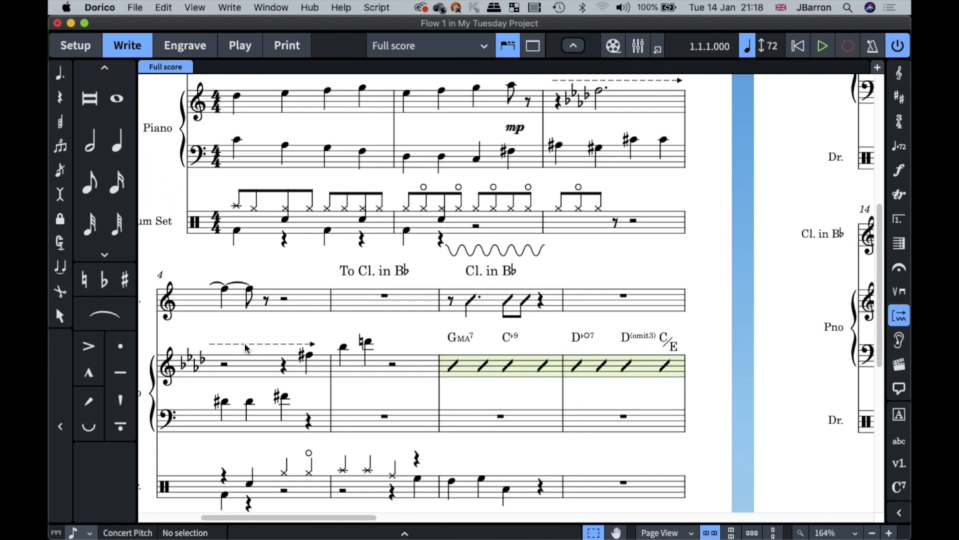
click(451, 301)
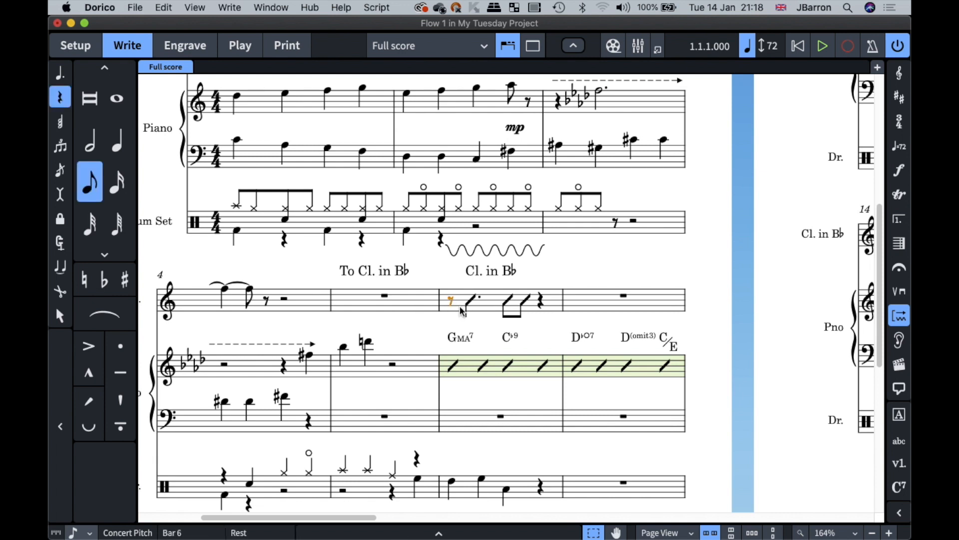
click(165, 8)
click(175, 130)
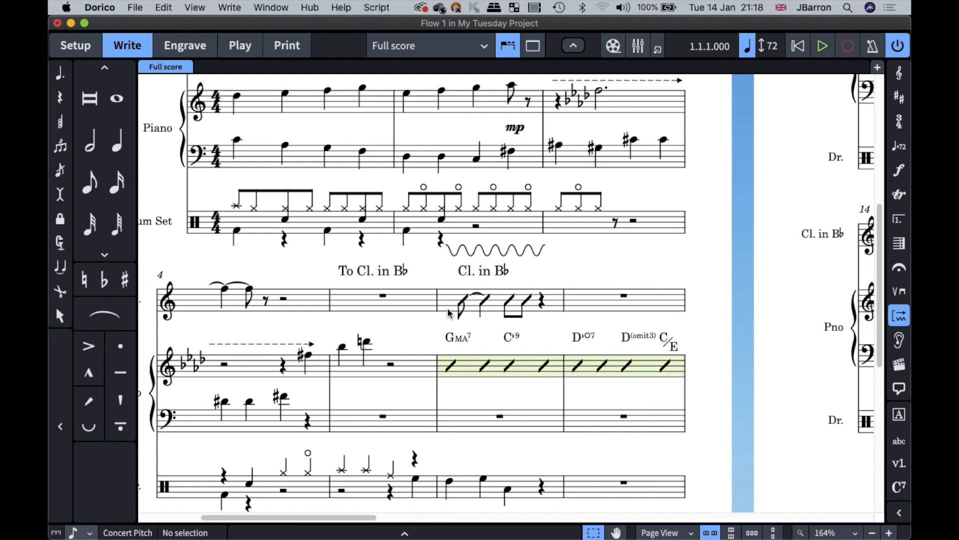
key(super+z)
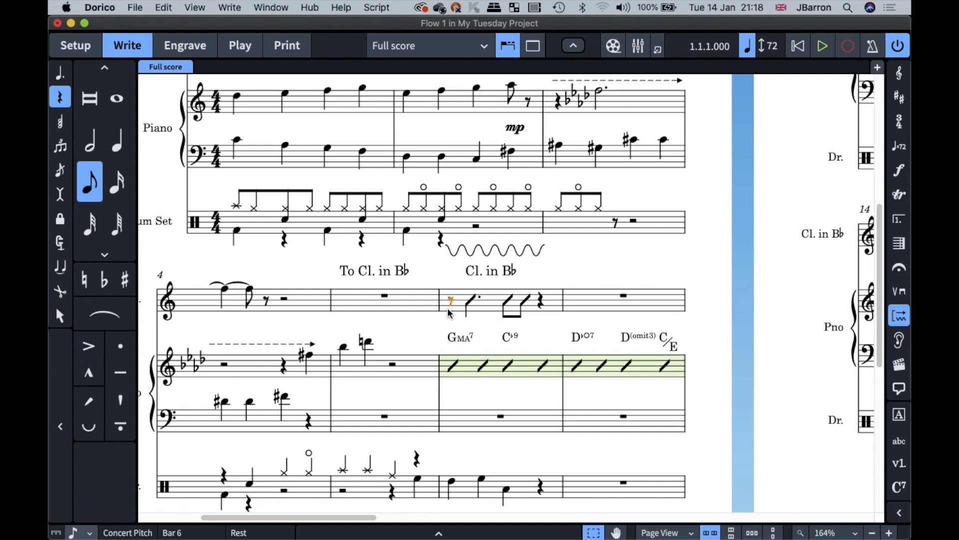
Select the flute's tied note ending in bar 4 together with bar 6's dotted slash note, and look over the NAMM 20 project files.
scroll(448, 308, left, 3)
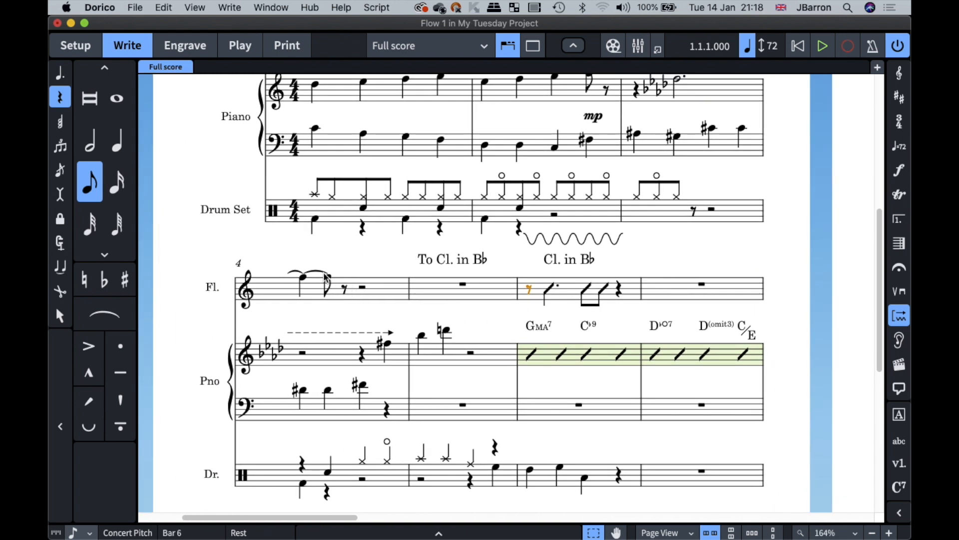
click(324, 273)
scroll(332, 380, down, 4)
super+click(536, 348)
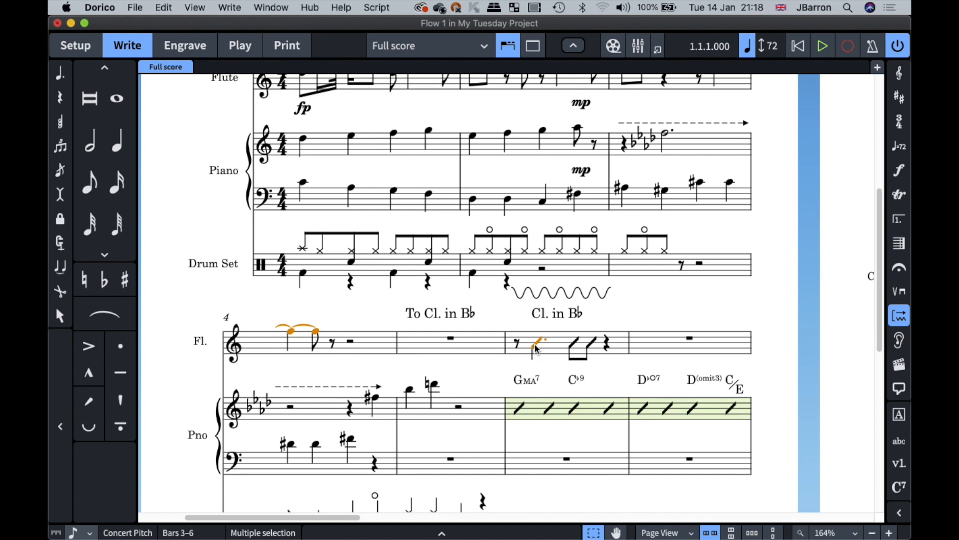
key(super+o)
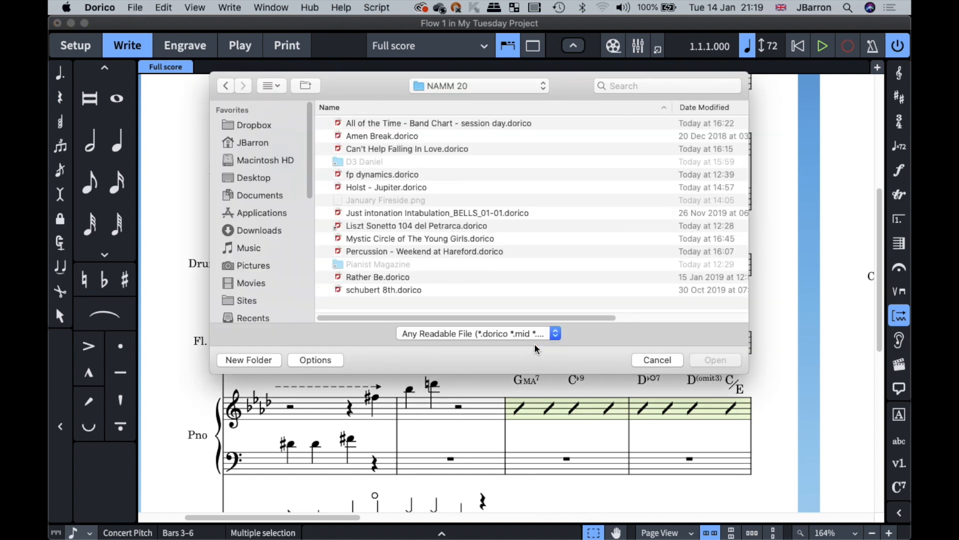
key(Escape)
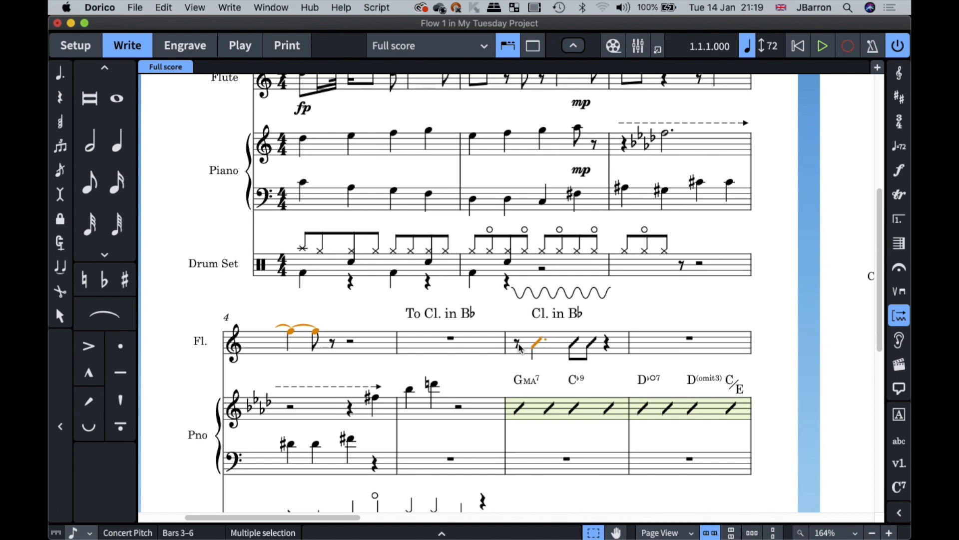
scroll(527, 409, down, 2)
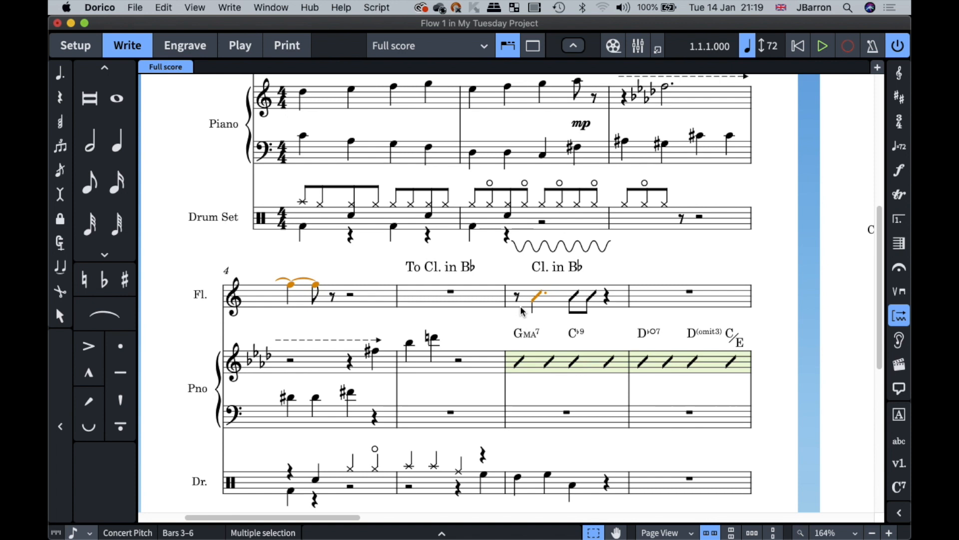
click(518, 424)
key(shift+n)
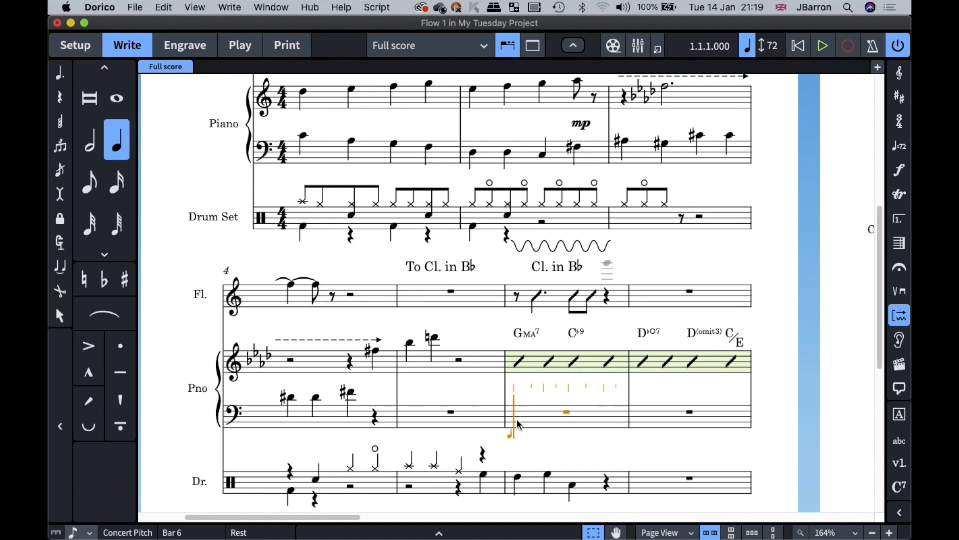
key(Escape)
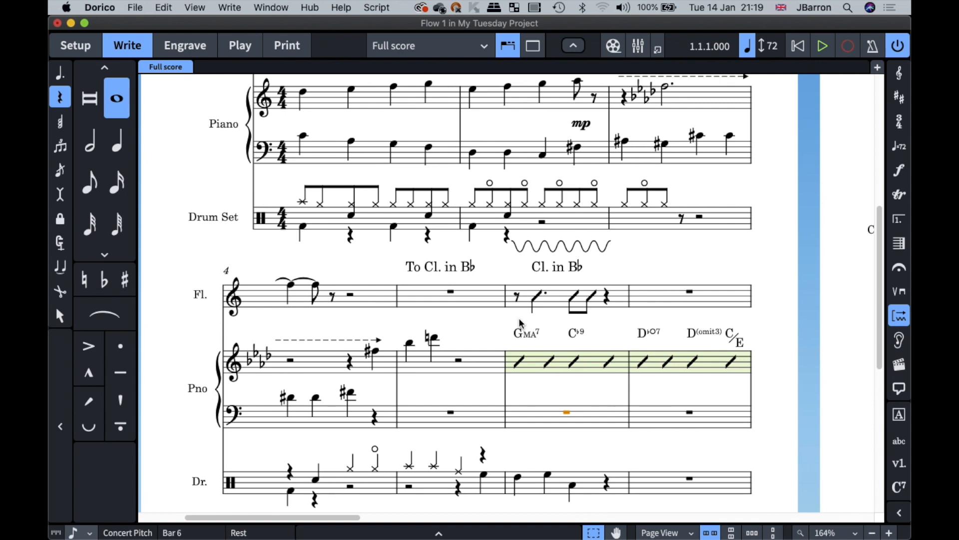
click(537, 299)
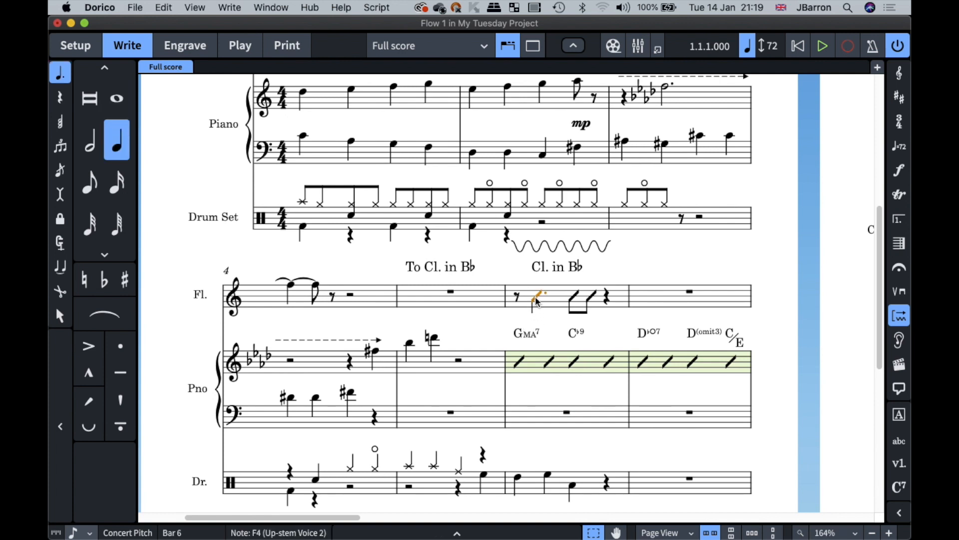
shift+click(594, 299)
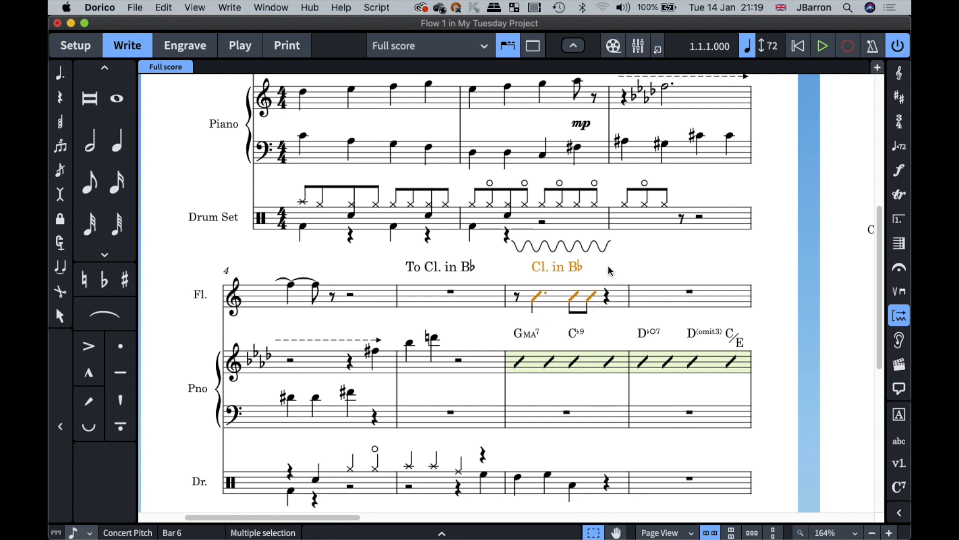
click(517, 296)
double_click(476, 302)
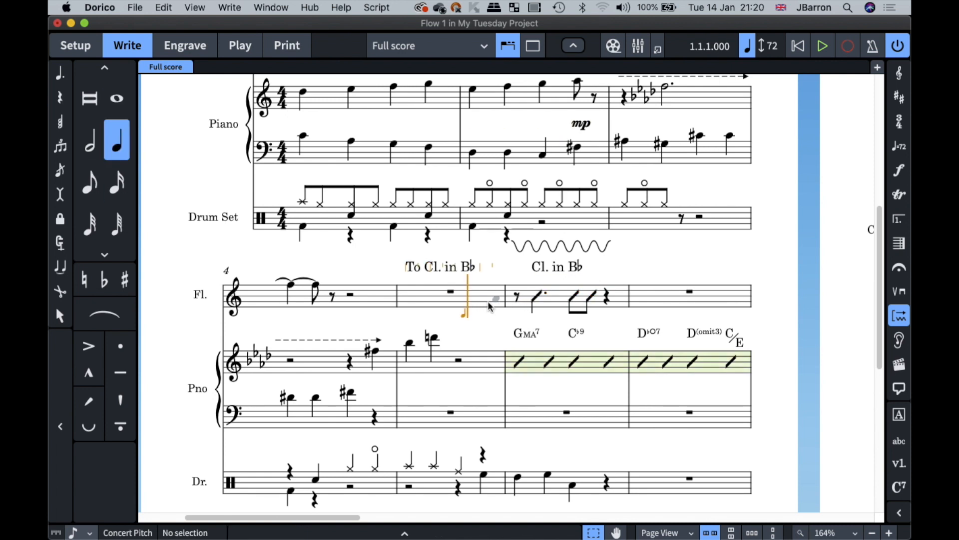
key(Escape)
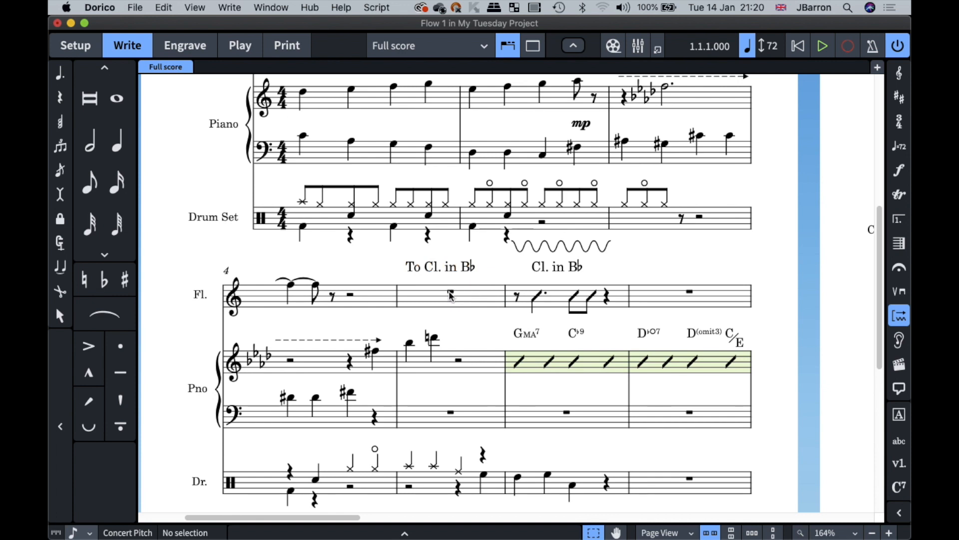
Remove the bar rest from bar 5 of the flute staff.
click(451, 296)
click(162, 7)
click(160, 5)
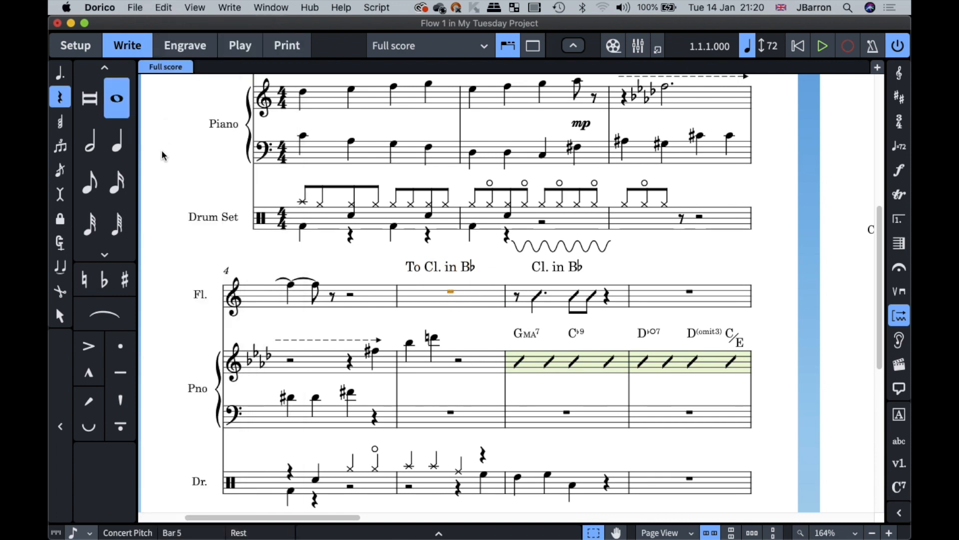
click(161, 6)
click(175, 131)
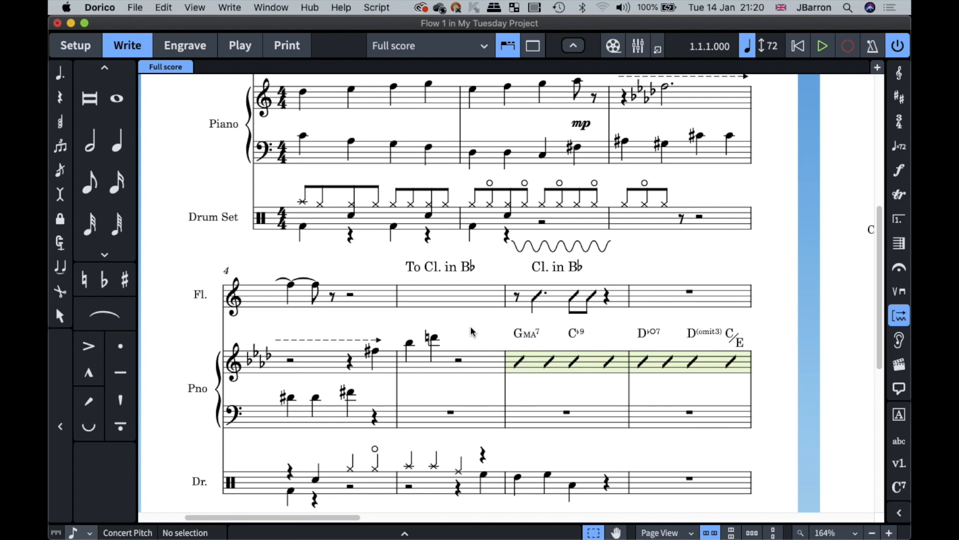
Check bar 6's dotted slash note in the Flute & Clarinet part layout, return to the full score, and clear the selection.
click(537, 299)
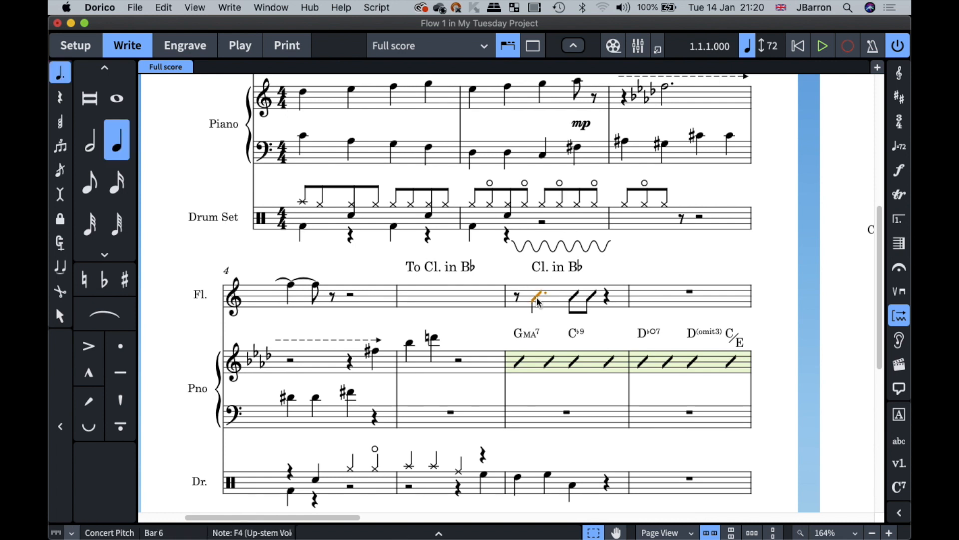
key(w)
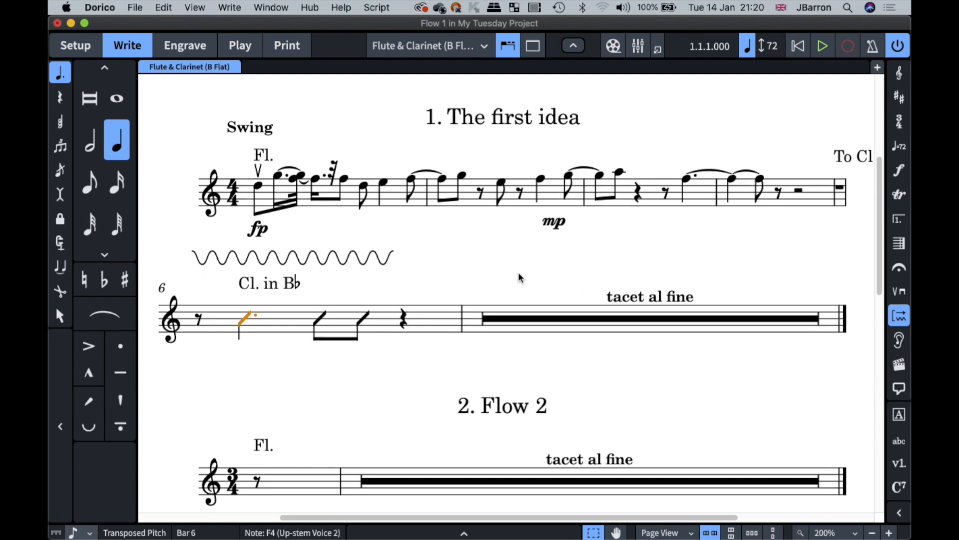
key(w)
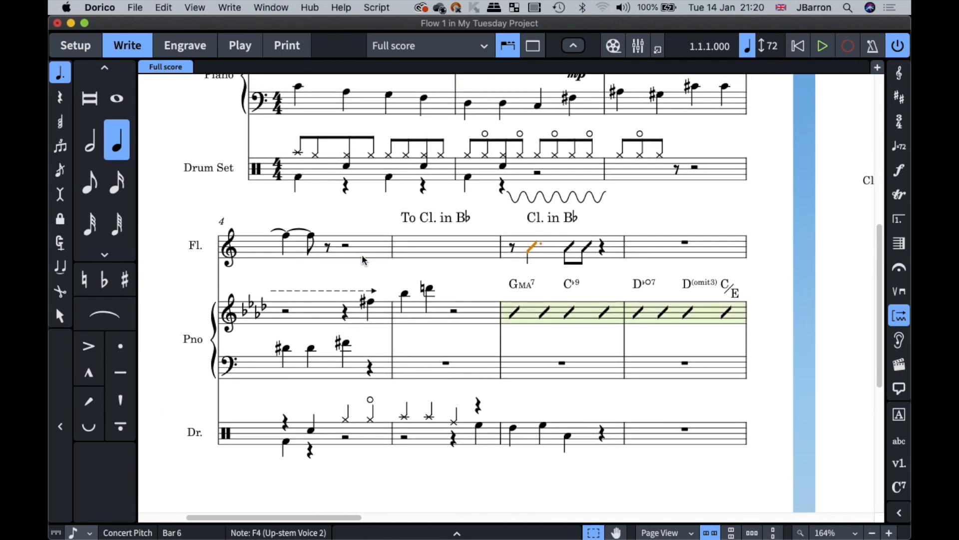
scroll(362, 225, up, 5)
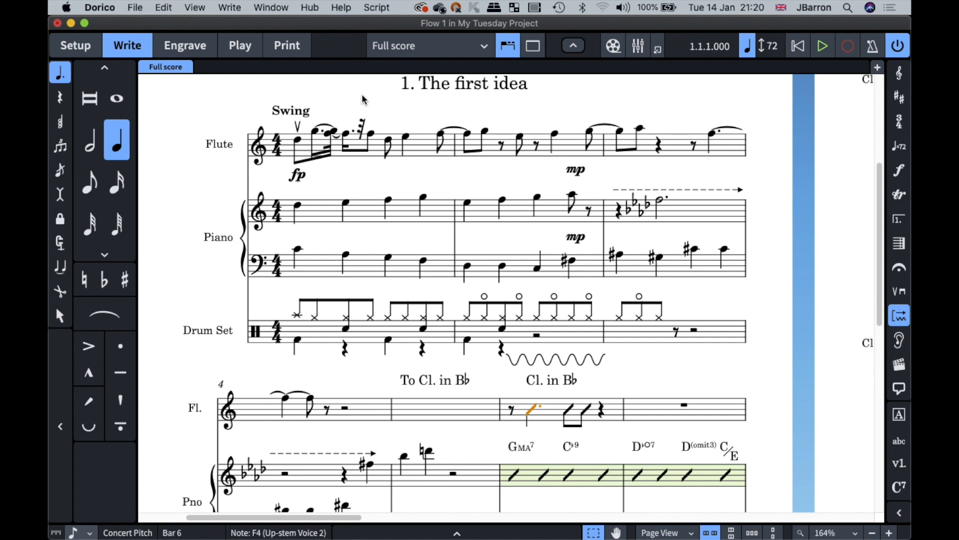
key(Escape)
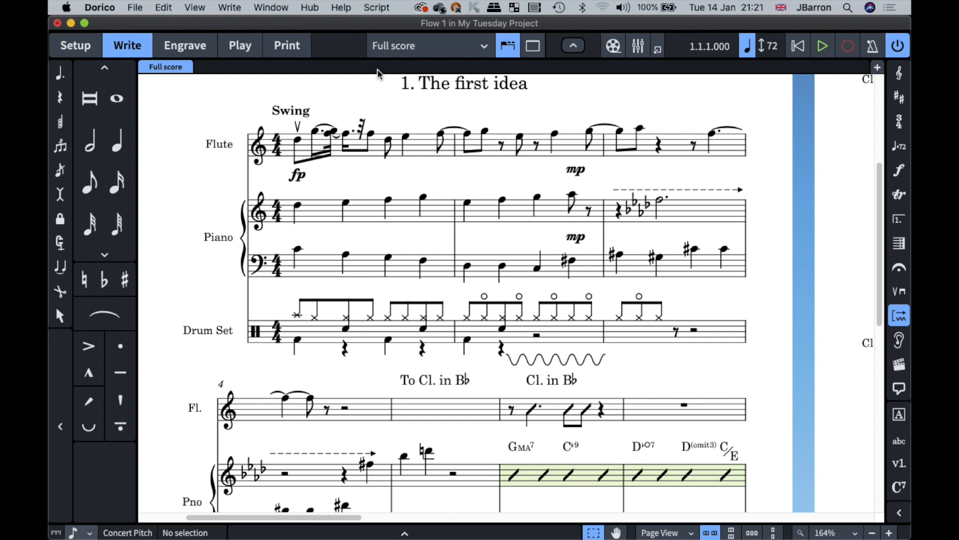
Switch to the open schubert 8th project.
click(394, 49)
click(341, 88)
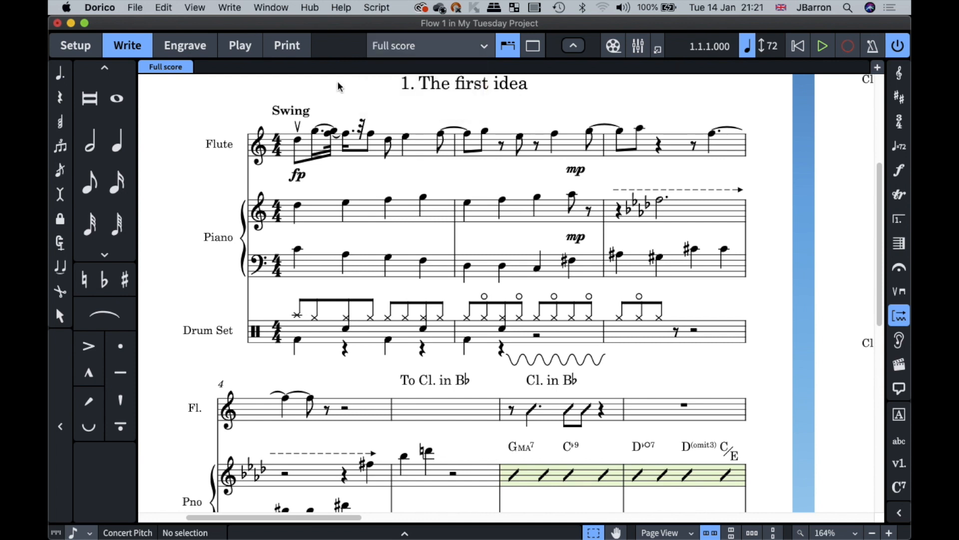
click(255, 8)
scroll(260, 364, down, 5)
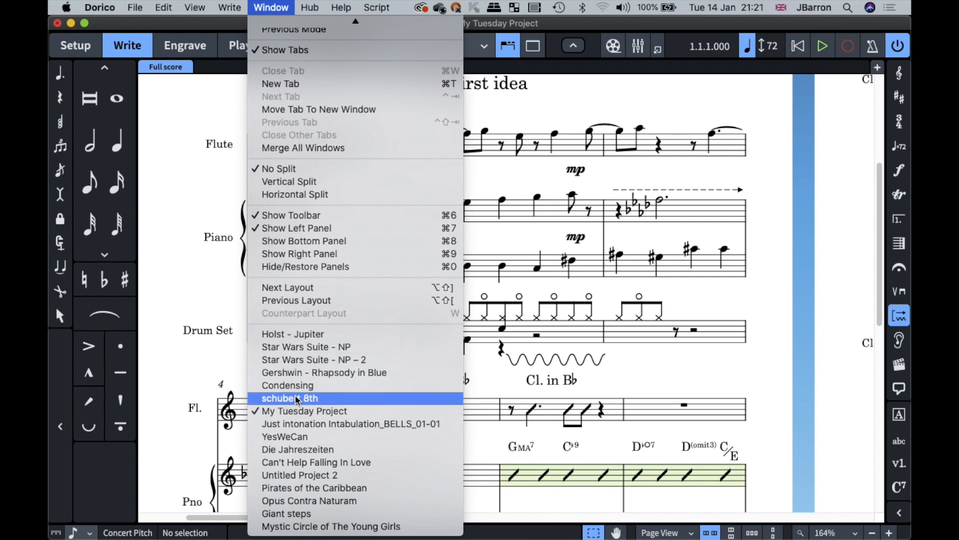
click(300, 399)
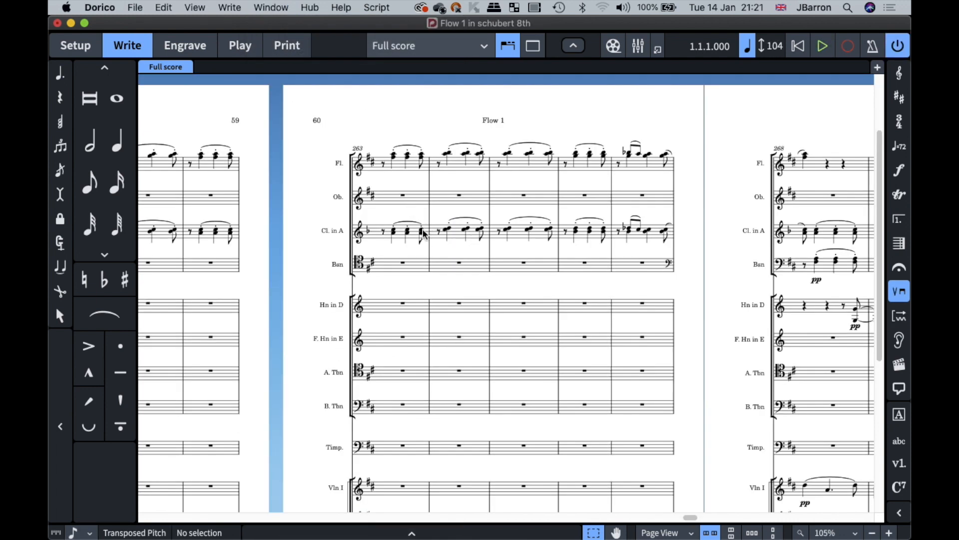
Show the Clarinet (A) part from the last clarinet chord of bar 263, and examine the layout of its pages.
click(421, 231)
key(w)
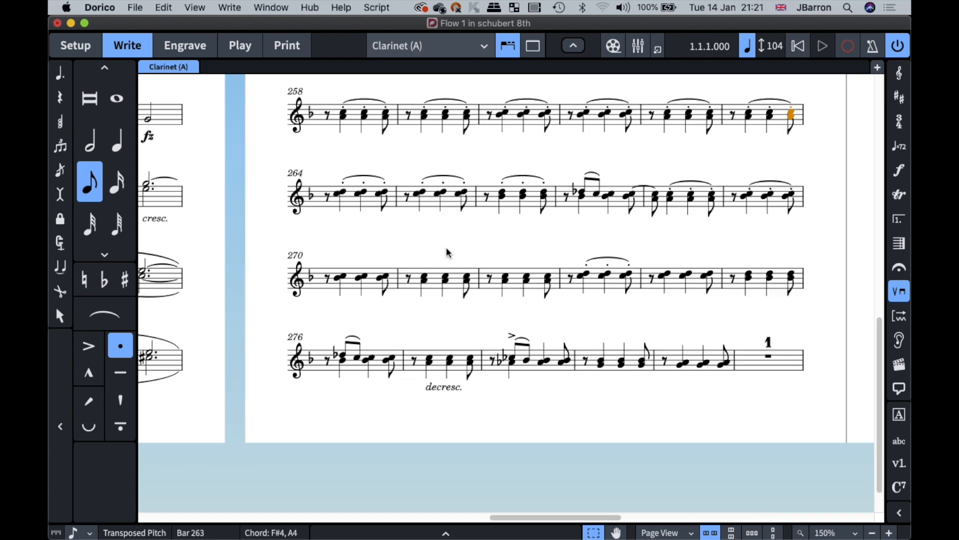
scroll(412, 222, up, 5)
scroll(411, 223, down, 5)
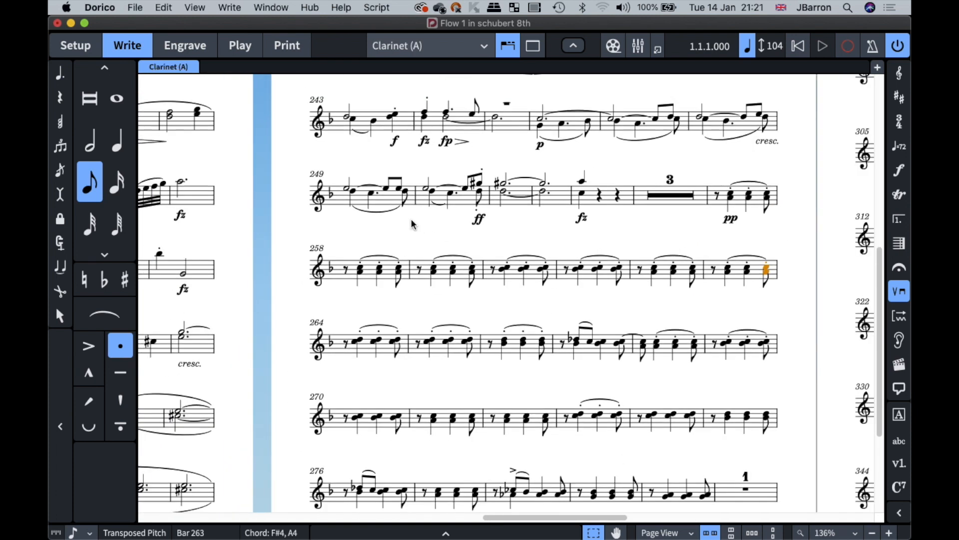
key(space)
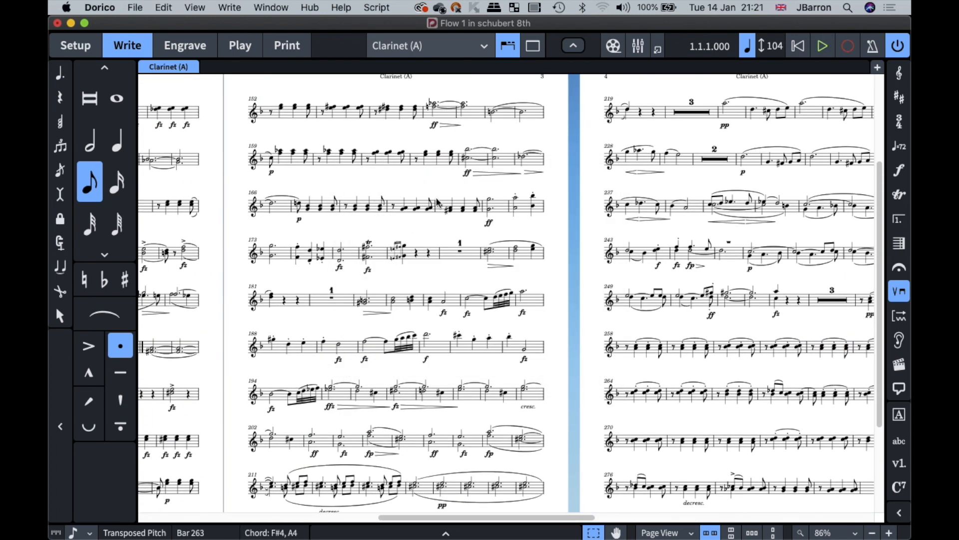
scroll(460, 192, right, 15)
scroll(464, 195, left, 15)
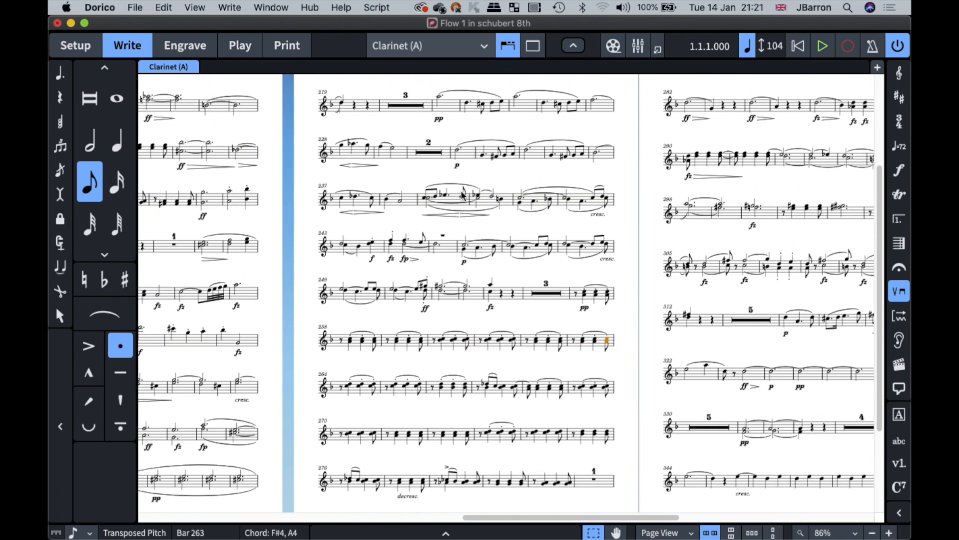
scroll(463, 195, down, 3)
scroll(461, 195, left, 10)
scroll(460, 190, left, 10)
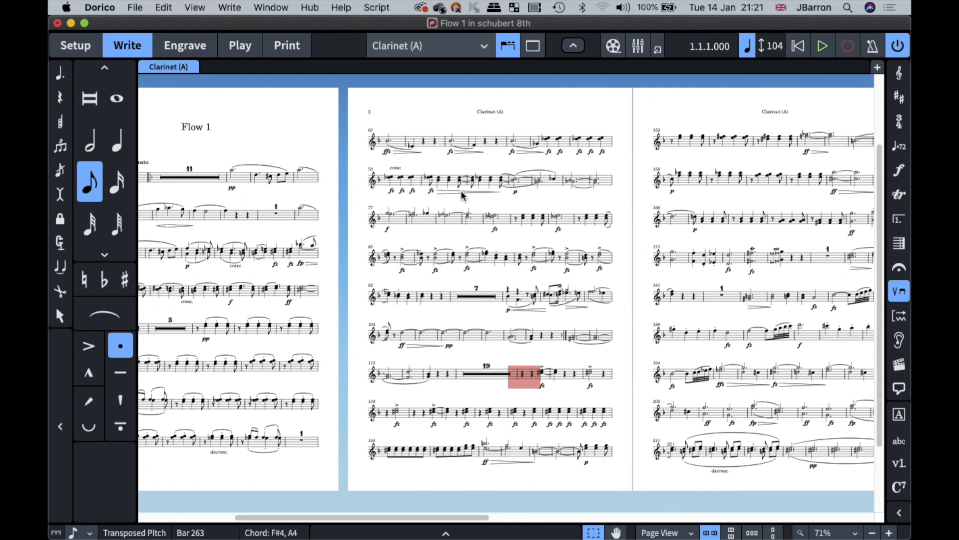
scroll(301, 320, right, 5)
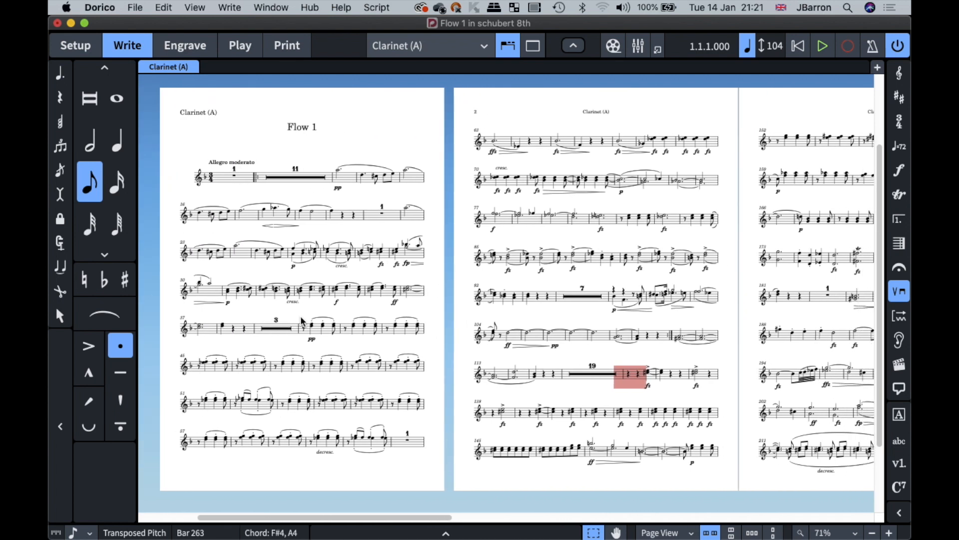
Return to the full score and check its bar number settings in Layout Options.
key(w)
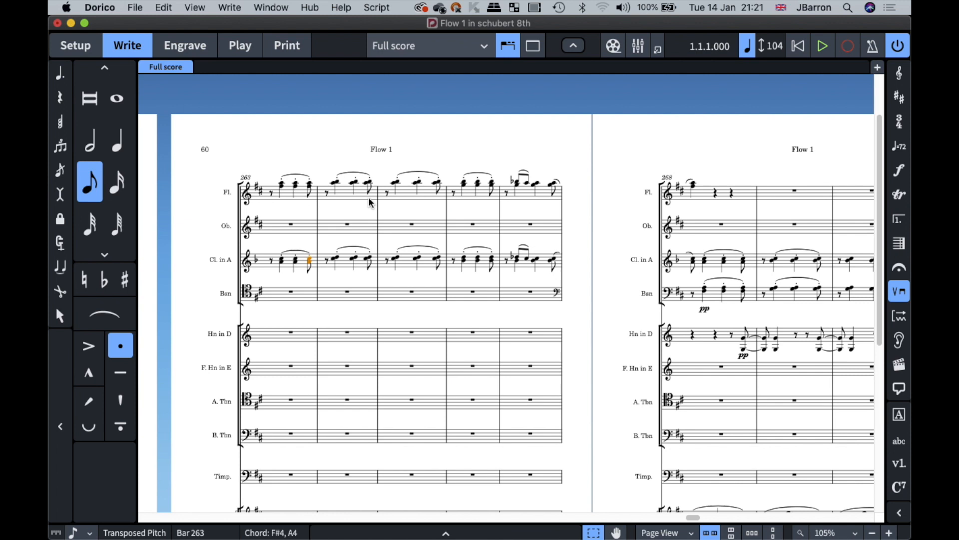
click(321, 145)
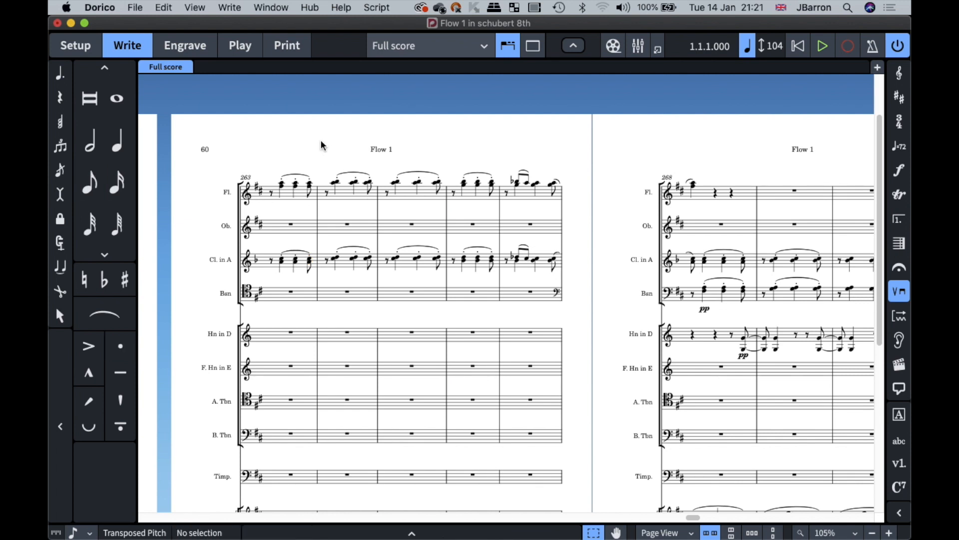
key(super+shift+l)
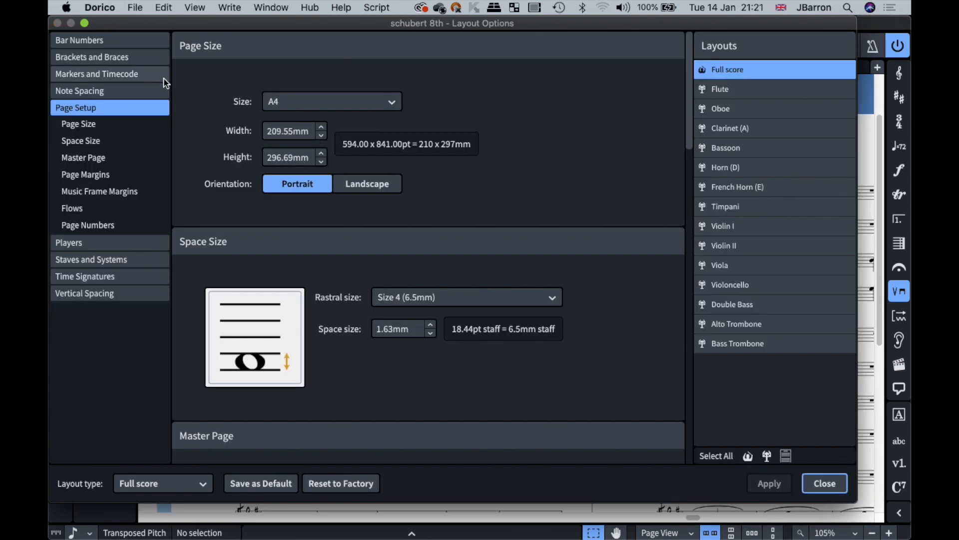
click(113, 40)
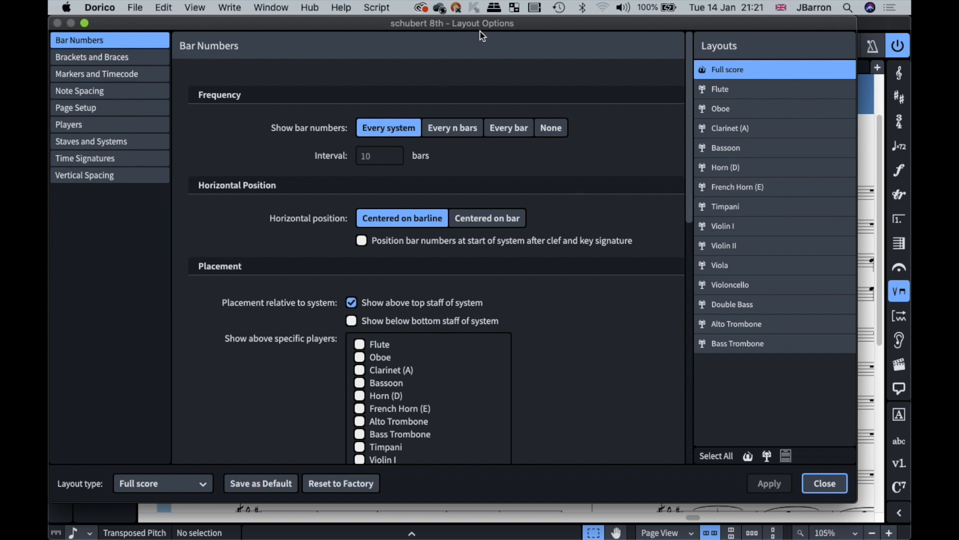
drag(472, 20, 501, 39)
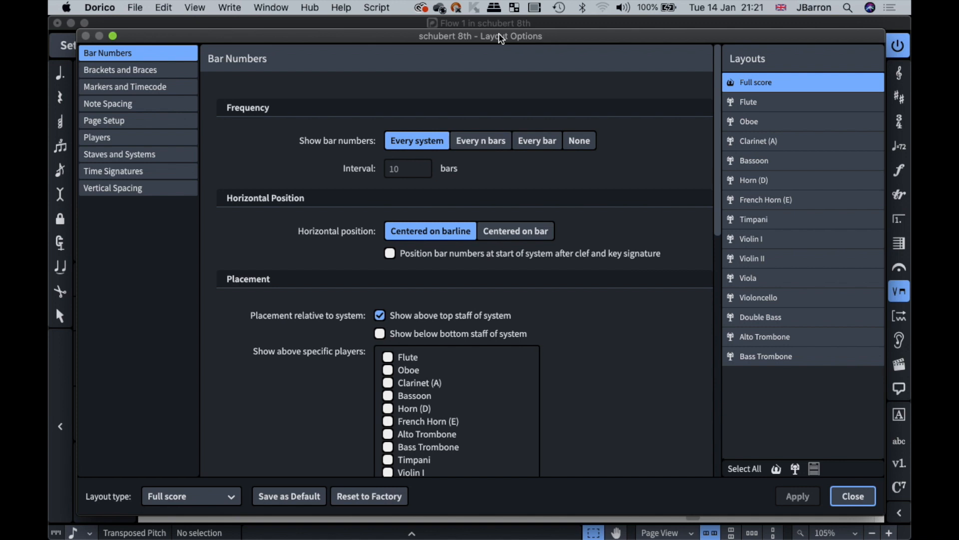
key(Escape)
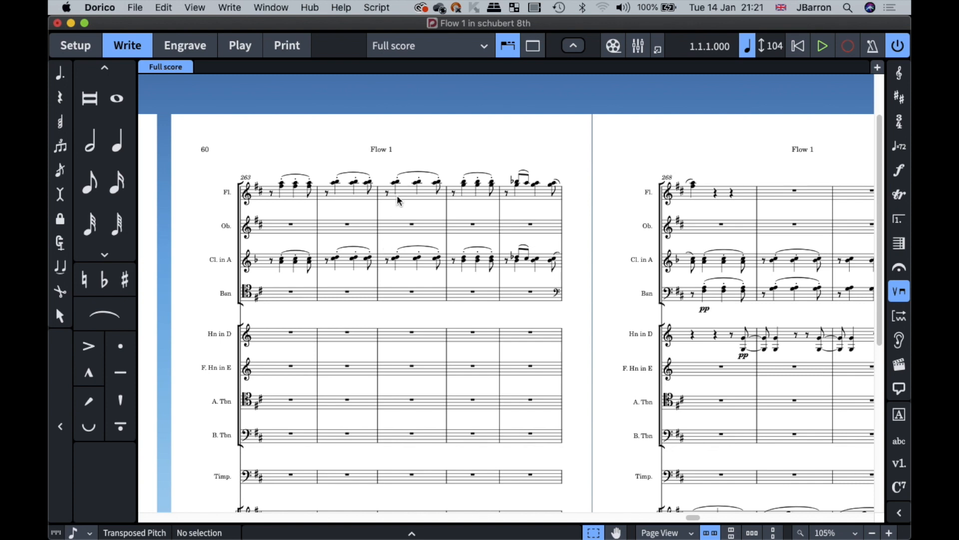
Show the Clarinet (A) part from bar 265, and check the bar number layout options with all part layouts selected.
click(396, 259)
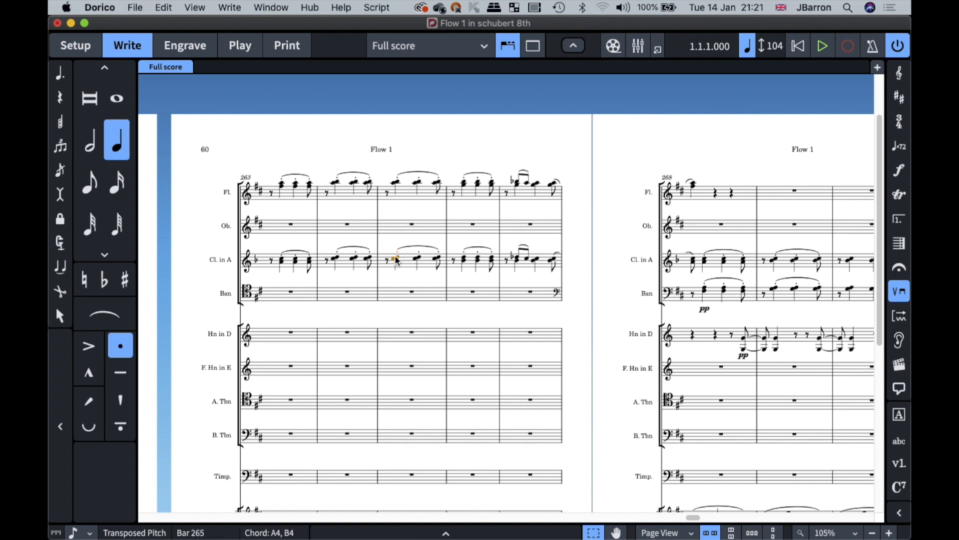
key(w)
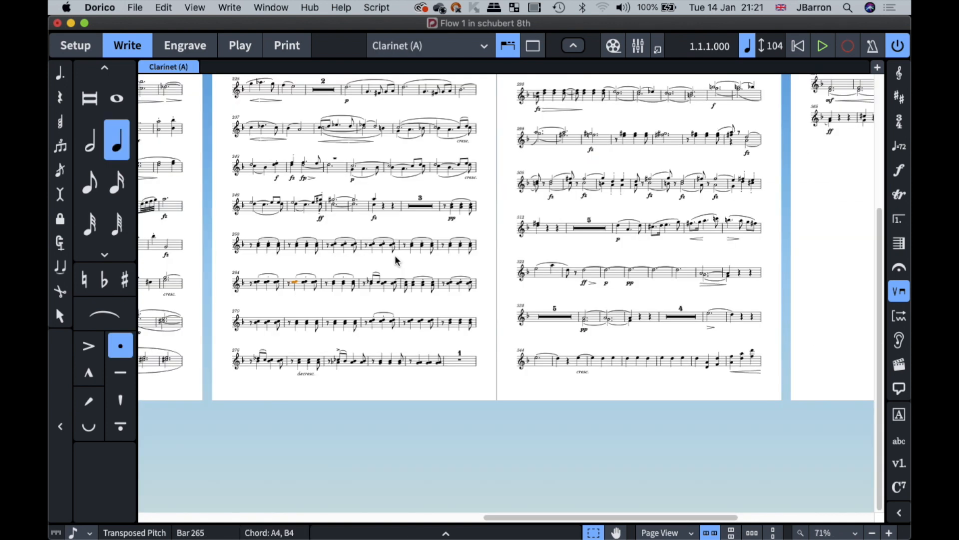
key(super+shift+l)
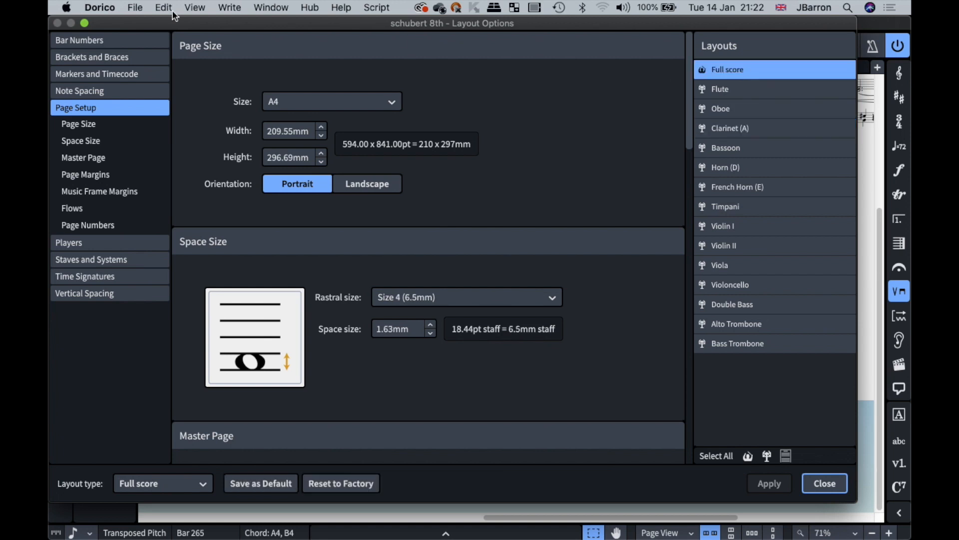
click(77, 41)
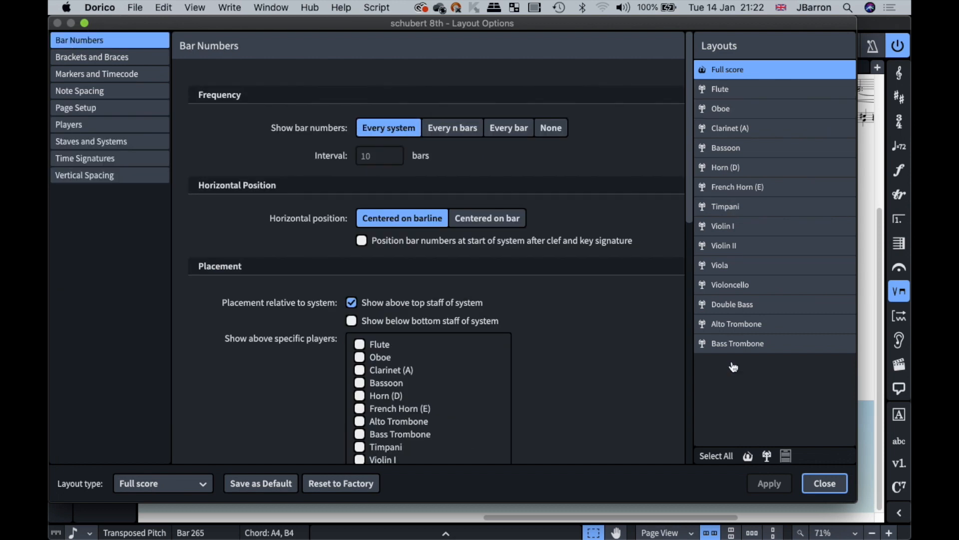
click(767, 456)
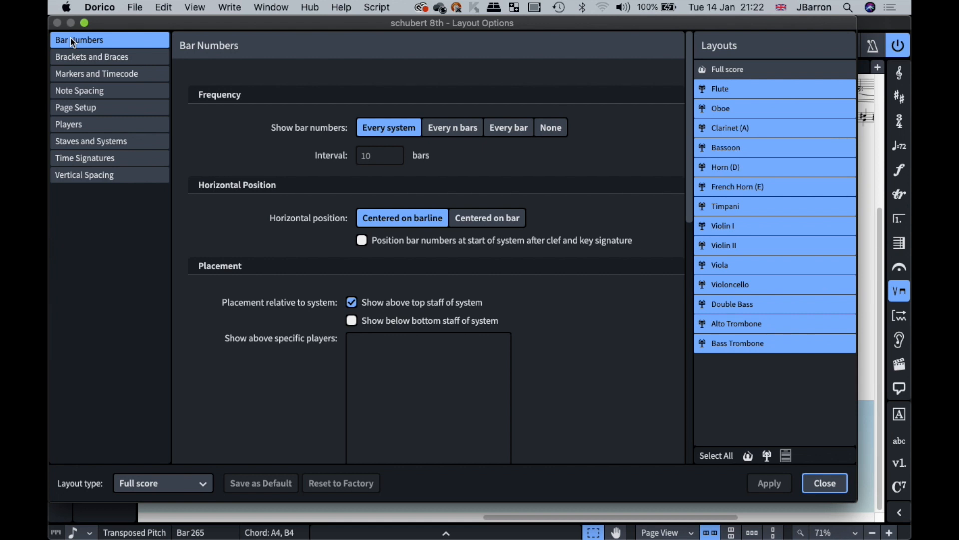
key(Escape)
Examine the bar numbers at the system starts of the Clarinet (A) part, and check the part's page setup in Layout Options.
scroll(255, 194, up, 5)
key(z)
scroll(257, 198, up, 5)
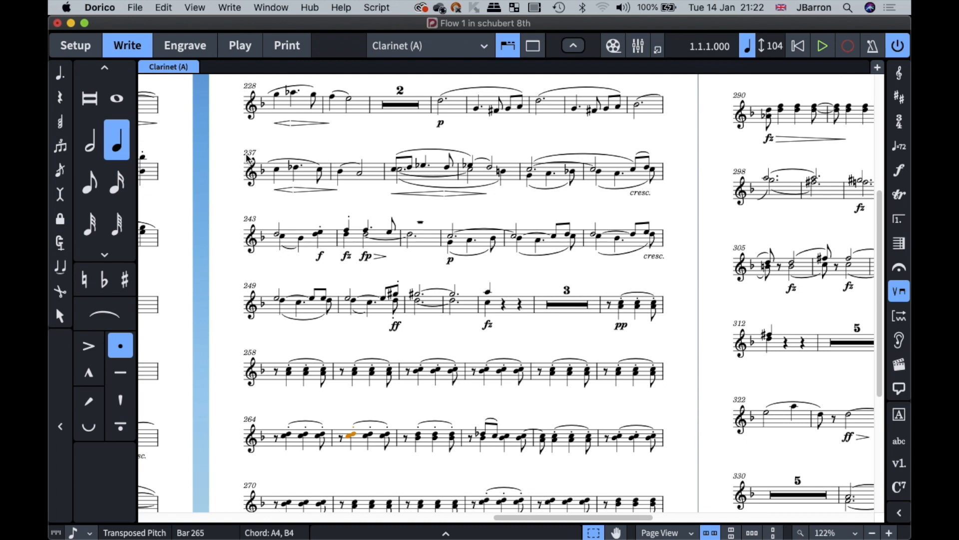
key(super+shift+l)
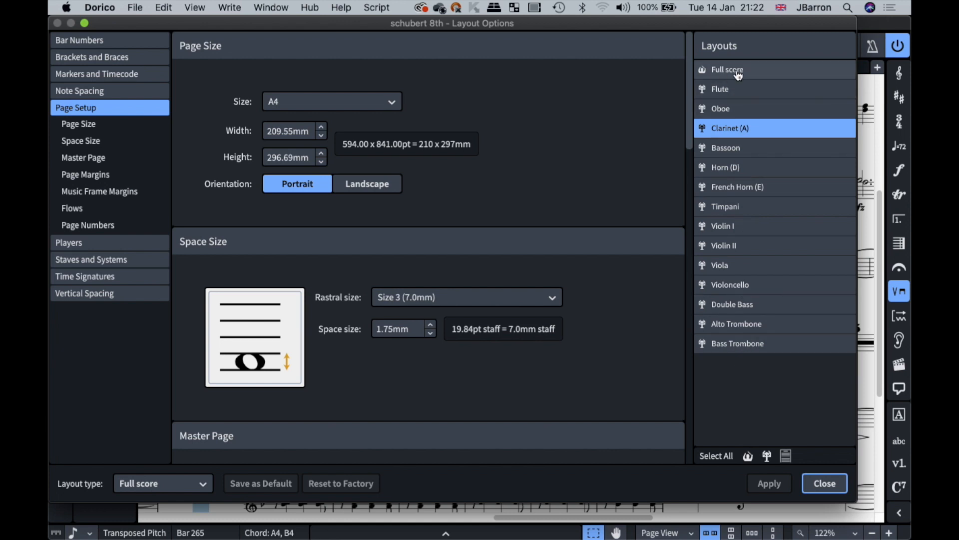
key(Escape)
scroll(569, 200, up, 5)
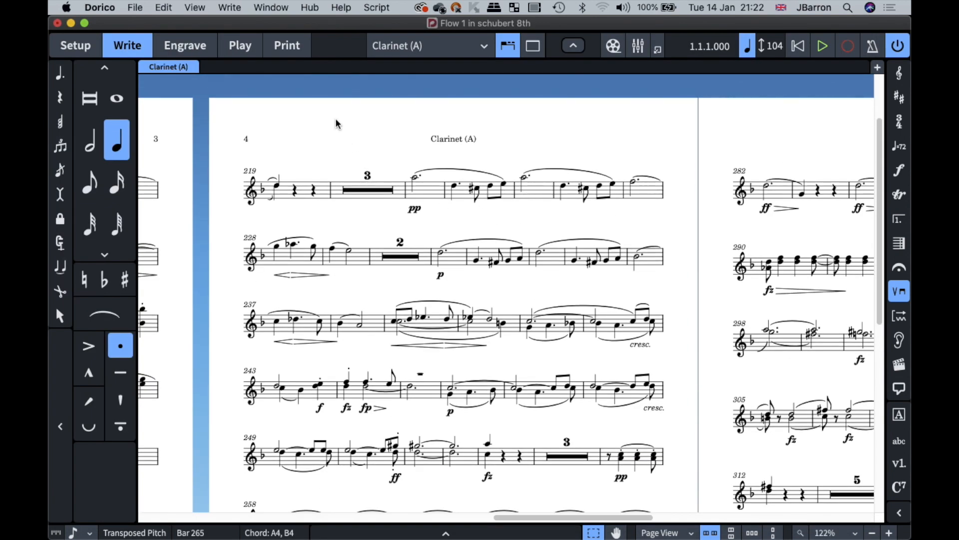
click(420, 46)
click(399, 67)
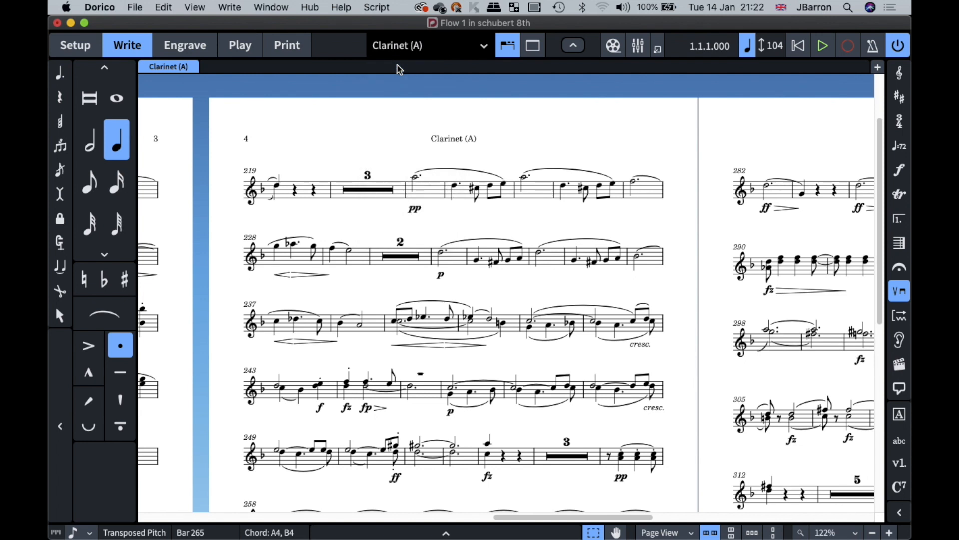
Return to the full score and add the staff text "Add some text here" at the flute's first chord in bar 263.
scroll(386, 212, down, 1)
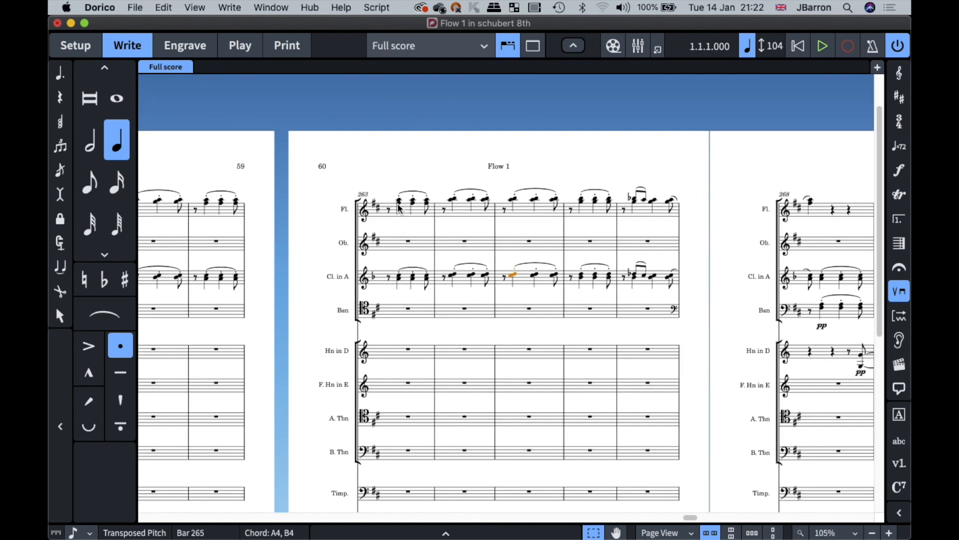
click(399, 202)
key(shift+x)
text(Add)
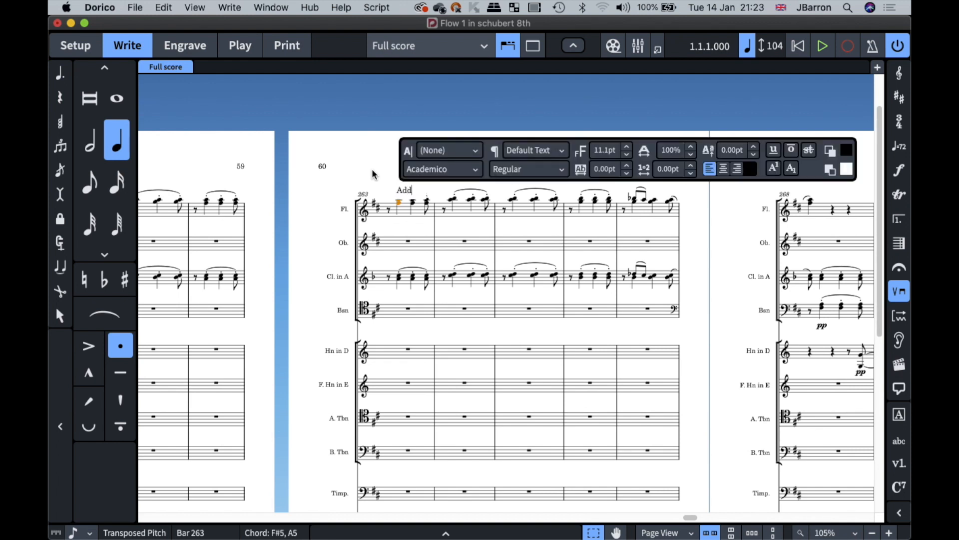
text( some text here)
key(Escape)
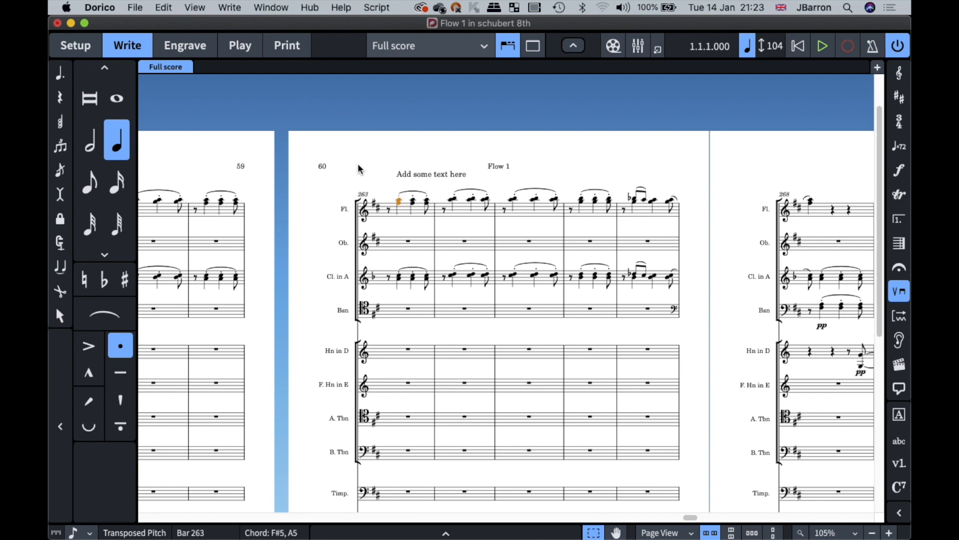
key(Escape)
Open the flute's staff text in bar 263 for editing and close the text editor again.
click(409, 179)
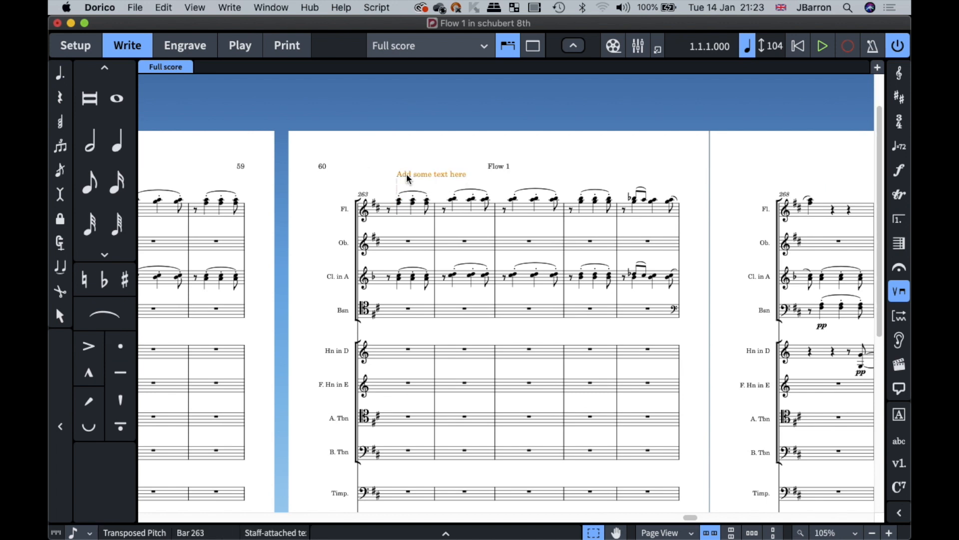
double_click(423, 177)
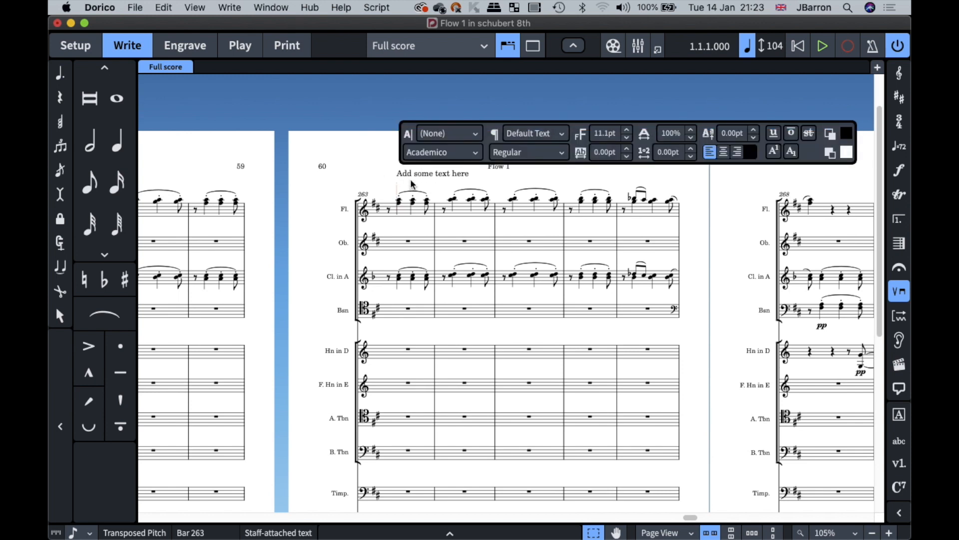
key(Escape)
key(Escape)
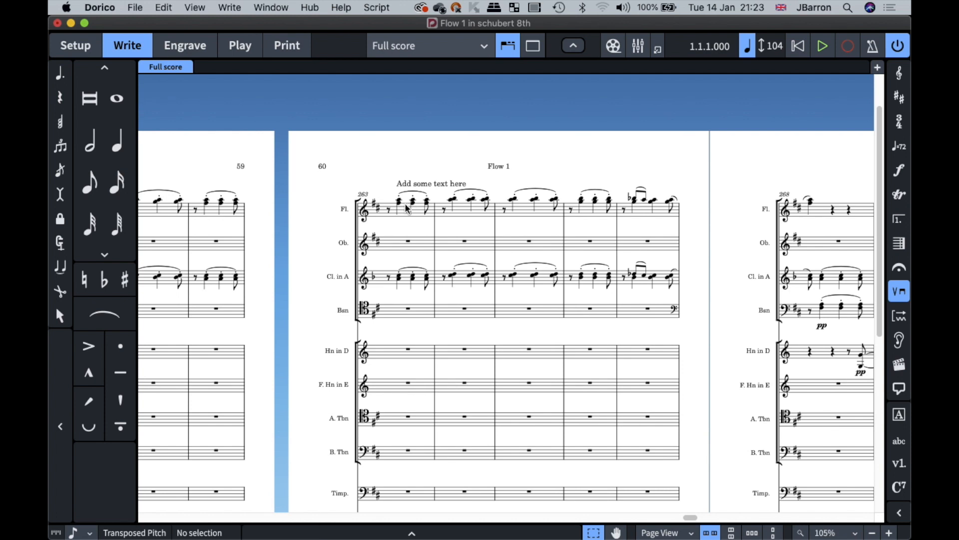
In Engrave mode, move the "Add some text here" text down and slightly left onto the flute notes of bar 263.
click(404, 208)
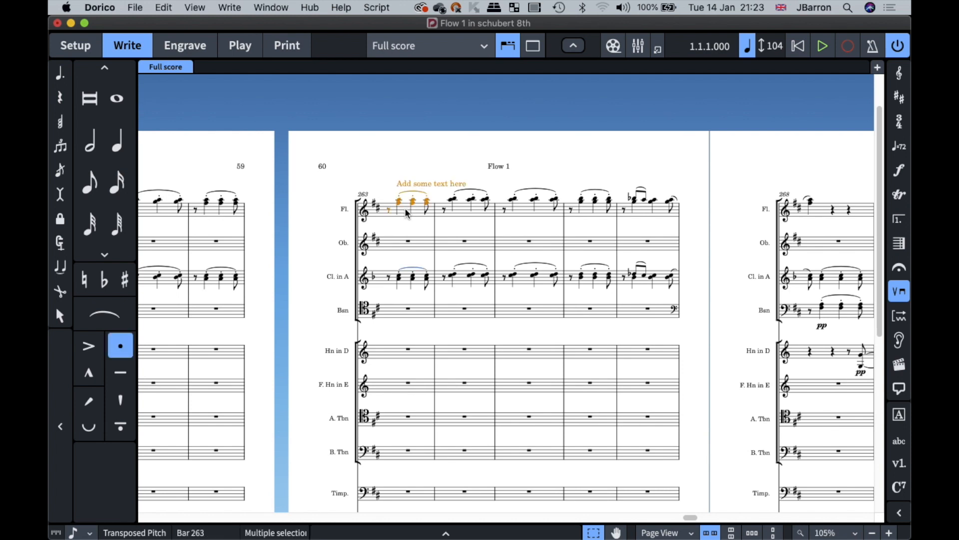
click(408, 187)
key(super+3)
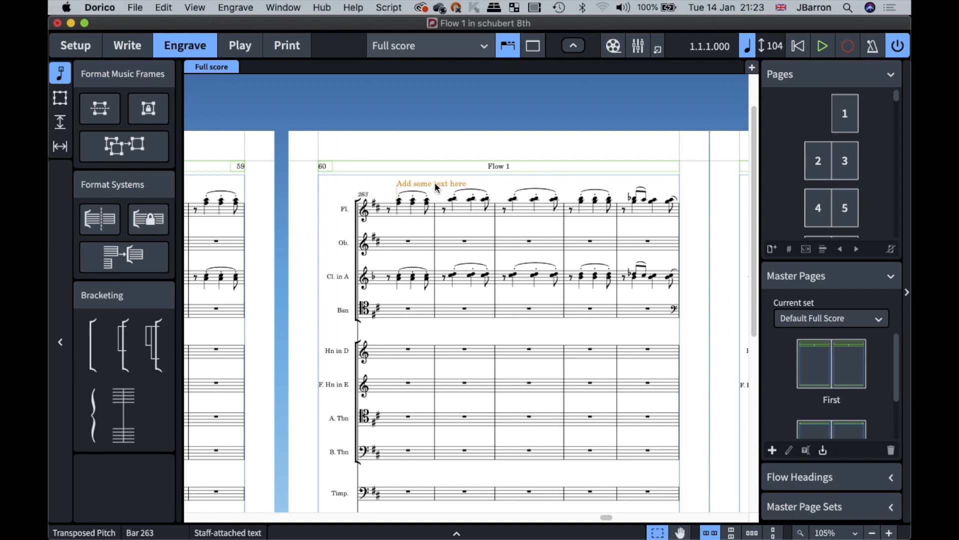
drag(436, 188, 421, 201)
click(395, 192)
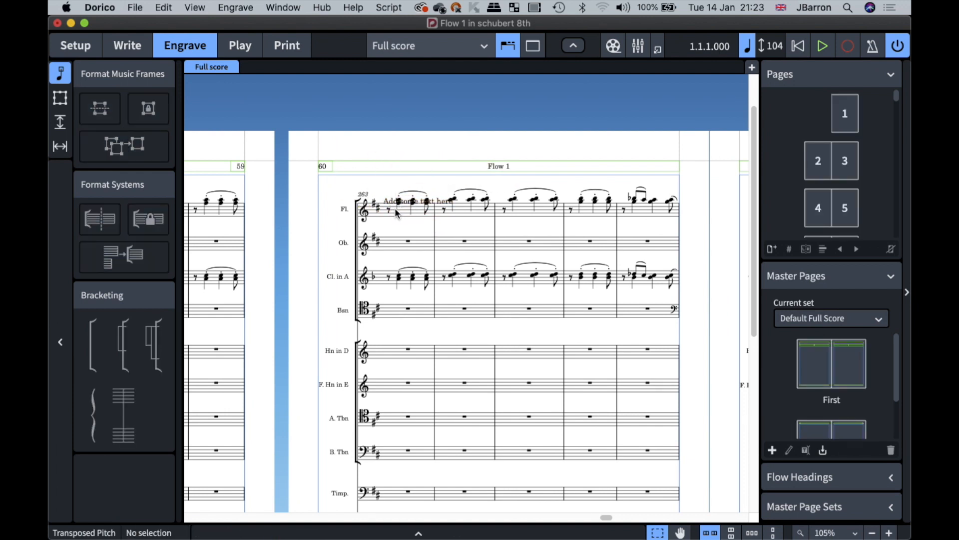
Return to Write mode and examine the position of the bar 263 text in the Flute part.
key(super+2)
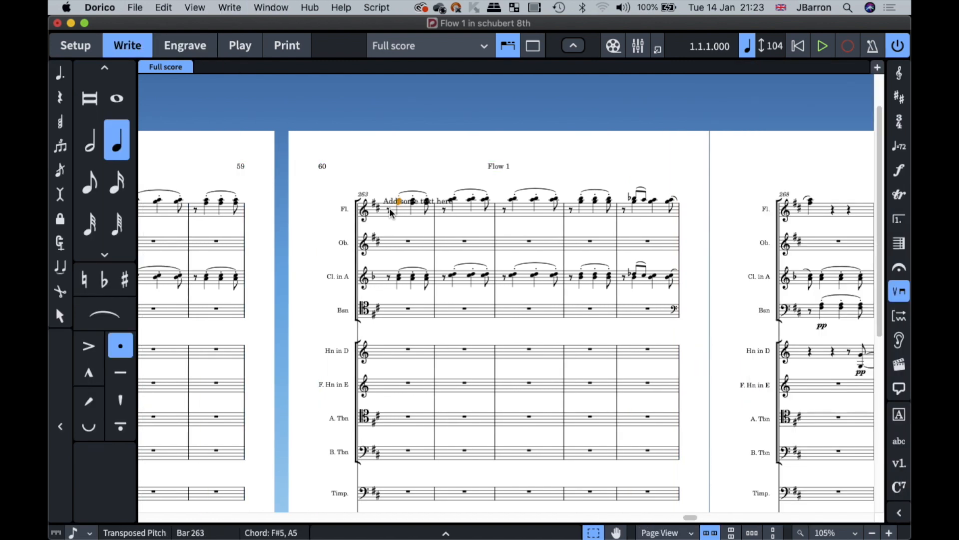
key(w)
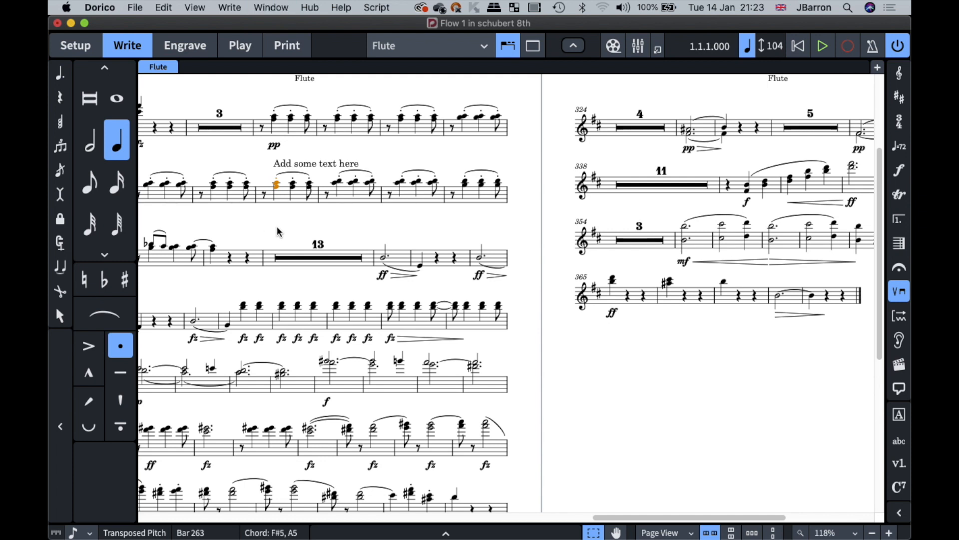
scroll(260, 236, left, 5)
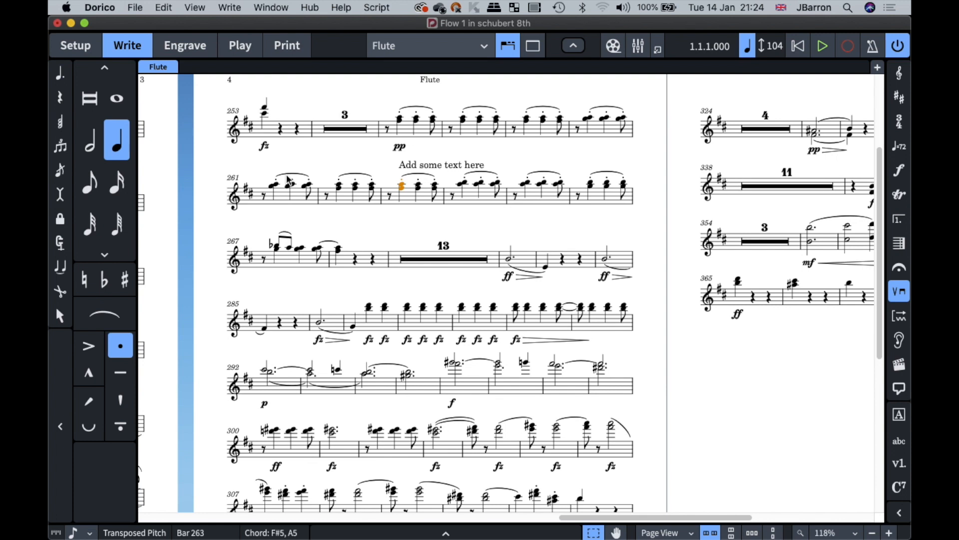
Check the list of available layouts from the Flute part, and switch back to the full score.
click(428, 48)
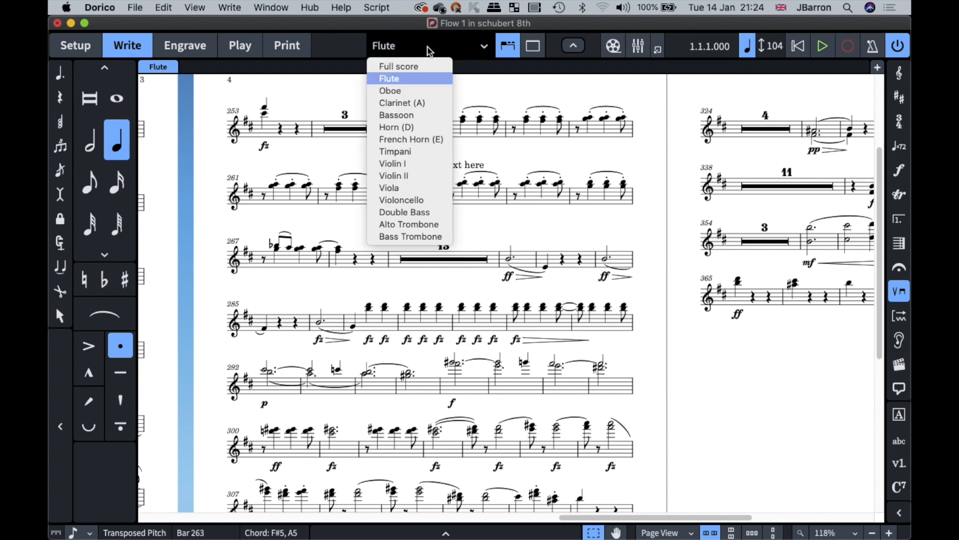
click(395, 79)
click(392, 47)
click(416, 170)
key(w)
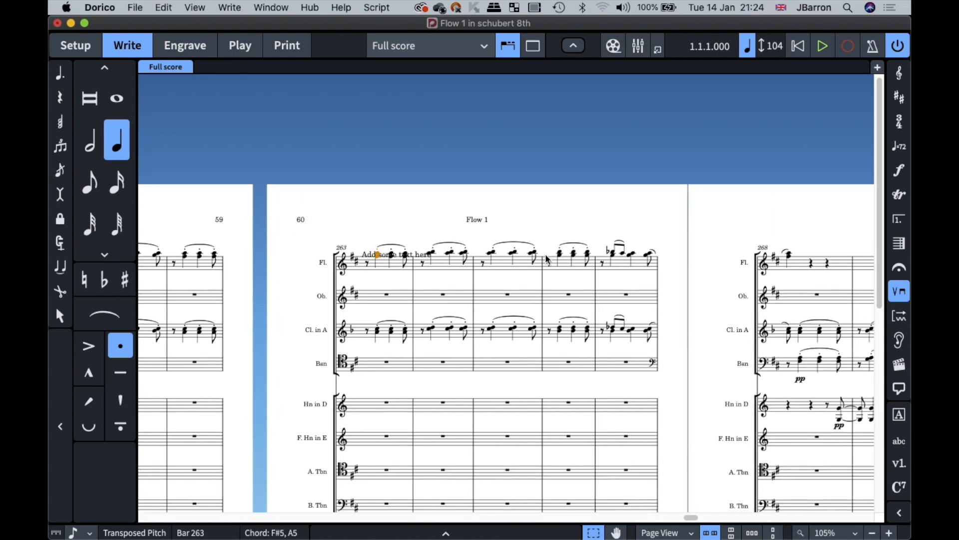
Add the comment "I can add a comment" to the second flute chord of bar 265.
click(515, 252)
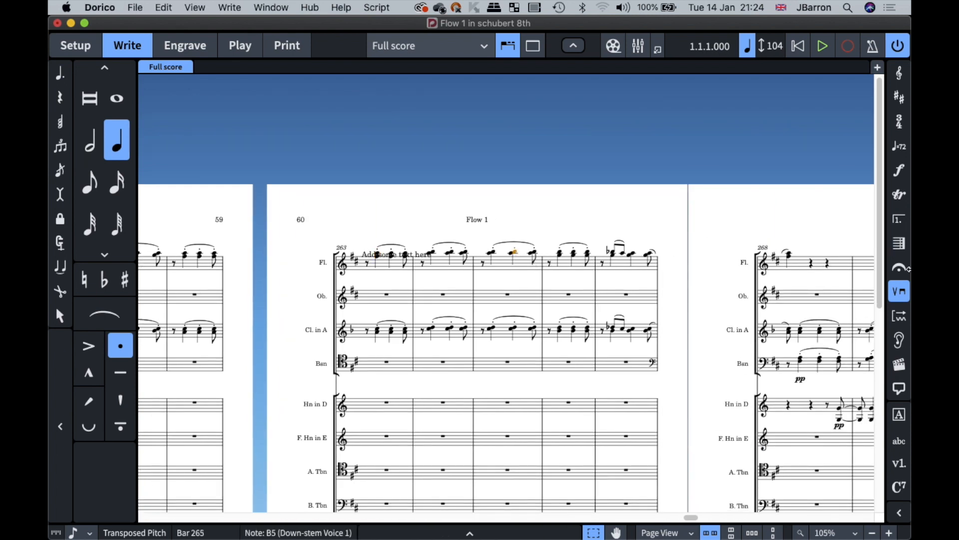
click(899, 388)
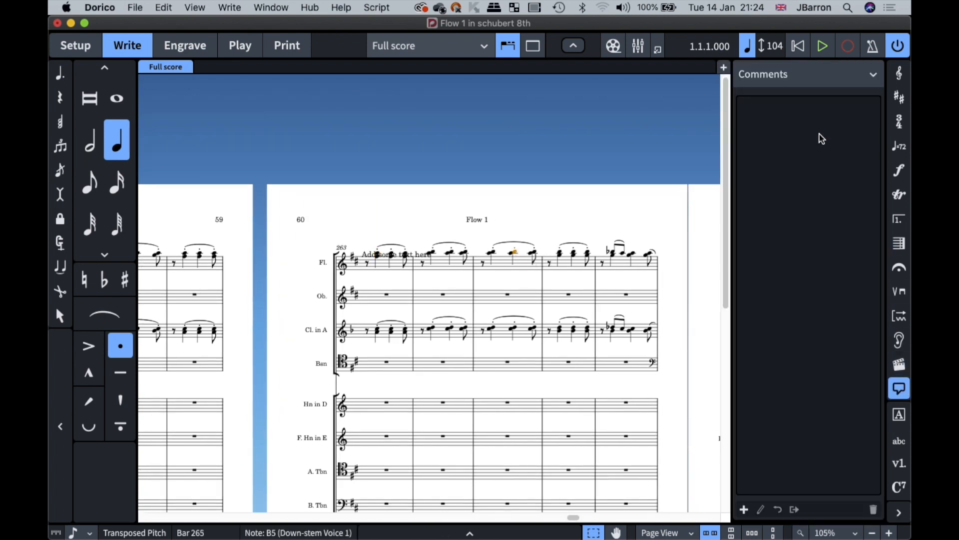
click(745, 510)
text(I can add a commen)
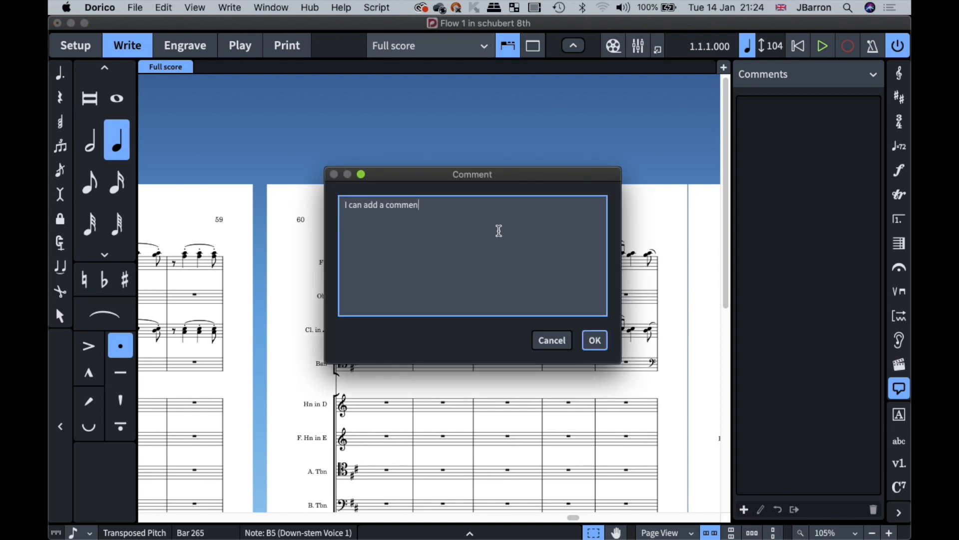
text(t)
key(Return)
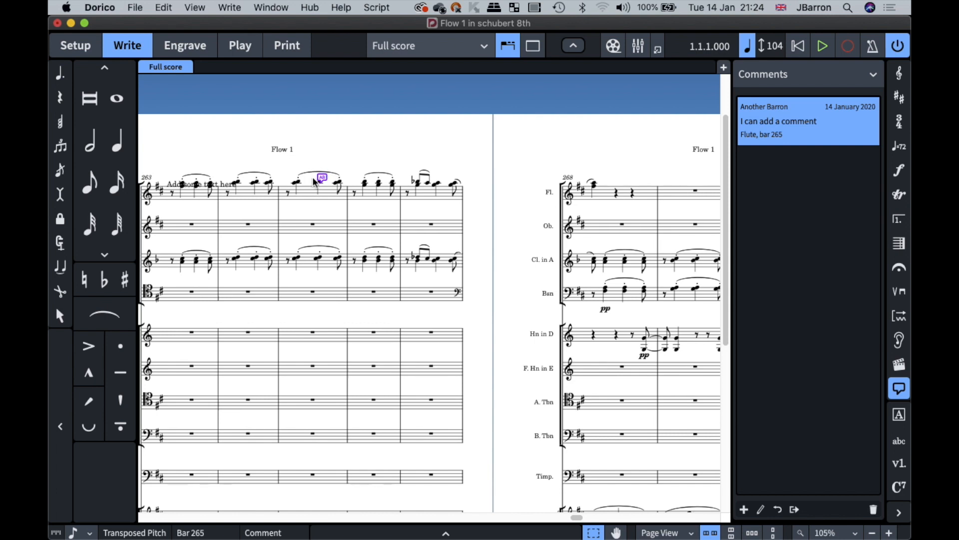
Clear the custom full name and initials used for comment authors in the General preferences.
scroll(315, 183, up, 5)
scroll(315, 183, left, 5)
scroll(314, 184, up, 2)
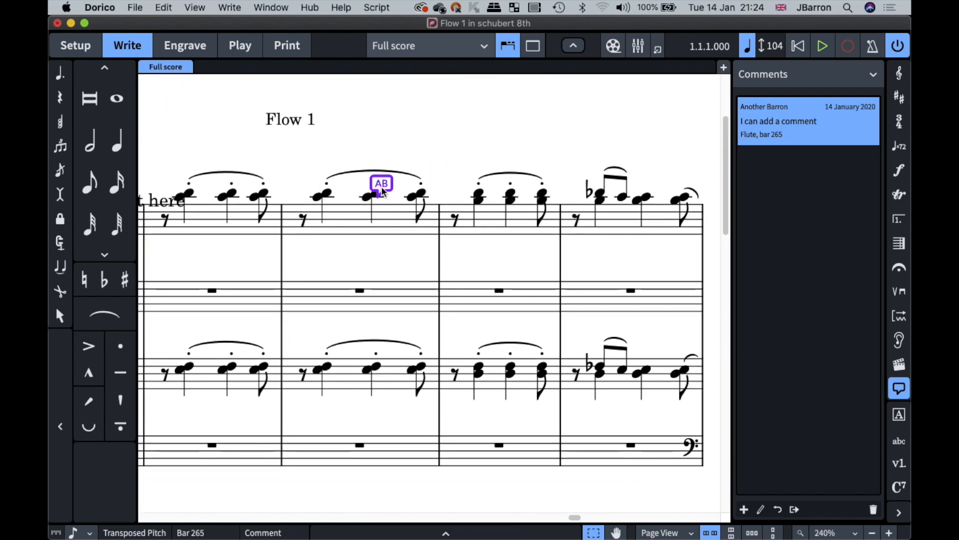
key(super+comma)
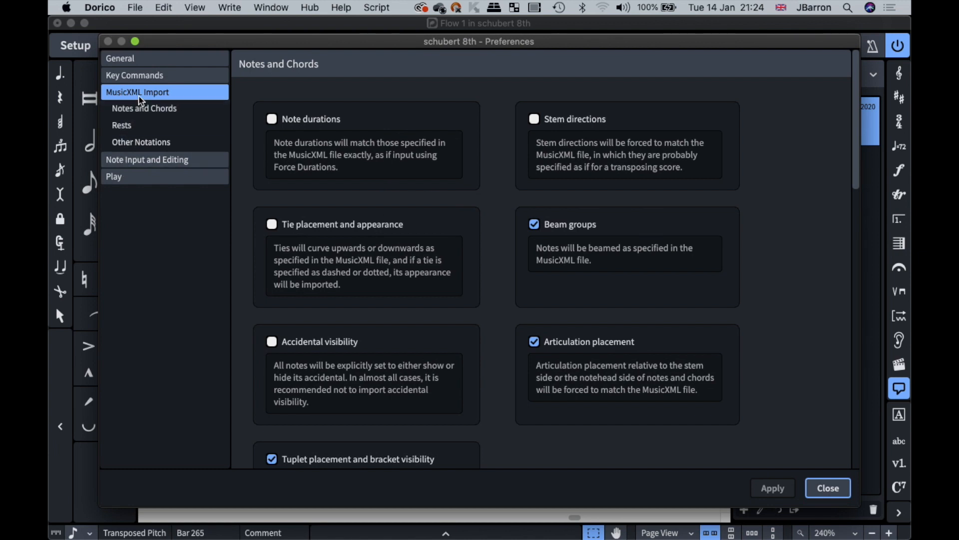
click(134, 58)
click(384, 275)
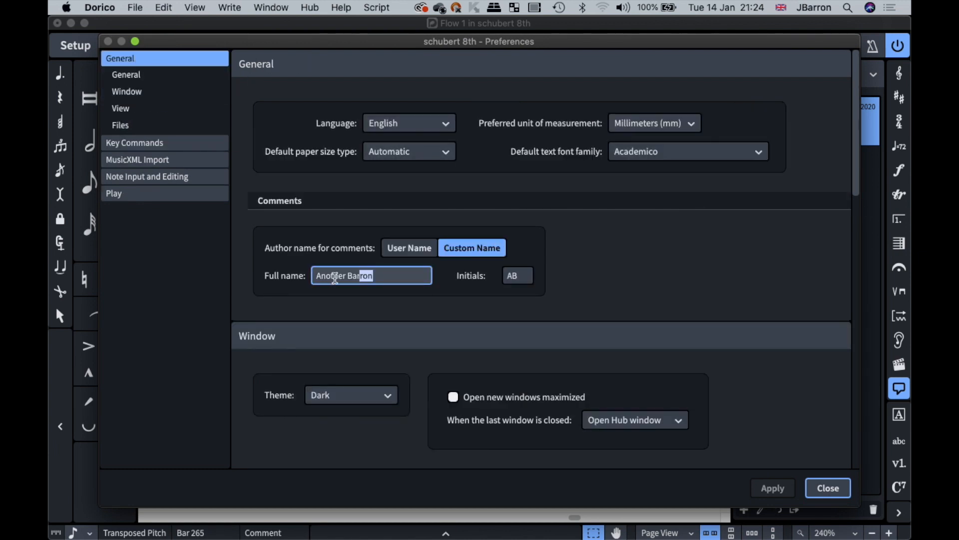
drag(372, 276, 279, 276)
key(BackSpace)
drag(514, 277, 499, 280)
key(BackSpace)
Set the author name for comments to User Name, and apply and close the preferences.
click(410, 248)
click(785, 494)
click(832, 492)
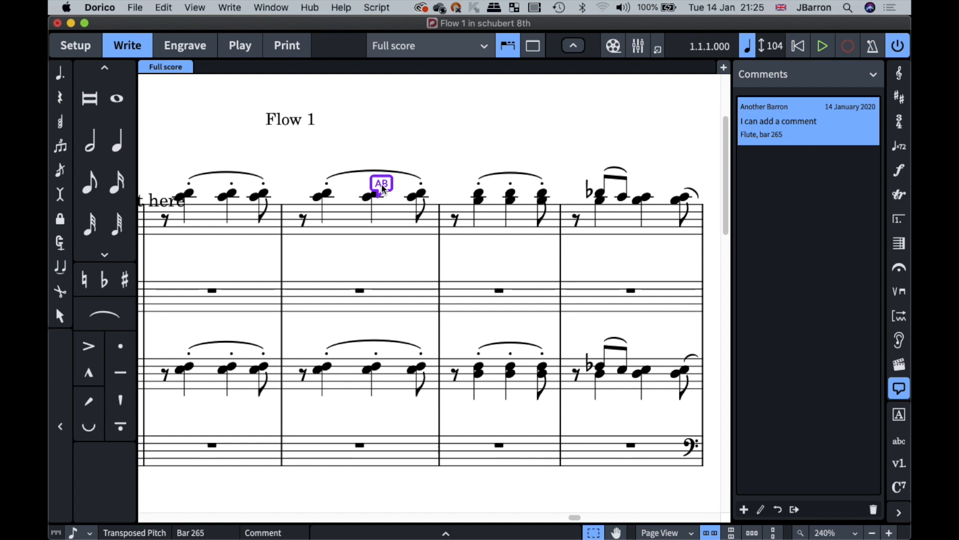
Reply to the flute comment in bar 265 with "Reply to my comment".
key(shift+c)
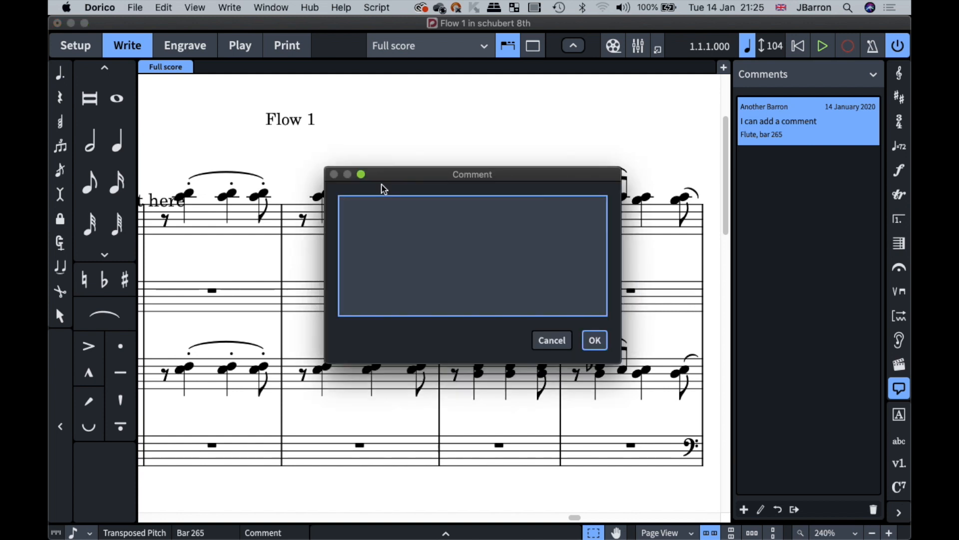
text(Reply to my comem)
key(BackSpace)
key(BackSpace)
text(ment)
key(Return)
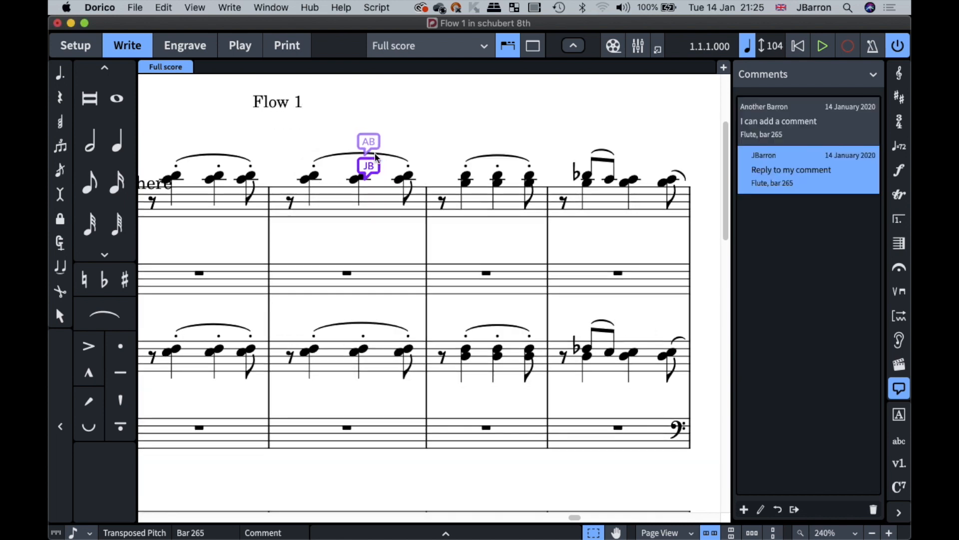
Select the comment and its reply alternately, both in the score and in the comments list.
click(371, 142)
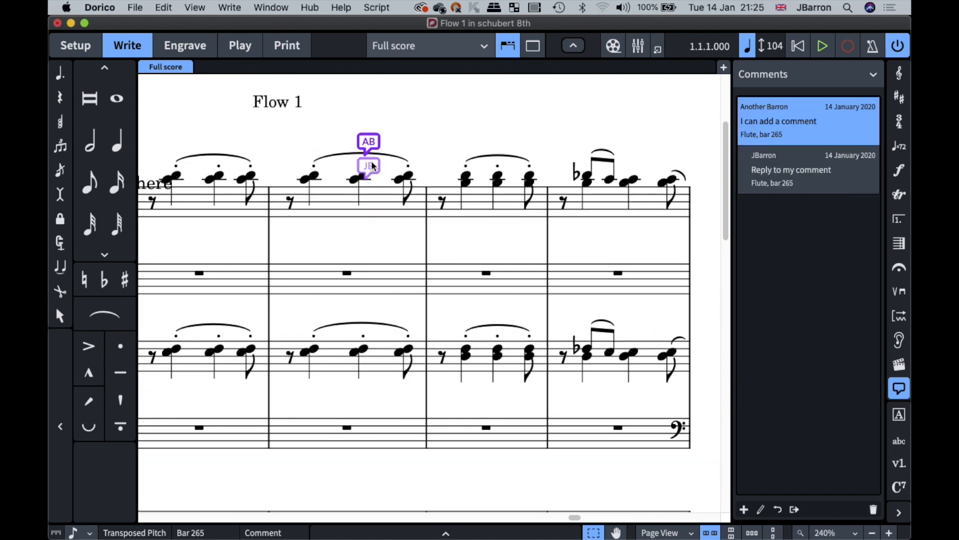
click(373, 165)
click(370, 142)
click(780, 171)
click(785, 127)
Move away to page 64 and use the listed comments to jump back to bar 265.
scroll(554, 262, right, 15)
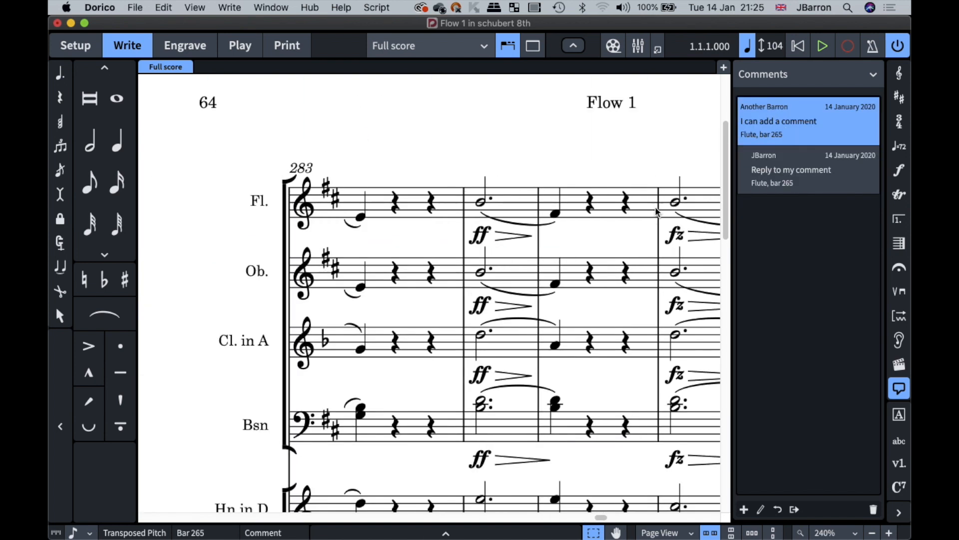
click(805, 172)
click(800, 125)
click(798, 170)
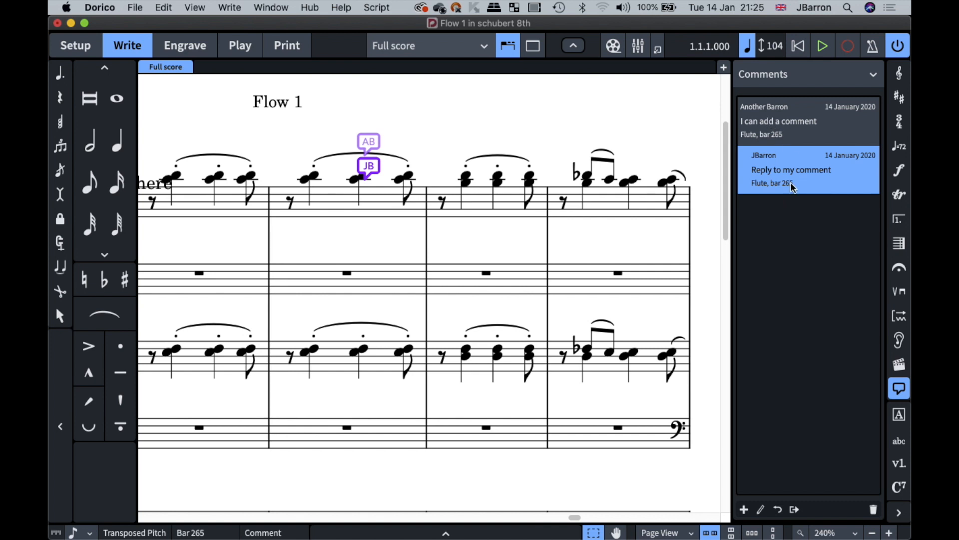
Export the project's comments to an HTML page, review it in the browser, and return to Dorico.
click(551, 102)
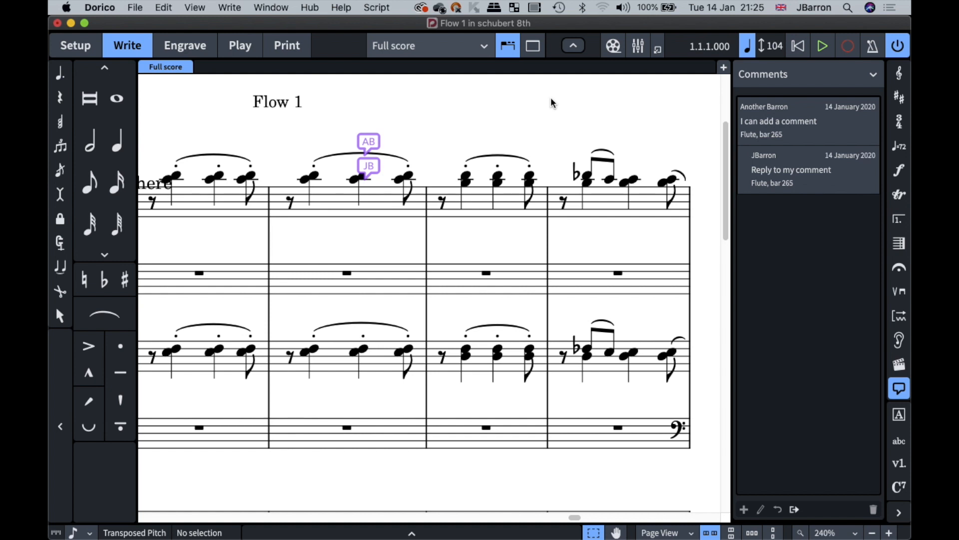
click(794, 511)
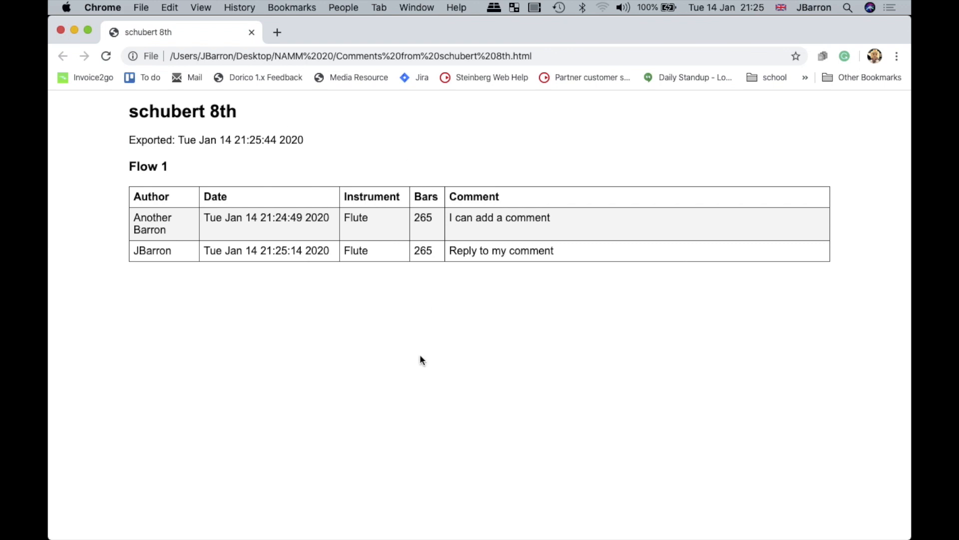
key(super+w)
key(super+Tab)
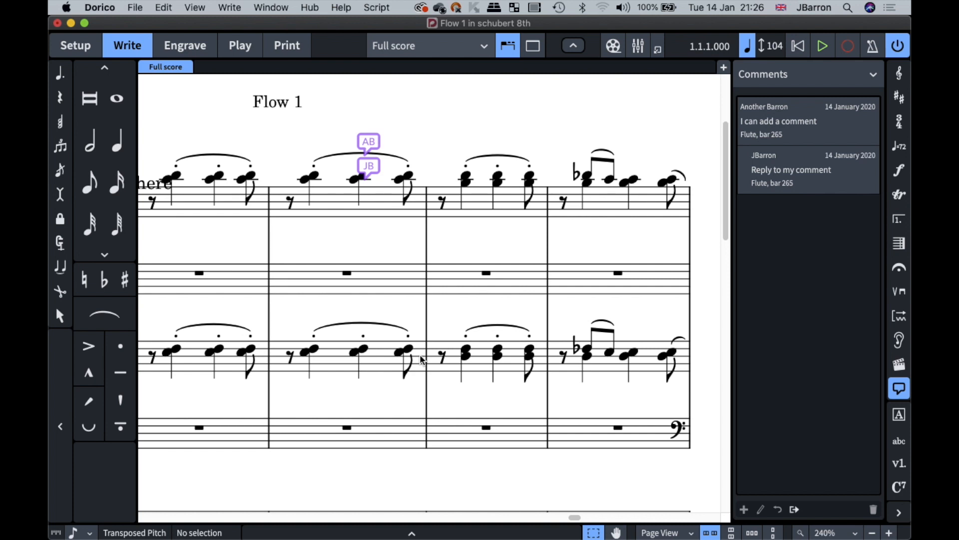
Add a one-bar repeat region to the oboe's empty bars 254–256 and show its properties.
scroll(422, 359, down, 5)
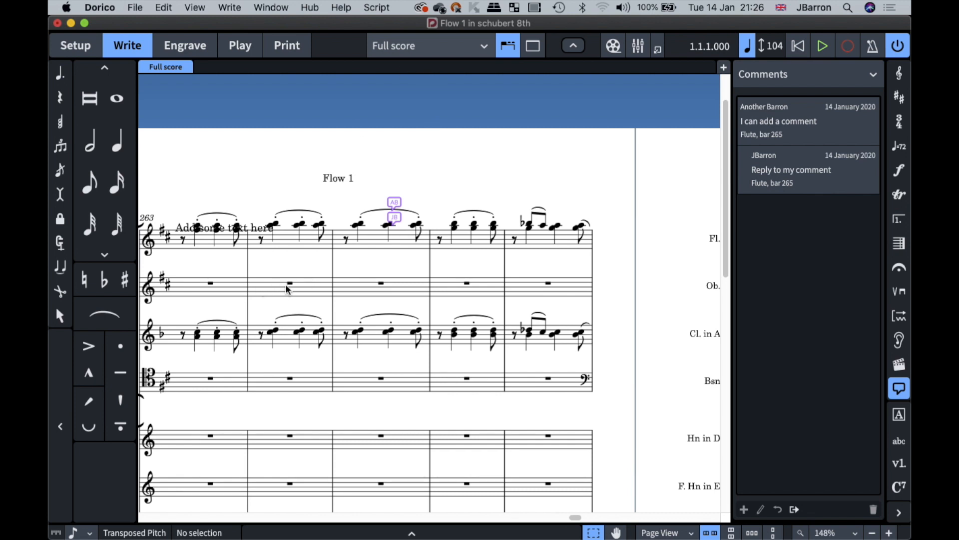
click(289, 283)
shift+click(465, 286)
scroll(285, 300, left, 10)
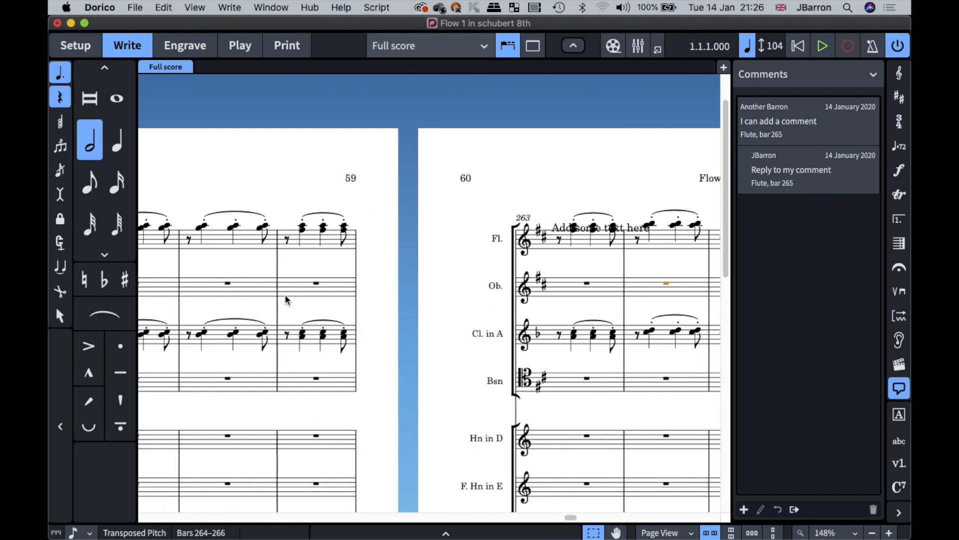
scroll(285, 300, right, 3)
click(375, 283)
shift+click(491, 282)
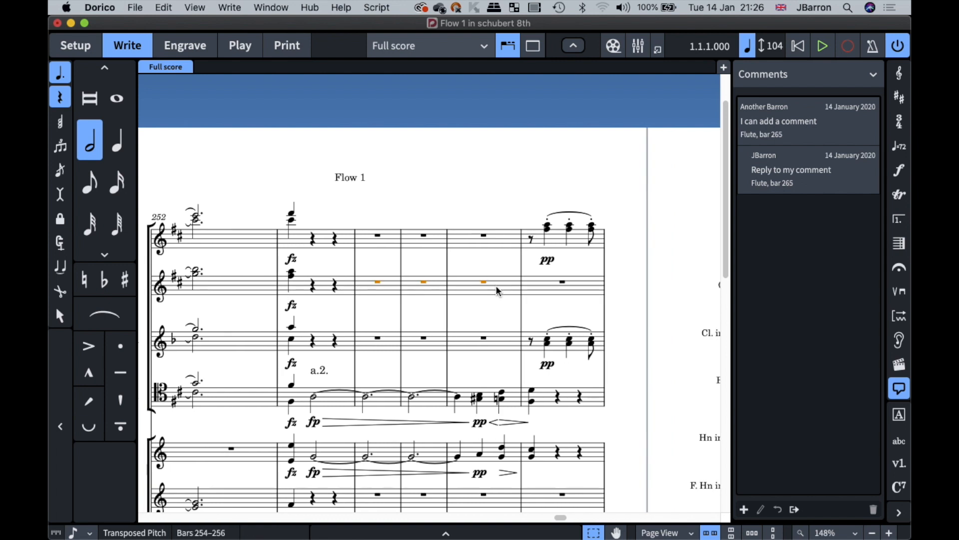
key(shift+r)
text(%1)
key(Return)
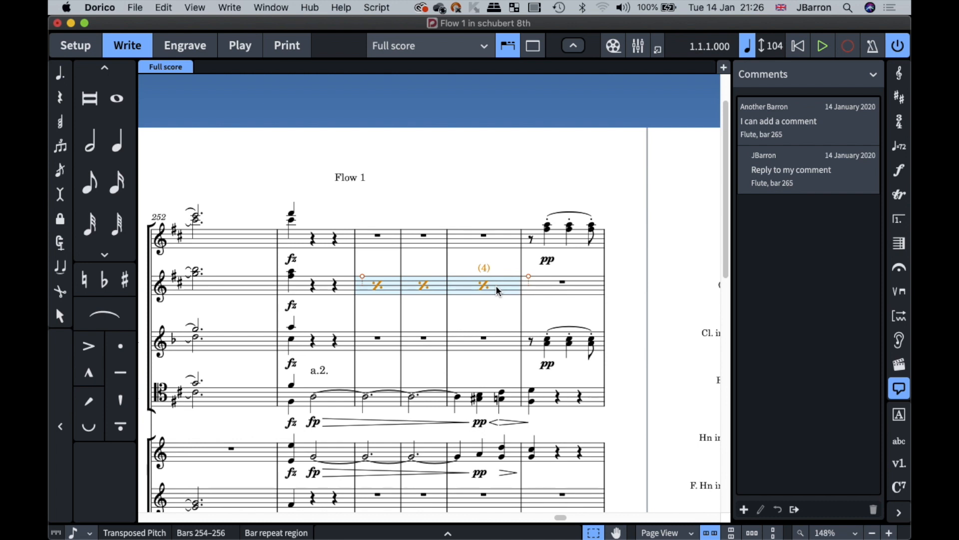
key(super+8)
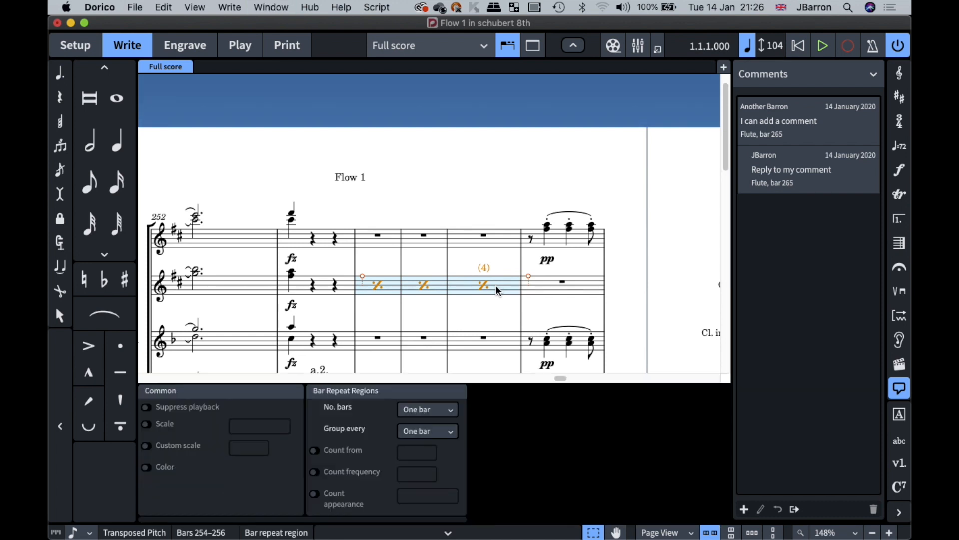
Switch the oboe's bar repeat region to two-bar repeats and return it to one-bar repeats.
click(424, 431)
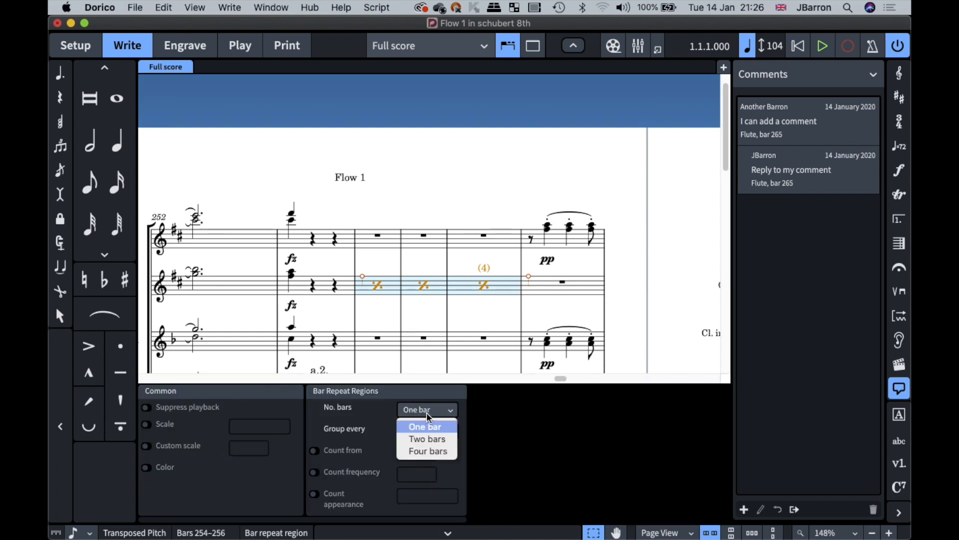
click(426, 437)
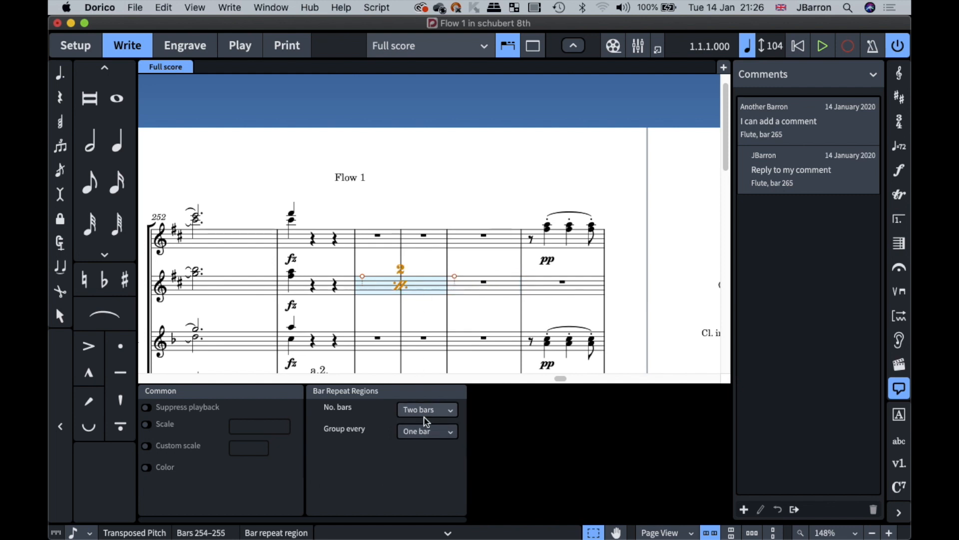
click(418, 437)
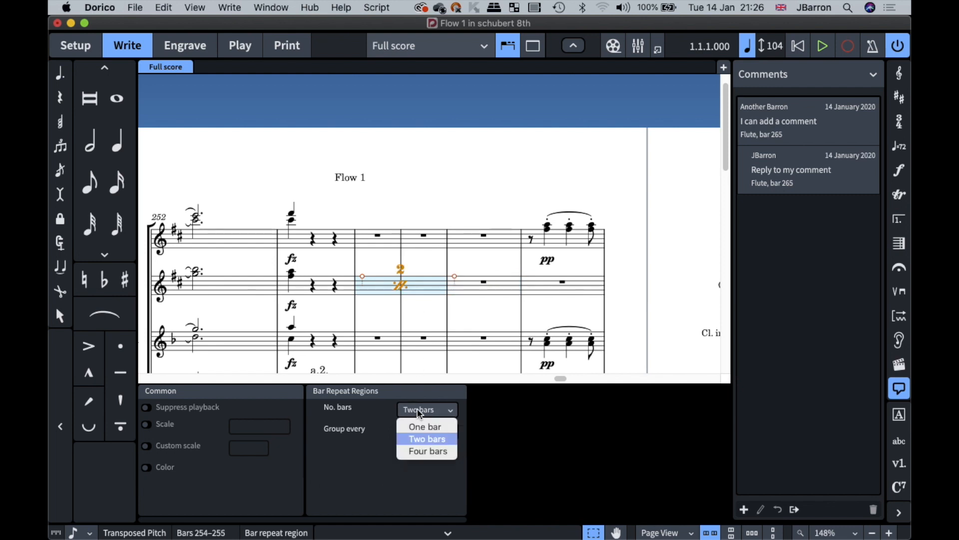
click(423, 429)
Set the bar repeat region to count from 2 with a count frequency of 3.
click(313, 451)
click(429, 450)
click(430, 449)
click(430, 456)
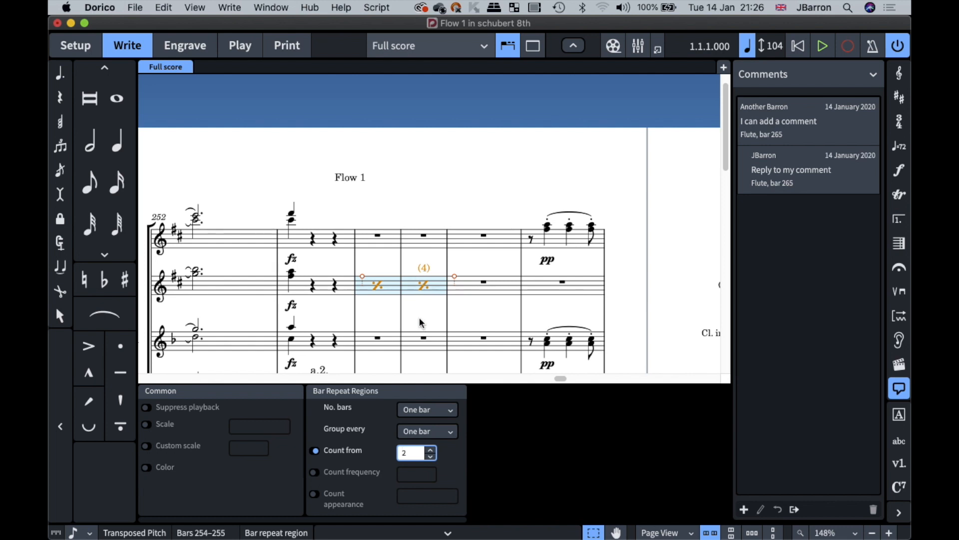
click(315, 473)
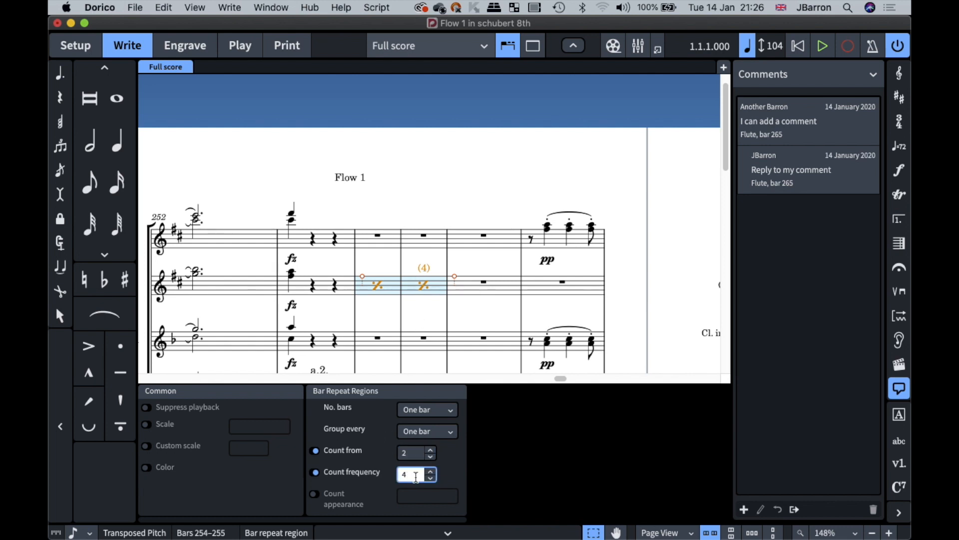
click(430, 479)
Try the bar repeat region's count appearance as No parentheses and set it back to Parenthesized.
click(315, 495)
click(428, 496)
click(439, 467)
click(423, 501)
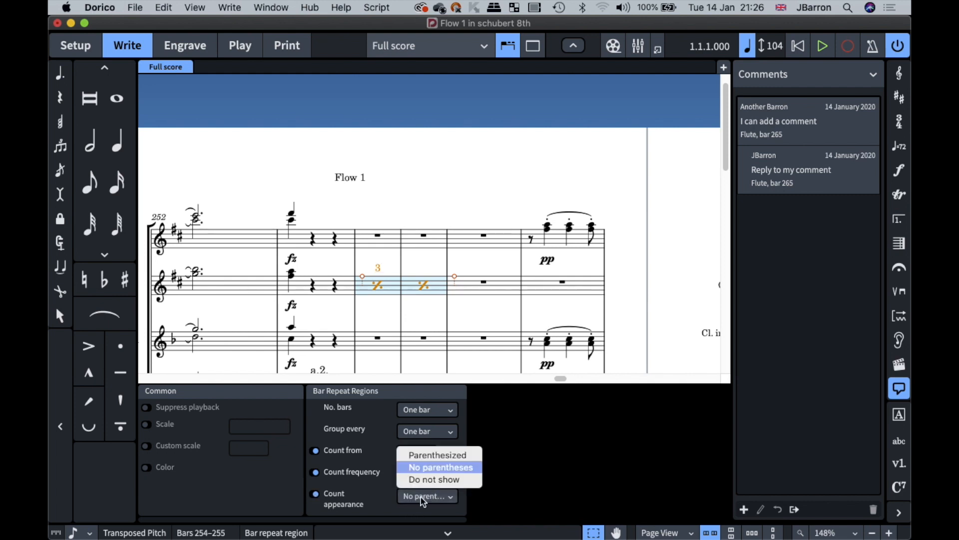
click(420, 468)
click(424, 496)
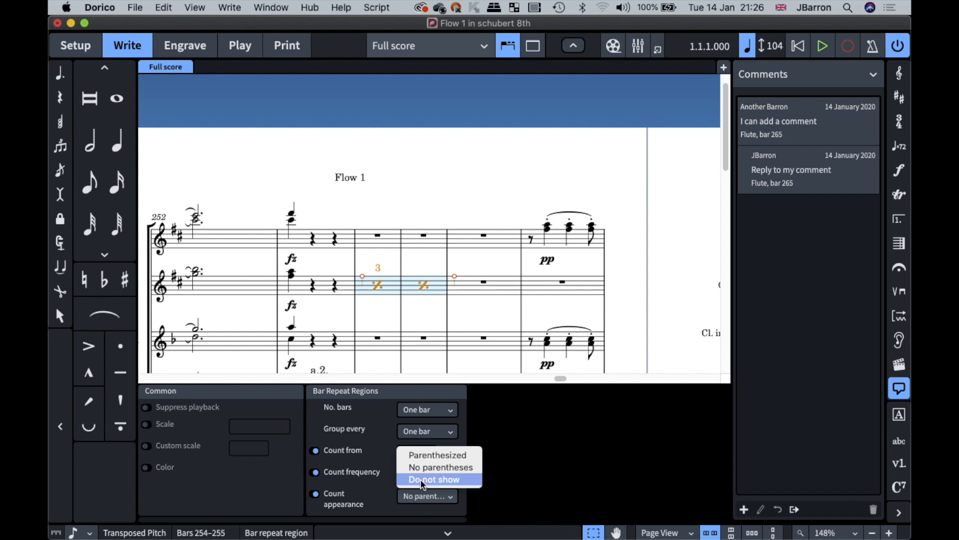
click(418, 452)
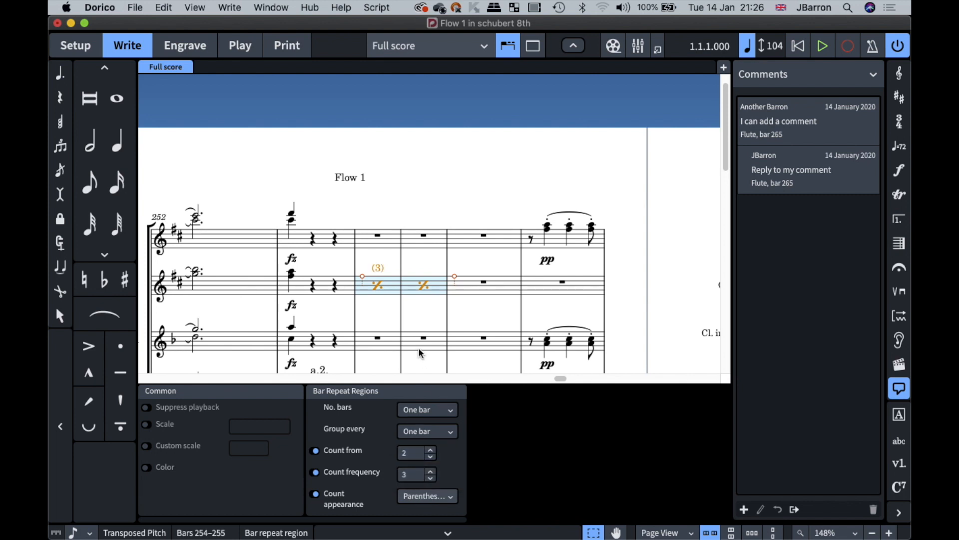
Extend the oboe's bar repeat region through bar 256 and delete it.
key(super+8)
click(442, 300)
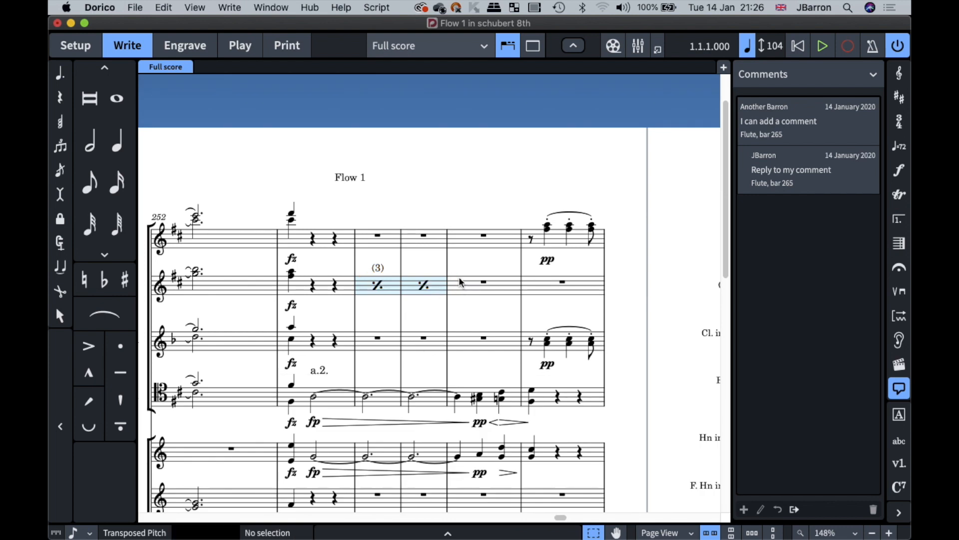
click(425, 288)
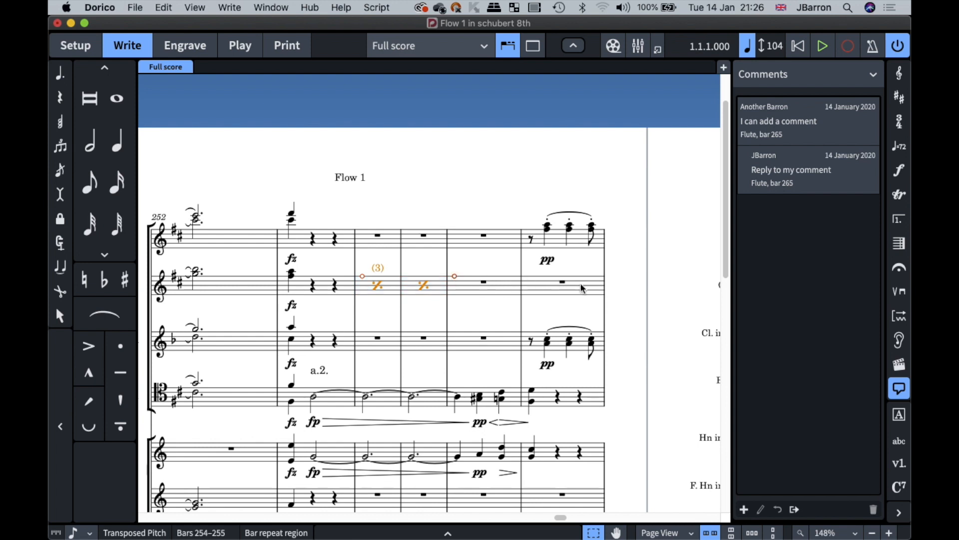
key(alt+shift+Right)
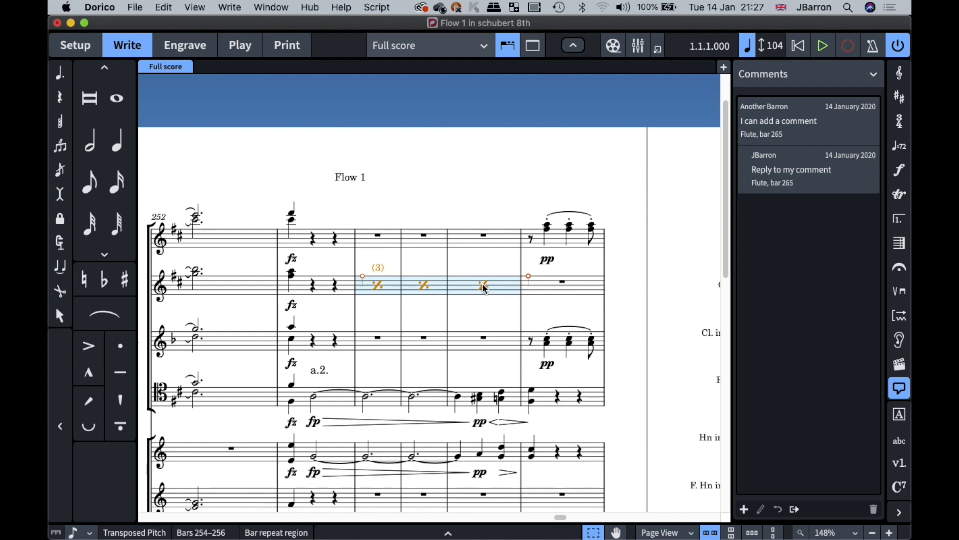
key(Delete)
Add a four-bar repeat region across the oboe's bars 254–257 with the entry %4 and delete it.
click(382, 290)
shift+click(539, 292)
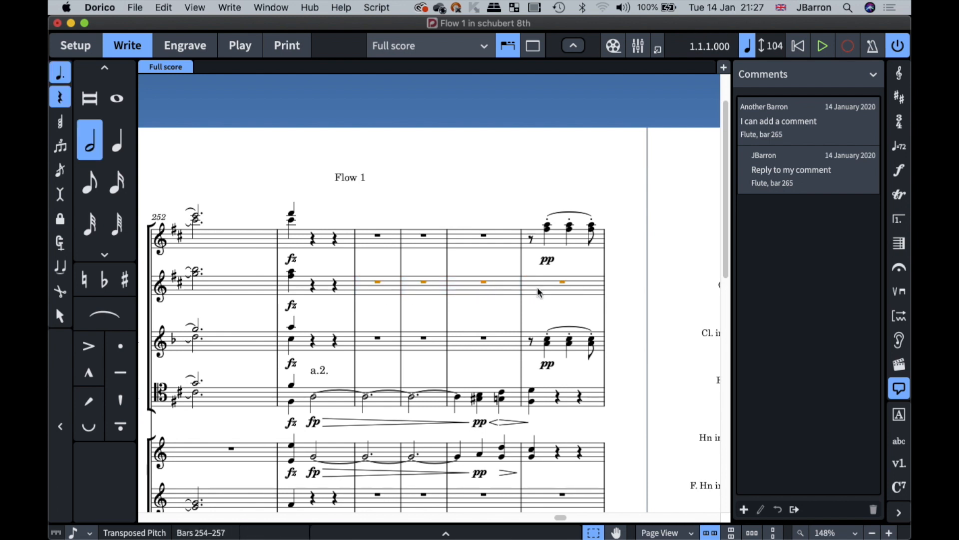
key(shift+r)
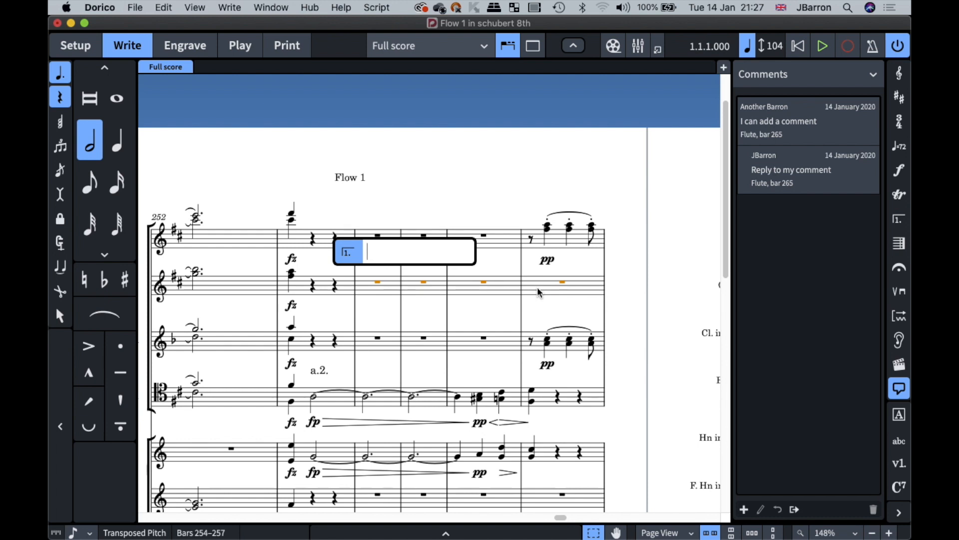
text(%)
key(BackSpace)
text(%4)
key(Return)
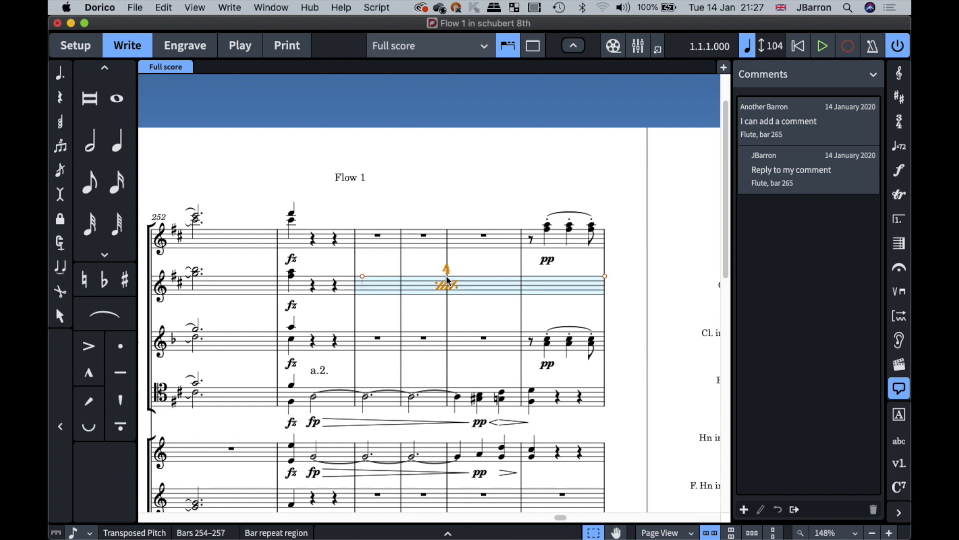
key(Delete)
Try to add a two-bar repeat region to the oboe's empty bars from bar 254 with the entry %2.
key(shift+n)
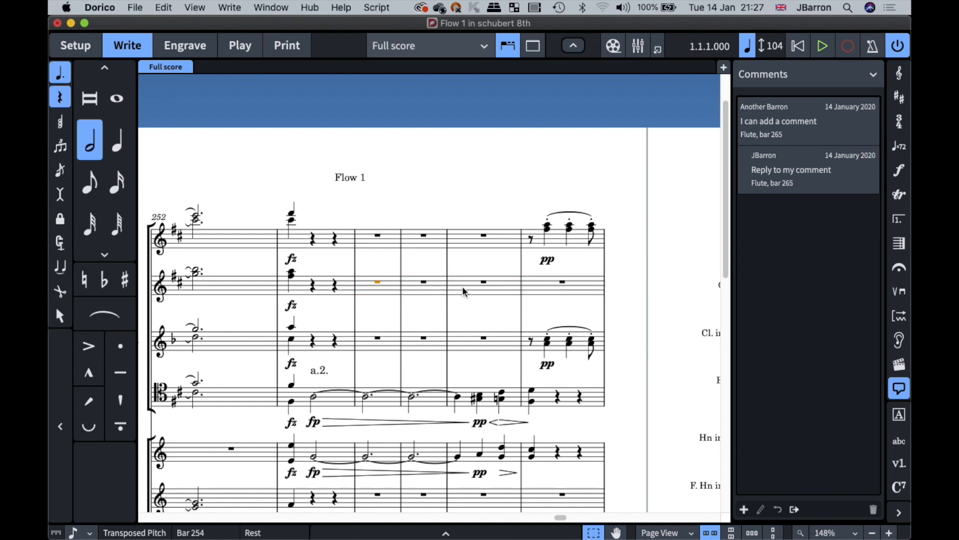
key(shift+r)
text(%2)
key(Return)
Switch from the full score to the Flute part layout.
scroll(463, 292, down, 5)
click(413, 45)
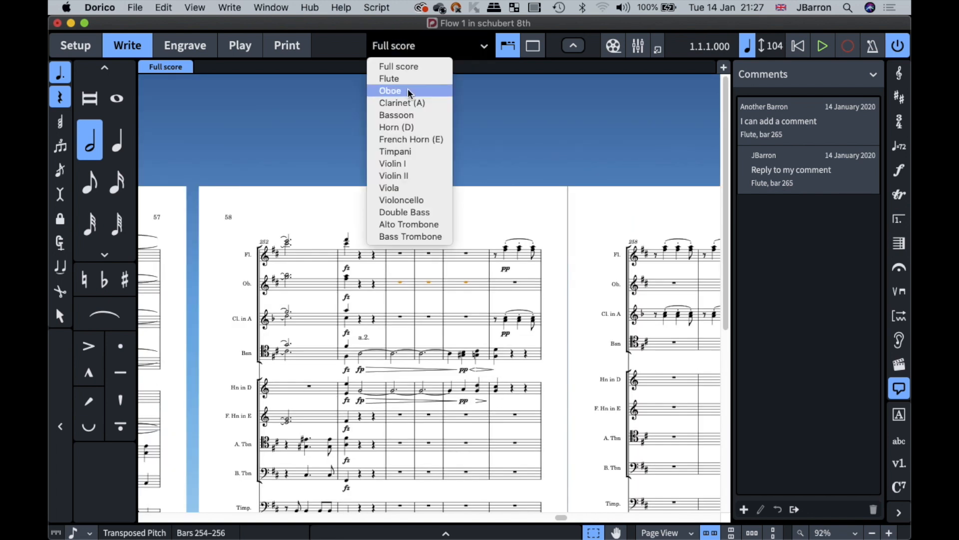
click(390, 79)
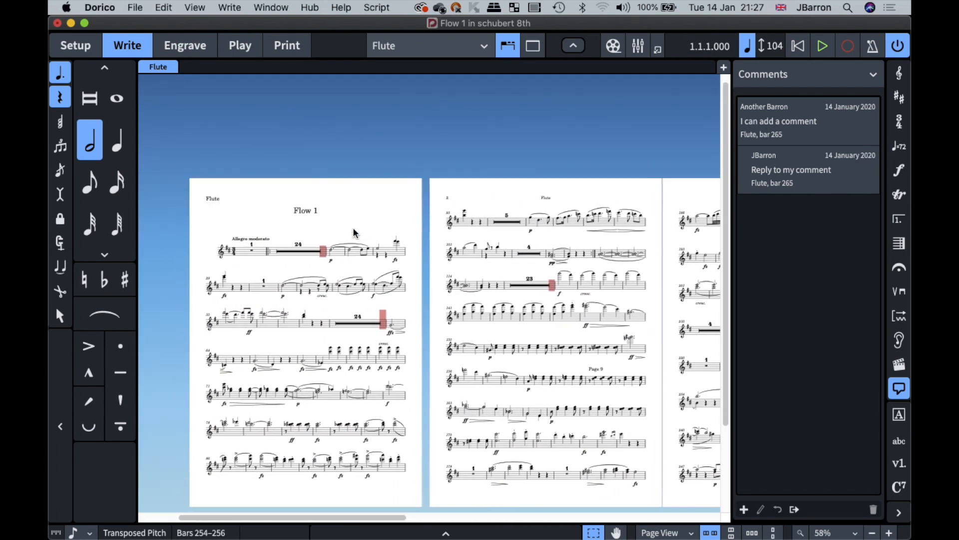
Set the Flute layout's casting off to a fixed number of 4 bars per system in Layout Options.
key(super+shift+l)
click(86, 260)
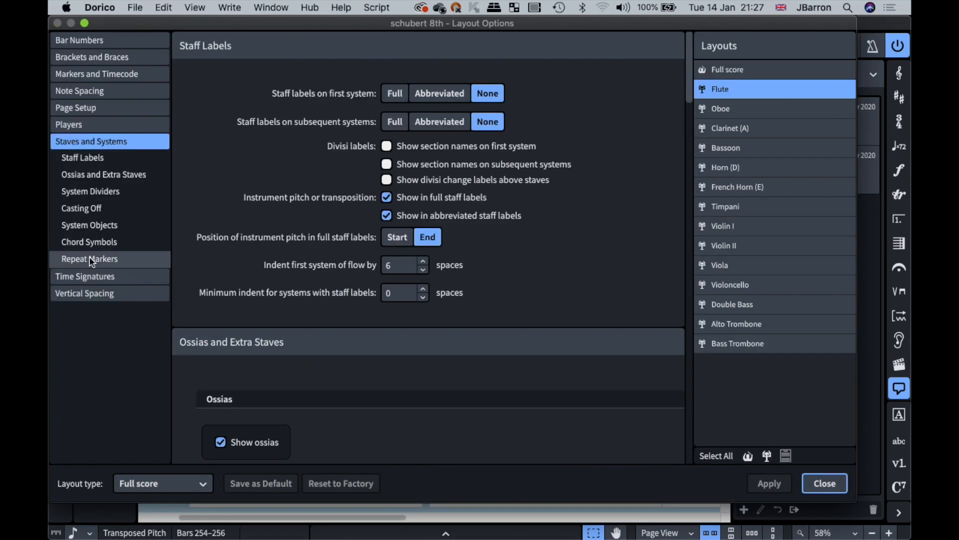
click(84, 208)
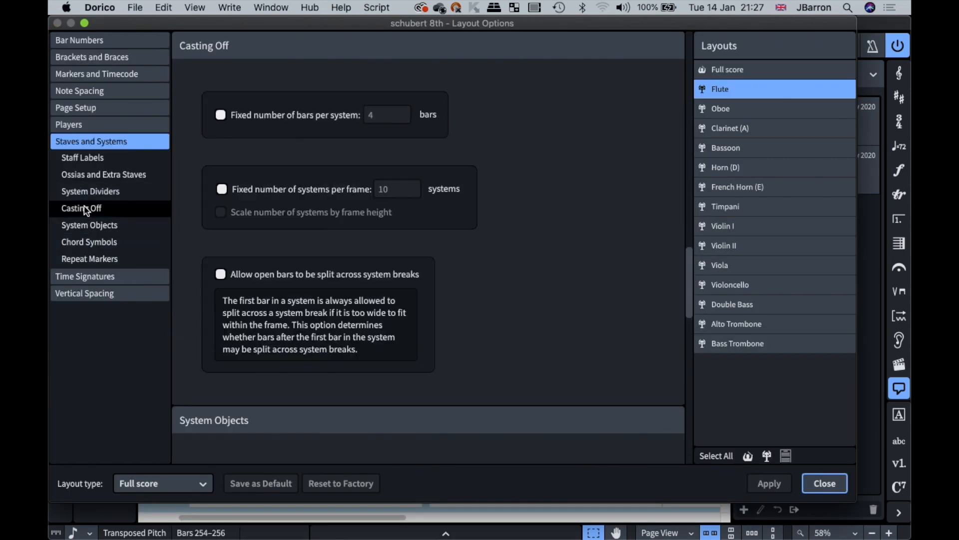
click(249, 123)
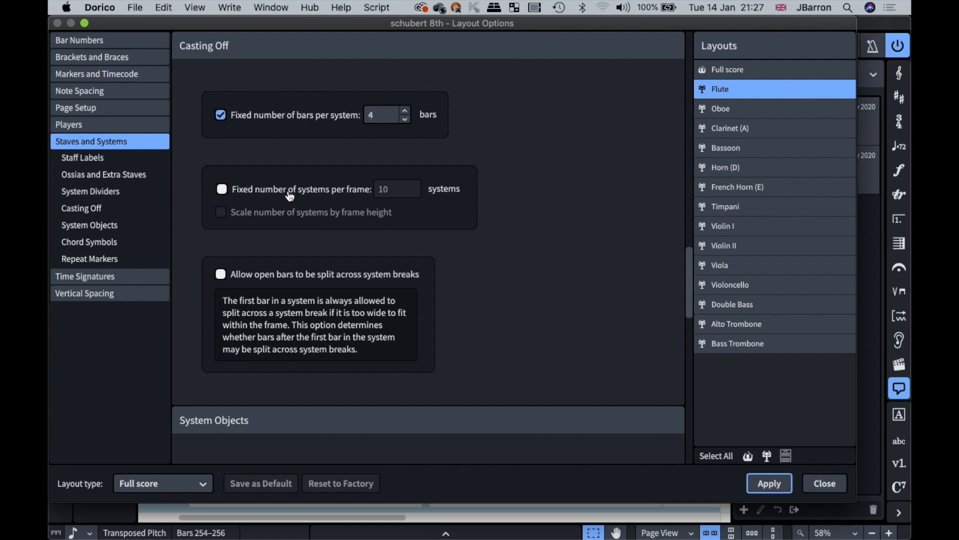
key(Return)
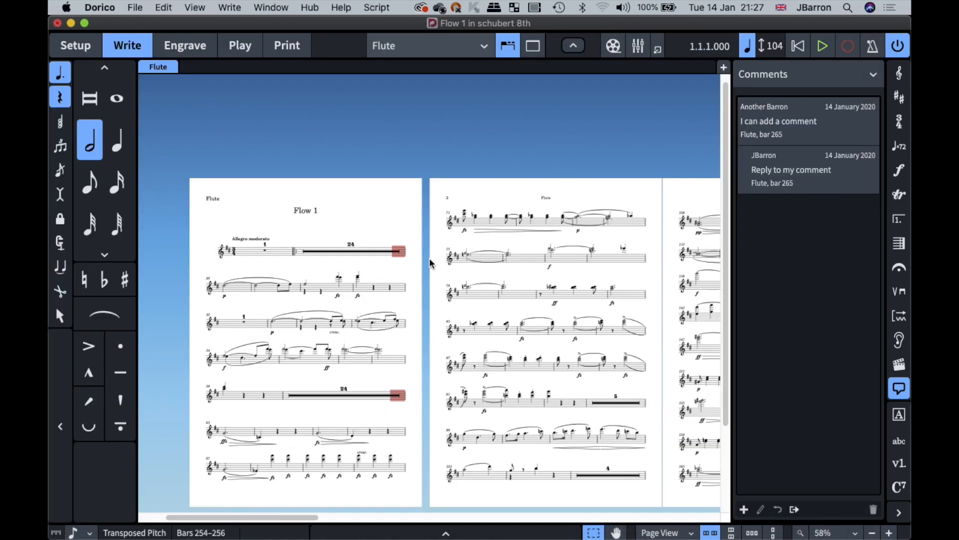
In Engrave mode, add a system break at bar 77 of the flute part and make bars 77–83 into one system.
scroll(430, 263, up, 5)
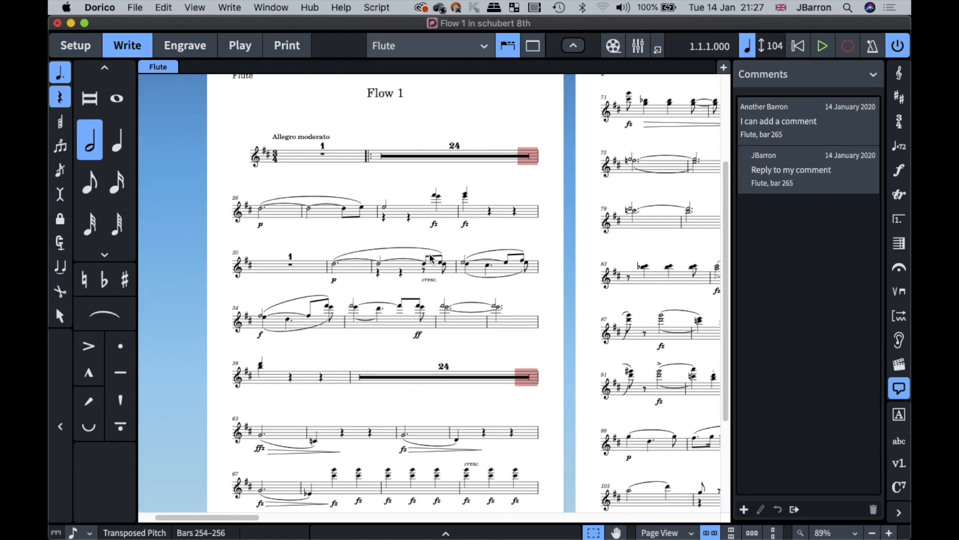
scroll(413, 424, down, 5)
scroll(413, 424, right, 3)
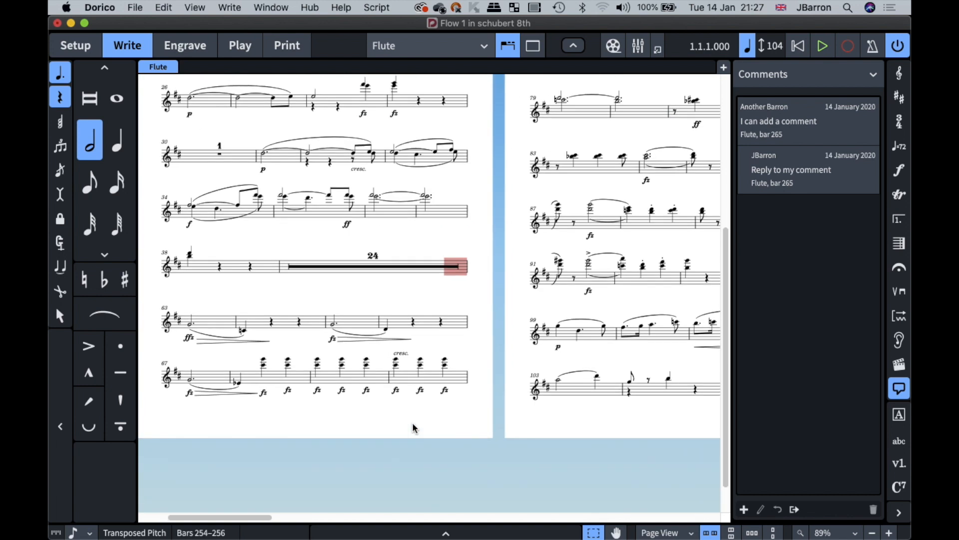
scroll(413, 429, up, 5)
scroll(413, 428, right, 8)
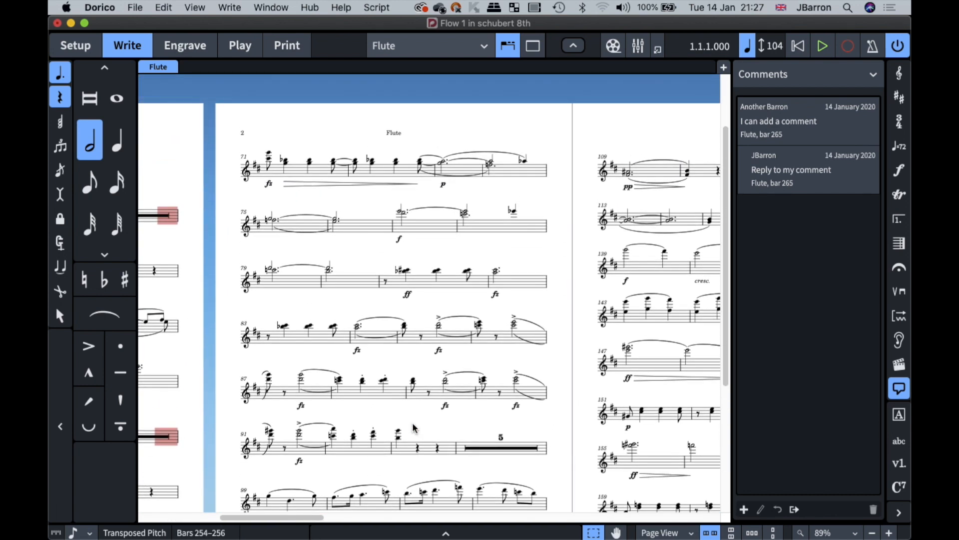
click(403, 253)
key(super+shift+e)
click(394, 234)
key(shift+s)
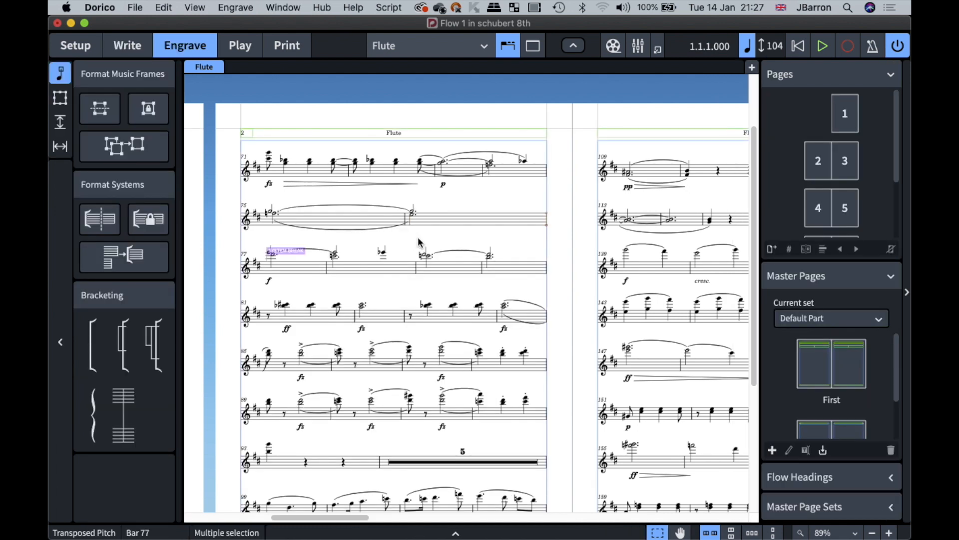
click(273, 258)
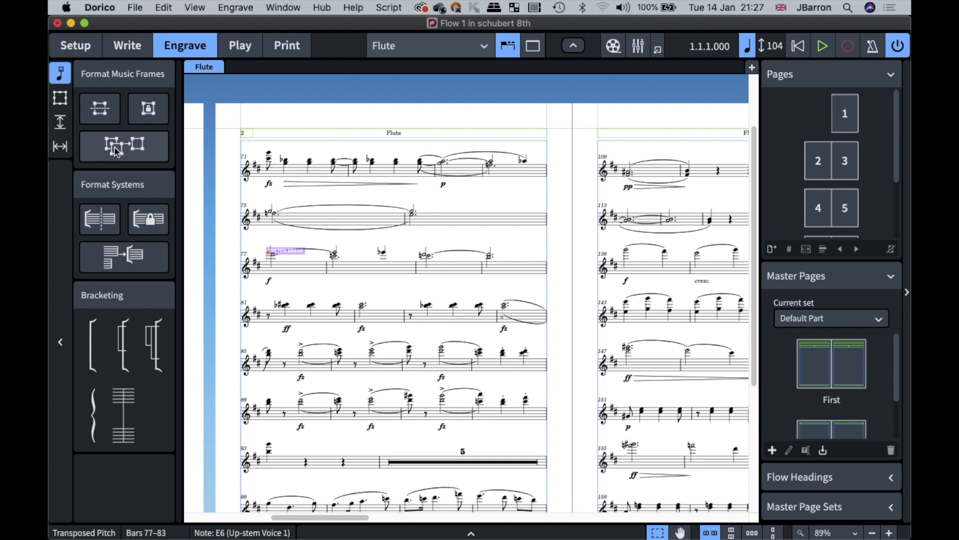
click(125, 262)
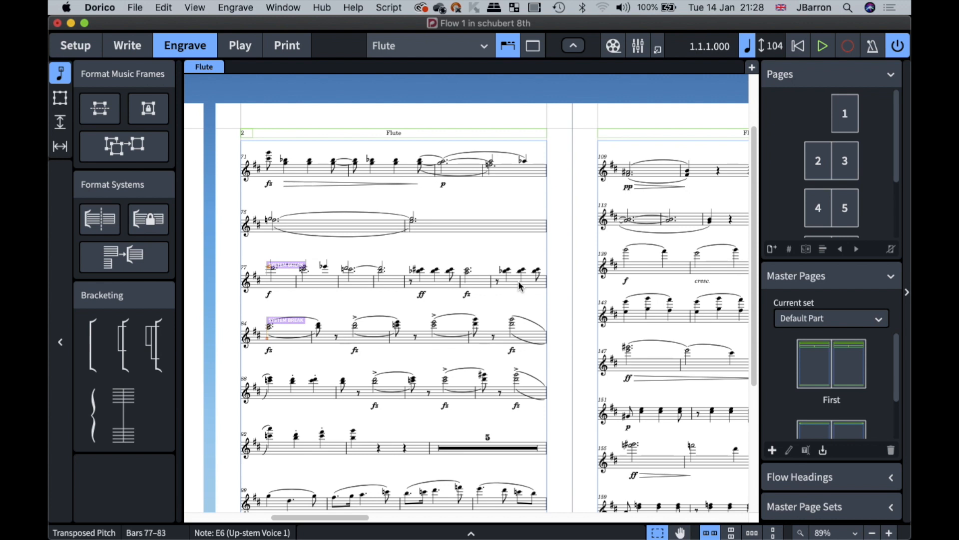
Switch to the full score layout and go to its first page.
click(461, 47)
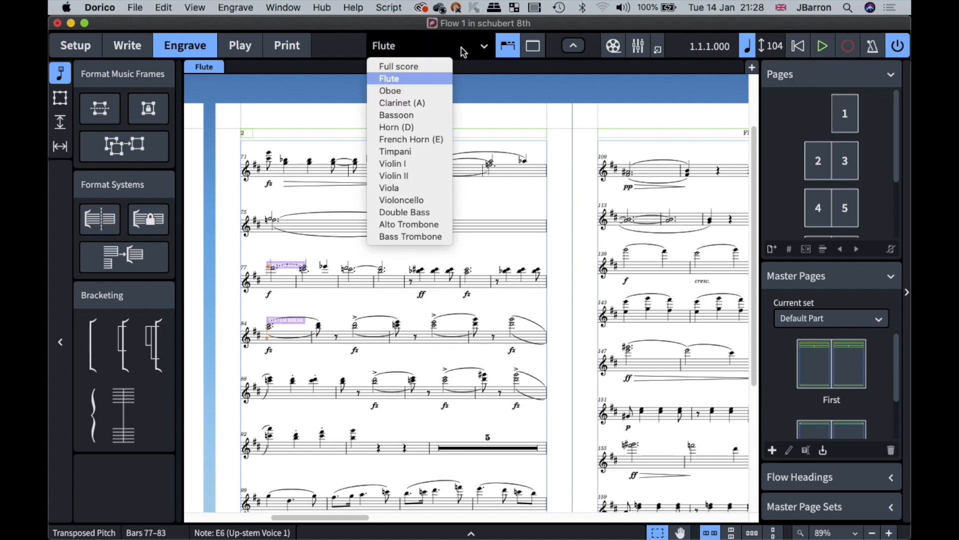
click(431, 66)
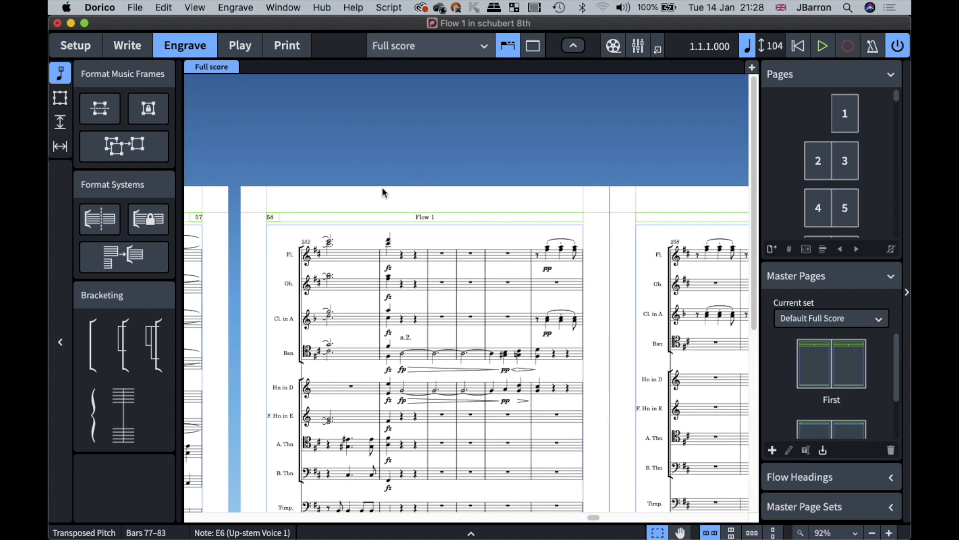
scroll(383, 190, down, 6)
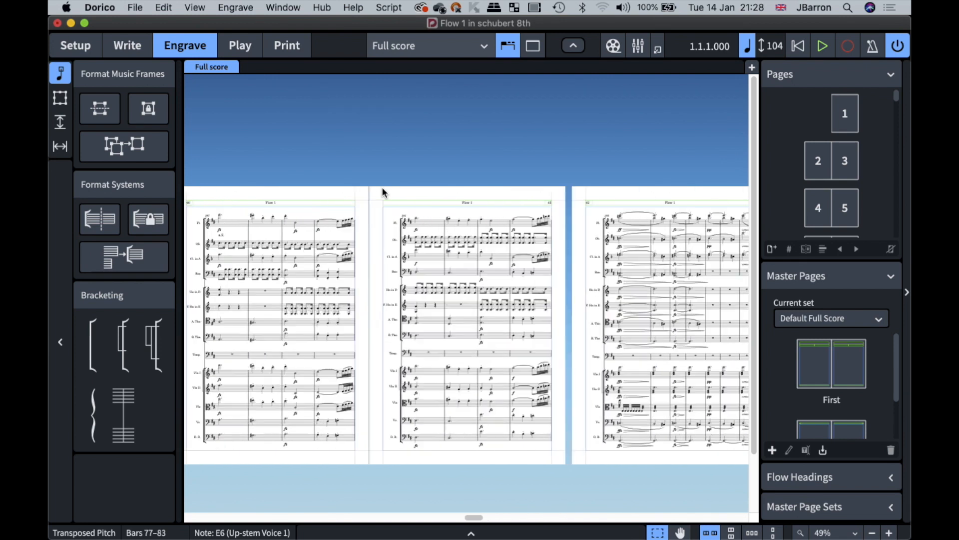
key(Home)
scroll(382, 190, up, 4)
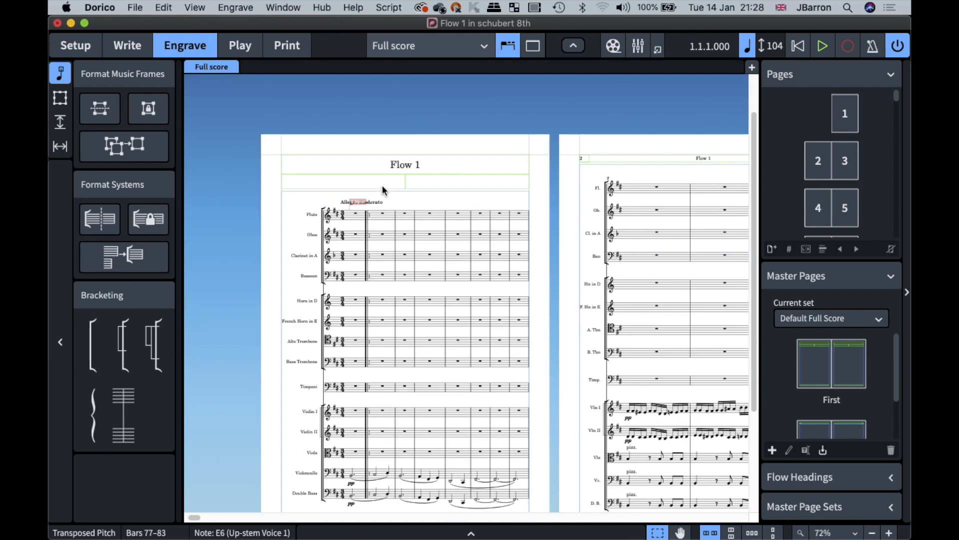
scroll(382, 190, down, 3)
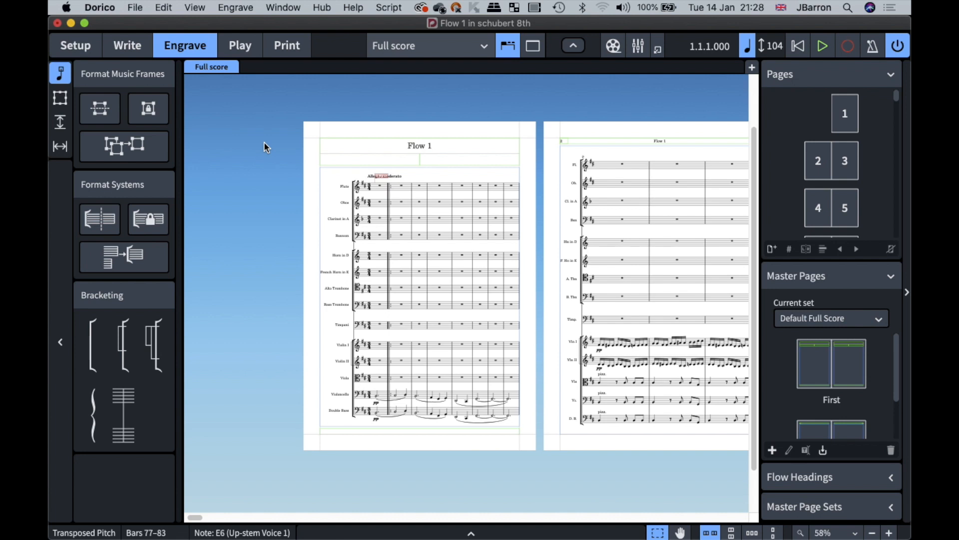
Insert one page before page 1 of the full score, using no master page.
click(770, 249)
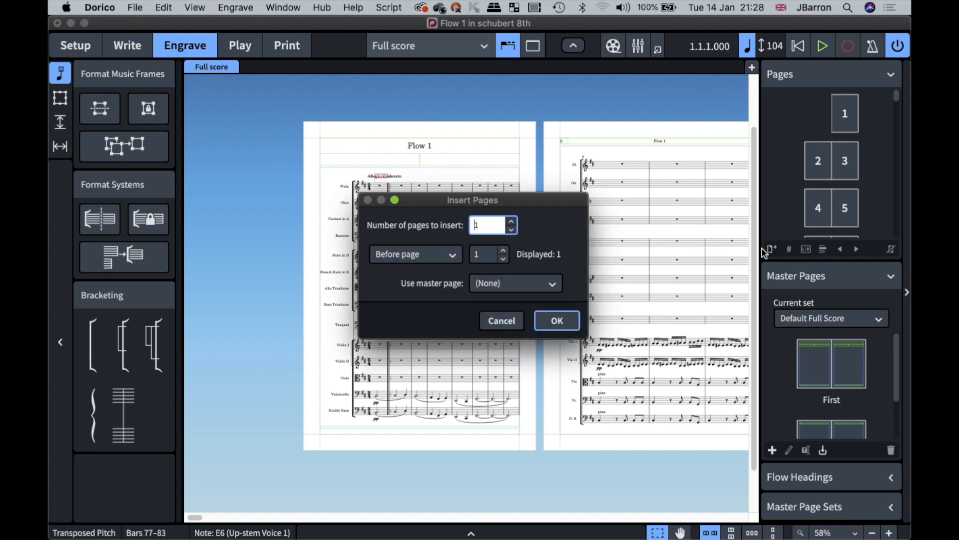
click(556, 321)
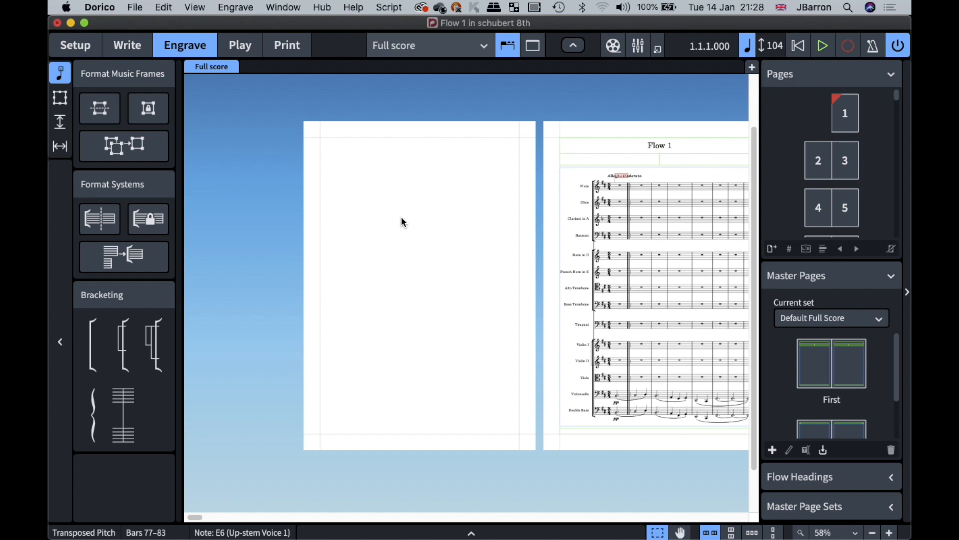
scroll(446, 221, right, 3)
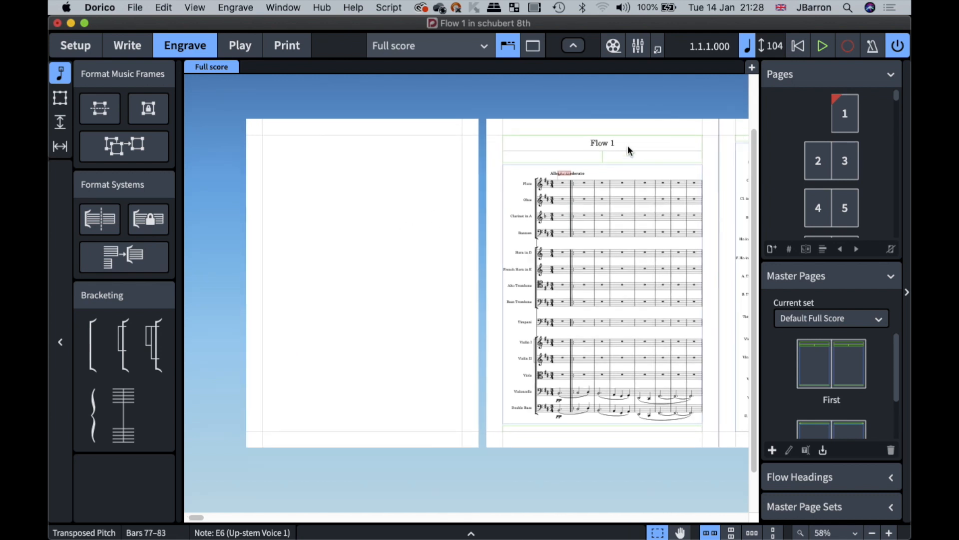
Open the First master page of the Default Full Score set for editing.
scroll(605, 148, right, 5)
scroll(533, 144, up, 5)
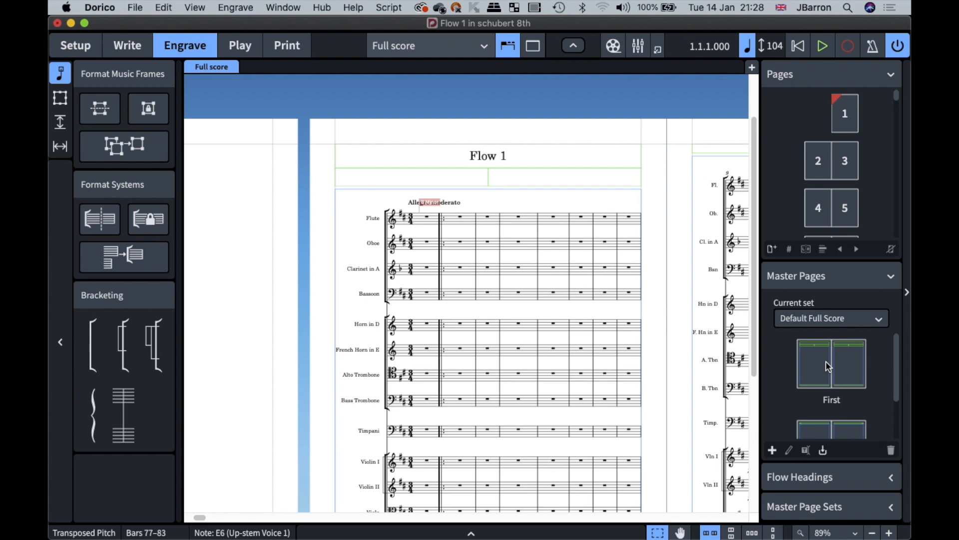
scroll(824, 365, down, 1)
scroll(806, 367, down, 5)
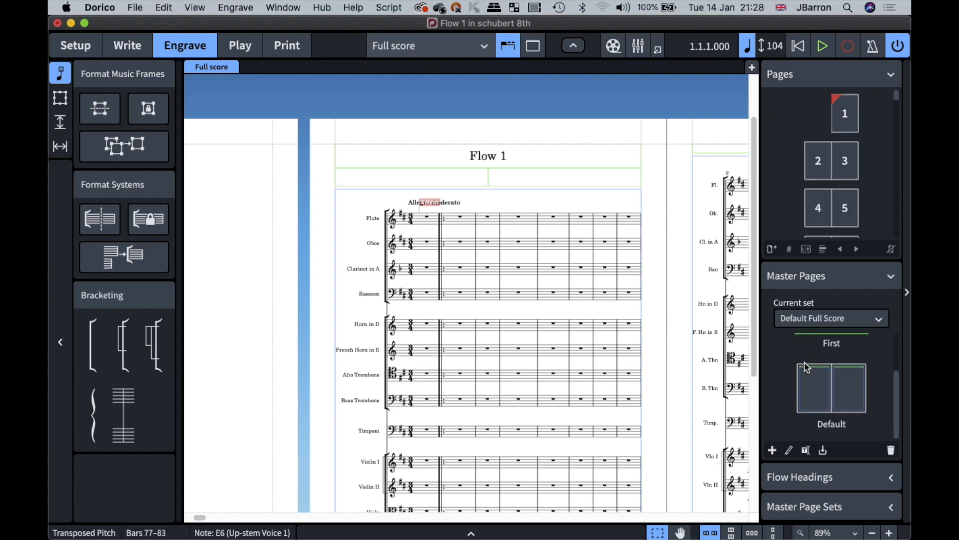
scroll(805, 368, up, 6)
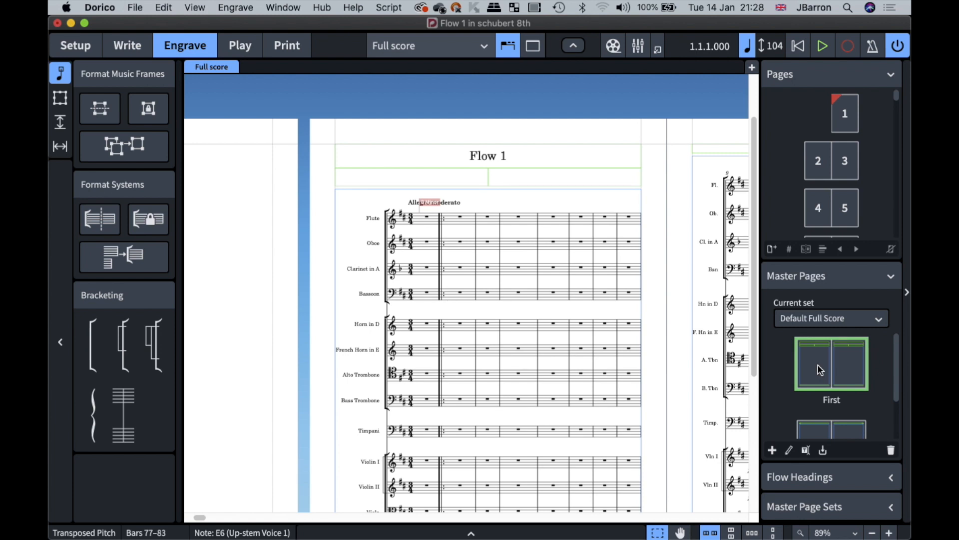
double_click(817, 364)
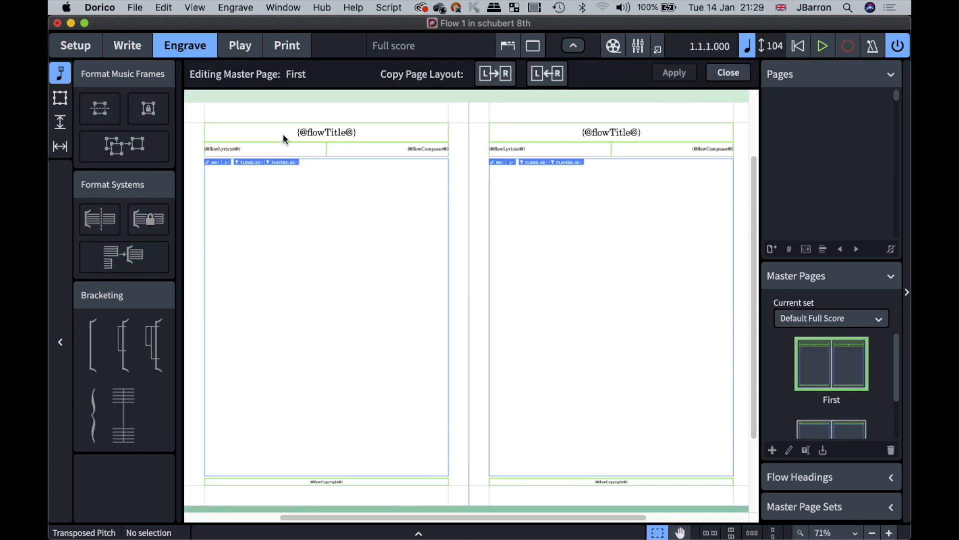
Examine the flow title, lyricist, composer and copyright token frames on the First master page, and close the master page editor.
key(z)
key(z)
key(z)
scroll(241, 143, up, 7)
scroll(242, 143, left, 4)
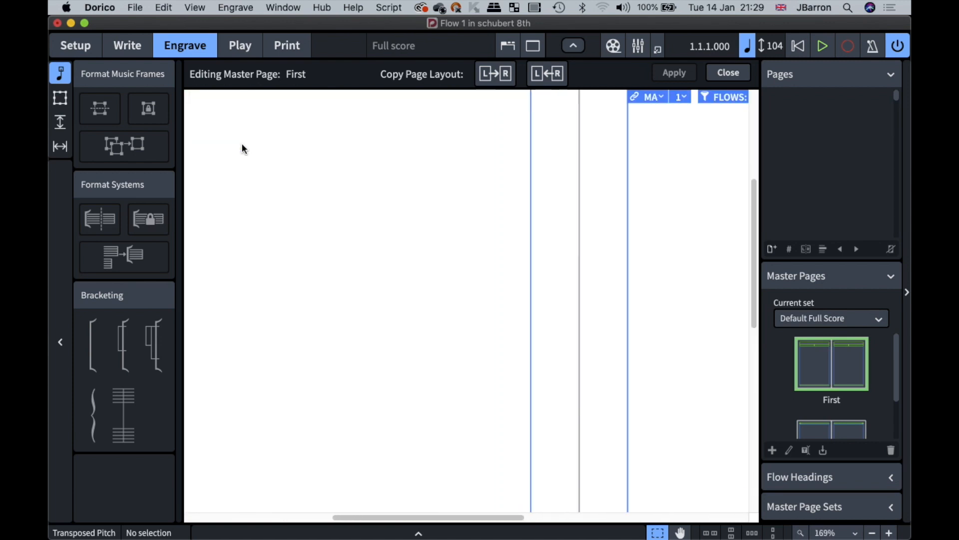
key(x)
key(x)
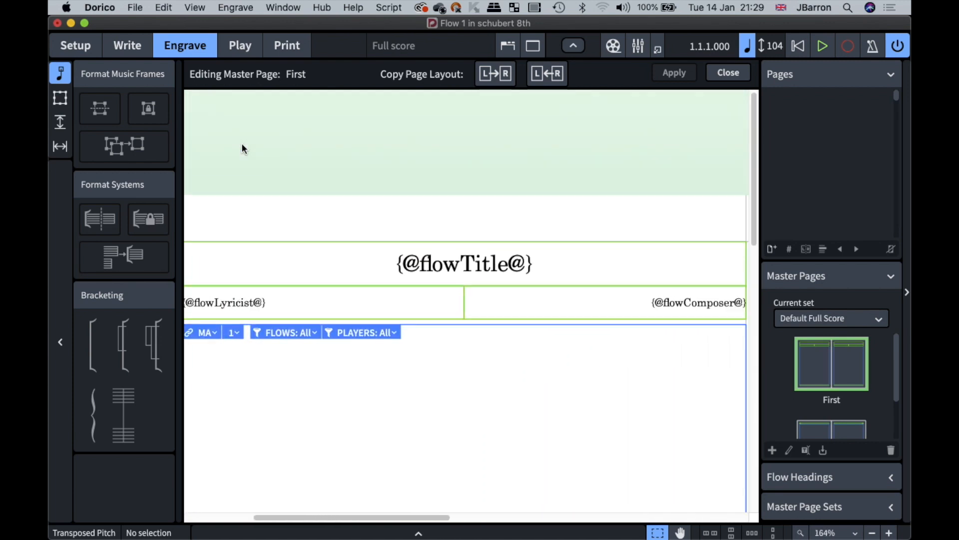
scroll(242, 143, down, 4)
scroll(242, 143, right, 2)
scroll(241, 142, down, 1)
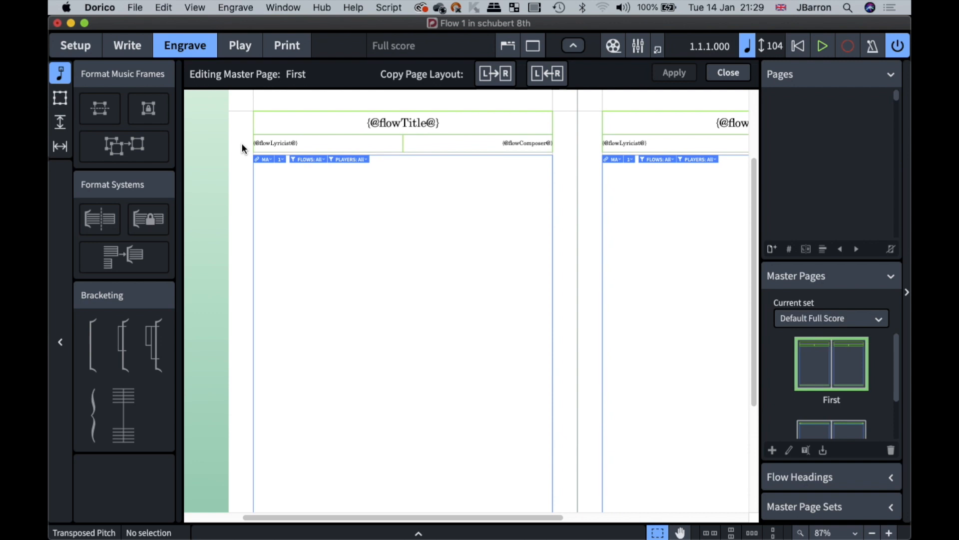
key(x)
scroll(238, 149, down, 1)
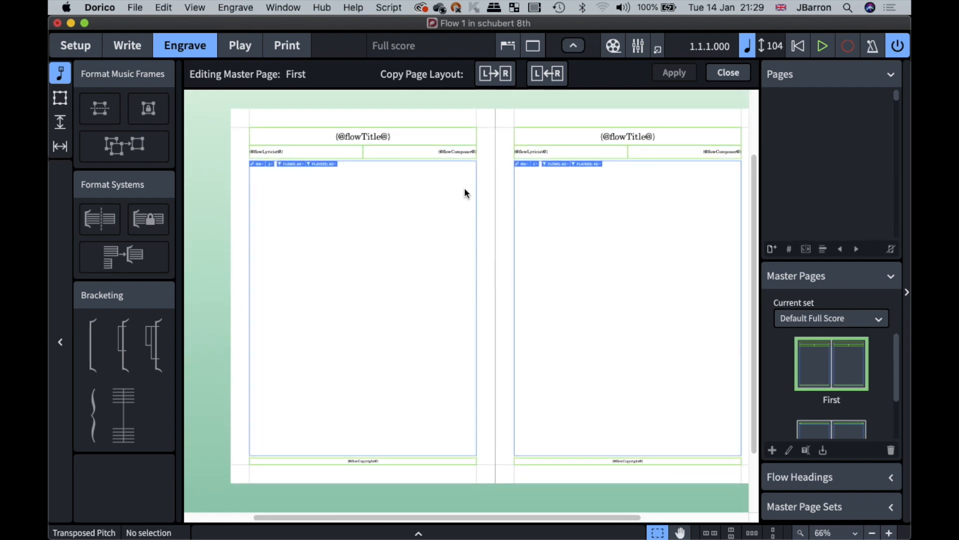
click(722, 76)
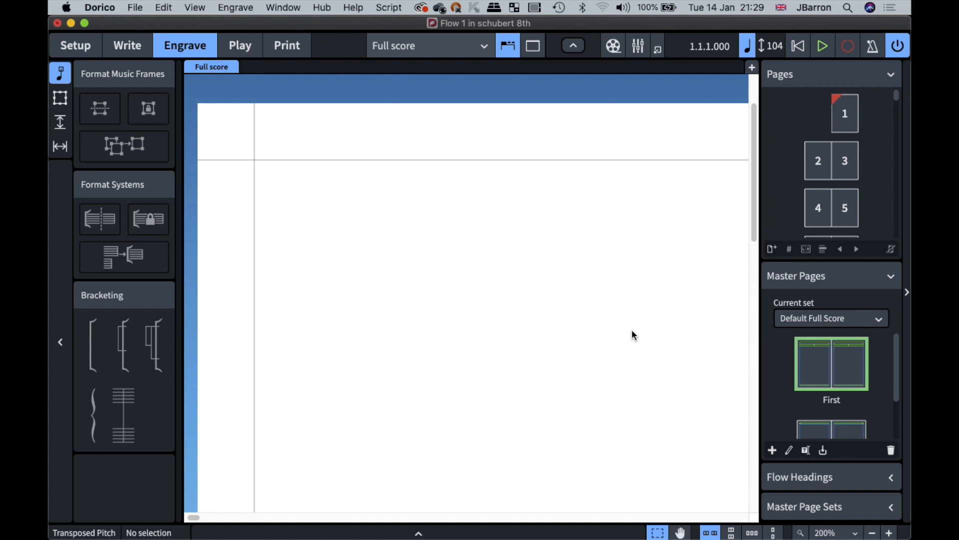
Switch to the dorico-2.2.20-tokens.pdf in Preview, review the page number, project-wide and flow tokens, and return to Dorico.
key(F11)
double_click(216, 121)
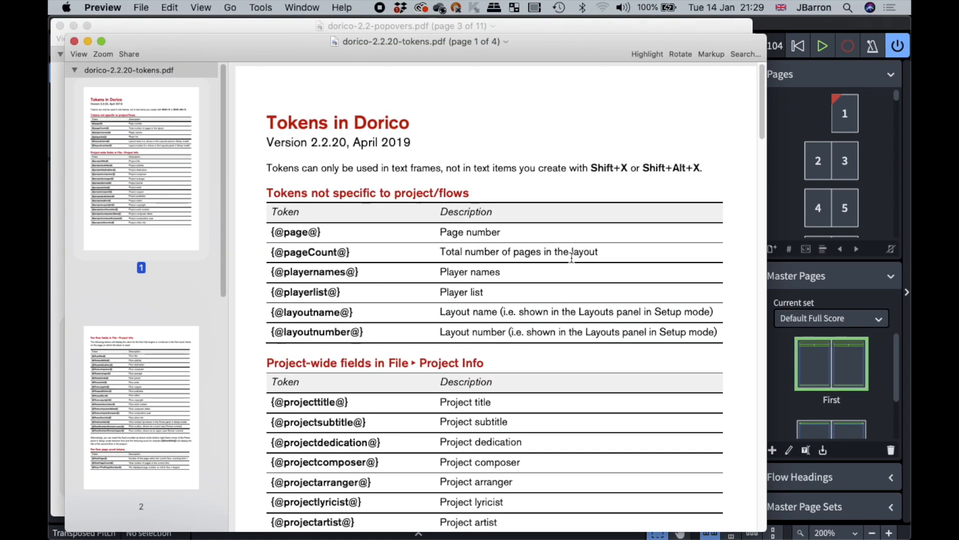
drag(270, 232, 326, 235)
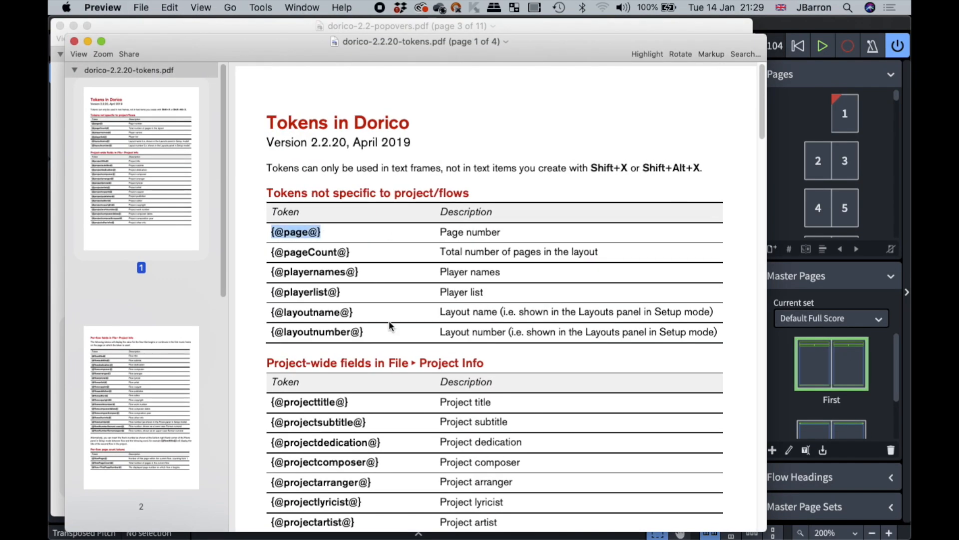
scroll(391, 326, down, 5)
drag(272, 175, 370, 179)
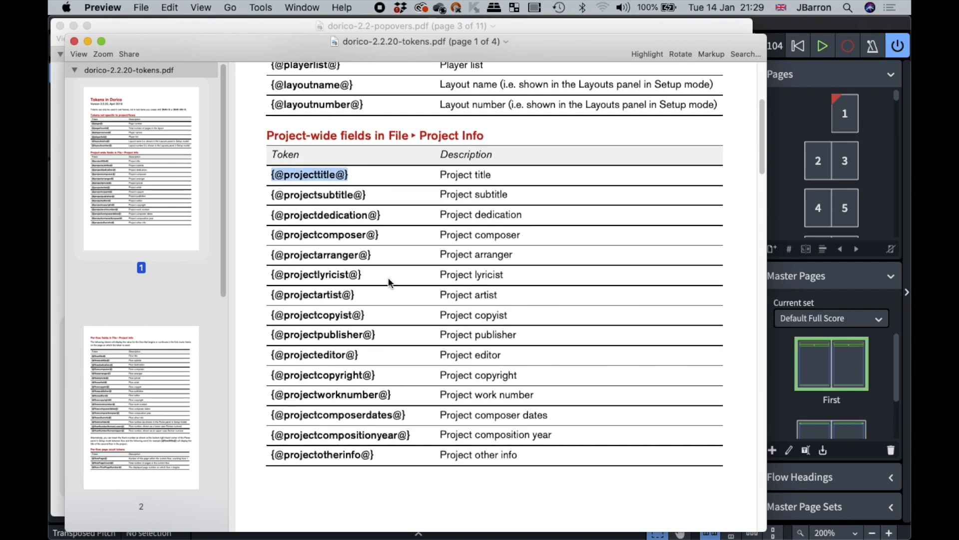
scroll(389, 286, down, 8)
scroll(388, 280, down, 4)
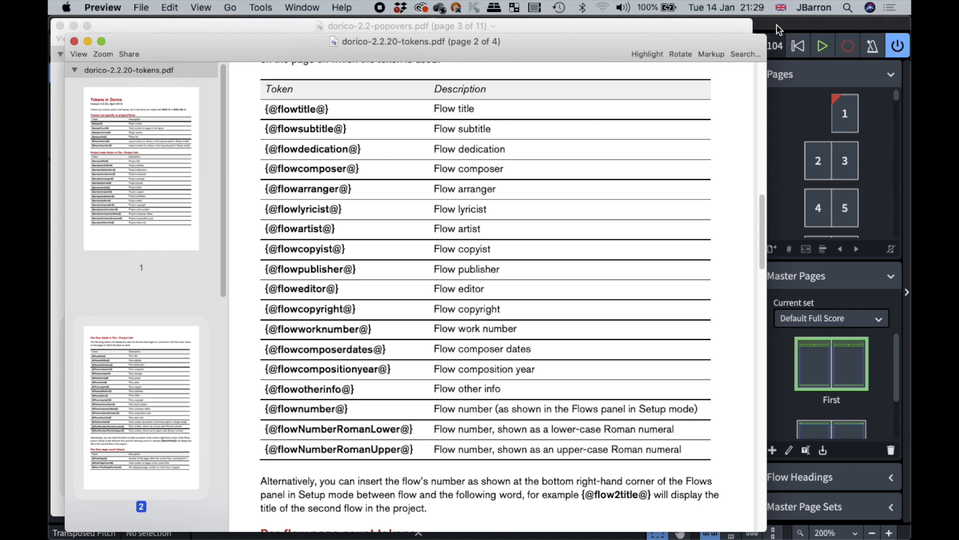
click(777, 30)
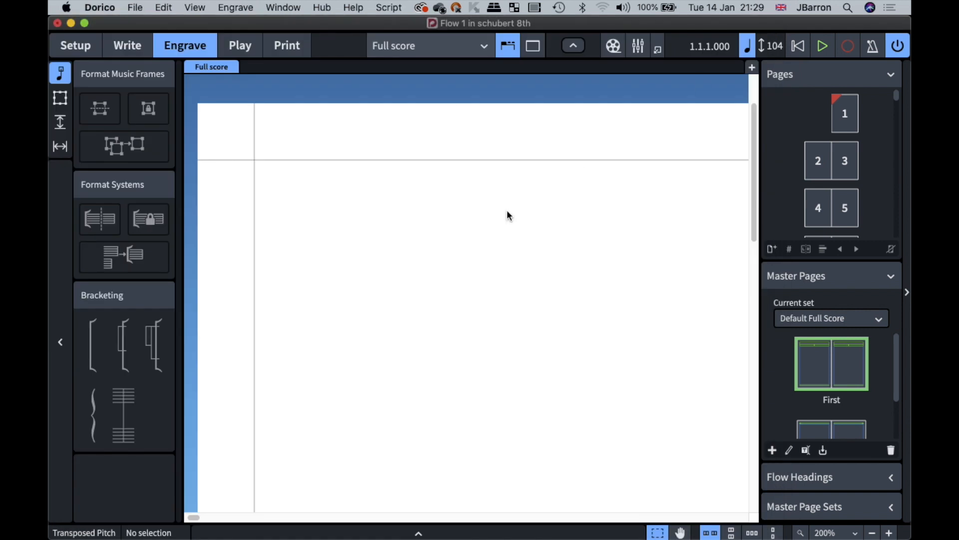
Open Project Info to view the project's information fields, close it unchanged, and look at the score's first music page.
key(super+i)
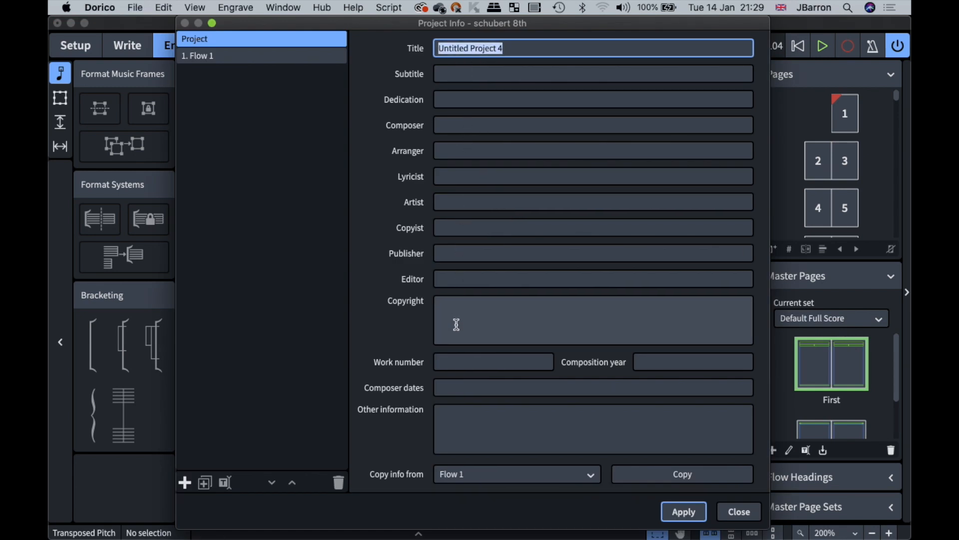
key(Escape)
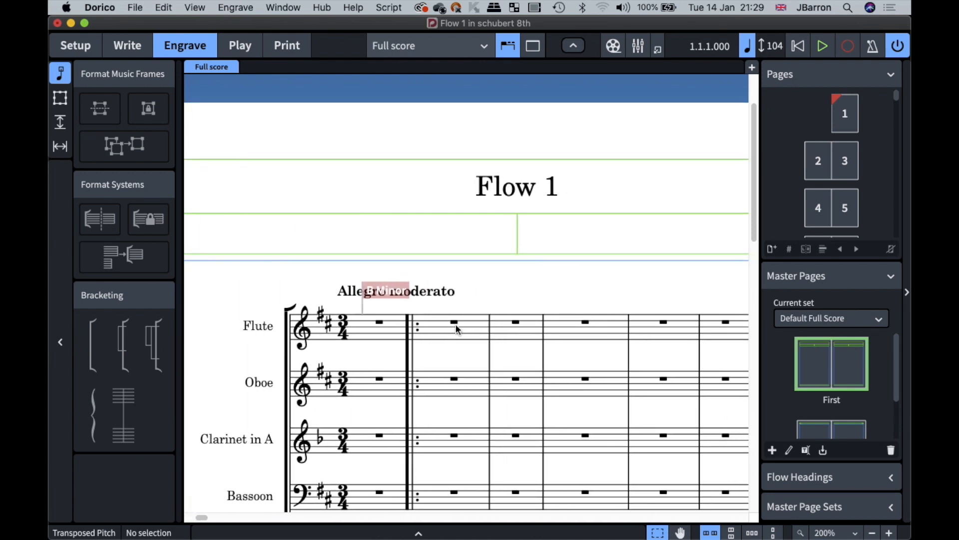
scroll(456, 329, down, 5)
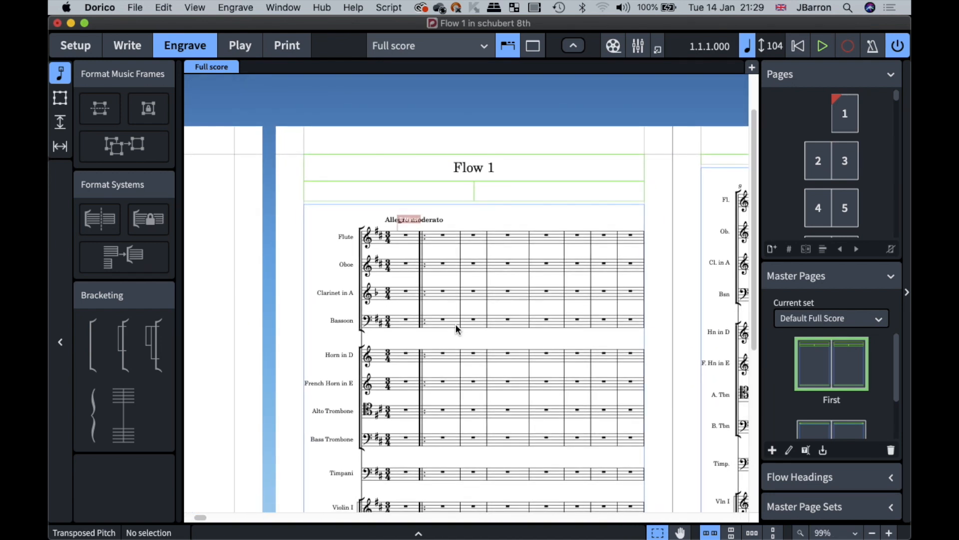